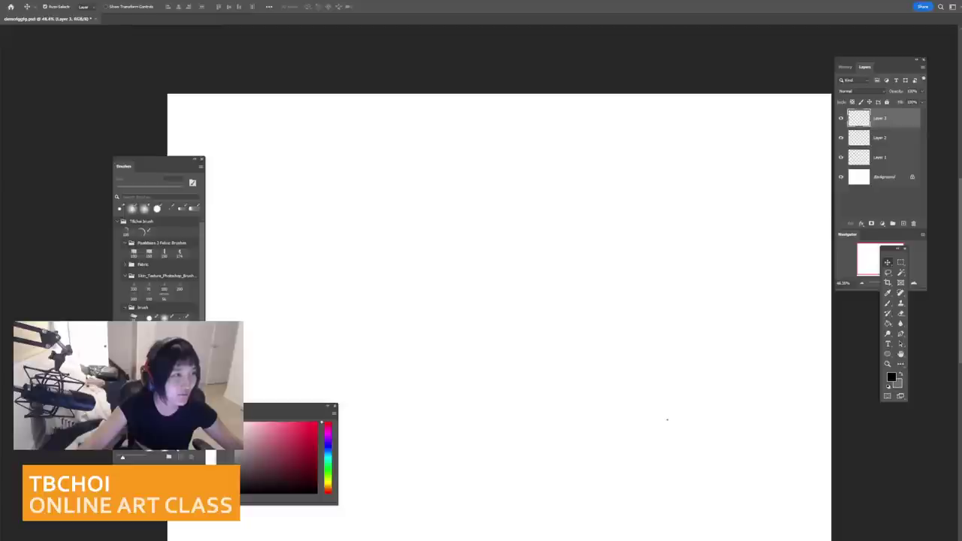
Step: Draw a black rectangular frame with straight Brush lines in the canvas's upper-left area
click(515, 156)
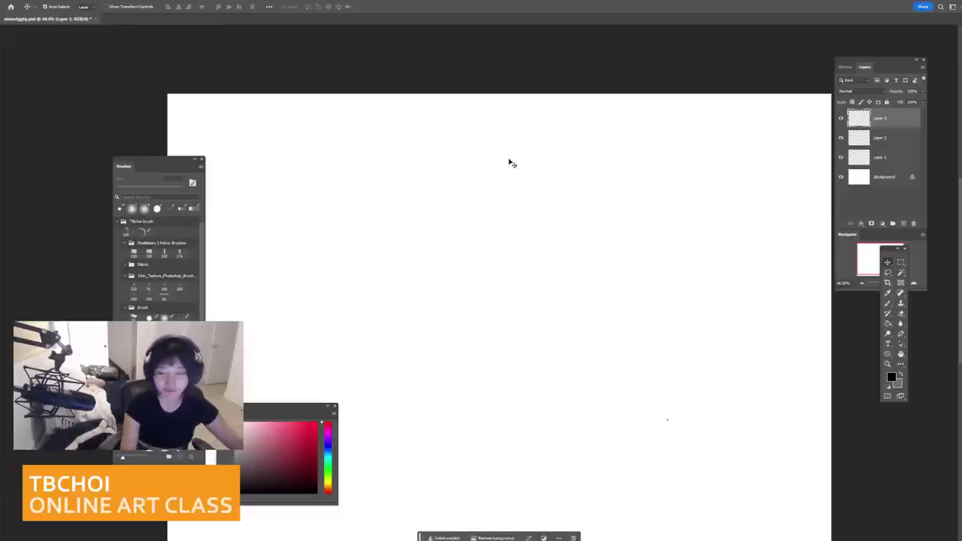
key(b)
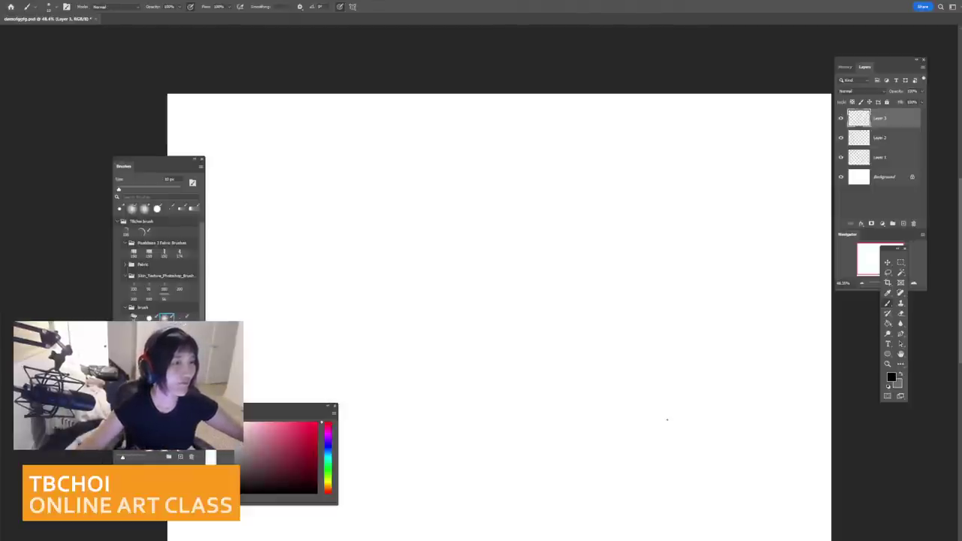
key(ctrl+minus)
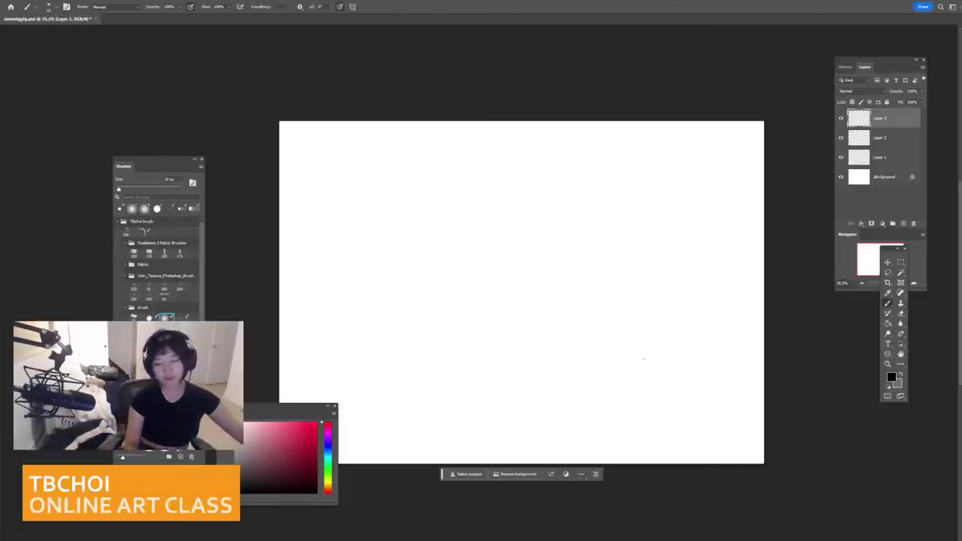
scroll(572, 262, up, 1)
drag(572, 262, 639, 298)
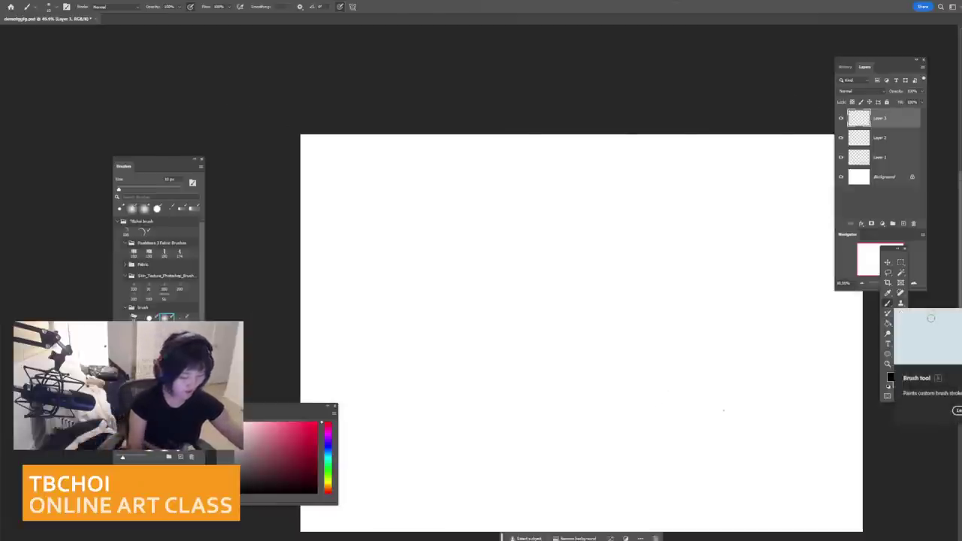
drag(330, 174, 329, 311)
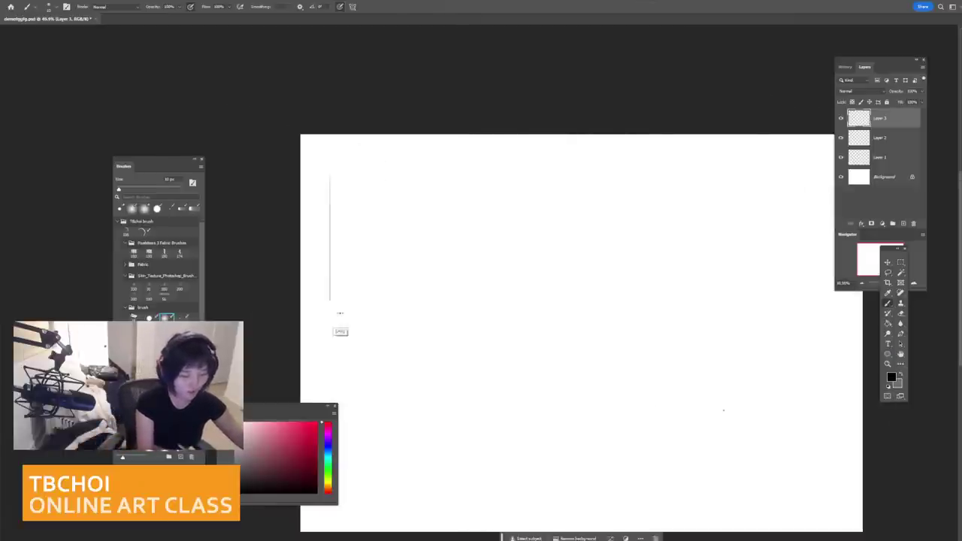
drag(332, 169, 583, 169)
mouse_move(330, 311)
mouse_down()
mouse_move(586, 299)
mouse_move(575, 313)
mouse_move(576, 149)
mouse_up()
Step: With a thinner red brush, draw a straight horizon line across the frame and upward-bowing arcs above it
click(316, 423)
key(bracketleft)
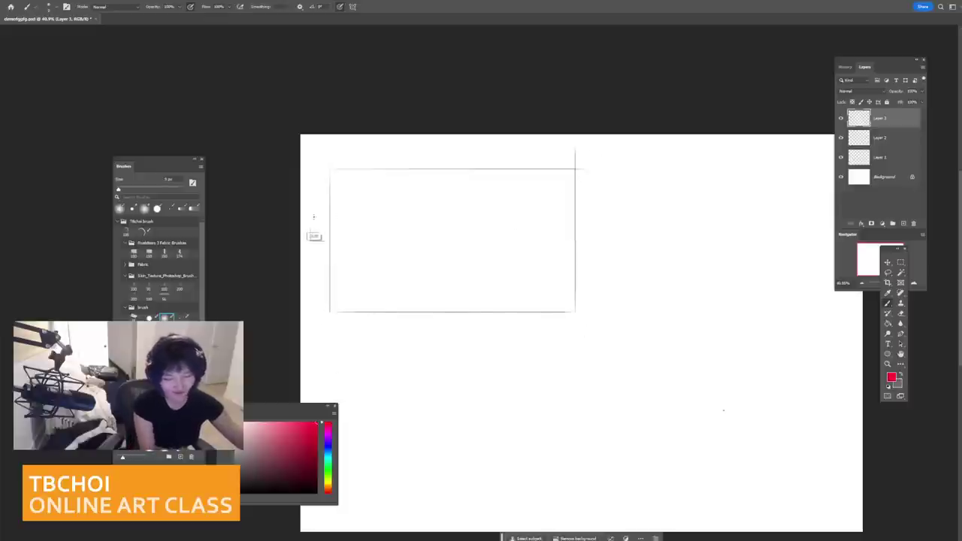
drag(320, 215, 613, 217)
mouse_move(346, 204)
mouse_down()
mouse_move(505, 199)
mouse_move(621, 217)
mouse_up()
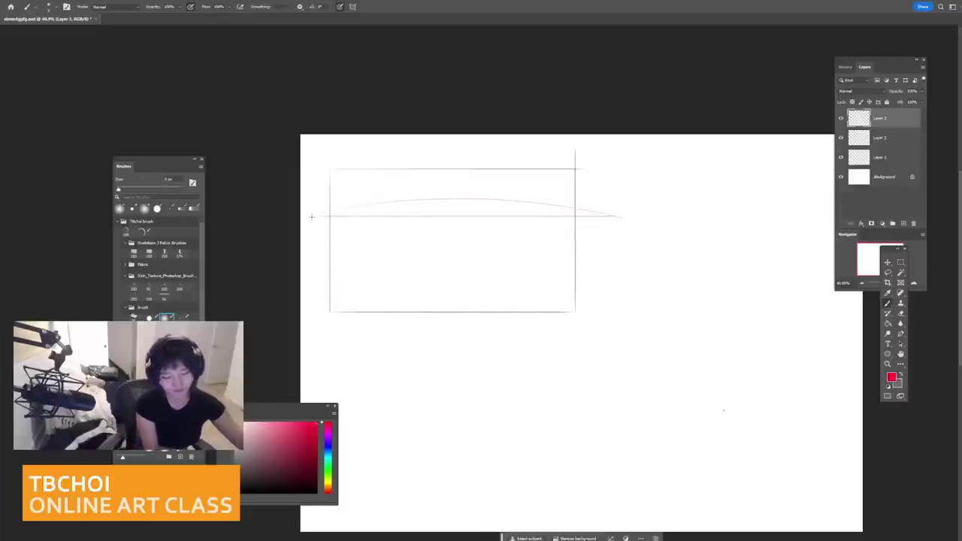
mouse_move(339, 194)
mouse_down()
mouse_move(606, 195)
mouse_move(623, 214)
mouse_up()
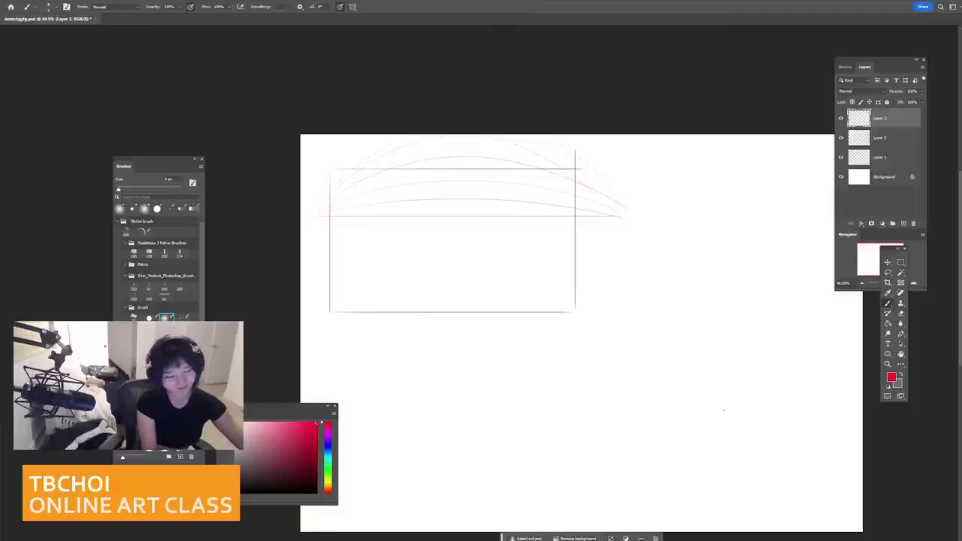
Step: Draw downward-bowing red arcs below the horizon line, each one deeper, to complete the horizontal curves of the grid
drag(376, 238, 619, 214)
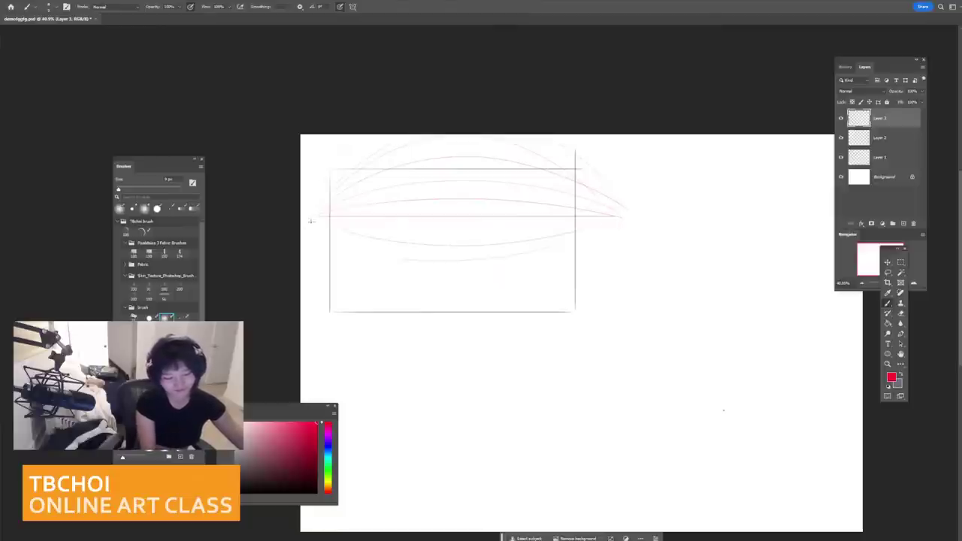
drag(311, 221, 579, 255)
mouse_move(342, 267)
mouse_down()
mouse_move(571, 273)
mouse_move(615, 236)
mouse_up()
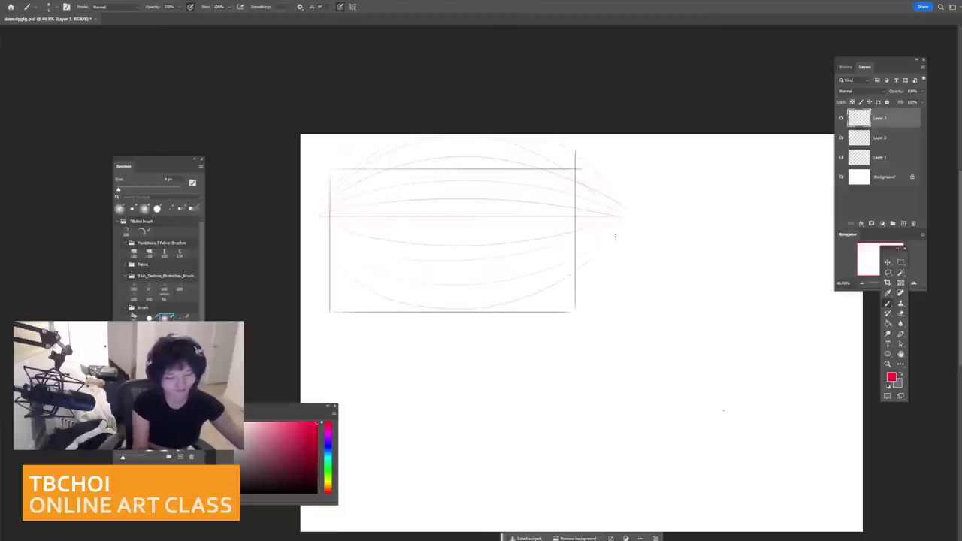
mouse_move(315, 219)
mouse_down()
mouse_move(398, 323)
mouse_move(618, 230)
mouse_up()
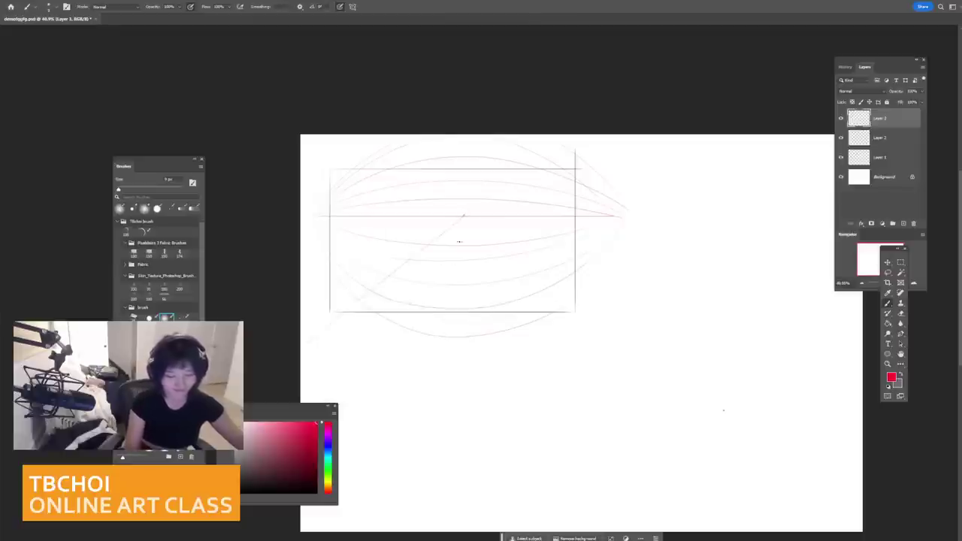
Step: Draw red perspective lines radiating downward and upward from a vanishing point on the middle of the horizon
drag(465, 216, 540, 415)
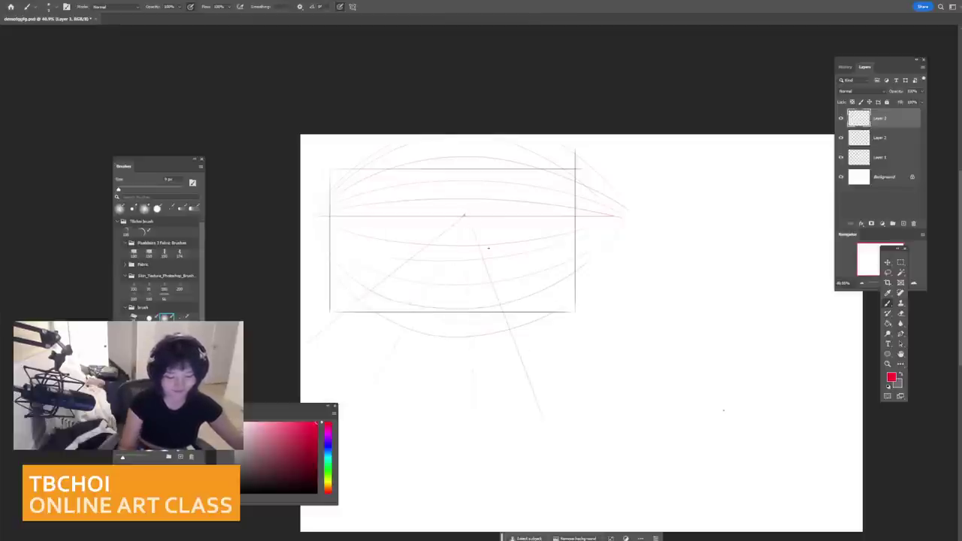
drag(465, 215, 613, 319)
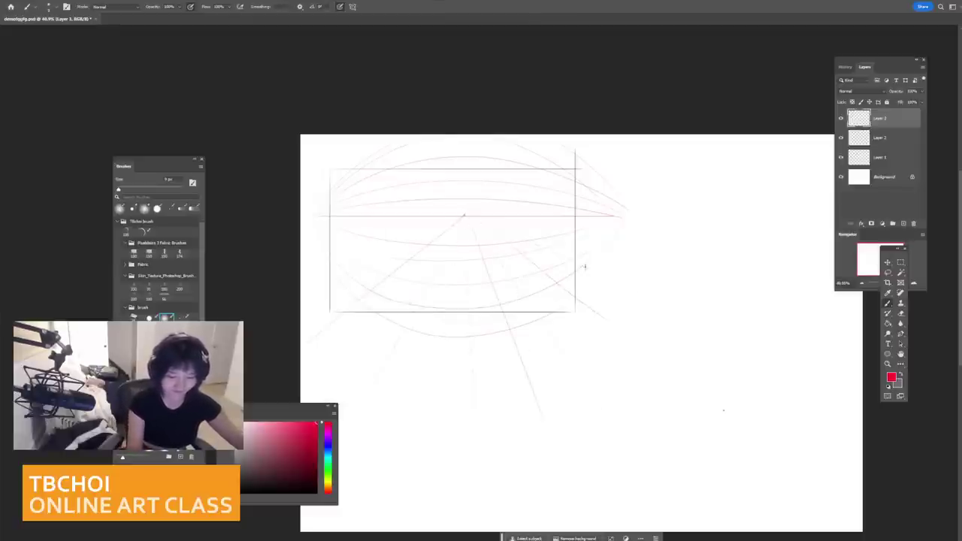
drag(466, 213, 489, 147)
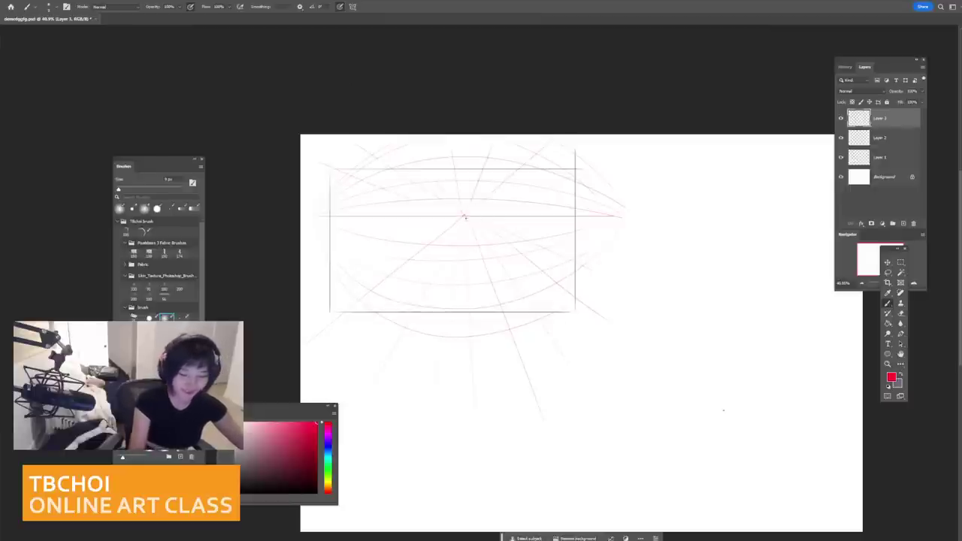
Step: Draw a red vertical line through the vanishing point and bowed vertical curves on both sides of it
drag(466, 215, 467, 362)
key(ctrl+z)
drag(464, 153, 462, 382)
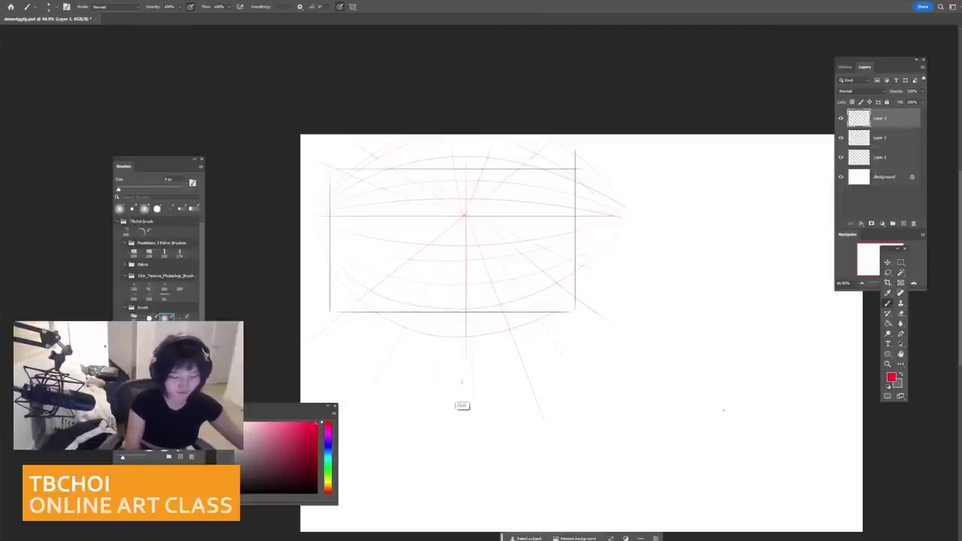
key(ctrl+z)
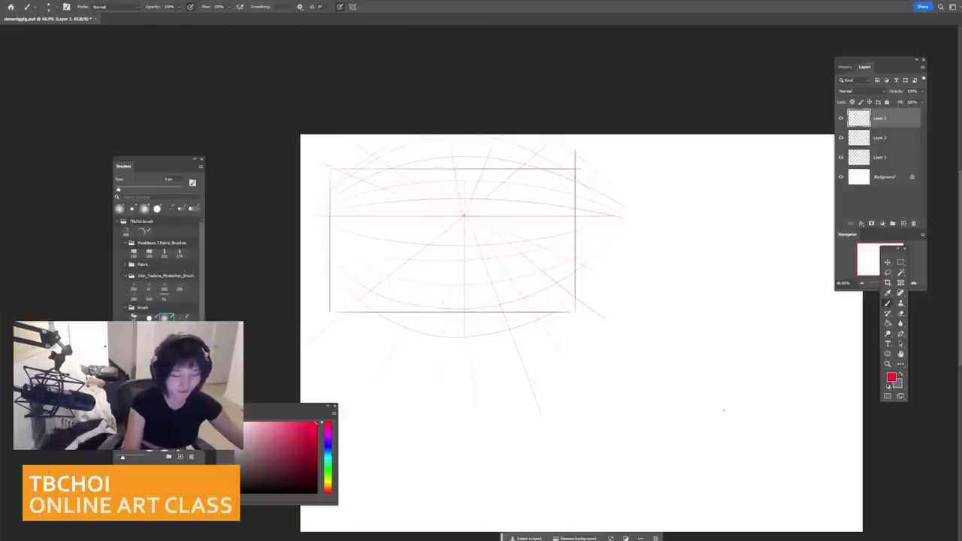
drag(435, 182, 452, 361)
drag(411, 225, 426, 334)
key(ctrl+z)
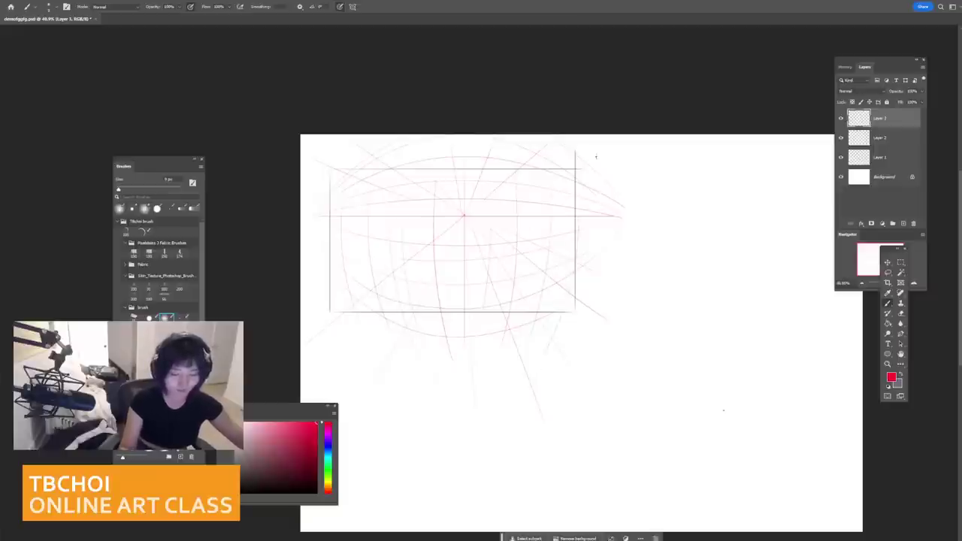
Step: Lower the opacity of the red grid's layer to about 40%
scroll(457, 460, down, 3)
drag(456, 459, 521, 511)
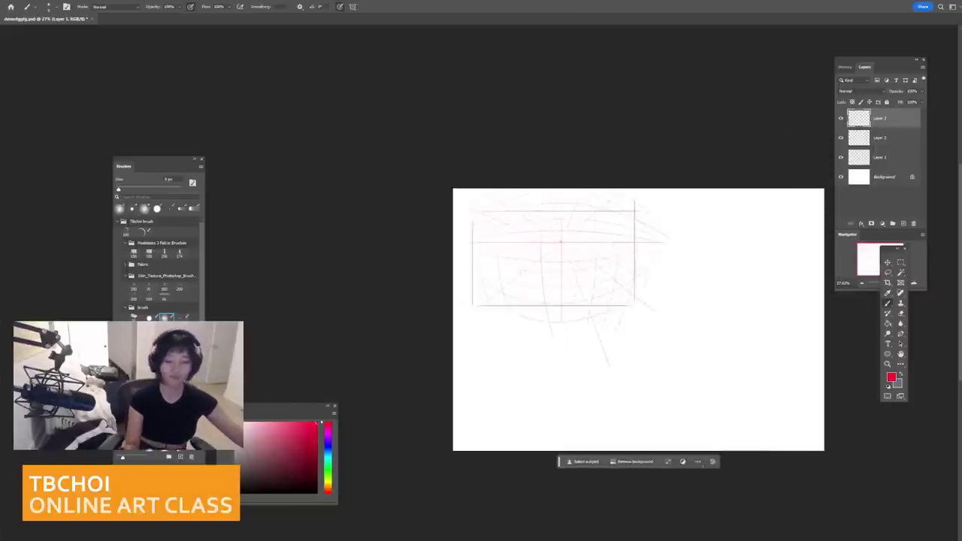
scroll(587, 233, up, 6)
drag(481, 301, 548, 286)
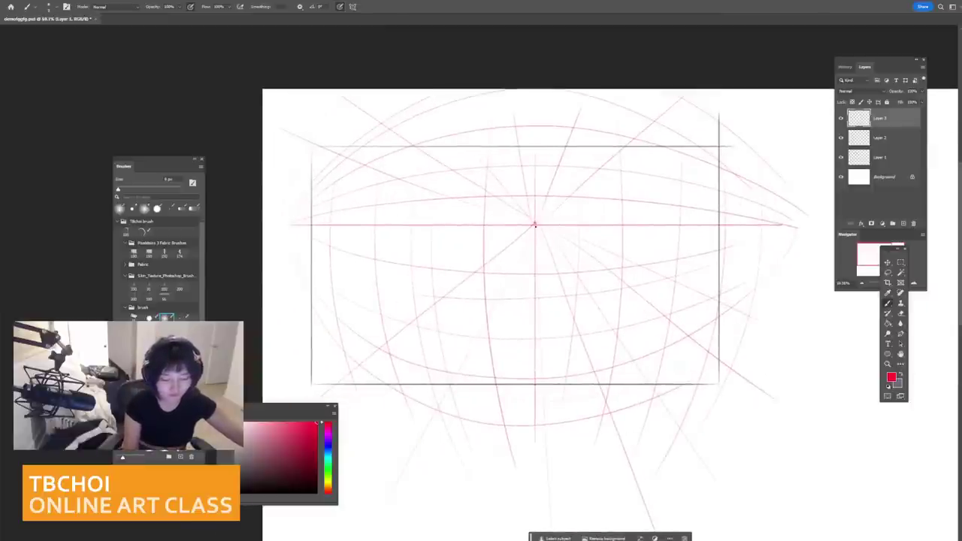
drag(408, 194, 416, 224)
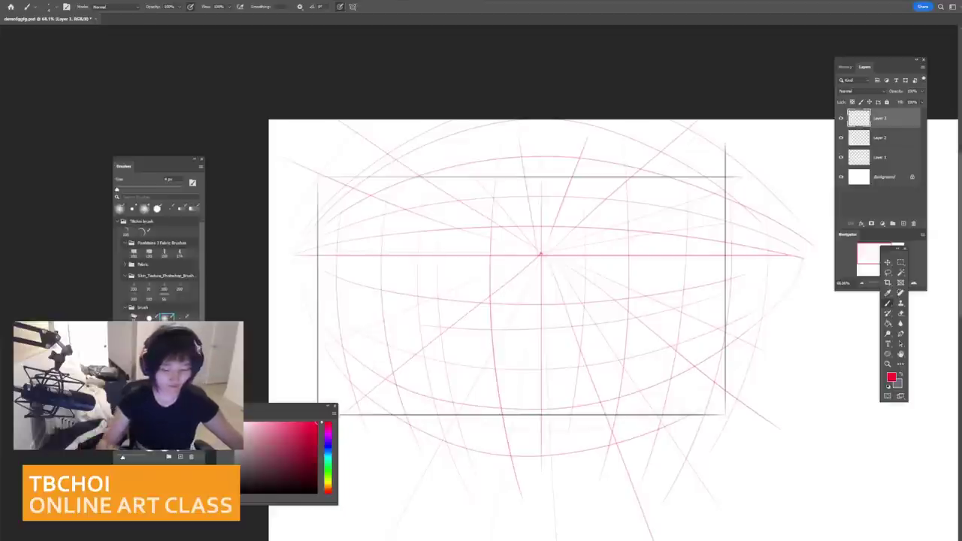
scroll(657, 251, down, 2)
click(902, 105)
click(922, 92)
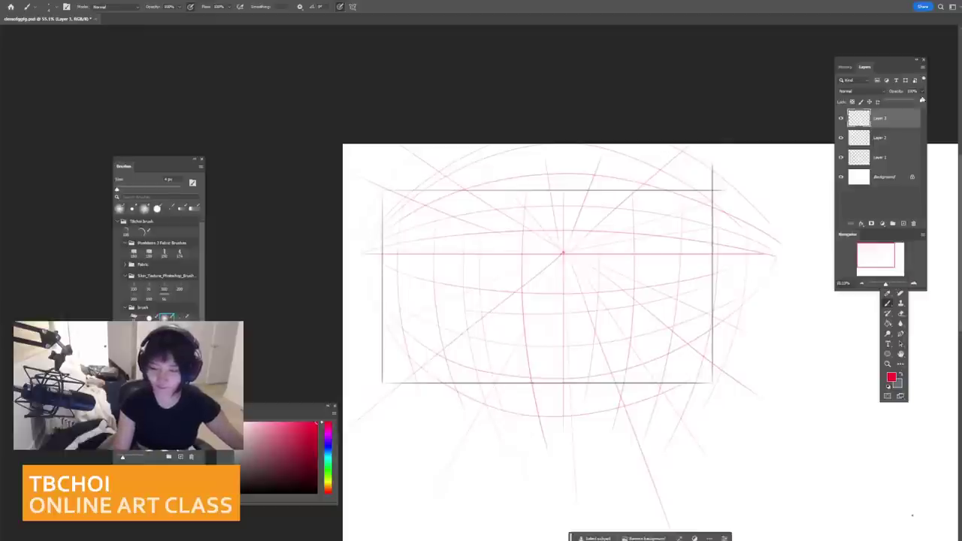
drag(921, 101, 901, 105)
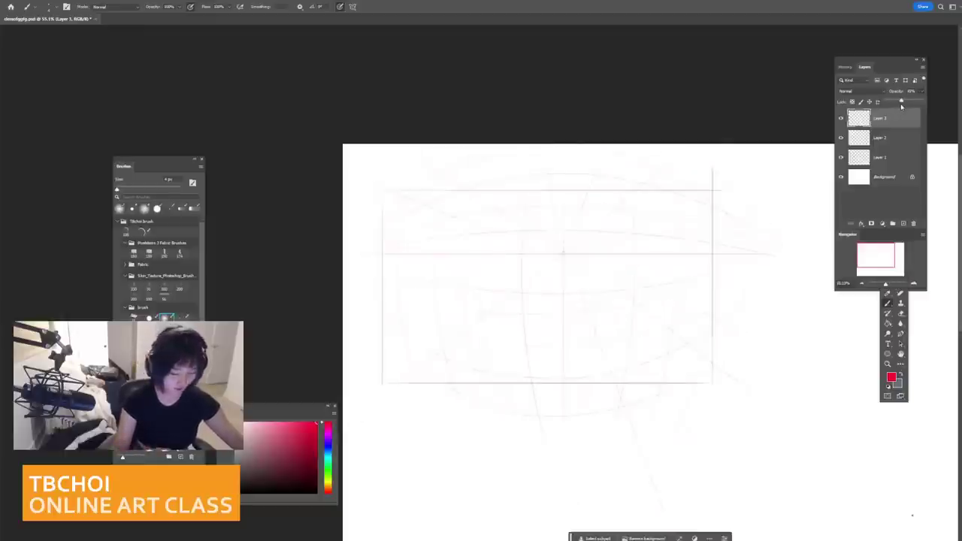
Step: Set the brush color to blue, adjust the brush size and add a new layer above the faded grid
scroll(535, 308, up, 2)
click(328, 445)
key([)
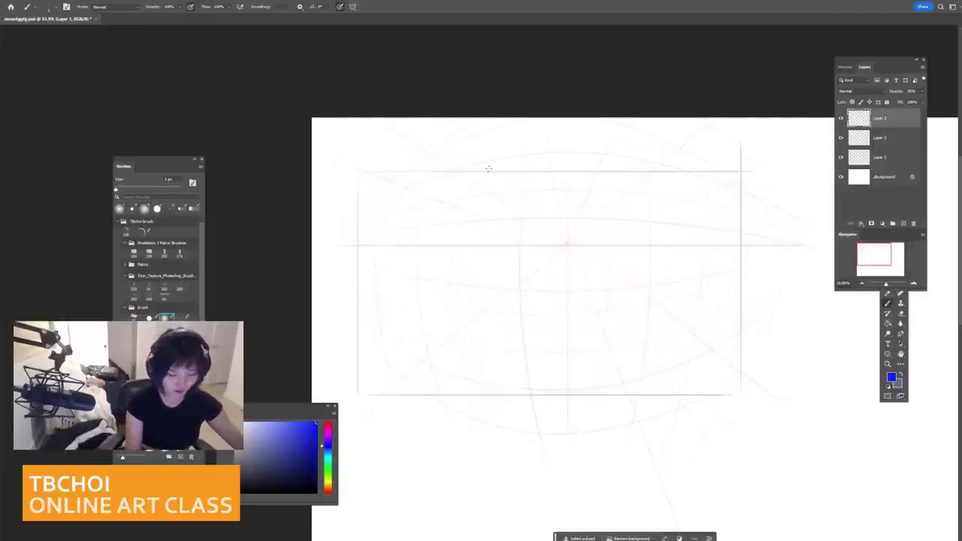
key(bracketright)
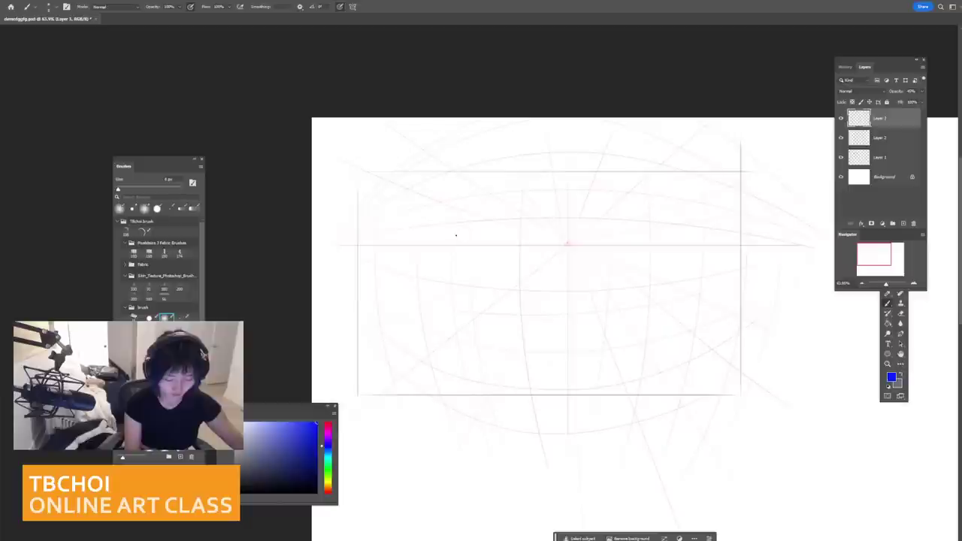
click(903, 223)
key(bracketright)
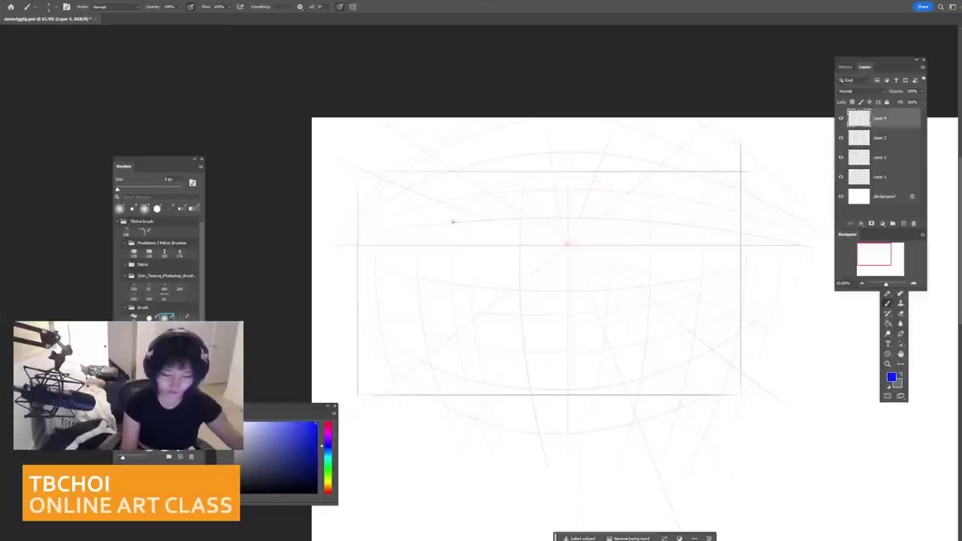
drag(560, 153, 617, 158)
key(ctrl+z)
mouse_move(449, 192)
mouse_down()
mouse_move(474, 167)
mouse_move(504, 172)
mouse_move(428, 266)
mouse_up()
key(ctrl+z)
drag(439, 200, 434, 283)
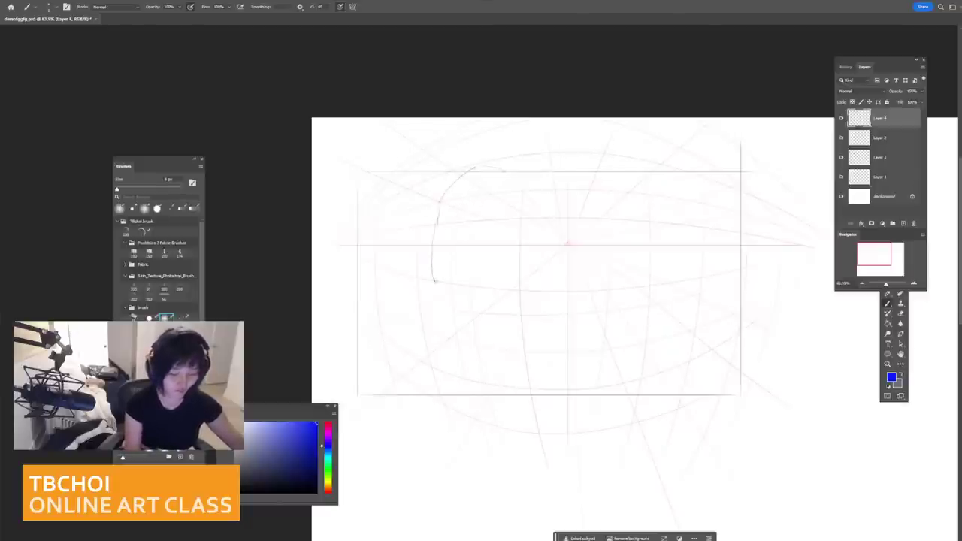
key(ctrl+z)
key(ctrl+z)
Step: Sketch the figure's curved back, shoulder and chest outline in blue in the left half of the frame
drag(435, 214, 450, 308)
drag(460, 274, 451, 289)
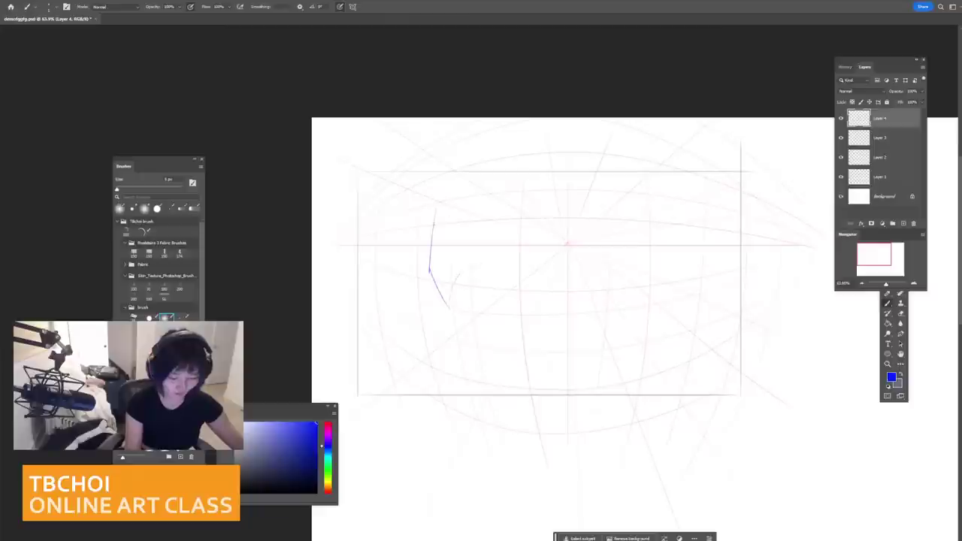
mouse_move(437, 209)
mouse_down()
mouse_move(495, 179)
mouse_move(488, 260)
mouse_up()
mouse_move(481, 194)
mouse_down()
mouse_move(475, 225)
mouse_move(481, 185)
mouse_move(496, 197)
mouse_up()
key(ctrl+z)
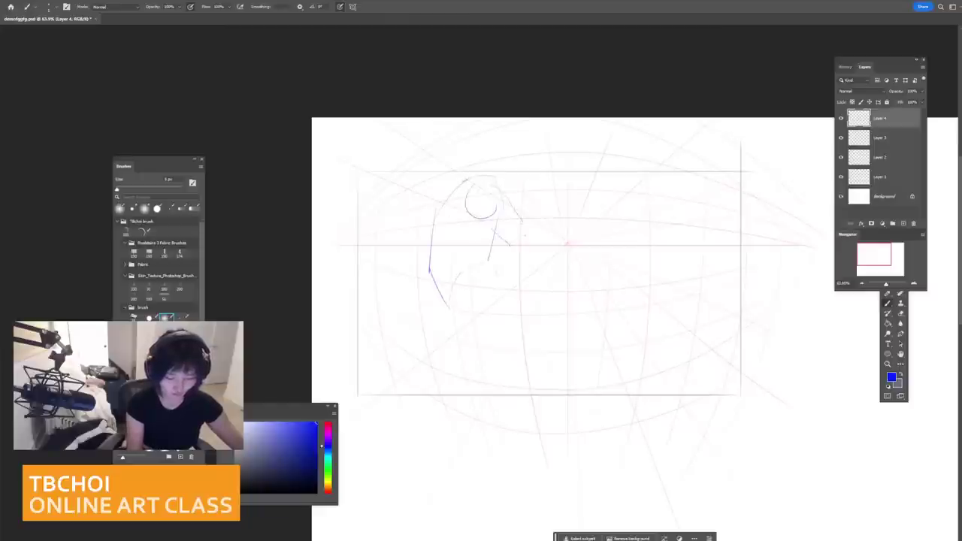
key(ctrl+z)
Step: Sketch the waist curve, the hip and the top edge of the forward thigh below the torso
mouse_move(430, 272)
mouse_down()
mouse_move(494, 287)
mouse_move(496, 297)
mouse_up()
mouse_move(437, 302)
mouse_down()
mouse_move(444, 325)
mouse_move(485, 347)
mouse_up()
drag(495, 291, 574, 284)
key(ctrl+z)
drag(503, 298, 573, 328)
mouse_move(486, 346)
mouse_down()
mouse_move(556, 343)
mouse_move(515, 325)
mouse_move(568, 361)
mouse_up()
key(ctrl+z)
drag(547, 324, 564, 351)
key(ctrl+z)
key(ctrl+z)
key(ctrl+z)
key(ctrl+z)
key(ctrl+z)
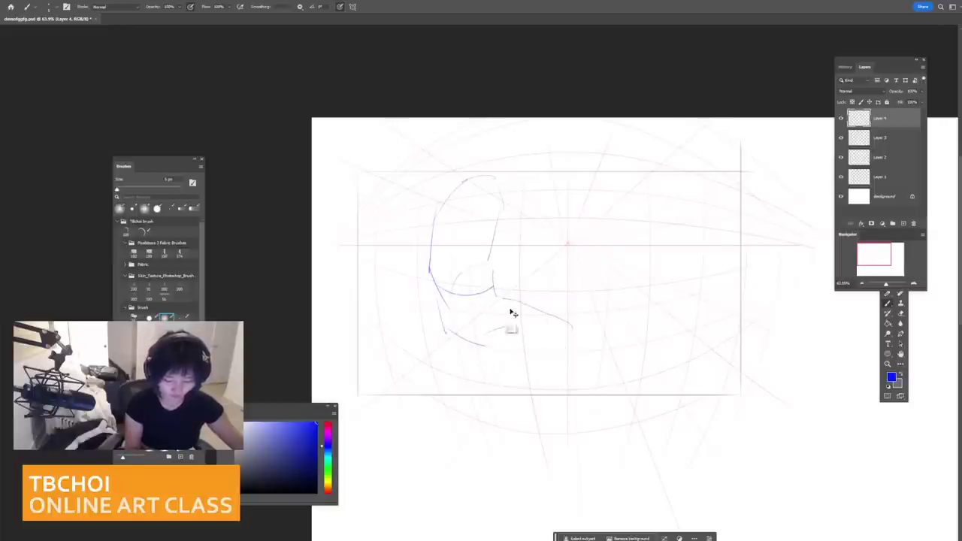
Step: Sketch the forward thigh to a bent knee and the front of its lower leg slanting down to the frame's lower edge
drag(512, 308, 554, 327)
mouse_move(453, 330)
mouse_down()
mouse_move(539, 338)
mouse_move(522, 341)
mouse_move(563, 371)
mouse_up()
key(ctrl+z)
drag(555, 337, 574, 381)
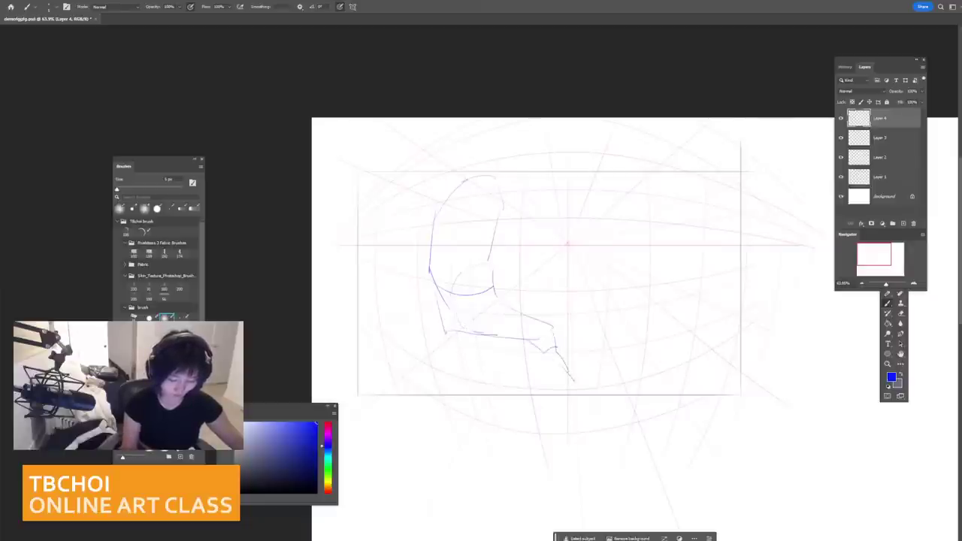
Step: Sketch the other leg folded beneath the hip and add the back edge of the forward lower leg
mouse_move(437, 306)
mouse_down()
mouse_move(447, 345)
mouse_move(479, 335)
mouse_move(481, 366)
mouse_up()
key(ctrl+z)
key(ctrl+z)
mouse_move(477, 337)
mouse_down()
mouse_move(484, 376)
mouse_move(493, 375)
mouse_up()
drag(548, 354, 568, 382)
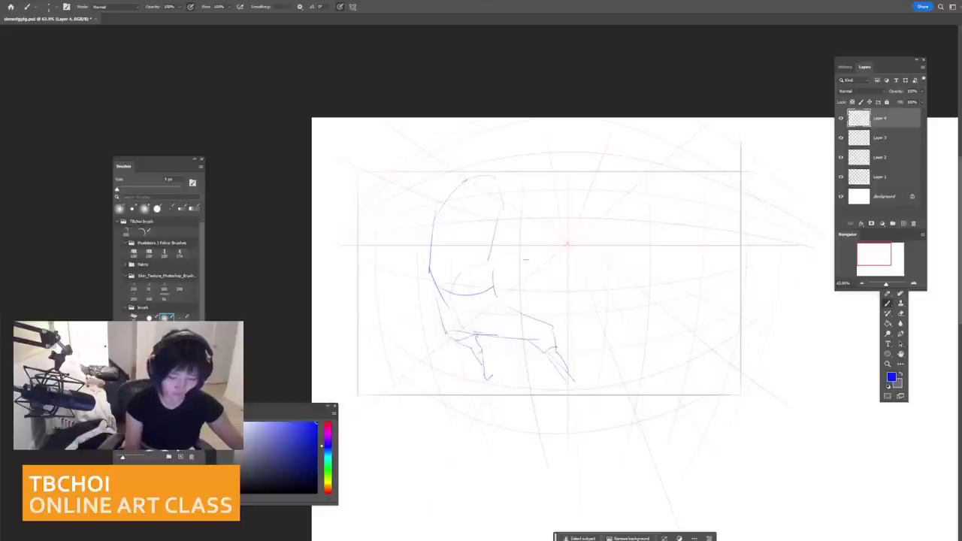
Step: Sketch the figure's small rounded head, the shoulder curve and the beginning of the arm reaching forward
mouse_move(434, 242)
mouse_down()
mouse_move(468, 197)
mouse_move(492, 193)
mouse_move(455, 195)
mouse_move(486, 174)
mouse_move(524, 186)
mouse_up()
key(ctrl+z)
mouse_move(481, 217)
mouse_down()
mouse_move(503, 230)
mouse_move(524, 212)
mouse_move(507, 231)
mouse_up()
key(ctrl+z)
key(ctrl+z)
key(ctrl+z)
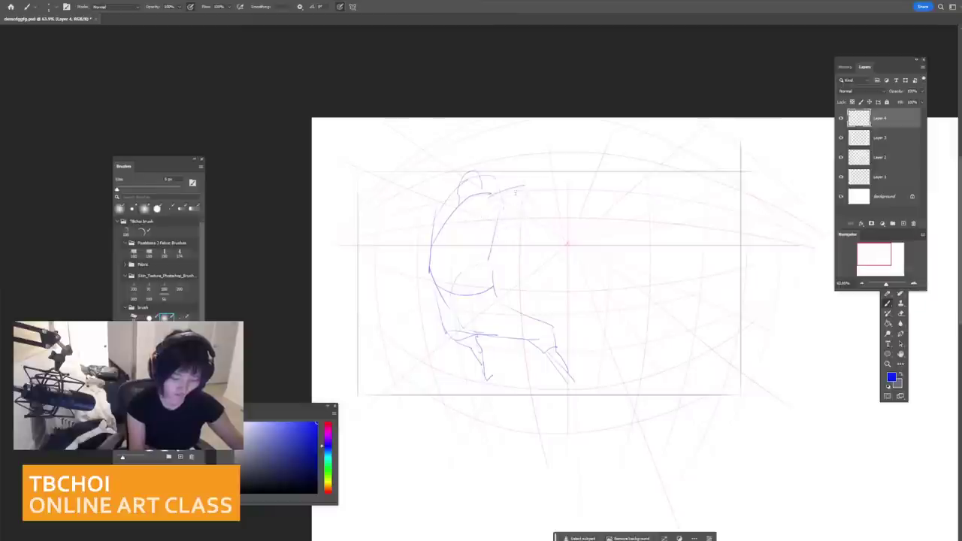
Step: Extend the upper edge of the forward-reaching arm and redraw the upper back contour
mouse_move(515, 193)
mouse_down()
mouse_move(514, 216)
mouse_move(502, 212)
mouse_move(538, 201)
mouse_move(523, 187)
mouse_move(569, 182)
mouse_up()
drag(437, 225, 434, 242)
key(ctrl+z)
key(ctrl+z)
mouse_move(434, 220)
mouse_down()
mouse_move(459, 202)
mouse_move(429, 263)
mouse_up()
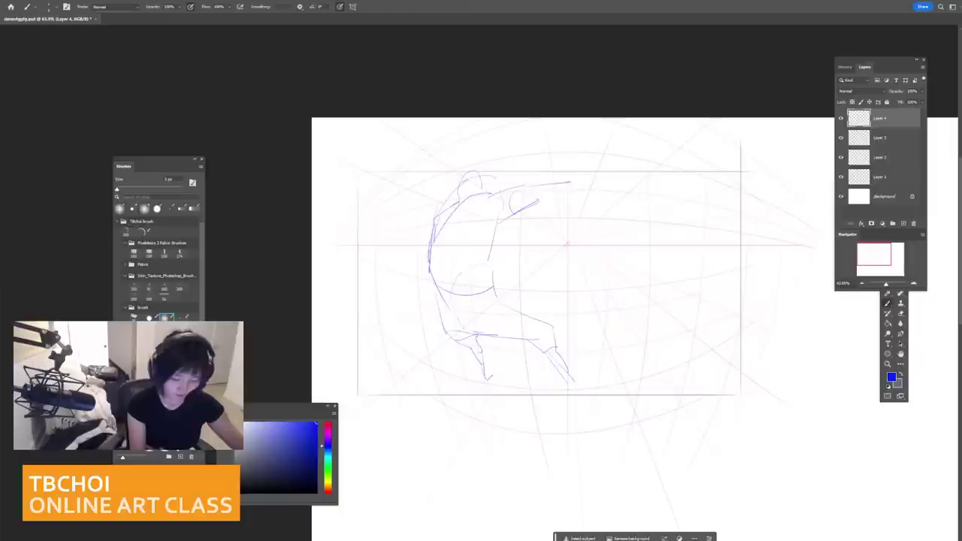
Step: Sketch the rear arm behind the back, finish the forward forearm's edges and reinforce the chest line
drag(432, 221, 401, 232)
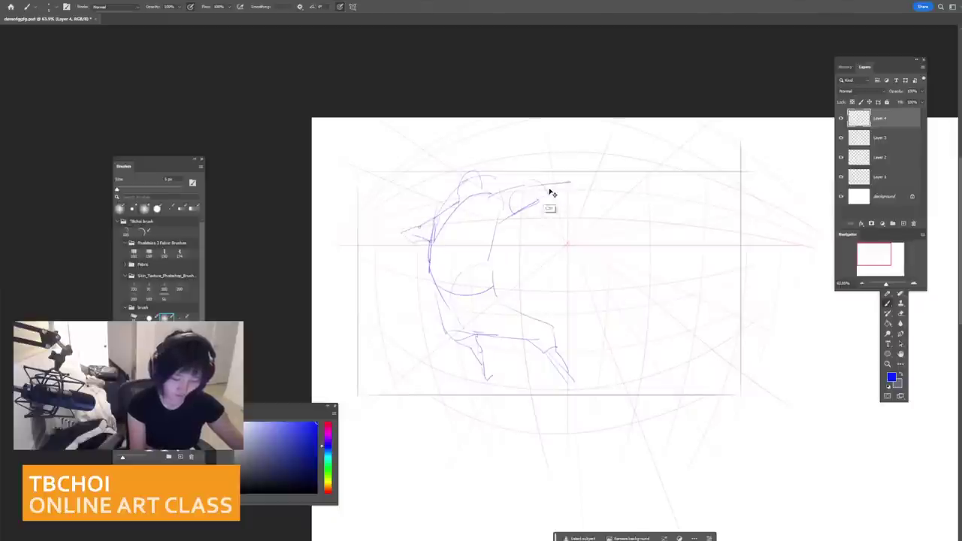
drag(547, 185, 583, 199)
drag(501, 223, 500, 252)
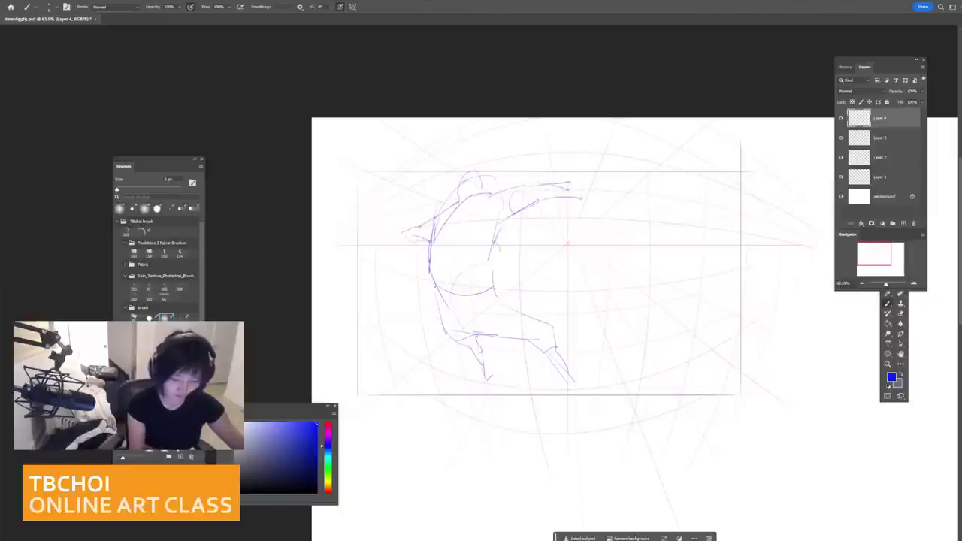
Step: Extend the large figure's lower torso curve forward into an angular shape and add short contour strokes at the hip and inner torso
drag(435, 287, 517, 271)
mouse_move(447, 251)
mouse_down()
mouse_move(444, 293)
mouse_move(463, 324)
mouse_up()
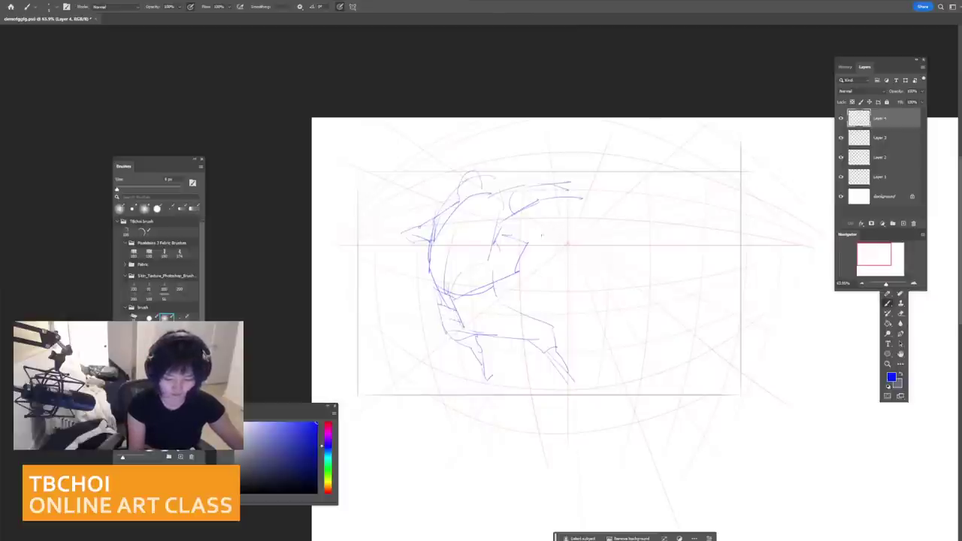
mouse_move(496, 238)
mouse_down()
mouse_move(527, 242)
mouse_move(555, 267)
mouse_move(549, 274)
mouse_move(563, 267)
mouse_move(542, 255)
mouse_up()
key(ctrl+z)
key(ctrl+z)
key(ctrl+z)
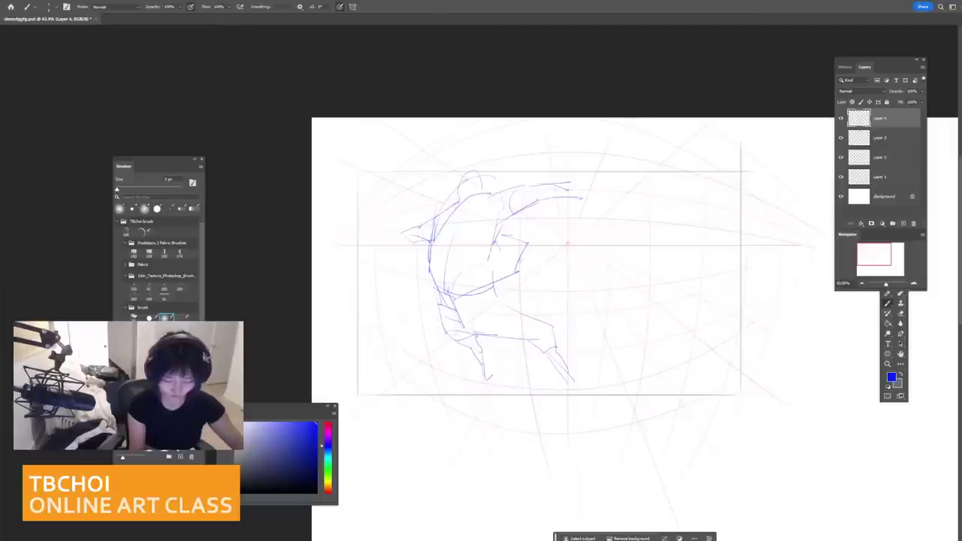
key(ctrl+z)
key(ctrl+z)
Step: Begin a smaller second figure in front of the large one, roughing in its bent limbs and the edges of its legs
mouse_move(514, 263)
mouse_down()
mouse_move(528, 260)
mouse_move(510, 304)
mouse_move(564, 253)
mouse_up()
key(ctrl+z)
drag(529, 269, 562, 252)
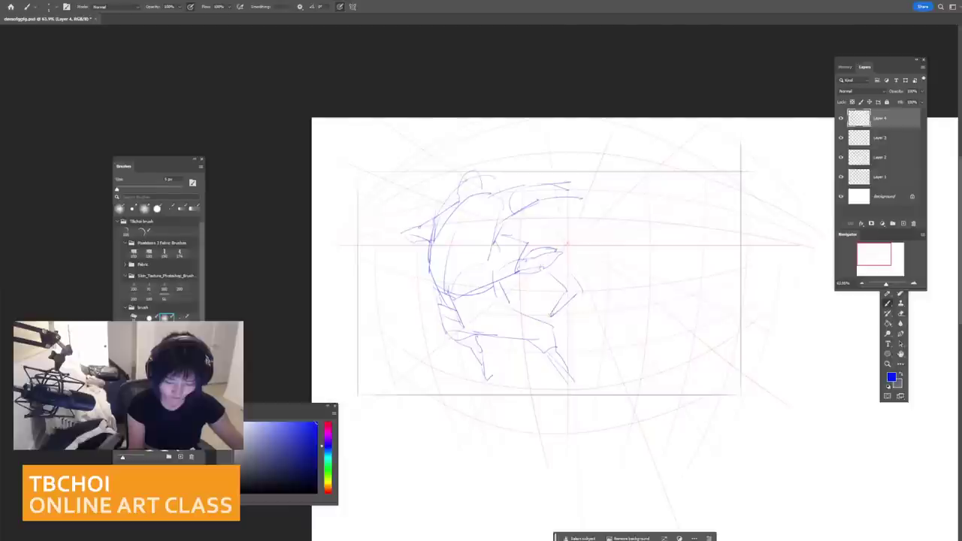
drag(547, 278, 567, 298)
mouse_move(564, 328)
mouse_down()
mouse_move(564, 291)
mouse_move(553, 327)
mouse_up()
key(ctrl+z)
drag(580, 293, 561, 323)
mouse_move(551, 245)
mouse_down()
mouse_move(567, 238)
mouse_move(578, 266)
mouse_up()
drag(444, 306, 410, 323)
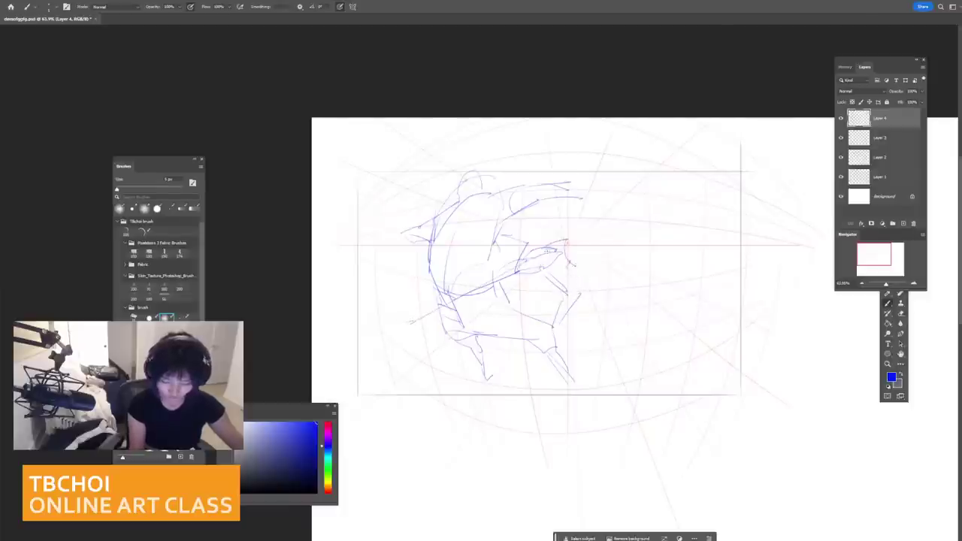
Step: Sketch the small figure's upper body on the horizon line and the raised, bent arm beside its head
mouse_move(554, 248)
mouse_down()
mouse_move(570, 244)
mouse_move(576, 263)
mouse_move(567, 248)
mouse_move(571, 267)
mouse_move(551, 264)
mouse_up()
key(ctrl+z)
drag(563, 224, 559, 235)
mouse_move(571, 231)
mouse_down()
mouse_move(569, 240)
mouse_move(549, 228)
mouse_move(553, 215)
mouse_up()
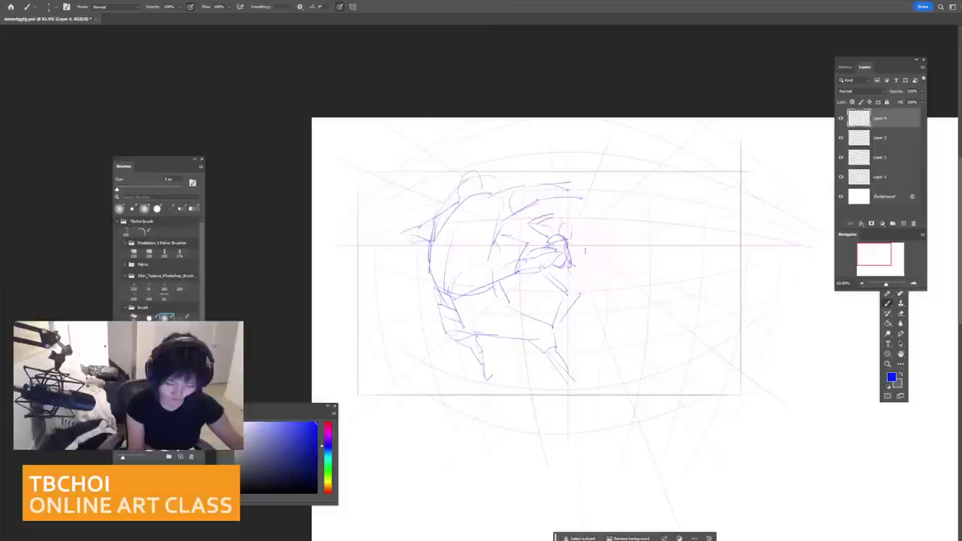
Step: Sketch the small figure's head and reinforce its torso, arms and legs with additional strokes
mouse_move(571, 256)
mouse_down()
mouse_move(586, 264)
mouse_move(523, 269)
mouse_move(498, 283)
mouse_move(532, 269)
mouse_up()
drag(553, 255, 544, 265)
mouse_move(556, 252)
mouse_down()
mouse_move(533, 278)
mouse_move(554, 270)
mouse_move(553, 339)
mouse_up()
mouse_move(568, 245)
mouse_down()
mouse_move(566, 263)
mouse_move(549, 251)
mouse_move(565, 230)
mouse_up()
mouse_move(561, 218)
mouse_down()
mouse_move(556, 237)
mouse_move(565, 238)
mouse_move(548, 239)
mouse_move(550, 231)
mouse_up()
mouse_move(565, 278)
mouse_down()
mouse_move(570, 305)
mouse_move(554, 325)
mouse_up()
Step: Reinforce the large figure's chest, shoulder, back, legs and forward-reaching arm with darker contour strokes
drag(499, 221, 497, 246)
mouse_move(503, 190)
mouse_down()
mouse_move(493, 197)
mouse_move(518, 185)
mouse_up()
mouse_move(460, 203)
mouse_down()
mouse_move(485, 171)
mouse_move(483, 188)
mouse_move(450, 210)
mouse_move(445, 272)
mouse_move(470, 311)
mouse_move(463, 333)
mouse_move(443, 339)
mouse_move(509, 323)
mouse_move(541, 335)
mouse_up()
mouse_move(510, 302)
mouse_down()
mouse_move(549, 313)
mouse_move(554, 338)
mouse_move(563, 330)
mouse_move(578, 352)
mouse_up()
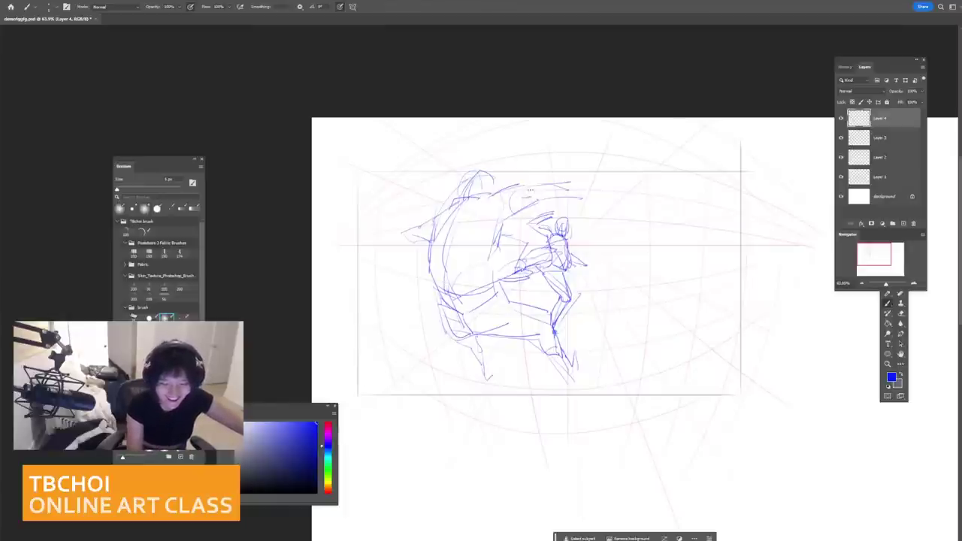
mouse_move(530, 185)
mouse_down()
mouse_move(579, 183)
mouse_move(583, 197)
mouse_up()
key(ctrl+z)
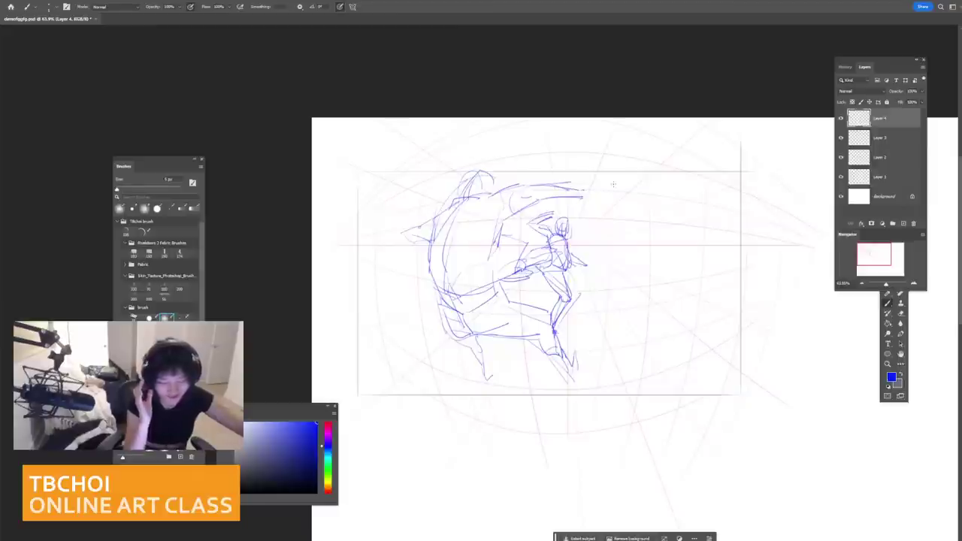
Step: Sketch a new seated figure in side profile outside the frame, drawing the head with glasses, neck, chest and back
scroll(613, 184, right, 5)
scroll(613, 184, up, 2)
scroll(613, 184, up, 1)
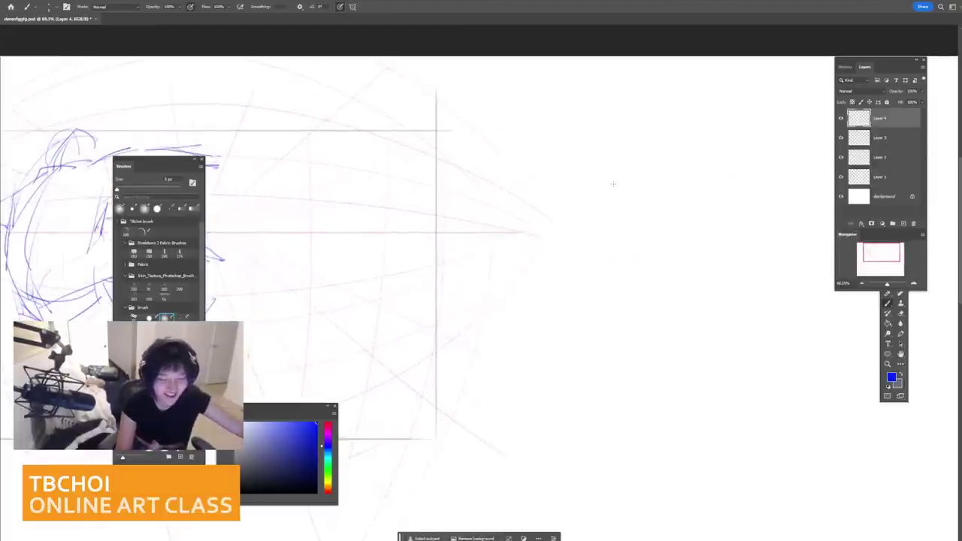
mouse_move(592, 140)
mouse_down()
mouse_move(574, 180)
mouse_move(585, 176)
mouse_move(567, 156)
mouse_move(583, 146)
mouse_move(586, 181)
mouse_move(598, 175)
mouse_move(562, 236)
mouse_up()
key(ctrl+z)
mouse_move(584, 189)
mouse_down()
mouse_move(571, 222)
mouse_move(609, 209)
mouse_up()
drag(609, 190, 609, 287)
Step: Sketch the seated figure's thighs, overlapping lower legs and feet, and add hair strands flowing behind its head
mouse_move(578, 234)
mouse_down()
mouse_move(568, 278)
mouse_move(525, 267)
mouse_up()
drag(520, 270, 546, 366)
mouse_move(525, 306)
mouse_down()
mouse_move(535, 373)
mouse_move(596, 299)
mouse_move(502, 367)
mouse_up()
drag(523, 315, 503, 392)
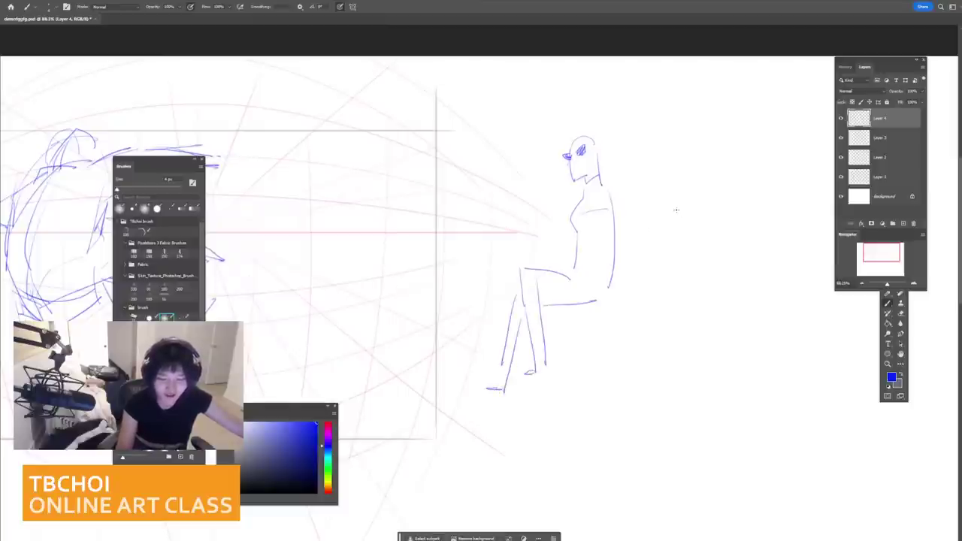
drag(574, 141, 589, 151)
mouse_move(591, 155)
mouse_down()
mouse_move(623, 191)
mouse_move(637, 185)
mouse_up()
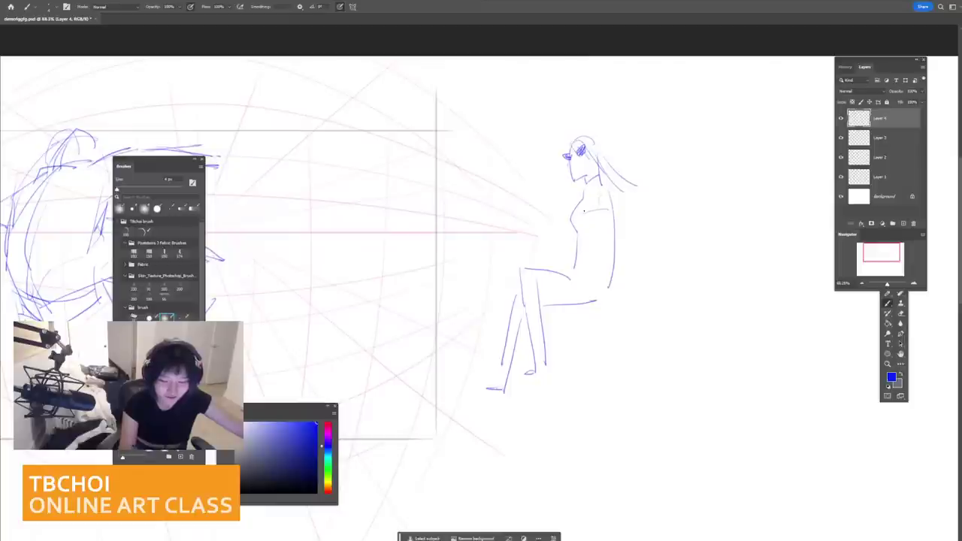
Step: Erase the front chest contour of the seated figure with an enlarged eraser
key(e)
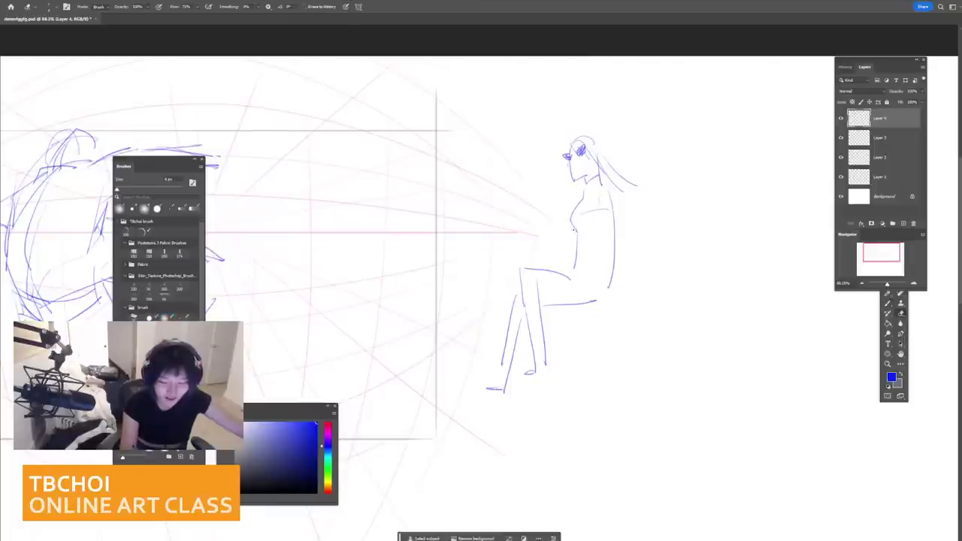
click(574, 229)
key(])
key(])
key(])
key(])
key(])
key(])
key(])
key(])
key(])
key(])
key(])
key(])
drag(573, 227, 579, 215)
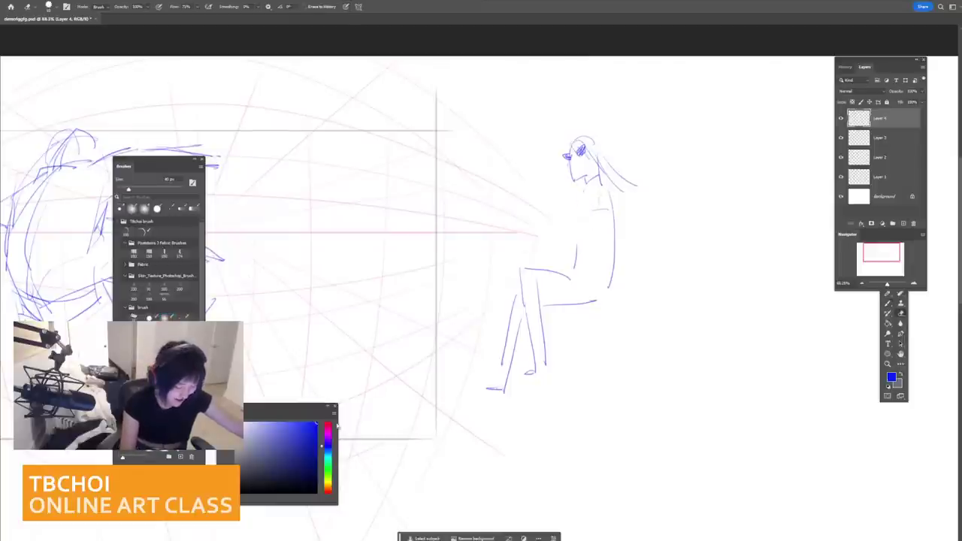
Step: Redraw the seated figure's chest with a fuller curve using a thin brush and add a horizontal waistline
key(bracketleft)
key(bracketleft)
key(bracketleft)
key(bracketleft)
key(bracketleft)
key(bracketleft)
key(bracketleft)
key(bracketleft)
key(bracketleft)
key(bracketleft)
key(bracketleft)
key(bracketleft)
key(bracketleft)
key(bracketleft)
key(bracketleft)
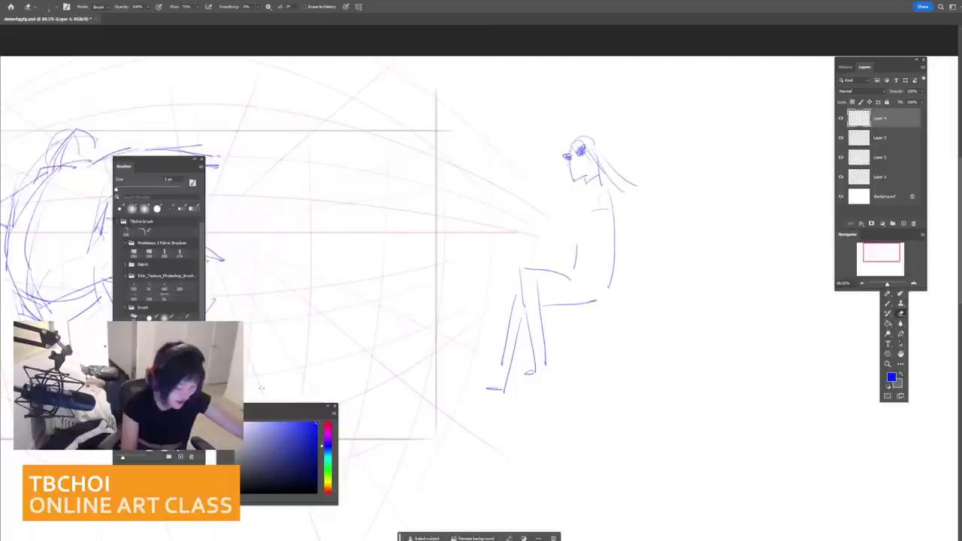
key(b)
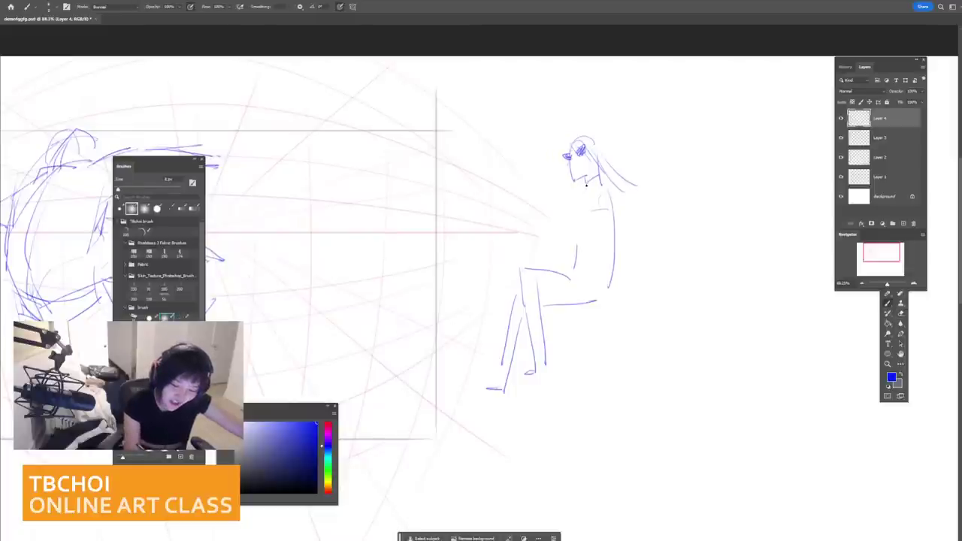
mouse_move(578, 201)
mouse_down()
mouse_move(579, 237)
mouse_move(585, 228)
mouse_move(572, 239)
mouse_move(582, 239)
mouse_up()
key(ctrl+z)
key(ctrl+z)
key(ctrl+z)
key(ctrl+z)
mouse_move(577, 197)
mouse_down()
mouse_move(574, 239)
mouse_move(614, 247)
mouse_up()
drag(613, 234, 613, 255)
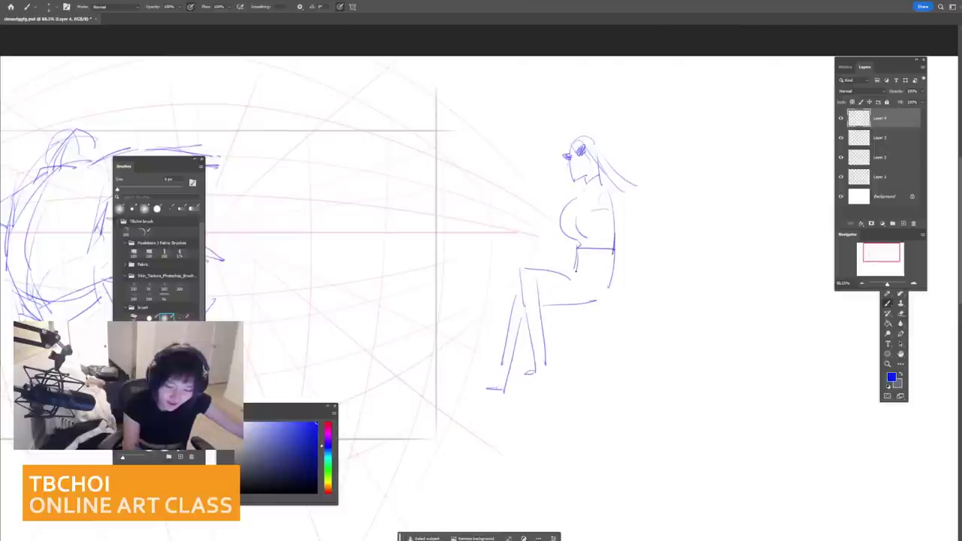
Step: Define the seated figure's upper thigh and hip, add facial details and extend the windblown hair
mouse_move(539, 285)
mouse_down()
mouse_move(583, 296)
mouse_move(586, 278)
mouse_move(607, 290)
mouse_move(573, 262)
mouse_up()
key(ctrl+z)
drag(542, 135, 596, 180)
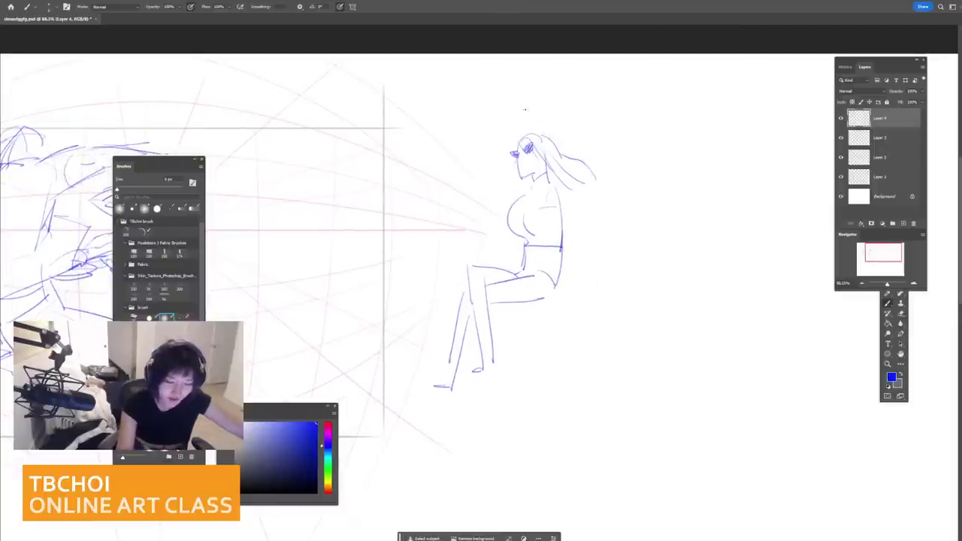
mouse_move(521, 161)
mouse_down()
mouse_move(579, 147)
mouse_move(601, 152)
mouse_up()
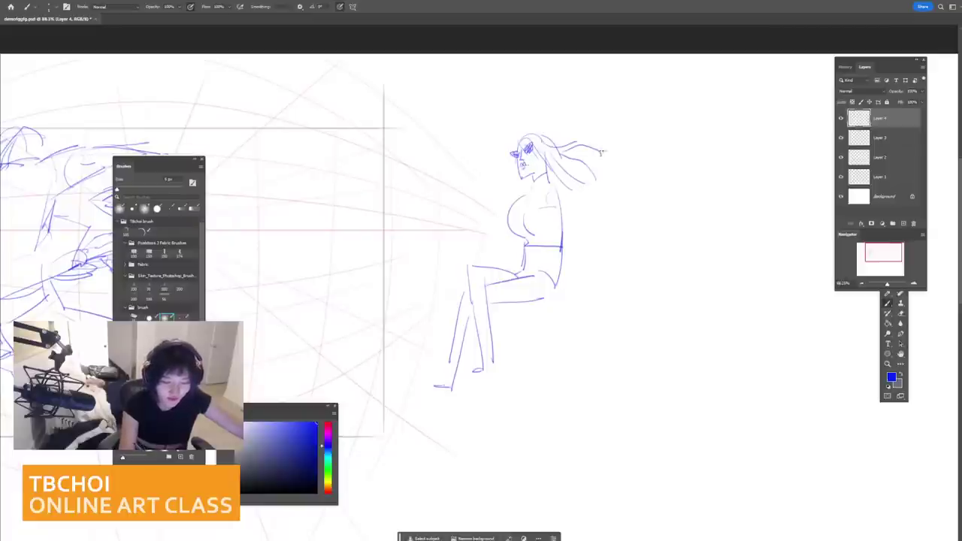
Step: Sketch the seated figure's arm reaching forward with its hand gripping an upright handle above a flat surface
mouse_move(561, 194)
mouse_down()
mouse_move(549, 214)
mouse_move(495, 199)
mouse_move(496, 215)
mouse_move(460, 210)
mouse_move(415, 229)
mouse_move(420, 266)
mouse_move(449, 265)
mouse_up()
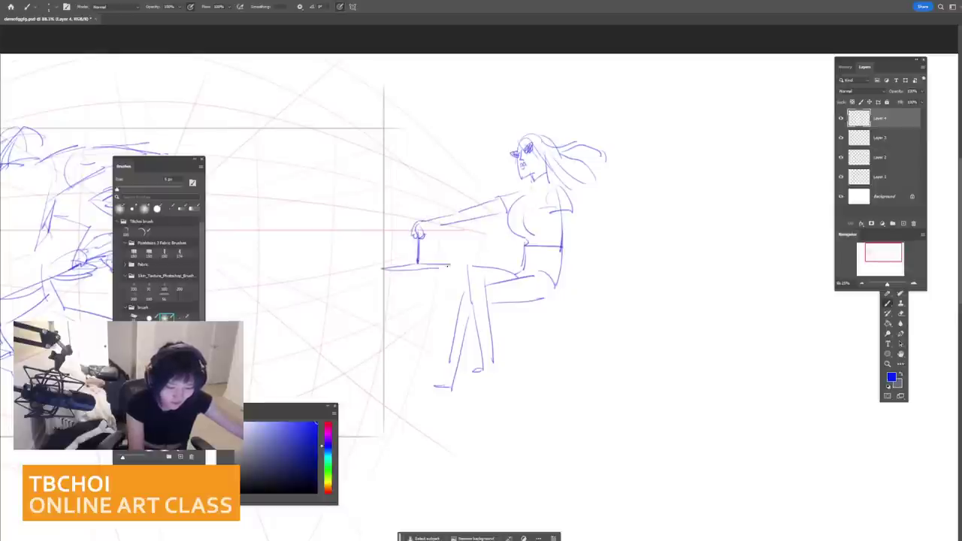
drag(430, 224, 498, 212)
mouse_move(572, 211)
mouse_down()
mouse_move(582, 233)
mouse_move(573, 233)
mouse_move(592, 237)
mouse_move(566, 255)
mouse_move(588, 246)
mouse_up()
key(ctrl+z)
key(ctrl+z)
key(ctrl+z)
key(ctrl+z)
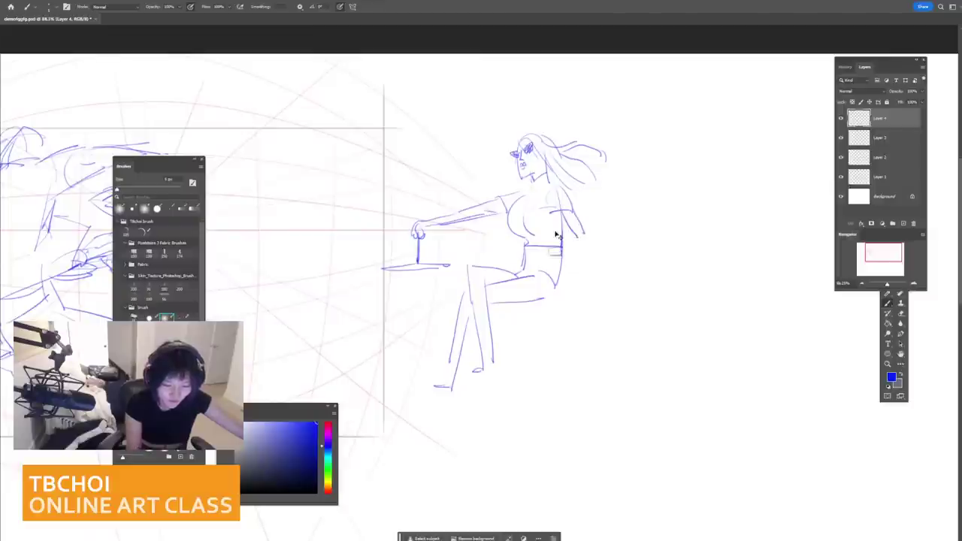
Step: Erase the seated figure's near shoulder, back and rear waist lines with an enlarged eraser
key(e)
key(])
key(])
key(])
key(])
key(])
key(])
key(])
key(])
key(])
key(])
key(])
key(])
key(])
key(])
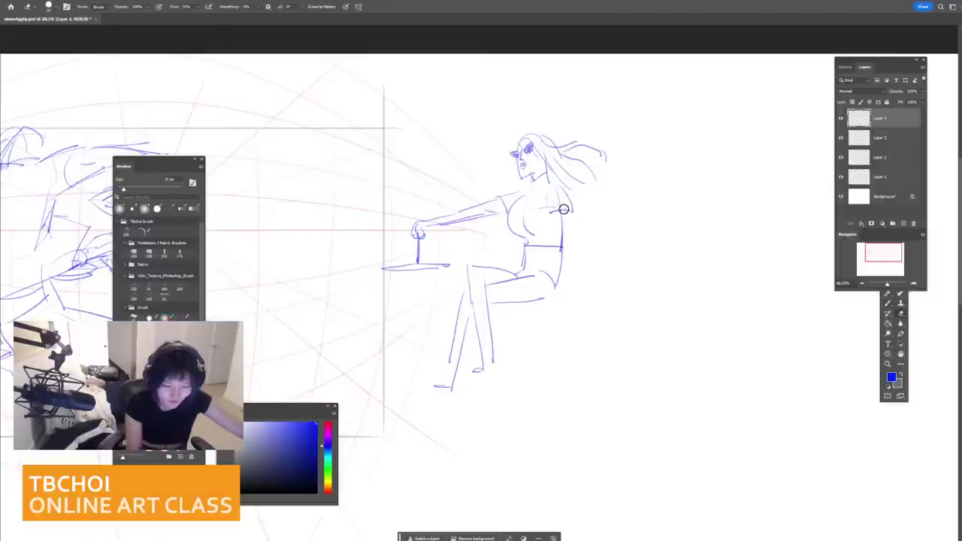
drag(555, 228, 564, 236)
Step: Redraw the seated figure's near shoulder and sleeve, with the bent arm holding a cup-shaped object against the waist
key(b)
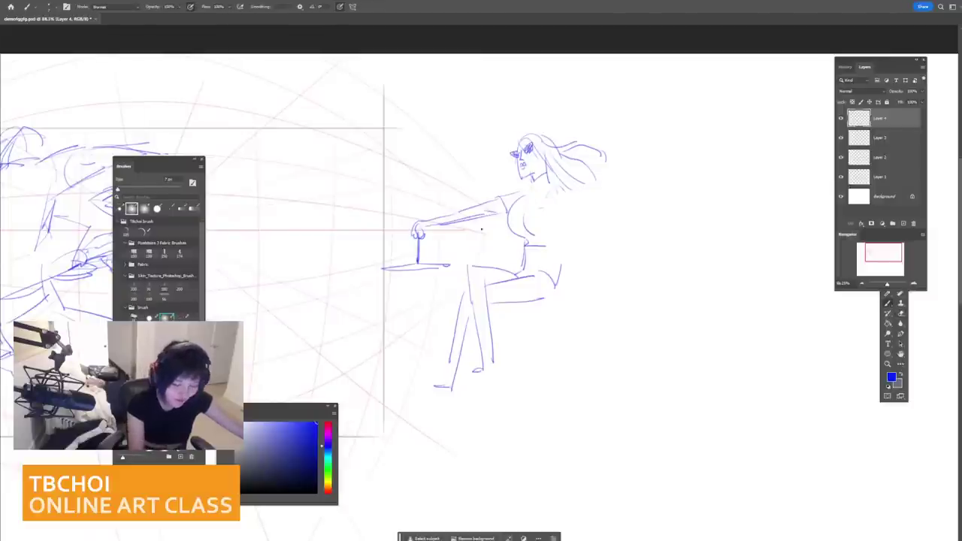
mouse_move(535, 222)
mouse_down()
mouse_move(559, 220)
mouse_move(558, 252)
mouse_move(546, 247)
mouse_move(564, 251)
mouse_move(556, 254)
mouse_move(576, 247)
mouse_up()
key(ctrl+z)
key(ctrl+z)
key(ctrl+z)
key(ctrl+z)
mouse_move(549, 190)
mouse_down()
mouse_move(548, 206)
mouse_move(571, 205)
mouse_up()
mouse_move(570, 205)
mouse_down()
mouse_move(567, 195)
mouse_move(580, 242)
mouse_move(564, 233)
mouse_up()
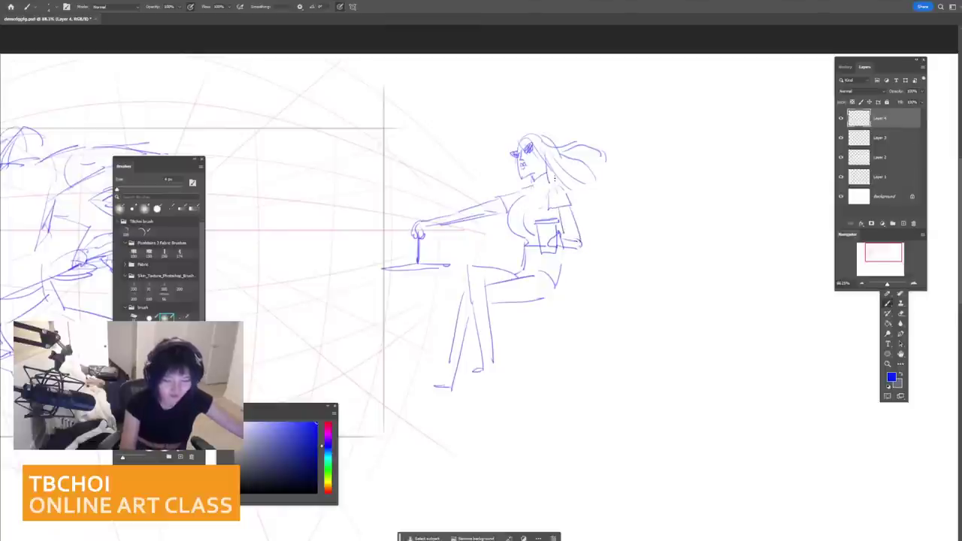
Step: Draw a pointed shoe on the seated figure's forward foot
scroll(713, 259, down, 2)
drag(712, 260, 603, 245)
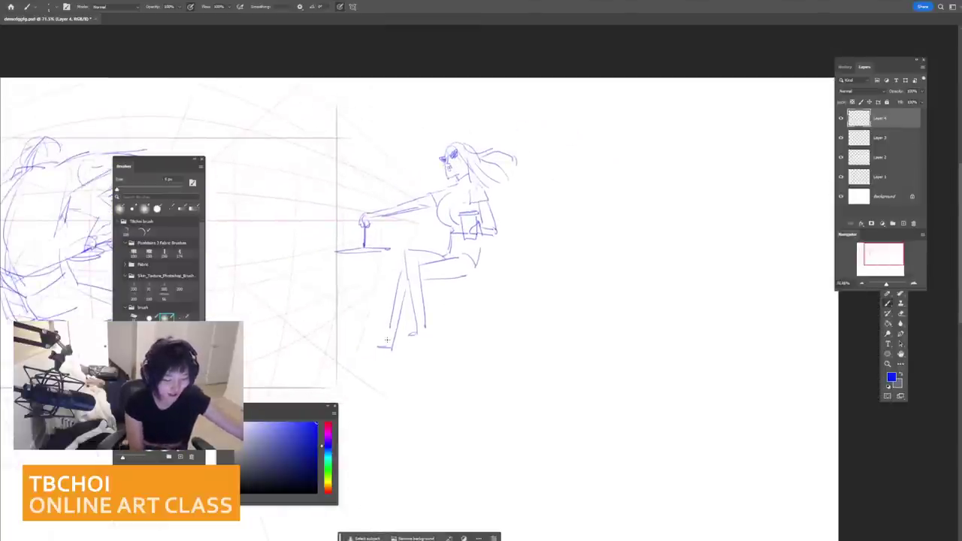
mouse_move(387, 331)
mouse_down()
mouse_move(364, 346)
mouse_move(388, 349)
mouse_up()
Step: Sketch a cartoon head beside the seated figure with large round eyes, a bulging muzzle, an ear and a spiky hair tuft
scroll(571, 185, up, 2)
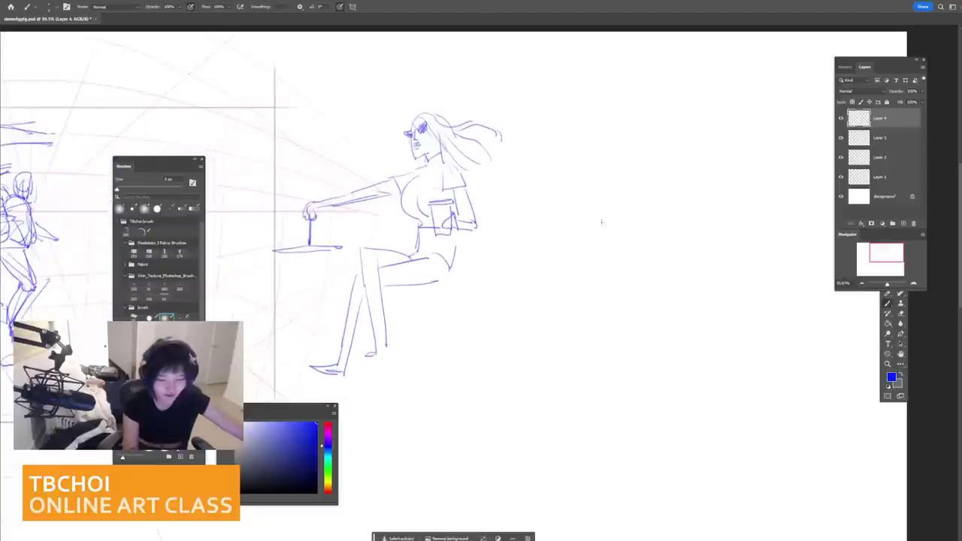
mouse_move(590, 226)
mouse_down()
mouse_move(618, 202)
mouse_move(561, 221)
mouse_move(628, 260)
mouse_move(593, 218)
mouse_move(624, 236)
mouse_move(635, 217)
mouse_move(624, 238)
mouse_move(621, 227)
mouse_up()
mouse_move(603, 193)
mouse_down()
mouse_move(581, 218)
mouse_move(605, 184)
mouse_move(639, 191)
mouse_move(649, 177)
mouse_move(646, 265)
mouse_up()
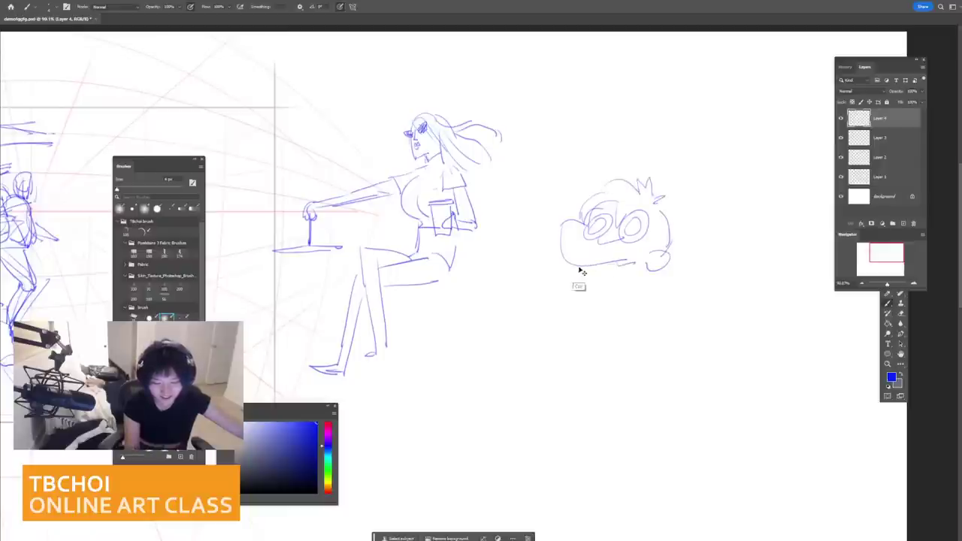
key(ctrl+z)
key(ctrl+z)
Step: Draw the cartoon character's outstretched arm with a round hand holding a pen, plus its boxy body, other arm and short running legs
mouse_move(565, 275)
mouse_down()
mouse_move(557, 287)
mouse_move(561, 271)
mouse_move(543, 261)
mouse_up()
drag(553, 265, 530, 248)
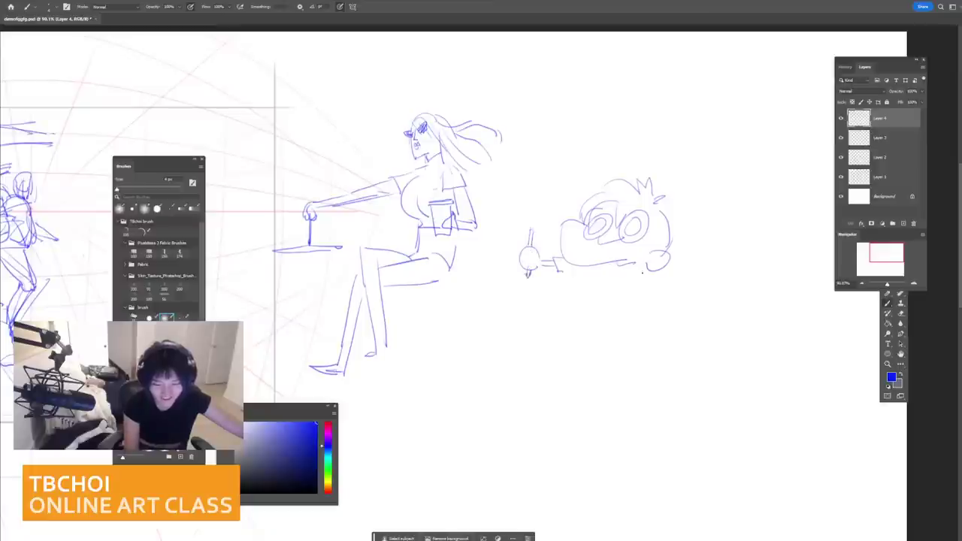
drag(640, 275, 678, 296)
key(ctrl+z)
mouse_move(606, 281)
mouse_down()
mouse_move(629, 295)
mouse_move(604, 285)
mouse_move(610, 309)
mouse_move(631, 312)
mouse_move(609, 335)
mouse_up()
key(ctrl+z)
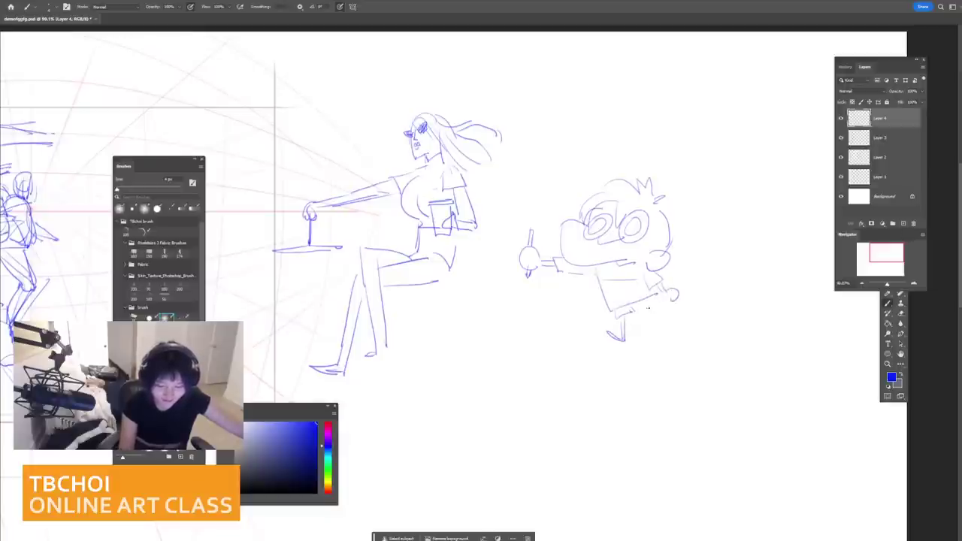
drag(649, 305, 658, 303)
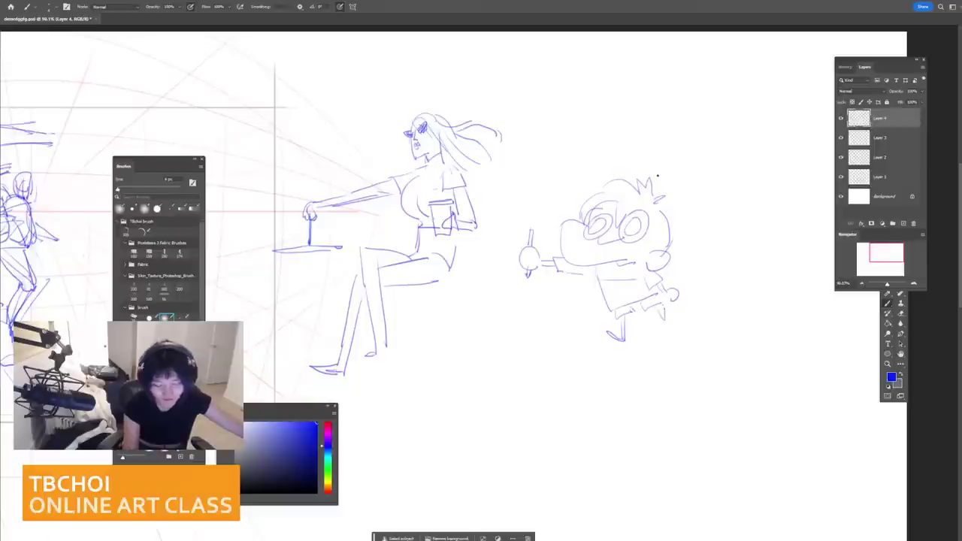
Step: Erase both large round eyes from the cartoon character's head with a resized eraser
key(e)
key(bracketright)
key(bracketright)
key(bracketright)
key(bracketright)
key(bracketright)
key(bracketright)
key(bracketright)
key(bracketright)
key(bracketright)
key(bracketright)
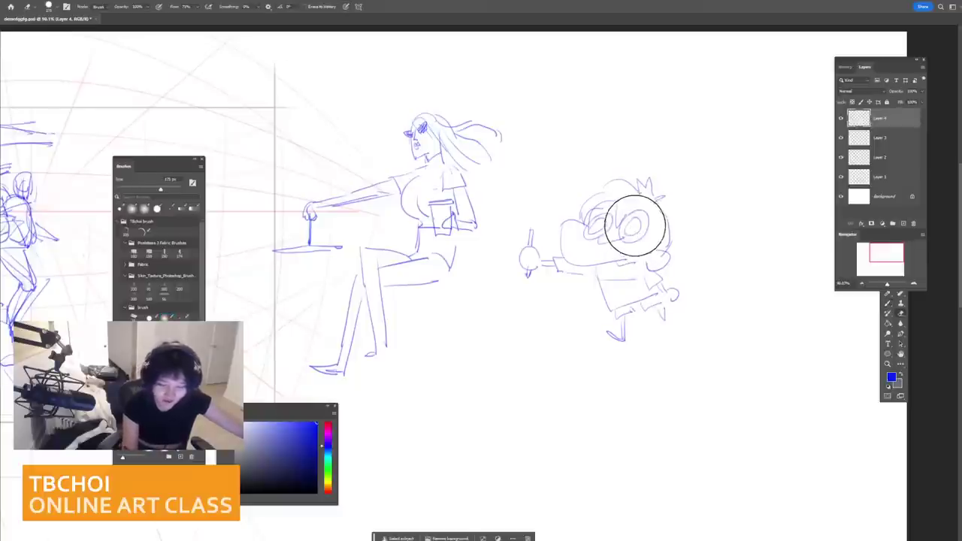
key(bracketleft)
key(bracketleft)
key(bracketleft)
key(bracketleft)
key(bracketleft)
key(bracketleft)
key(bracketleft)
key(bracketleft)
key(bracketleft)
key(bracketleft)
mouse_move(635, 225)
mouse_down()
mouse_move(644, 226)
mouse_move(594, 230)
mouse_move(607, 212)
mouse_move(597, 214)
mouse_up()
Step: Redraw the cartoon face with a small oval above the muzzle, a larger oval near the ear, and short strokes between them
key(b)
key(bracketleft)
key(bracketleft)
key(bracketleft)
key(ctrl+z)
key(ctrl+z)
key(ctrl+z)
key(ctrl+z)
mouse_move(582, 233)
mouse_down()
mouse_move(603, 215)
mouse_move(573, 235)
mouse_up()
mouse_move(638, 227)
mouse_down()
mouse_move(631, 256)
mouse_move(642, 254)
mouse_up()
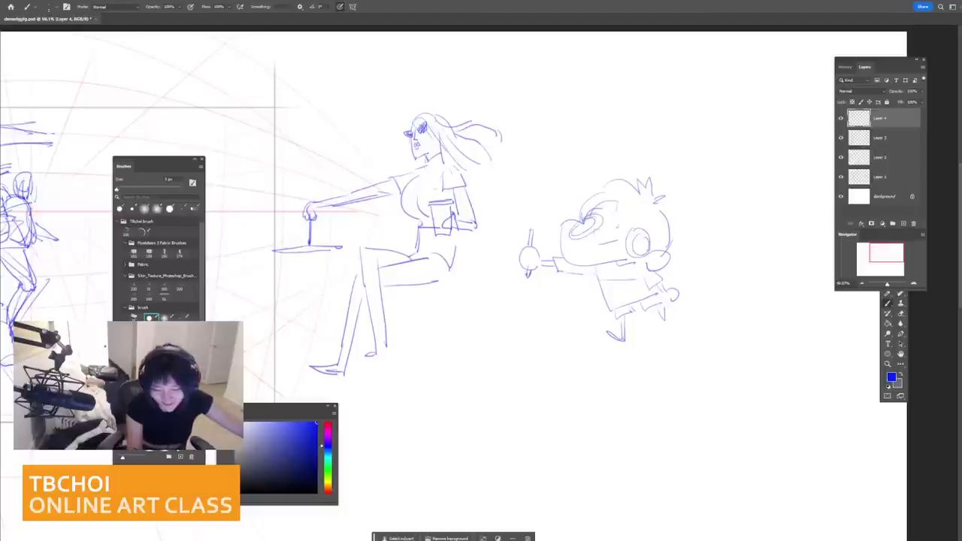
drag(599, 227, 631, 243)
drag(636, 218, 632, 247)
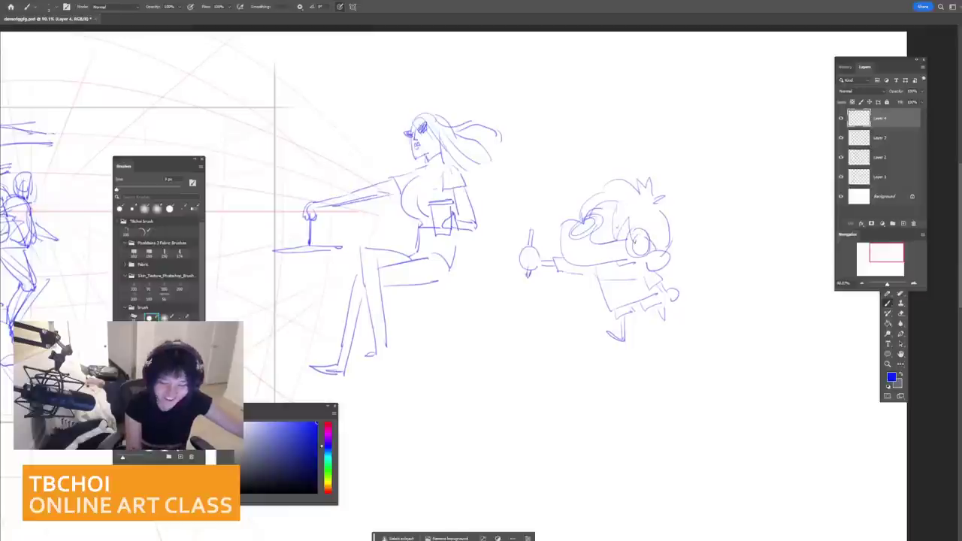
Step: Add spiky hair over the front of the cartoon head and a flat tabletop line under its pen hand
mouse_move(612, 181)
mouse_down()
mouse_move(583, 202)
mouse_move(579, 183)
mouse_move(598, 191)
mouse_up()
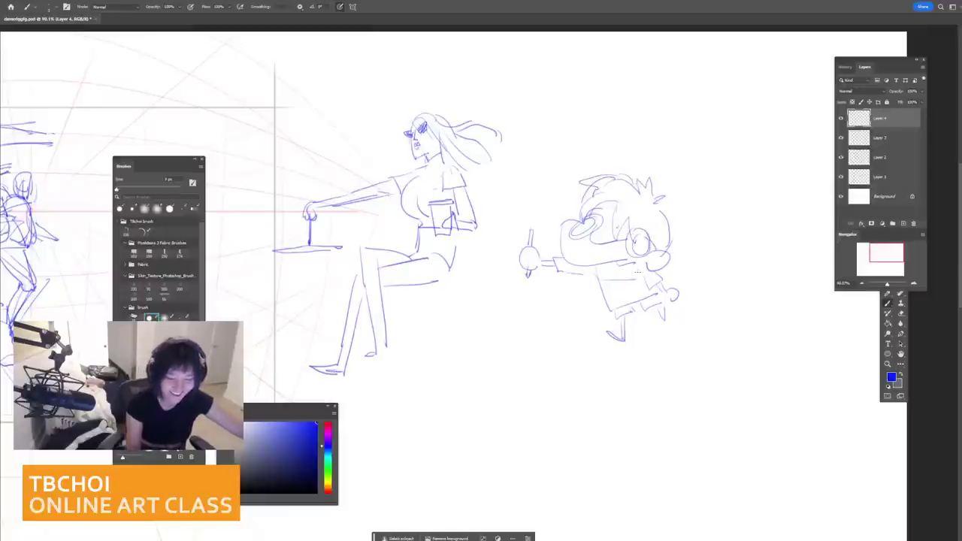
scroll(661, 256, down, 1)
drag(510, 277, 574, 282)
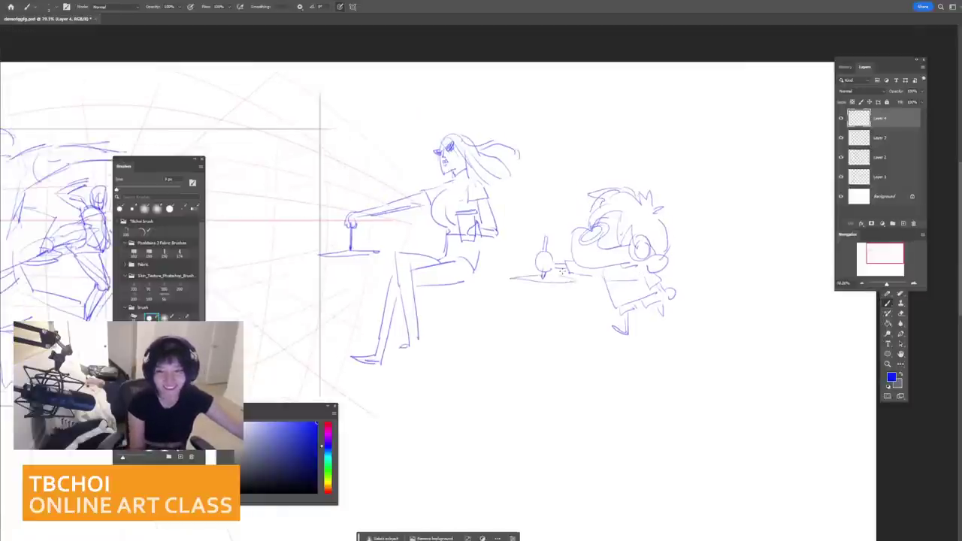
Step: Rework the small foreshortened figure's torso, hips and raised leg with darker strokes, and add a horizontal line extending behind its waist
scroll(662, 252, down, 3)
scroll(390, 312, up, 4)
drag(441, 301, 545, 295)
scroll(774, 360, down, 2)
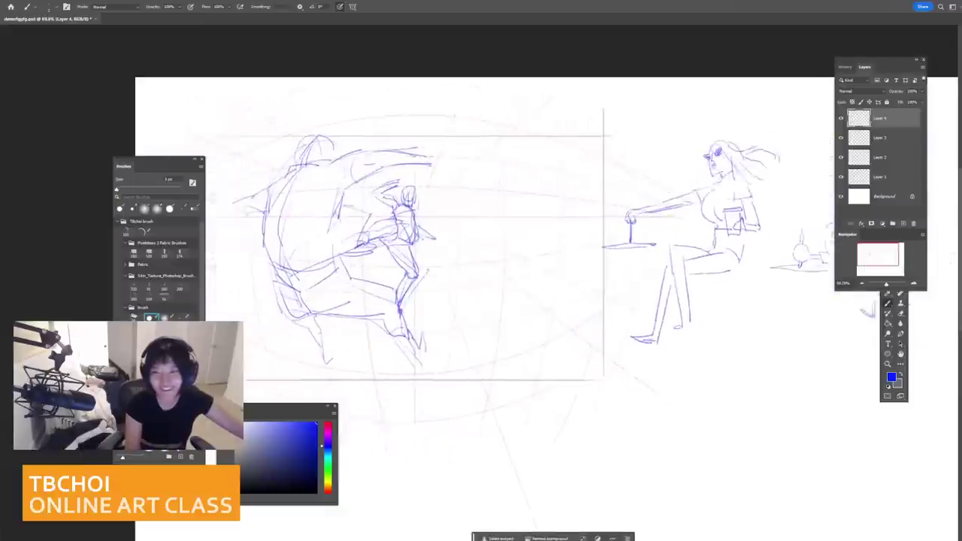
drag(452, 288, 606, 298)
scroll(597, 287, up, 2)
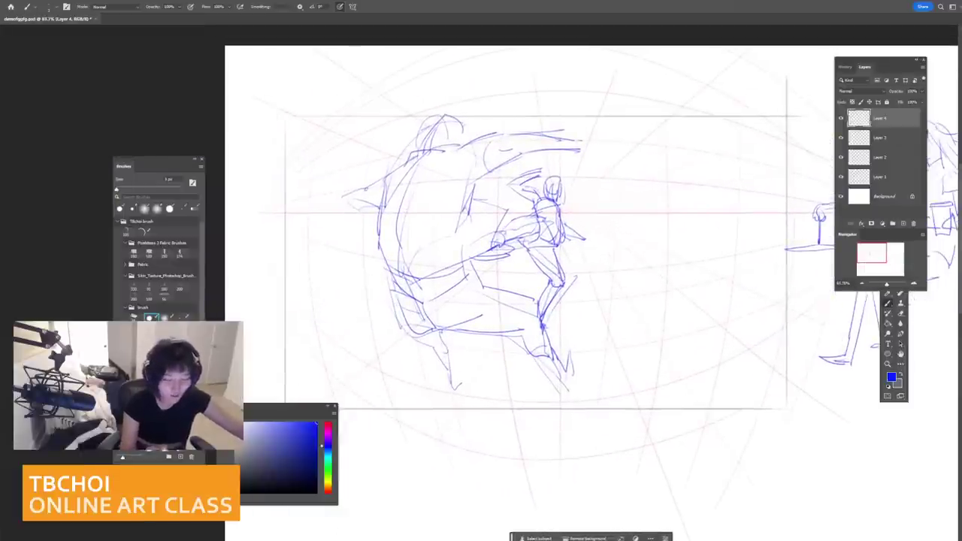
key(ctrl+z)
drag(506, 231, 522, 219)
mouse_move(494, 234)
mouse_down()
mouse_move(510, 227)
mouse_move(525, 237)
mouse_move(541, 226)
mouse_up()
mouse_move(521, 225)
mouse_down()
mouse_move(547, 219)
mouse_move(536, 236)
mouse_up()
mouse_move(547, 224)
mouse_down()
mouse_move(511, 241)
mouse_move(532, 251)
mouse_move(553, 246)
mouse_move(553, 285)
mouse_move(553, 276)
mouse_up()
mouse_move(534, 205)
mouse_down()
mouse_move(557, 243)
mouse_move(574, 200)
mouse_up()
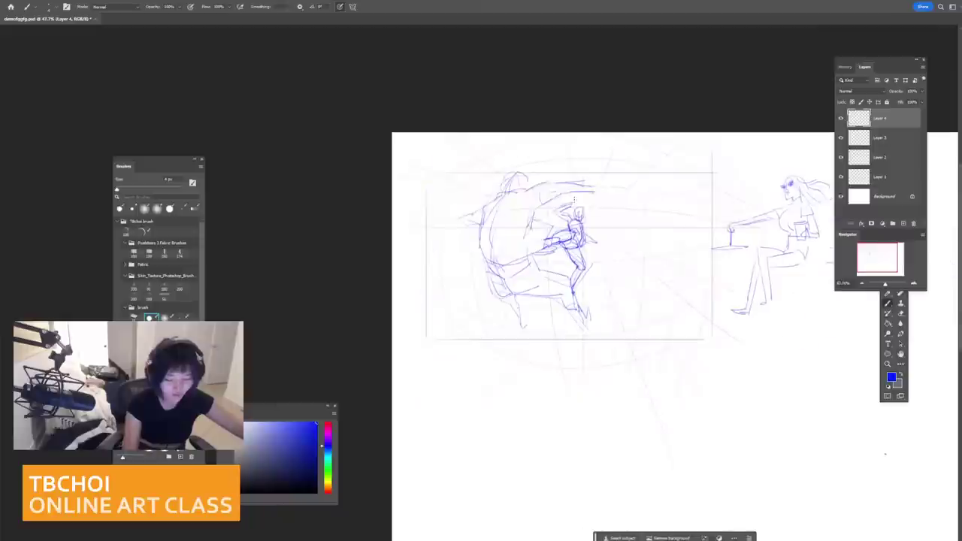
scroll(554, 262, up, 2)
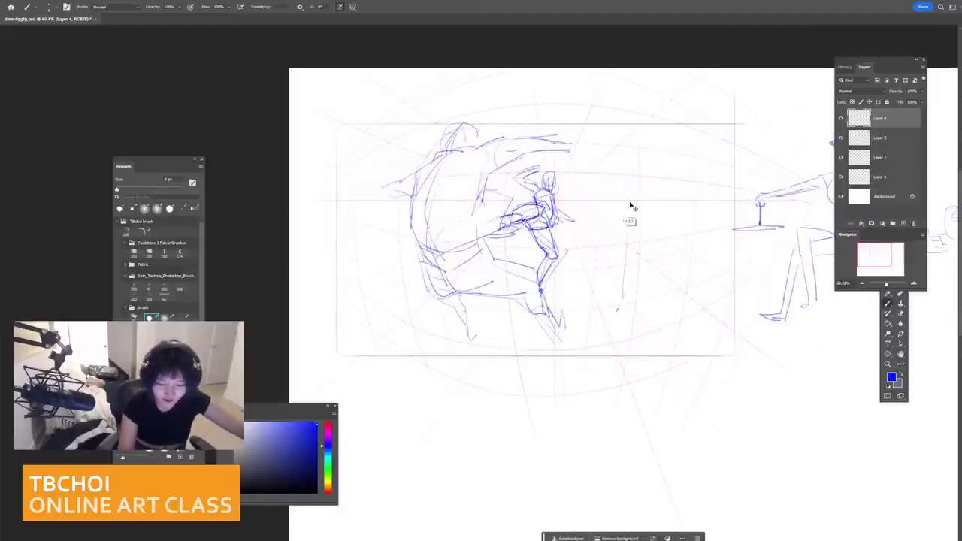
mouse_move(542, 208)
mouse_down()
mouse_move(602, 207)
mouse_move(552, 224)
mouse_up()
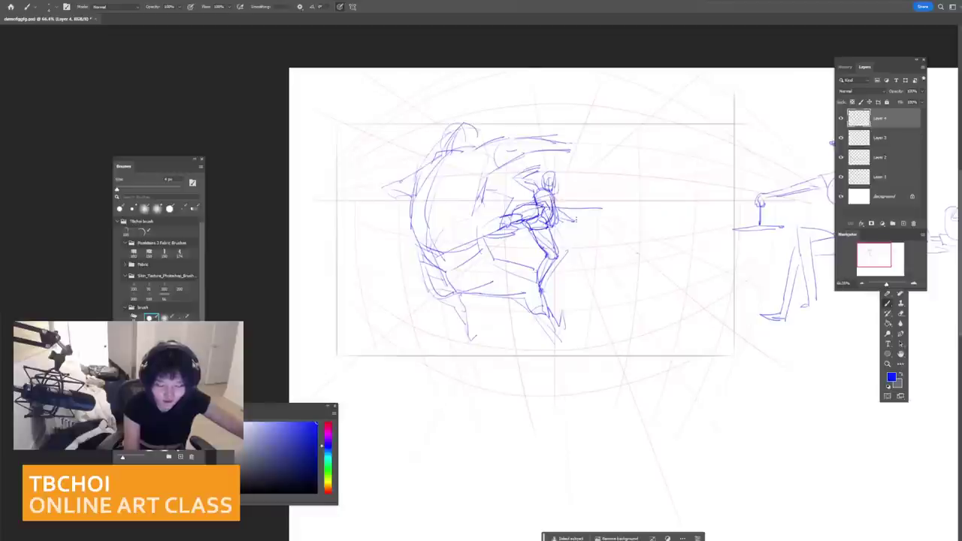
mouse_move(630, 194)
mouse_down()
mouse_move(668, 181)
mouse_move(638, 214)
mouse_move(661, 201)
mouse_move(685, 226)
mouse_up()
drag(663, 186, 669, 248)
mouse_move(637, 212)
mouse_down()
mouse_move(645, 260)
mouse_move(667, 257)
mouse_up()
mouse_move(666, 260)
mouse_down()
mouse_move(686, 242)
mouse_move(626, 287)
mouse_move(639, 283)
mouse_up()
mouse_move(641, 290)
mouse_down()
mouse_move(672, 269)
mouse_move(687, 276)
mouse_move(665, 284)
mouse_up()
drag(672, 269, 621, 332)
drag(634, 303, 631, 344)
drag(623, 331, 612, 336)
mouse_move(676, 280)
mouse_down()
mouse_move(678, 300)
mouse_move(663, 316)
mouse_move(681, 325)
mouse_up()
drag(672, 322, 682, 326)
drag(653, 161, 635, 174)
key(ctrl+z)
key(ctrl+z)
key(ctrl+z)
key(ctrl+z)
key(ctrl+z)
key(ctrl+z)
key(ctrl+z)
key(ctrl+z)
key(ctrl+z)
key(ctrl+z)
key(ctrl+z)
key(ctrl+z)
key(ctrl+z)
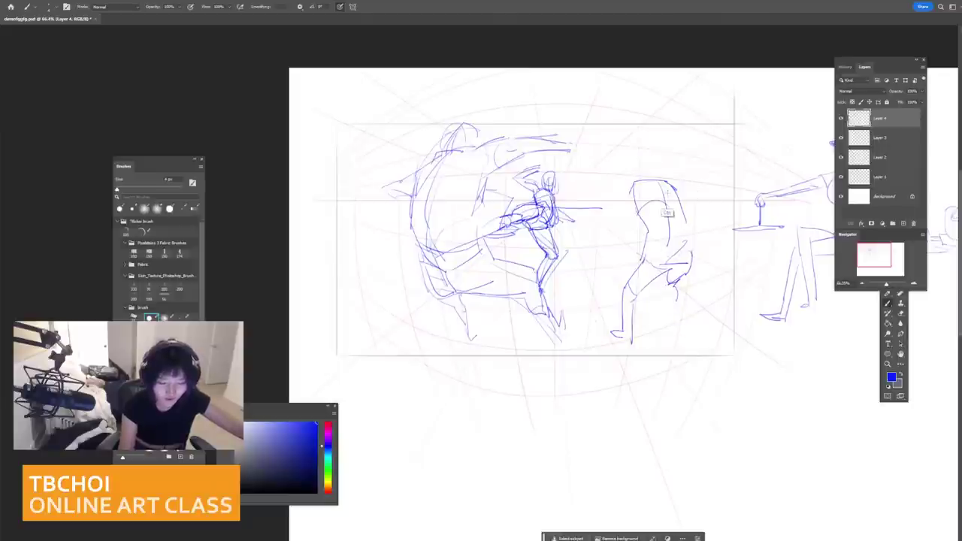
key(ctrl+z)
key(ctrl+z)
key(ctrl+z)
key(ctrl+z)
key(ctrl+z)
key(ctrl+z)
key(ctrl+z)
key(ctrl+z)
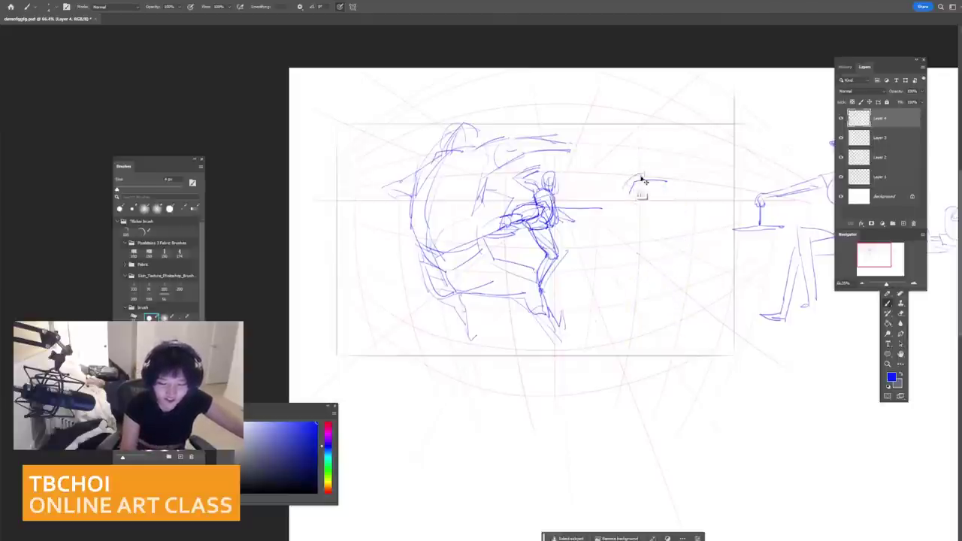
key(ctrl+z)
mouse_move(636, 176)
mouse_down()
mouse_move(625, 197)
mouse_move(672, 162)
mouse_up()
key(ctrl+z)
key(ctrl+z)
key(ctrl+z)
mouse_move(673, 162)
mouse_down()
mouse_move(655, 173)
mouse_move(664, 192)
mouse_up()
key(ctrl+z)
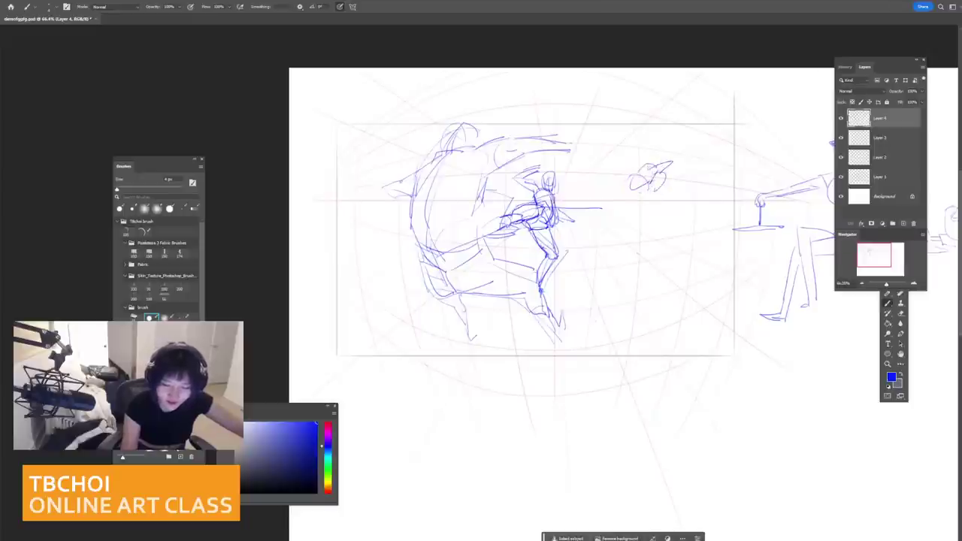
key(ctrl+z)
key(ctrl+z)
key(ctrl+z)
key(ctrl+z)
drag(638, 155, 668, 163)
drag(649, 170, 663, 176)
mouse_move(631, 155)
mouse_down()
mouse_move(632, 182)
mouse_move(657, 191)
mouse_up()
key(ctrl+z)
key(ctrl+z)
key(ctrl+z)
key(ctrl+z)
key(ctrl+z)
key(ctrl+z)
Step: Sketch a hunched figure facing the small figure inside the frame, with a rounded head, slanting torso and pointed limb reaching forward
mouse_move(624, 184)
mouse_down()
mouse_move(656, 190)
mouse_move(649, 205)
mouse_move(669, 205)
mouse_move(644, 233)
mouse_move(669, 222)
mouse_move(651, 249)
mouse_move(596, 235)
mouse_move(647, 253)
mouse_up()
key(ctrl+z)
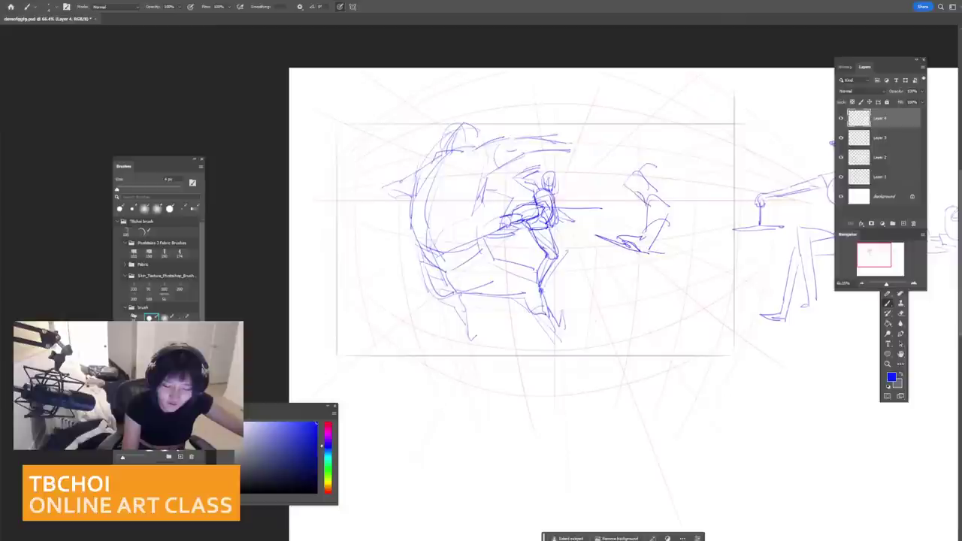
mouse_move(636, 192)
mouse_down()
mouse_move(639, 172)
mouse_move(616, 163)
mouse_move(627, 175)
mouse_up()
key(ctrl+z)
mouse_move(617, 175)
mouse_down()
mouse_move(615, 186)
mouse_move(681, 189)
mouse_move(640, 221)
mouse_up()
key(ctrl+z)
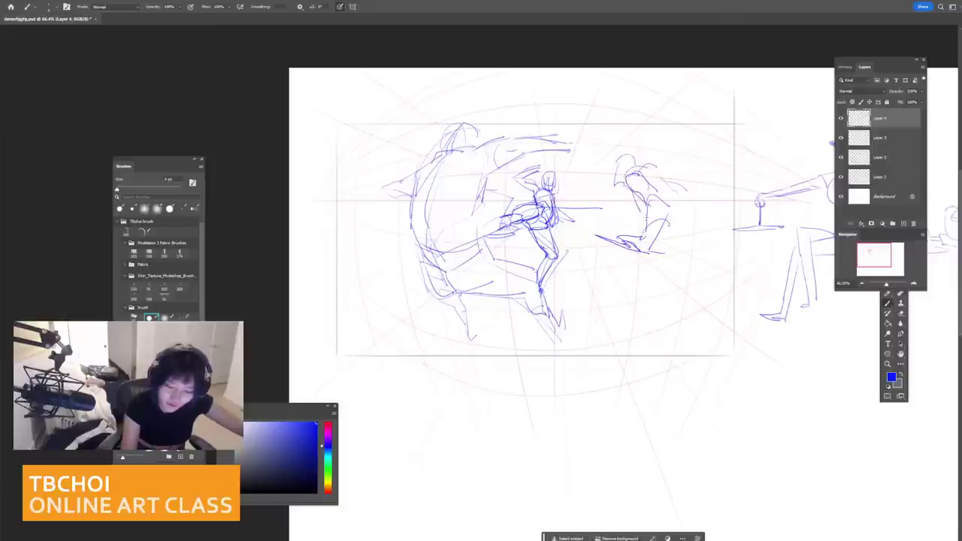
Step: Draw the hunched figure's swept-back upper contour with a pointed tip, and curve its back lines down to the hip
drag(655, 163, 712, 154)
mouse_move(713, 157)
mouse_down()
mouse_move(699, 179)
mouse_move(702, 203)
mouse_up()
drag(700, 200, 670, 241)
drag(669, 193, 699, 177)
mouse_move(707, 174)
mouse_down()
mouse_move(721, 204)
mouse_move(707, 245)
mouse_move(679, 277)
mouse_up()
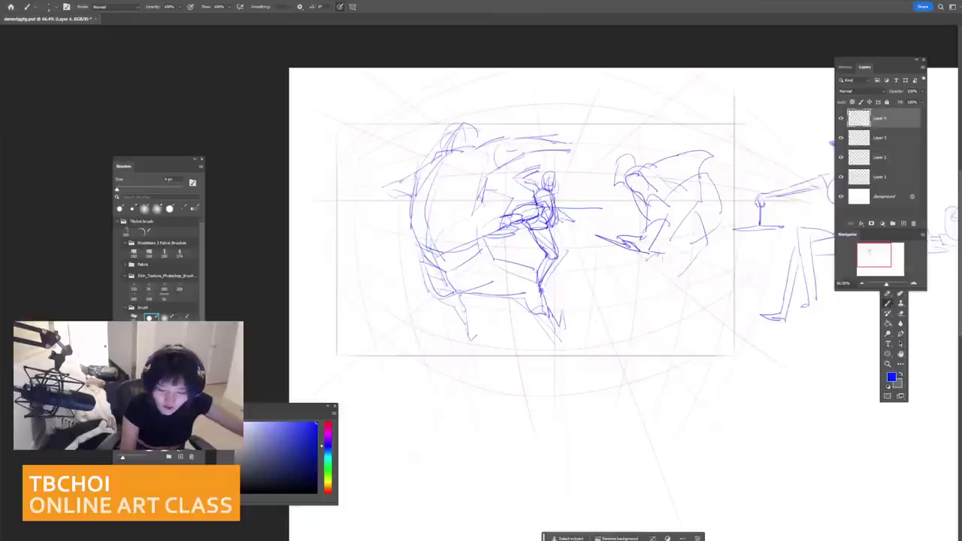
mouse_move(665, 242)
mouse_down()
mouse_move(671, 286)
mouse_move(692, 258)
mouse_move(699, 318)
mouse_move(677, 299)
mouse_up()
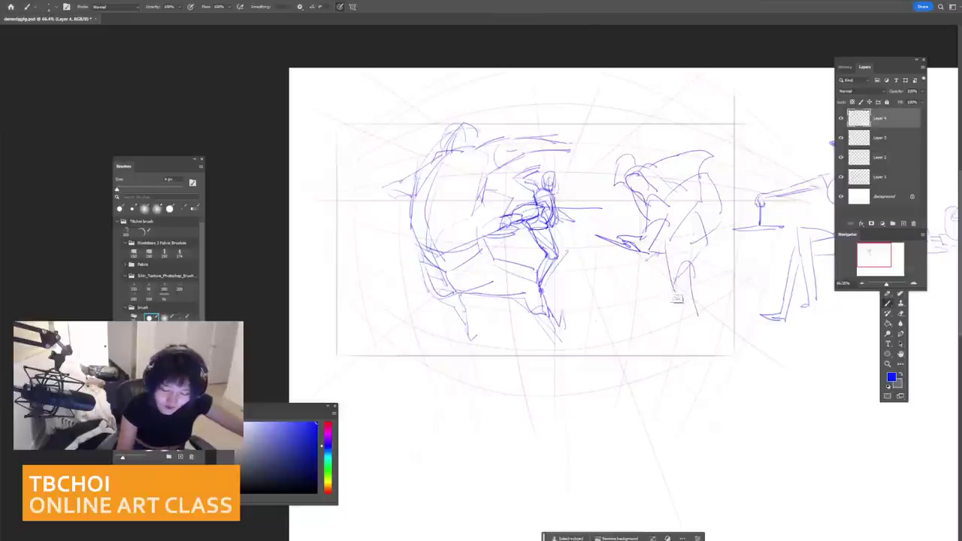
key(ctrl+z)
key(ctrl+z)
key(ctrl+z)
drag(667, 250, 700, 305)
drag(697, 269, 707, 303)
drag(705, 233, 658, 286)
drag(653, 281, 643, 316)
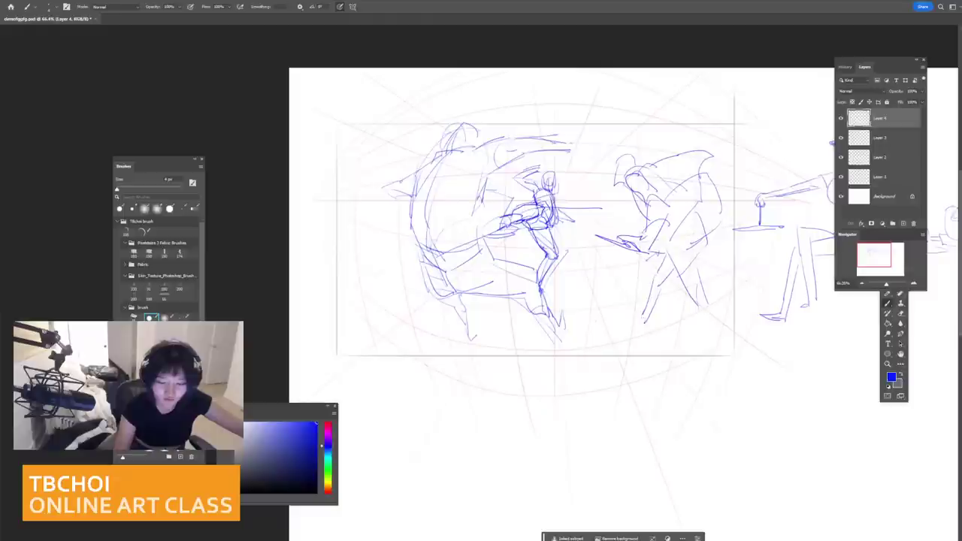
key(ctrl+z)
key(ctrl+z)
key(ctrl+z)
key(ctrl+z)
key(ctrl+z)
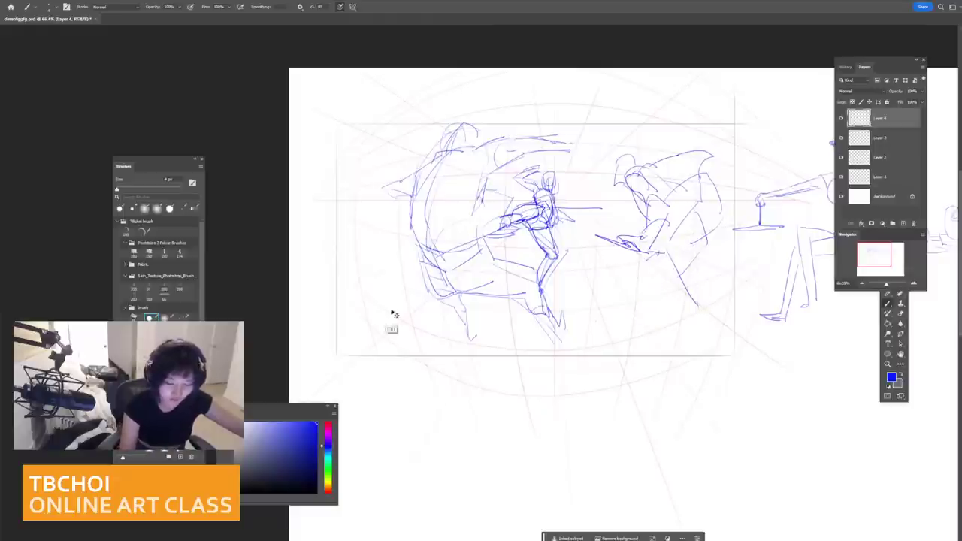
Step: Lasso the hunched figure, scale it down to about 86%, and move it closer to the small figure
click(887, 302)
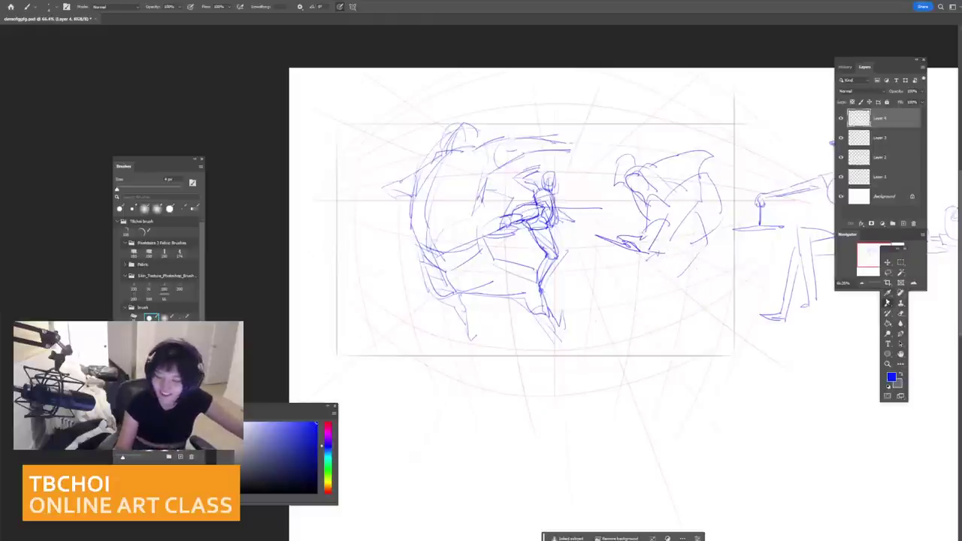
click(887, 273)
mouse_move(638, 148)
mouse_down()
mouse_move(597, 213)
mouse_move(608, 270)
mouse_move(703, 281)
mouse_move(723, 229)
mouse_move(717, 156)
mouse_move(625, 148)
mouse_up()
key(ctrl+t)
mouse_move(723, 136)
mouse_down()
mouse_move(700, 159)
mouse_move(679, 160)
mouse_up()
drag(663, 194, 657, 193)
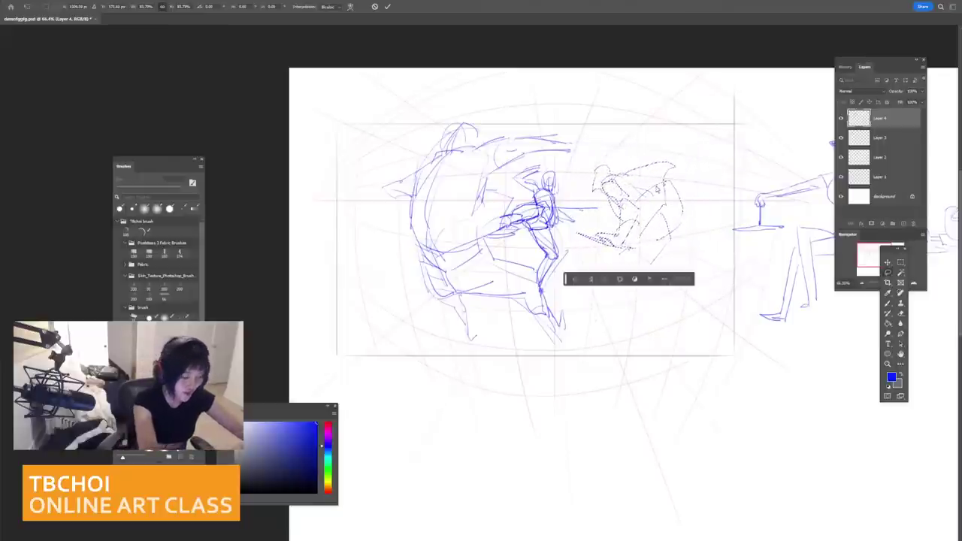
key(Return)
key(ctrl+d)
key(b)
mouse_move(668, 240)
mouse_down()
mouse_move(677, 227)
mouse_move(676, 251)
mouse_move(651, 280)
mouse_move(669, 311)
mouse_up()
mouse_move(665, 261)
mouse_down()
mouse_move(669, 298)
mouse_move(689, 323)
mouse_up()
mouse_move(676, 239)
mouse_down()
mouse_move(659, 262)
mouse_move(681, 263)
mouse_move(631, 307)
mouse_up()
key(ctrl+z)
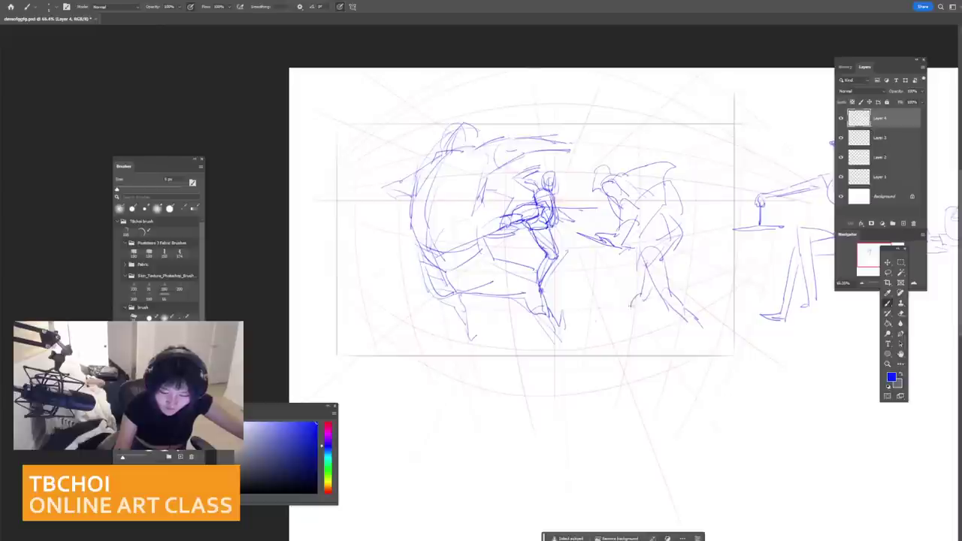
key(ctrl+z)
key(ctrl+z)
key(ctrl+z)
mouse_move(649, 261)
mouse_down()
mouse_move(632, 294)
mouse_move(641, 293)
mouse_up()
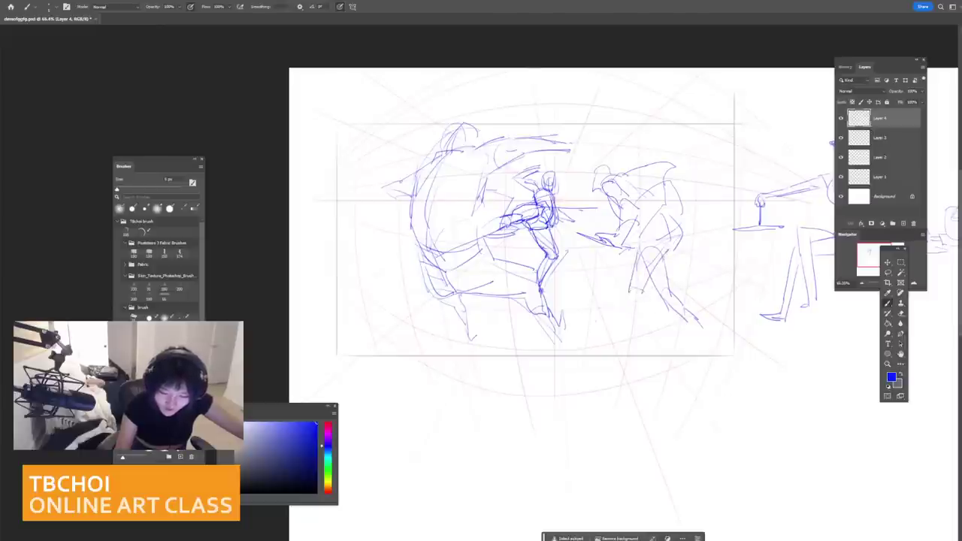
key(ctrl+z)
key(ctrl+z)
key(e)
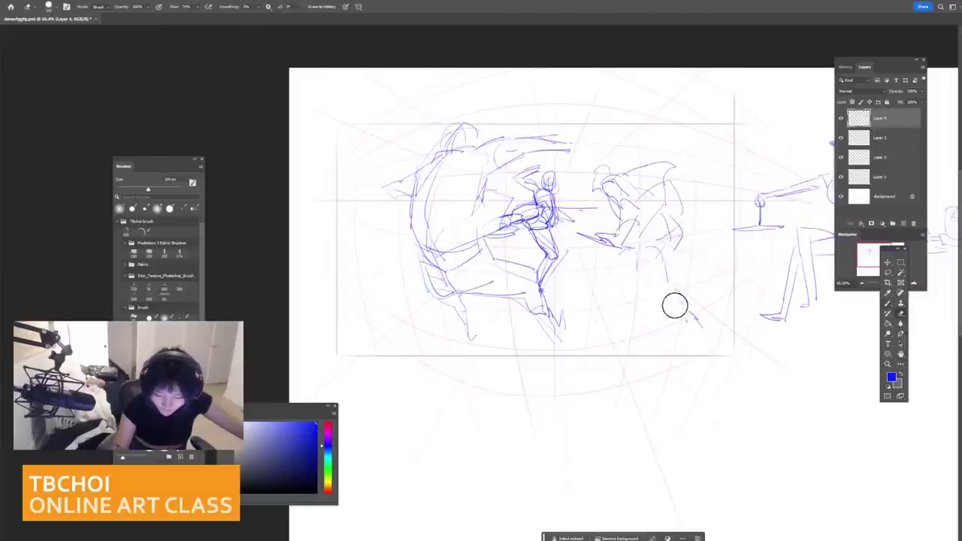
Step: Draw the hunched figure's near leg down to a pointed foot, and undo the strokes tried for its rear leg
key(b)
mouse_move(640, 248)
mouse_down()
mouse_move(642, 298)
mouse_move(658, 296)
mouse_move(660, 315)
mouse_up()
key(ctrl+z)
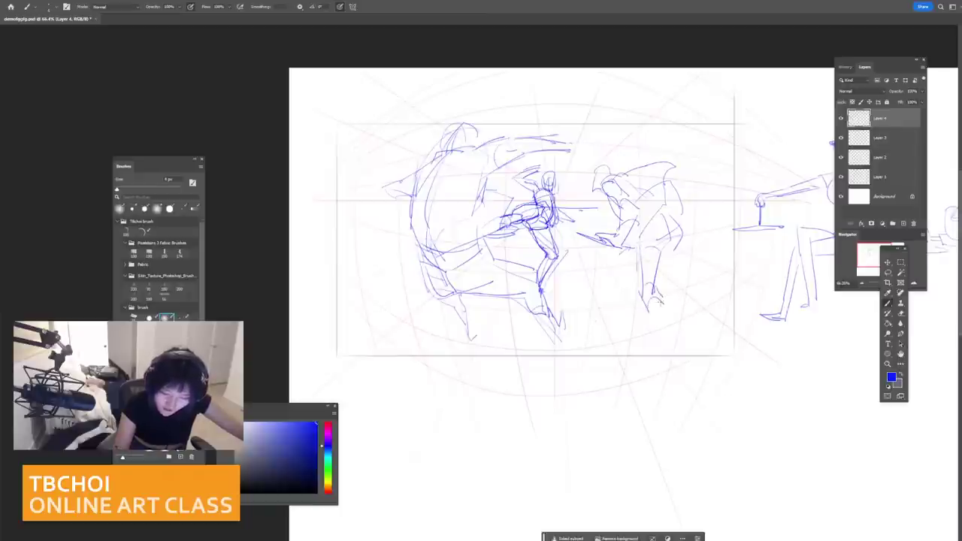
drag(681, 242, 678, 277)
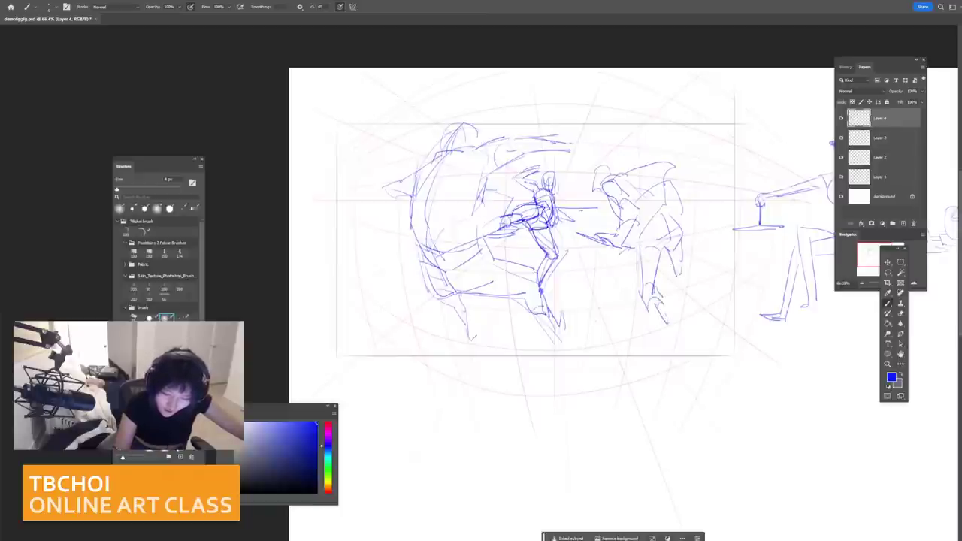
key(ctrl+z)
key(ctrl+z)
key(ctrl+z)
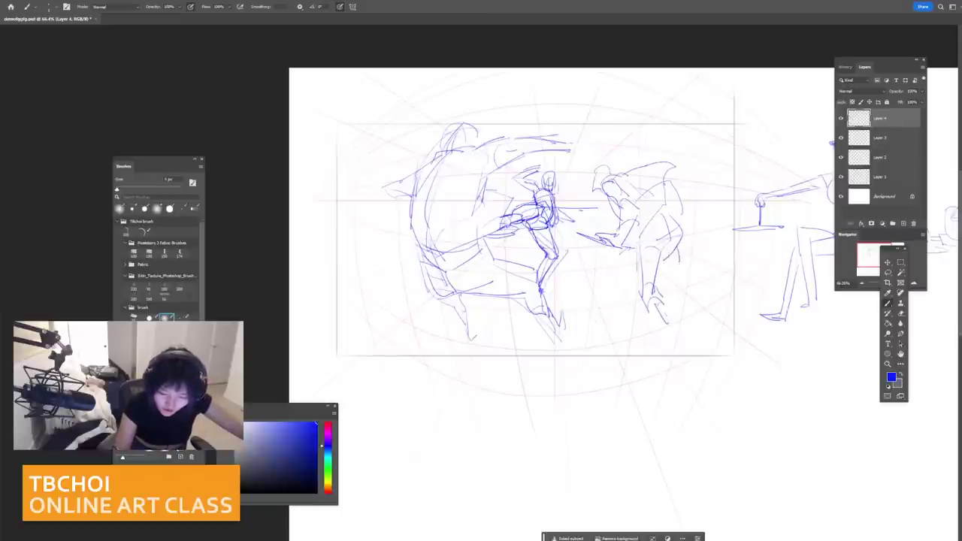
Step: Try to draw the hunched figure's rear leg down to a pointed foot beside the near leg
key(ctrl+z)
mouse_move(680, 244)
mouse_down()
mouse_move(675, 276)
mouse_move(662, 276)
mouse_move(680, 278)
mouse_up()
key(ctrl+z)
key(ctrl+z)
key(ctrl+z)
mouse_move(664, 248)
mouse_down()
mouse_move(659, 274)
mouse_move(668, 285)
mouse_move(662, 275)
mouse_move(672, 264)
mouse_move(678, 280)
mouse_move(666, 290)
mouse_up()
key(ctrl+z)
key(ctrl+z)
key(ctrl+z)
key(ctrl+z)
mouse_move(680, 277)
mouse_down()
mouse_move(669, 340)
mouse_move(677, 331)
mouse_up()
key(ctrl+z)
key(ctrl+z)
Step: Erase both legs and the lower hip of the hunched figure with an enlarged eraser
key(])
key(])
key(])
key(])
key(])
key(])
key(])
key(])
key(])
key(])
key(])
key(])
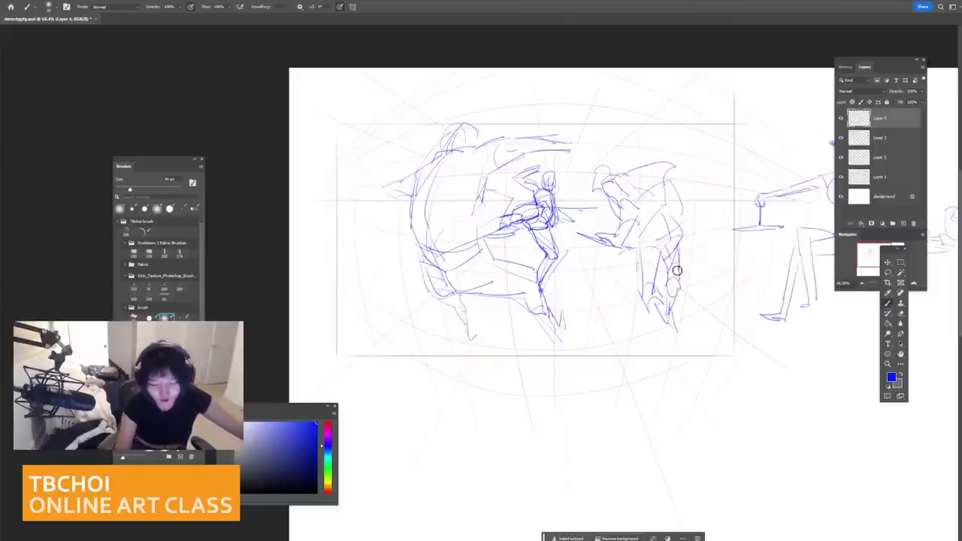
key(e)
key(bracketright)
key(bracketright)
drag(661, 240, 672, 268)
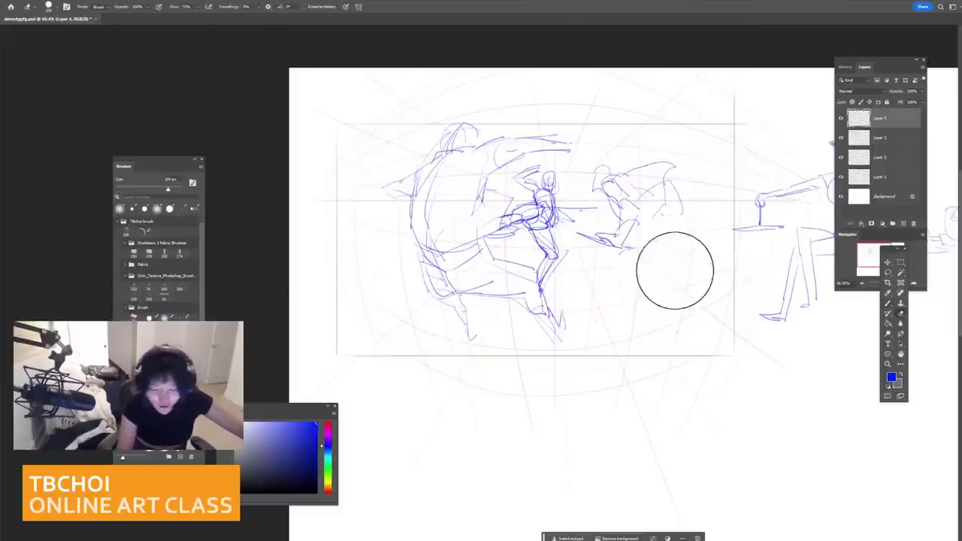
Step: Return to the sketching brush at about 4 px, redraw the hunched figure's hip lines and reinforce its head contour
click(166, 317)
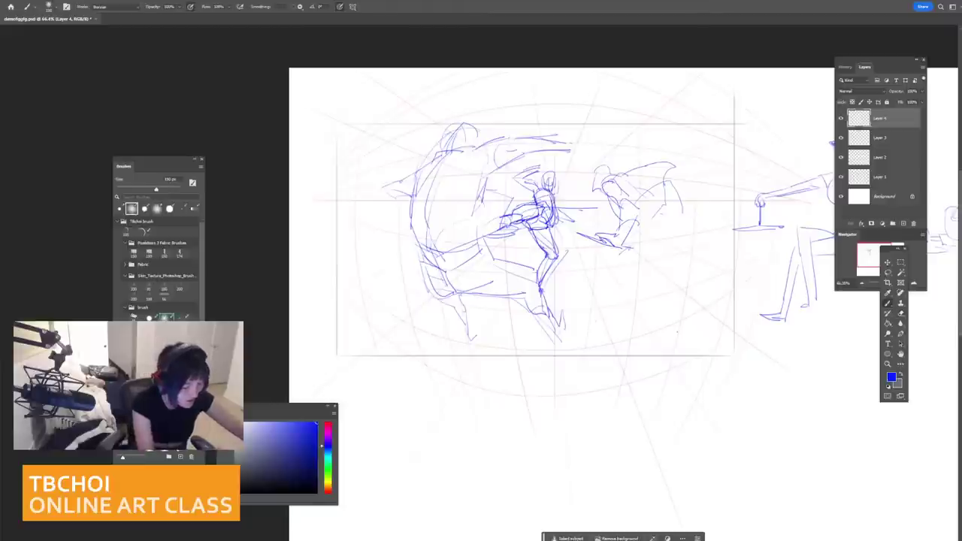
click(150, 318)
key(bracketleft)
key(bracketleft)
key(bracketleft)
key(bracketleft)
key(bracketleft)
key(bracketleft)
key(bracketleft)
key(bracketleft)
key(bracketleft)
key(bracketright)
key(bracketright)
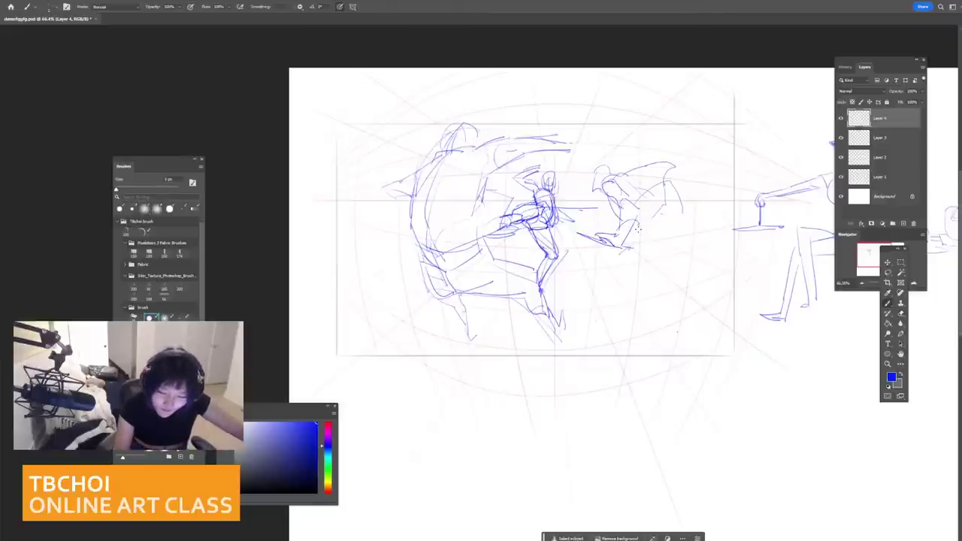
mouse_move(638, 238)
mouse_down()
mouse_move(680, 203)
mouse_move(691, 226)
mouse_move(647, 248)
mouse_move(686, 224)
mouse_up()
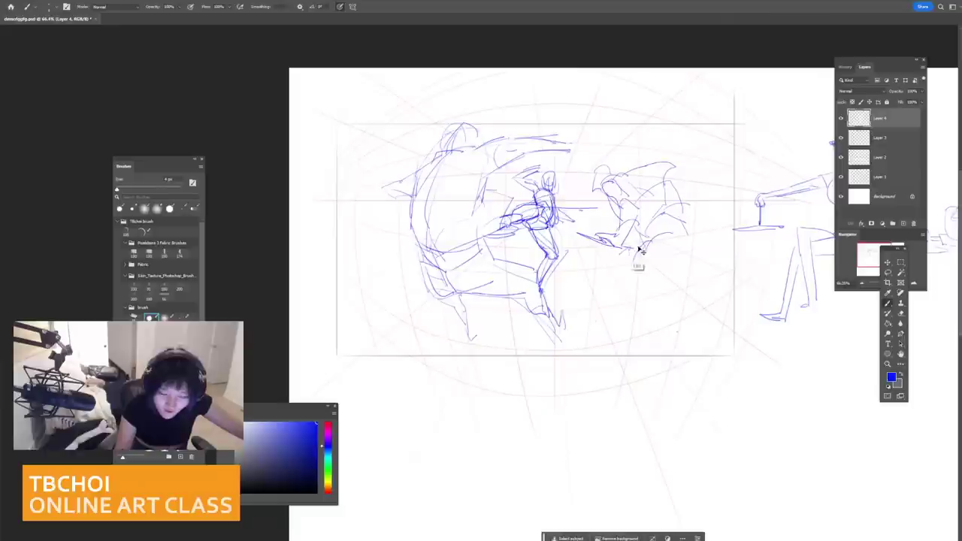
drag(615, 168, 601, 200)
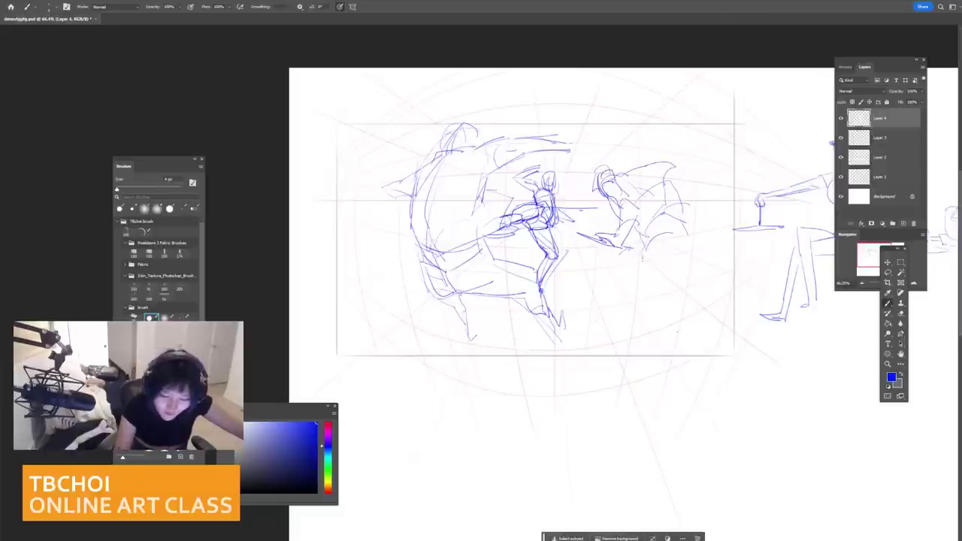
drag(608, 250, 631, 286)
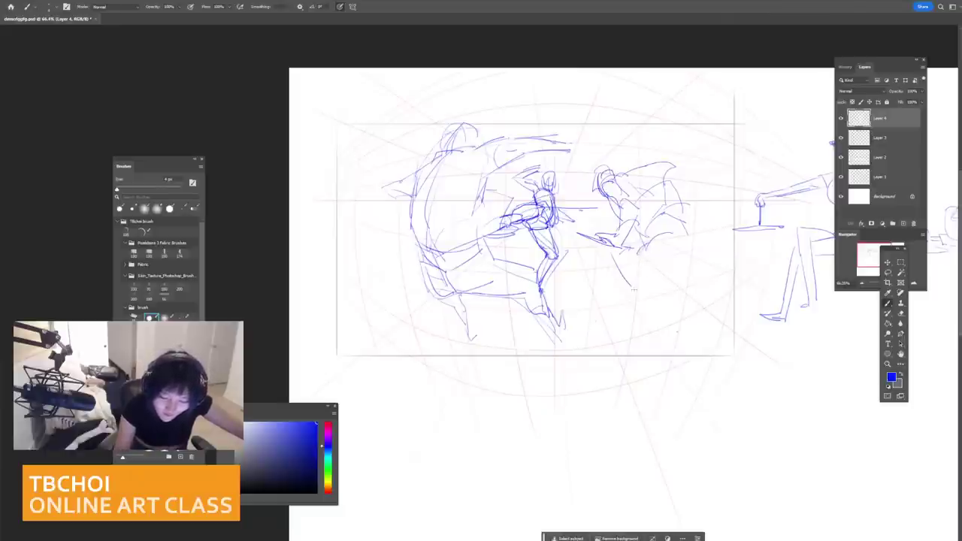
key(ctrl+z)
key(ctrl+z)
key(ctrl+z)
key(ctrl+z)
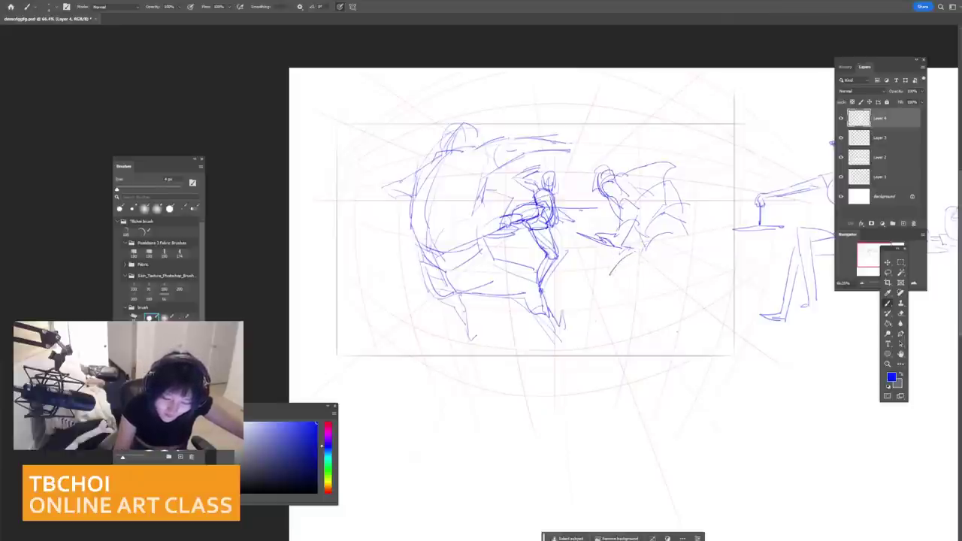
Step: Draw the hunched figure's bent front leg with its foot, and the rear leg reaching down behind it
drag(633, 255, 609, 284)
drag(614, 291, 685, 254)
mouse_move(665, 268)
mouse_down()
mouse_move(689, 249)
mouse_move(683, 289)
mouse_up()
drag(689, 268, 696, 291)
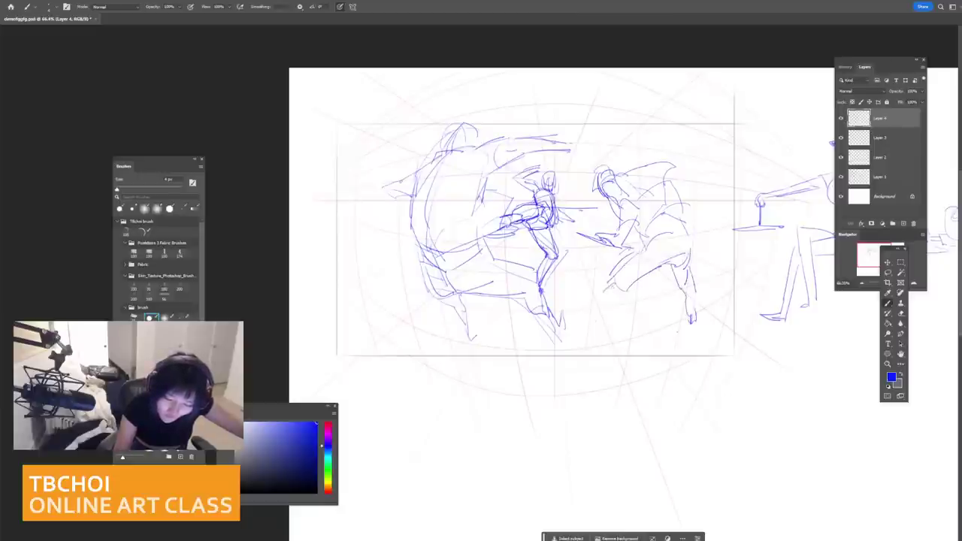
key(ctrl+z)
mouse_move(614, 282)
mouse_down()
mouse_move(622, 292)
mouse_move(645, 321)
mouse_up()
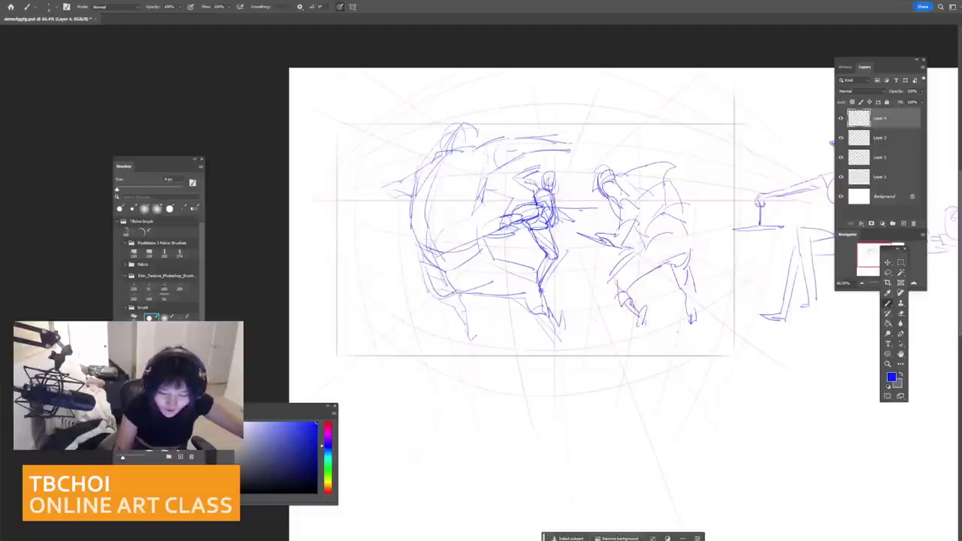
drag(620, 282, 631, 308)
Step: Reinforce the hunched figure's hip and thigh contours and rework the rear lower leg down to the foot
drag(647, 271, 691, 239)
key(ctrl+z)
key(ctrl+z)
mouse_move(681, 219)
mouse_down()
mouse_move(692, 251)
mouse_move(679, 257)
mouse_up()
drag(685, 292, 693, 310)
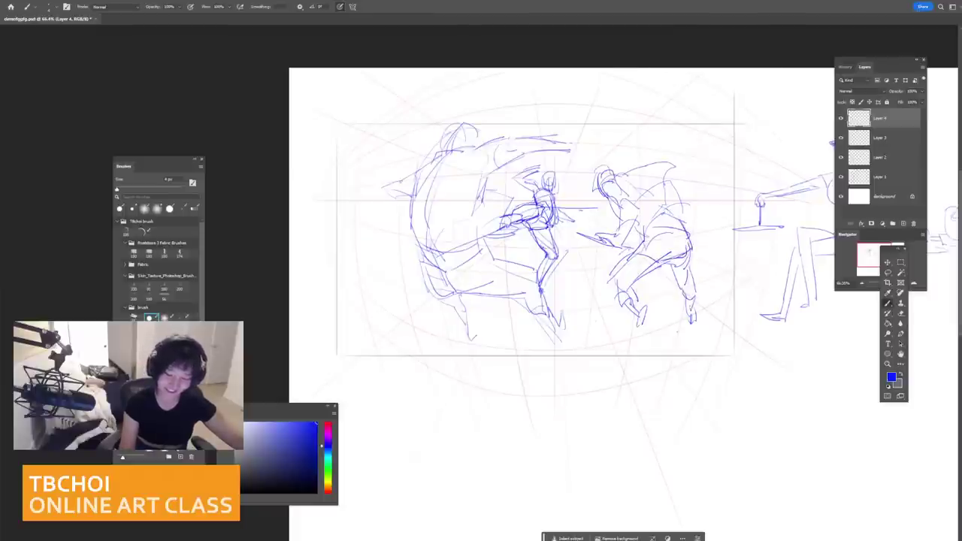
key(ctrl+z)
mouse_move(675, 268)
mouse_down()
mouse_move(678, 304)
mouse_move(693, 321)
mouse_move(680, 335)
mouse_up()
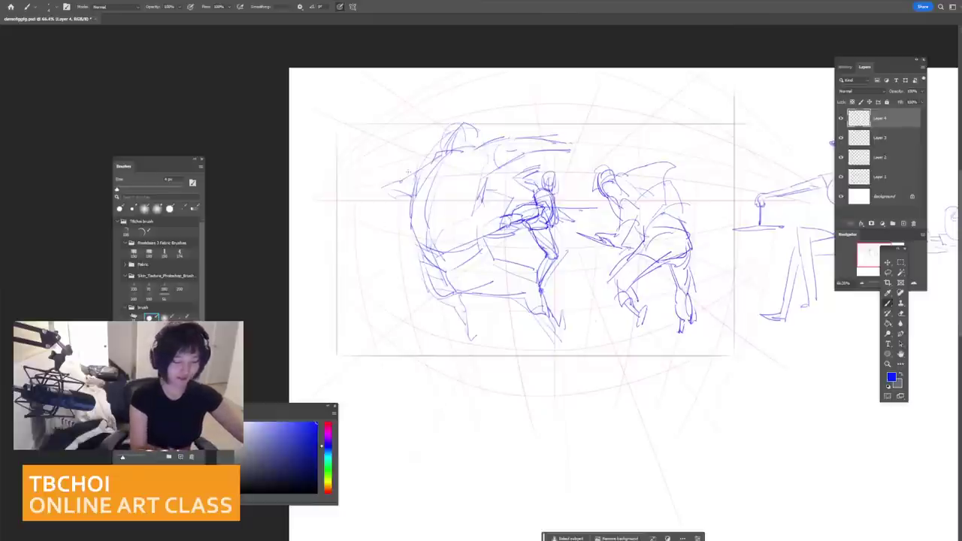
Step: Redraw the large figure's rear shoulder and back contour, and outline a fuller rounded head above them
drag(399, 182, 421, 167)
key(ctrl+z)
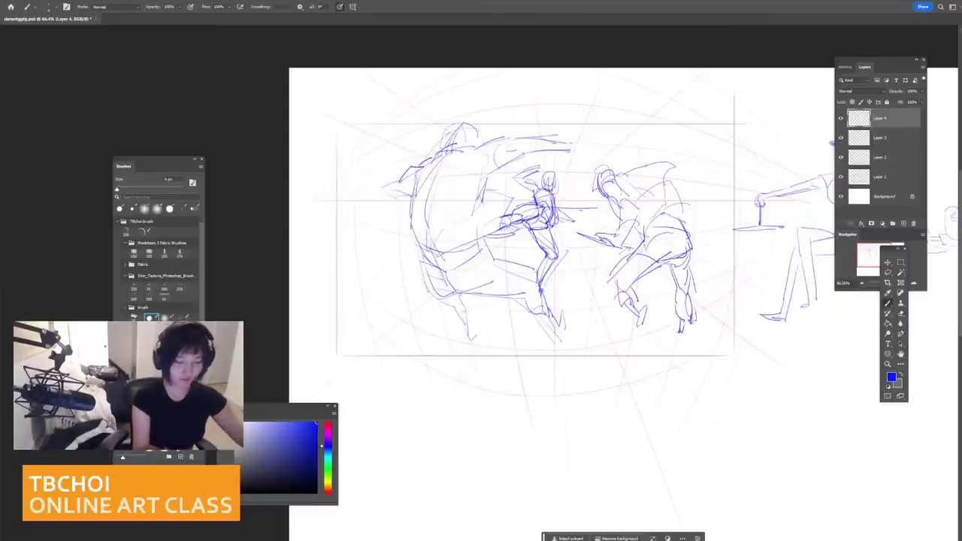
key(ctrl+z)
key(ctrl+z)
mouse_move(412, 171)
mouse_down()
mouse_move(383, 190)
mouse_move(425, 257)
mouse_move(478, 249)
mouse_move(483, 187)
mouse_up()
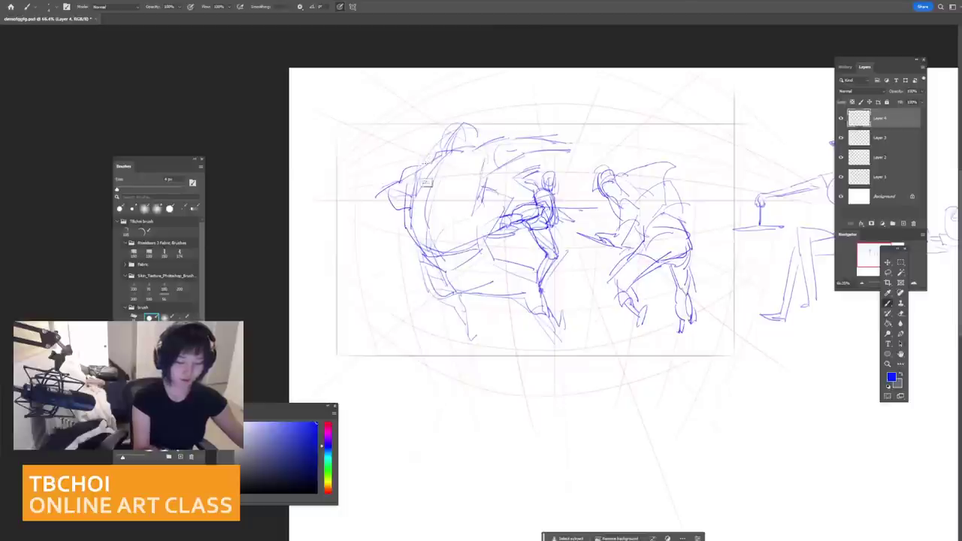
mouse_move(436, 119)
mouse_down()
mouse_move(427, 148)
mouse_move(468, 118)
mouse_move(473, 146)
mouse_up()
key(ctrl+z)
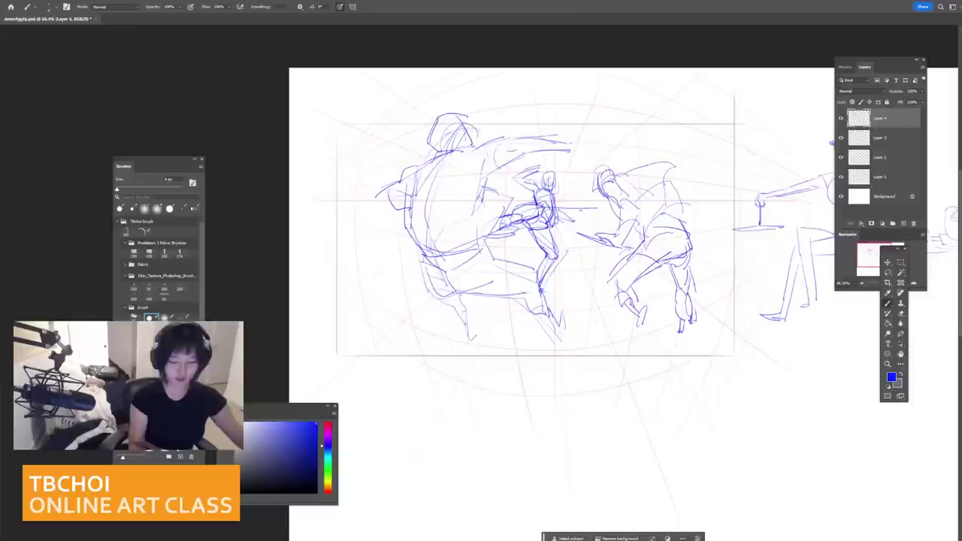
Step: Draw the large figure's raised foot at the end of its extended leg
mouse_move(520, 281)
mouse_down()
mouse_move(530, 302)
mouse_move(565, 320)
mouse_move(524, 311)
mouse_up()
key(ctrl+z)
key(ctrl+z)
key(ctrl+z)
drag(556, 290, 538, 314)
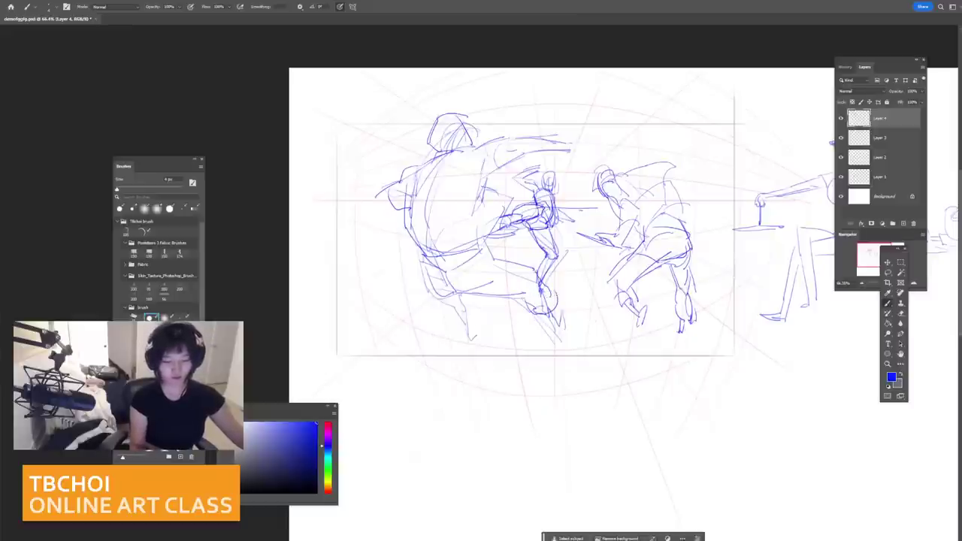
drag(566, 283, 559, 300)
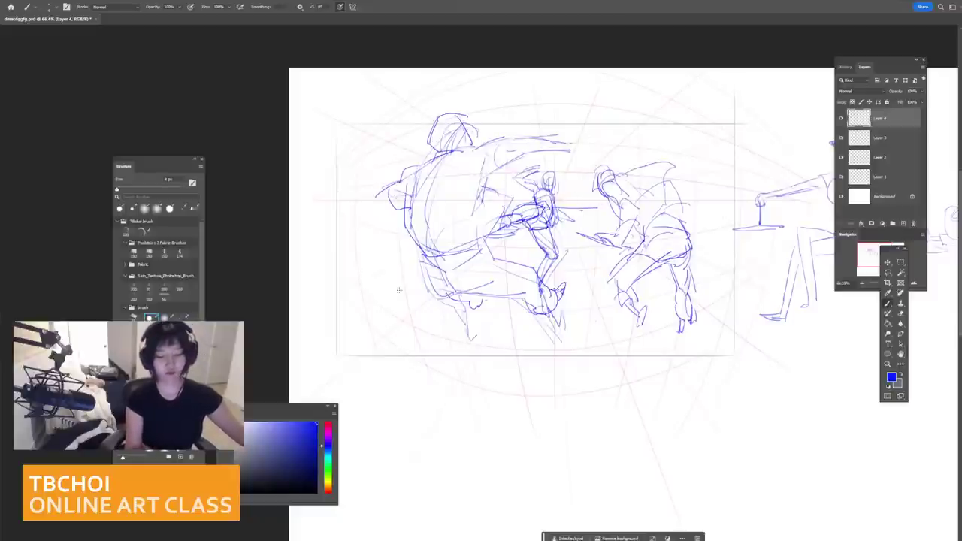
Step: Lasso the small figure's upper body, scale it down slightly, tilt it and shift it toward the large figure
key(l)
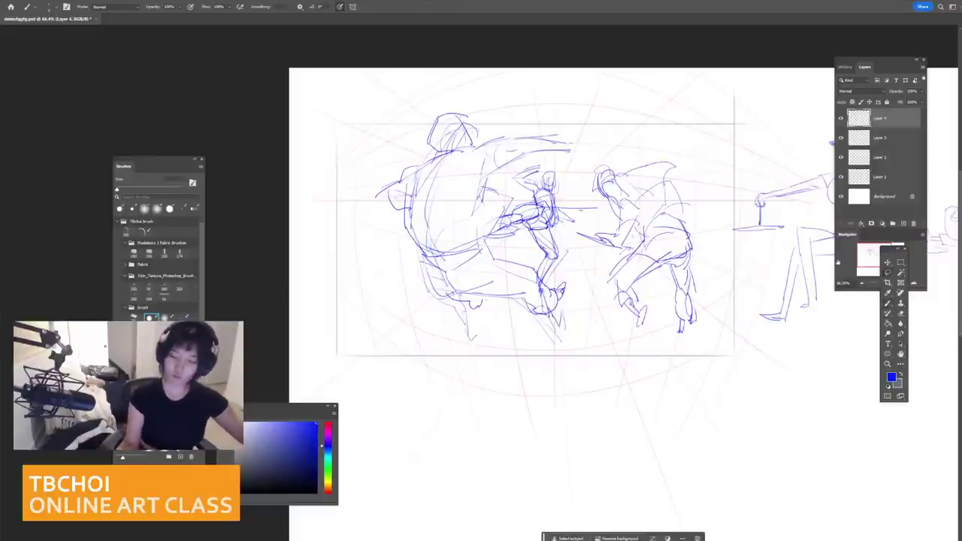
mouse_move(553, 168)
mouse_down()
mouse_move(519, 208)
mouse_move(555, 238)
mouse_move(570, 203)
mouse_move(544, 166)
mouse_move(572, 167)
mouse_move(566, 182)
mouse_up()
key(ctrl+t)
mouse_move(583, 197)
mouse_down()
mouse_move(560, 200)
mouse_move(586, 203)
mouse_move(573, 163)
mouse_move(558, 188)
mouse_up()
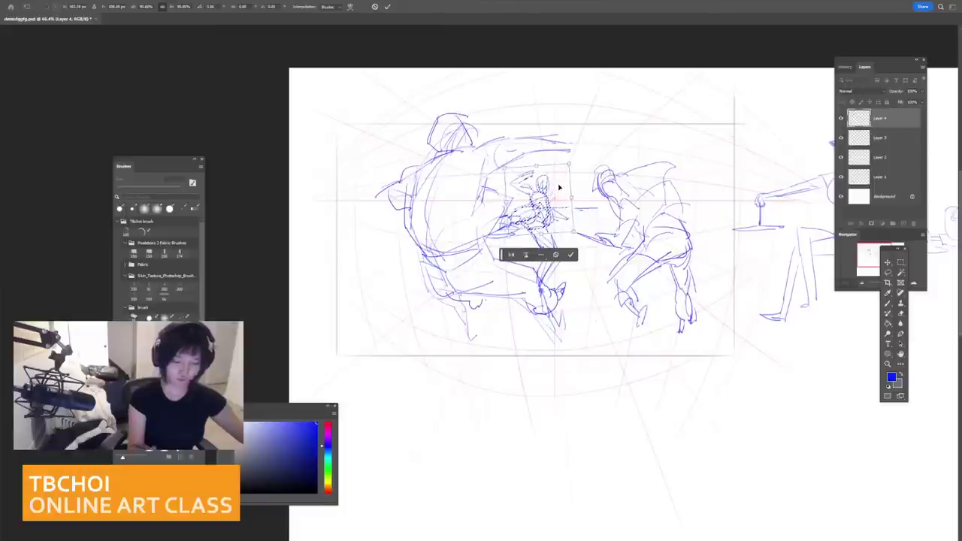
key(Return)
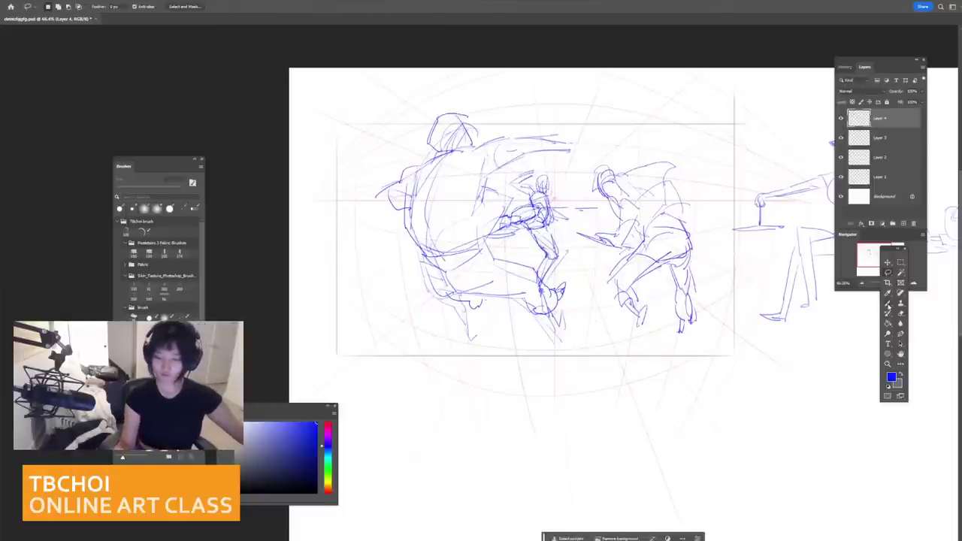
Step: Brush swept-back curved lines across the hunched figure's upper back and behind its head
key(b)
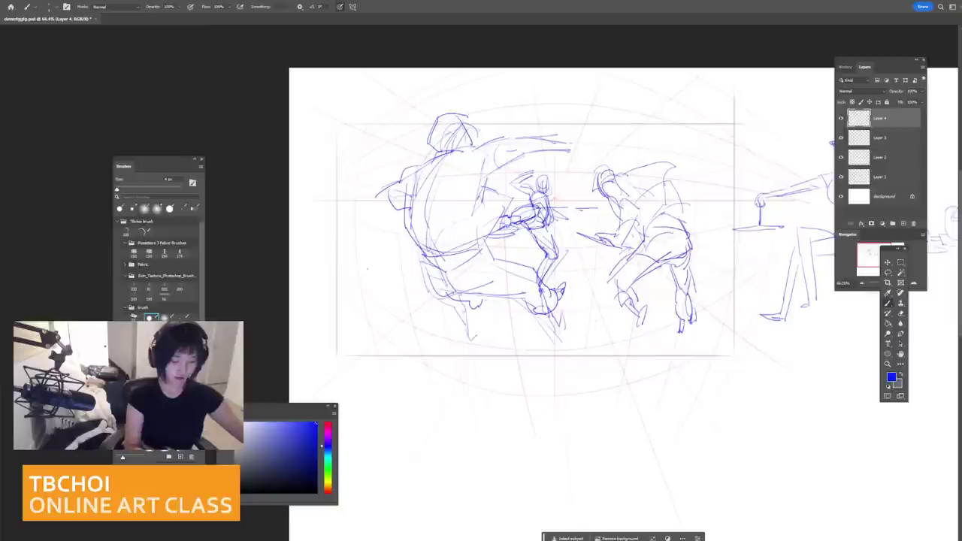
mouse_move(644, 215)
mouse_down()
mouse_move(662, 196)
mouse_move(700, 191)
mouse_up()
mouse_move(635, 179)
mouse_down()
mouse_move(697, 182)
mouse_move(609, 192)
mouse_move(610, 179)
mouse_up()
key(ctrl+z)
key(ctrl+z)
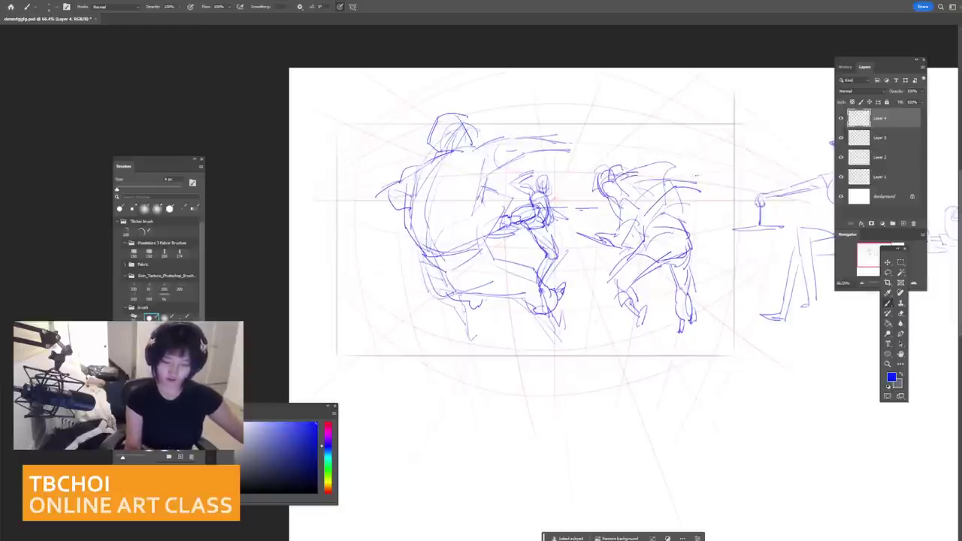
mouse_move(381, 206)
mouse_down()
mouse_move(370, 225)
mouse_move(390, 247)
mouse_move(368, 245)
mouse_up()
key(ctrl+z)
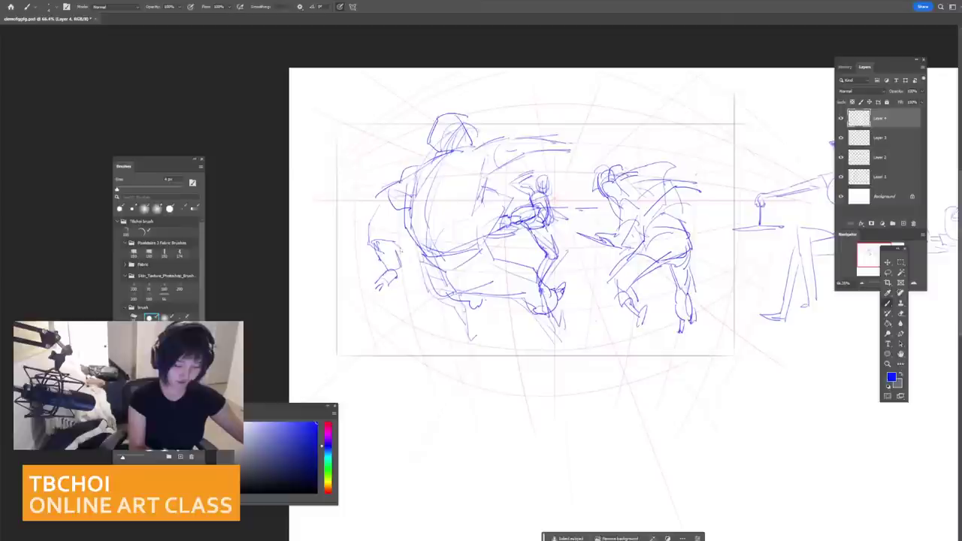
key(ctrl+z)
key(ctrl+z)
key(ctrl+z)
key(ctrl+z)
key(ctrl+z)
key(ctrl+z)
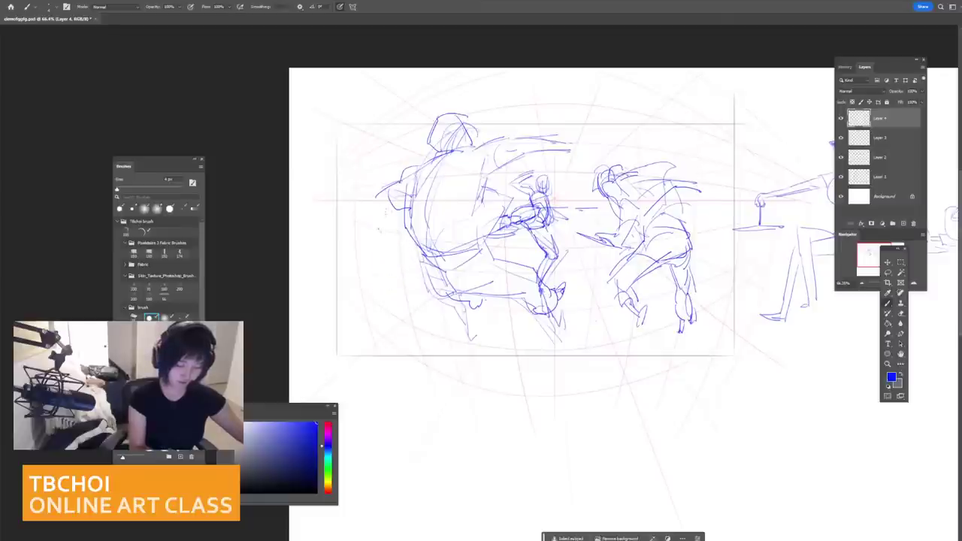
Step: Draw the large figure's rear arm hanging down behind its back, ending in a spread hand
mouse_move(382, 211)
mouse_down()
mouse_move(380, 239)
mouse_move(399, 264)
mouse_move(390, 254)
mouse_up()
key(ctrl+z)
drag(402, 264, 404, 300)
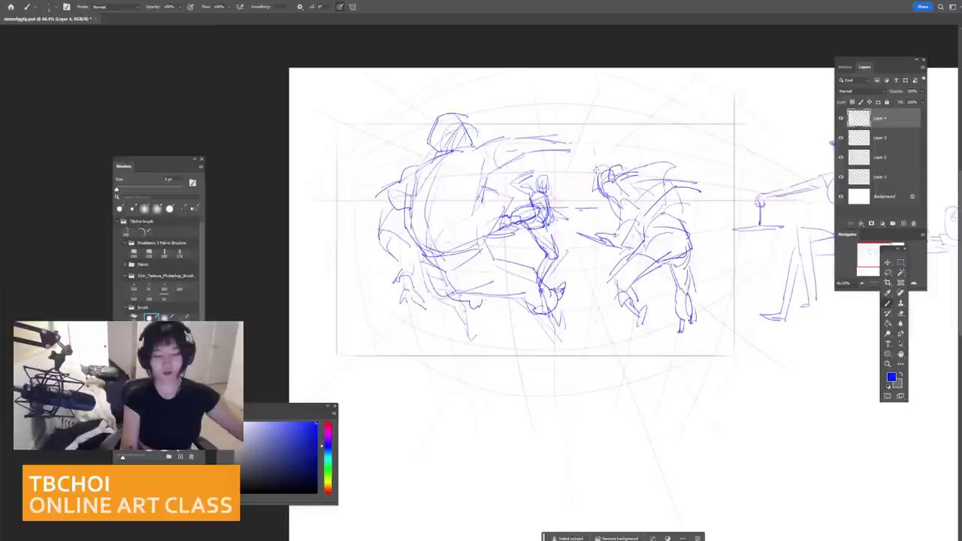
Step: Add upright lines before the hunched figure's head and above the small figure, and extend the large figure's arm forward
drag(594, 145, 600, 234)
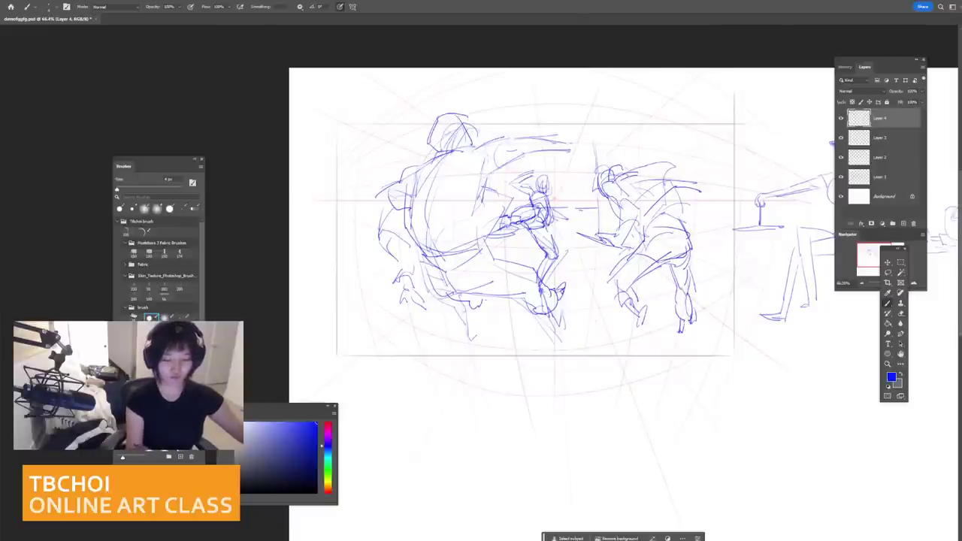
key(ctrl+z)
drag(544, 157, 538, 178)
drag(555, 133, 589, 137)
key(ctrl+z)
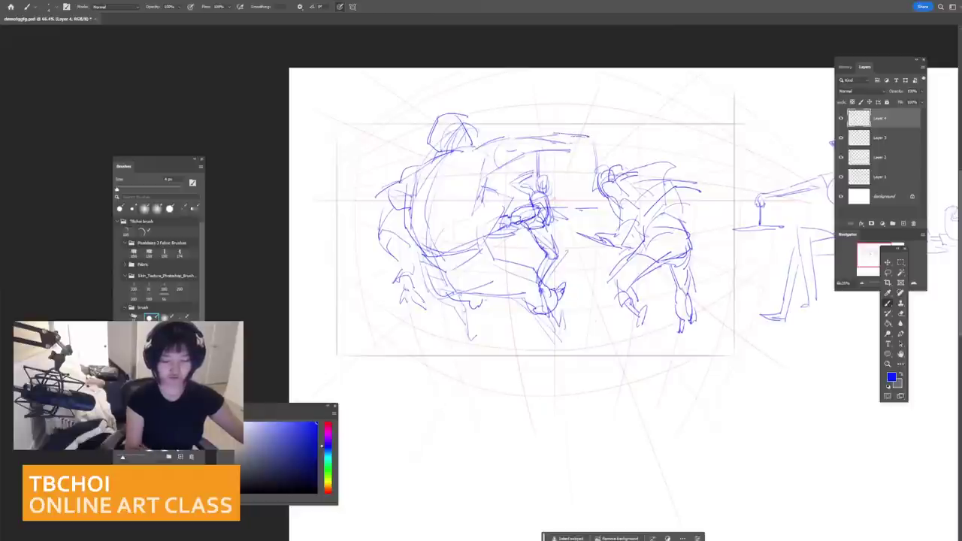
drag(557, 270, 602, 265)
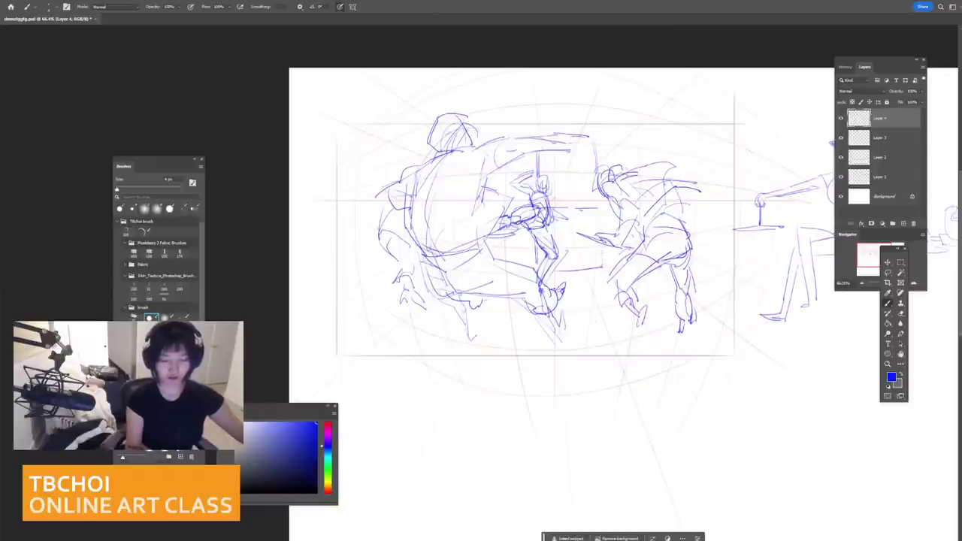
key(ctrl+z)
key(ctrl+z)
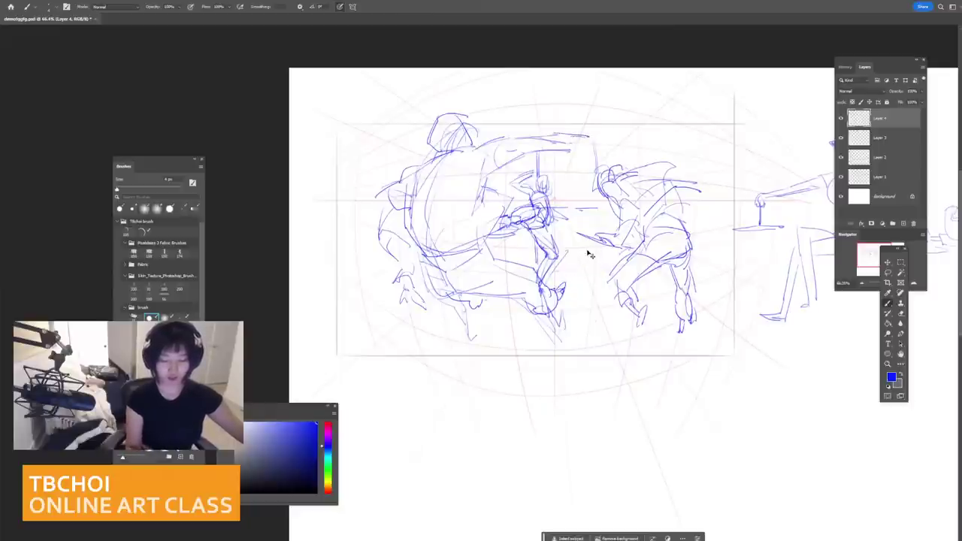
key(ctrl+z)
drag(574, 239, 564, 249)
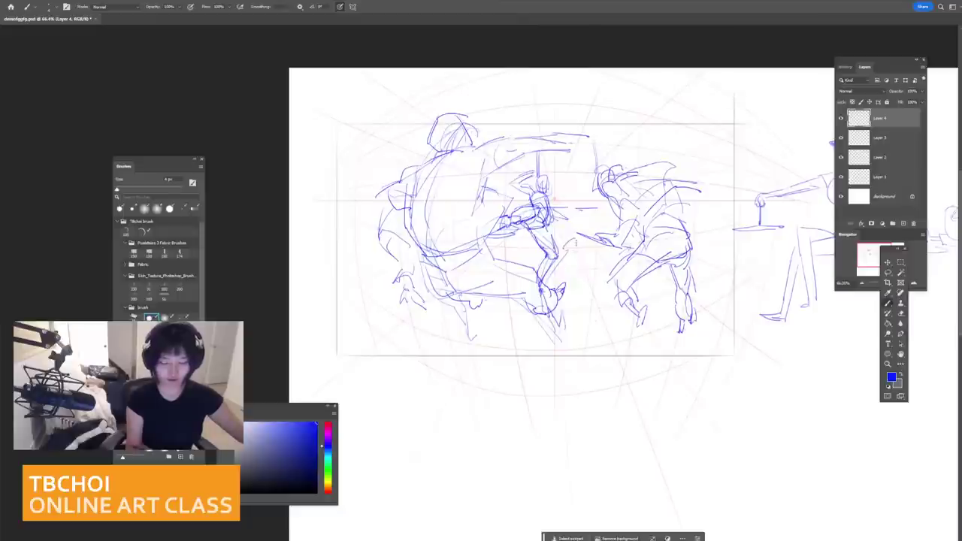
key(ctrl+z)
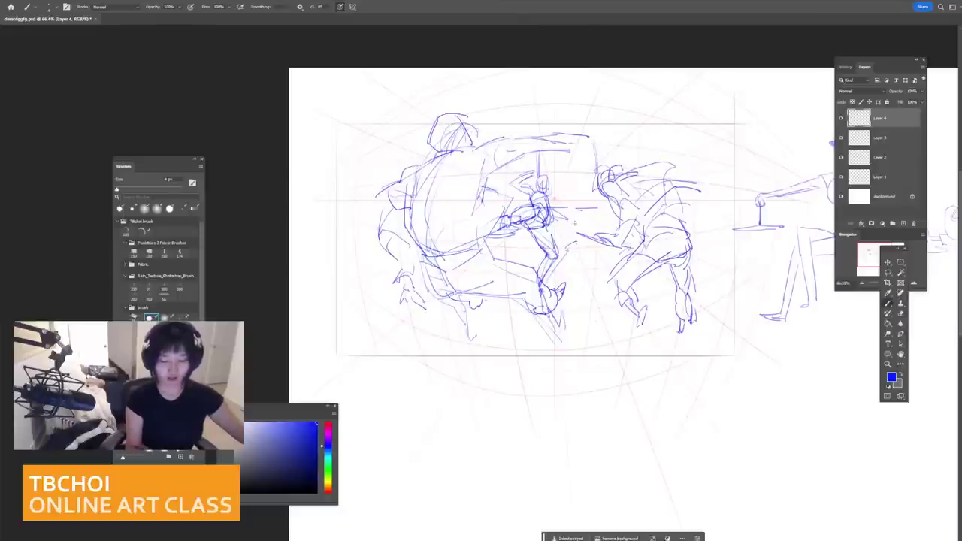
key(ctrl+z)
Step: Sketch a tiny crouching figure between the small figure's leg and the hunched figure's reaching arm
drag(560, 242, 573, 233)
mouse_move(568, 233)
mouse_down()
mouse_move(584, 238)
mouse_move(555, 242)
mouse_move(572, 252)
mouse_up()
drag(566, 245, 561, 260)
mouse_move(573, 253)
mouse_down()
mouse_move(556, 263)
mouse_move(576, 261)
mouse_move(549, 277)
mouse_move(598, 230)
mouse_up()
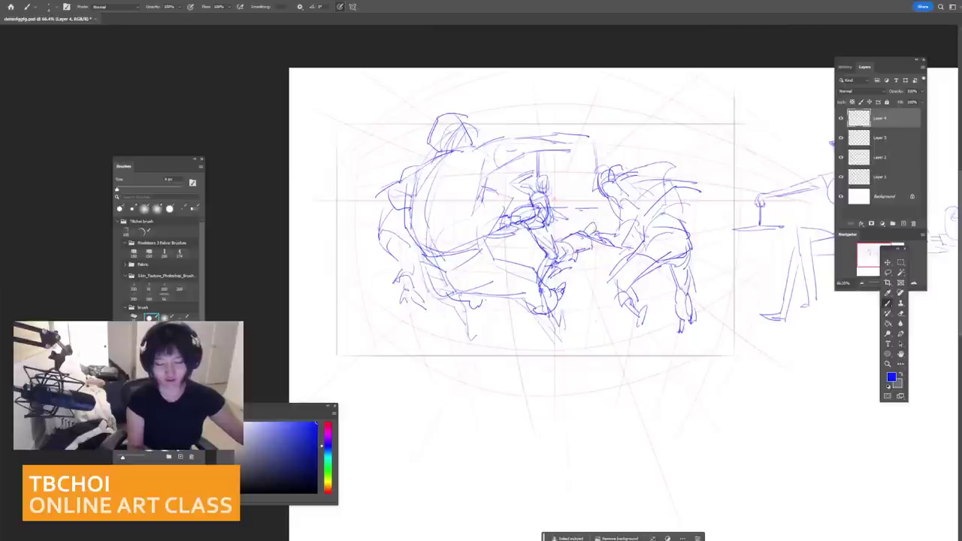
mouse_move(586, 227)
mouse_down()
mouse_move(594, 231)
mouse_move(560, 237)
mouse_move(601, 255)
mouse_up()
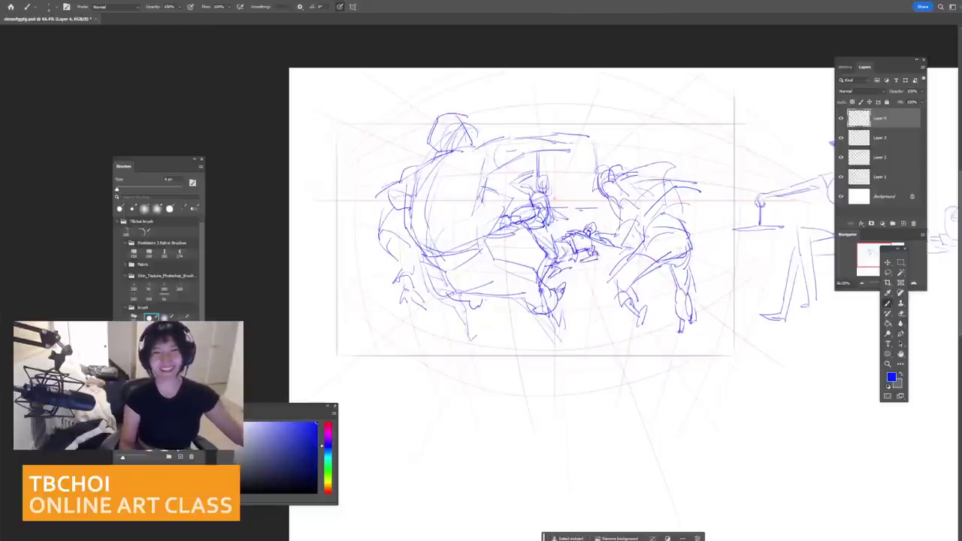
Step: Select the large foreground figure with the Lasso, scale it up slightly with Free Transform, place it, and deselect
scroll(652, 217, down, 2)
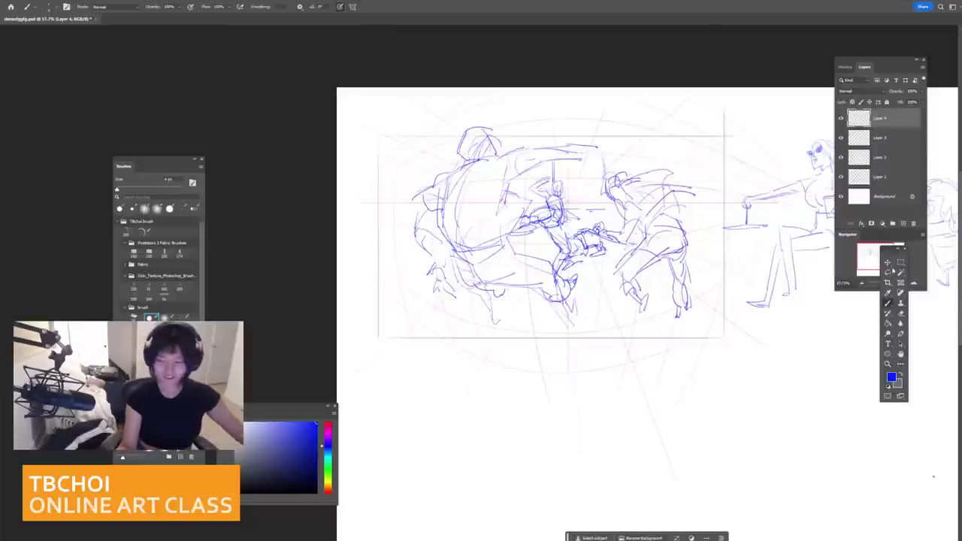
click(887, 272)
mouse_move(526, 182)
mouse_down()
mouse_move(595, 156)
mouse_move(556, 142)
mouse_move(454, 137)
mouse_move(417, 211)
mouse_move(437, 221)
mouse_move(461, 291)
mouse_move(490, 329)
mouse_move(527, 307)
mouse_move(576, 306)
mouse_move(585, 274)
mouse_move(529, 252)
mouse_move(518, 230)
mouse_move(526, 183)
mouse_up()
key(ctrl+t)
drag(410, 328, 398, 340)
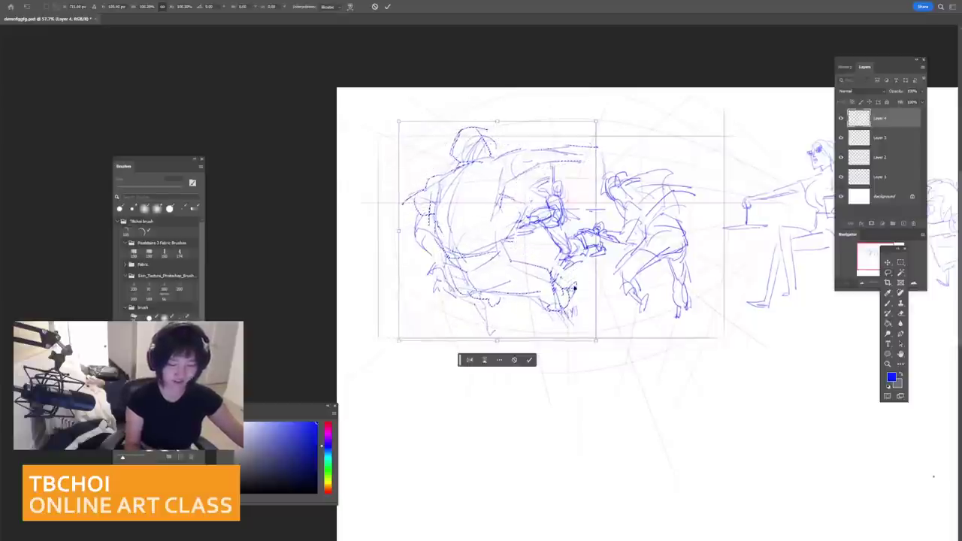
drag(574, 289, 578, 290)
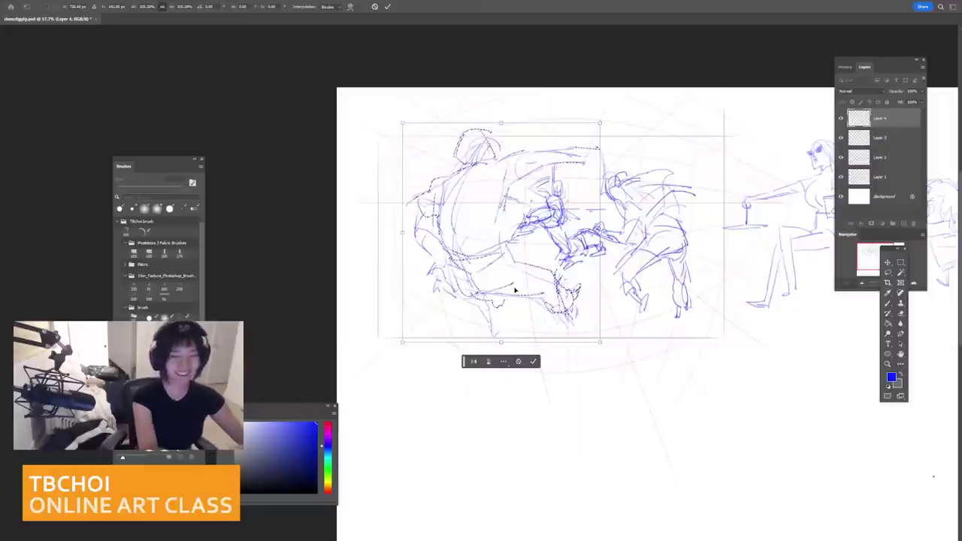
key(Return)
key(ctrl+d)
scroll(515, 292, up, 3)
scroll(515, 291, down, 2)
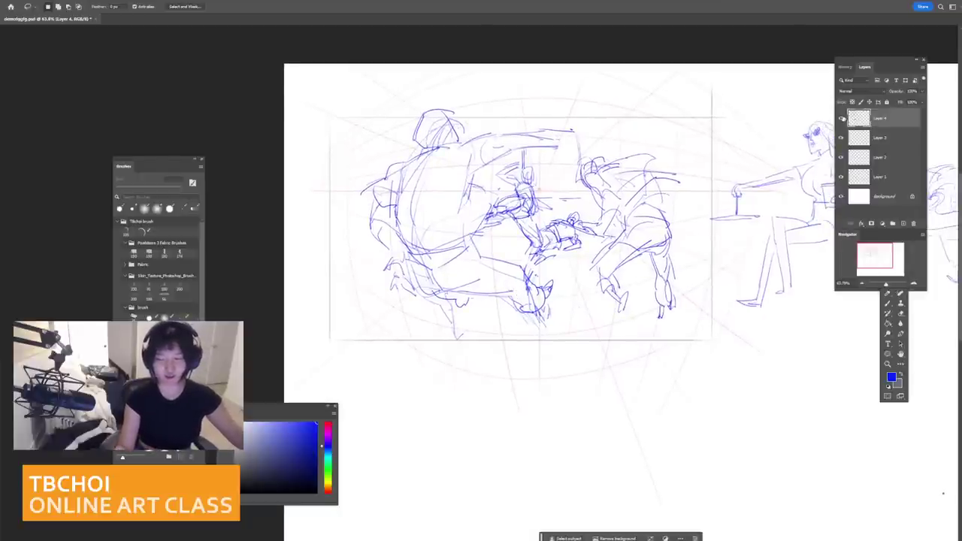
Step: On Layer 3, draw a background upright and small rectangular frames behind the hunched figure's head
click(841, 118)
click(841, 118)
scroll(825, 139, up, 3)
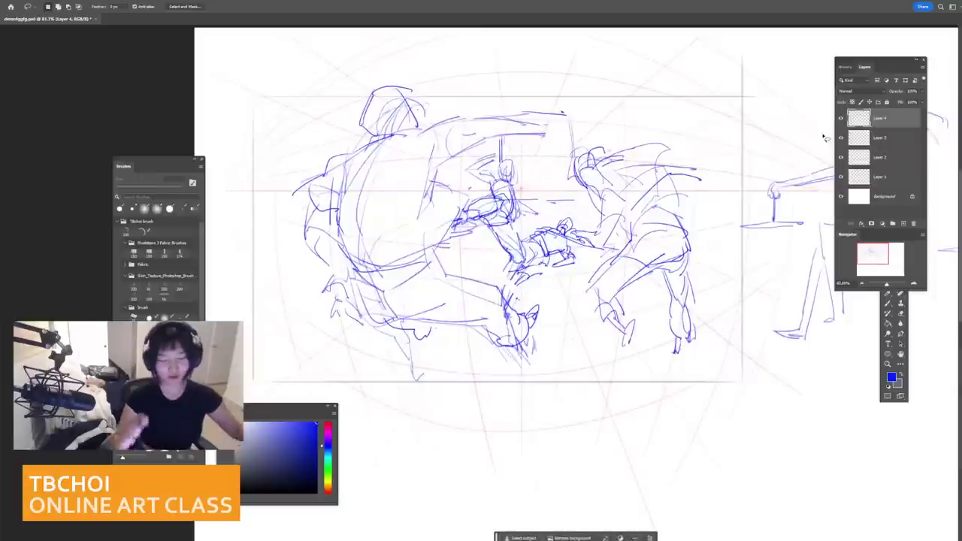
click(874, 141)
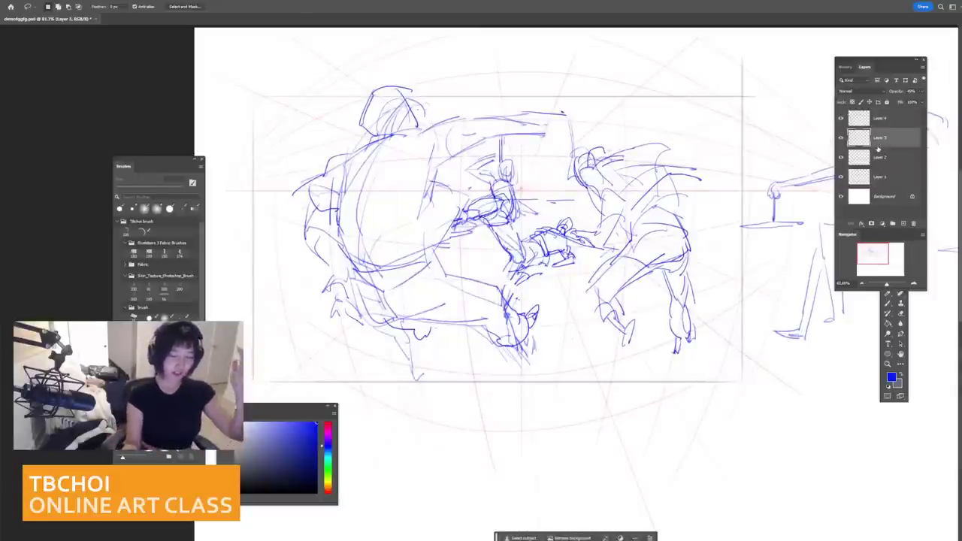
key(b)
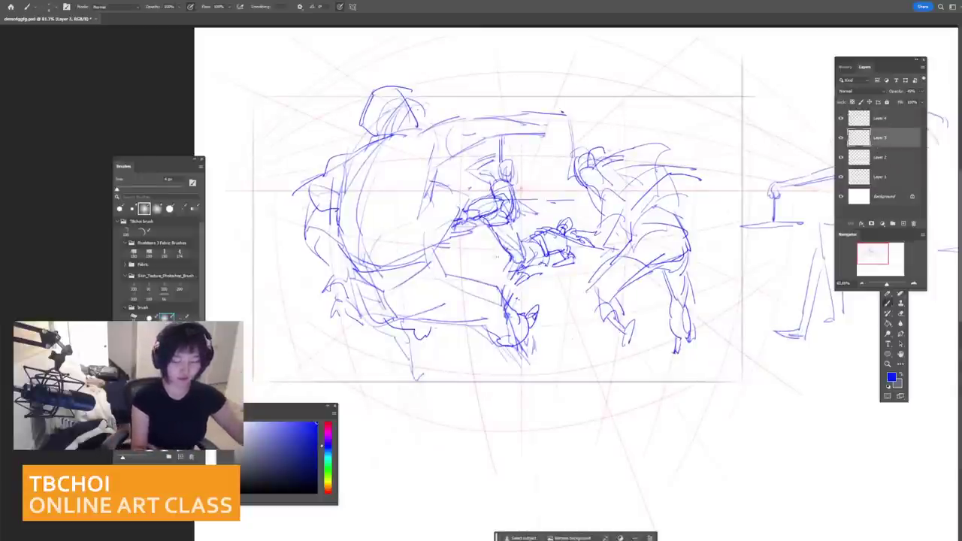
click(149, 317)
drag(496, 235, 502, 262)
drag(574, 187, 580, 230)
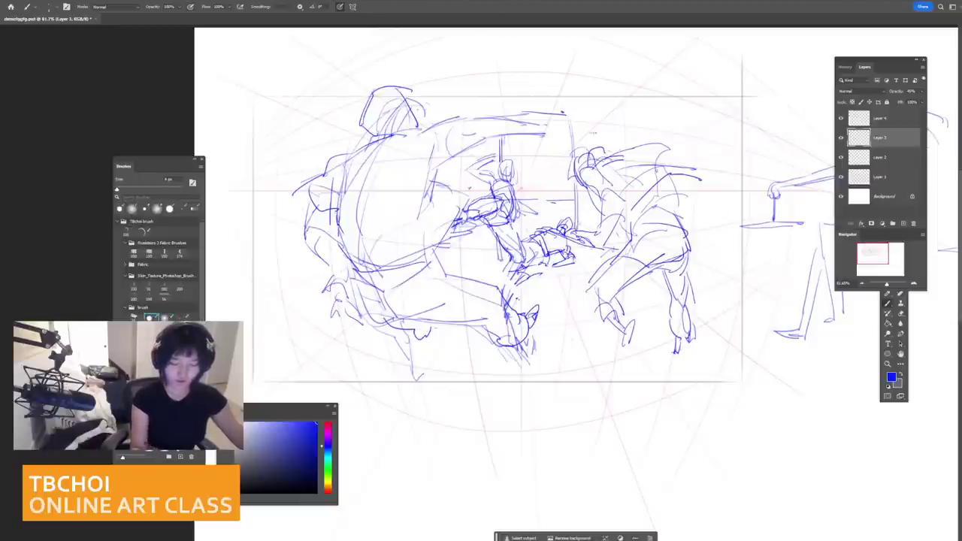
key(ctrl+z)
mouse_move(589, 118)
mouse_down()
mouse_move(591, 149)
mouse_move(609, 119)
mouse_move(611, 153)
mouse_move(636, 136)
mouse_move(634, 149)
mouse_up()
key(ctrl+z)
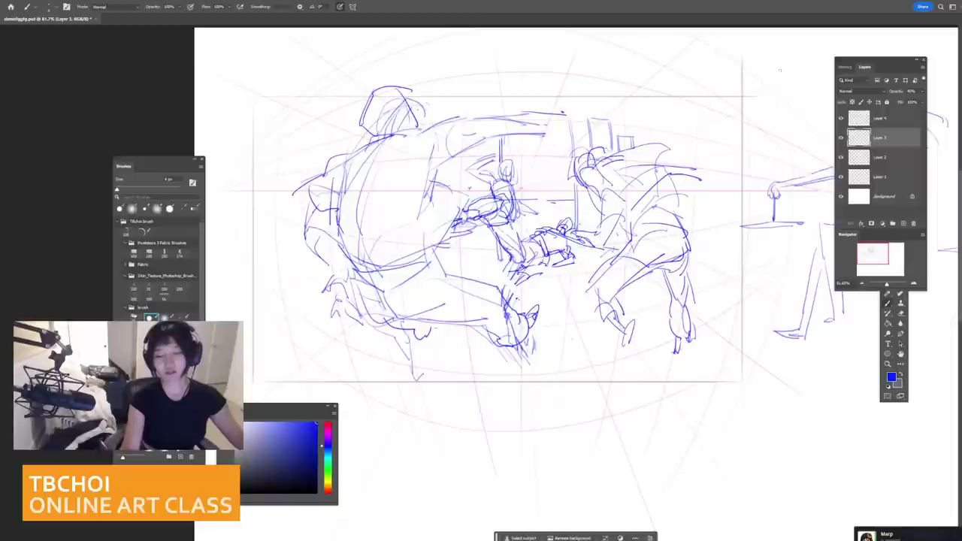
Step: Doodle a small rectangle containing a clock-like circle above the seated side-view woman, with an arrow pointing at it
mouse_move(781, 64)
mouse_down()
mouse_move(774, 68)
mouse_move(789, 76)
mouse_move(603, 149)
mouse_move(605, 113)
mouse_up()
mouse_move(683, 124)
mouse_down()
mouse_move(652, 134)
mouse_move(659, 141)
mouse_up()
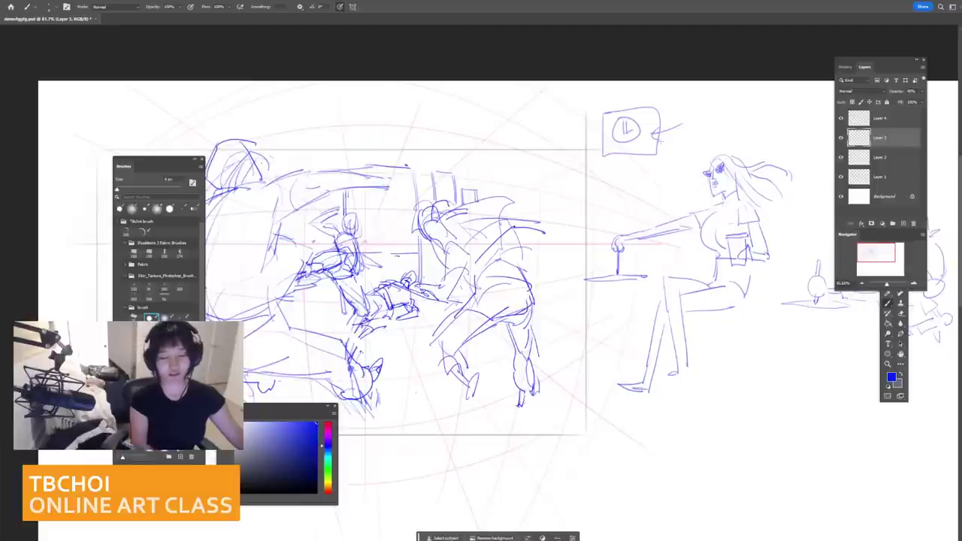
scroll(444, 248, down, 1)
mouse_move(444, 248)
mouse_down()
mouse_move(590, 195)
mouse_move(524, 214)
mouse_up()
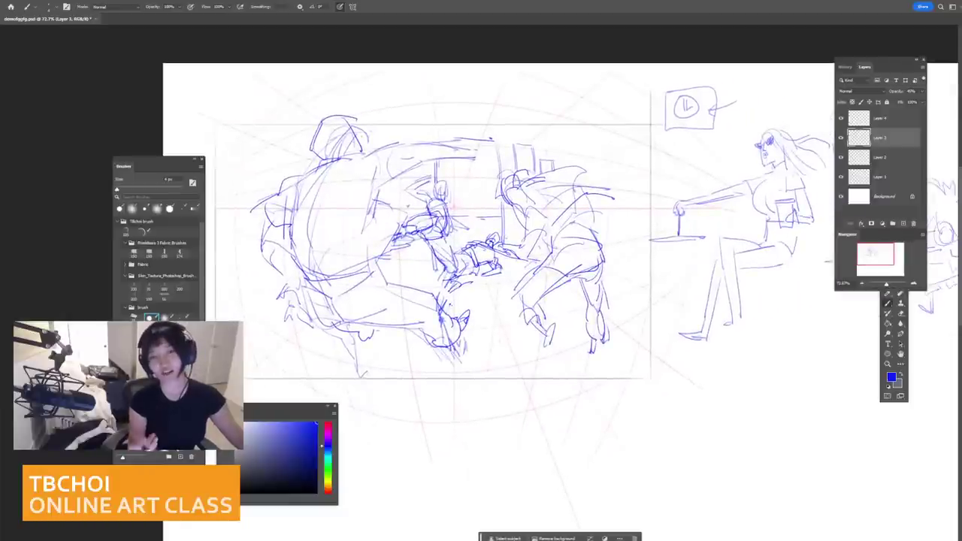
scroll(458, 248, down, 1)
drag(459, 248, 525, 222)
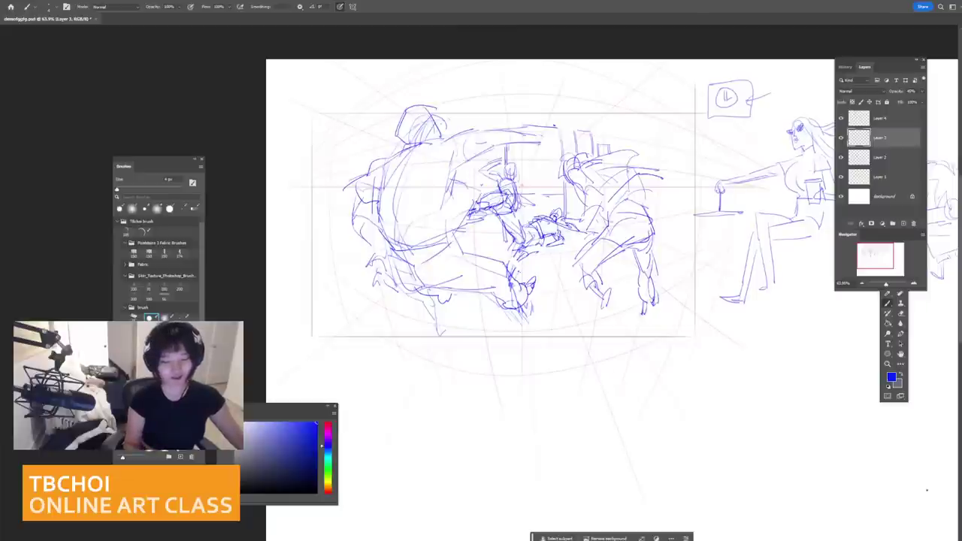
Step: Adjust the opacity of Layer 3, check the sketch layers by toggling their visibility, and make Layer 4 active
scroll(610, 250, up, 2)
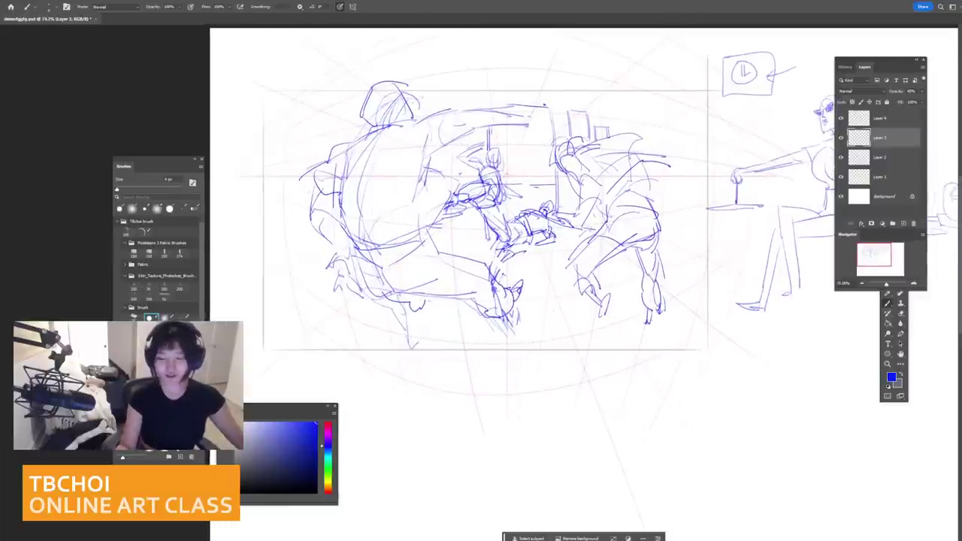
click(922, 91)
mouse_move(903, 102)
mouse_down()
mouse_move(889, 103)
mouse_move(901, 102)
mouse_up()
click(865, 157)
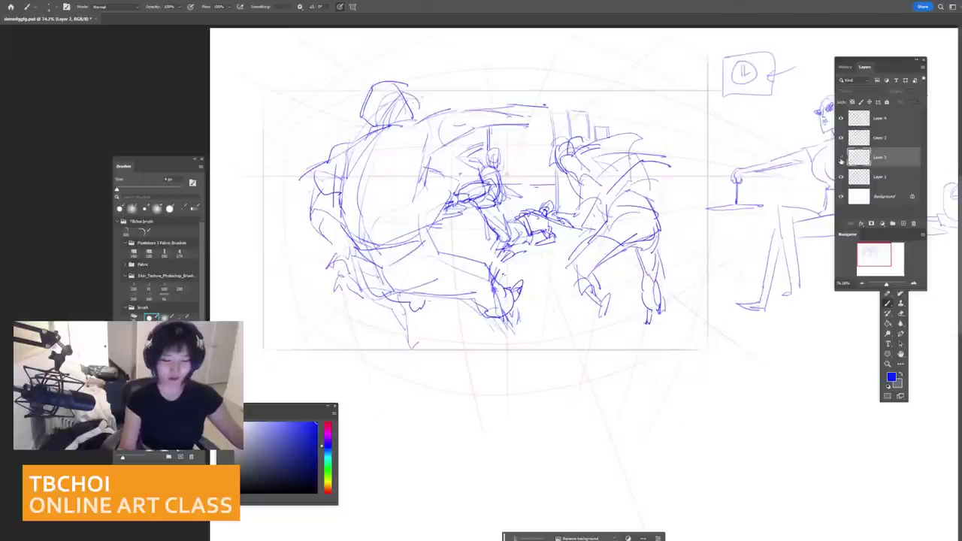
click(840, 158)
click(876, 123)
click(841, 120)
click(840, 119)
Step: Redraw the small figure's bent raised arm with darker lines and reinforce its torso contour
scroll(580, 180, up, 5)
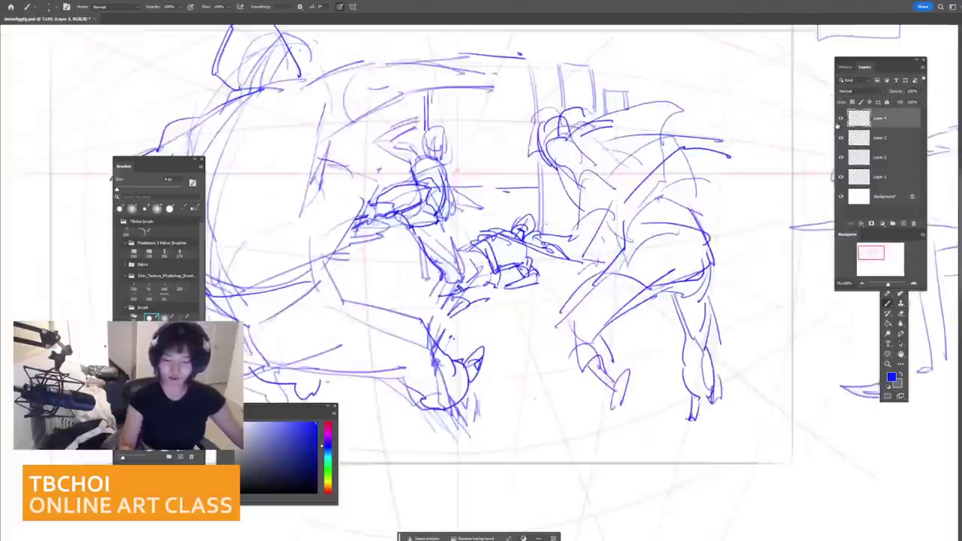
drag(420, 110, 456, 130)
key(bracketright)
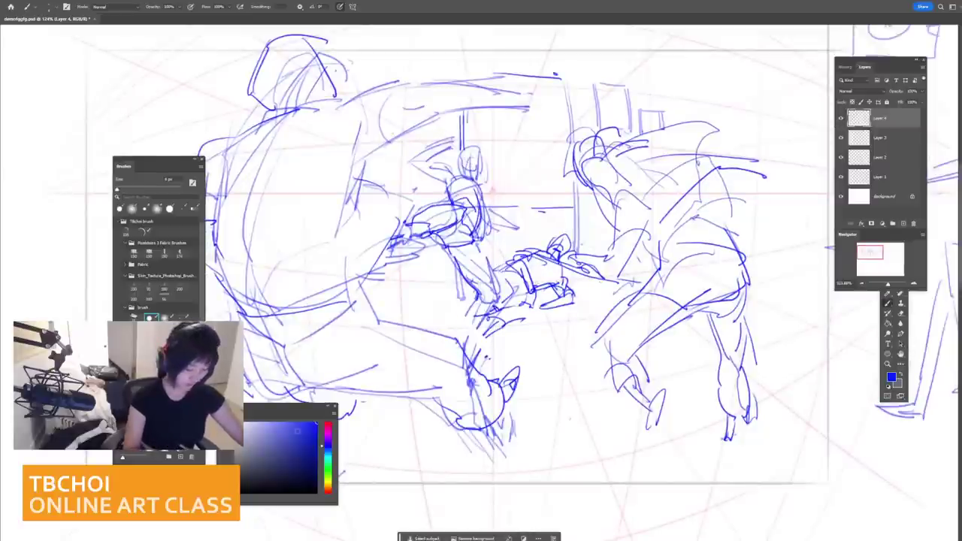
key(bracketleft)
mouse_move(463, 156)
mouse_down()
mouse_move(487, 165)
mouse_move(455, 180)
mouse_move(424, 172)
mouse_move(428, 161)
mouse_move(412, 168)
mouse_move(448, 140)
mouse_up()
key(ctrl+z)
key(ctrl+z)
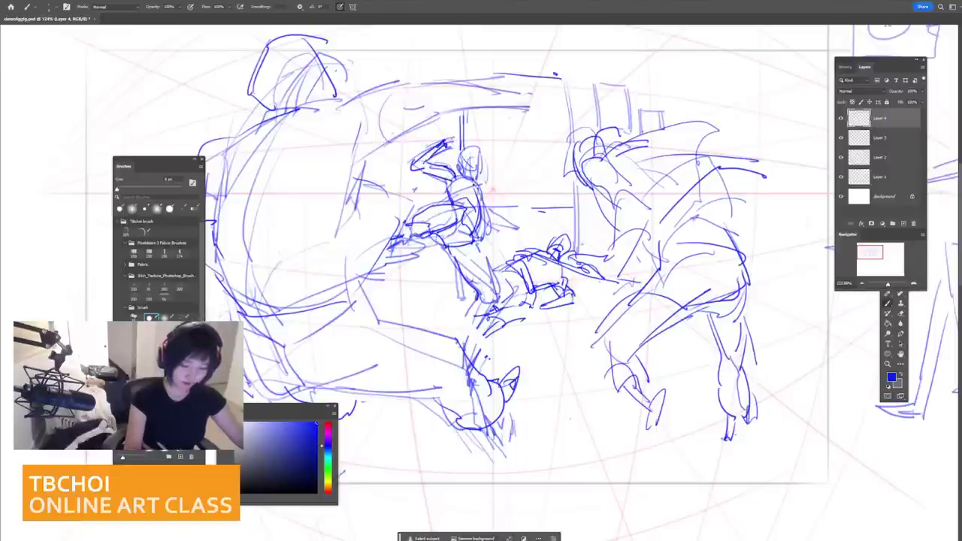
drag(467, 183, 480, 212)
Step: Draw the diagonal base line, upright end and top rails of a fence behind the large figure, at the frame's lower-left corner
scroll(586, 158, down, 5)
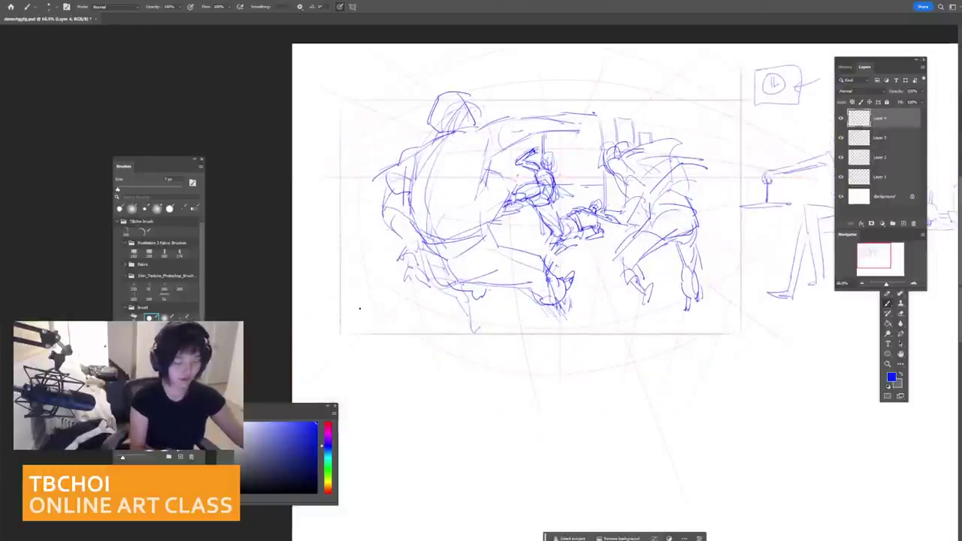
mouse_move(343, 323)
mouse_down()
mouse_move(396, 290)
mouse_move(389, 299)
mouse_up()
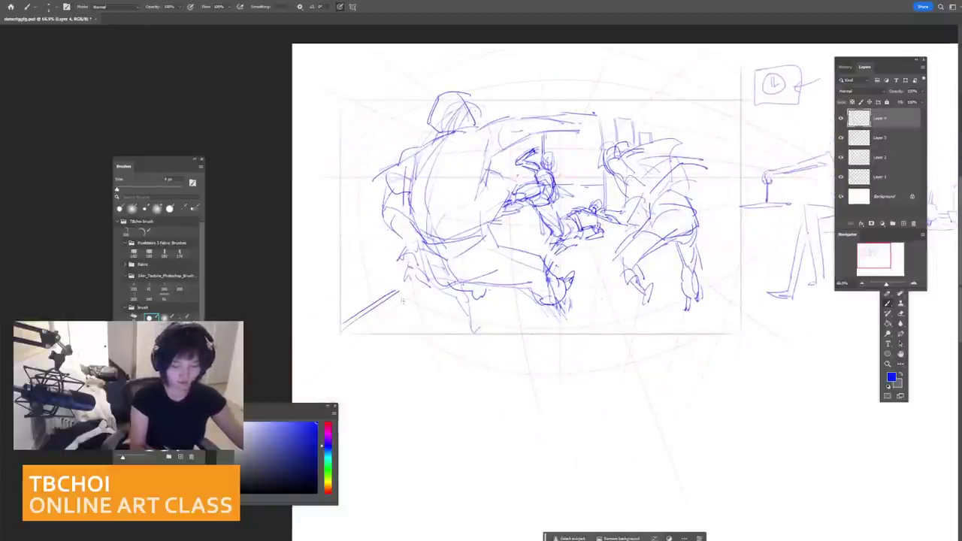
key(ctrl+z)
mouse_move(387, 212)
mouse_down()
mouse_move(395, 299)
mouse_move(398, 291)
mouse_up()
drag(393, 240, 398, 291)
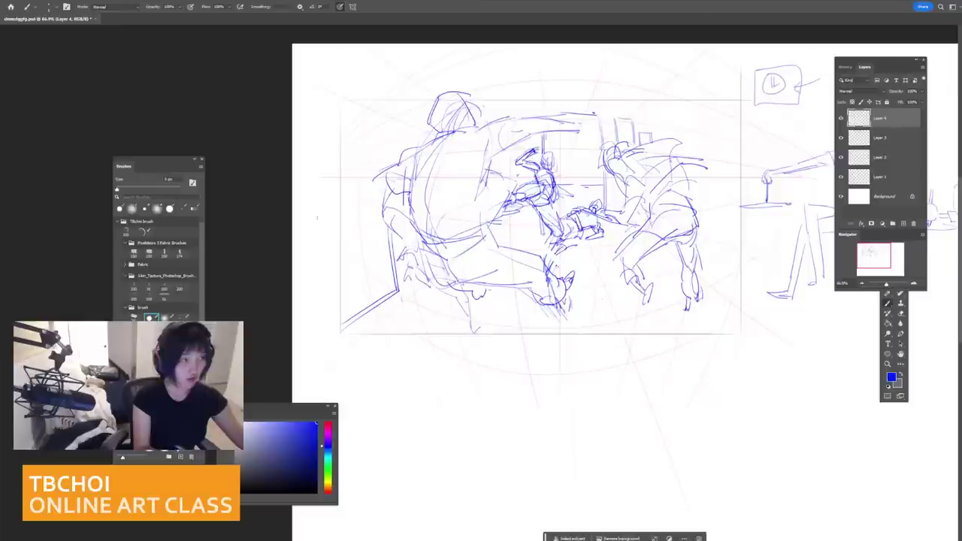
mouse_move(341, 206)
mouse_down()
mouse_move(379, 204)
mouse_move(379, 217)
mouse_move(373, 208)
mouse_move(381, 208)
mouse_up()
key(ctrl+z)
key(ctrl+z)
key(ctrl+z)
mouse_move(344, 215)
mouse_down()
mouse_move(381, 211)
mouse_move(384, 221)
mouse_move(369, 222)
mouse_move(385, 218)
mouse_move(390, 296)
mouse_up()
key(ctrl+z)
key(ctrl+z)
Step: Fill the fence behind the large figure with closely spaced upright slats running down to its diagonal base line
mouse_move(378, 221)
mouse_down()
mouse_move(390, 297)
mouse_move(375, 309)
mouse_up()
drag(361, 230, 369, 309)
drag(367, 249, 358, 311)
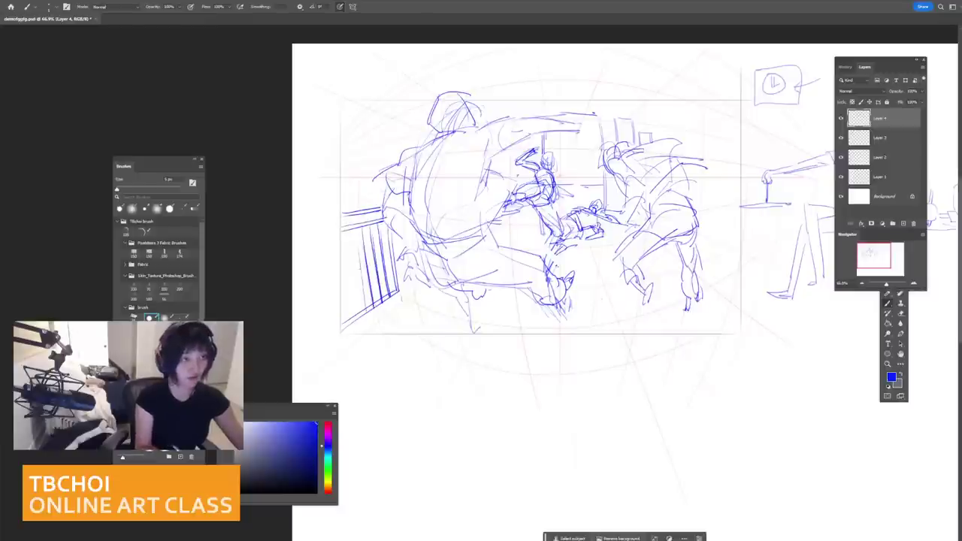
mouse_move(342, 205)
mouse_down()
mouse_move(384, 207)
mouse_move(364, 306)
mouse_up()
key(ctrl+z)
key(ctrl+z)
drag(353, 250, 363, 310)
key(ctrl+z)
drag(352, 244, 363, 309)
drag(354, 245, 365, 310)
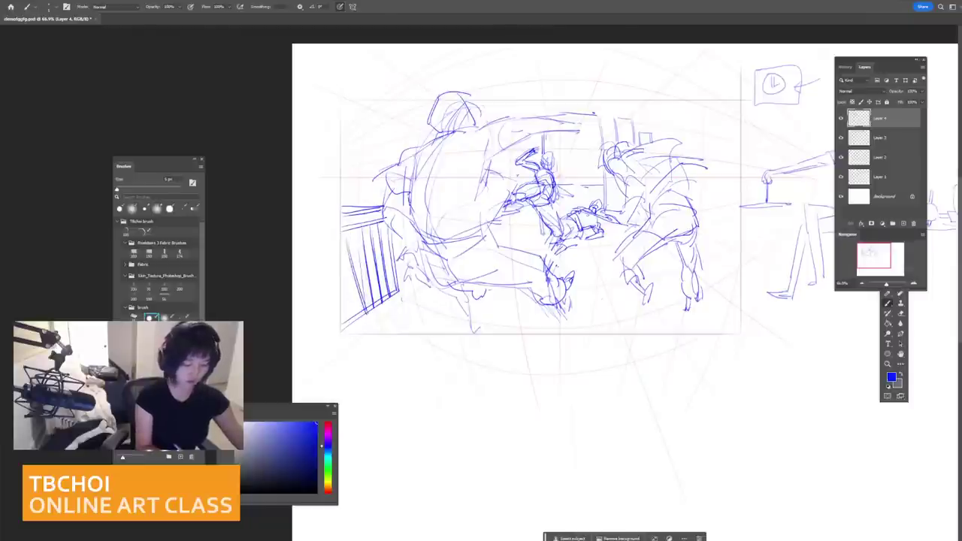
key(ctrl+z)
key(ctrl+z)
drag(367, 240, 345, 314)
drag(370, 258, 351, 315)
drag(346, 267, 340, 289)
drag(357, 289, 344, 319)
drag(403, 254, 396, 283)
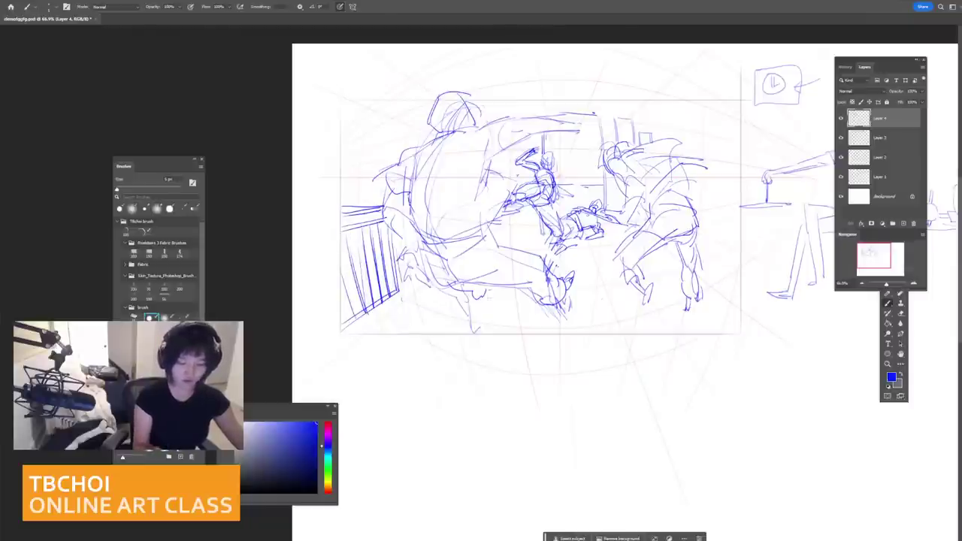
Step: Add a horizontal floor line behind the small figure and a long curved floor line between the large and hunched figures' feet
drag(503, 238, 546, 239)
key(ctrl+z)
key(ctrl+z)
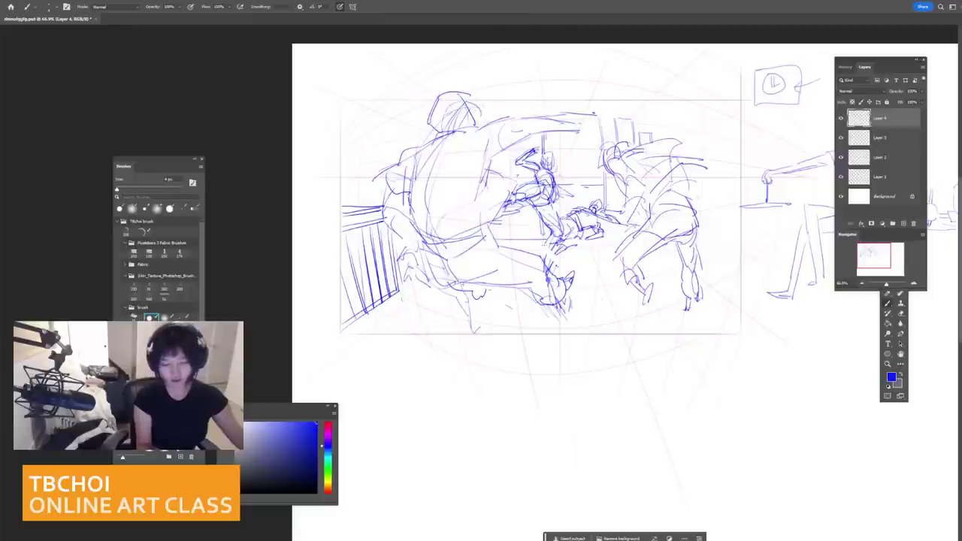
drag(571, 290, 679, 270)
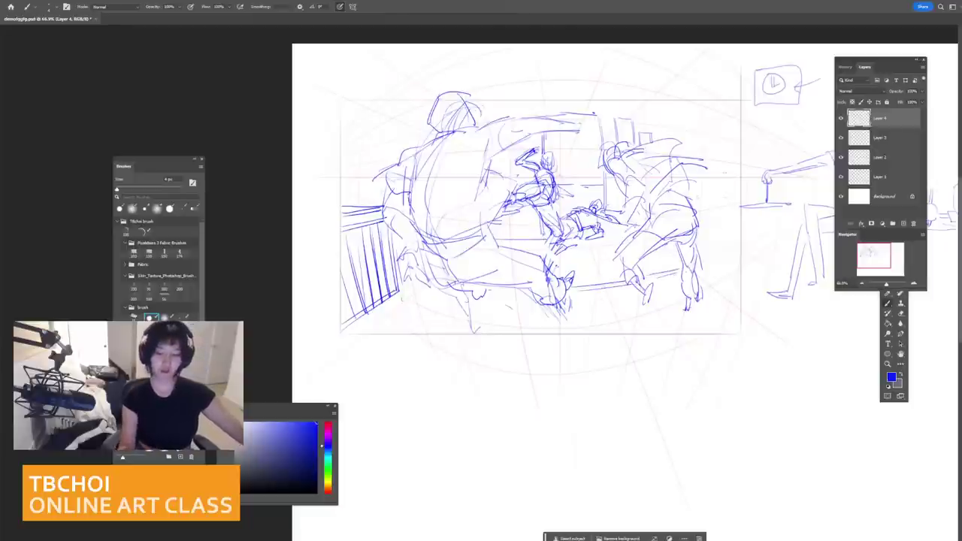
Step: Draw a narrow post behind the hunched figure's back with a small vase-like shape above it
mouse_move(691, 186)
mouse_down()
mouse_move(712, 187)
mouse_move(709, 219)
mouse_move(697, 206)
mouse_move(705, 235)
mouse_up()
key(ctrl+z)
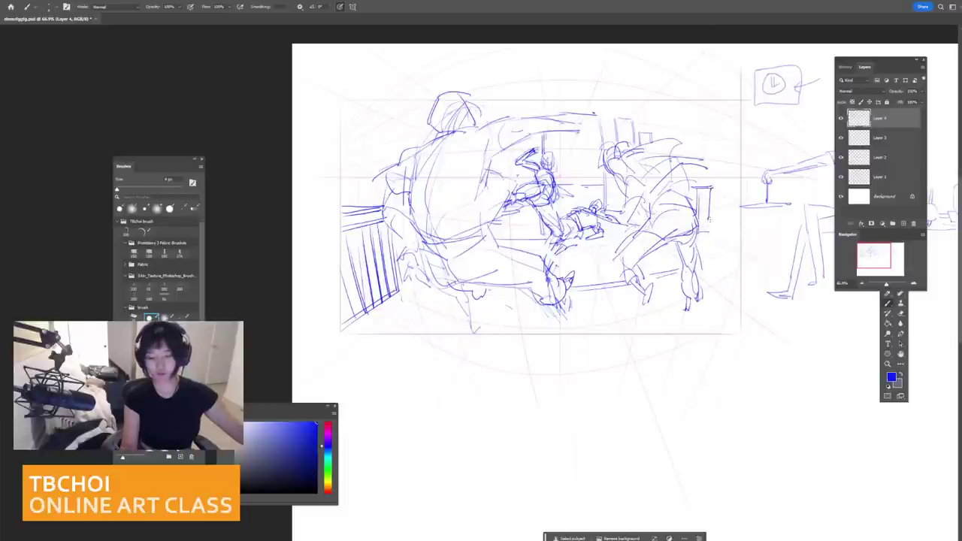
mouse_move(694, 151)
mouse_down()
mouse_move(705, 183)
mouse_move(698, 188)
mouse_move(708, 170)
mouse_up()
mouse_move(699, 150)
mouse_down()
mouse_move(709, 146)
mouse_move(699, 138)
mouse_up()
drag(702, 132, 705, 144)
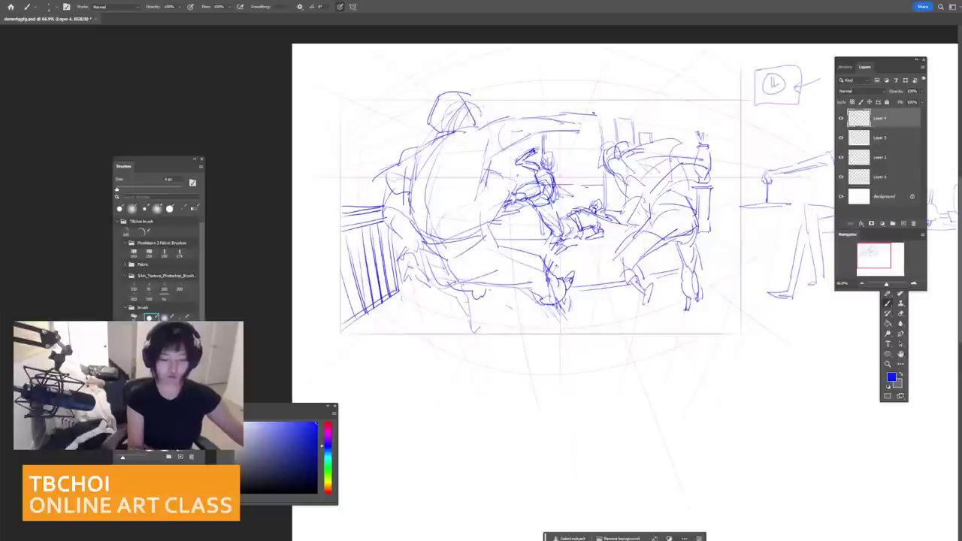
drag(531, 183, 536, 189)
mouse_move(532, 188)
mouse_down()
mouse_move(516, 204)
mouse_move(544, 233)
mouse_up()
drag(542, 233, 533, 235)
drag(534, 230, 539, 248)
key(ctrl+z)
key(ctrl+z)
key(ctrl+z)
key(ctrl+z)
key(ctrl+z)
key(ctrl+z)
key(ctrl+z)
drag(535, 208, 547, 236)
key(ctrl+z)
key(bracketright)
drag(548, 205, 543, 251)
mouse_move(540, 230)
mouse_down()
mouse_move(533, 254)
mouse_move(548, 245)
mouse_up()
key(ctrl+z)
key(ctrl+z)
key(ctrl+z)
key(ctrl+z)
key(ctrl+z)
key(ctrl+z)
key(ctrl+z)
key(ctrl+z)
Step: Redraw the small figure's legs with darker strokes from the hips down to the feet
drag(550, 206, 560, 239)
drag(537, 210, 550, 239)
mouse_move(544, 210)
mouse_down()
mouse_move(556, 244)
mouse_move(540, 259)
mouse_up()
drag(547, 235, 542, 267)
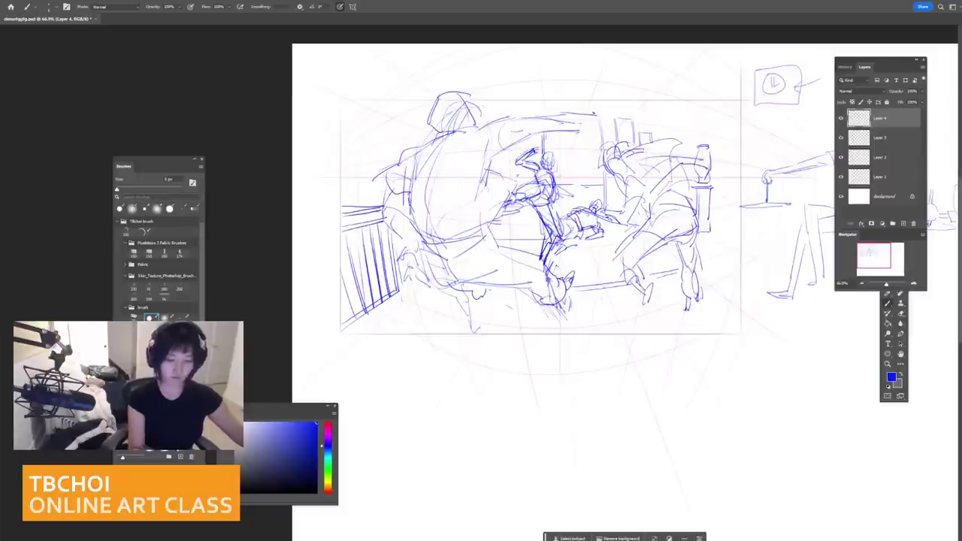
Step: Darken the small figure's head and forward forearm, and add thin hair strands blowing out behind the head
mouse_move(544, 153)
mouse_down()
mouse_move(547, 173)
mouse_move(572, 154)
mouse_up()
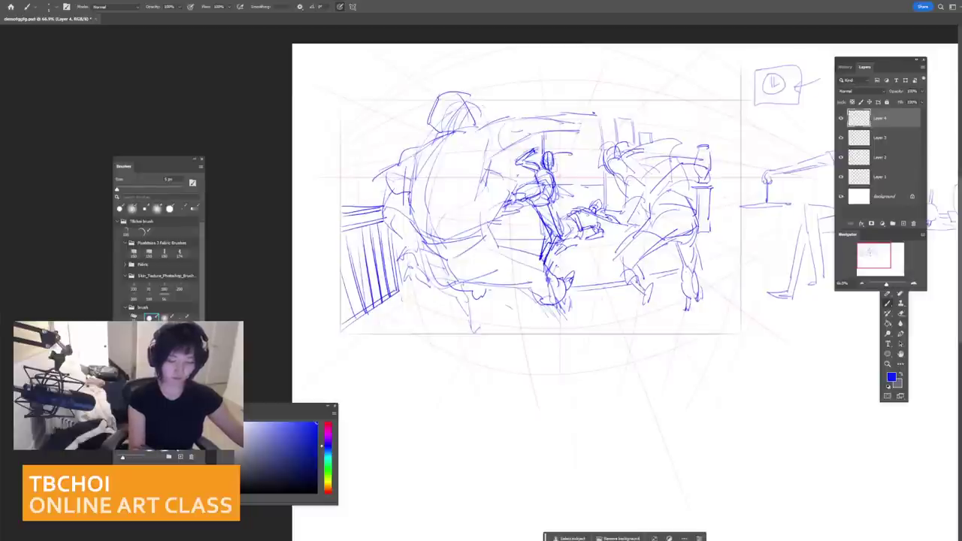
drag(511, 191, 528, 185)
drag(553, 155, 580, 172)
drag(547, 153, 561, 146)
Step: Draw background frame lines above the small figure and an upright line behind the large figure's head
mouse_move(544, 103)
mouse_down()
mouse_move(543, 118)
mouse_move(577, 93)
mouse_move(601, 120)
mouse_up()
mouse_move(402, 105)
mouse_down()
mouse_move(398, 152)
mouse_move(410, 149)
mouse_up()
key(ctrl+z)
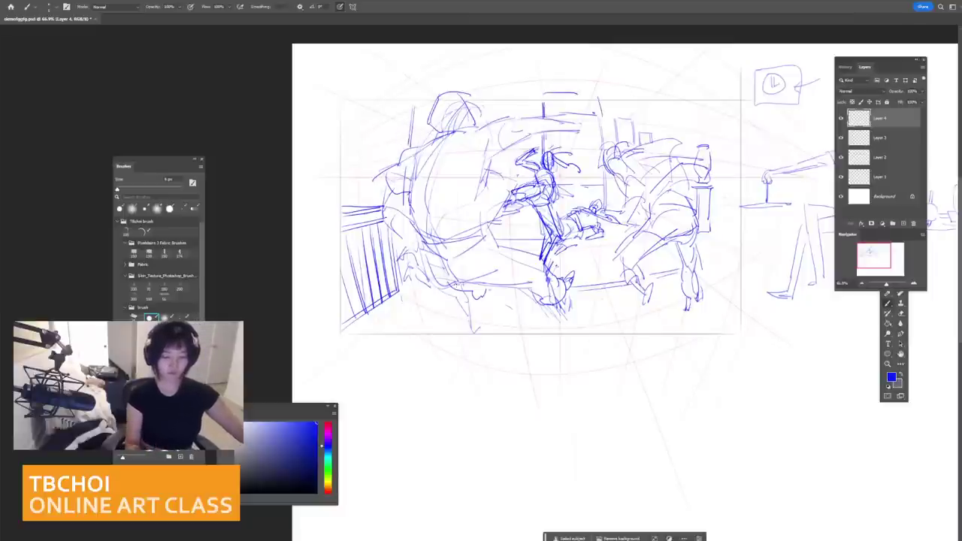
drag(445, 284, 496, 322)
key(ctrl+z)
drag(431, 278, 513, 329)
key(ctrl+z)
mouse_move(455, 288)
mouse_down()
mouse_move(505, 323)
mouse_move(502, 335)
mouse_up()
key(ctrl+z)
key(ctrl+z)
key(ctrl+z)
Step: Draw the large figure's rear foot below its hip and rework its front foot with heavier contours near the frame's lower edge
mouse_move(430, 278)
mouse_down()
mouse_move(462, 296)
mouse_move(442, 302)
mouse_move(456, 319)
mouse_up()
drag(452, 308, 466, 322)
drag(450, 316, 458, 332)
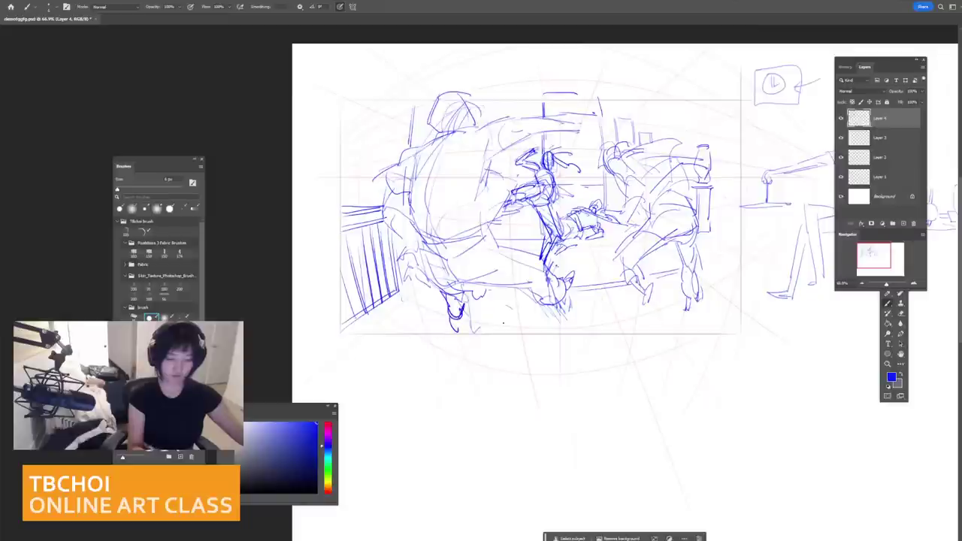
drag(529, 295, 556, 328)
drag(555, 322, 566, 328)
drag(561, 289, 570, 327)
drag(568, 314, 577, 326)
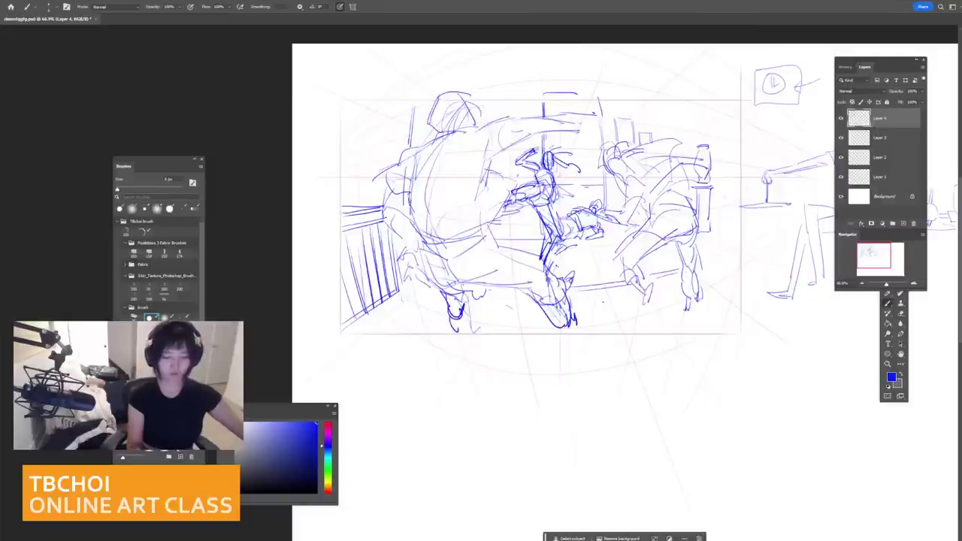
Step: Reinforce the contours of the hunched figure's bent thigh and hip
drag(639, 229, 609, 262)
mouse_move(611, 257)
mouse_down()
mouse_move(623, 276)
mouse_move(636, 253)
mouse_move(678, 235)
mouse_up()
key(ctrl+z)
Step: Lower the opacity of Layer 4 to about 20% so the rough sketch can serve as a guide
scroll(687, 190, down, 5)
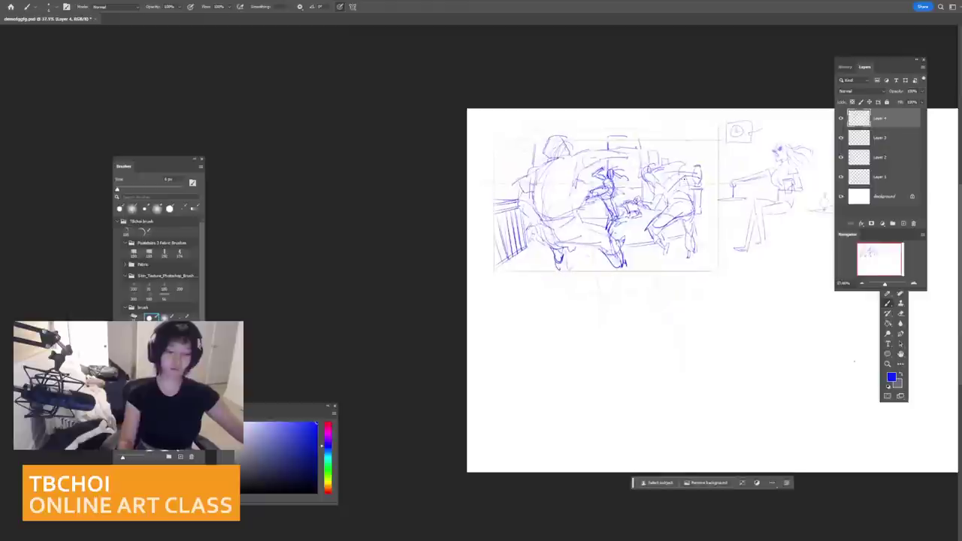
scroll(694, 181, up, 2)
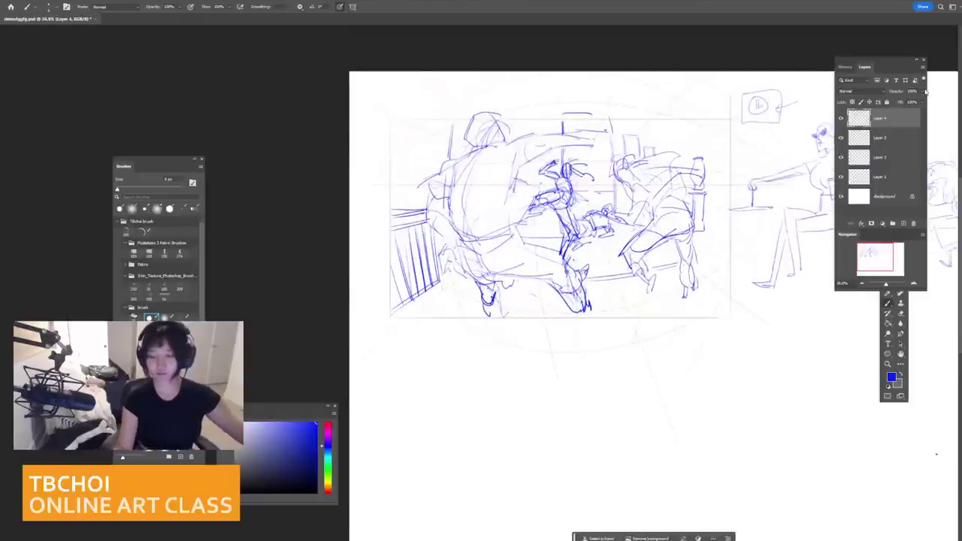
drag(922, 92, 896, 100)
key(ctrl+plus)
key(ctrl+plus)
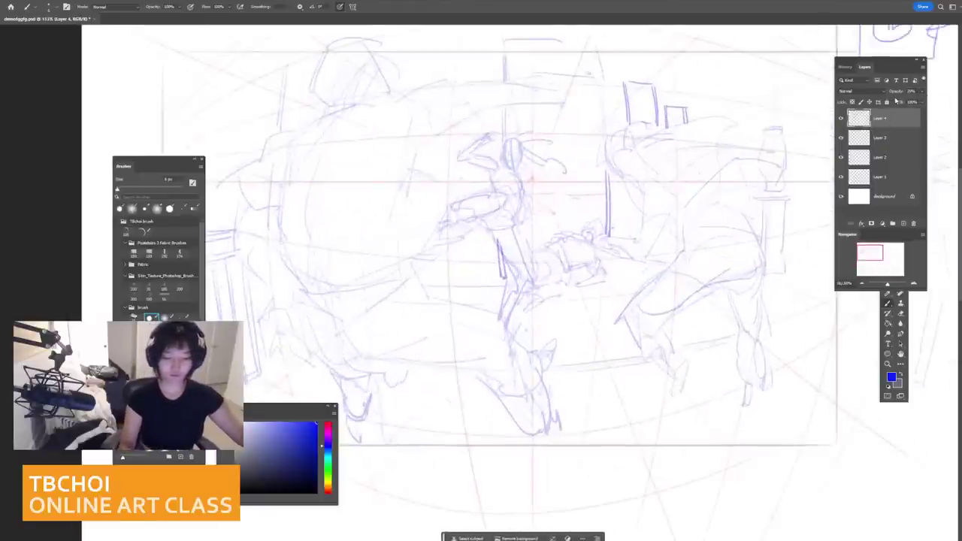
Step: Add a new layer above Layer 4 and outline the small central figure's head on it in thin black lines
drag(588, 73, 641, 79)
click(903, 223)
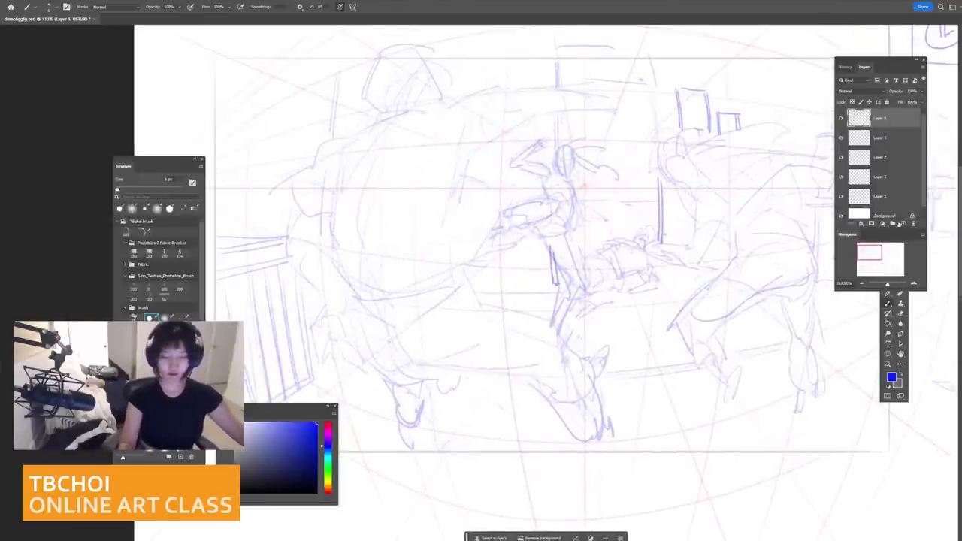
key(ctrl+plus)
key(ctrl+plus)
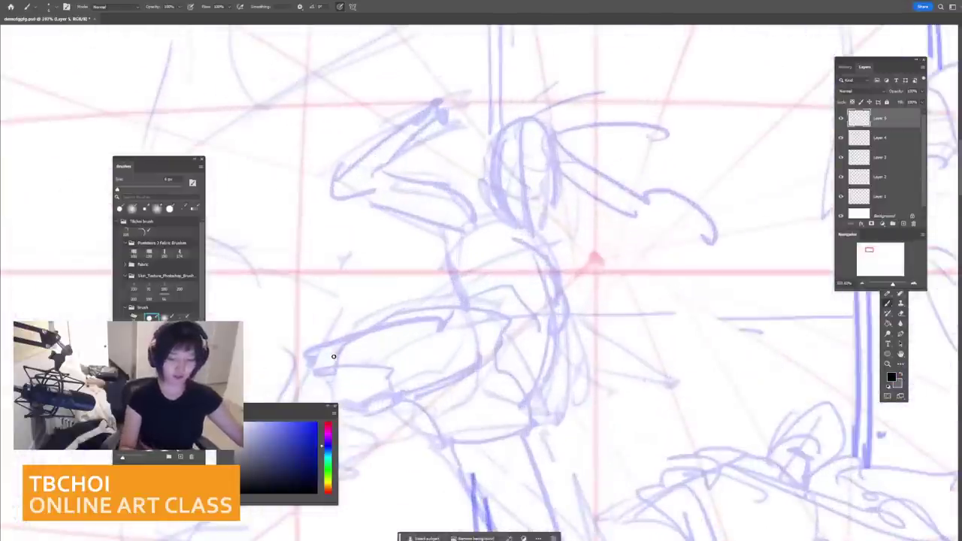
drag(505, 124, 489, 174)
key(ctrl+z)
key(ctrl+z)
mouse_move(505, 125)
mouse_down()
mouse_move(489, 167)
mouse_move(512, 223)
mouse_up()
key(ctrl+z)
mouse_move(490, 167)
mouse_down()
mouse_move(507, 218)
mouse_move(534, 230)
mouse_up()
mouse_move(539, 225)
mouse_down()
mouse_move(554, 209)
mouse_move(554, 159)
mouse_move(552, 208)
mouse_move(537, 229)
mouse_up()
key(ctrl+z)
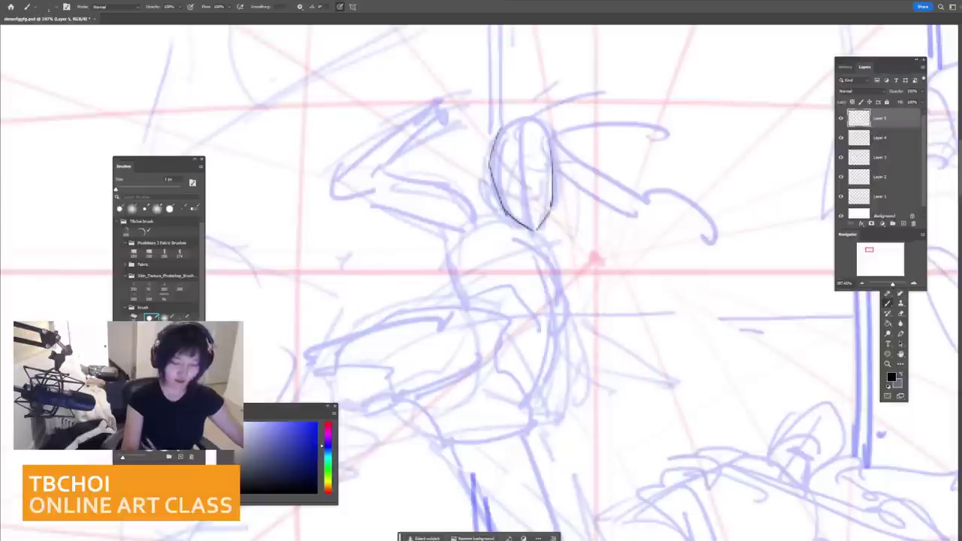
Step: Draw both ears, the mouth and neckline, and darken the jaw contours of the central figure's head
drag(489, 173, 496, 198)
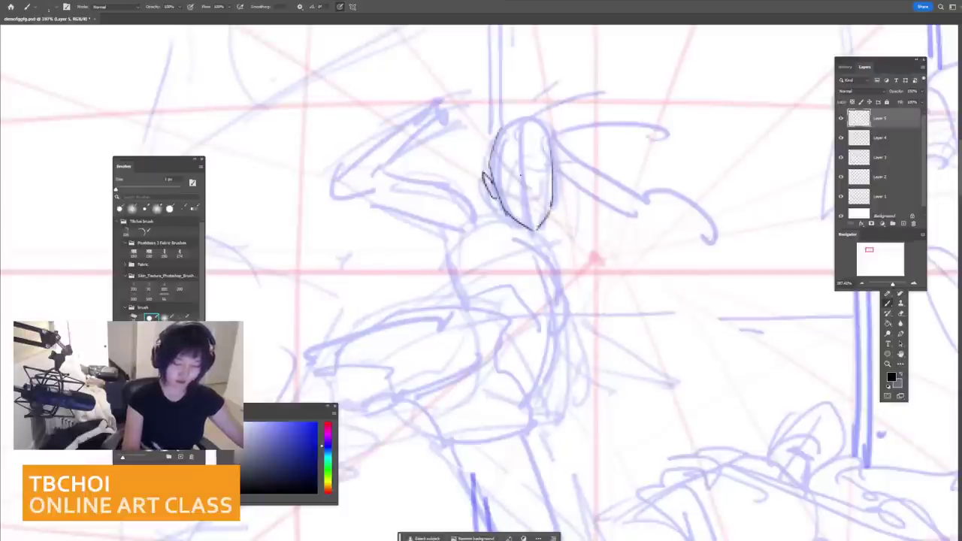
drag(557, 157, 554, 185)
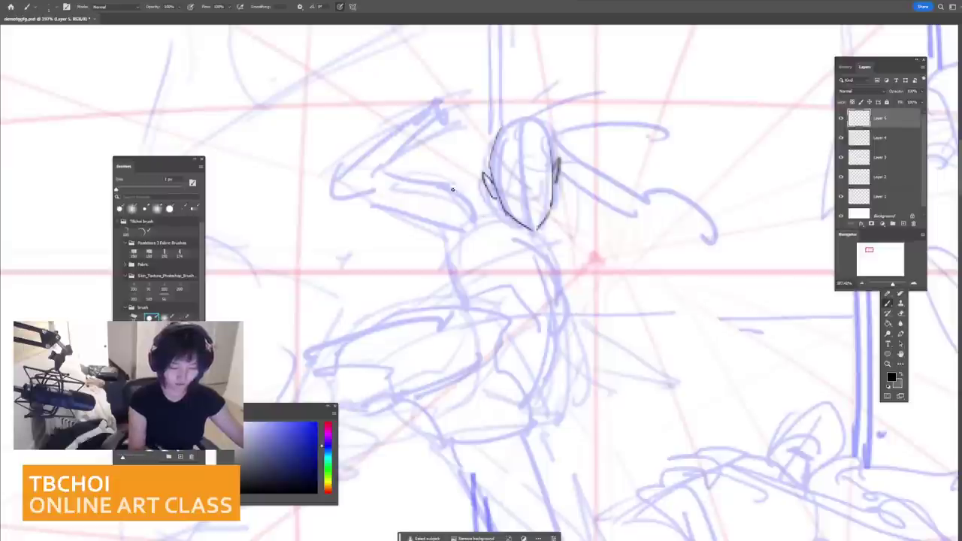
drag(452, 190, 490, 223)
key(ctrl+z)
mouse_move(518, 139)
mouse_down()
mouse_move(522, 224)
mouse_move(541, 233)
mouse_up()
key(ctrl+z)
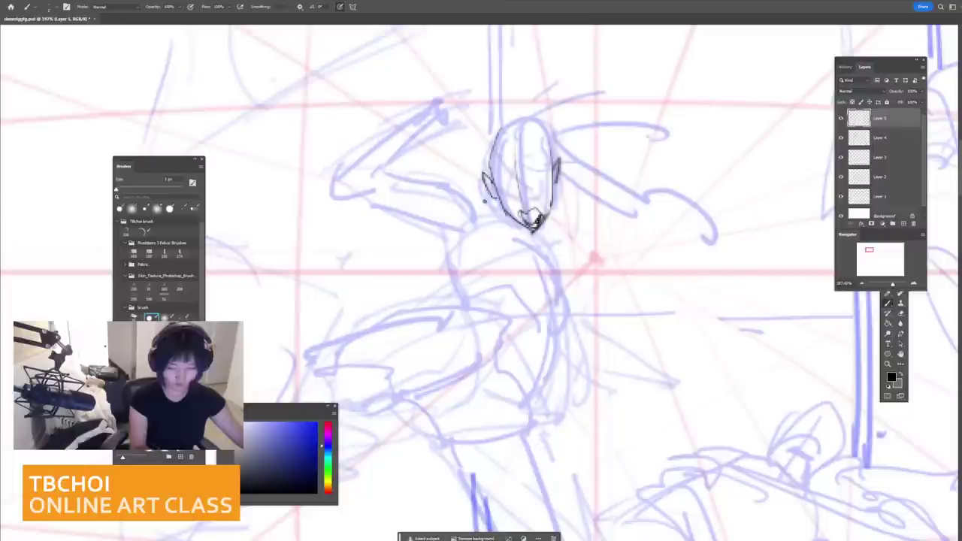
drag(472, 203, 541, 237)
mouse_move(500, 197)
mouse_down()
mouse_move(495, 218)
mouse_move(517, 225)
mouse_up()
drag(552, 190, 534, 228)
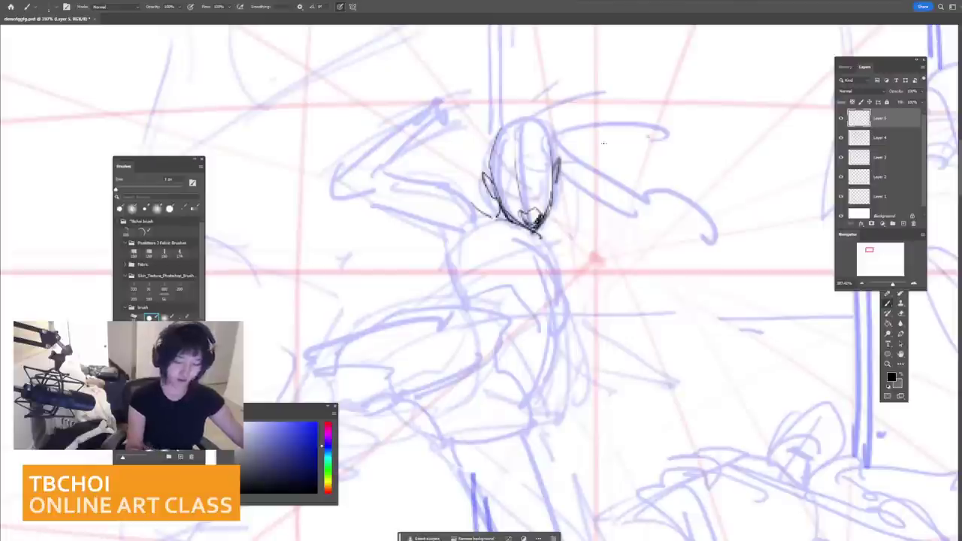
Step: Erase the central figure's chin, mouth and far side of the face with an enlarged eraser
key(bracketright)
key(bracketright)
key(bracketright)
key(e)
key(bracketleft)
key(bracketleft)
key(bracketleft)
key(bracketleft)
key(bracketleft)
key(bracketleft)
key(bracketleft)
key(bracketleft)
key(bracketleft)
key(bracketleft)
key(bracketleft)
key(bracketleft)
key(bracketleft)
key(bracketleft)
key(bracketleft)
key(bracketleft)
key(bracketleft)
key(bracketleft)
key(bracketleft)
key(bracketleft)
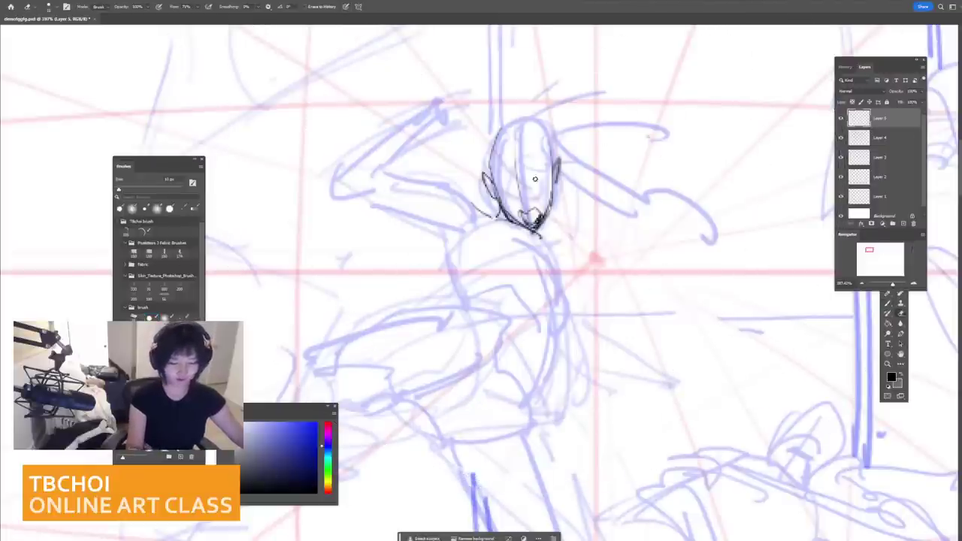
key(bracketright)
key(bracketright)
key(bracketright)
key(bracketright)
key(bracketright)
key(bracketright)
key(bracketright)
key(bracketright)
key(bracketright)
key(bracketright)
key(bracketright)
key(bracketright)
key(bracketright)
mouse_move(532, 214)
mouse_down()
mouse_move(520, 166)
mouse_move(542, 150)
mouse_up()
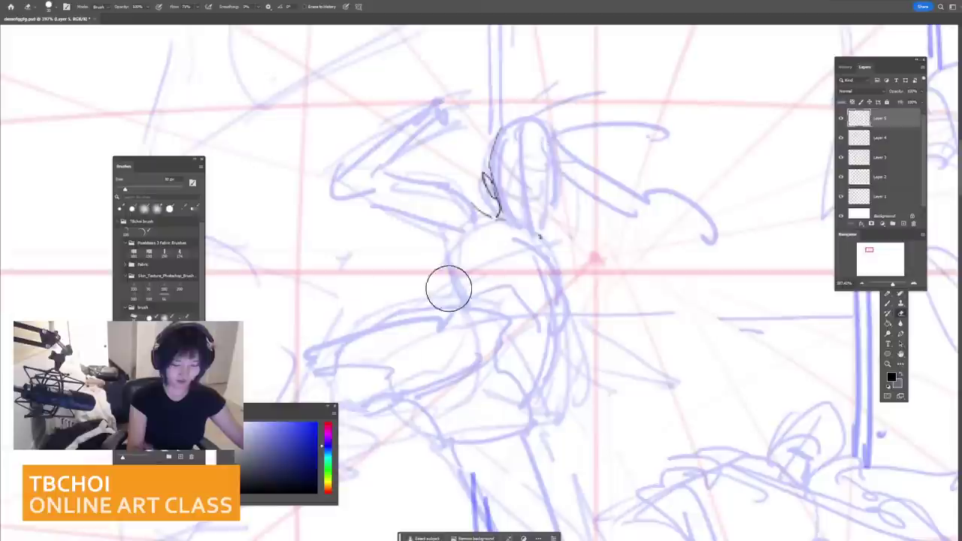
Step: Redraw the central figure's jaw and cheek contour and sketch the facial guide lines and mouth
key(b)
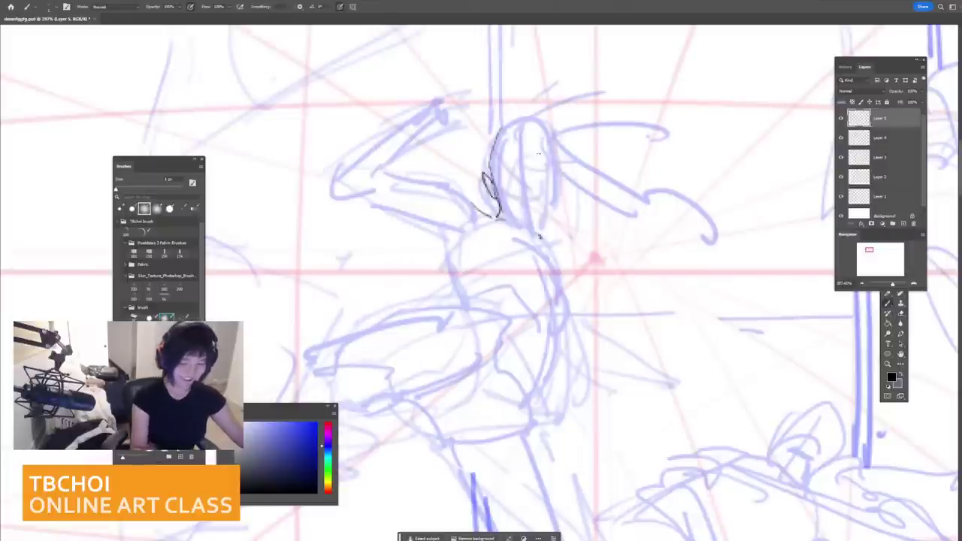
drag(548, 159, 540, 224)
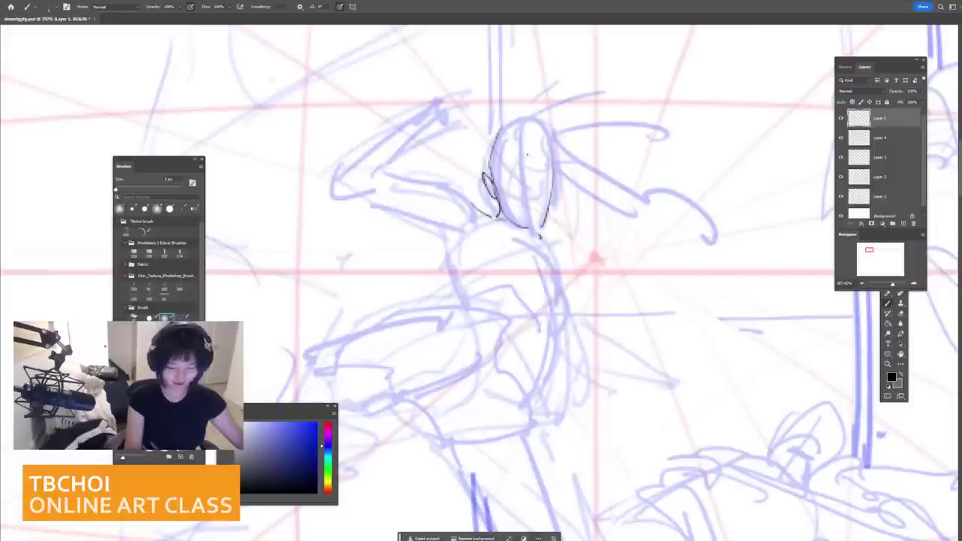
drag(499, 216, 526, 229)
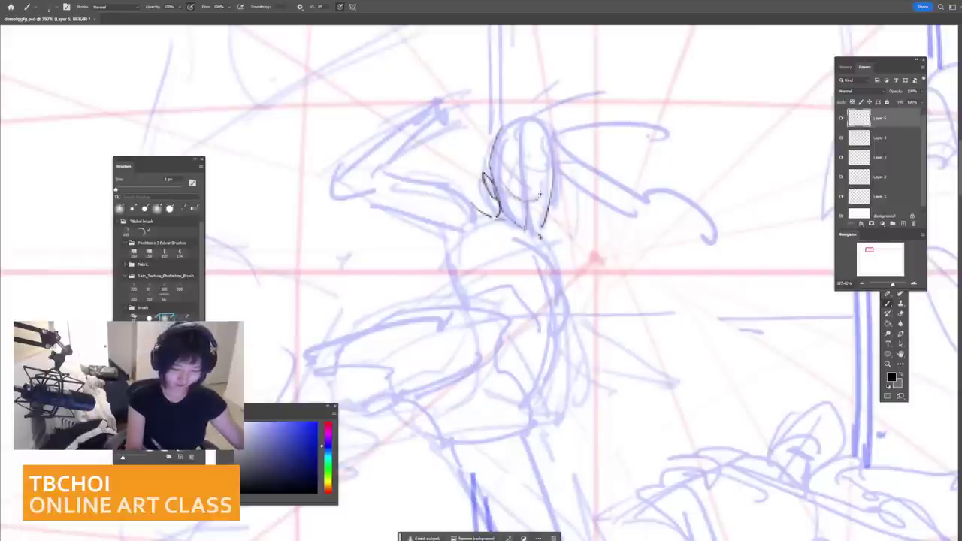
drag(502, 182, 538, 180)
mouse_move(517, 221)
mouse_down()
mouse_move(529, 205)
mouse_move(542, 210)
mouse_move(530, 229)
mouse_move(539, 221)
mouse_up()
drag(560, 173, 507, 147)
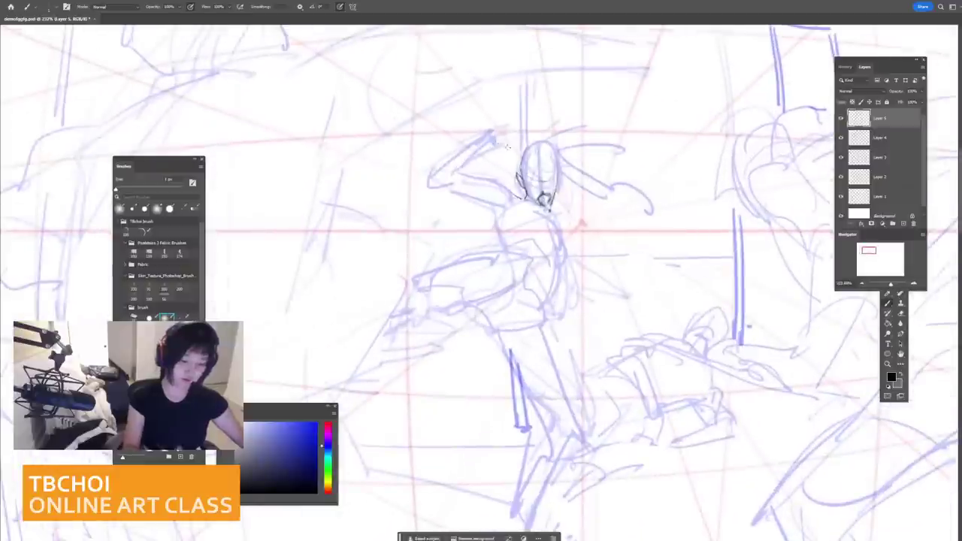
key(ctrl+z)
Step: Ink the central figure's raised bent arm, both sides of the upper torso and the opposite shoulder
drag(461, 172, 445, 184)
drag(440, 189, 457, 187)
mouse_move(445, 165)
mouse_down()
mouse_move(481, 135)
mouse_move(477, 150)
mouse_up()
mouse_move(478, 151)
mouse_down()
mouse_move(488, 154)
mouse_move(460, 172)
mouse_move(517, 197)
mouse_up()
mouse_move(443, 188)
mouse_down()
mouse_move(503, 208)
mouse_move(503, 250)
mouse_up()
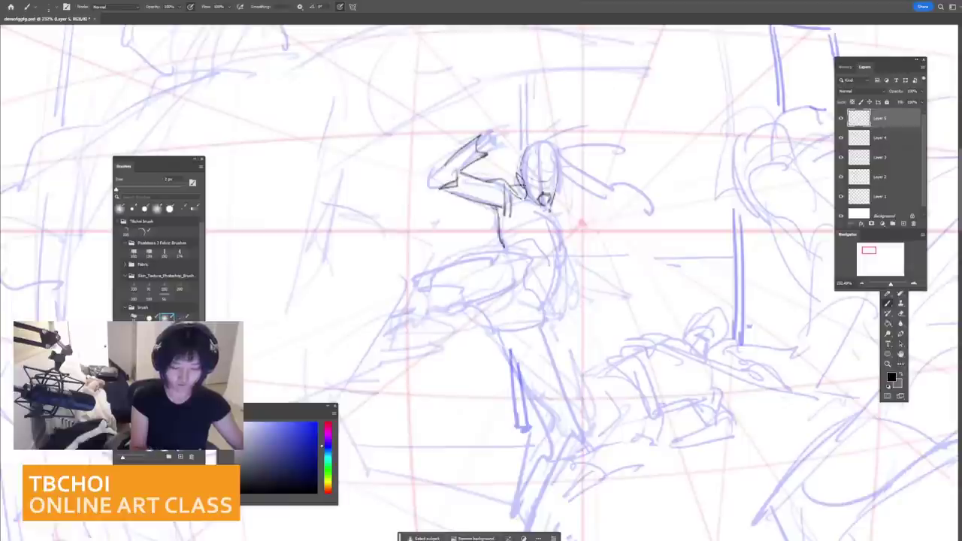
mouse_move(514, 184)
mouse_down()
mouse_move(534, 207)
mouse_move(593, 200)
mouse_move(574, 248)
mouse_up()
drag(551, 201, 548, 248)
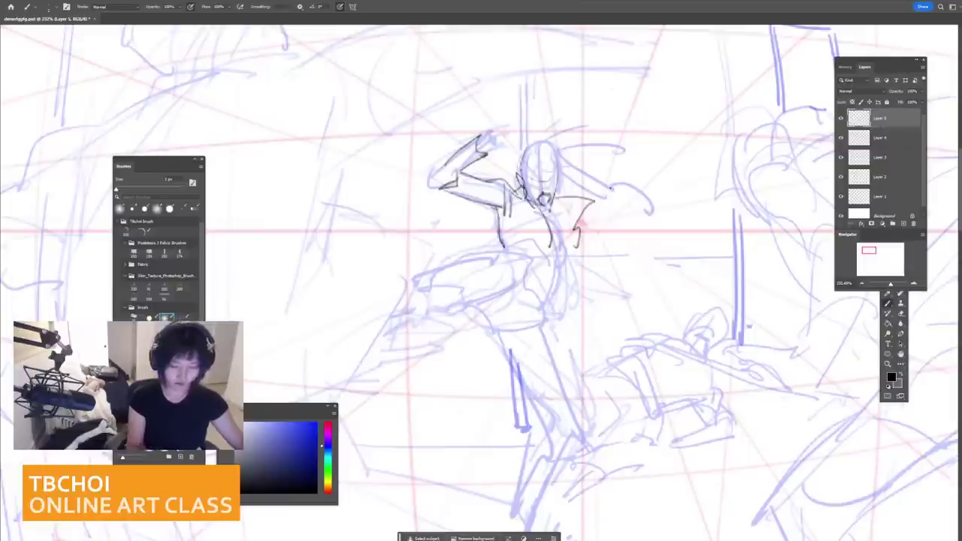
Step: Draw the central figure's pelvis and outstretched kicking leg, reworking the thigh and lower-leg contours
scroll(626, 238, down, 4)
drag(626, 238, 618, 188)
key(])
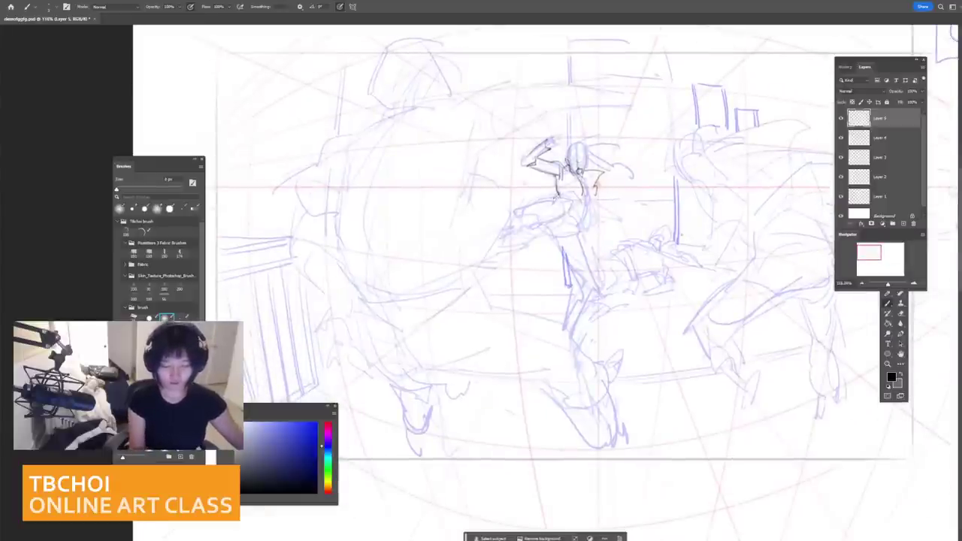
mouse_move(554, 198)
mouse_down()
mouse_move(588, 194)
mouse_move(539, 228)
mouse_move(528, 218)
mouse_up()
key(ctrl+z)
key(ctrl+z)
mouse_move(535, 215)
mouse_down()
mouse_move(537, 230)
mouse_move(497, 250)
mouse_up()
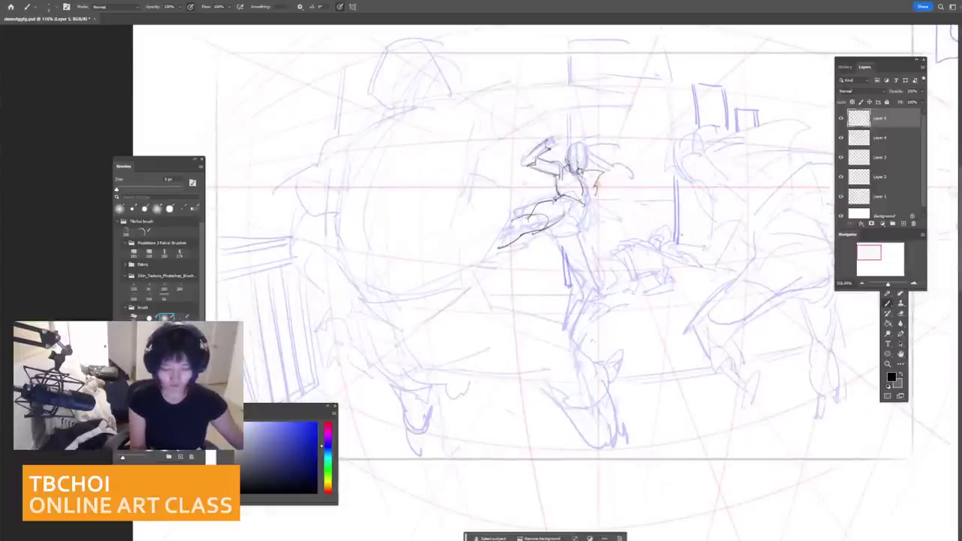
key(ctrl+z)
key(ctrl+z)
key(ctrl+z)
key(ctrl+z)
mouse_move(557, 199)
mouse_down()
mouse_move(519, 218)
mouse_move(571, 220)
mouse_move(571, 228)
mouse_move(481, 235)
mouse_move(494, 230)
mouse_move(471, 275)
mouse_up()
key(ctrl+z)
key(ctrl+z)
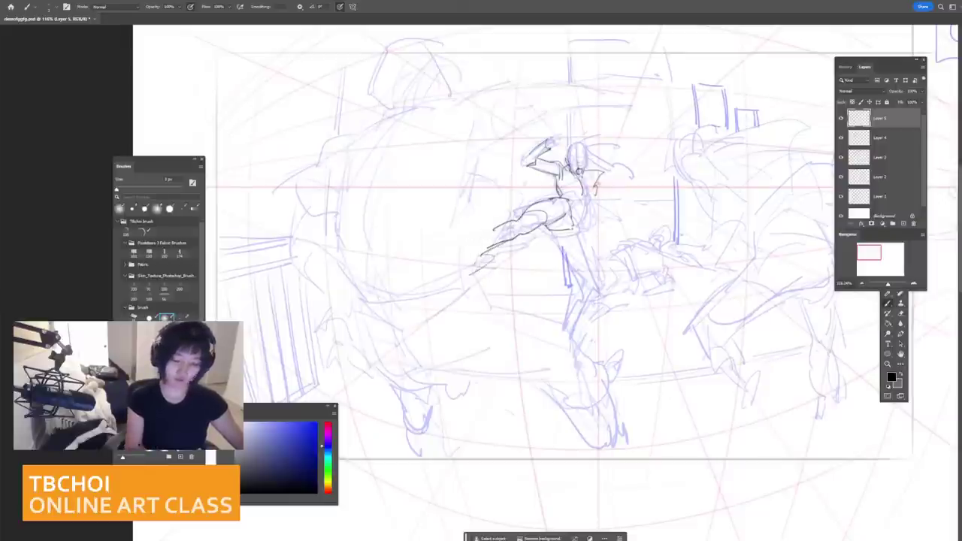
Step: Draw the central figure's other arm bent at the elbow beside the hip
drag(582, 194, 597, 213)
mouse_move(598, 195)
mouse_down()
mouse_move(616, 218)
mouse_move(573, 214)
mouse_move(572, 227)
mouse_move(614, 170)
mouse_move(555, 244)
mouse_move(556, 272)
mouse_up()
key(ctrl+z)
key(ctrl+z)
drag(574, 230, 579, 281)
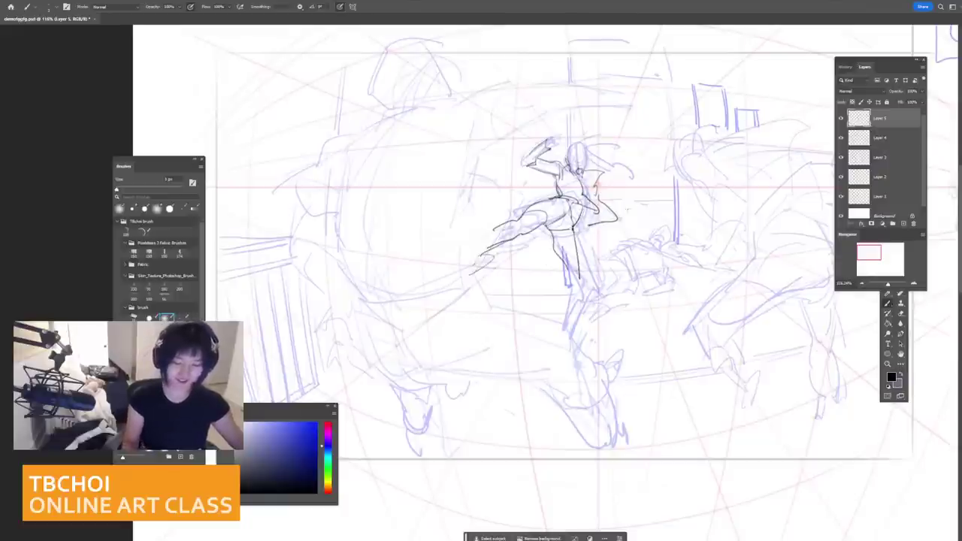
key(ctrl+z)
drag(574, 231, 586, 277)
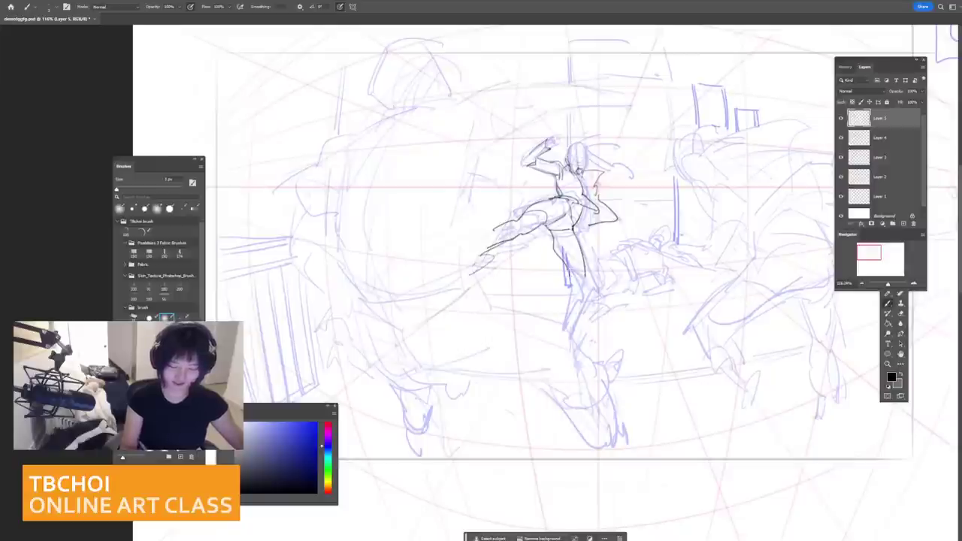
key(ctrl+z)
key(ctrl+z)
key(ctrl+z)
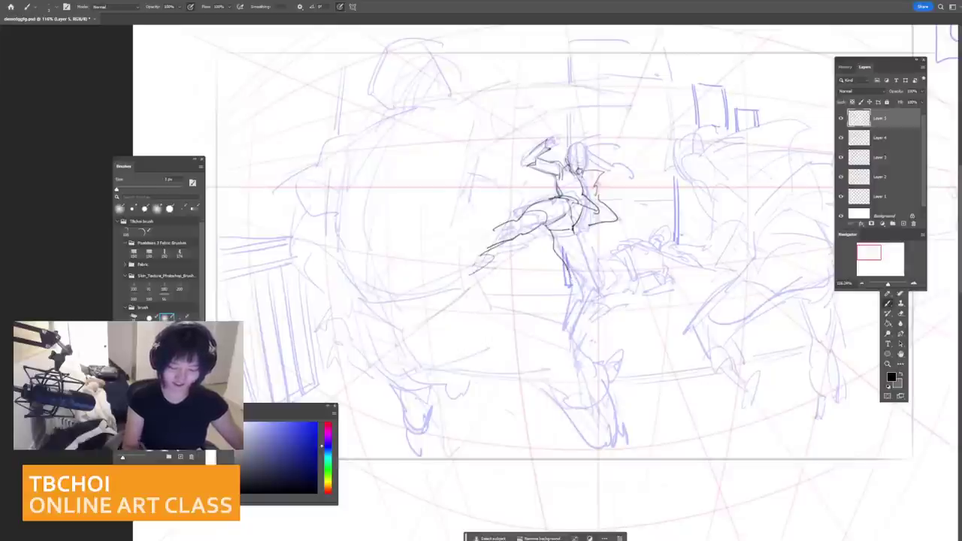
key(ctrl+z)
key(ctrl+z)
mouse_move(575, 230)
mouse_down()
mouse_move(585, 291)
mouse_move(567, 275)
mouse_up()
key(ctrl+z)
drag(550, 230, 576, 281)
key(ctrl+z)
key(ctrl+z)
key(ctrl+z)
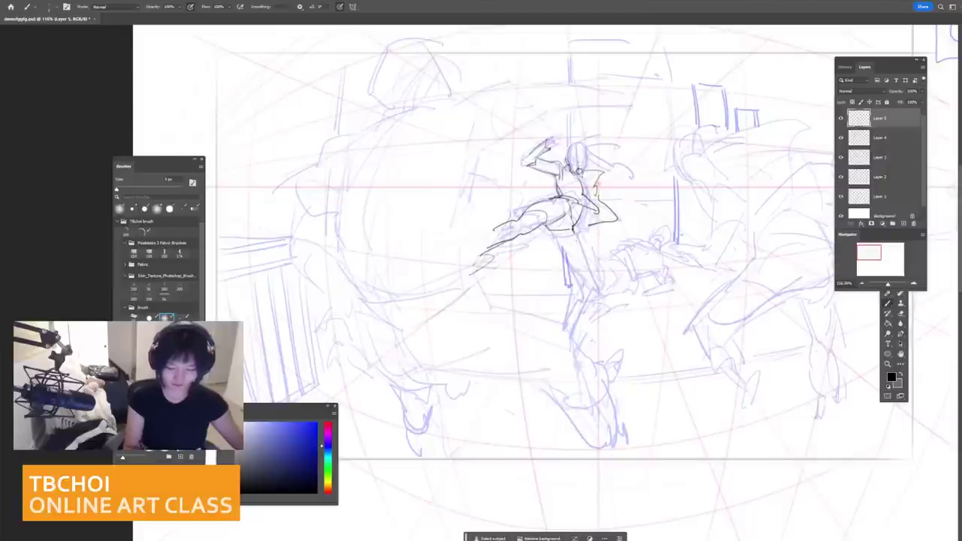
Step: Draw the central figure's standing leg from the hip through the knee and calf to the foot
drag(575, 232, 580, 276)
mouse_move(551, 231)
mouse_down()
mouse_move(574, 287)
mouse_move(567, 317)
mouse_up()
key(ctrl+z)
drag(580, 276, 580, 314)
drag(573, 284, 578, 335)
drag(578, 335, 586, 324)
drag(573, 227, 581, 267)
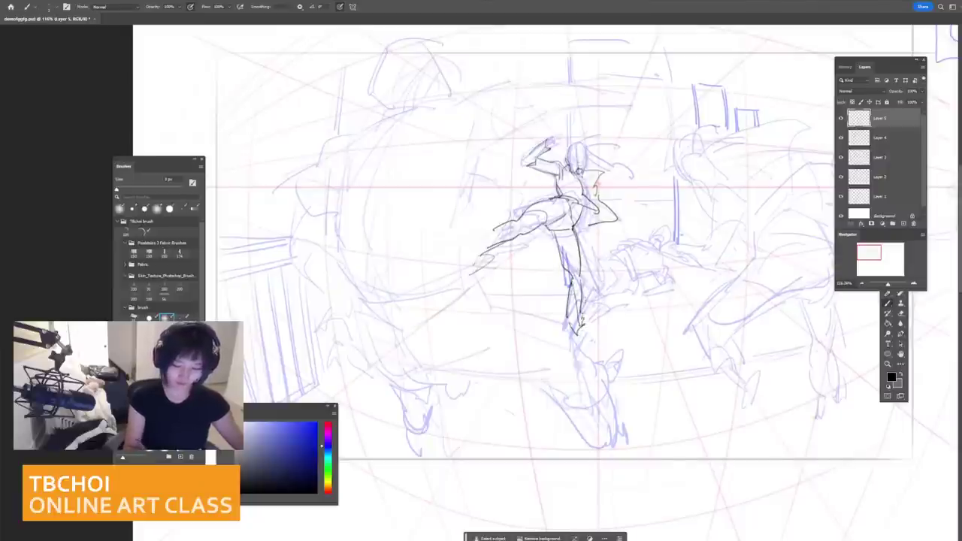
Step: Draw the central figure's hair around the face, with loose strands streaming out behind the head
scroll(653, 164, down, 5)
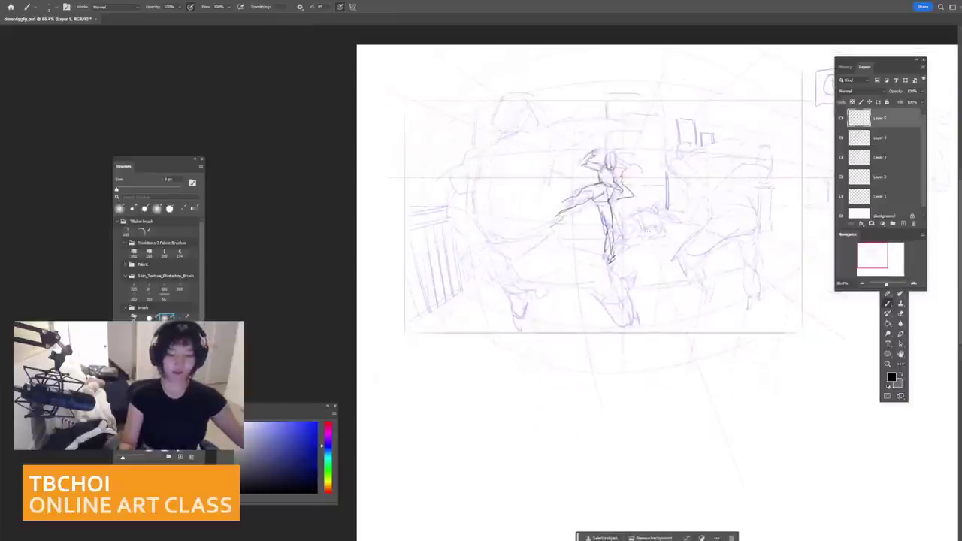
scroll(669, 169, up, 4)
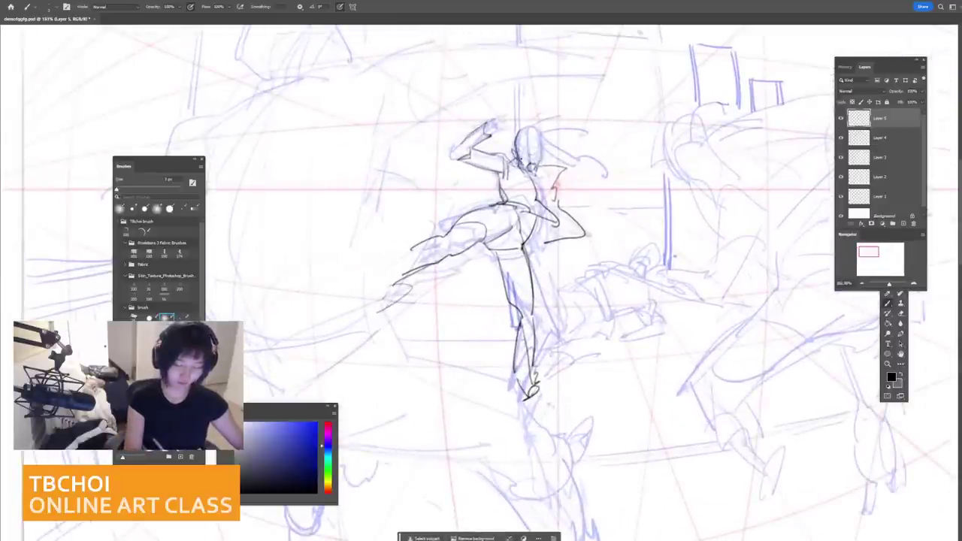
mouse_move(529, 135)
mouse_down()
mouse_move(532, 168)
mouse_move(539, 155)
mouse_up()
scroll(638, 137, down, 5)
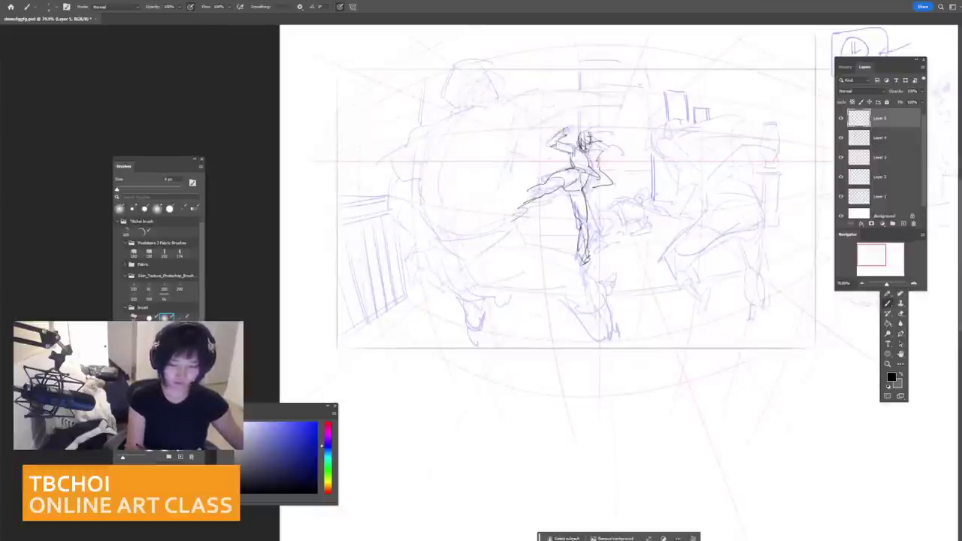
mouse_move(596, 127)
mouse_down()
mouse_move(613, 116)
mouse_move(609, 139)
mouse_move(624, 138)
mouse_up()
key(ctrl+z)
key(ctrl+z)
drag(605, 142, 623, 140)
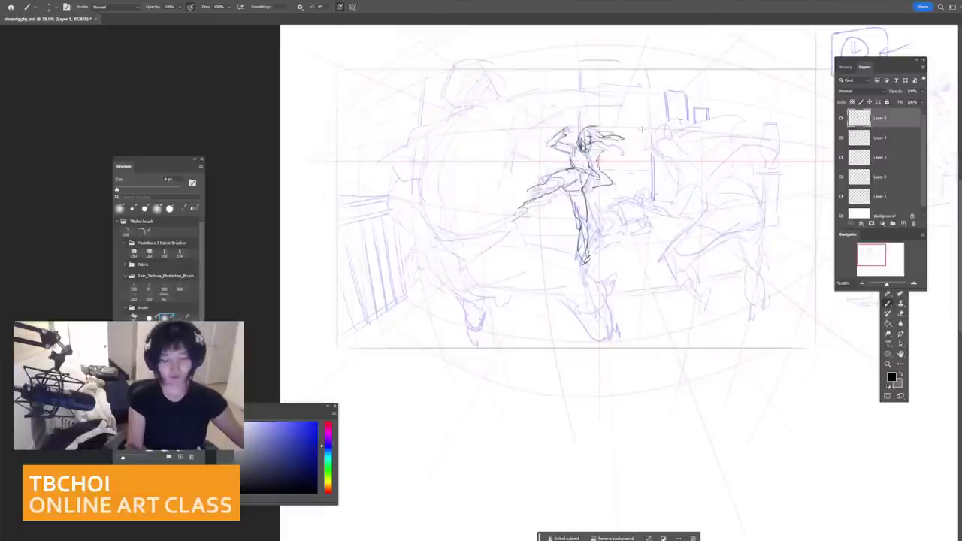
Step: Lasso the central figure's head, arms and torso and transform them into a higher position above the hips
drag(609, 249, 567, 248)
drag(661, 167, 722, 168)
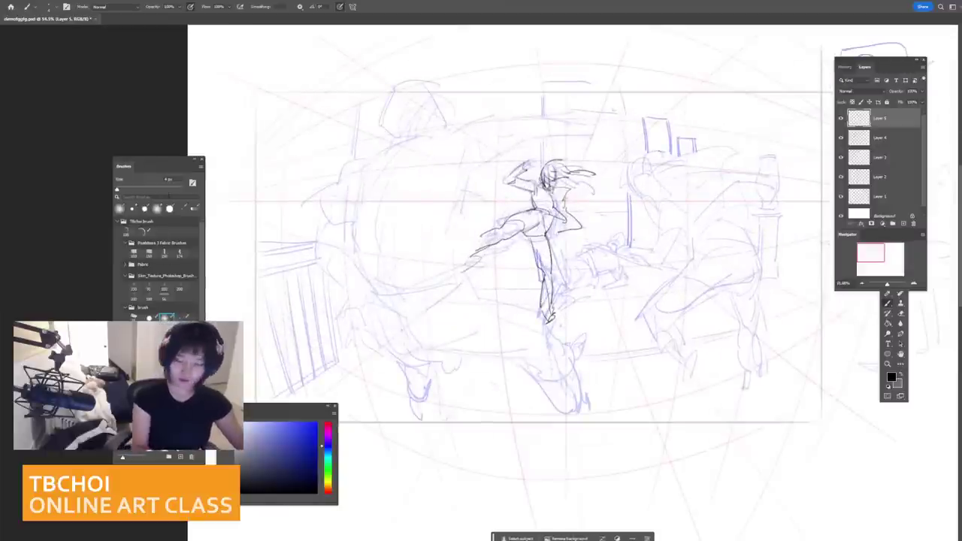
click(889, 303)
click(888, 273)
mouse_move(539, 147)
mouse_down()
mouse_move(515, 194)
mouse_move(548, 225)
mouse_move(606, 176)
mouse_move(542, 146)
mouse_up()
key(ctrl+t)
mouse_move(601, 142)
mouse_down()
mouse_move(612, 132)
mouse_move(588, 161)
mouse_move(583, 204)
mouse_up()
key(Return)
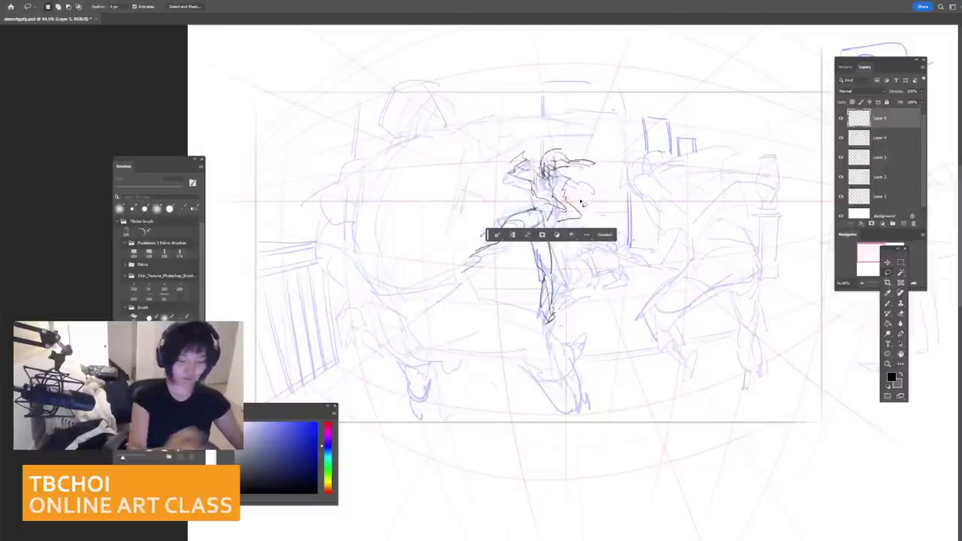
scroll(581, 202, down, 2)
scroll(579, 165, up, 2)
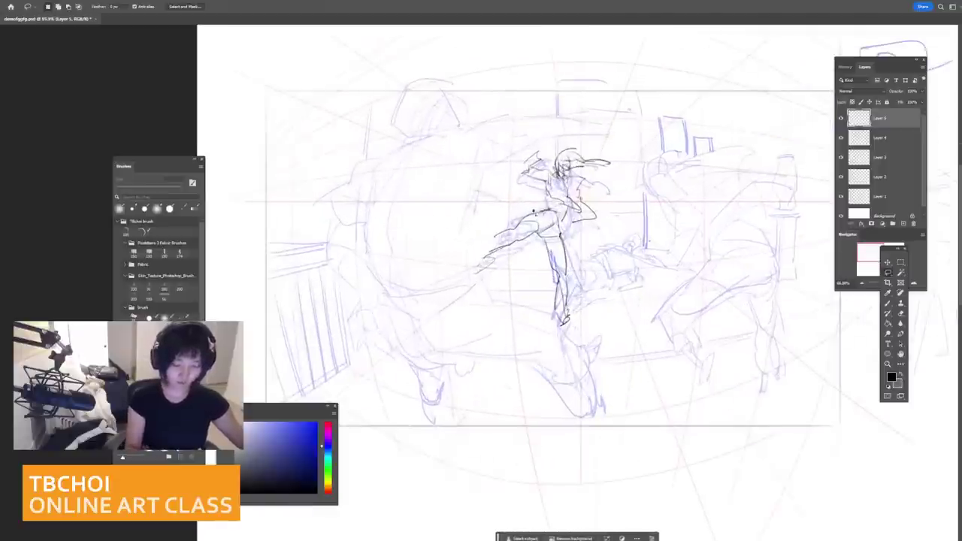
Step: Lasso the kicking leg, rotate it about 17 degrees clockwise, reposition it at the hip and deselect
mouse_move(544, 204)
mouse_down()
mouse_move(515, 284)
mouse_move(543, 284)
mouse_up()
click(595, 248)
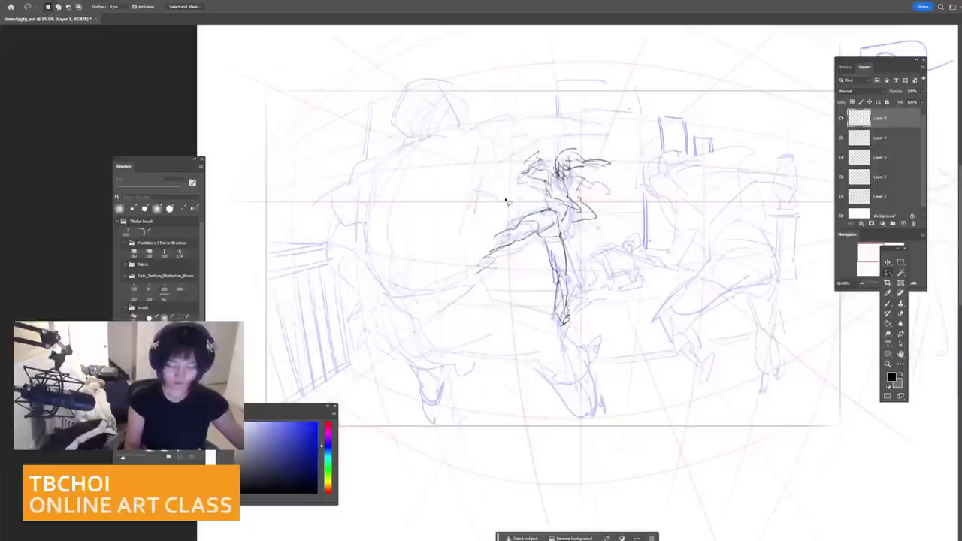
mouse_move(553, 205)
mouse_down()
mouse_move(467, 284)
mouse_move(557, 229)
mouse_move(568, 253)
mouse_move(534, 236)
mouse_up()
key(ctrl+t)
drag(567, 231, 566, 241)
drag(544, 234, 554, 220)
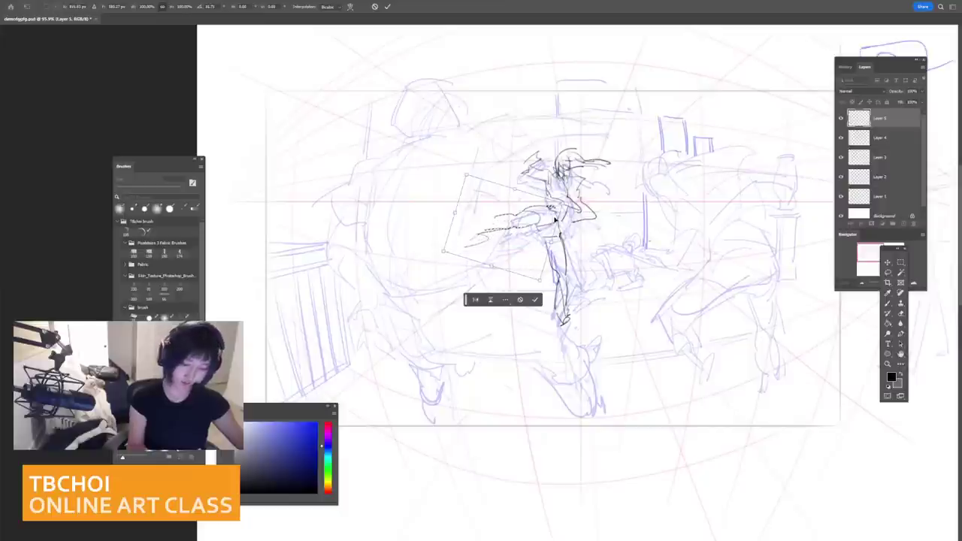
key(Return)
key(ctrl+d)
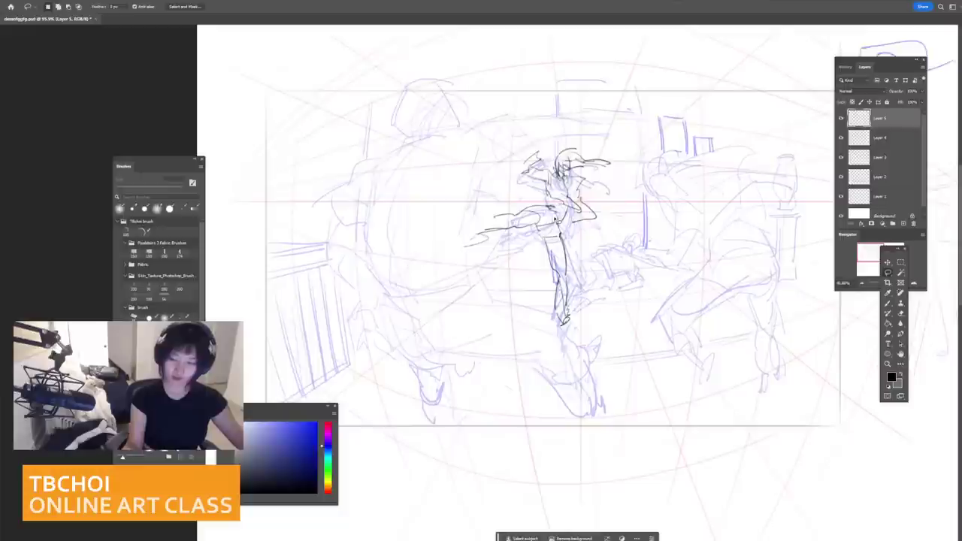
Step: Reinforce the lower contour of the central figure's kicking leg with a finer brush
key(b)
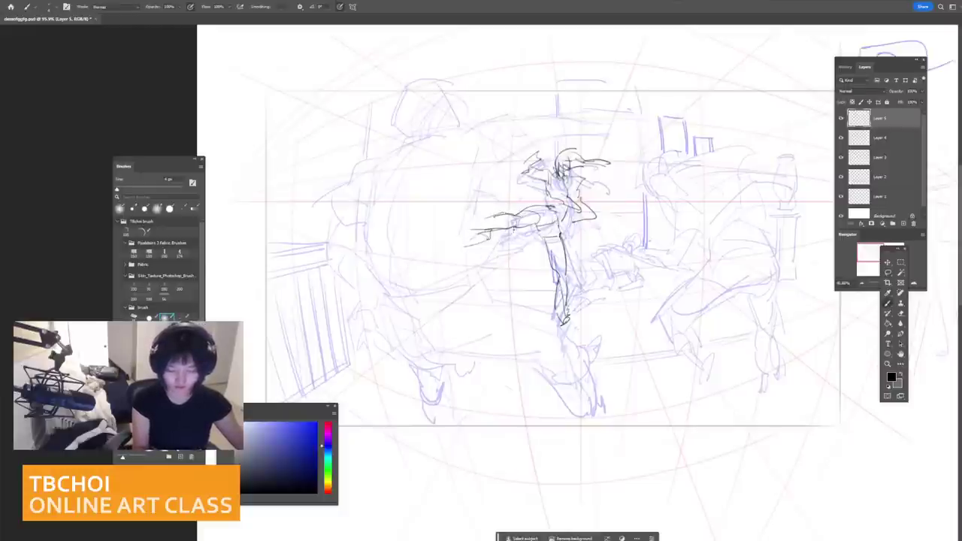
key(bracketleft)
drag(490, 232, 511, 231)
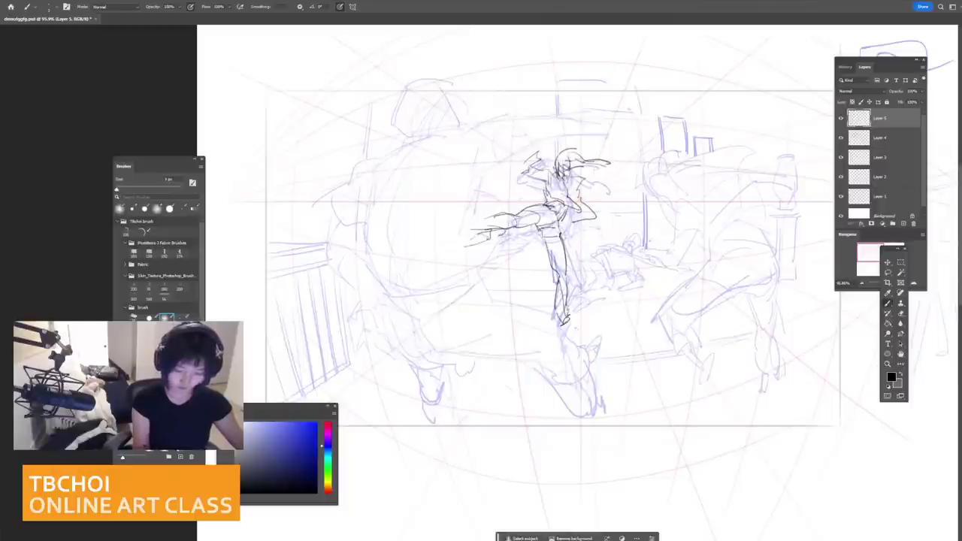
scroll(656, 185, down, 5)
scroll(681, 202, up, 4)
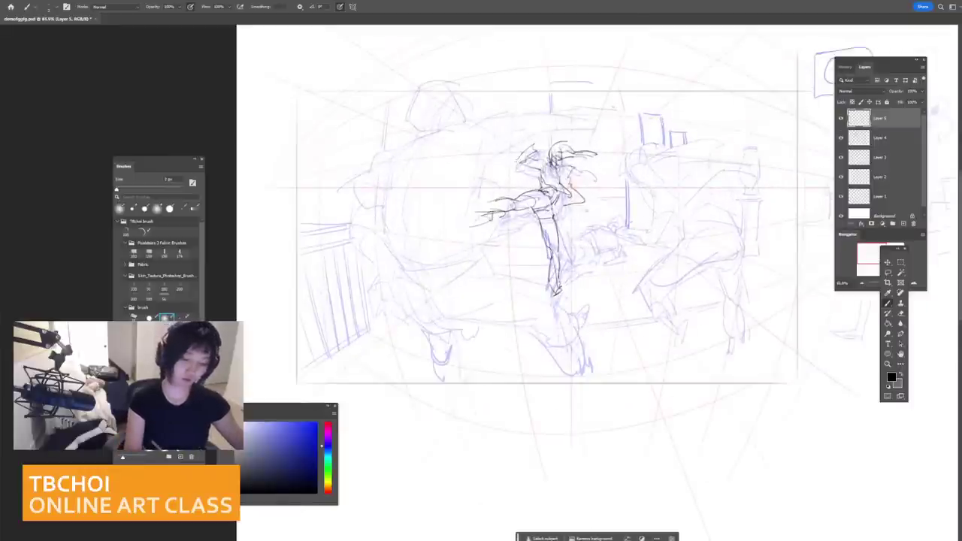
scroll(640, 159, down, 3)
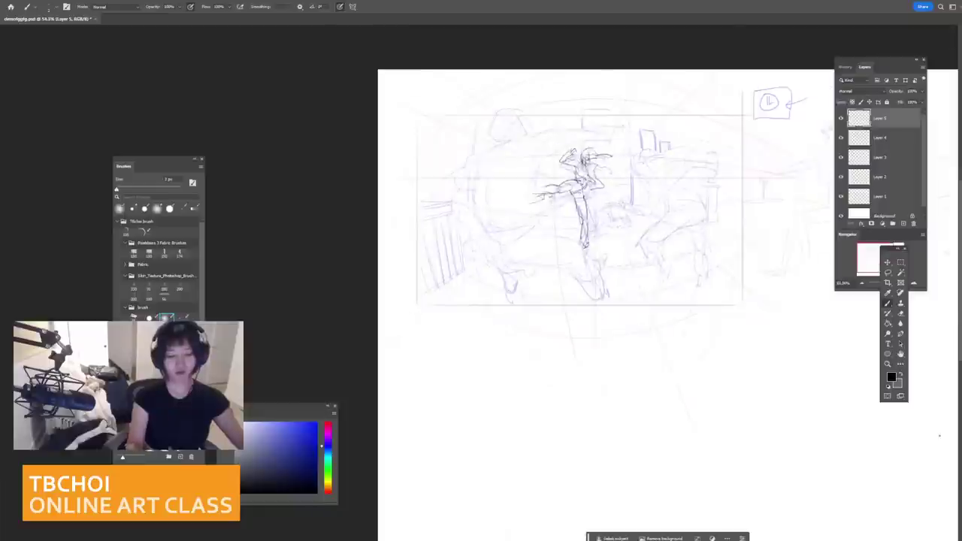
drag(487, 176, 517, 183)
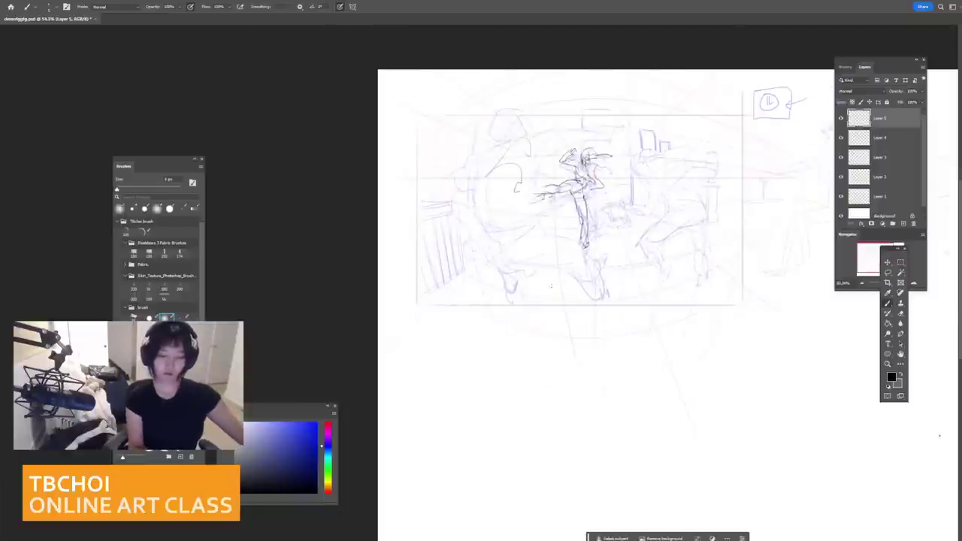
key(ctrl+z)
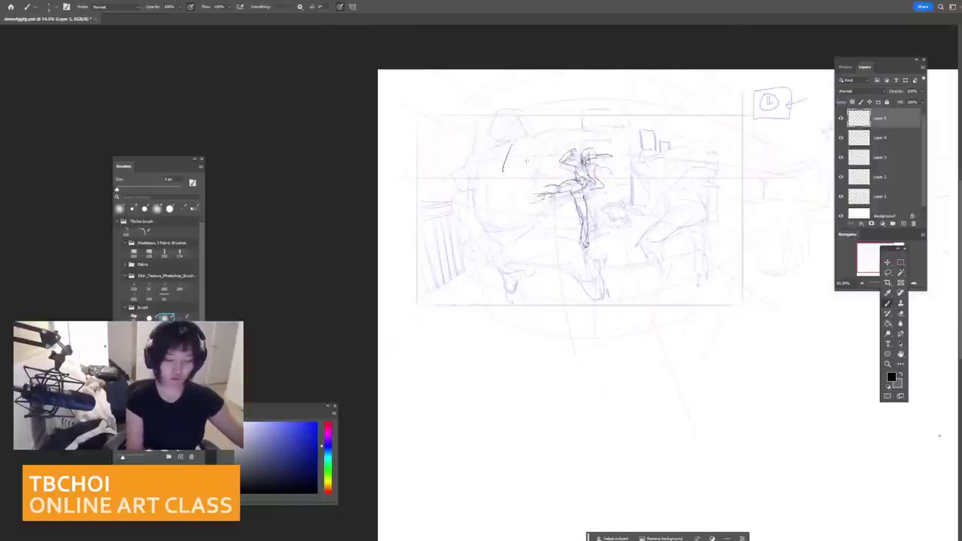
key(ctrl+z)
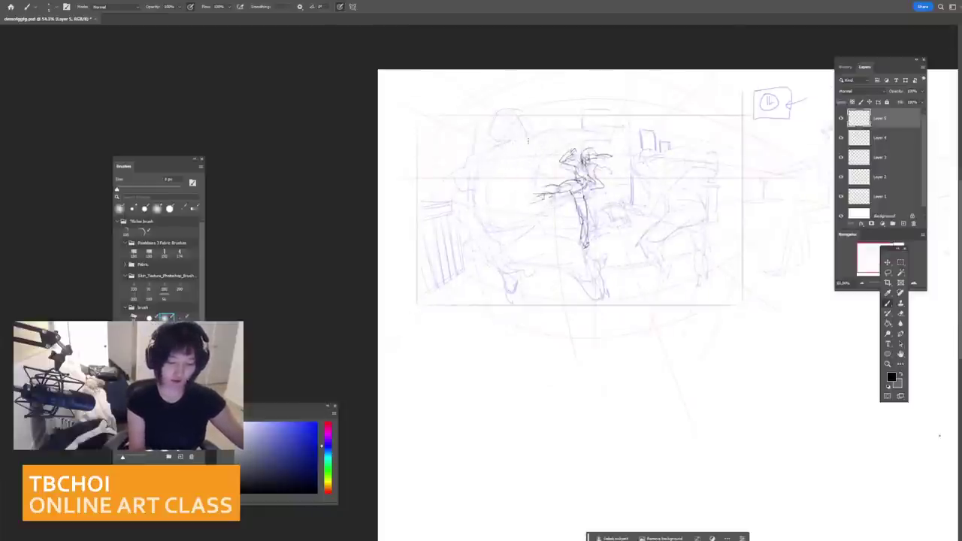
key(ctrl+z)
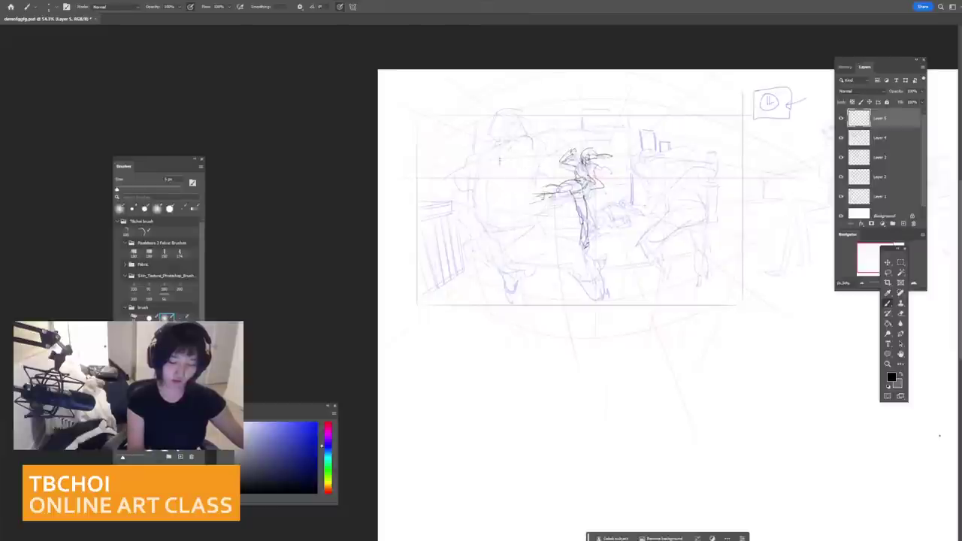
mouse_move(512, 150)
mouse_down()
mouse_move(510, 174)
mouse_move(569, 132)
mouse_move(514, 139)
mouse_move(487, 181)
mouse_move(532, 191)
mouse_move(512, 224)
mouse_up()
key(ctrl+z)
key(ctrl+z)
key(ctrl+z)
key(ctrl+z)
key(ctrl+z)
drag(515, 183, 561, 226)
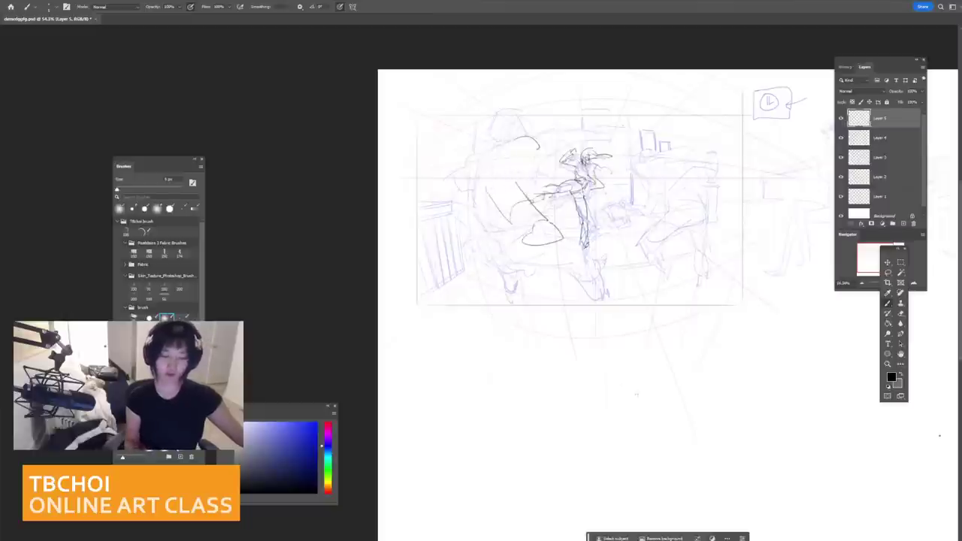
key(ctrl+z)
key(ctrl+z)
key(ctrl+z)
key(ctrl+z)
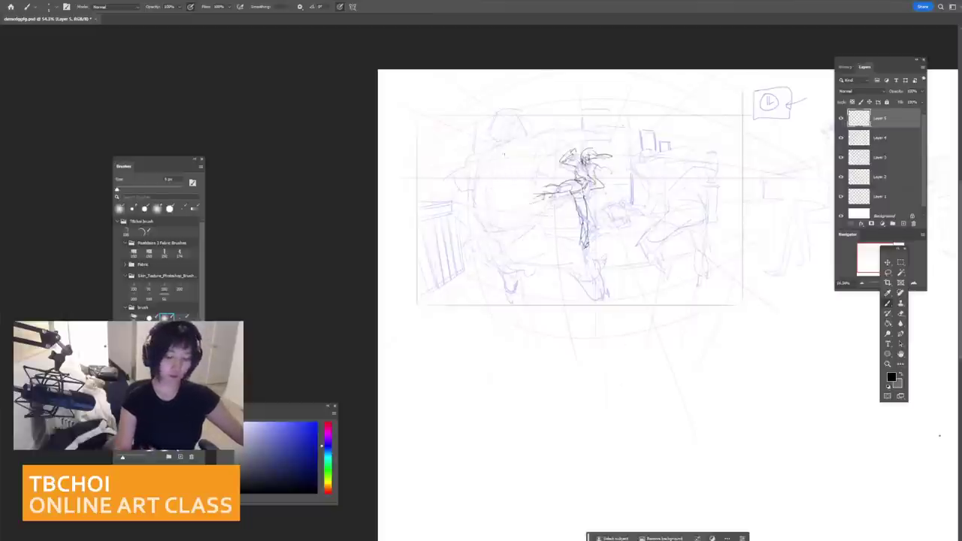
Step: Draw the large foreground figure's curved back, front torso edge, hip and long angled thigh over the rough sketch
mouse_move(513, 152)
mouse_down()
mouse_move(510, 186)
mouse_move(536, 191)
mouse_move(485, 197)
mouse_move(499, 188)
mouse_up()
key(ctrl+z)
key(ctrl+z)
drag(515, 178, 524, 194)
mouse_move(536, 146)
mouse_down()
mouse_move(530, 179)
mouse_move(494, 213)
mouse_move(541, 258)
mouse_up()
drag(535, 239, 558, 254)
drag(522, 208, 568, 256)
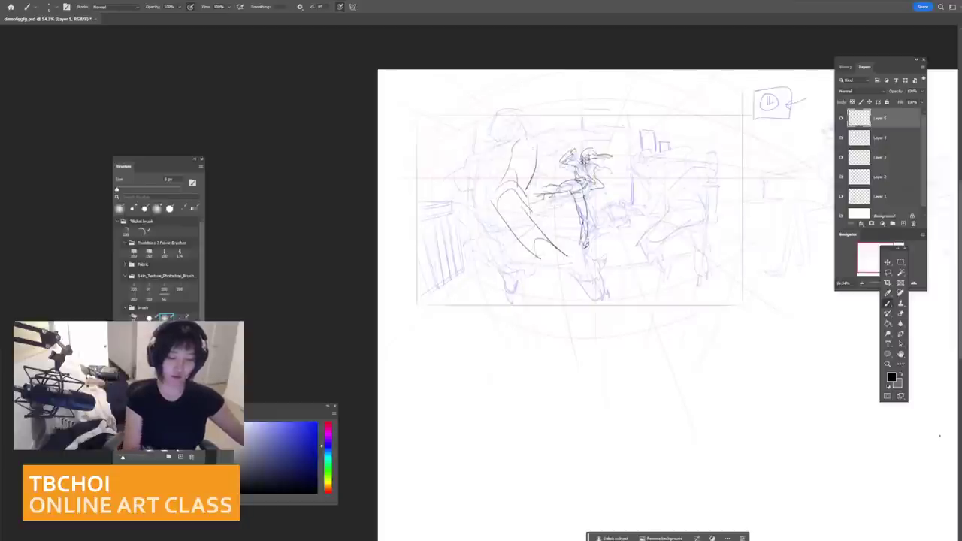
mouse_move(486, 149)
mouse_down()
mouse_move(474, 187)
mouse_move(480, 225)
mouse_up()
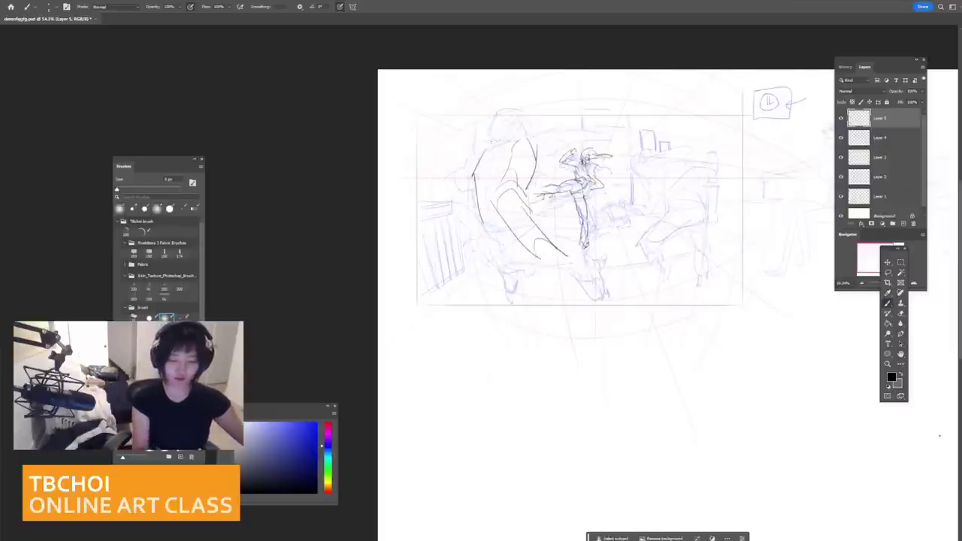
key(ctrl+z)
mouse_move(488, 143)
mouse_down()
mouse_move(472, 163)
mouse_move(489, 236)
mouse_up()
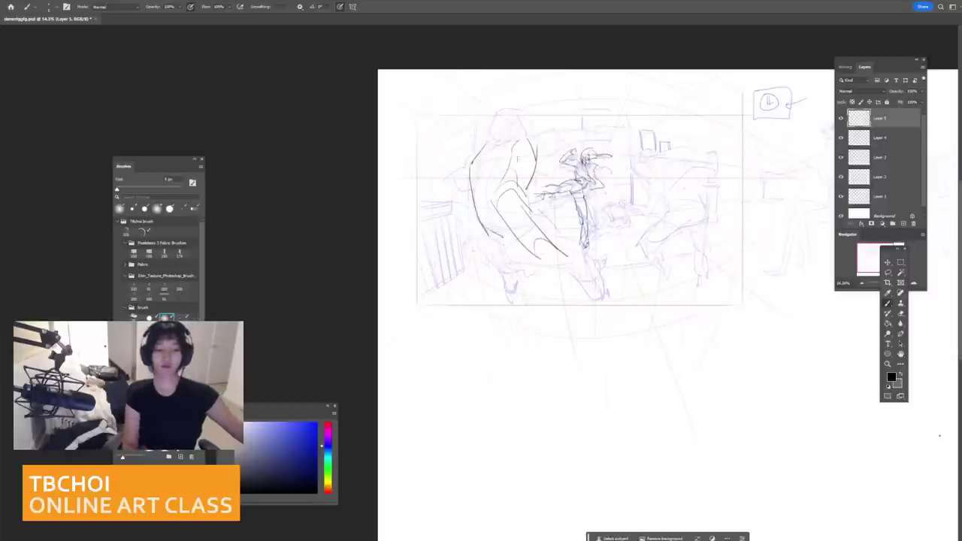
Step: Draw the large foreground figure's rounded head with an ear and collar line above the shoulders
mouse_move(485, 115)
mouse_down()
mouse_move(497, 138)
mouse_move(511, 109)
mouse_move(496, 136)
mouse_up()
key(ctrl+z)
key(ctrl+z)
drag(505, 99, 524, 130)
key(ctrl+z)
key(ctrl+z)
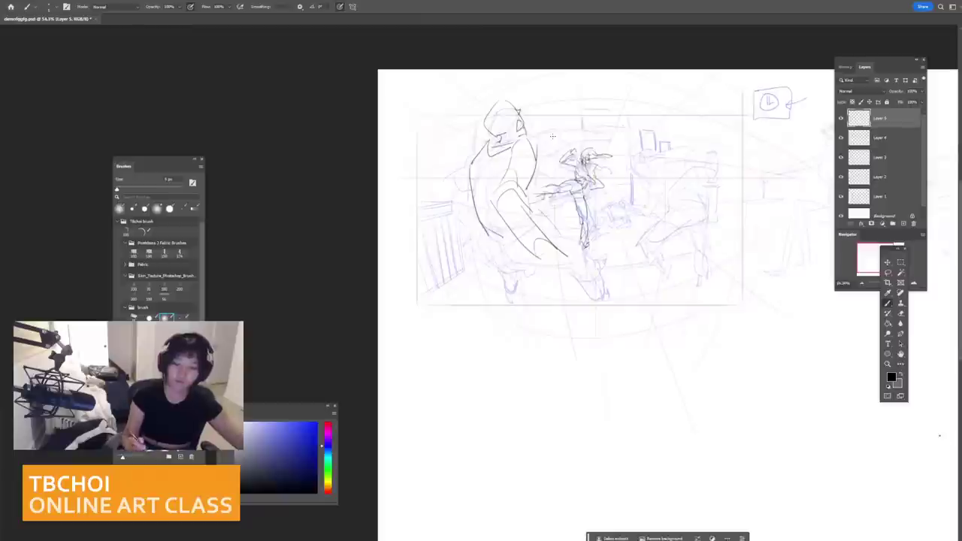
key(ctrl+z)
Step: Draw the large foreground figure's inner torso line and the outer upper arm dropping from the shoulder
drag(516, 161, 501, 193)
drag(483, 145, 465, 181)
key(ctrl+z)
key(ctrl+z)
Step: Erase the large figure's back contour and overlapping torso lines below the shoulders with an enlarged eraser
mouse_move(715, 189)
mouse_down()
mouse_move(687, 193)
mouse_move(716, 203)
mouse_up()
key(bracketright)
key(bracketright)
key(bracketright)
key(bracketright)
key(bracketright)
key(bracketright)
key(bracketright)
key(e)
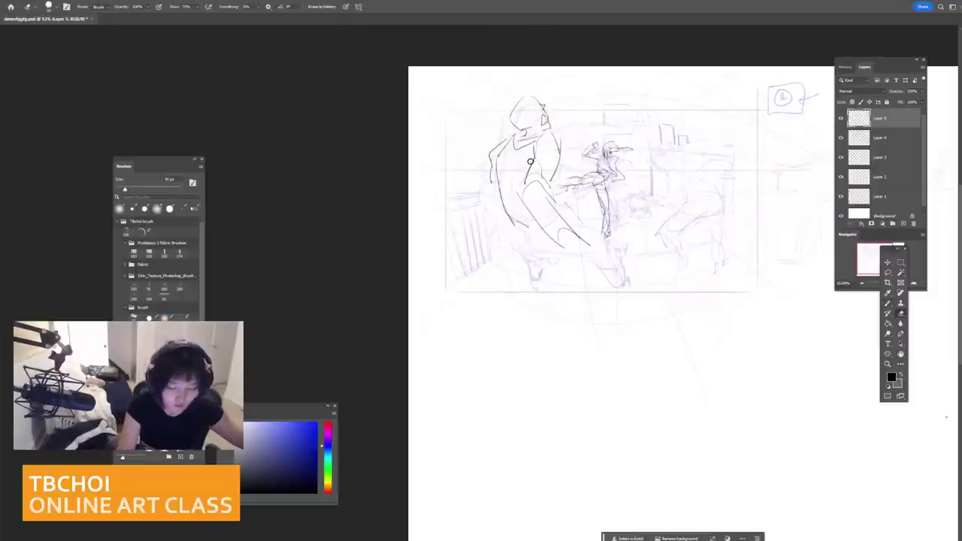
mouse_move(529, 159)
mouse_down()
mouse_move(509, 191)
mouse_move(521, 230)
mouse_move(536, 154)
mouse_move(519, 185)
mouse_move(547, 157)
mouse_move(554, 177)
mouse_move(553, 148)
mouse_move(493, 192)
mouse_move(530, 167)
mouse_move(517, 189)
mouse_move(525, 166)
mouse_move(518, 182)
mouse_move(534, 182)
mouse_move(558, 159)
mouse_up()
Step: Redraw the large figure's side contour from the neck down to the hip with a thin brush
key(b)
key([)
key([)
key(ctrl+z)
key(ctrl+z)
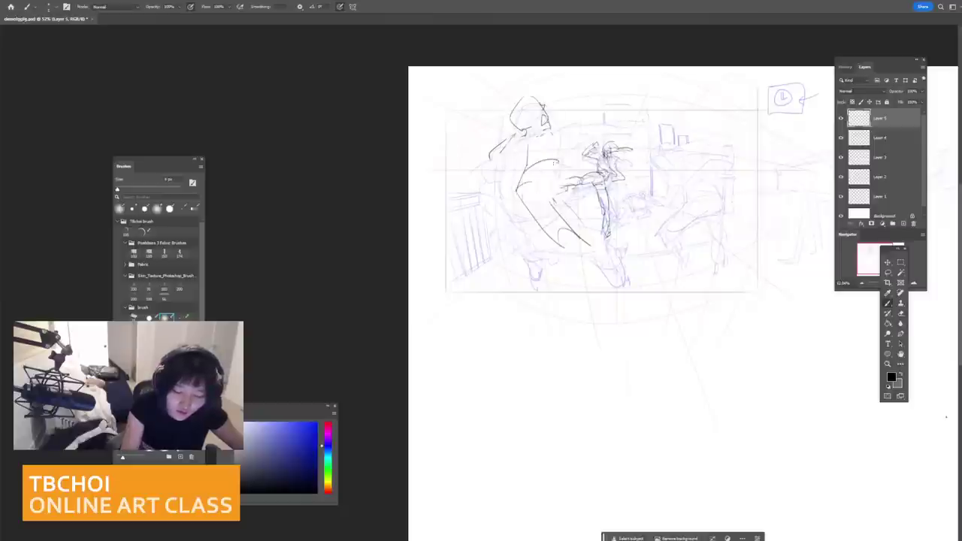
key(ctrl+z)
key(ctrl+z)
key(ctrl+z)
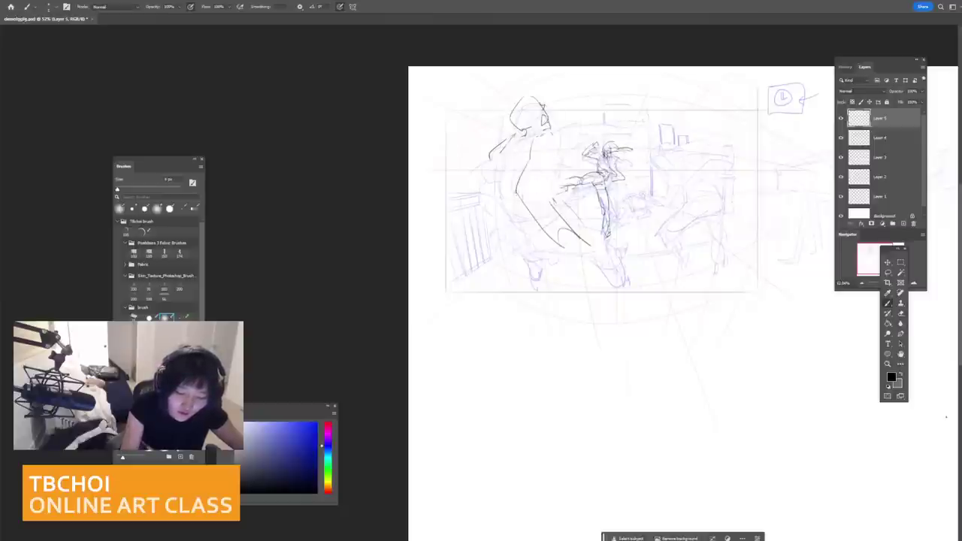
key(ctrl+z)
Step: Draw the large figure's front torso edge from the shoulder to the waist and along the thigh
mouse_move(557, 140)
mouse_down()
mouse_move(562, 159)
mouse_move(547, 185)
mouse_up()
drag(564, 152, 551, 174)
key(ctrl+z)
key(ctrl+z)
key(ctrl+z)
mouse_move(556, 136)
mouse_down()
mouse_move(562, 160)
mouse_move(546, 189)
mouse_move(539, 181)
mouse_move(553, 203)
mouse_move(583, 217)
mouse_move(556, 235)
mouse_up()
key(ctrl+z)
key(ctrl+z)
key(ctrl+z)
key(ctrl+z)
Step: Draw the large figure's lower leg and foot at the end of the angled thigh
mouse_move(549, 198)
mouse_down()
mouse_move(583, 219)
mouse_move(548, 240)
mouse_move(592, 248)
mouse_up()
mouse_move(568, 245)
mouse_down()
mouse_move(575, 257)
mouse_move(597, 252)
mouse_up()
key(ctrl+z)
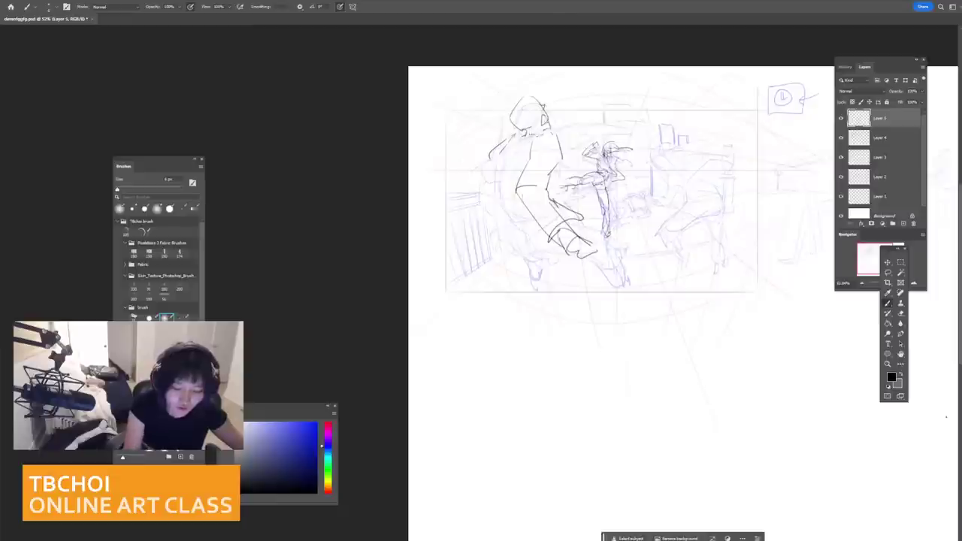
Step: Draw a larger head outline for the foreground figure, shifted toward the central figure
mouse_move(533, 96)
mouse_down()
mouse_move(570, 103)
mouse_move(567, 90)
mouse_move(570, 114)
mouse_up()
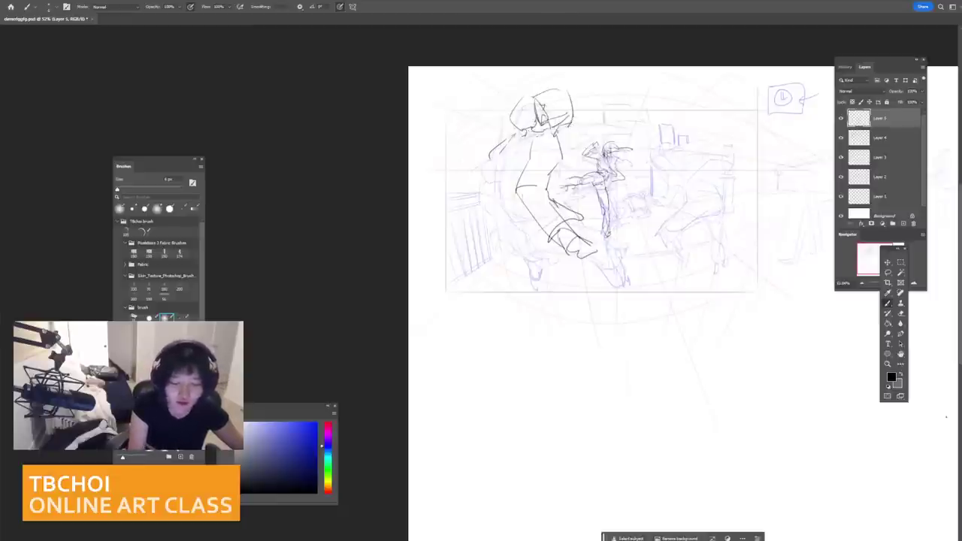
mouse_move(513, 136)
mouse_down()
mouse_move(535, 132)
mouse_move(486, 196)
mouse_up()
key(ctrl+z)
drag(504, 147, 502, 212)
key(ctrl+z)
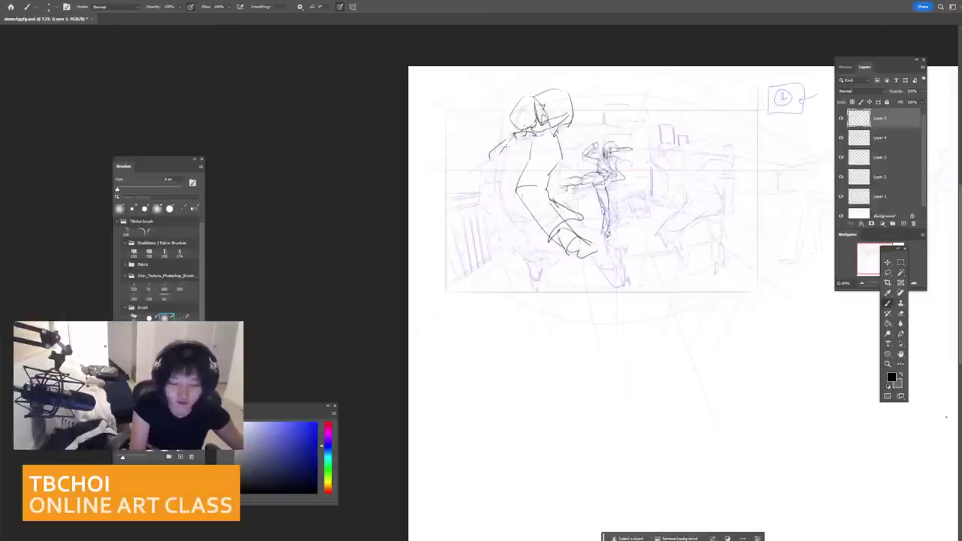
Step: Draw the foreground figure's curved outer back and the bent front contour between the shoulder and hip
drag(504, 153, 519, 221)
mouse_move(562, 173)
mouse_down()
mouse_move(579, 180)
mouse_move(560, 205)
mouse_up()
mouse_move(562, 143)
mouse_down()
mouse_move(571, 161)
mouse_move(561, 172)
mouse_up()
key(ctrl+z)
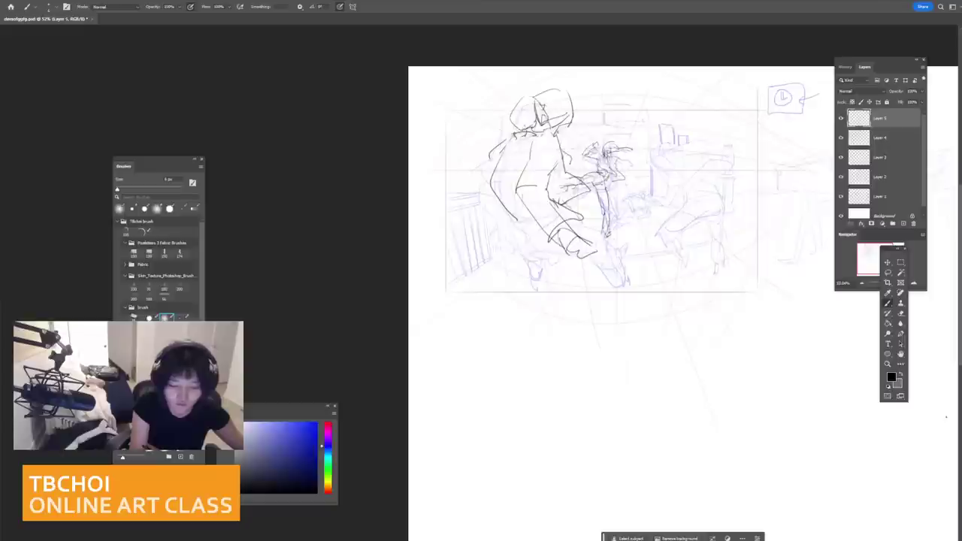
mouse_move(557, 138)
mouse_down()
mouse_move(564, 169)
mouse_move(552, 164)
mouse_move(547, 191)
mouse_move(522, 183)
mouse_move(517, 191)
mouse_up()
key(ctrl+z)
key(ctrl+z)
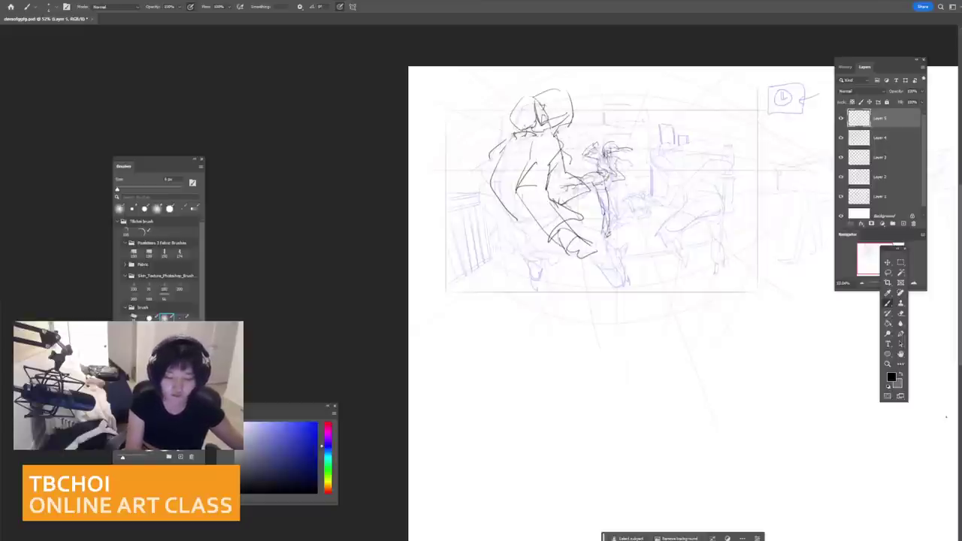
Step: Extend the foreground figure's leg into a longer shin with a pointed foot and strengthen the upper back contour
mouse_move(583, 236)
mouse_down()
mouse_move(620, 273)
mouse_move(623, 247)
mouse_move(618, 256)
mouse_move(616, 265)
mouse_move(636, 239)
mouse_up()
key(ctrl+z)
key(ctrl+z)
key(ctrl+z)
drag(621, 253, 637, 248)
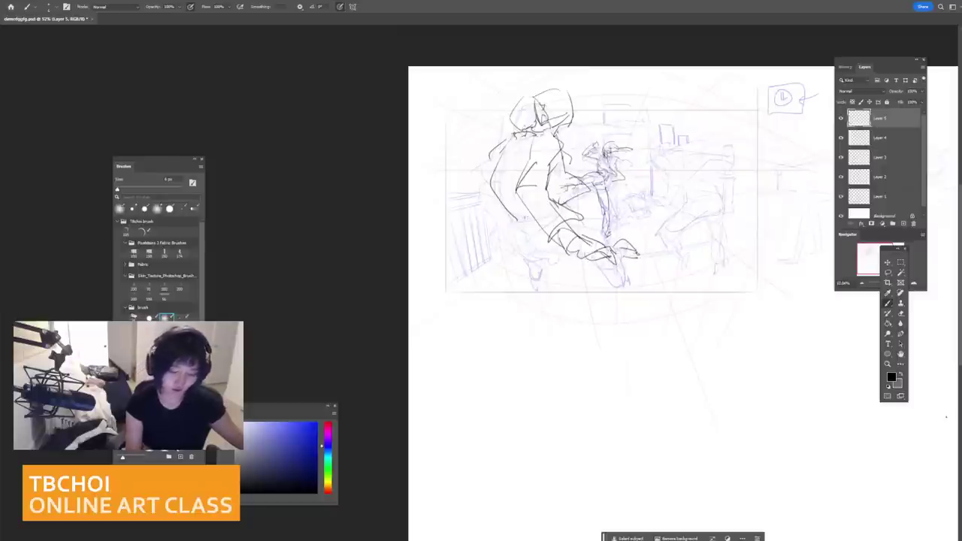
drag(509, 141, 494, 179)
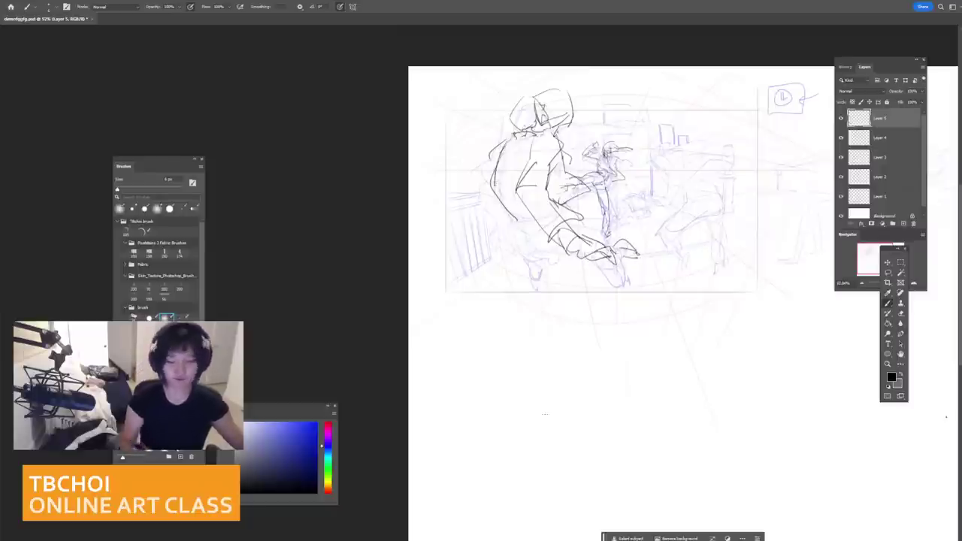
Step: Fade the old head outline and neck lines of the foreground figure with a large soft eraser
mouse_move(640, 185)
ctrl+mouse_down()
mouse_move(678, 185)
mouse_move(650, 207)
ctrl+mouse_up()
key(bracketright)
key(bracketright)
key(bracketright)
key(bracketright)
key(bracketright)
key(bracketright)
key(bracketright)
key(bracketright)
key(bracketright)
key(bracketright)
key(bracketright)
key(bracketright)
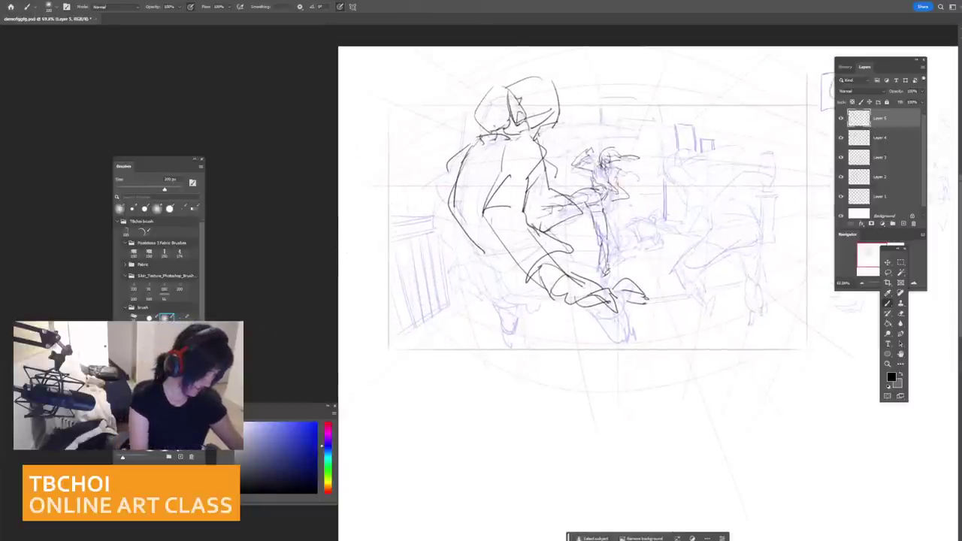
key(e)
mouse_move(496, 124)
mouse_down()
mouse_move(481, 98)
mouse_move(512, 150)
mouse_up()
Step: Return to the thin sketching brush, adjust its size and draw the foreground figure's ear and neck lines
key(b)
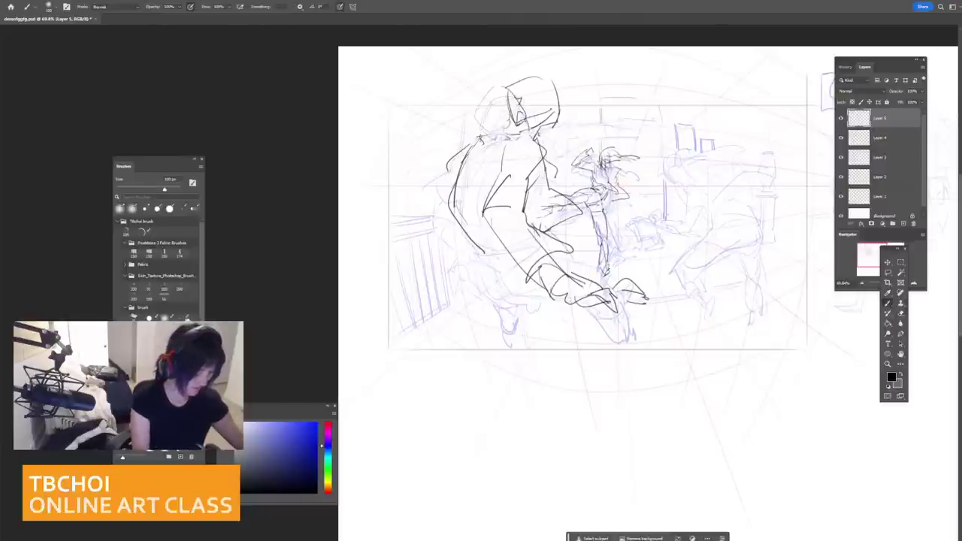
click(169, 209)
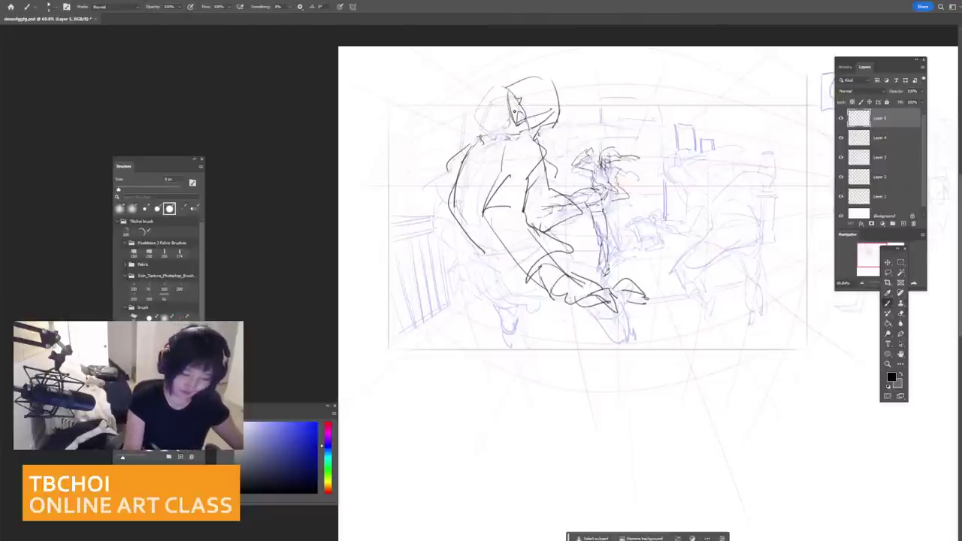
key(ctrl+z)
click(144, 209)
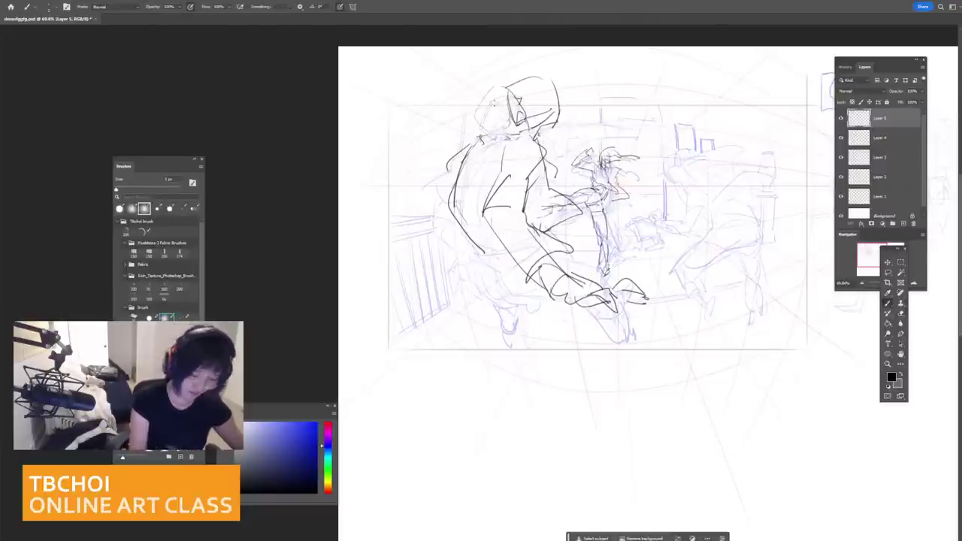
key(bracketright)
key(bracketright)
key(bracketright)
key(bracketright)
key(bracketright)
key(bracketright)
key(bracketright)
drag(508, 95, 518, 125)
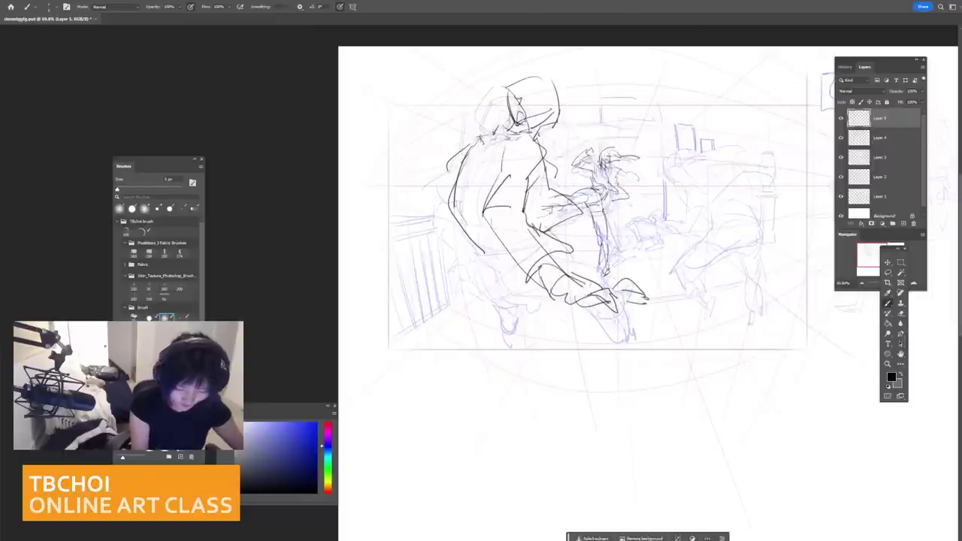
Step: Draw the foreground figure's collar line, the raised far arm and an inner contour down the back
drag(478, 142, 537, 135)
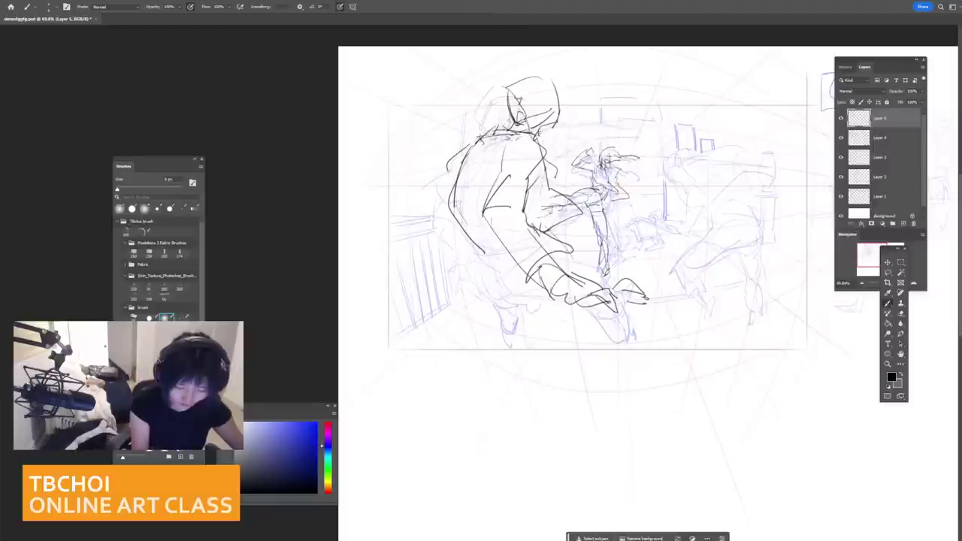
drag(546, 144, 590, 131)
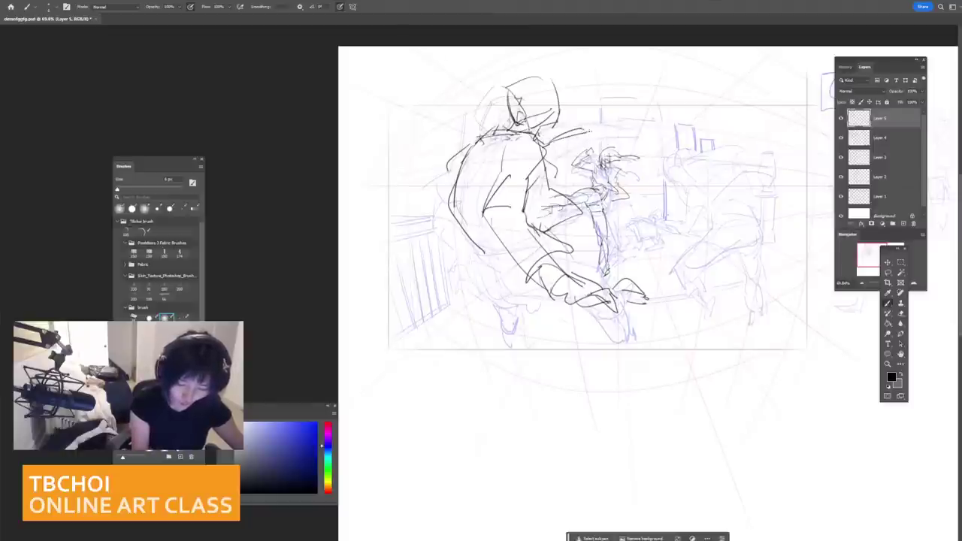
mouse_move(470, 165)
mouse_down()
mouse_move(467, 209)
mouse_move(496, 244)
mouse_up()
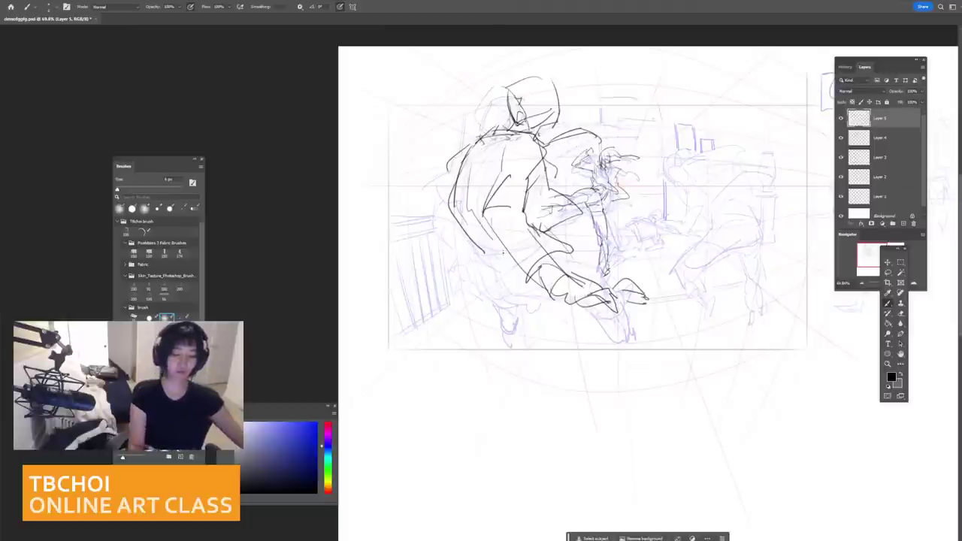
Step: Draw the curved raised shape beside the foreground figure's neck, rising from the near shoulder
mouse_move(480, 133)
mouse_down()
mouse_move(464, 154)
mouse_move(506, 113)
mouse_move(514, 130)
mouse_move(508, 124)
mouse_up()
key(ctrl+z)
key(ctrl+z)
key(ctrl+z)
key(ctrl+z)
key(ctrl+z)
key(ctrl+z)
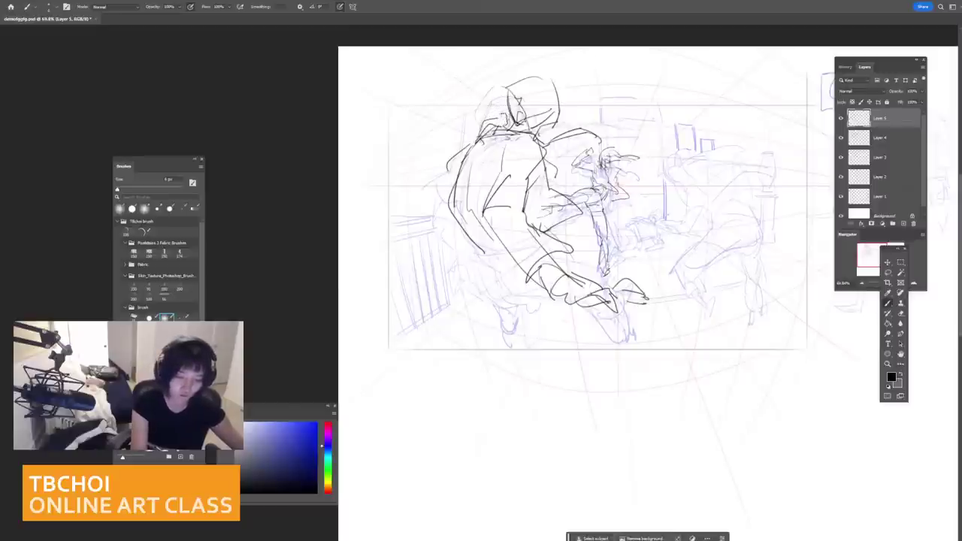
Step: Fade the inner head lines and near-shoulder lines of the foreground figure with a large soft eraser
scroll(593, 151, down, 2)
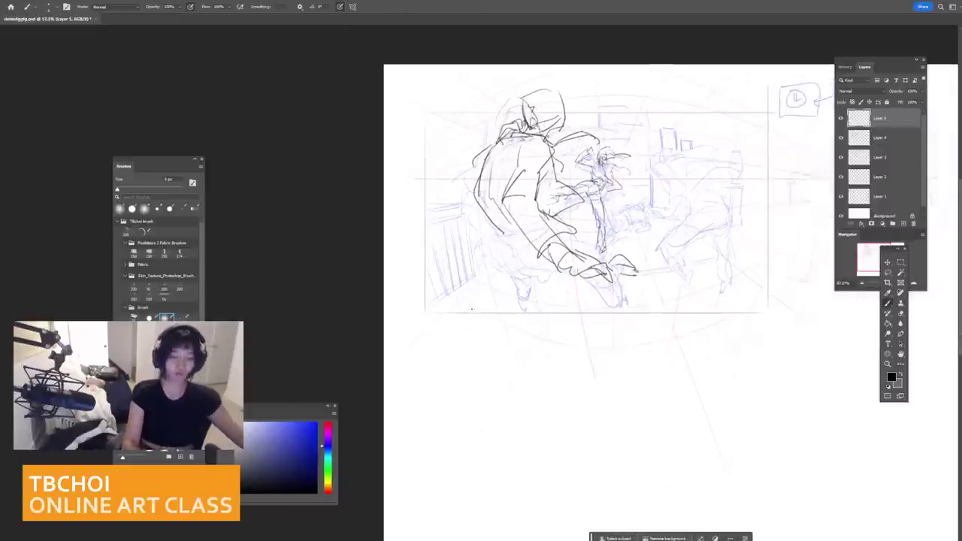
scroll(568, 90, up, 2)
key(])
key(])
key(e)
mouse_move(458, 176)
mouse_down()
mouse_move(438, 208)
mouse_move(448, 201)
mouse_up()
mouse_move(526, 112)
mouse_down()
mouse_move(518, 154)
mouse_move(551, 116)
mouse_up()
scroll(550, 118, up, 3)
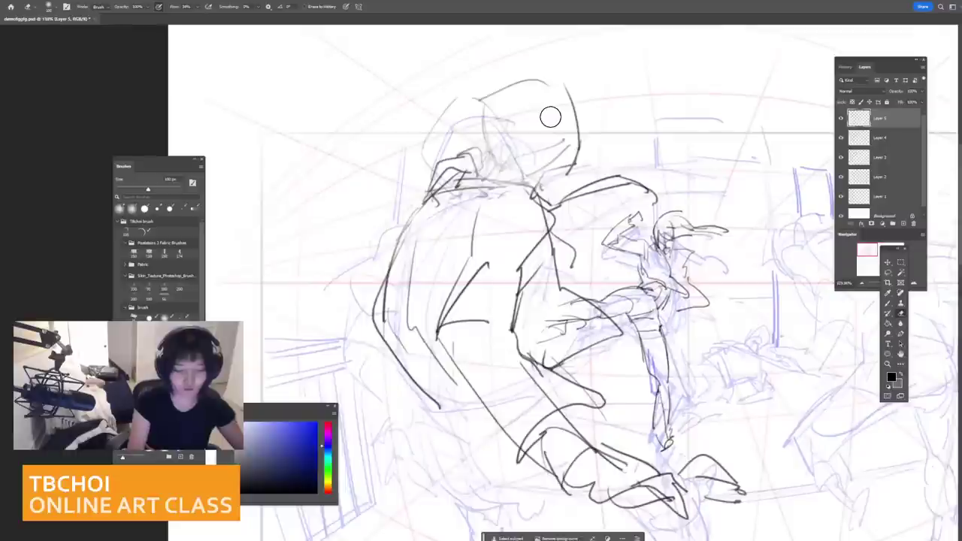
Step: Return to the thin sketching brush and redraw the hairline and cheek mark inside the foreground figure's head
key(b)
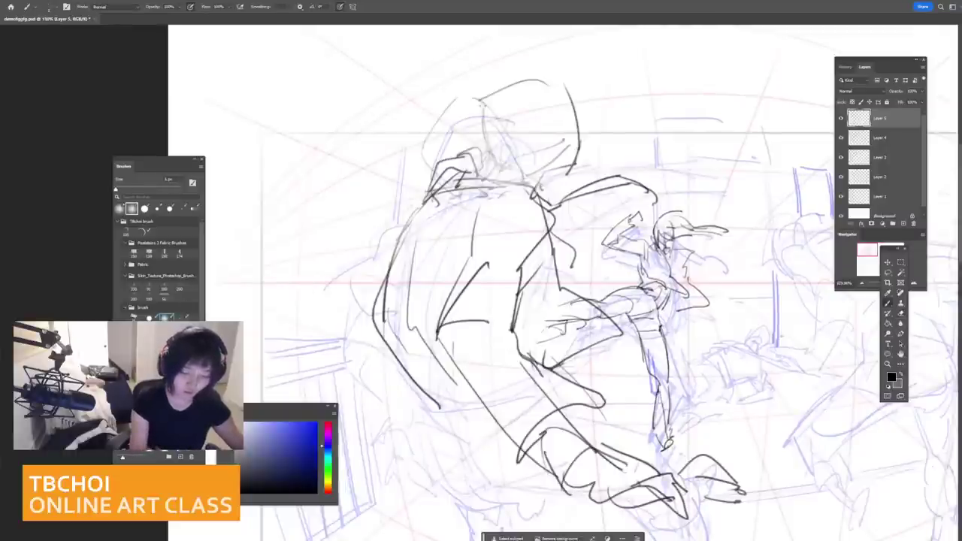
key(ctrl+z)
mouse_move(484, 110)
mouse_down()
mouse_move(494, 172)
mouse_move(532, 163)
mouse_up()
key(ctrl+z)
key(ctrl+z)
key(])
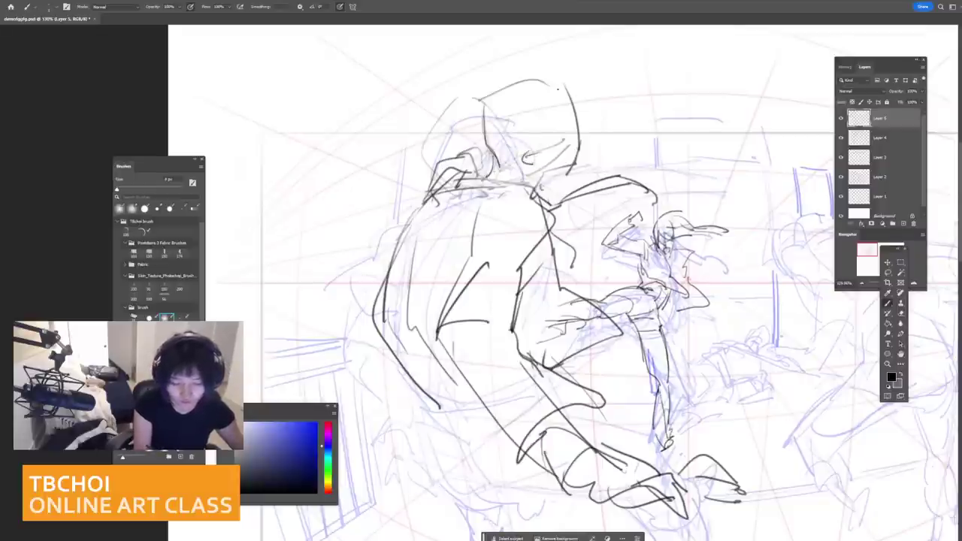
Step: Draw the foreground figure's face edge and jaw down to the neck, with small marks just in front of the face
mouse_move(542, 81)
mouse_down()
mouse_move(568, 115)
mouse_move(564, 98)
mouse_move(584, 111)
mouse_up()
key(ctrl+z)
key(ctrl+z)
key(ctrl+z)
key(ctrl+z)
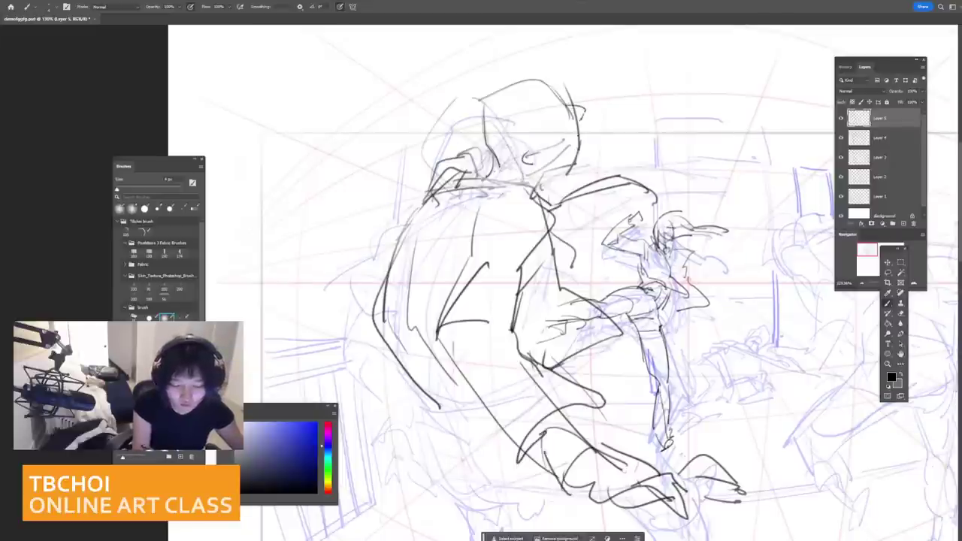
key(ctrl+z)
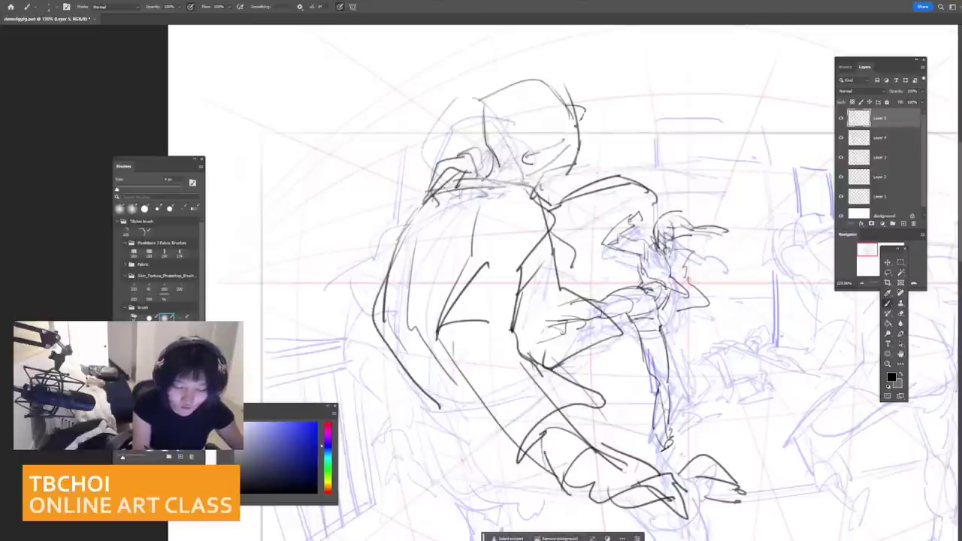
key(ctrl+z)
mouse_move(566, 91)
mouse_down()
mouse_move(574, 121)
mouse_move(569, 138)
mouse_move(579, 145)
mouse_move(576, 131)
mouse_move(570, 170)
mouse_move(541, 174)
mouse_up()
drag(548, 170, 537, 191)
drag(590, 140, 588, 159)
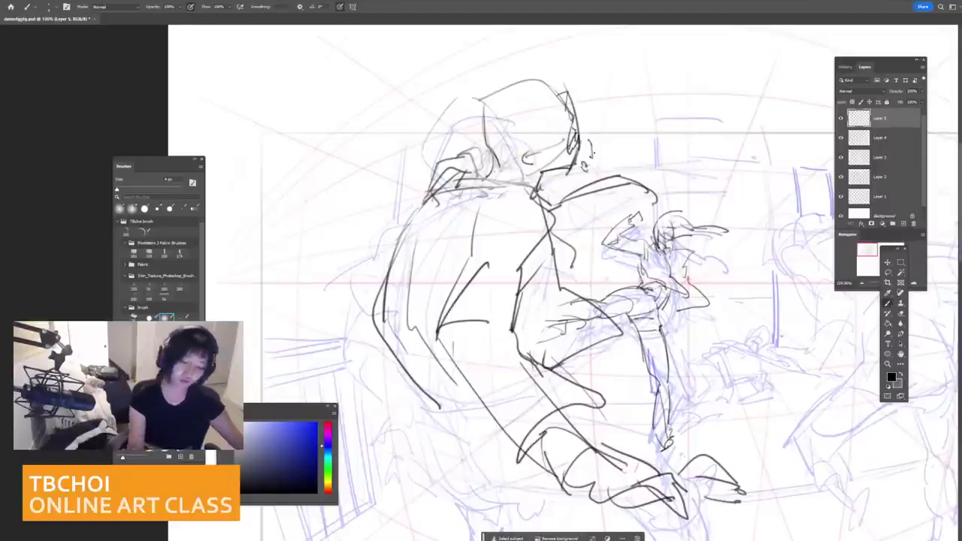
Step: Add collar strokes below the foreground figure's jaw, where the neck meets the far shoulder
scroll(593, 154, down, 3)
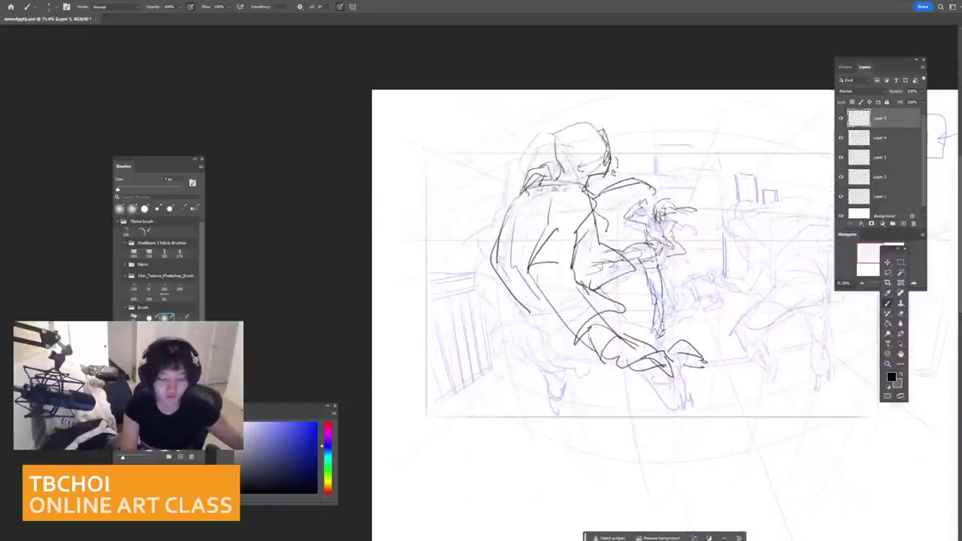
mouse_move(583, 173)
mouse_down()
mouse_move(548, 182)
mouse_move(587, 204)
mouse_move(602, 185)
mouse_up()
key(ctrl+z)
key(ctrl+z)
key(ctrl+z)
key(ctrl+z)
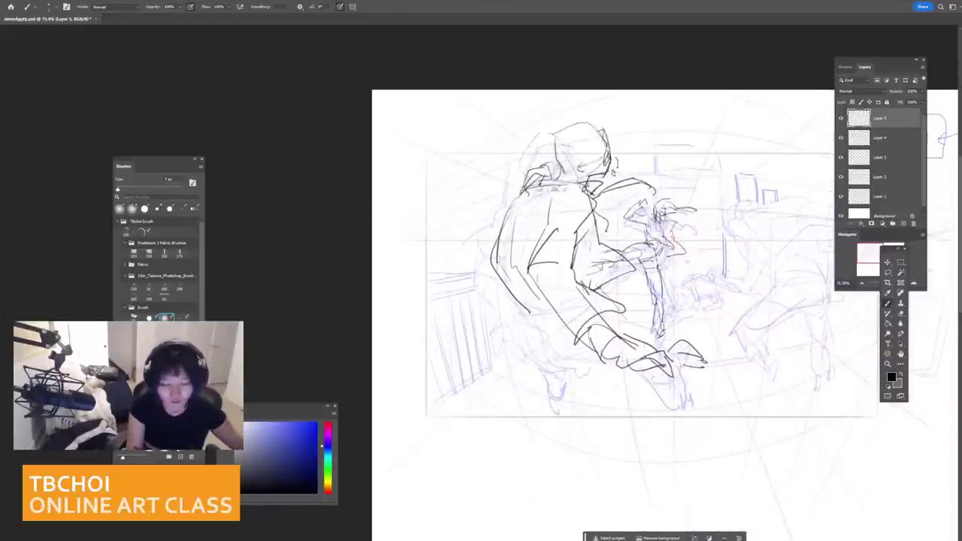
Step: Fade the foreground figure's outer back contour, near shoulder and collar lines with an enlarged soft eraser
key(bracketright)
key(bracketright)
key(bracketright)
key(bracketright)
key(bracketright)
key(bracketright)
key(e)
mouse_move(513, 206)
mouse_down()
mouse_move(487, 226)
mouse_move(510, 204)
mouse_move(494, 301)
mouse_up()
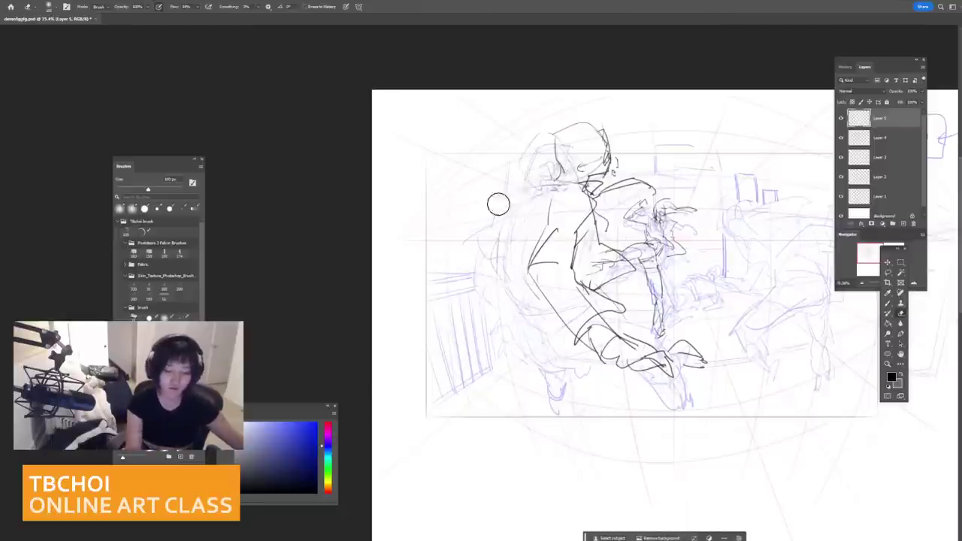
Step: Return to the sketching brush at a smaller size and redraw the collar line across the base of the neck
key(b)
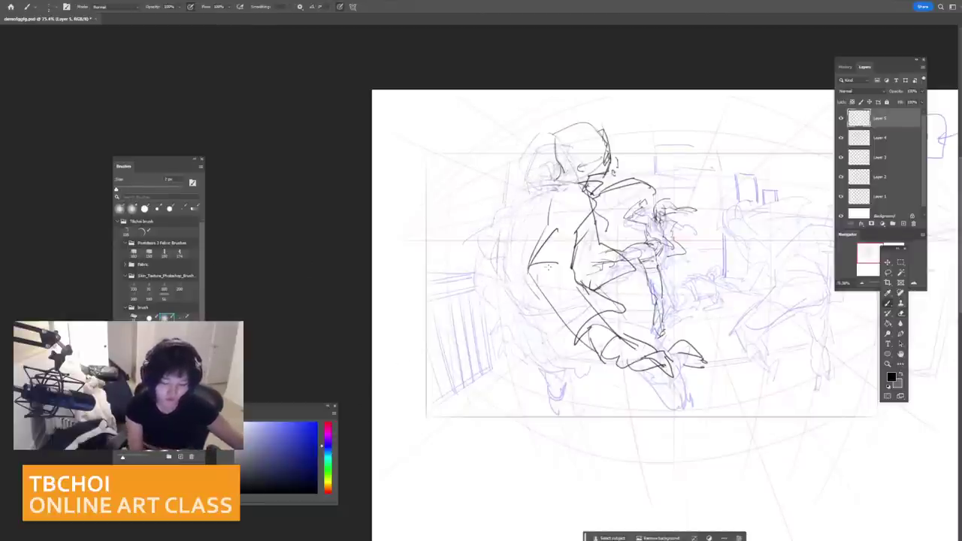
key(ctrl+z)
key([)
drag(534, 182, 581, 179)
key(ctrl+z)
key(ctrl+z)
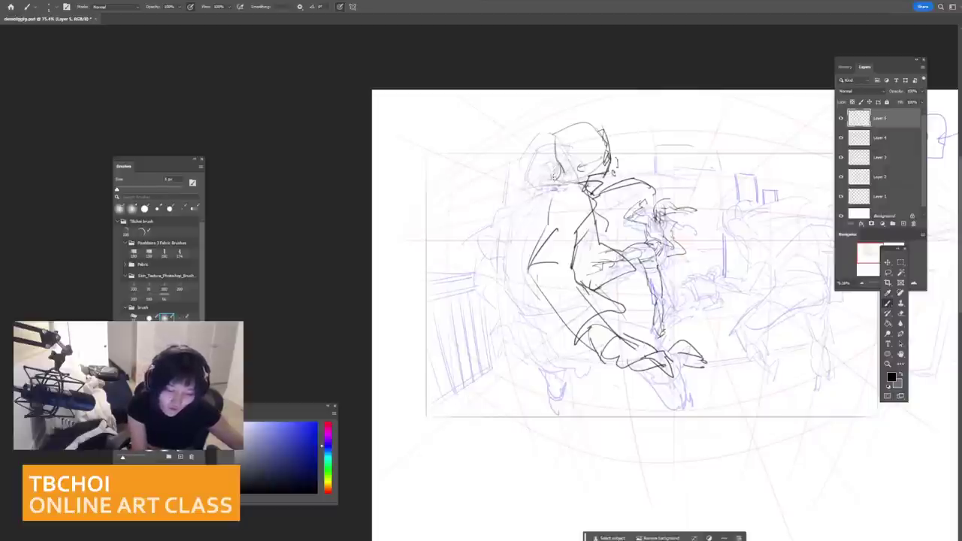
key(ctrl+z)
Step: Draw a narrower near shoulder, the outer back contour down to the waist and the inner jacket line
mouse_move(553, 175)
mouse_down()
mouse_move(590, 183)
mouse_move(508, 209)
mouse_move(521, 244)
mouse_move(538, 246)
mouse_up()
key(ctrl+z)
key(ctrl+z)
mouse_move(515, 215)
mouse_down()
mouse_move(520, 255)
mouse_move(531, 262)
mouse_up()
key(ctrl+z)
key(ctrl+z)
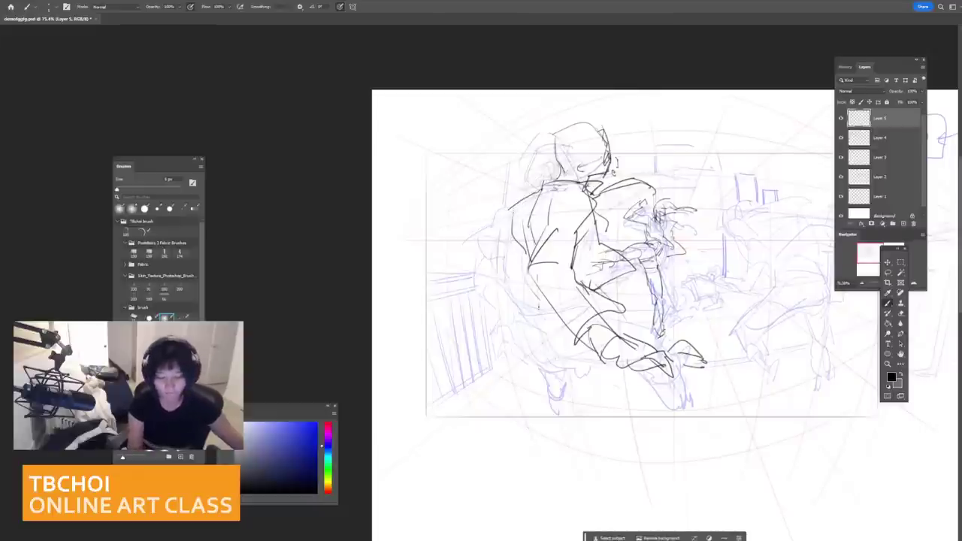
Step: Draw the foreground figure's seat and outer thigh contour, running from the waist down toward the extended leg
drag(535, 305, 552, 345)
key(ctrl+z)
mouse_move(535, 284)
mouse_down()
mouse_move(536, 301)
mouse_move(576, 343)
mouse_up()
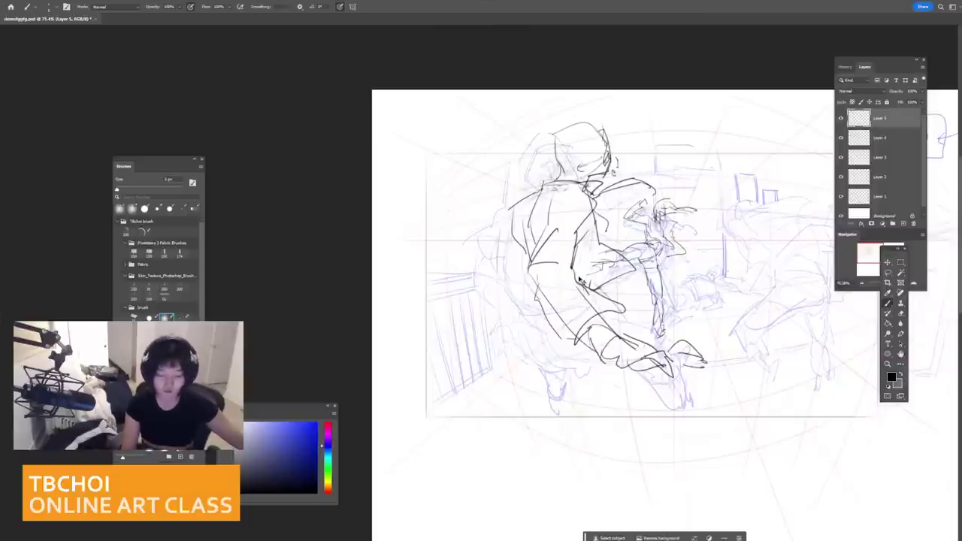
key(ctrl+z)
drag(536, 301, 584, 382)
key(ctrl+z)
key(ctrl+z)
key(ctrl+z)
key(ctrl+z)
drag(555, 323, 544, 348)
key(ctrl+z)
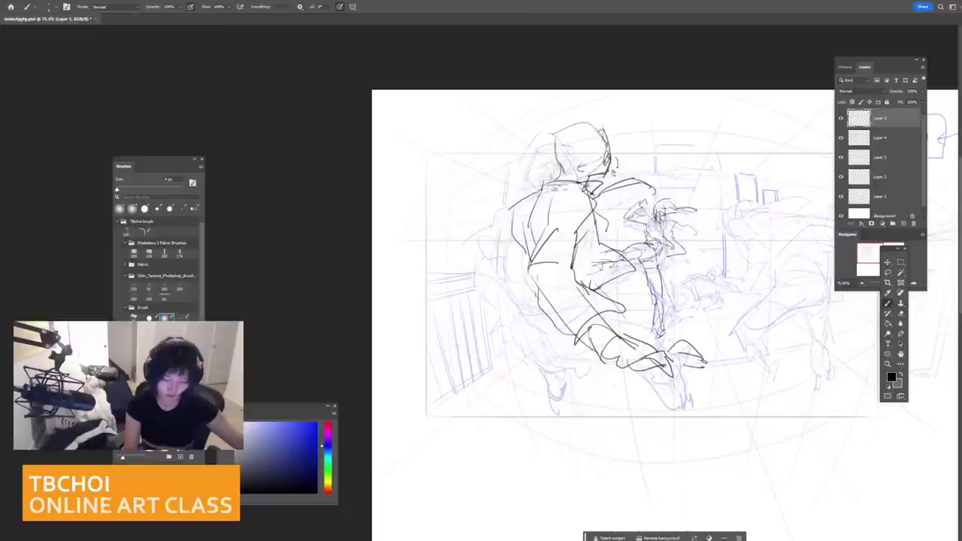
key(ctrl+z)
mouse_move(531, 287)
mouse_down()
mouse_move(524, 317)
mouse_move(564, 340)
mouse_up()
key(ctrl+z)
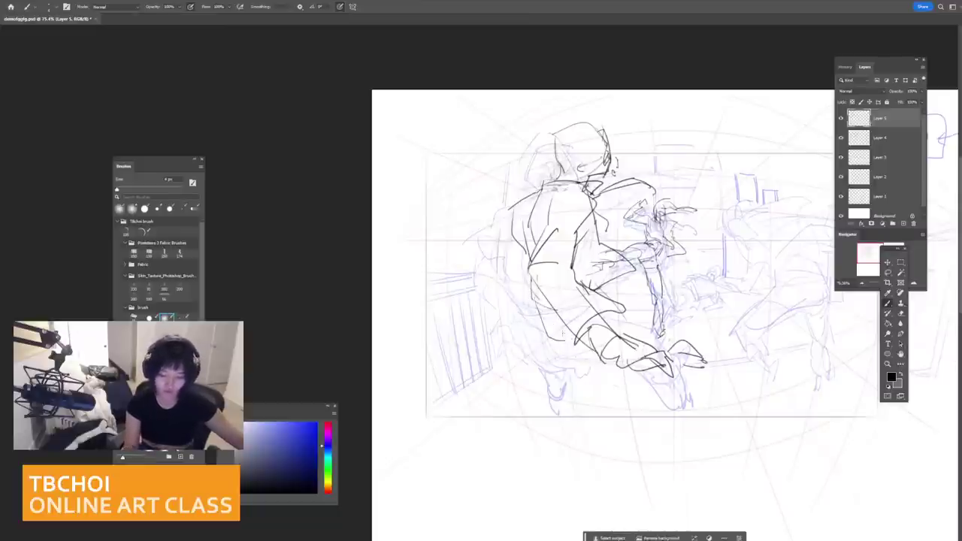
mouse_move(535, 301)
mouse_down()
mouse_move(590, 365)
mouse_move(598, 397)
mouse_up()
key(ctrl+z)
key(ctrl+z)
key(ctrl+z)
key(ctrl+z)
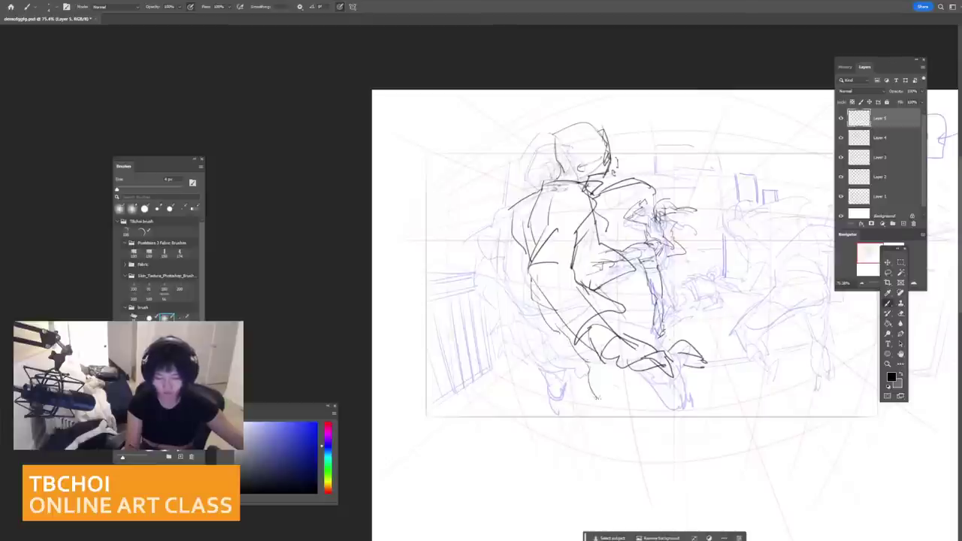
key(ctrl+z)
key(ctrl+z)
key(ctrl+z)
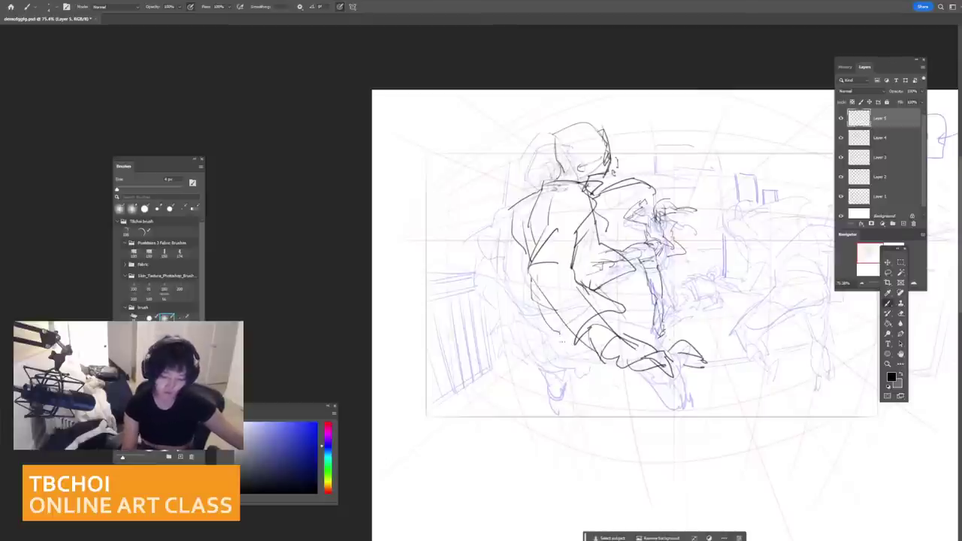
drag(615, 290, 623, 320)
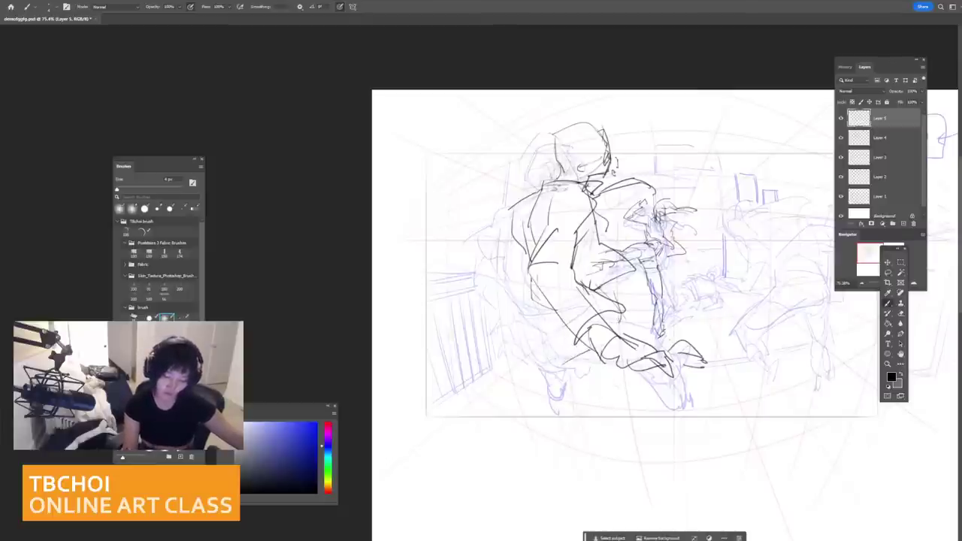
key(ctrl+z)
key(ctrl+z)
drag(541, 305, 552, 347)
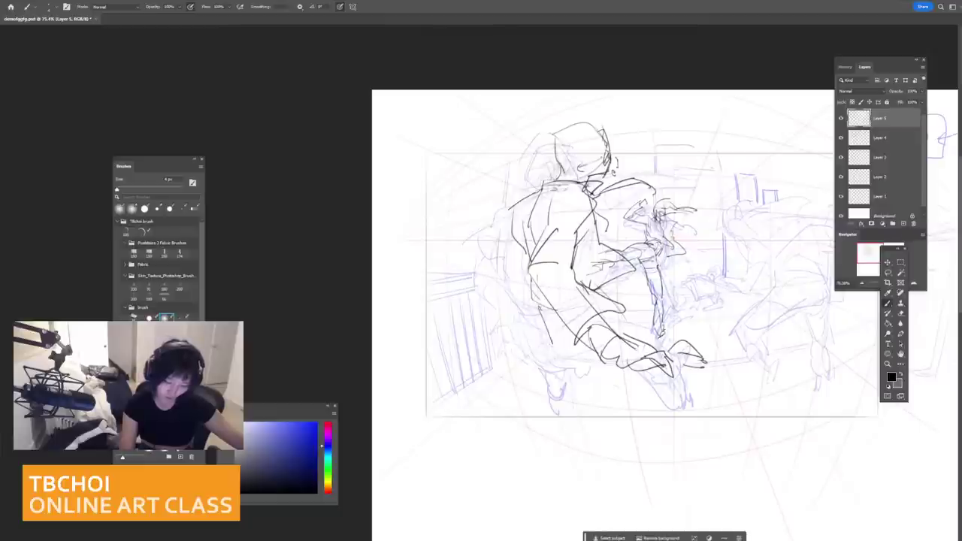
key(ctrl+z)
key(ctrl+z)
Step: Rework the foreground figure's seat contour so it curves under the hip toward the extended leg
mouse_move(539, 307)
mouse_down()
mouse_move(542, 331)
mouse_move(546, 324)
mouse_up()
mouse_move(545, 323)
mouse_down()
mouse_move(567, 326)
mouse_move(562, 366)
mouse_up()
key(ctrl+z)
mouse_move(549, 326)
mouse_down()
mouse_move(573, 359)
mouse_move(592, 353)
mouse_up()
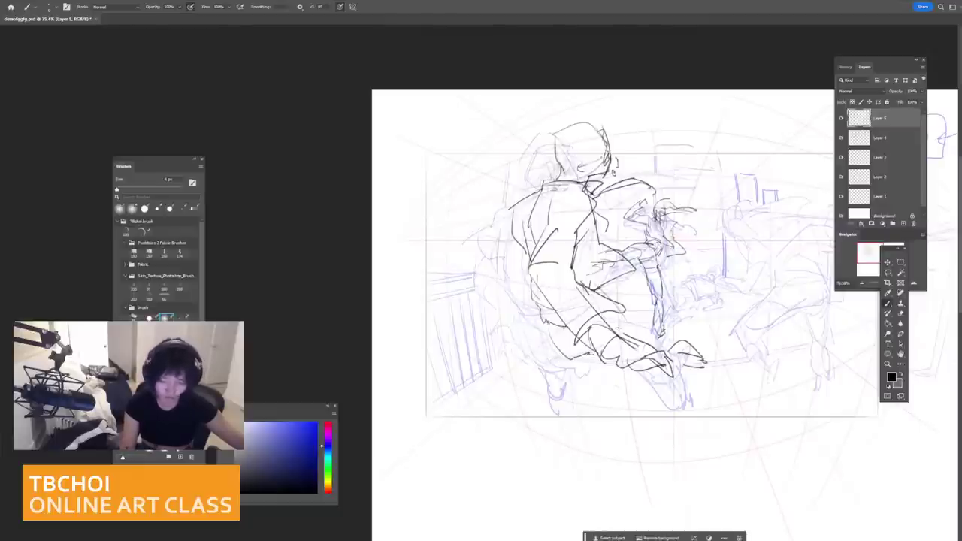
drag(613, 284, 635, 335)
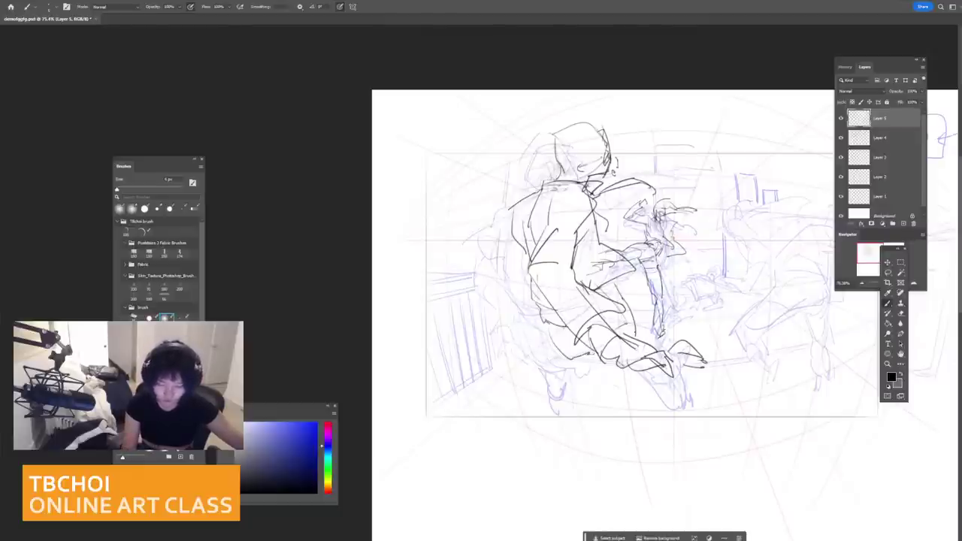
key(ctrl+z)
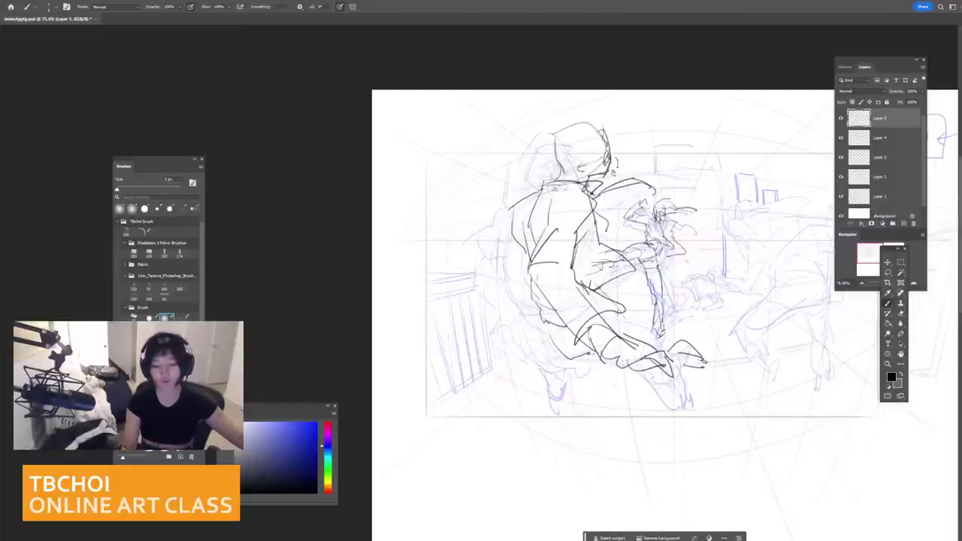
key(ctrl+z)
Step: Add a curved contour along the foreground figure's extended leg, between the jacket hem and the lower leg
mouse_move(612, 311)
mouse_down()
mouse_move(627, 339)
mouse_move(641, 339)
mouse_up()
key(ctrl+z)
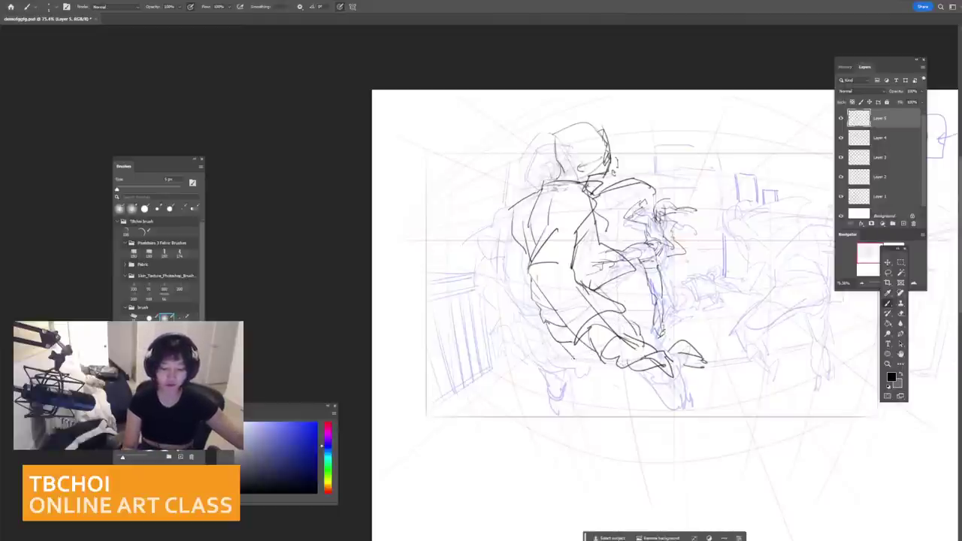
drag(559, 342, 597, 376)
key(ctrl+z)
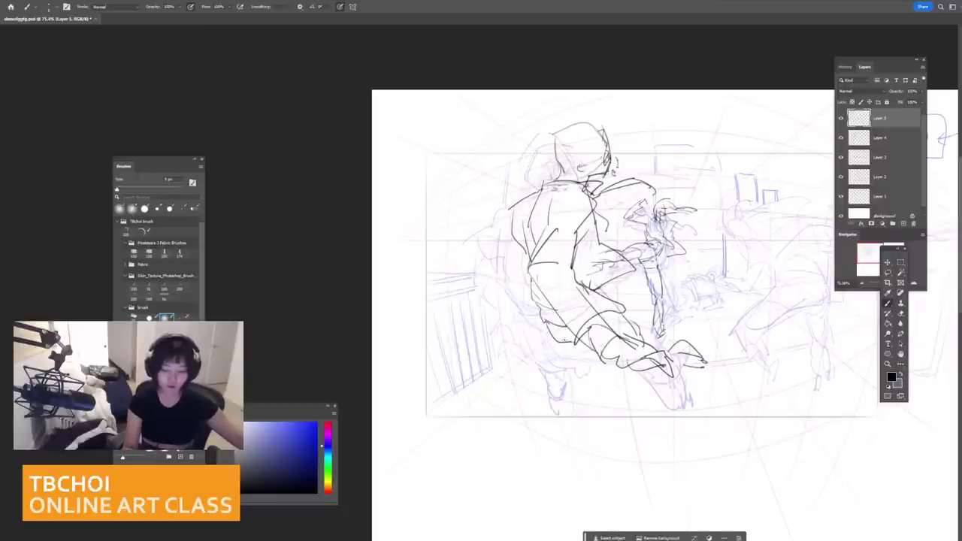
drag(565, 342, 605, 399)
key(ctrl+z)
mouse_move(562, 347)
mouse_down()
mouse_move(566, 372)
mouse_move(551, 366)
mouse_move(554, 400)
mouse_move(563, 393)
mouse_up()
key(ctrl+z)
key(ctrl+z)
key(ctrl+z)
key(ctrl+z)
key(ctrl+z)
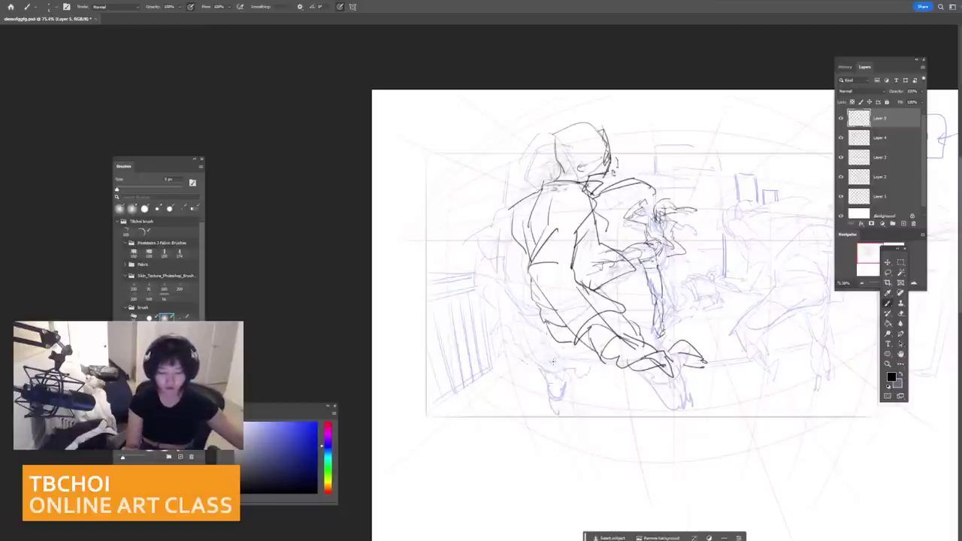
Step: Draw the foreground figure's second leg as a short bent form beneath the seat, ending in a foot
mouse_move(551, 346)
mouse_down()
mouse_move(577, 359)
mouse_move(569, 400)
mouse_up()
key(ctrl+z)
mouse_move(560, 365)
mouse_down()
mouse_move(578, 417)
mouse_move(585, 399)
mouse_move(566, 402)
mouse_move(578, 368)
mouse_up()
key(ctrl+z)
key(ctrl+z)
key(ctrl+z)
key(ctrl+z)
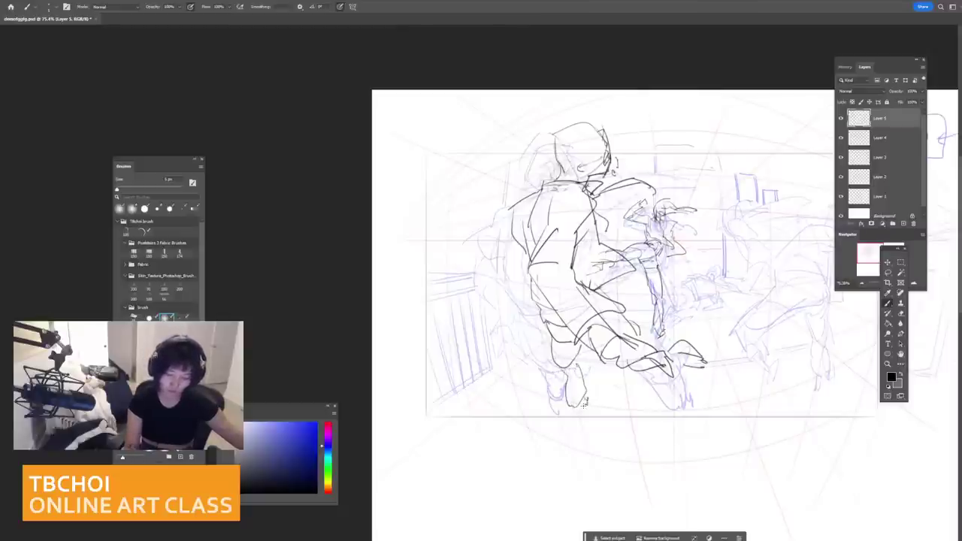
Step: Draw a short upper-arm contour dropping from the foreground figure's near shoulder
scroll(680, 314, down, 2)
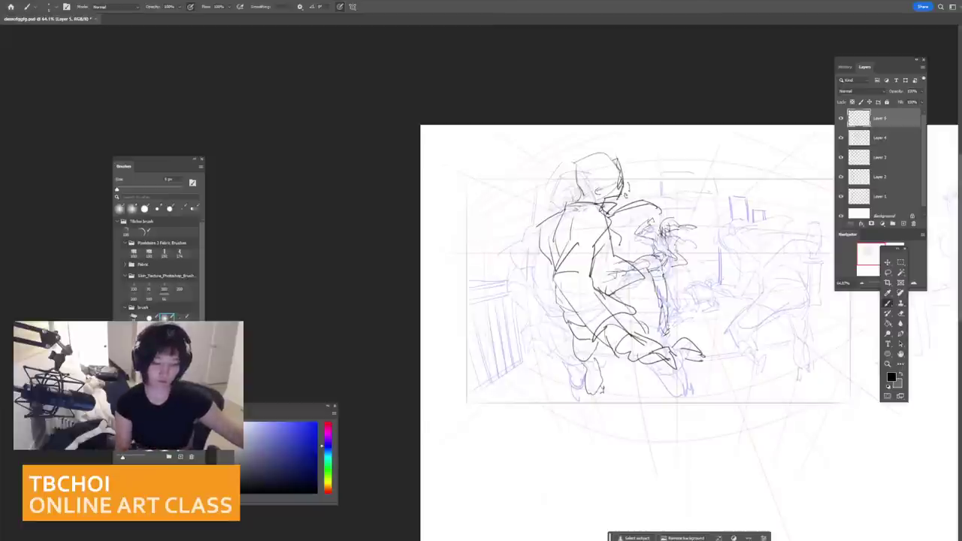
key(ctrl+z)
mouse_move(539, 228)
mouse_down()
mouse_move(522, 262)
mouse_move(493, 256)
mouse_up()
key(ctrl+z)
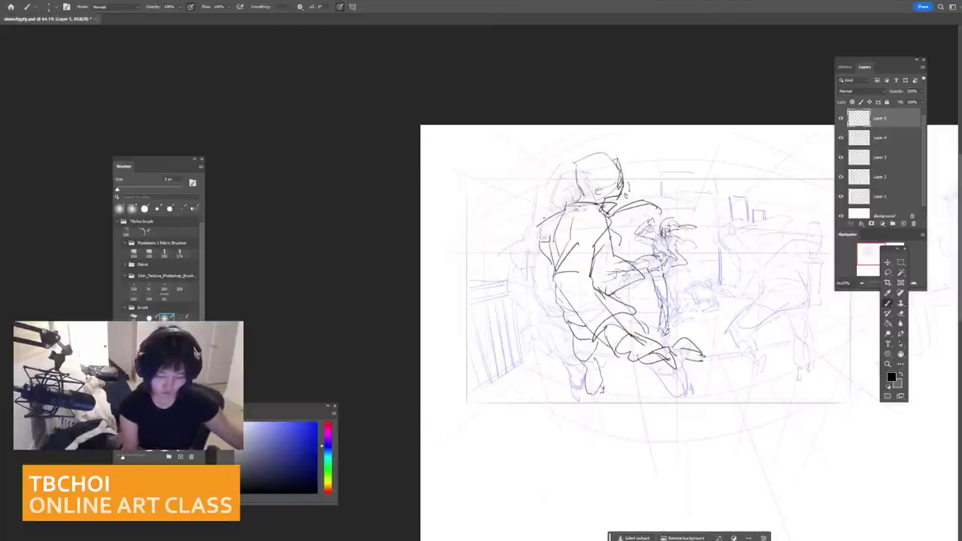
mouse_move(546, 218)
mouse_down()
mouse_move(534, 235)
mouse_move(532, 217)
mouse_move(541, 250)
mouse_up()
key(ctrl+z)
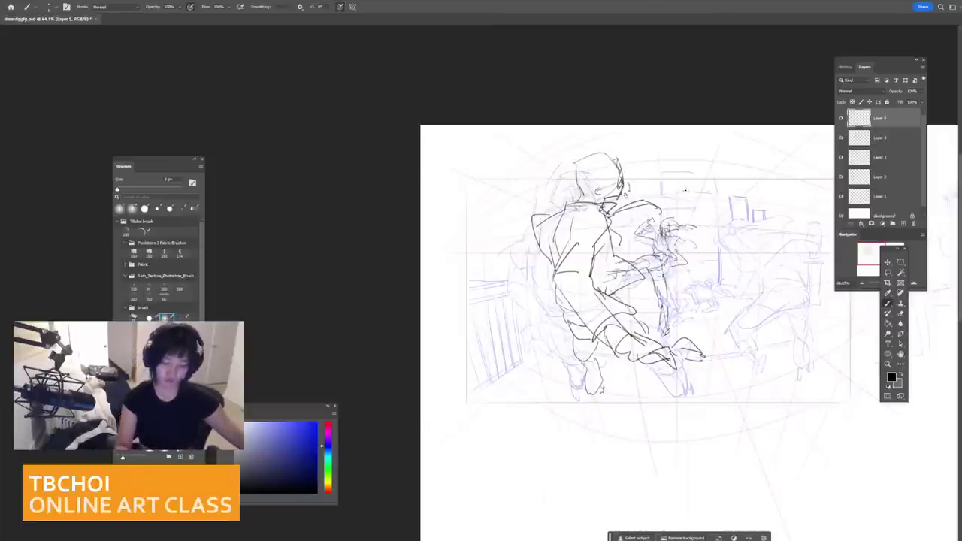
Step: Fade the foreground figure's seat, second leg, foot and upper-arm contour with an enlarged soft eraser
mouse_move(741, 323)
mouse_down()
mouse_move(710, 337)
mouse_move(635, 303)
mouse_move(677, 301)
mouse_up()
key(bracketright)
key(bracketright)
key(bracketright)
key(bracketright)
key(bracketright)
key(bracketright)
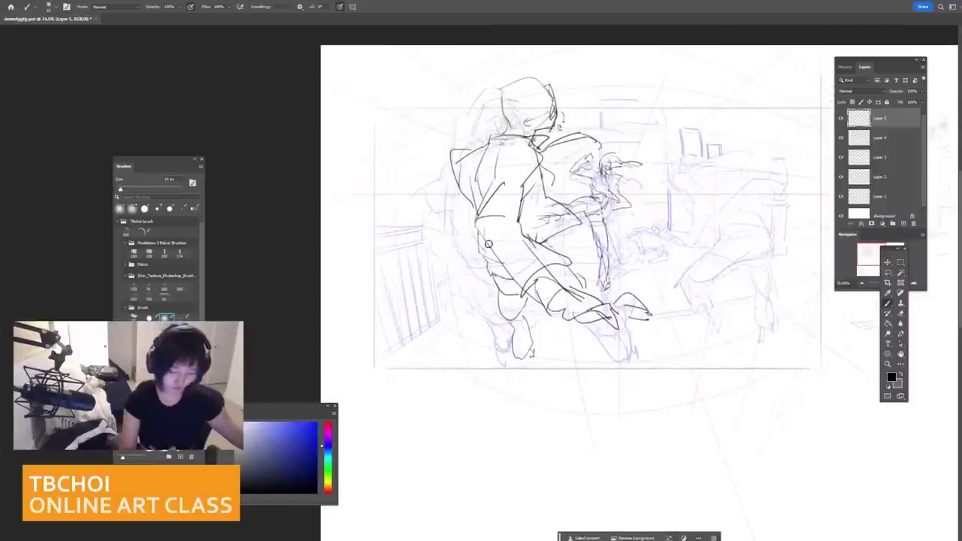
key(e)
key(bracketright)
key(bracketright)
key(bracketright)
key(bracketright)
key(bracketright)
mouse_move(480, 245)
mouse_down()
mouse_move(460, 224)
mouse_move(482, 263)
mouse_up()
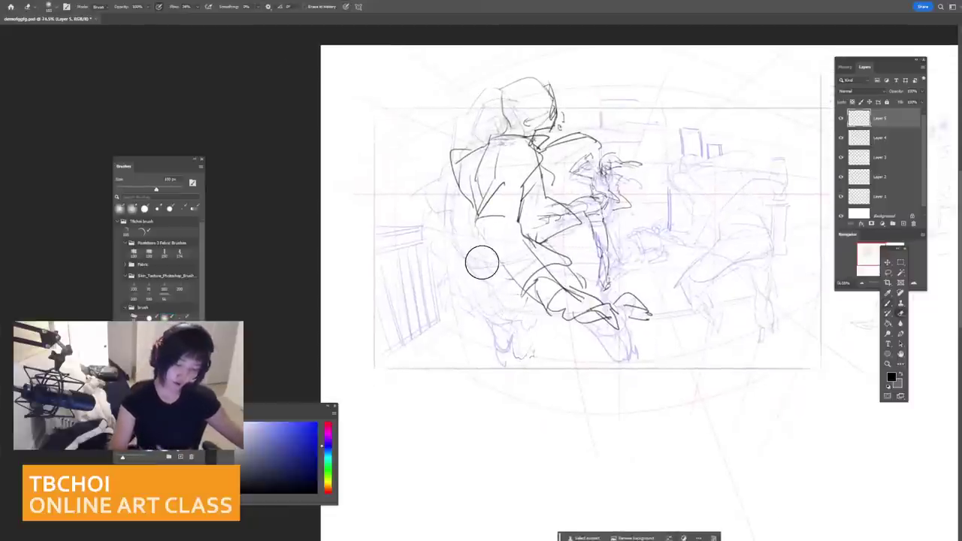
drag(455, 184, 466, 187)
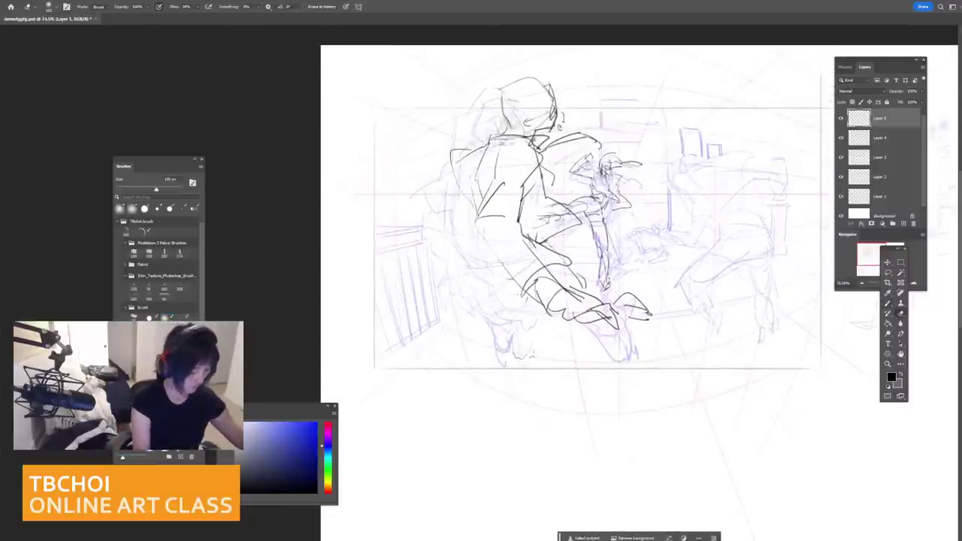
Step: Return to the thin sketching brush and draw a slanting contour from below the near shoulder to the waist
key(b)
click(166, 316)
mouse_move(454, 167)
mouse_down()
mouse_move(452, 222)
mouse_move(480, 263)
mouse_up()
key(ctrl+z)
mouse_move(453, 202)
mouse_down()
mouse_move(480, 260)
mouse_move(475, 244)
mouse_up()
key(ctrl+z)
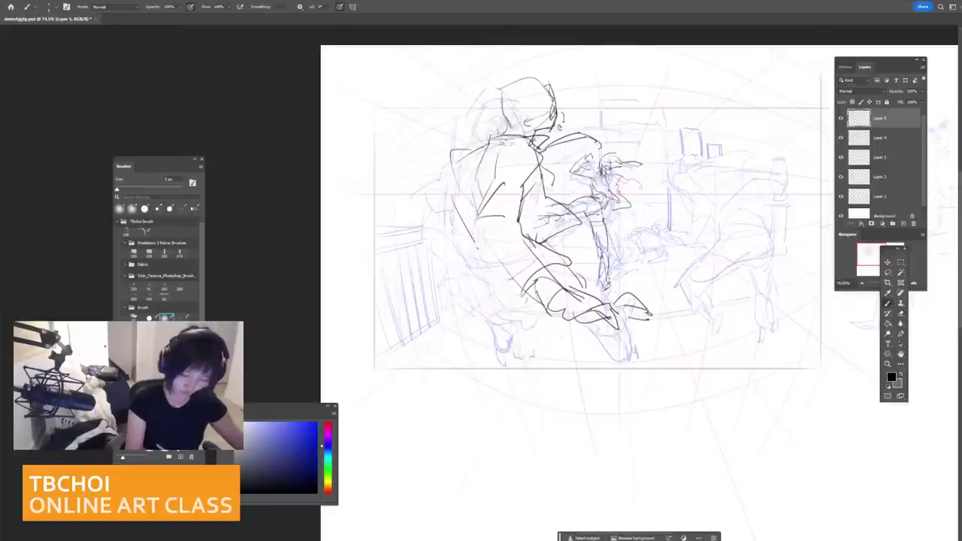
Step: Draw the foreground figure's near upper arm with curved contours hanging outside the back line
key(ctrl+z)
mouse_move(461, 162)
mouse_down()
mouse_move(449, 190)
mouse_move(455, 206)
mouse_up()
key(ctrl+z)
mouse_move(454, 156)
mouse_down()
mouse_move(441, 184)
mouse_move(457, 207)
mouse_up()
drag(461, 164, 454, 199)
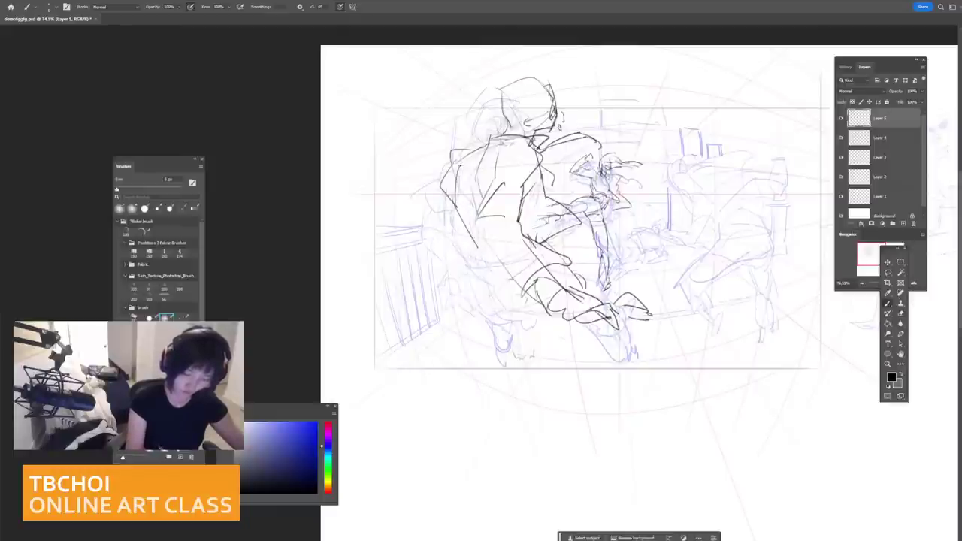
Step: Rework the foreground figure's near shoulder strokes and darken the collar line across the upper back
mouse_move(487, 143)
mouse_down()
mouse_move(456, 160)
mouse_move(455, 179)
mouse_up()
key(ctrl+z)
key(ctrl+z)
key(ctrl+z)
key(ctrl+z)
drag(460, 193, 477, 239)
key(ctrl+z)
mouse_move(472, 156)
mouse_down()
mouse_move(520, 142)
mouse_move(493, 141)
mouse_up()
drag(489, 136, 523, 140)
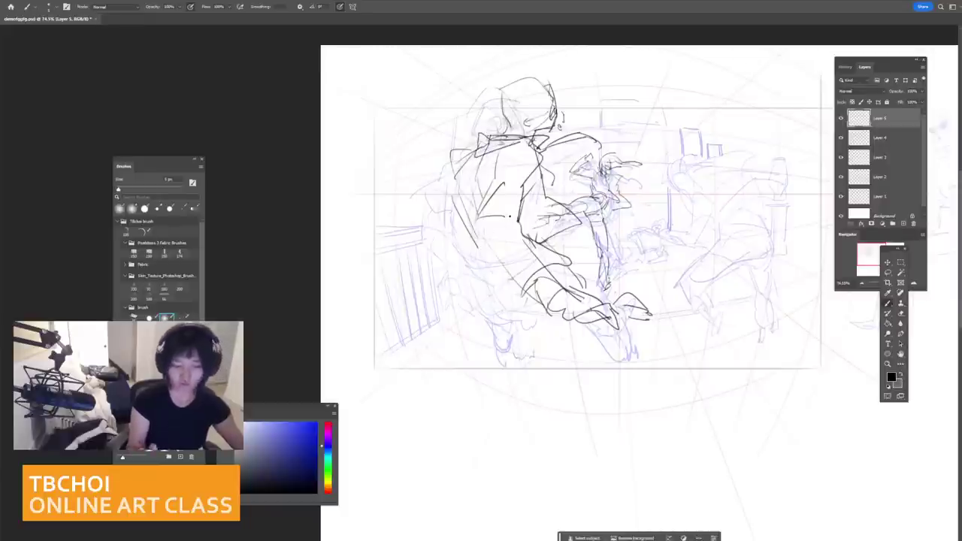
Step: Erase the foreground figure's near arm and draw a long curved back contour from the shoulder down to the seat
key(e)
drag(457, 172, 462, 242)
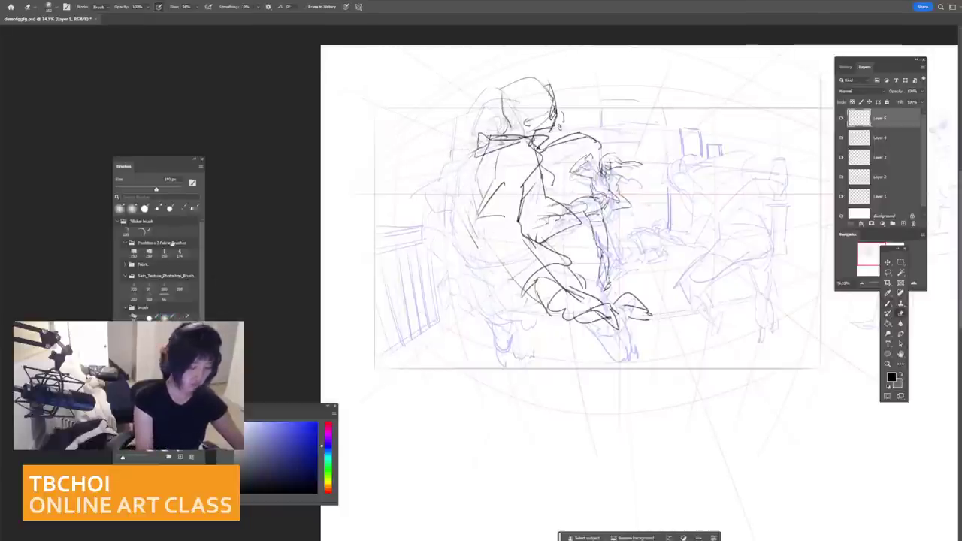
key(b)
drag(476, 143, 455, 220)
key(ctrl+z)
mouse_move(463, 160)
mouse_down()
mouse_move(452, 197)
mouse_move(481, 255)
mouse_move(504, 272)
mouse_move(501, 290)
mouse_move(540, 296)
mouse_up()
scroll(628, 235, down, 1)
key(ctrl+z)
key(ctrl+z)
Step: Draw the foreground figure's second leg from the seat to the ankle, ending in a short foot at the frame's lower edge
mouse_move(509, 266)
mouse_down()
mouse_move(555, 323)
mouse_move(536, 305)
mouse_move(568, 326)
mouse_move(577, 313)
mouse_move(567, 335)
mouse_up()
key(ctrl+z)
key(ctrl+z)
key(ctrl+z)
key(ctrl+z)
drag(525, 293, 570, 332)
key(ctrl+z)
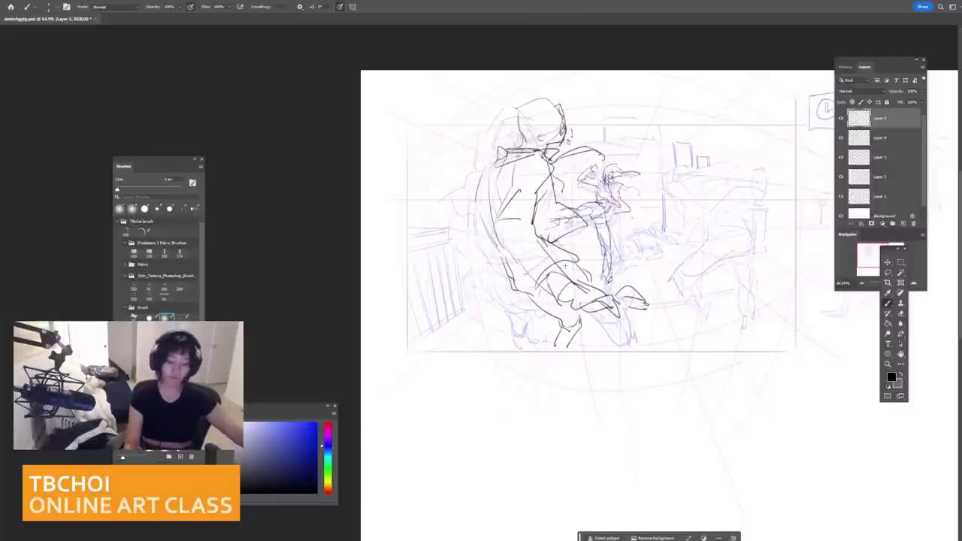
drag(575, 337, 568, 353)
drag(579, 337, 570, 352)
key(ctrl+z)
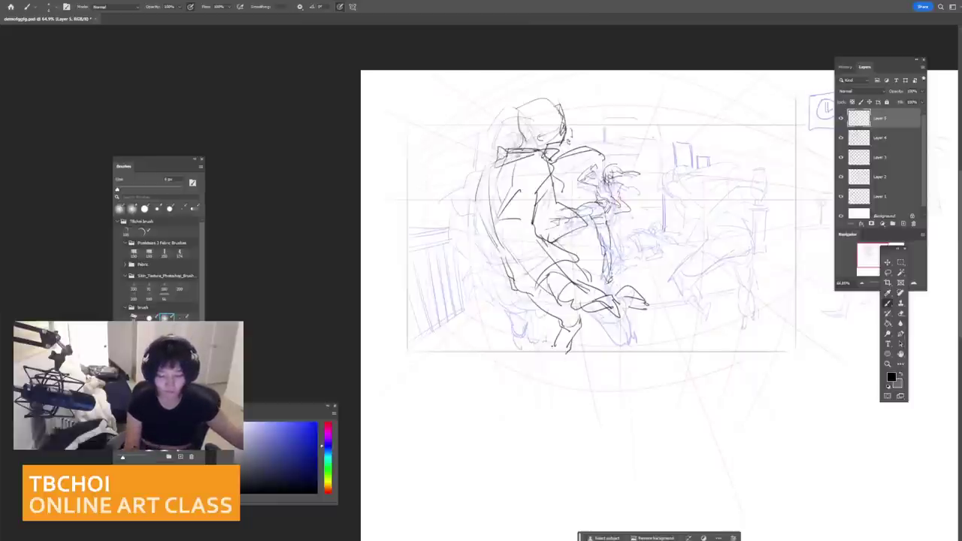
Step: Draw a dark line along the near edge of the background fence and reinforce the foreground figure's outer back contour
scroll(518, 345, down, 5)
scroll(518, 345, up, 5)
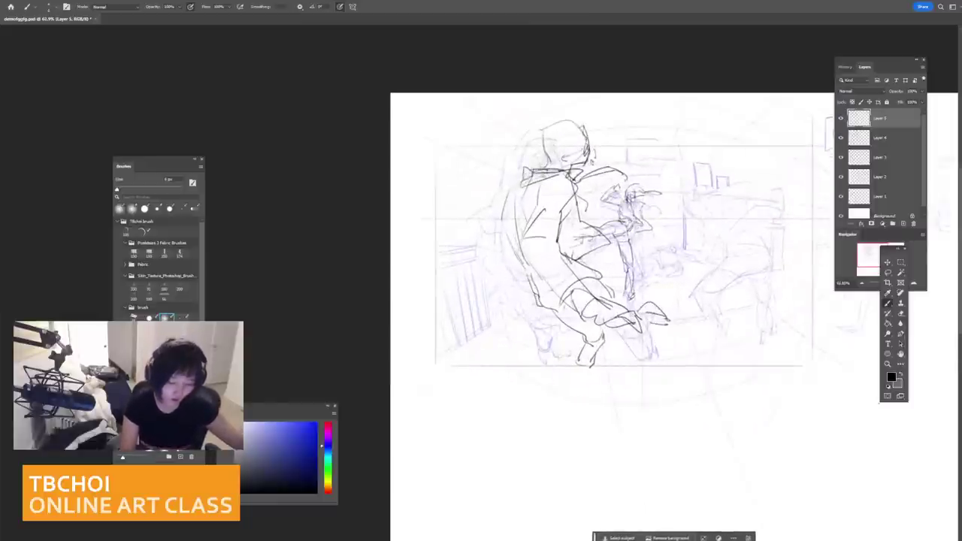
key(ctrl+z)
drag(482, 248, 491, 327)
key(ctrl+z)
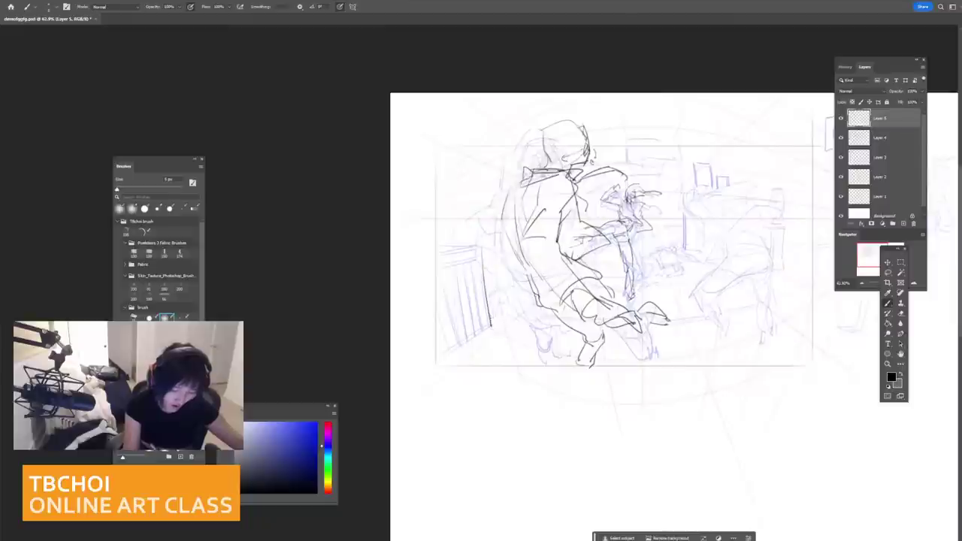
drag(503, 221, 531, 276)
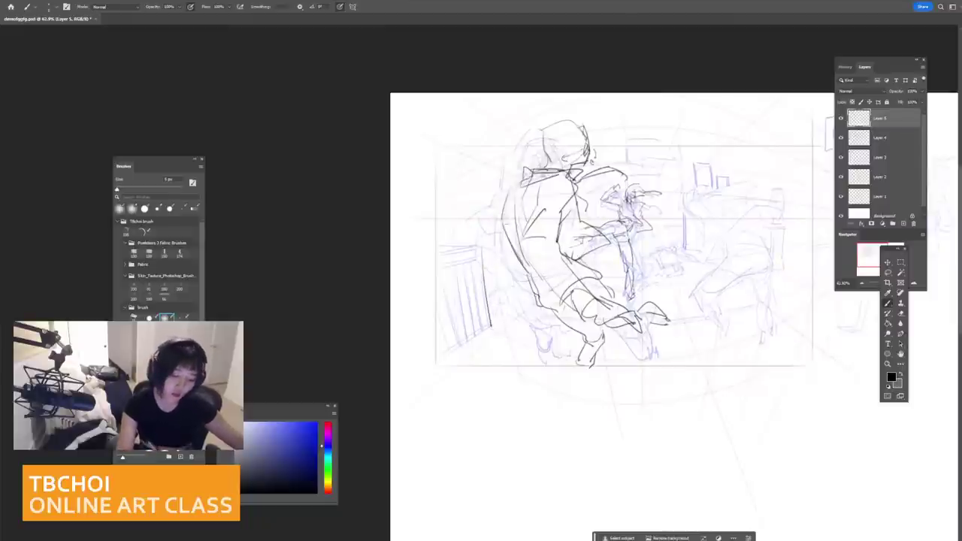
key(ctrl+z)
Step: Try several near-shoulder contours bulging outward from the foreground figure's collar
drag(514, 184, 500, 207)
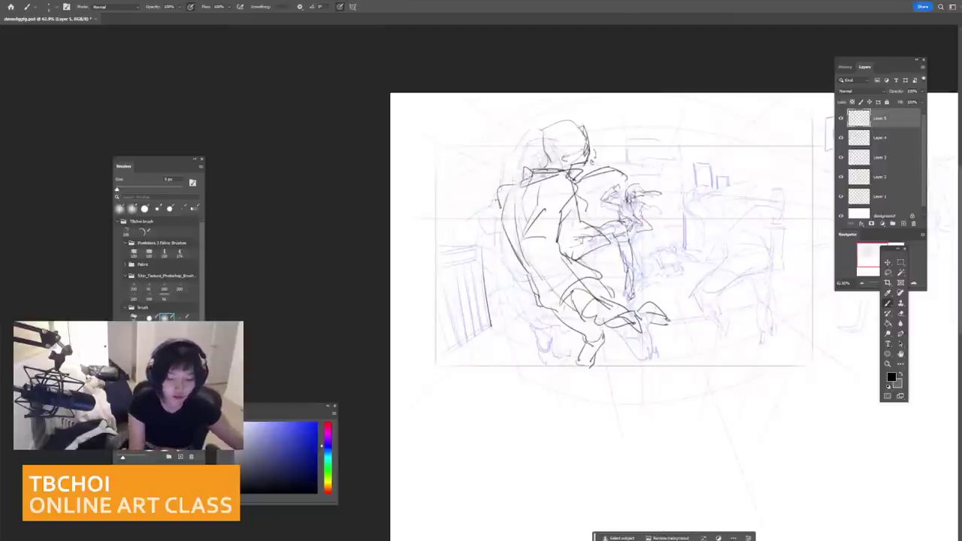
key(ctrl+z)
mouse_move(522, 176)
mouse_down()
mouse_move(502, 185)
mouse_move(500, 205)
mouse_up()
key(ctrl+z)
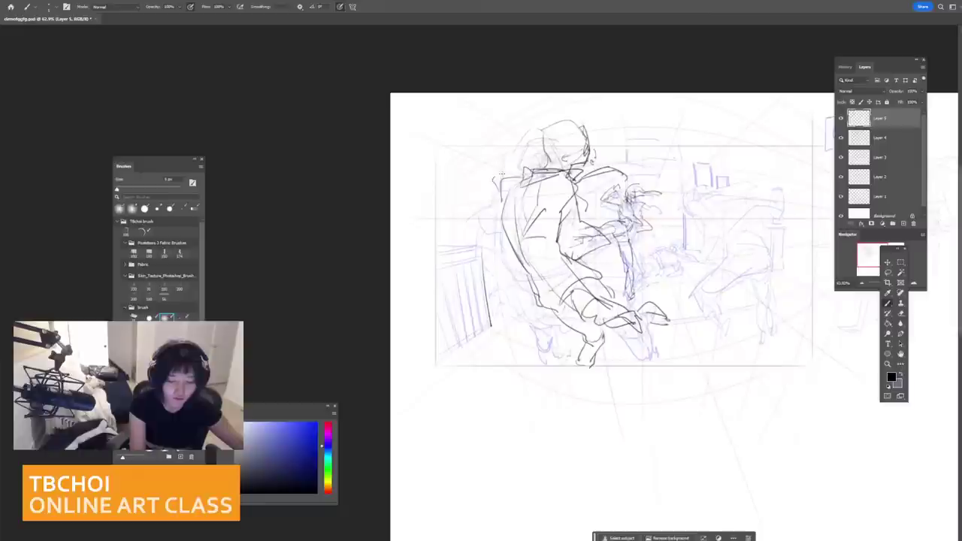
key(ctrl+z)
key(ctrl+z)
key(ctrl+z)
mouse_move(525, 177)
mouse_down()
mouse_move(507, 172)
mouse_move(501, 203)
mouse_up()
key(ctrl+z)
key(ctrl+z)
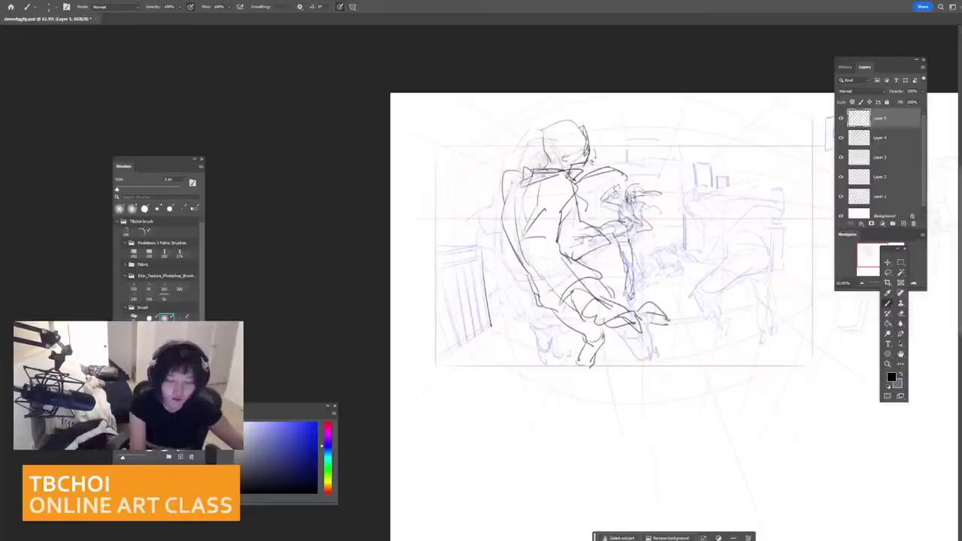
key(ctrl+z)
Step: Draw a raised shoulder contour rising from the foreground figure's back line toward the base of the head
mouse_move(522, 172)
mouse_down()
mouse_move(504, 204)
mouse_move(513, 164)
mouse_move(545, 159)
mouse_move(506, 202)
mouse_move(541, 164)
mouse_move(524, 158)
mouse_move(542, 158)
mouse_up()
key(ctrl+z)
key(ctrl+z)
key(ctrl+z)
key(ctrl+z)
key(ctrl+z)
key(ctrl+z)
key(ctrl+z)
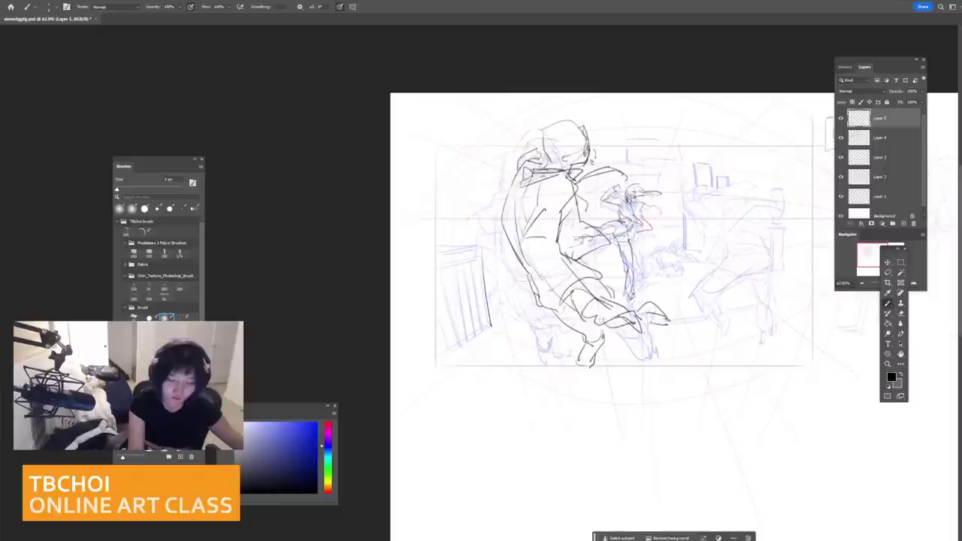
key(ctrl+z)
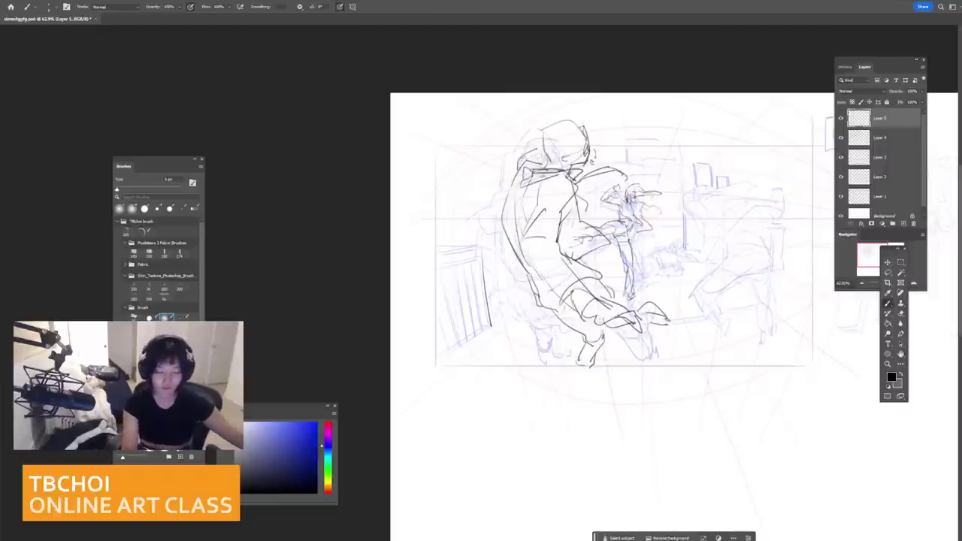
key(ctrl+z)
mouse_move(539, 163)
mouse_down()
mouse_move(513, 176)
mouse_move(538, 155)
mouse_move(532, 179)
mouse_move(540, 162)
mouse_up()
key(ctrl+z)
key(ctrl+z)
key(ctrl+z)
Step: Extend the foreground figure's near shoulder outward with a short pointed contour
scroll(708, 275, down, 5)
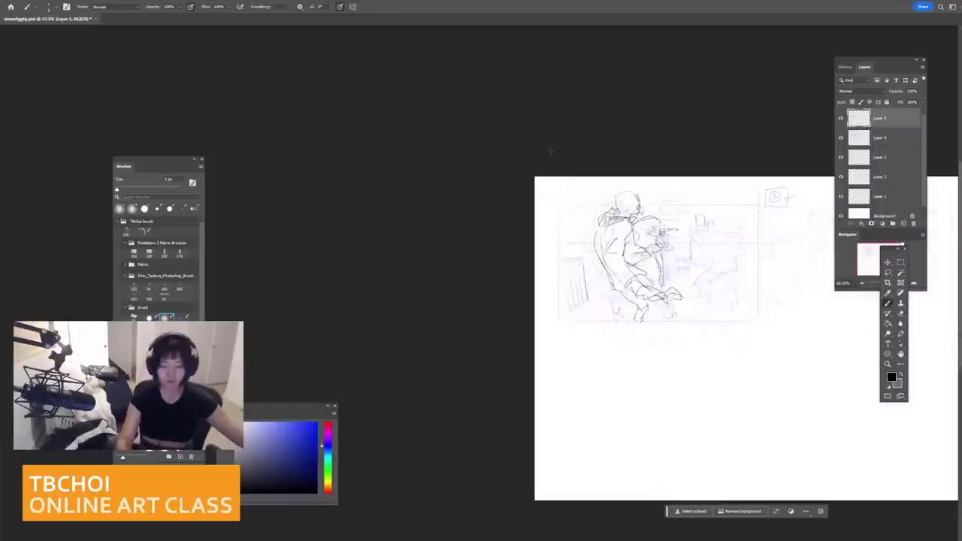
scroll(719, 267, up, 6)
key(ctrl+z)
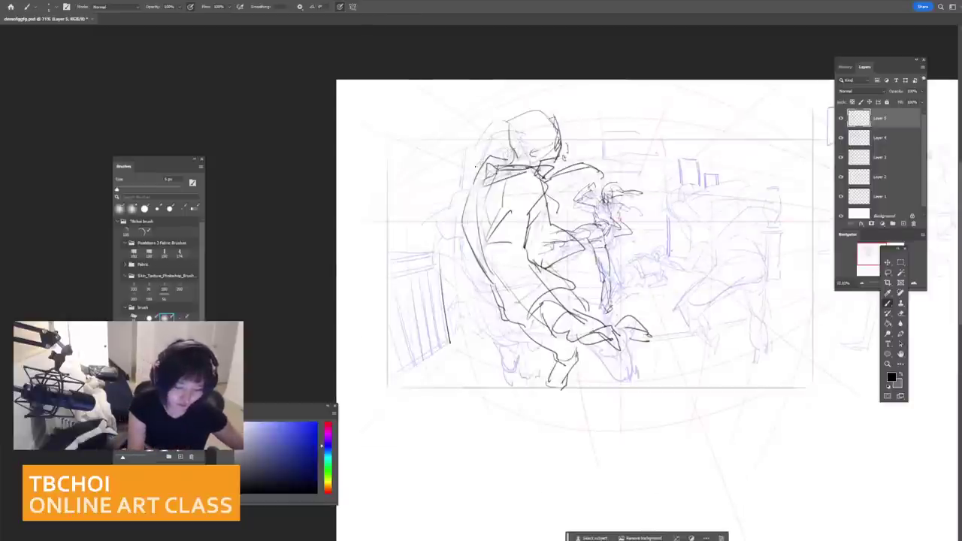
mouse_move(493, 151)
mouse_down()
mouse_move(470, 182)
mouse_move(490, 167)
mouse_up()
key(ctrl+z)
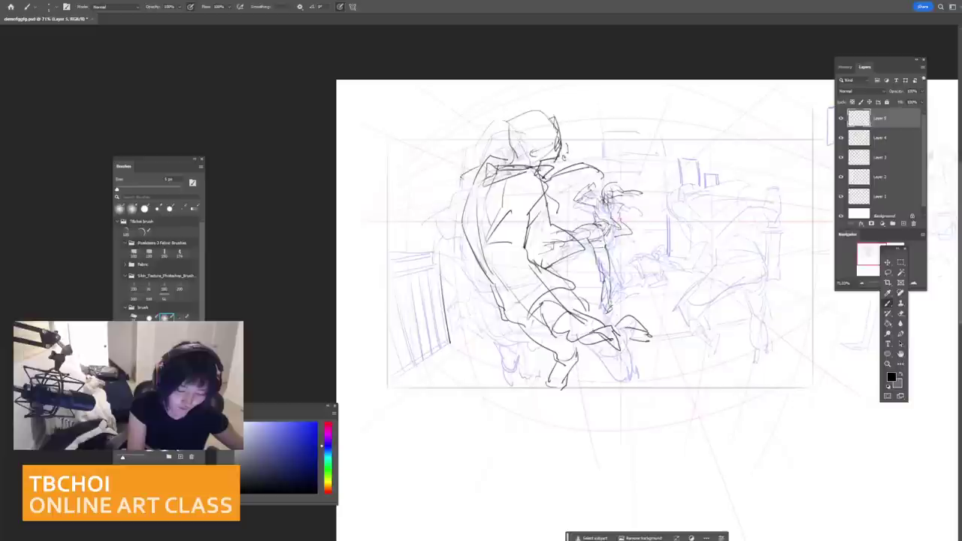
Step: Fade the foreground figure's head linework with the soft eraser
scroll(551, 130, down, 2)
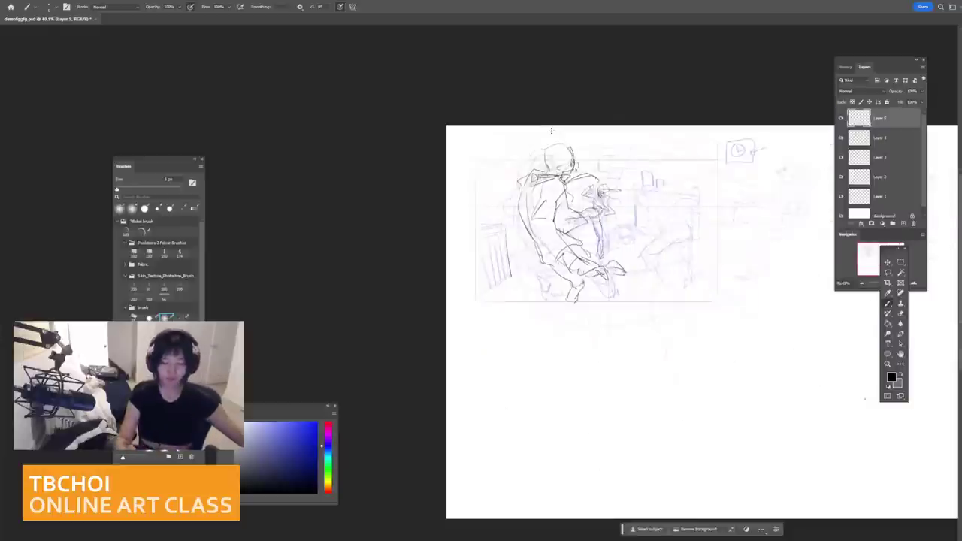
scroll(631, 177, up, 2)
key(e)
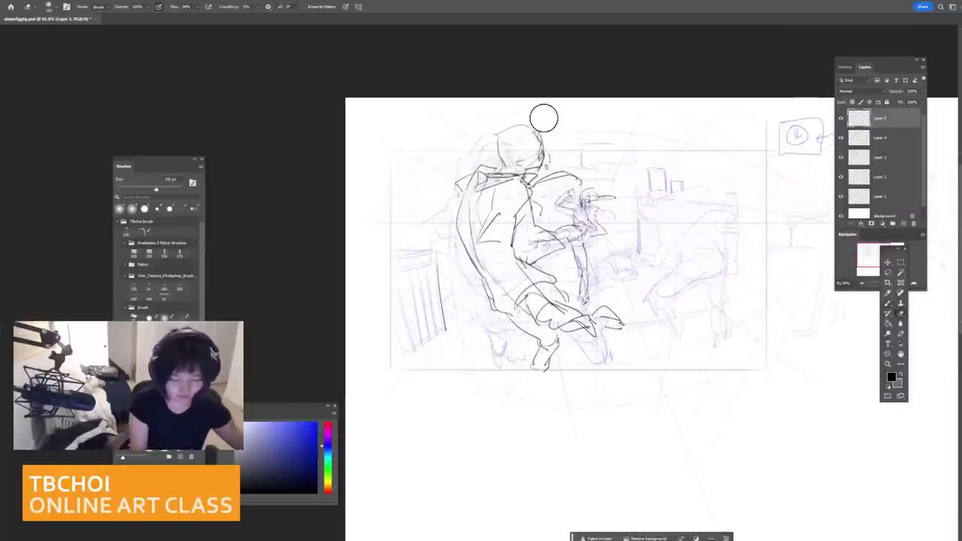
mouse_move(528, 160)
mouse_down()
mouse_move(539, 129)
mouse_move(508, 131)
mouse_move(484, 167)
mouse_up()
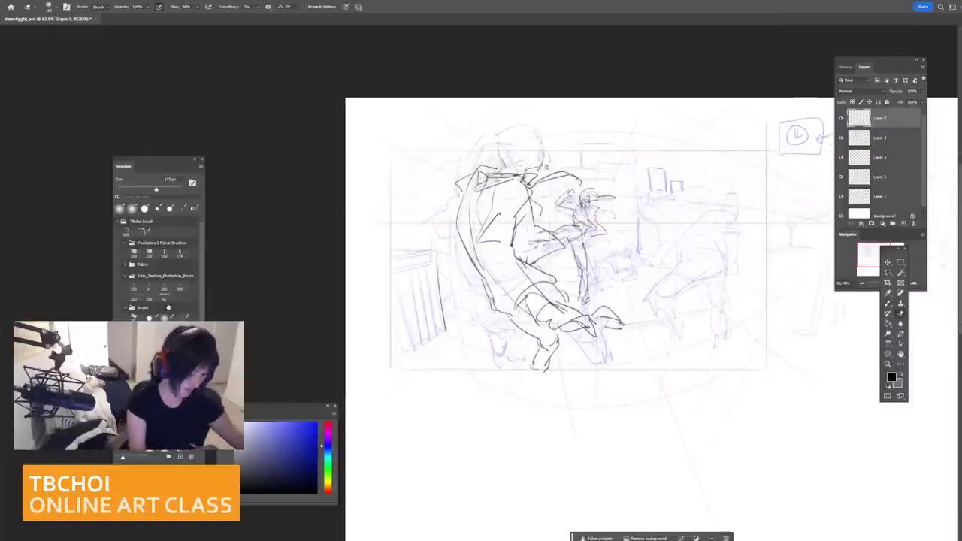
Step: Redraw the foreground figure's head as a rounded block with a darker facial edge and a short stroke beside the face
key(b)
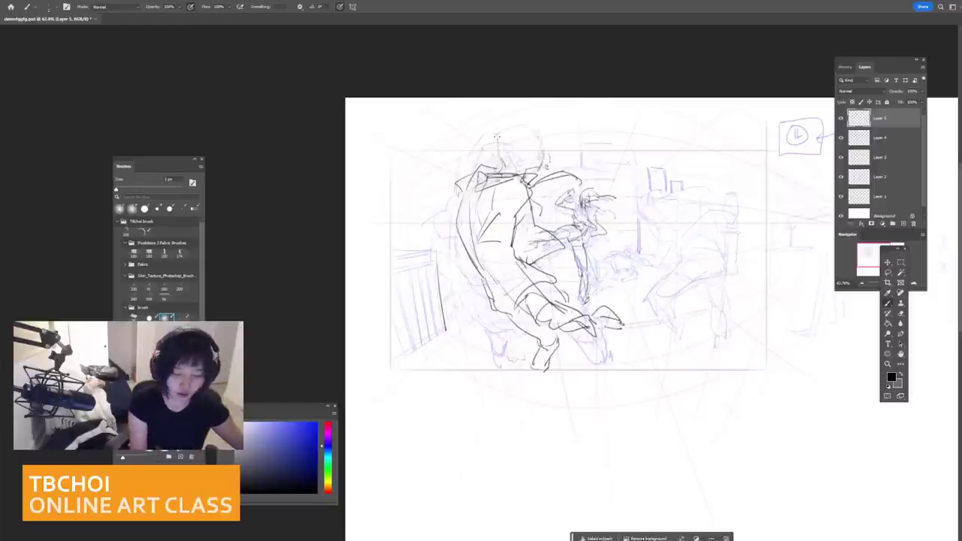
mouse_move(505, 130)
mouse_down()
mouse_move(491, 160)
mouse_move(534, 130)
mouse_move(541, 158)
mouse_move(539, 136)
mouse_move(544, 146)
mouse_move(510, 162)
mouse_move(540, 170)
mouse_up()
key(ctrl+z)
key(ctrl+z)
key(ctrl+z)
key(ctrl+z)
key(ctrl+z)
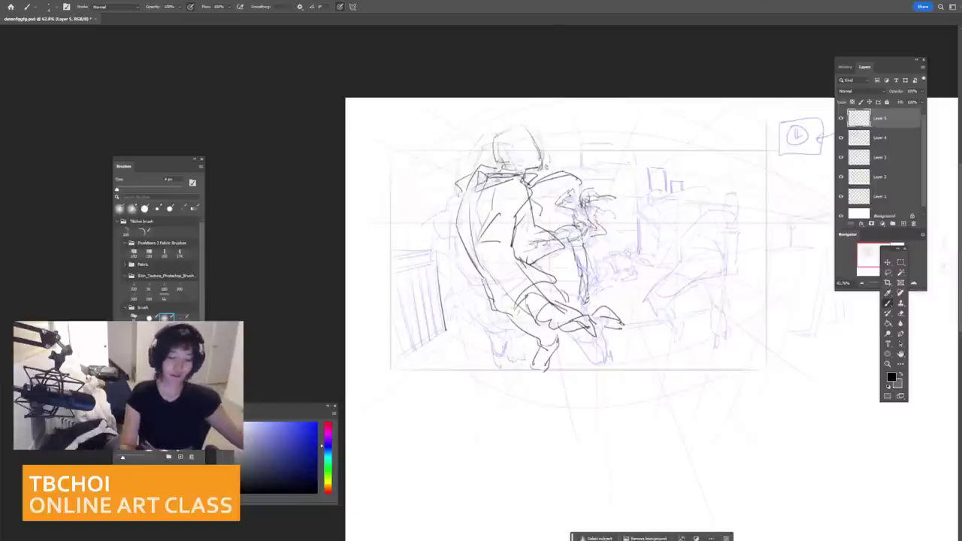
scroll(547, 155, up, 2)
drag(509, 117, 529, 154)
key(ctrl+z)
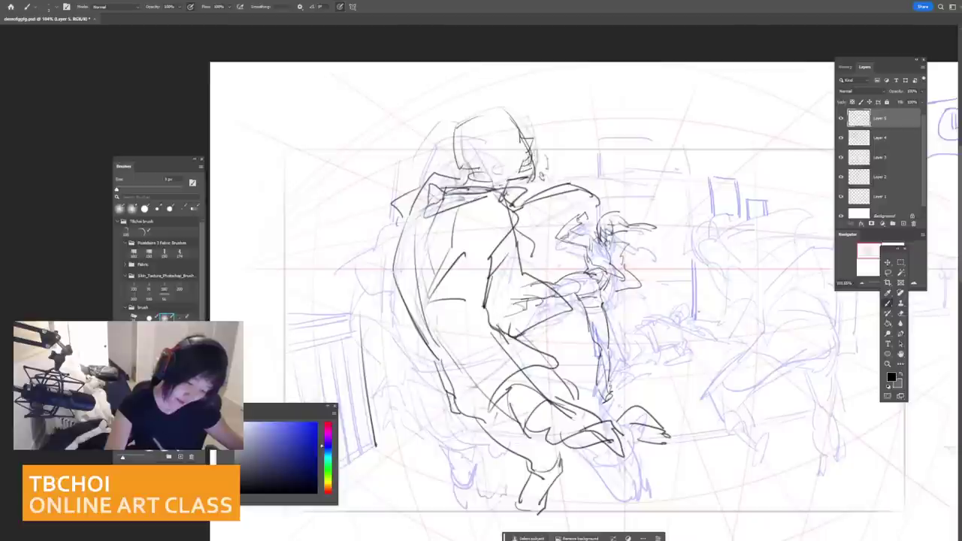
drag(535, 158, 550, 141)
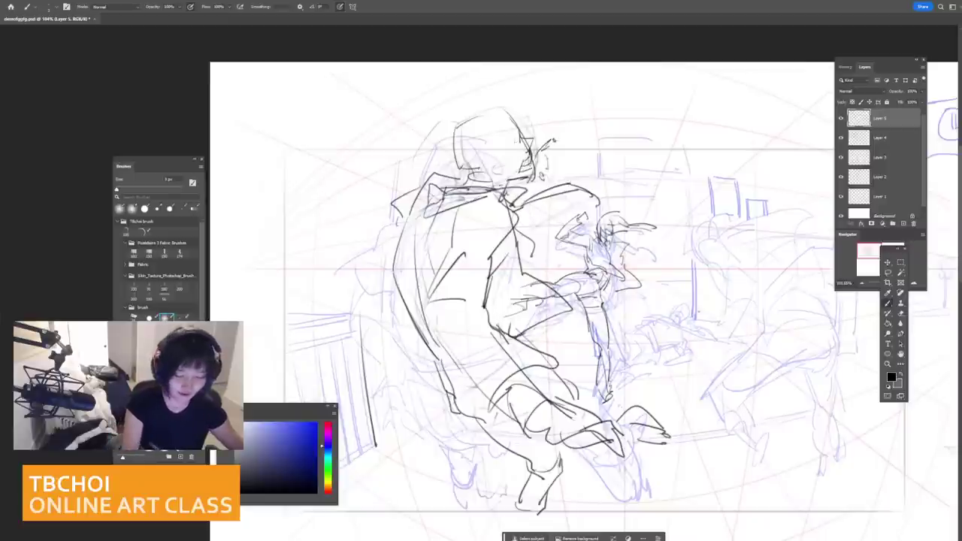
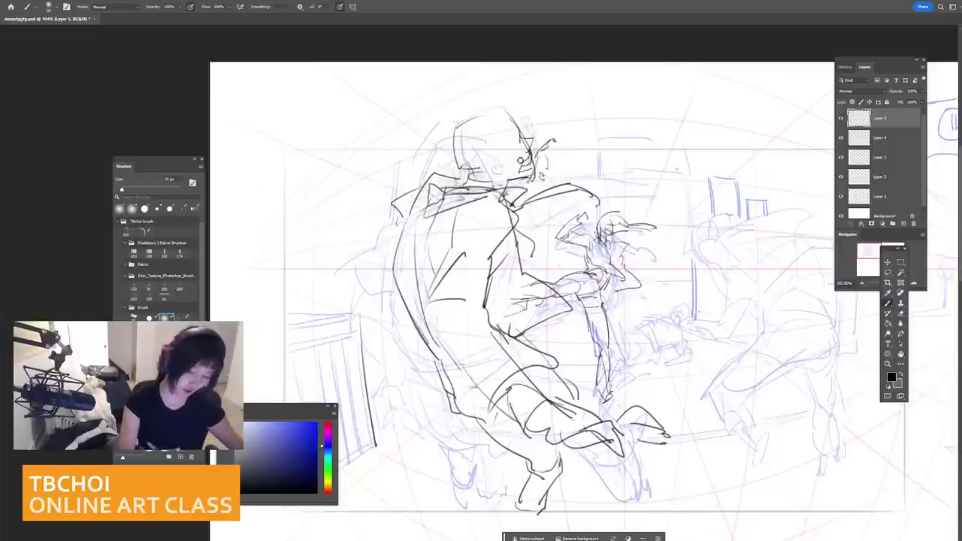
Step: Erase the foreground figure's head and draw a new cranium outline tilted forward above the collar
key(e)
mouse_move(525, 148)
mouse_down()
mouse_move(534, 162)
mouse_move(543, 146)
mouse_move(473, 129)
mouse_move(505, 157)
mouse_up()
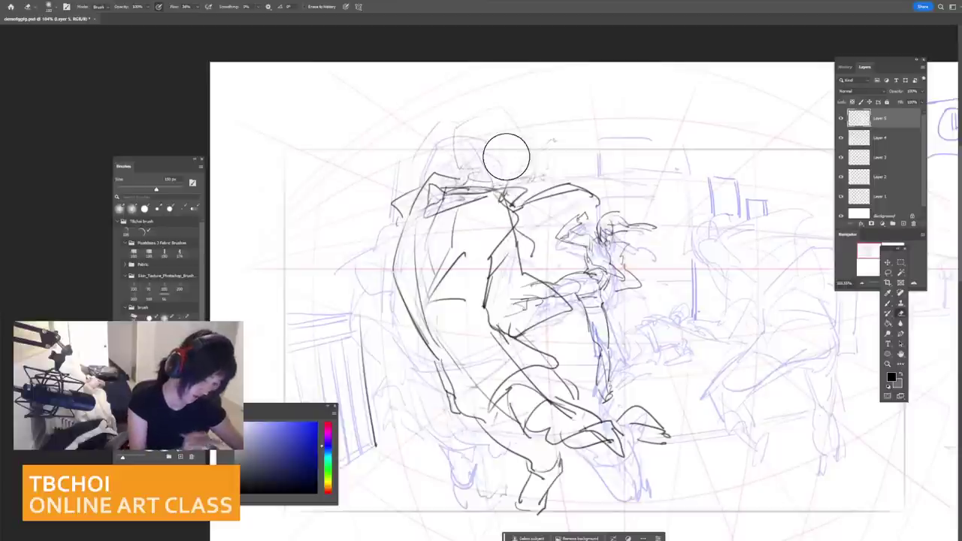
key(b)
mouse_move(440, 137)
mouse_down()
mouse_move(468, 118)
mouse_move(454, 154)
mouse_move(476, 182)
mouse_move(504, 180)
mouse_up()
key(ctrl+z)
key(ctrl+z)
mouse_move(469, 117)
mouse_down()
mouse_move(508, 112)
mouse_move(529, 156)
mouse_up()
key(ctrl+z)
mouse_move(507, 112)
mouse_down()
mouse_move(524, 136)
mouse_move(509, 156)
mouse_move(515, 140)
mouse_move(533, 148)
mouse_move(534, 181)
mouse_move(537, 167)
mouse_move(521, 171)
mouse_move(537, 171)
mouse_up()
key(ctrl+z)
key(ctrl+z)
key(ctrl+z)
Step: Draw the foreground figure's face in skull-like profile with an eye socket, nose, cheek and pointed jaw
key([)
key(ctrl+z)
key(ctrl+z)
key(ctrl+z)
key(ctrl+z)
key(ctrl+z)
key(ctrl+z)
drag(537, 172, 514, 180)
key(ctrl+z)
key(ctrl+z)
drag(533, 156, 538, 173)
key(ctrl+z)
Step: Erase the foreground figure's nape with a reduced eraser and redraw the neck contour down to the collar with the sketching brush
scroll(549, 159, down, 2)
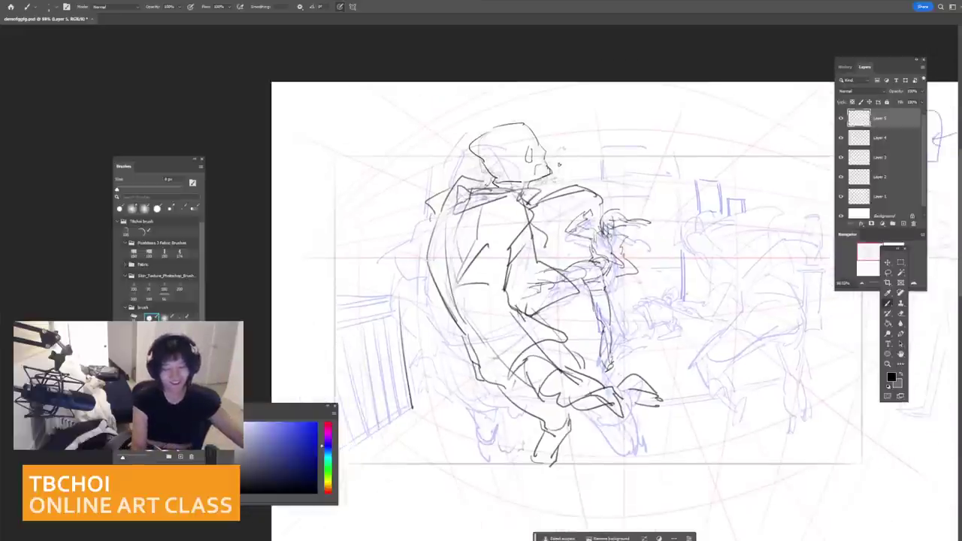
scroll(440, 164, down, 2)
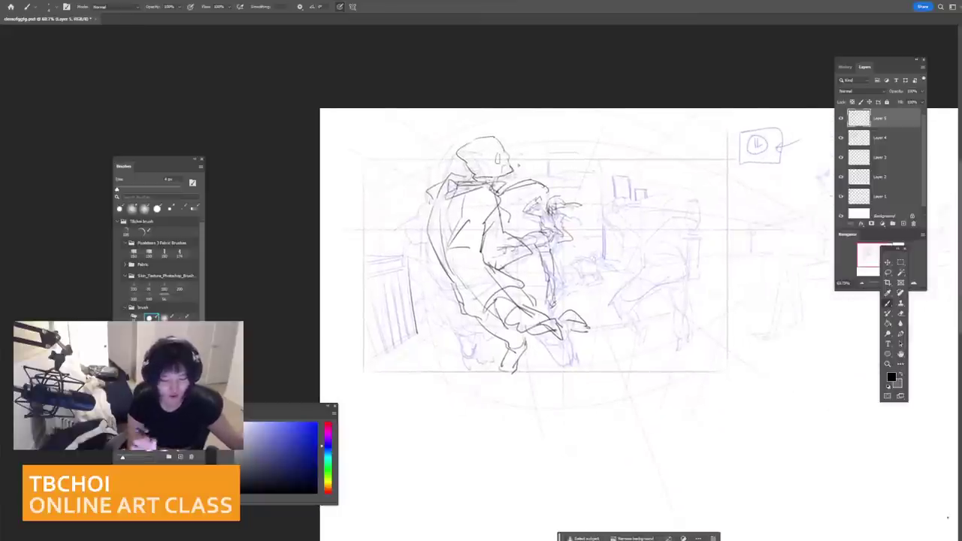
scroll(481, 173, up, 1)
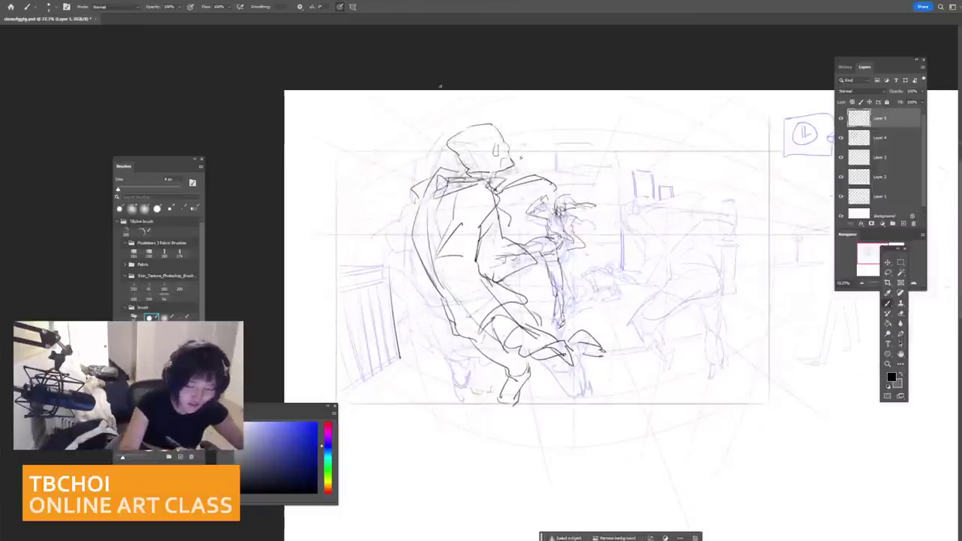
key(e)
scroll(471, 121, up, 2)
scroll(471, 121, up, 3)
key(bracketleft)
key(bracketleft)
key(bracketleft)
key(bracketleft)
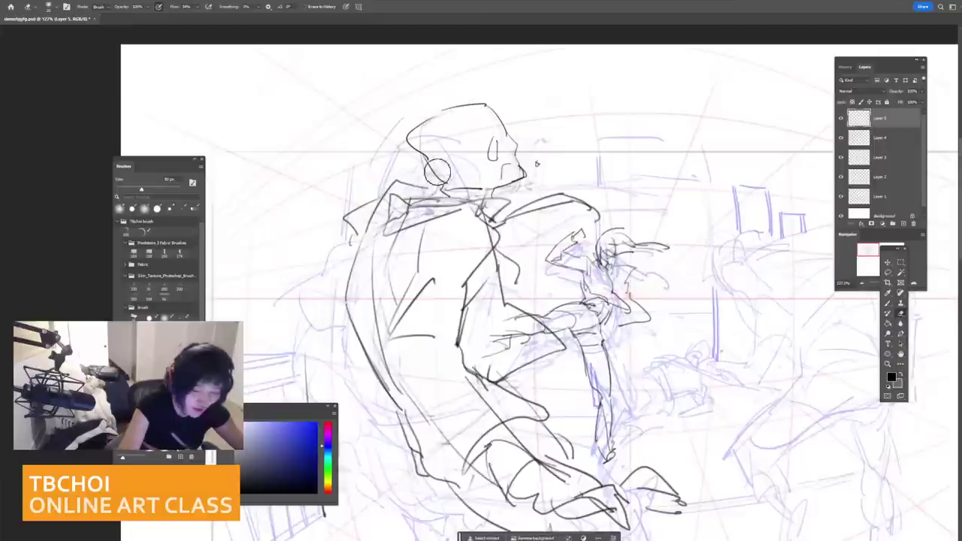
click(166, 317)
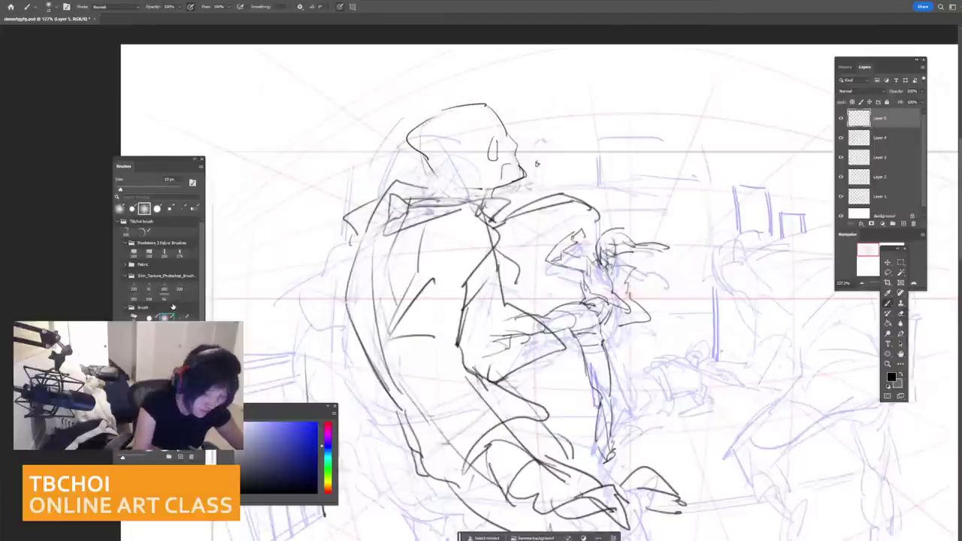
mouse_move(422, 155)
mouse_down()
mouse_move(443, 184)
mouse_move(433, 190)
mouse_up()
key(ctrl+z)
drag(433, 207, 444, 207)
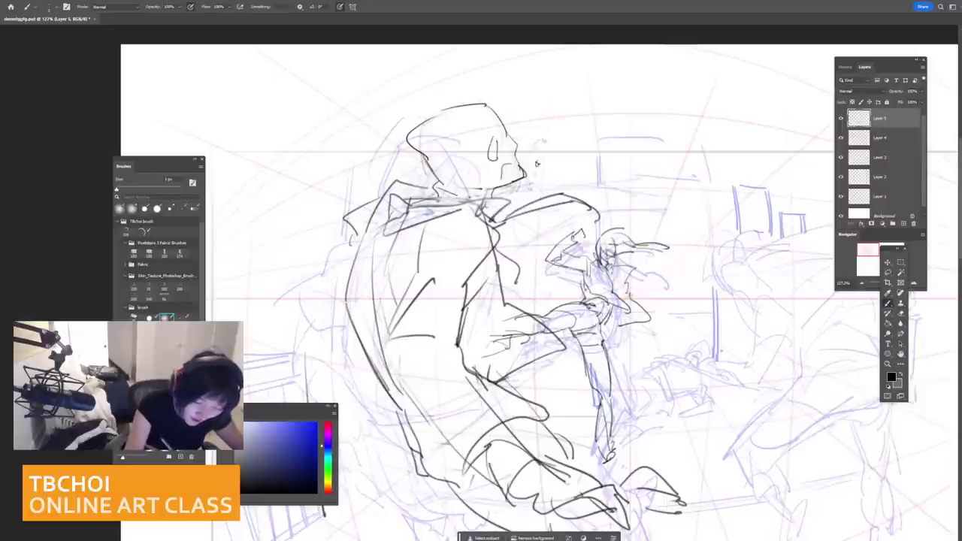
Step: Draw a slightly thicker inner contour along the foreground figure's lower torso from the waist fold down to the thigh
scroll(537, 163, down, 2)
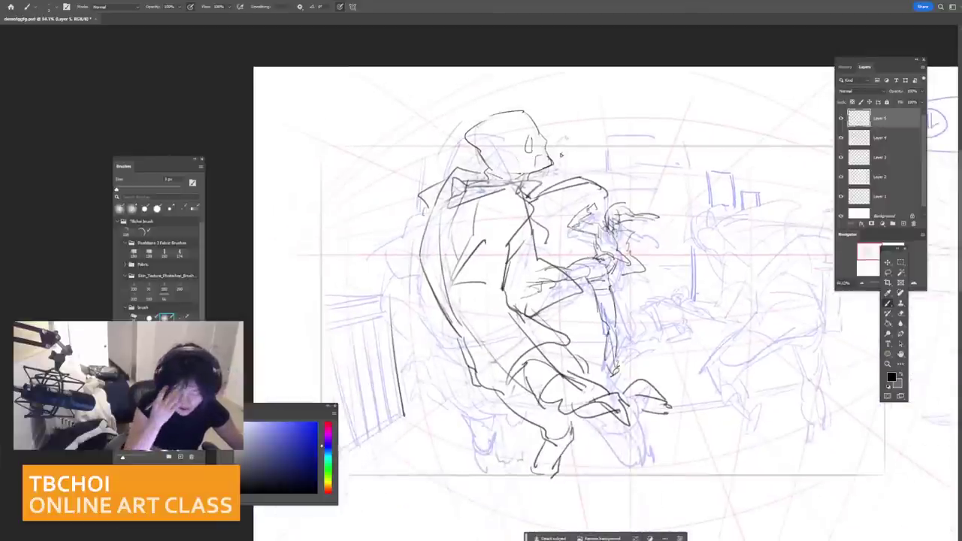
drag(561, 155, 534, 89)
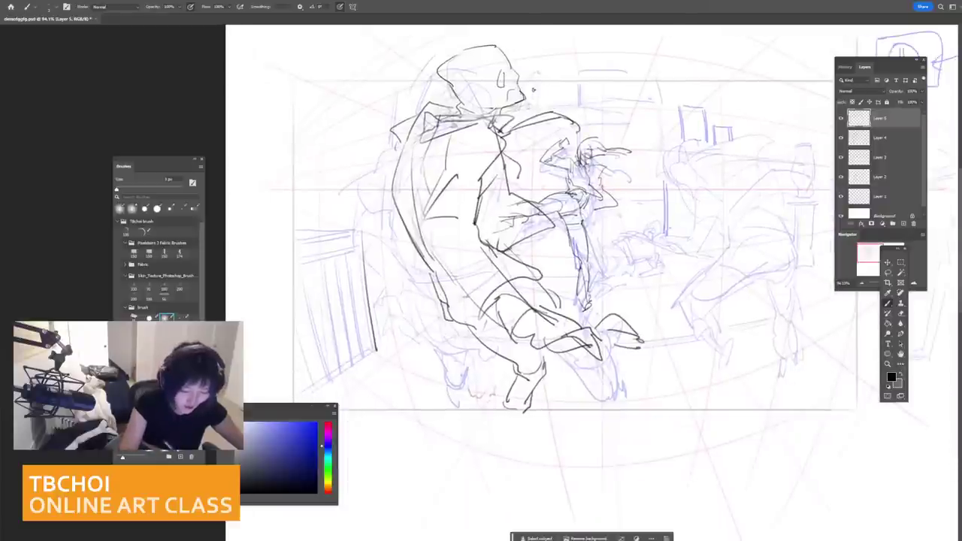
key(])
drag(419, 221, 478, 306)
key(ctrl+z)
key(ctrl+z)
drag(437, 255, 483, 315)
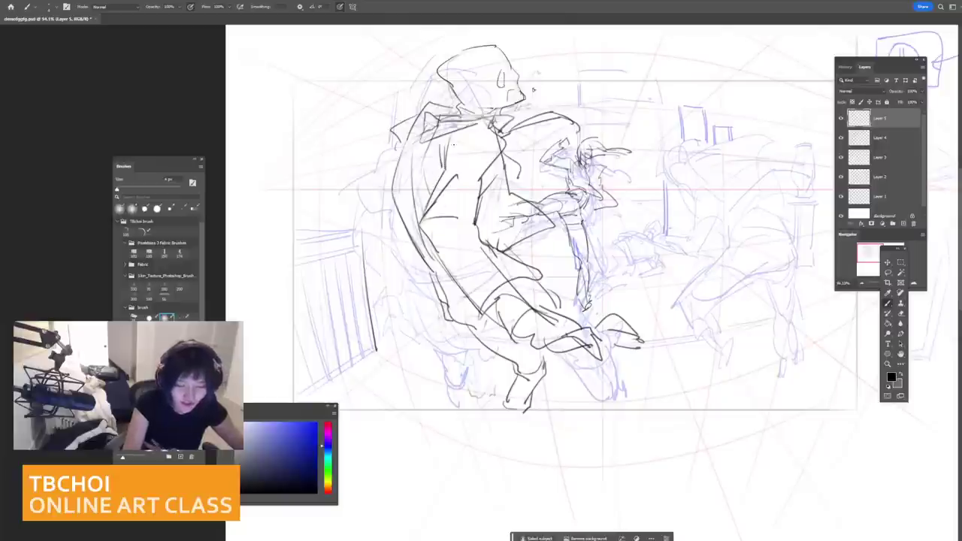
Step: With a smaller brush, draw the bending background figure's lower back and forward thigh in black over the blue sketch
scroll(454, 144, down, 2)
drag(454, 144, 334, 178)
scroll(661, 210, up, 3)
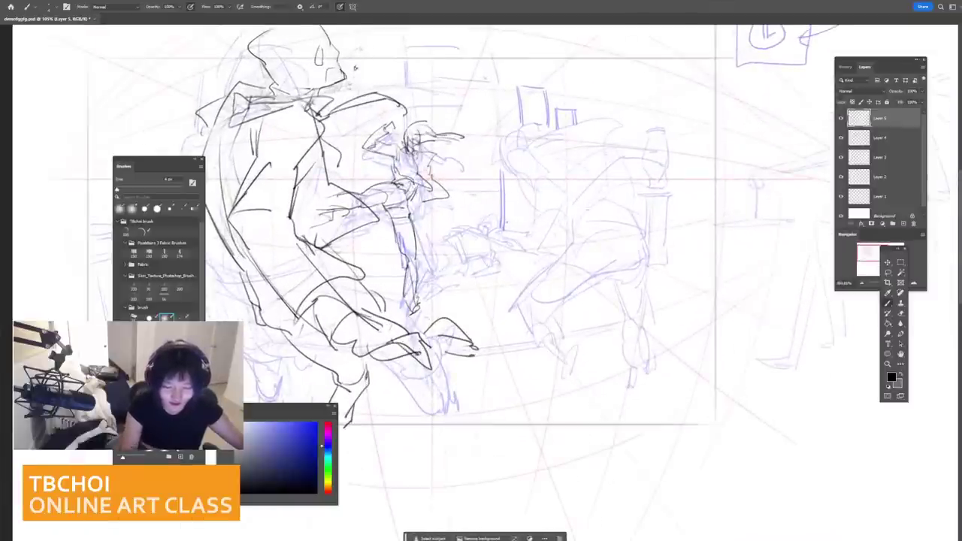
key([)
mouse_move(569, 223)
mouse_down()
mouse_move(603, 198)
mouse_move(571, 244)
mouse_up()
key(ctrl+z)
mouse_move(573, 236)
mouse_down()
mouse_move(600, 221)
mouse_move(517, 306)
mouse_move(551, 303)
mouse_move(640, 264)
mouse_up()
key(ctrl+z)
Step: Draw the bending background figure's outer rear-leg contour in black from the hip down to the calf over the blue sketch
mouse_move(638, 220)
mouse_down()
mouse_move(652, 258)
mouse_move(632, 311)
mouse_up()
key(ctrl+z)
key(ctrl+z)
drag(651, 272, 655, 326)
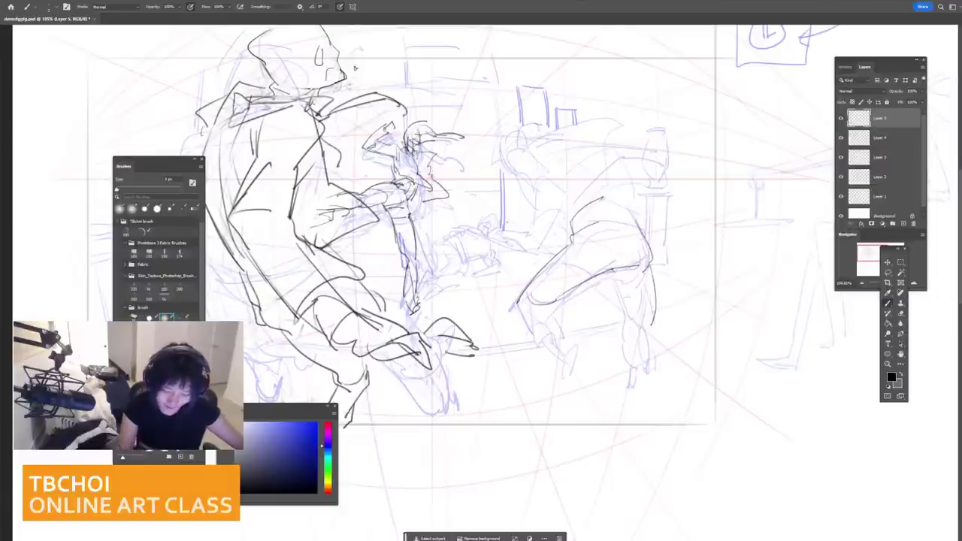
Step: Draw the inner contour of the bending figure's rear thigh down to the knee, redoing strokes until the leg tapers to match the sketch
mouse_move(614, 274)
mouse_down()
mouse_move(635, 319)
mouse_move(625, 350)
mouse_up()
key(ctrl+z)
key(ctrl+z)
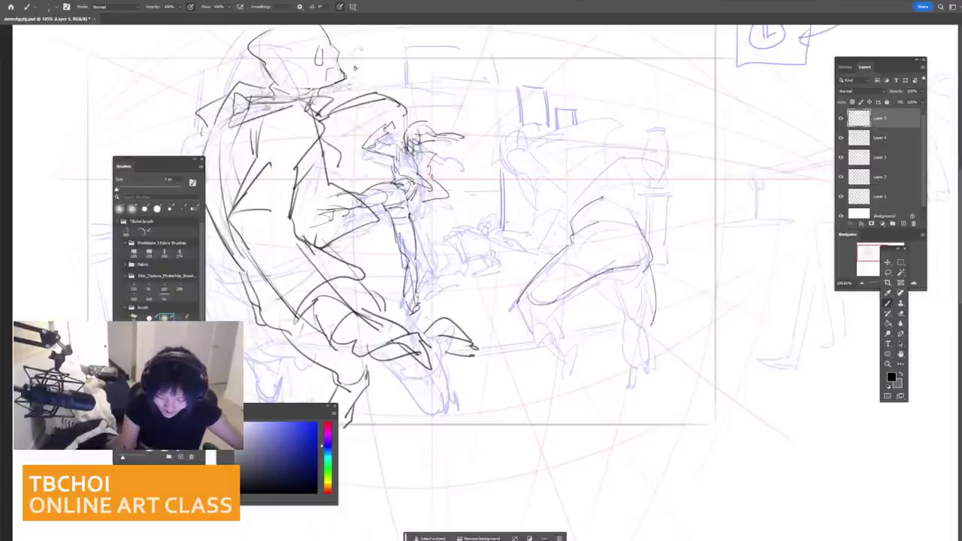
drag(616, 271, 635, 320)
key(ctrl+z)
key(ctrl+z)
drag(616, 270, 636, 319)
mouse_move(650, 265)
mouse_down()
mouse_move(642, 328)
mouse_move(627, 331)
mouse_move(624, 370)
mouse_up()
key(ctrl+z)
key(ctrl+z)
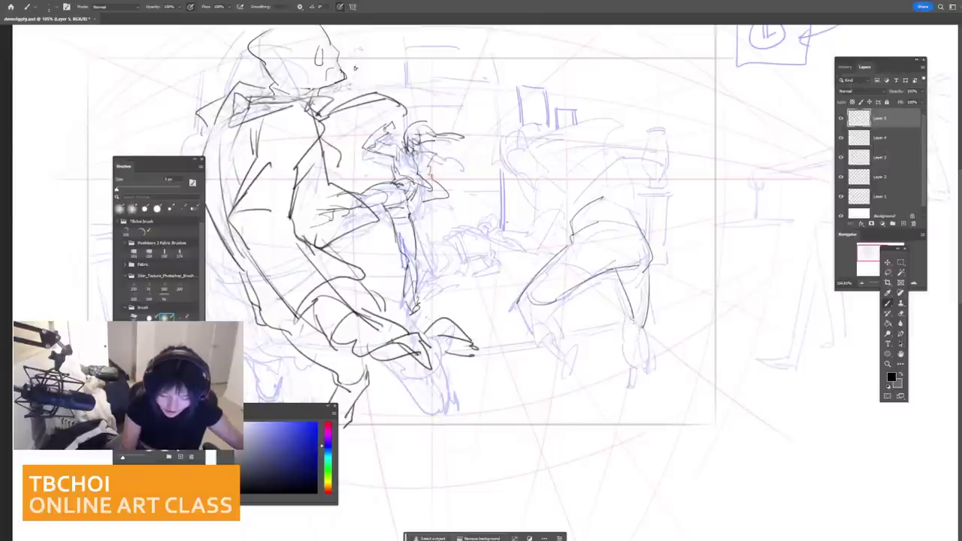
Step: Draw the bending figure's rear lower leg from the knee to the ankle and finish it with a narrow, pointed foot
key(ctrl+z)
mouse_move(630, 312)
mouse_down()
mouse_move(624, 366)
mouse_move(638, 373)
mouse_up()
drag(644, 348, 654, 365)
drag(650, 268, 645, 325)
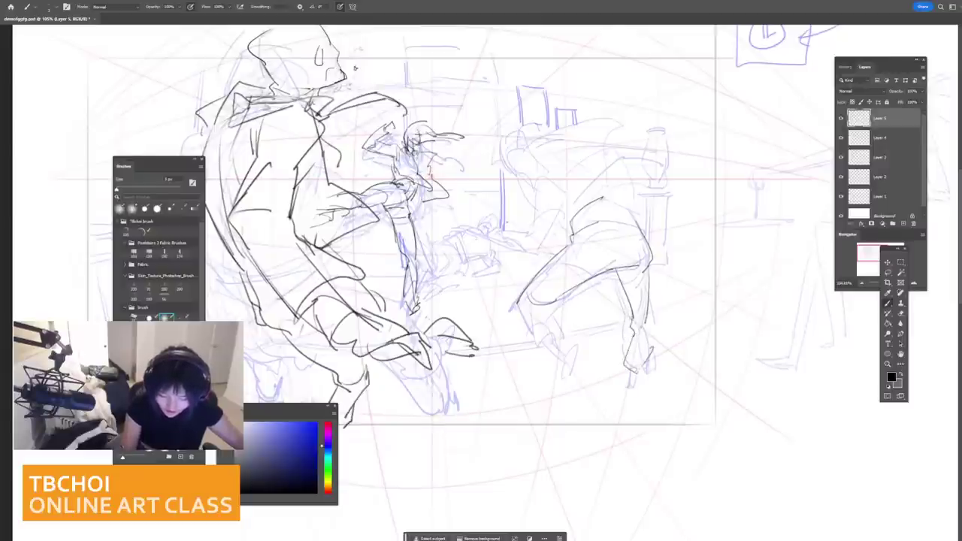
key(ctrl+z)
key(ctrl+z)
mouse_move(651, 267)
mouse_down()
mouse_move(646, 361)
mouse_move(616, 397)
mouse_up()
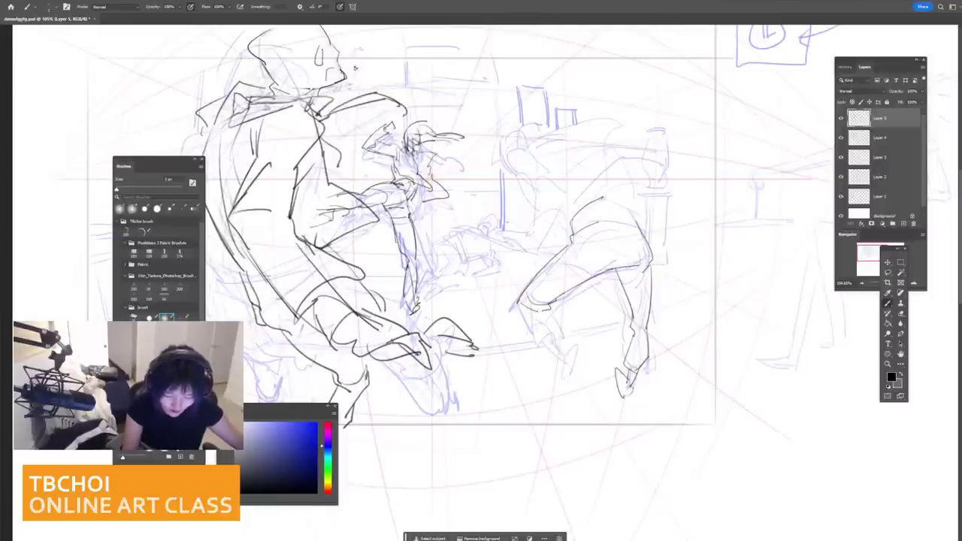
Step: Draw the bending figure's forward shin, calf and downward-pointing foot below the bent knee, and add the crease between buttock and thigh
drag(520, 305, 542, 347)
drag(547, 314, 569, 350)
key(ctrl+z)
drag(569, 352, 574, 376)
mouse_move(566, 355)
mouse_down()
mouse_move(573, 391)
mouse_move(578, 365)
mouse_move(573, 391)
mouse_move(566, 378)
mouse_up()
key(ctrl+z)
key(ctrl+z)
key(ctrl+z)
mouse_move(615, 265)
mouse_down()
mouse_move(631, 253)
mouse_move(618, 263)
mouse_up()
key([)
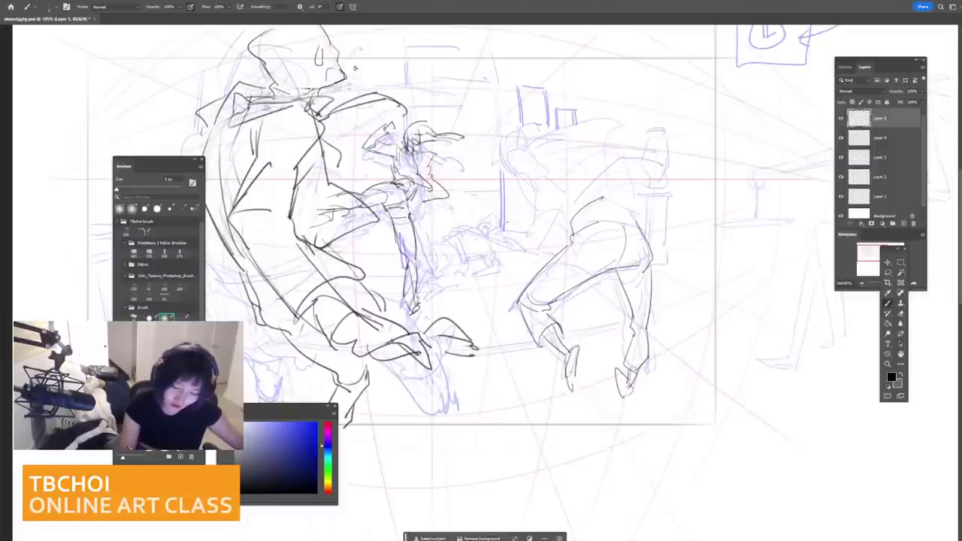
mouse_move(505, 148)
mouse_down()
mouse_move(530, 145)
mouse_move(515, 176)
mouse_move(533, 185)
mouse_up()
key(ctrl+z)
key(ctrl+z)
key(ctrl+z)
key(ctrl+z)
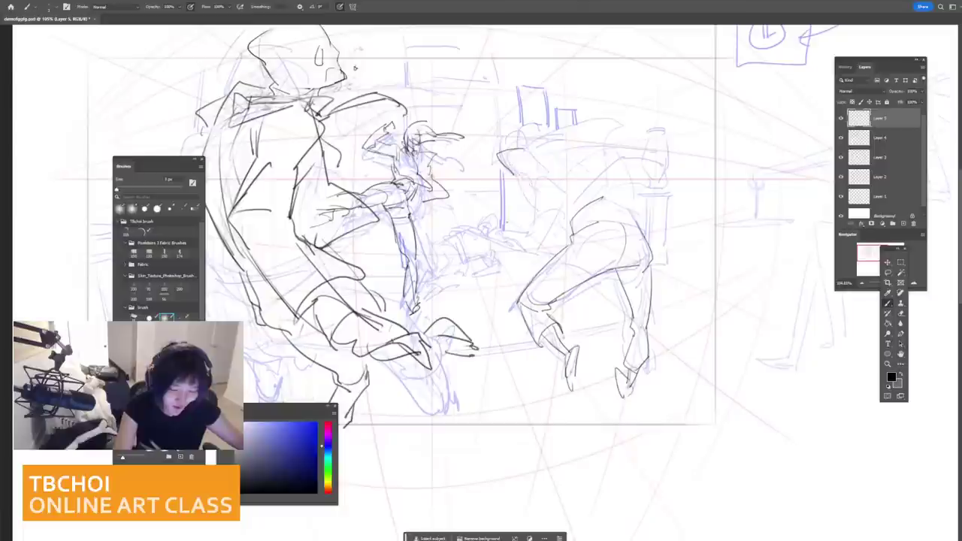
mouse_move(533, 185)
mouse_down()
mouse_move(564, 186)
mouse_move(536, 191)
mouse_move(527, 220)
mouse_up()
drag(566, 193, 543, 226)
key(ctrl+z)
key(ctrl+z)
key(ctrl+z)
key(ctrl+z)
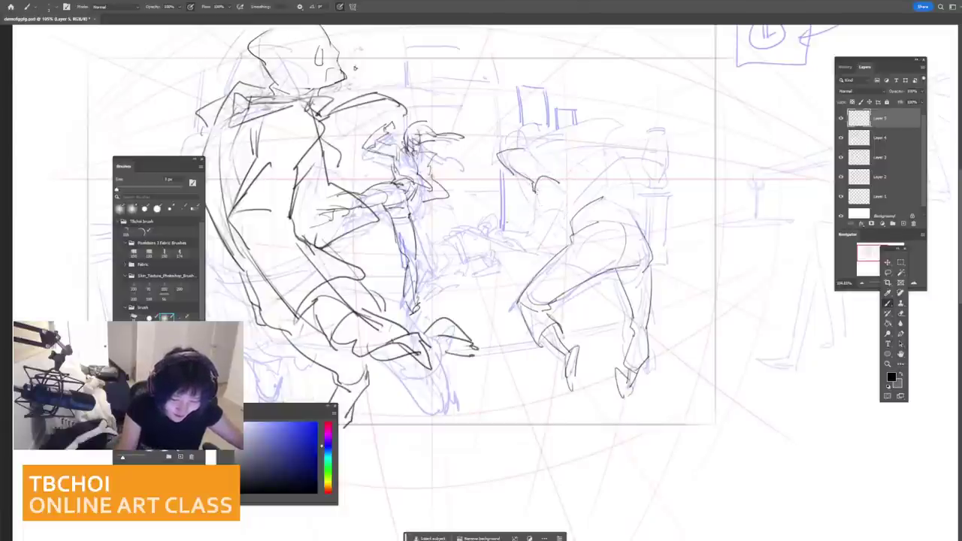
drag(539, 193, 521, 231)
key(ctrl+z)
key(ctrl+z)
key(ctrl+z)
key(ctrl+z)
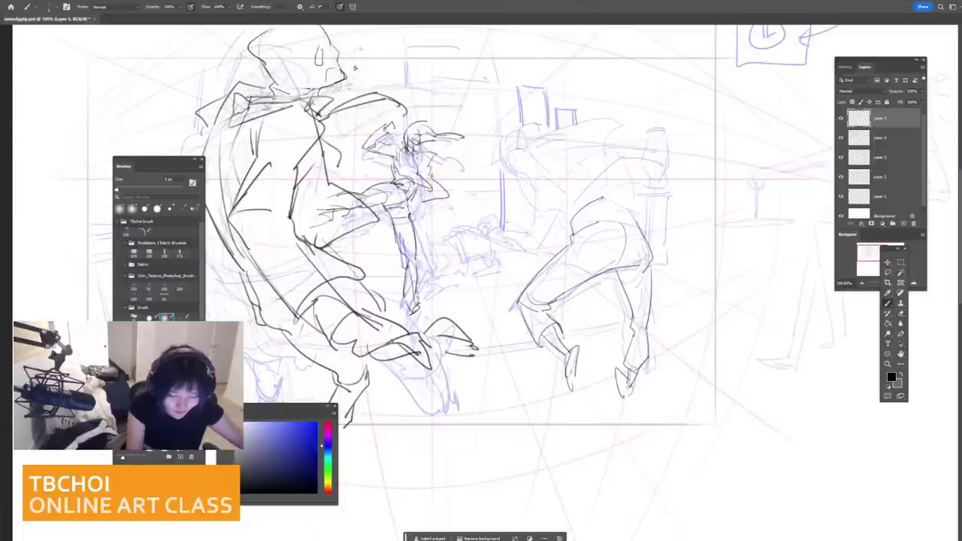
Step: Sketch the crouching figure's lowered forward arm, from the shoulder down to the cuff and hand
drag(515, 164, 532, 182)
drag(513, 162, 462, 223)
drag(470, 218, 496, 225)
mouse_move(533, 181)
mouse_down()
mouse_move(494, 219)
mouse_move(443, 239)
mouse_up()
key(ctrl+z)
drag(445, 237, 468, 242)
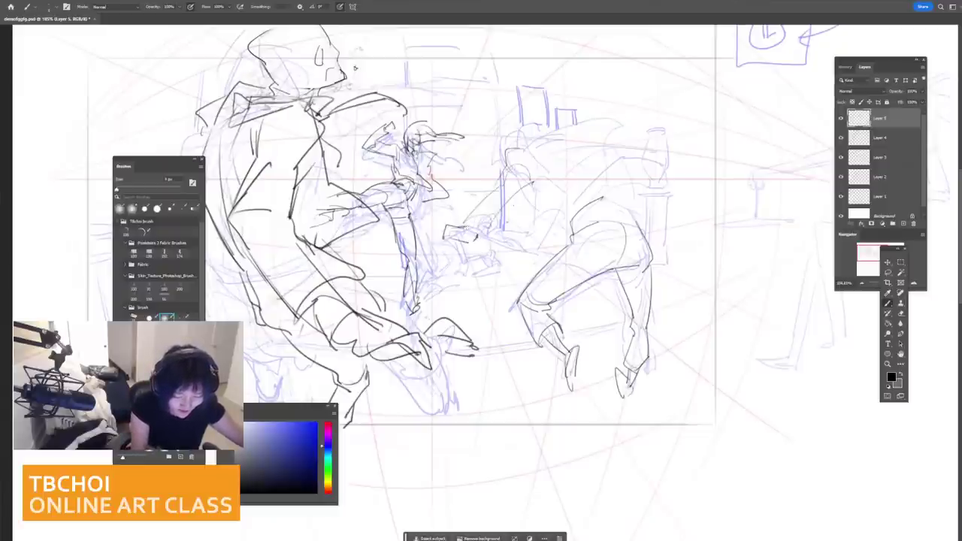
mouse_move(467, 223)
mouse_down()
mouse_move(501, 225)
mouse_move(506, 179)
mouse_move(503, 186)
mouse_up()
key(ctrl+z)
drag(511, 148, 506, 171)
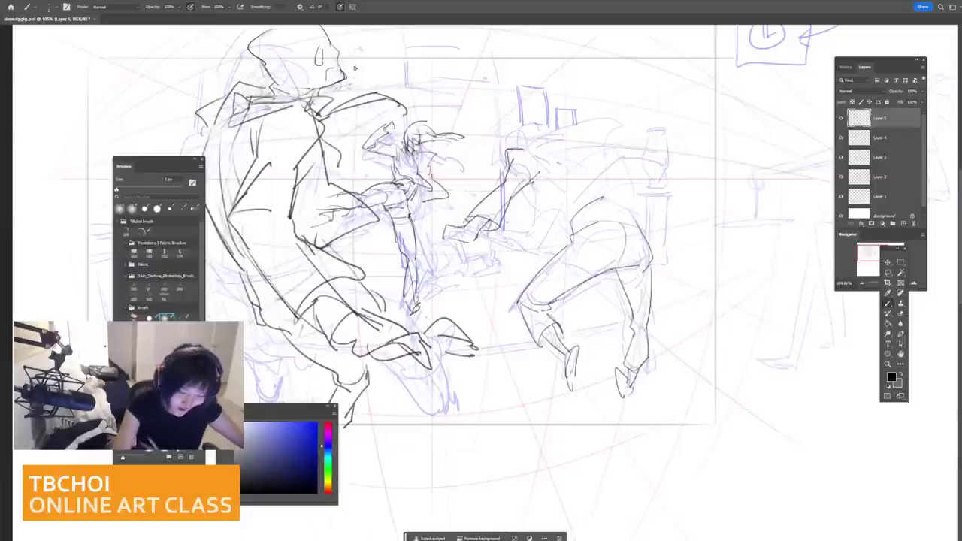
key(ctrl+z)
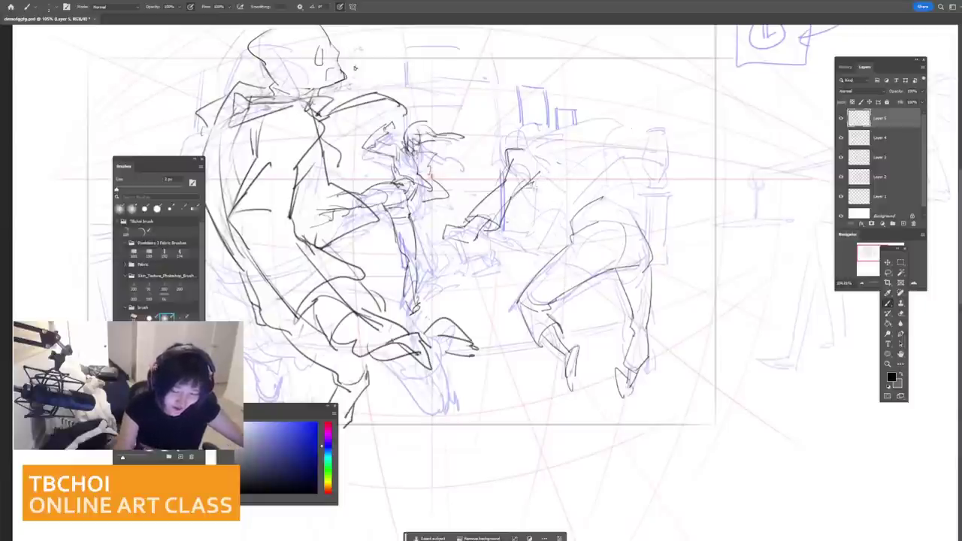
Step: Draw the crouching figure's upper back, torso folds and bent rear arm up to the waist
key(ctrl+z)
mouse_move(533, 184)
mouse_down()
mouse_move(568, 219)
mouse_move(611, 160)
mouse_move(592, 161)
mouse_up()
key(ctrl+z)
mouse_move(524, 149)
mouse_down()
mouse_move(551, 135)
mouse_move(664, 161)
mouse_up()
key(ctrl+z)
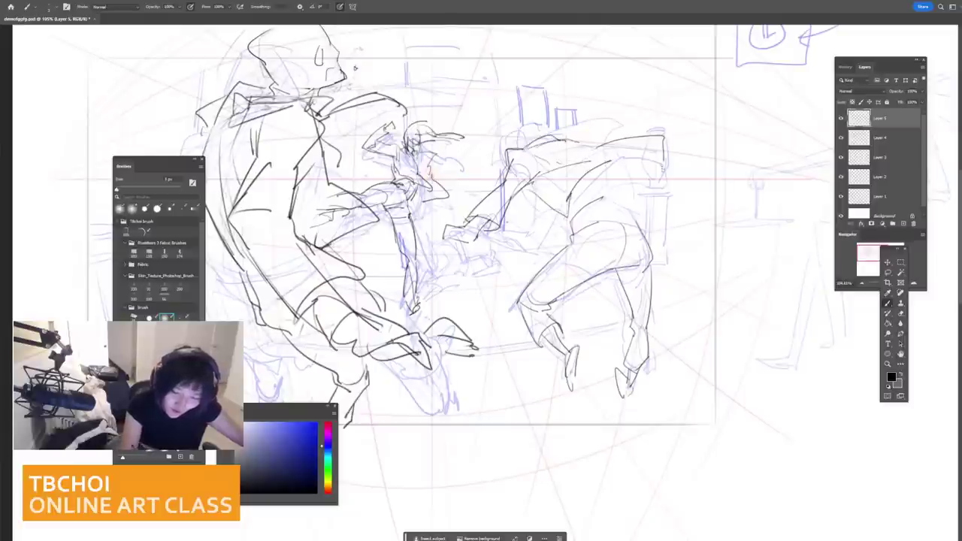
mouse_move(605, 161)
mouse_down()
mouse_move(637, 144)
mouse_move(633, 197)
mouse_up()
drag(611, 164, 635, 210)
key(ctrl+z)
key(ctrl+z)
key(ctrl+z)
drag(607, 165, 633, 191)
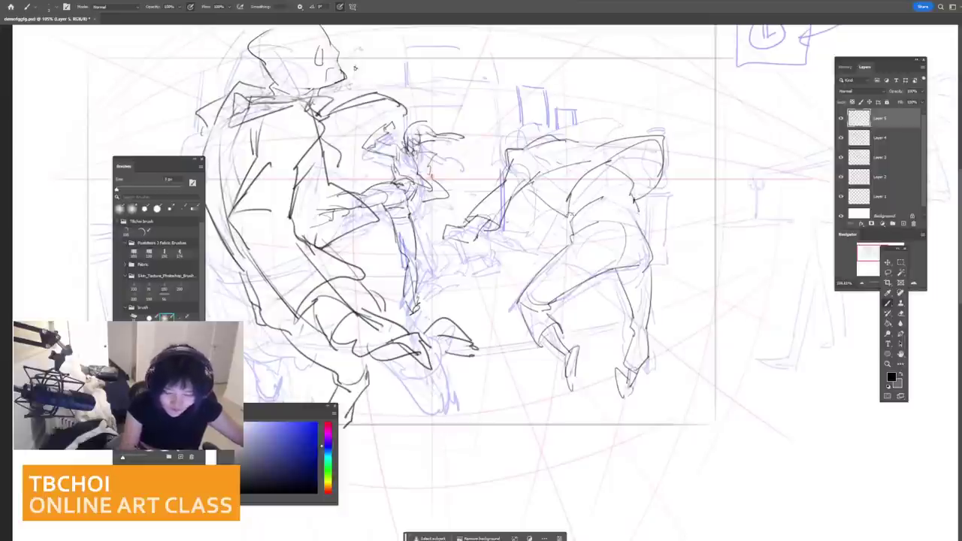
Step: Fade out the crouching figure's rear leg with an enlarged eraser
mouse_move(714, 304)
mouse_down()
mouse_move(669, 308)
mouse_move(618, 281)
mouse_move(621, 250)
mouse_up()
key(e)
key(bracketright)
key(bracketright)
key(bracketright)
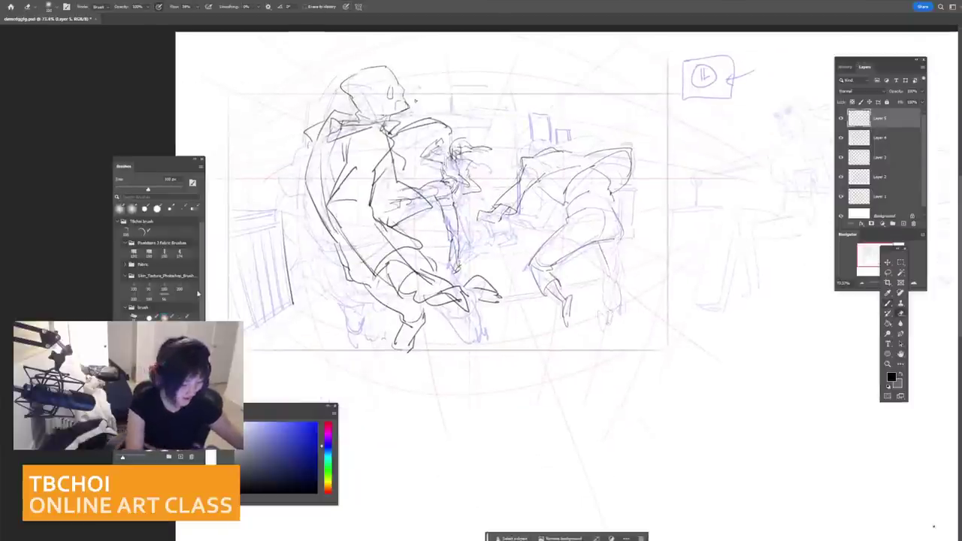
key(b)
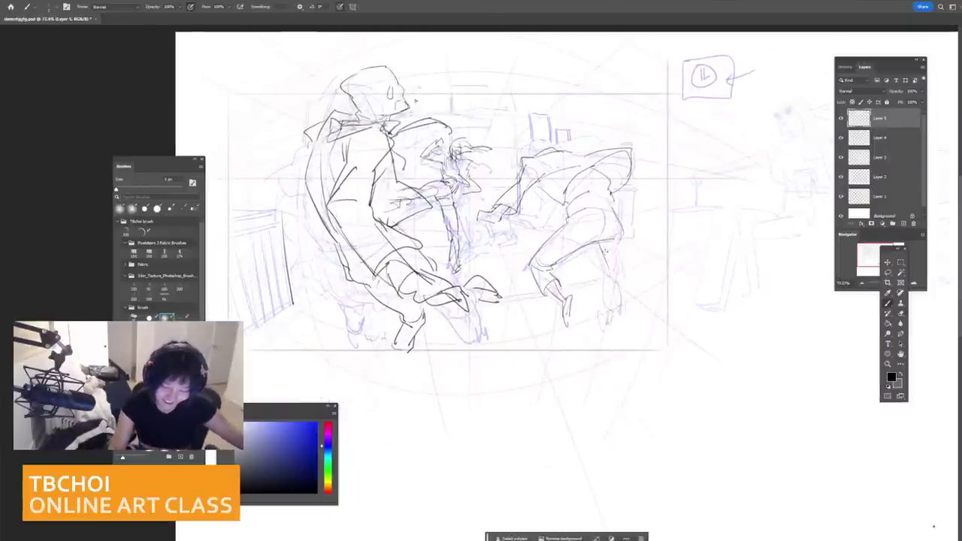
Step: Redraw the crouching figure's rear leg extending straight back from the hip
mouse_move(600, 243)
mouse_down()
mouse_move(627, 257)
mouse_move(652, 306)
mouse_up()
key(ctrl+z)
drag(634, 274, 653, 323)
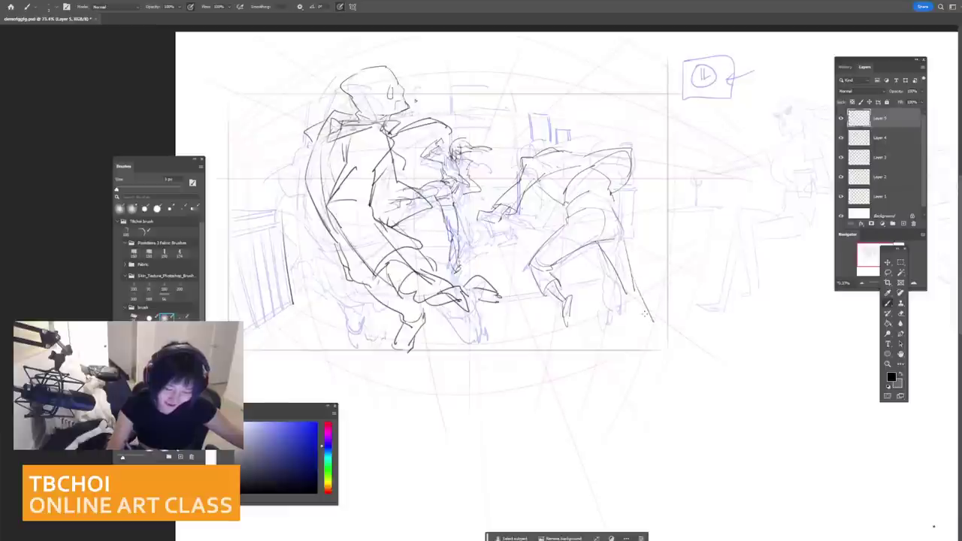
mouse_move(626, 292)
mouse_down()
mouse_move(639, 331)
mouse_move(630, 334)
mouse_move(654, 324)
mouse_move(645, 323)
mouse_up()
key(ctrl+z)
key(ctrl+z)
key(ctrl+z)
Step: Try a foot at the end of the extended rear leg and undo the strokes
drag(645, 324, 652, 341)
mouse_move(653, 324)
mouse_down()
mouse_move(658, 340)
mouse_move(648, 344)
mouse_up()
key(ctrl+z)
key(ctrl+z)
key(ctrl+z)
key(ctrl+z)
key(ctrl+z)
key(ctrl+z)
key(ctrl+z)
Step: Refine the calf and ankle contours of the crouching figure's extended rear leg
mouse_move(618, 275)
mouse_down()
mouse_move(630, 306)
mouse_move(645, 310)
mouse_move(633, 316)
mouse_move(628, 285)
mouse_move(642, 314)
mouse_up()
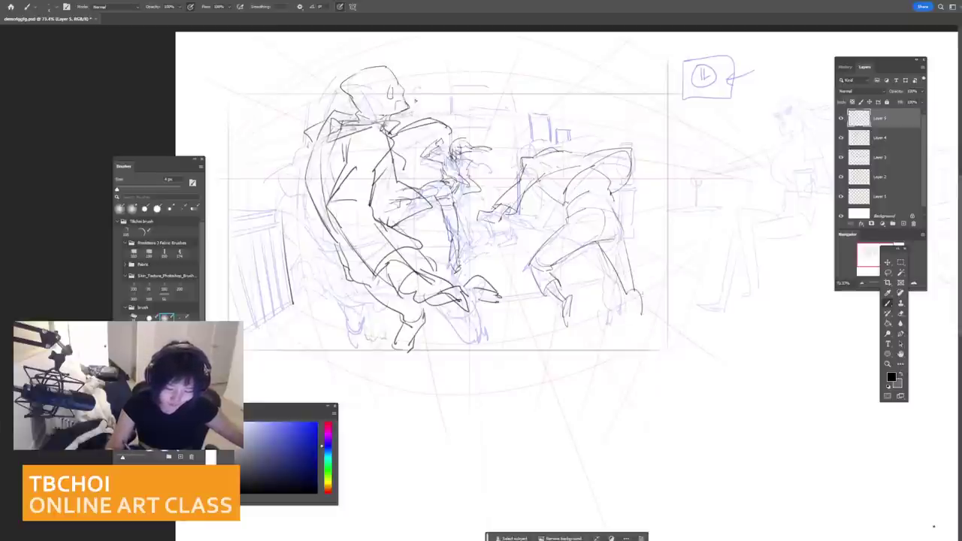
key(ctrl+z)
key(ctrl+z)
mouse_move(629, 239)
mouse_down()
mouse_move(635, 306)
mouse_move(629, 287)
mouse_move(635, 325)
mouse_up()
key(ctrl+z)
key(ctrl+z)
Step: Draw the pointed foot at the end of the crouching figure's extended rear leg
drag(638, 314, 647, 338)
key(ctrl+z)
key(ctrl+z)
key(ctrl+z)
key(ctrl+z)
drag(644, 314, 652, 341)
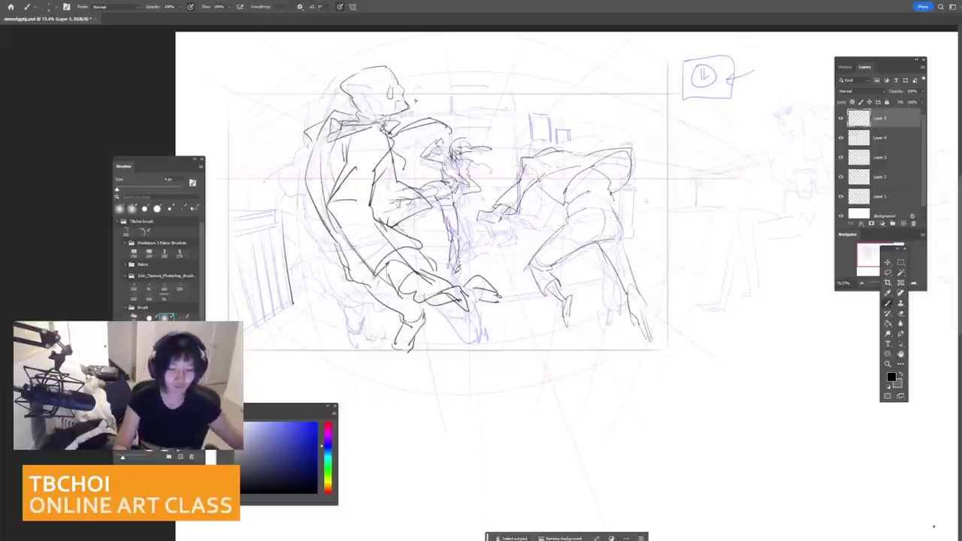
Step: Sketch the crouching figure's small head above the shoulder line
scroll(590, 158, up, 4)
key(ctrl+z)
drag(502, 138, 523, 125)
mouse_move(518, 122)
mouse_down()
mouse_move(526, 135)
mouse_move(501, 158)
mouse_move(527, 141)
mouse_move(584, 152)
mouse_up()
key(ctrl+z)
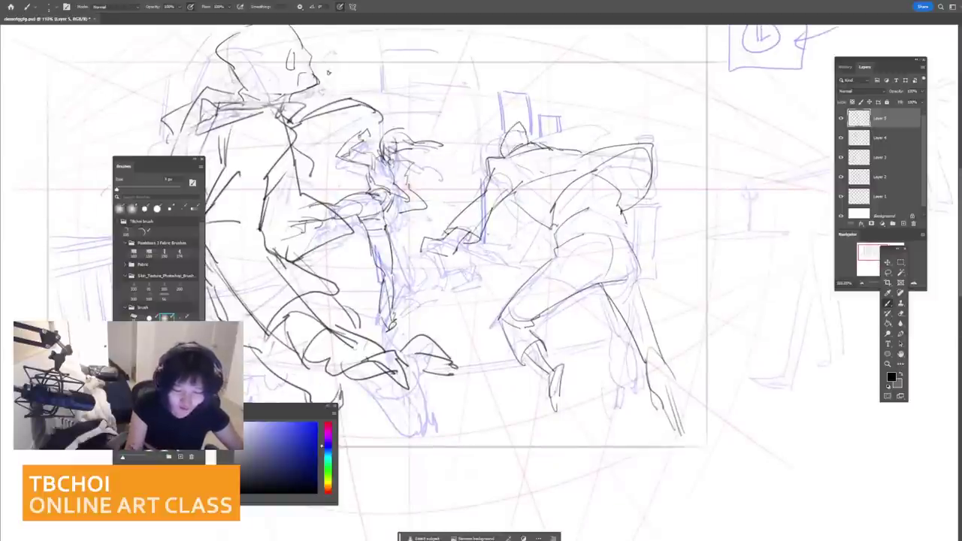
Step: Clean up and redraw the crouching figure's waistband, and add a knife in the lowered hand
scroll(663, 118, down, 5)
scroll(663, 118, up, 3)
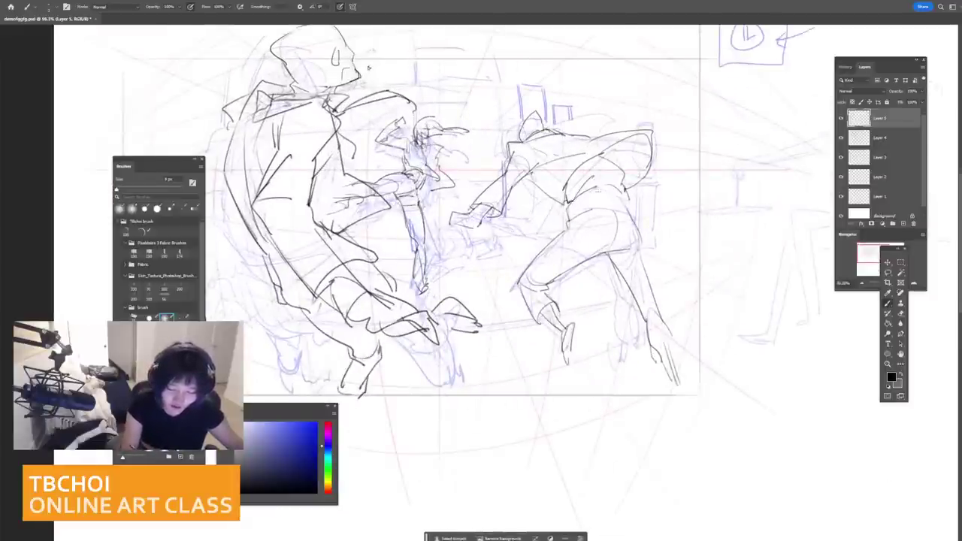
key(e)
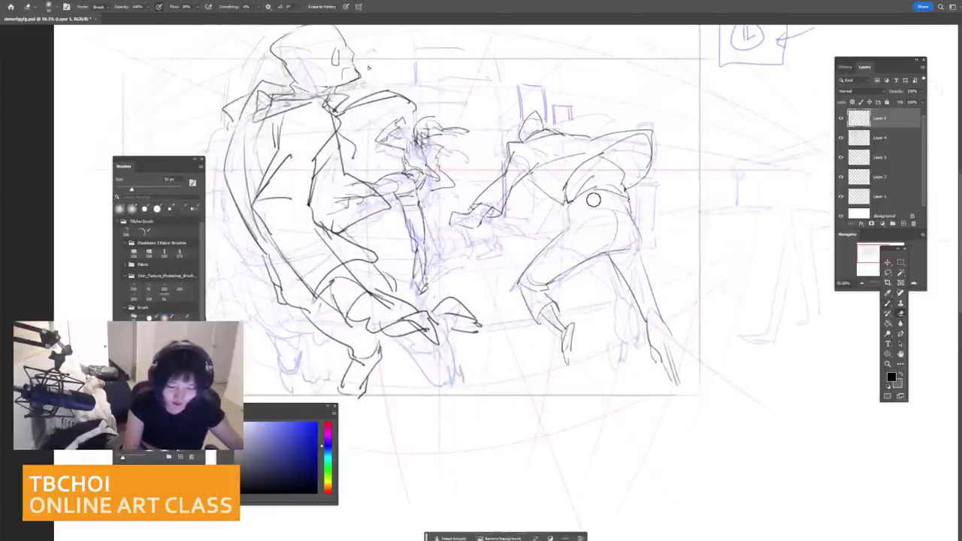
key(b)
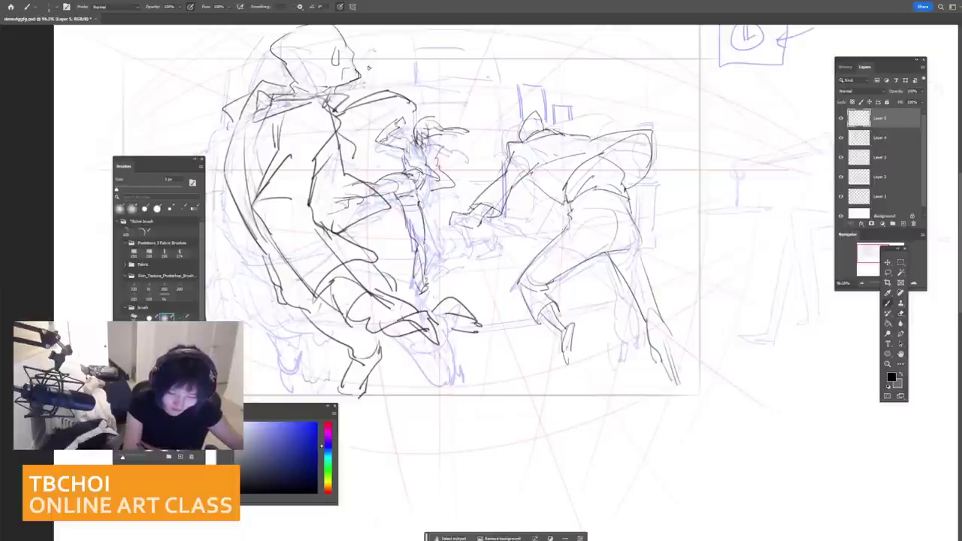
drag(565, 230, 616, 195)
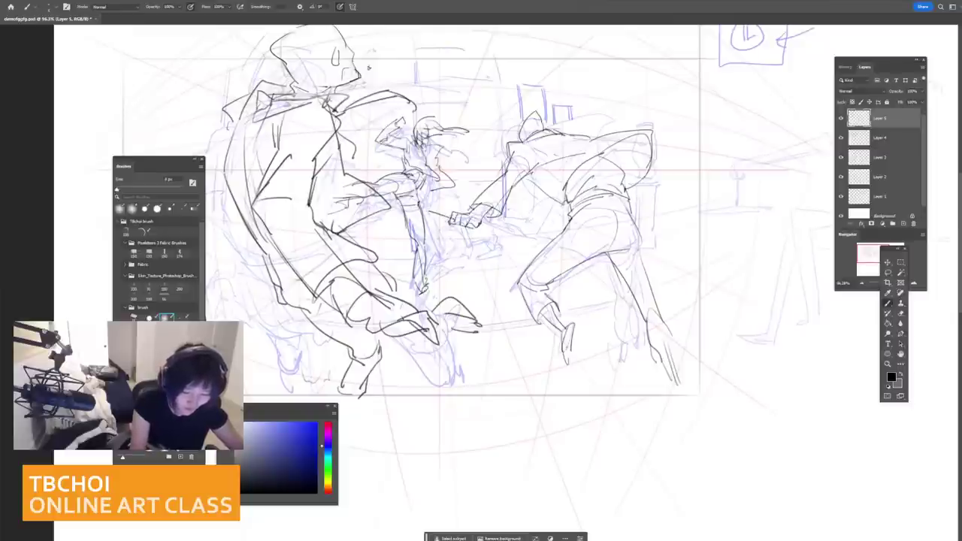
drag(428, 211, 493, 230)
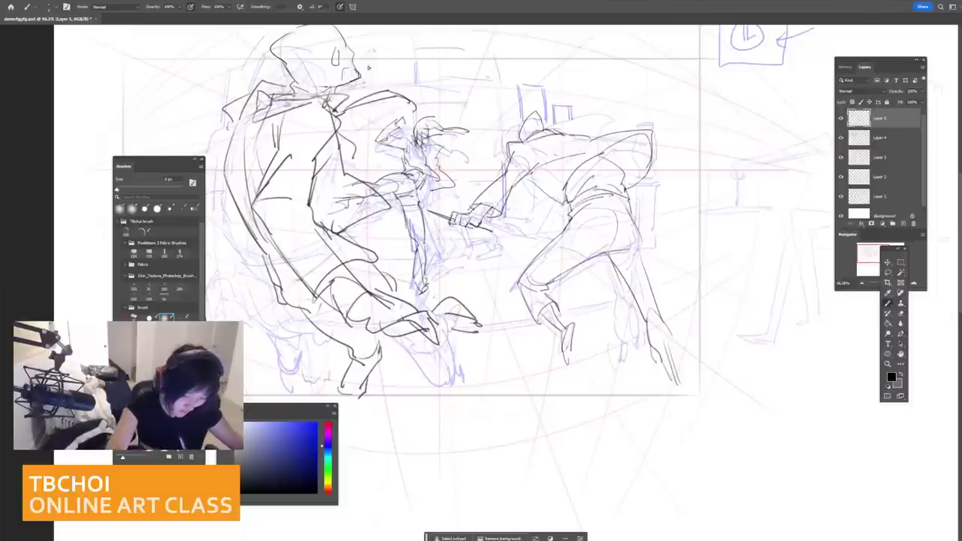
Step: Erase the pointed top of the crouching figure's head and redraw it with a rounder outline
drag(586, 128, 665, 238)
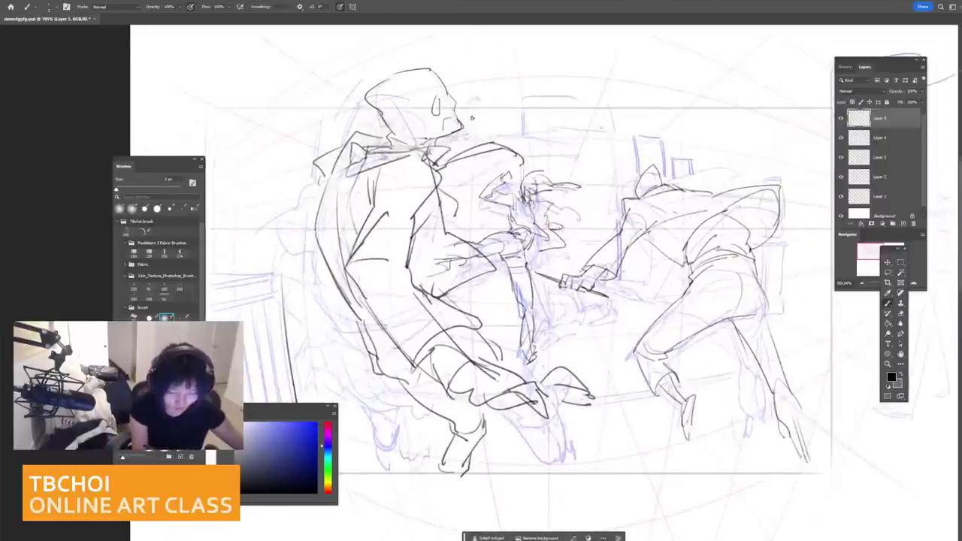
scroll(556, 222, down, 3)
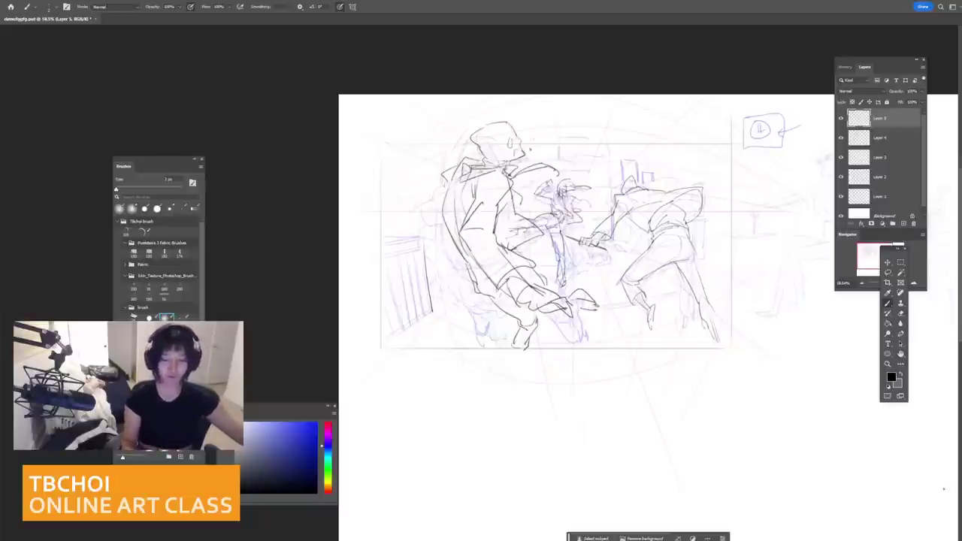
scroll(729, 317, up, 2)
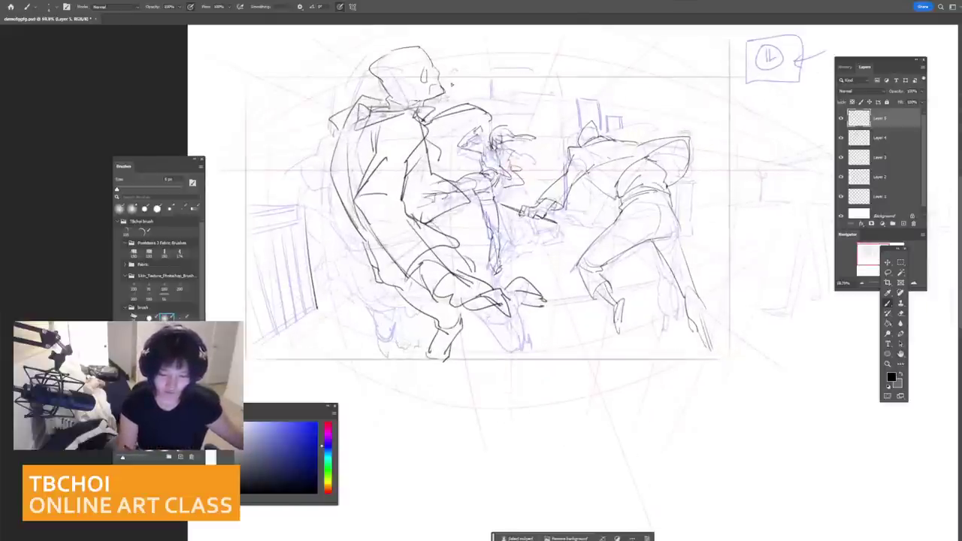
key(e)
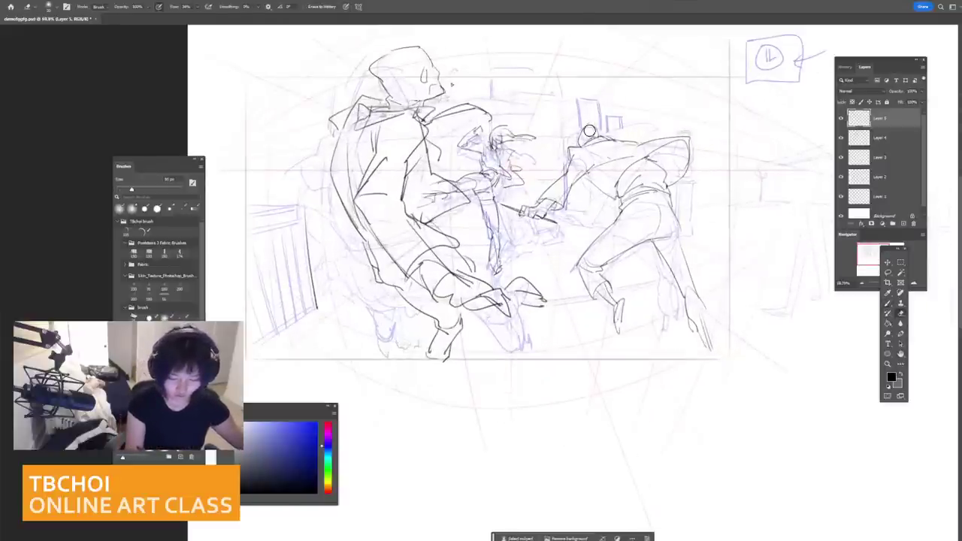
key(b)
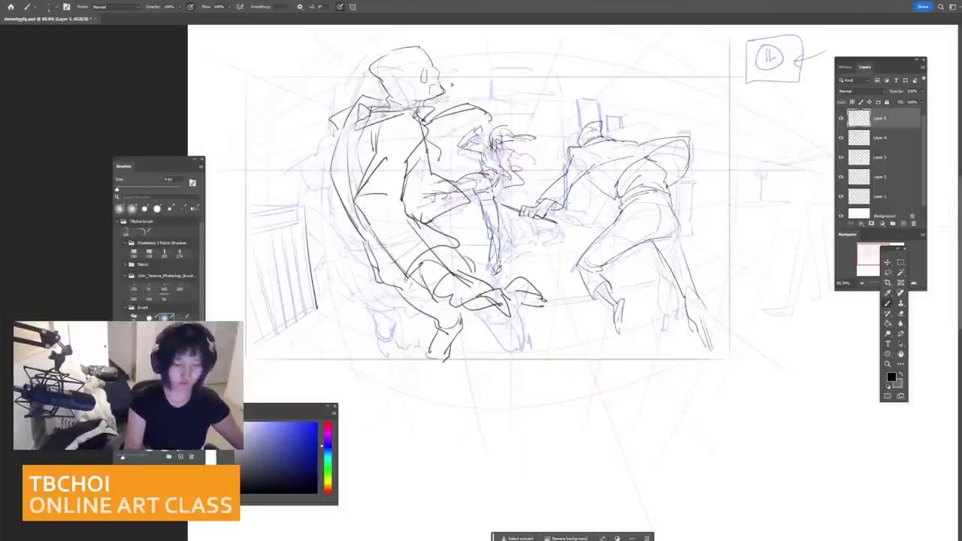
Step: Lower the opacity of the rough sketch on Layer 4 to 12%
scroll(635, 119, down, 5)
scroll(633, 122, up, 4)
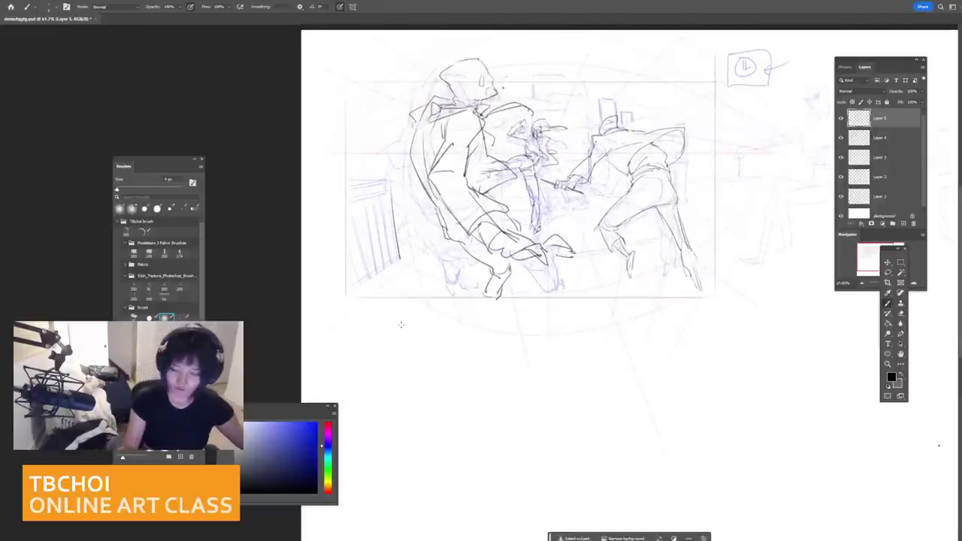
click(882, 140)
click(841, 138)
click(841, 138)
click(923, 92)
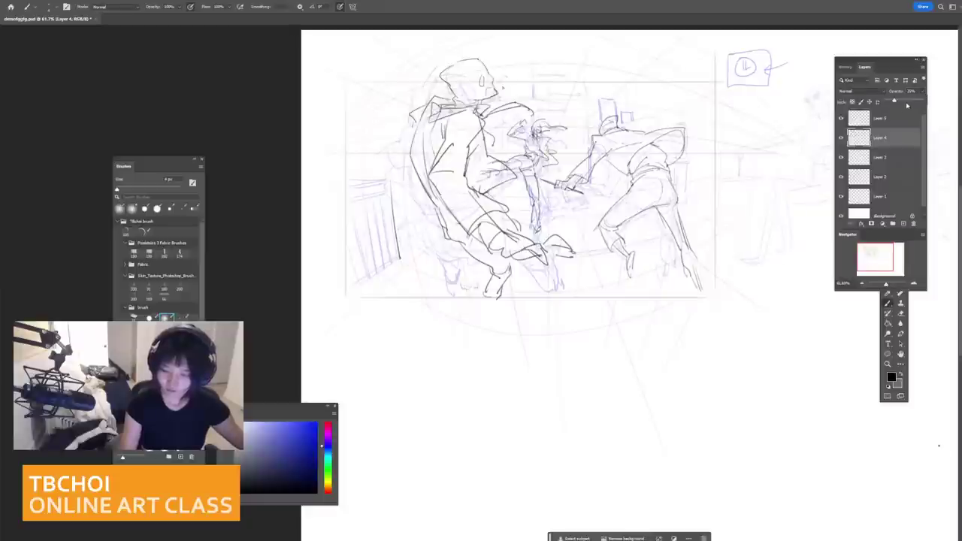
drag(907, 105, 892, 103)
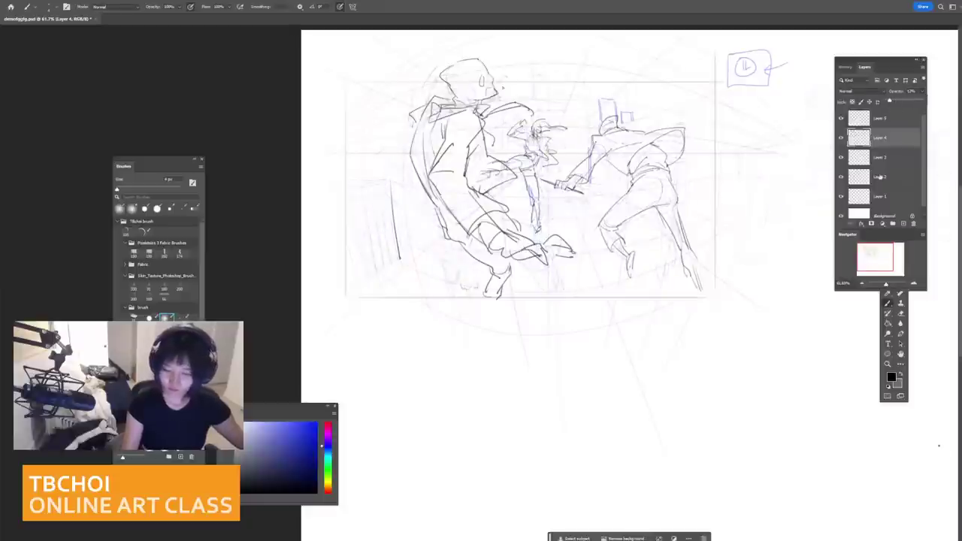
Step: Identify the perspective grid layer by toggling layer visibility, and lower the opacity of Layer 3 to 10%
click(880, 176)
click(841, 177)
click(841, 177)
click(869, 158)
click(841, 158)
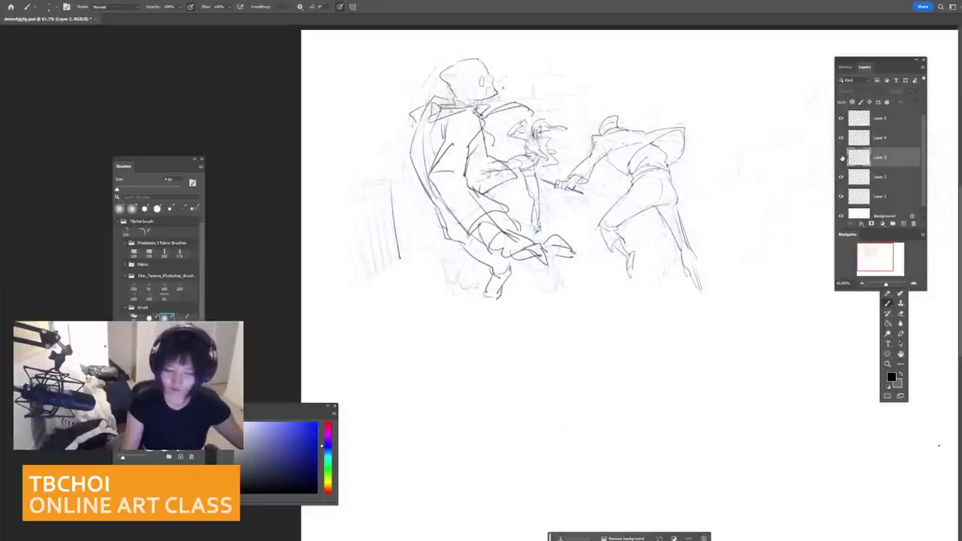
click(842, 158)
click(843, 157)
click(845, 157)
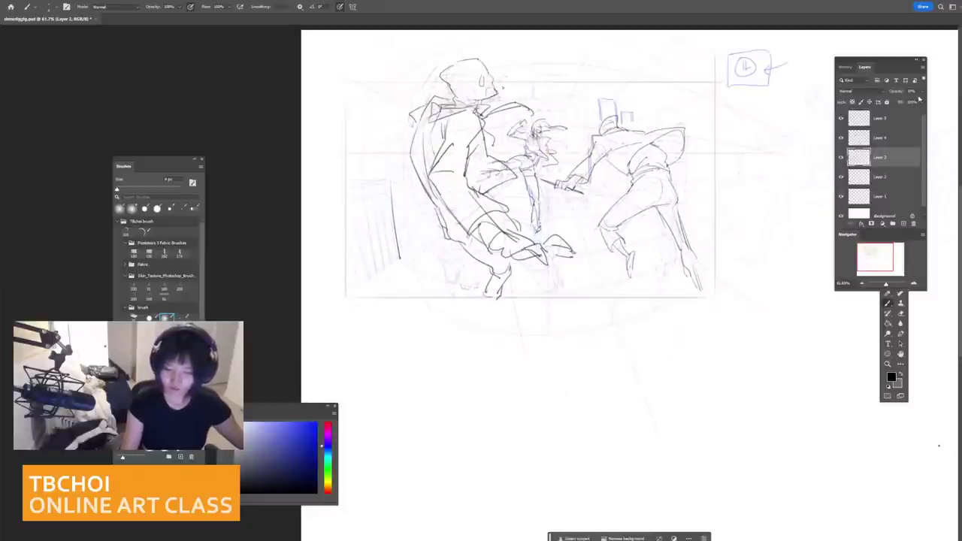
click(922, 92)
drag(901, 102, 893, 103)
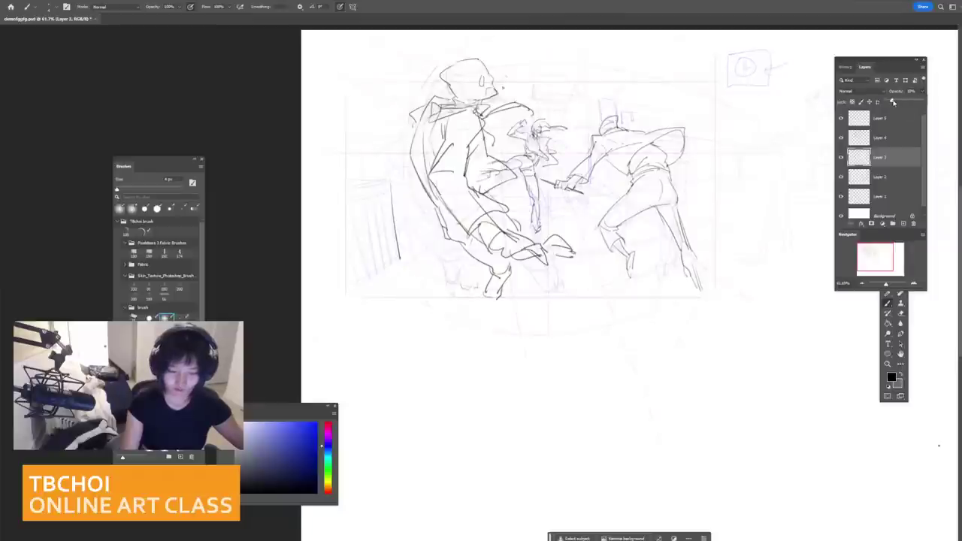
Step: On Layer 5, fade out the large foreground figure's coat hem and raised leg with a large eraser
click(875, 138)
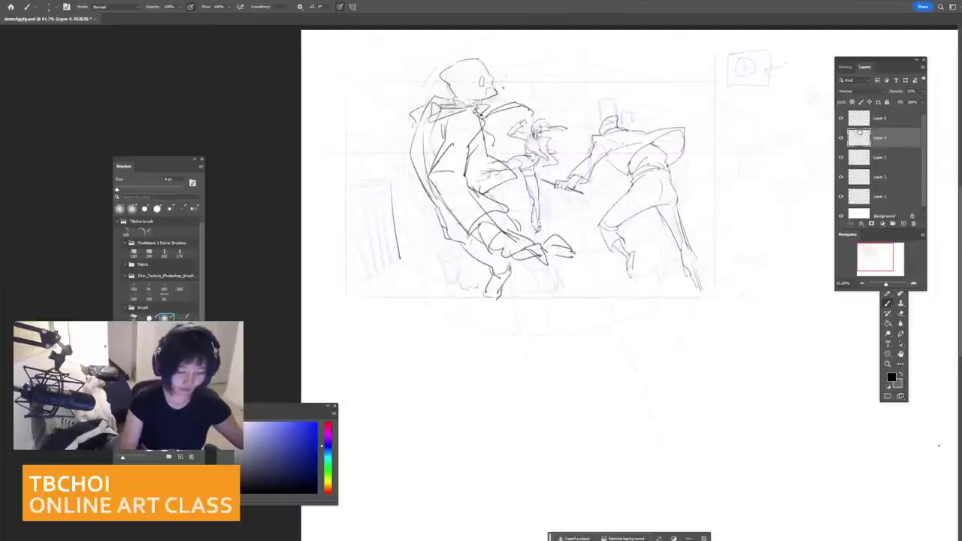
click(875, 121)
scroll(838, 125, up, 1)
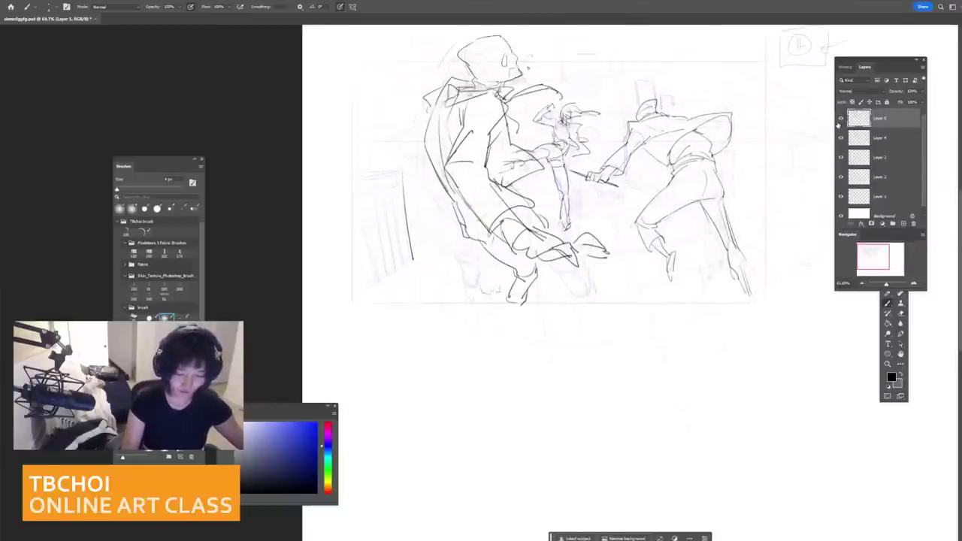
key(e)
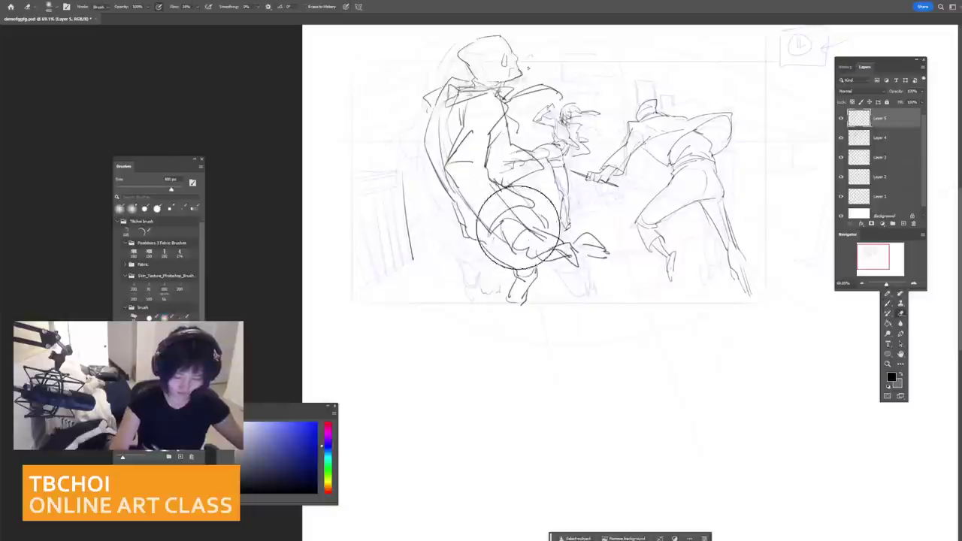
mouse_move(525, 229)
mouse_down()
mouse_move(577, 234)
mouse_move(591, 225)
mouse_move(506, 210)
mouse_up()
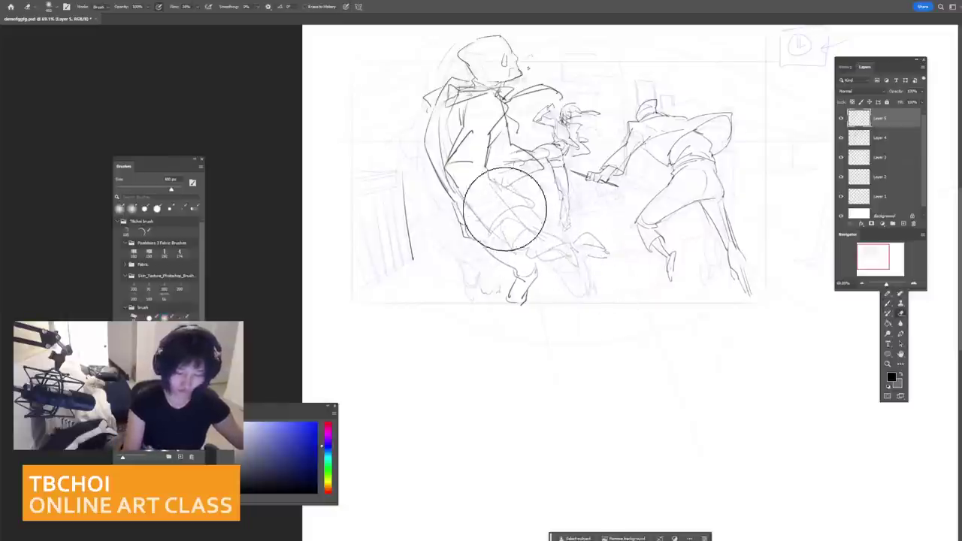
Step: Redraw the large foreground figure's flaring coat hem below the waist
key(b)
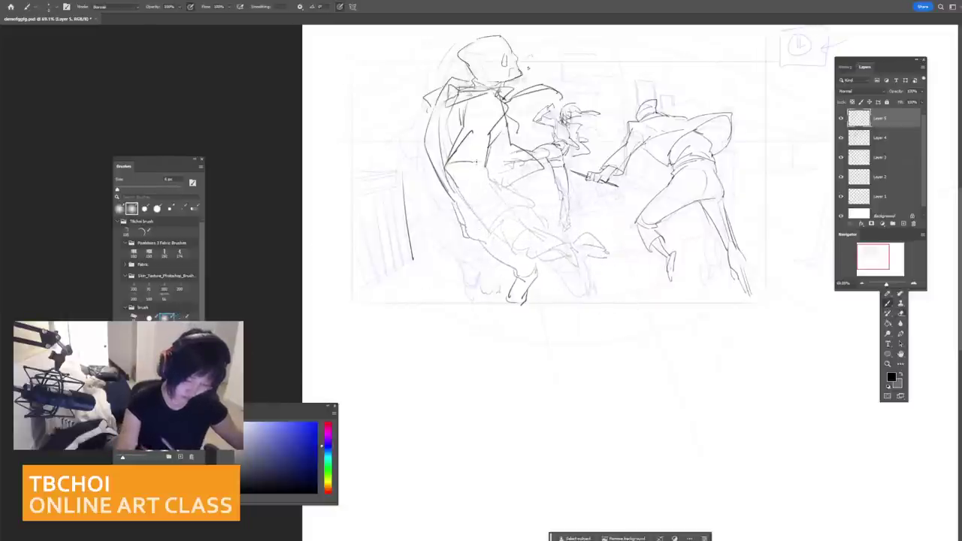
drag(473, 161, 535, 202)
key(ctrl+z)
drag(493, 228, 536, 203)
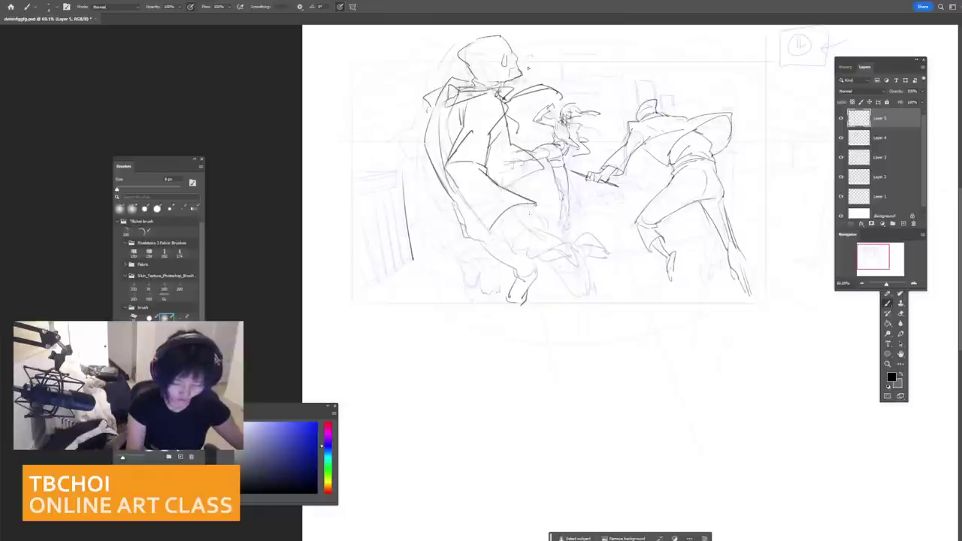
drag(458, 188, 493, 234)
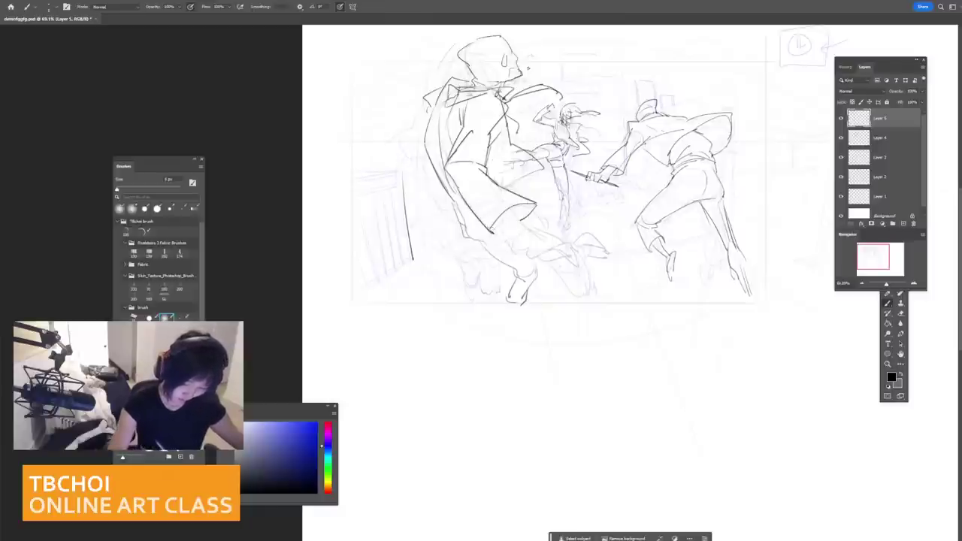
Step: Draw the contours of the large foreground figure's raised limb where it extends from under the flaring hem
mouse_move(514, 245)
mouse_down()
mouse_move(531, 261)
mouse_move(556, 242)
mouse_move(567, 266)
mouse_move(595, 230)
mouse_up()
key([)
key(ctrl+z)
key(ctrl+z)
key(ctrl+z)
key(ctrl+z)
key(ctrl+z)
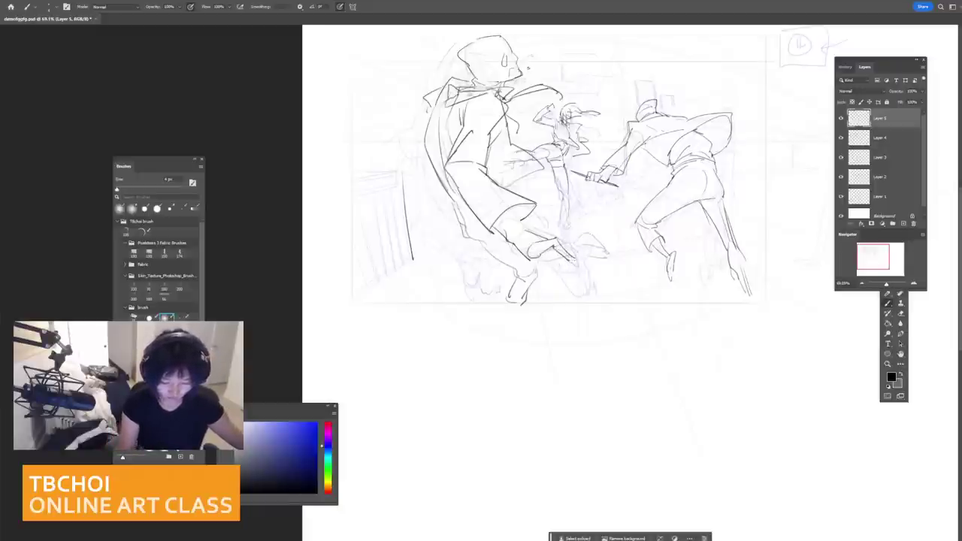
key(ctrl+z)
mouse_move(532, 259)
mouse_down()
mouse_move(554, 248)
mouse_move(565, 257)
mouse_up()
key(ctrl+z)
Step: Draw the pointed, splayed end of the foreground figure's raised limb, retrying strokes until the shape follows the rough sketch
mouse_move(557, 241)
mouse_down()
mouse_move(573, 257)
mouse_move(571, 239)
mouse_move(555, 236)
mouse_move(585, 217)
mouse_move(549, 260)
mouse_move(571, 225)
mouse_move(593, 236)
mouse_up()
key(ctrl+z)
key(ctrl+z)
key(ctrl+z)
mouse_move(589, 236)
mouse_down()
mouse_move(571, 231)
mouse_move(560, 242)
mouse_move(572, 226)
mouse_move(592, 242)
mouse_up()
key(ctrl+z)
key(ctrl+z)
key(ctrl+z)
key(ctrl+z)
drag(573, 232, 592, 244)
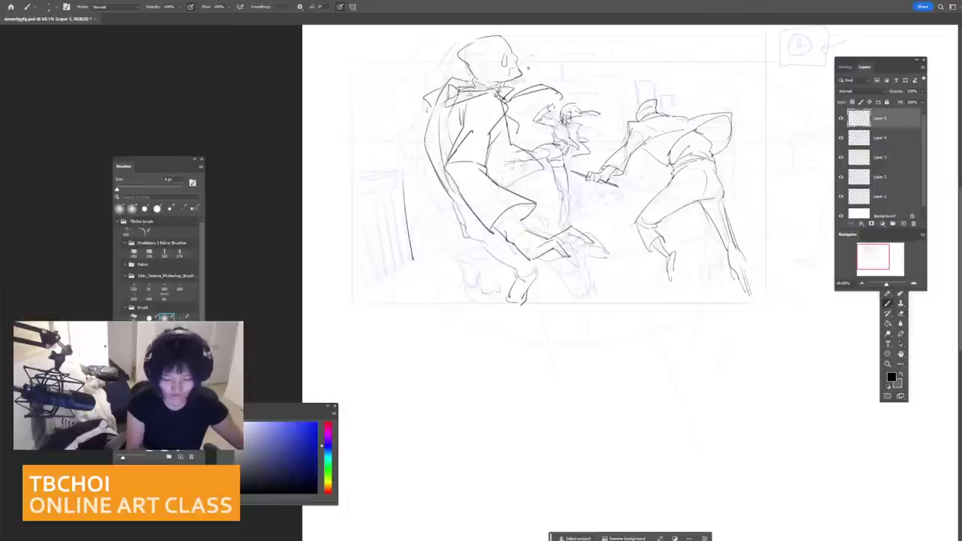
key(ctrl+z)
drag(539, 256, 562, 249)
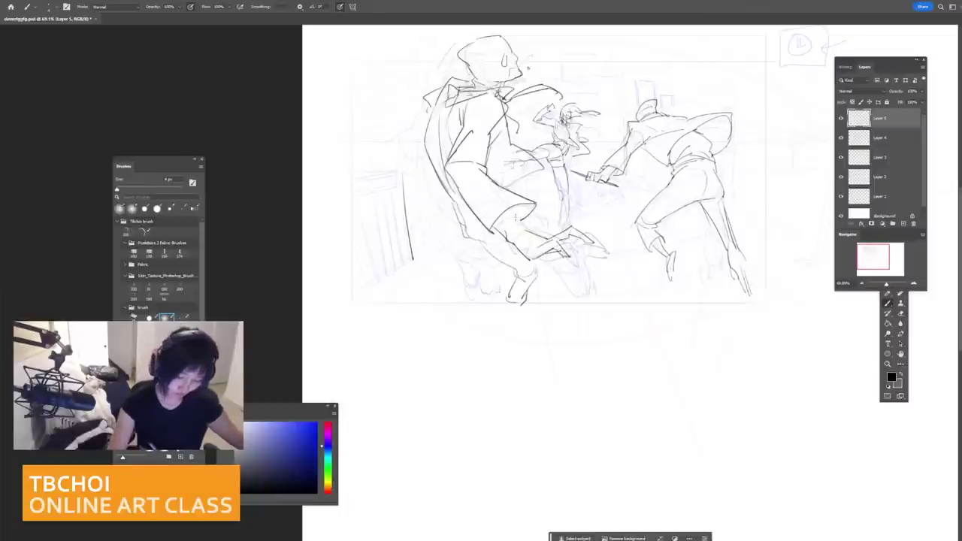
Step: Add the inner opening of the foreground figure's flaring hem and a dark accent at its lower corner
mouse_move(509, 218)
mouse_down()
mouse_move(528, 232)
mouse_move(520, 245)
mouse_move(543, 230)
mouse_up()
key(ctrl+z)
key(ctrl+z)
key(ctrl+z)
scroll(639, 188, down, 5)
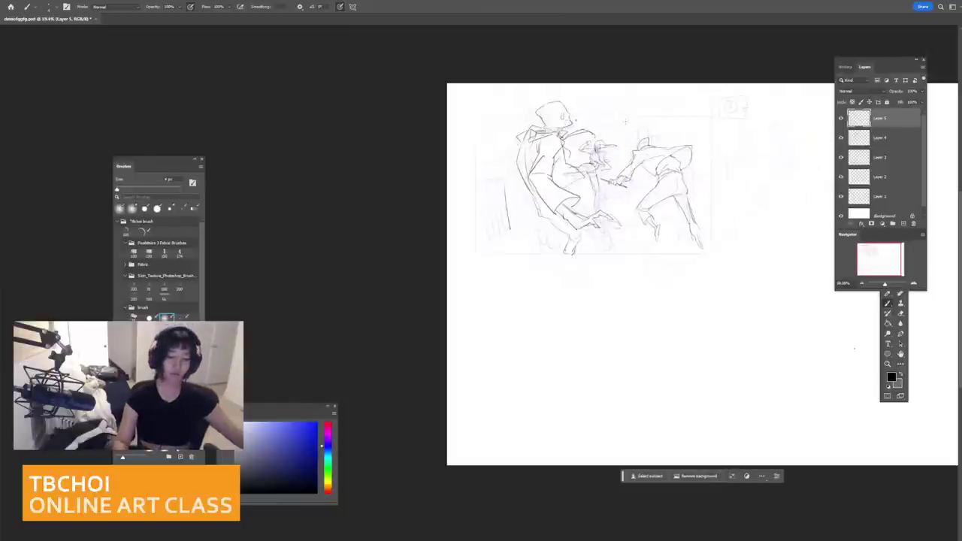
scroll(641, 191, up, 4)
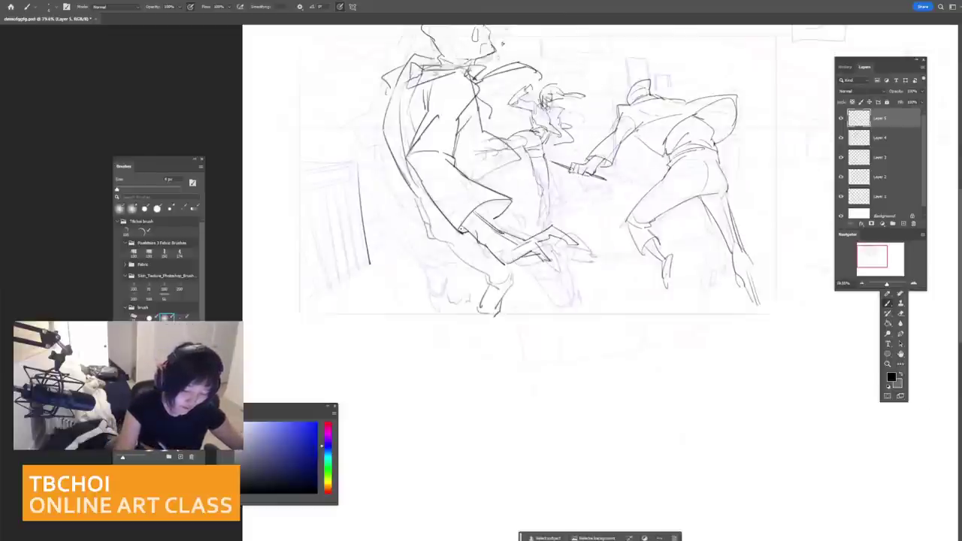
drag(463, 230, 495, 206)
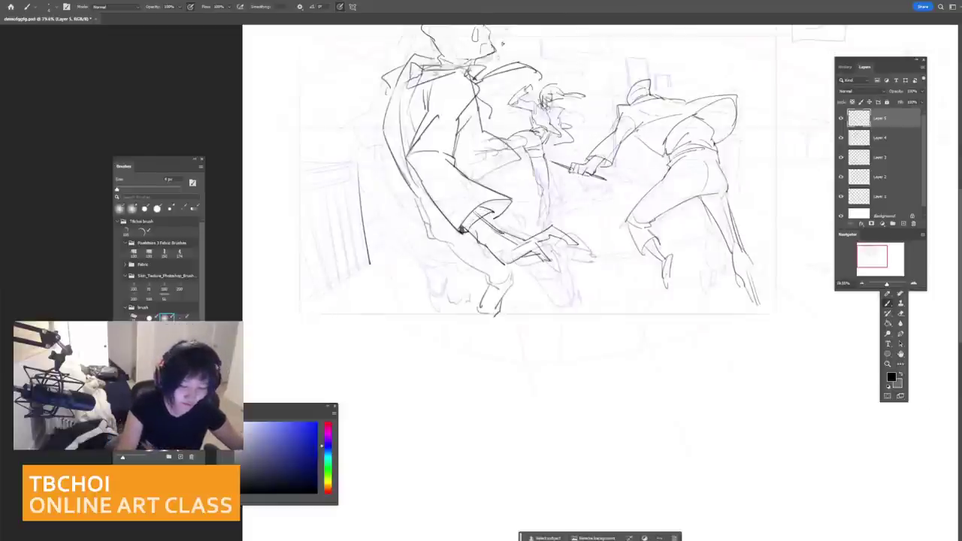
Step: Strengthen the foreground figure's back hip contour and the coat's front lines running from the waist toward the middle figure
scroll(576, 171, down, 5)
scroll(560, 134, up, 4)
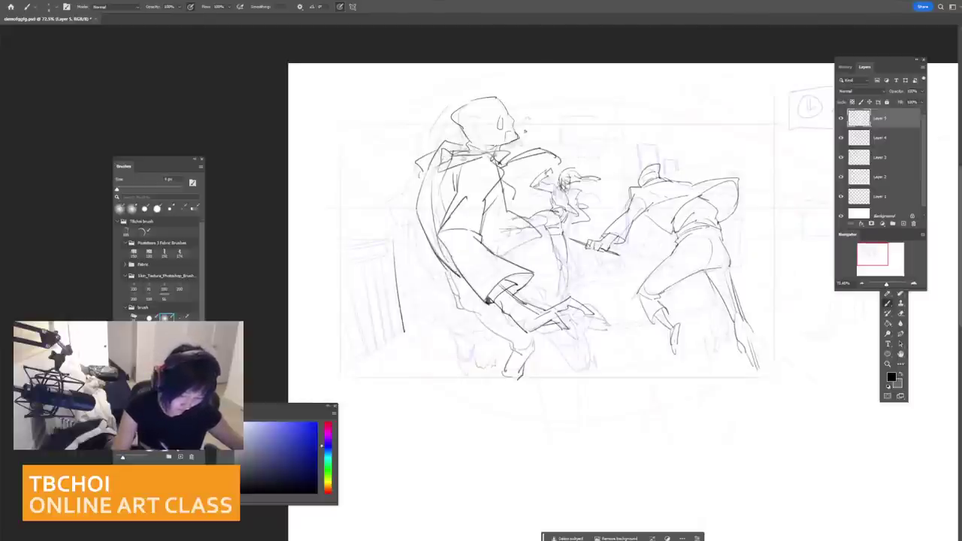
drag(447, 273, 471, 284)
mouse_move(509, 259)
mouse_down()
mouse_move(550, 237)
mouse_move(510, 210)
mouse_up()
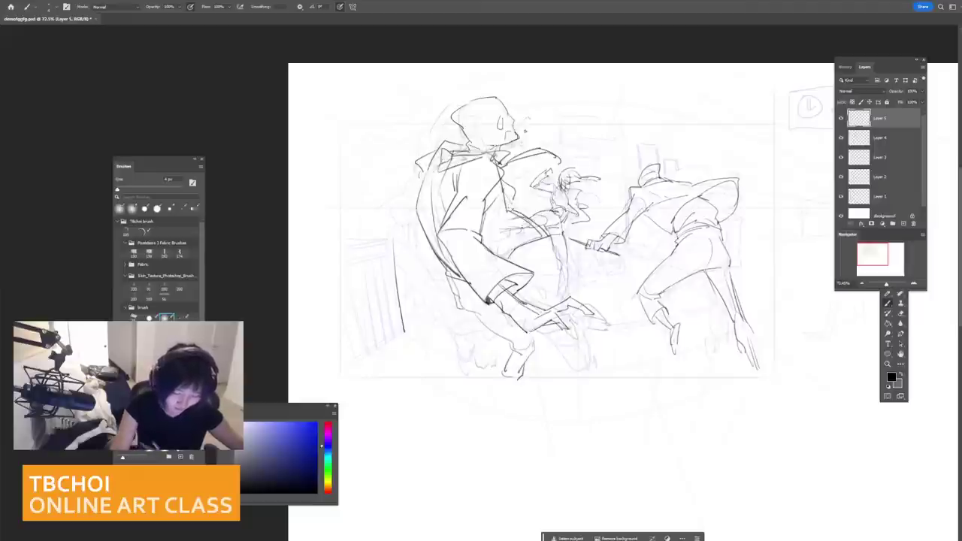
Step: Erase the foreground figure's front coat edge below the waist with a smaller eraser and redraw it as a cleaner line
key(e)
key(bracketleft)
key(bracketleft)
key(bracketleft)
key(bracketleft)
key(bracketleft)
key(bracketleft)
key(bracketleft)
key(bracketleft)
key(bracketleft)
drag(514, 213, 528, 220)
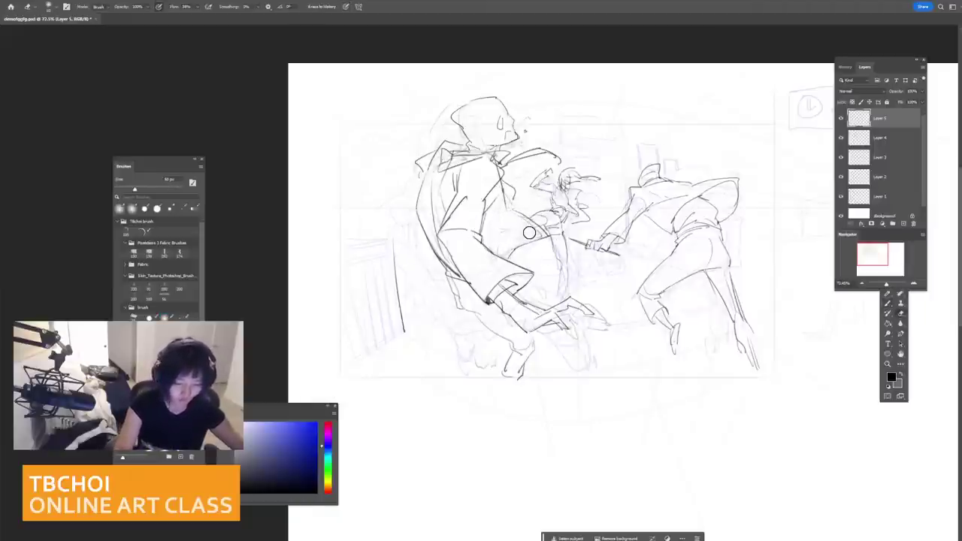
key(b)
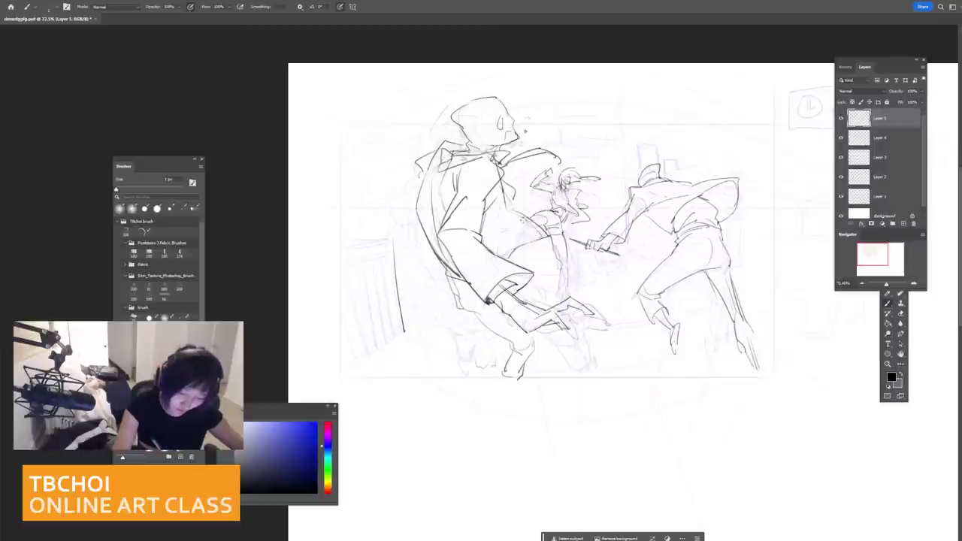
key(bracketright)
key(bracketright)
drag(509, 208, 547, 236)
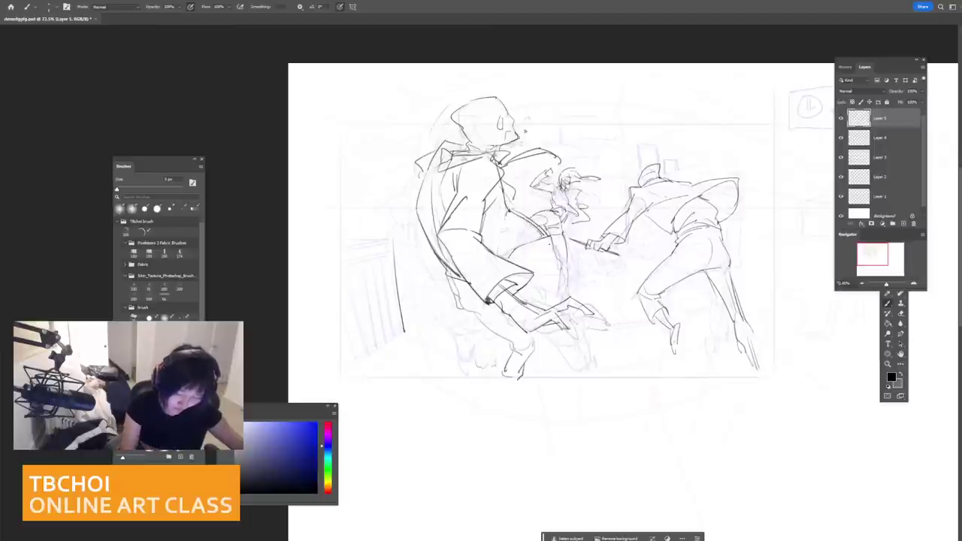
Step: Draw the separate digits at the end of the foreground figure's raised limb and reinforce the contour of the supporting leg
mouse_move(545, 314)
mouse_down()
mouse_move(530, 330)
mouse_move(576, 337)
mouse_up()
key(bracketright)
key(ctrl+z)
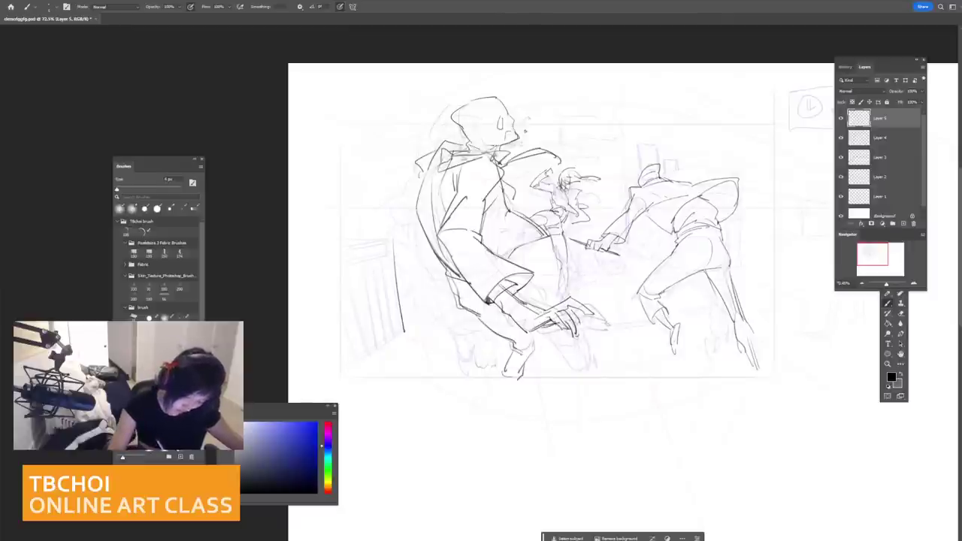
drag(529, 332, 535, 349)
drag(446, 275, 458, 299)
key(ctrl+z)
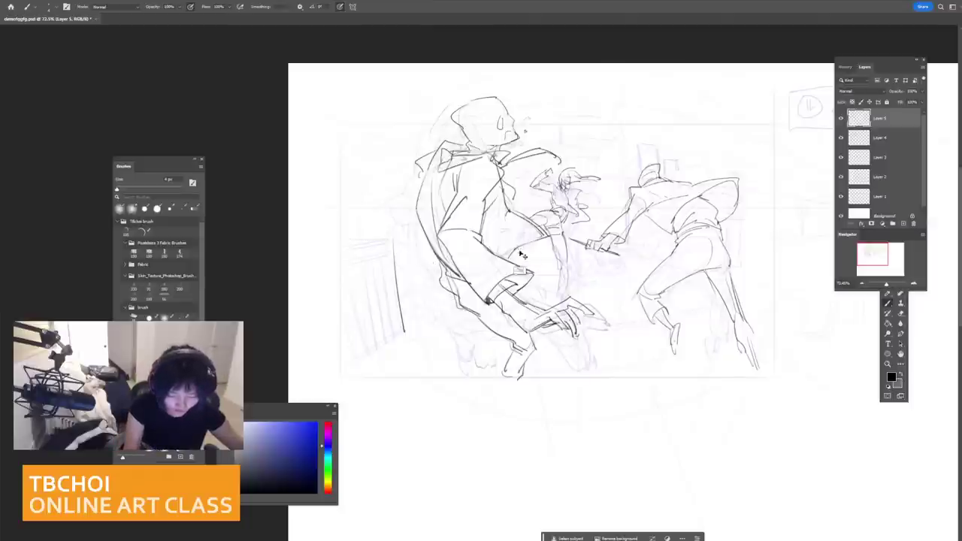
Step: Sketch the small hand-like shape just above the foreground figure's flaring hem
drag(508, 258, 521, 259)
key(ctrl+z)
scroll(619, 210, down, 4)
key(ctrl+plus)
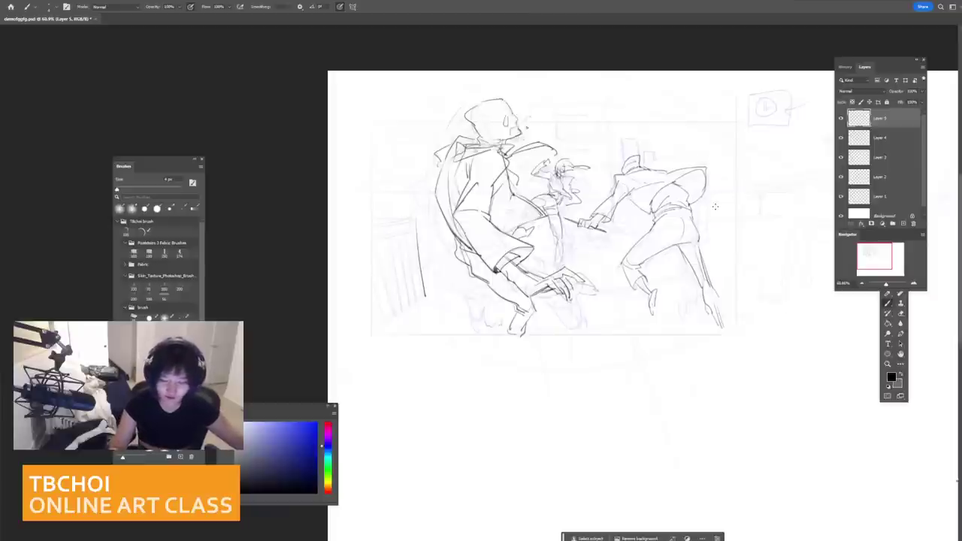
drag(606, 364, 632, 387)
key(ctrl+z)
Step: Clean up and redraw the knife-holding figure's bent lower leg, with its trouser cuff, ankle and shoe
scroll(652, 348, up, 5)
scroll(652, 347, down, 4)
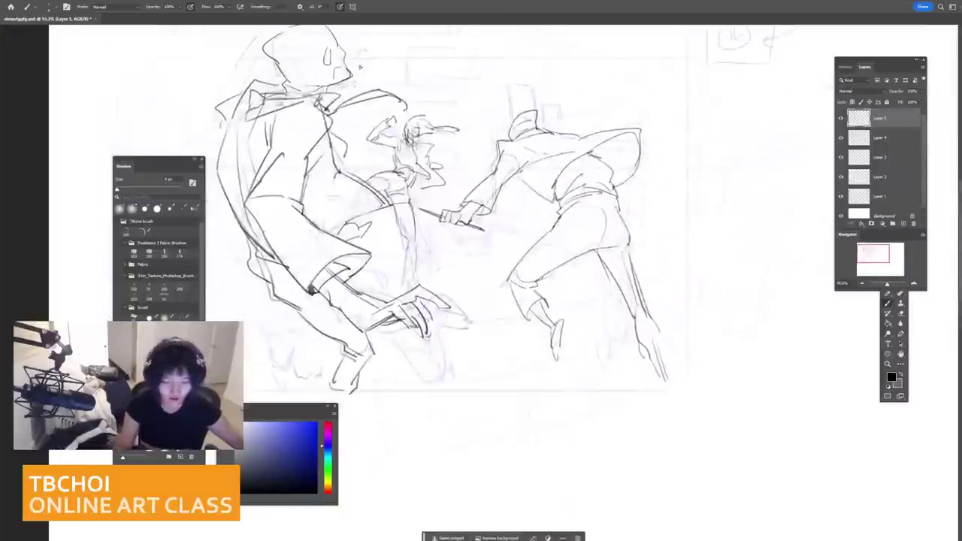
key(e)
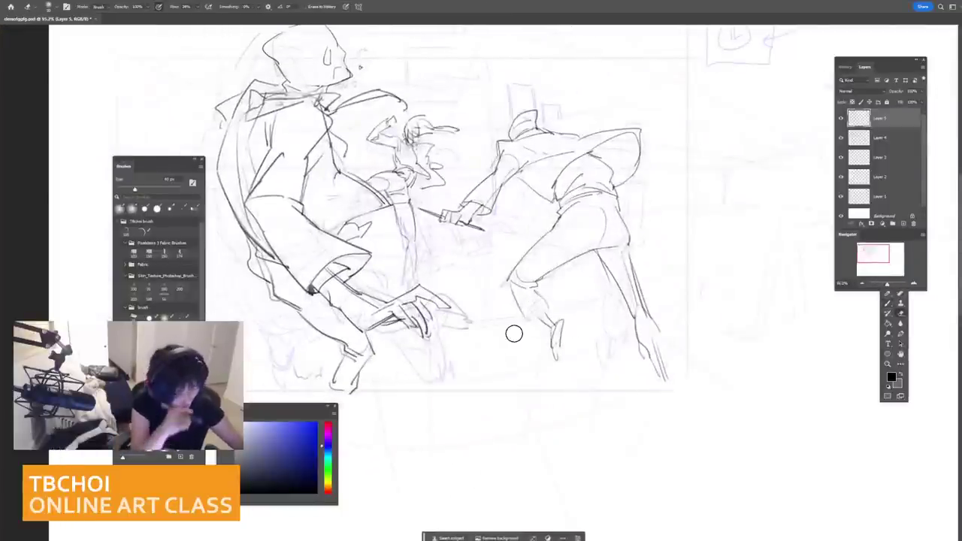
key(b)
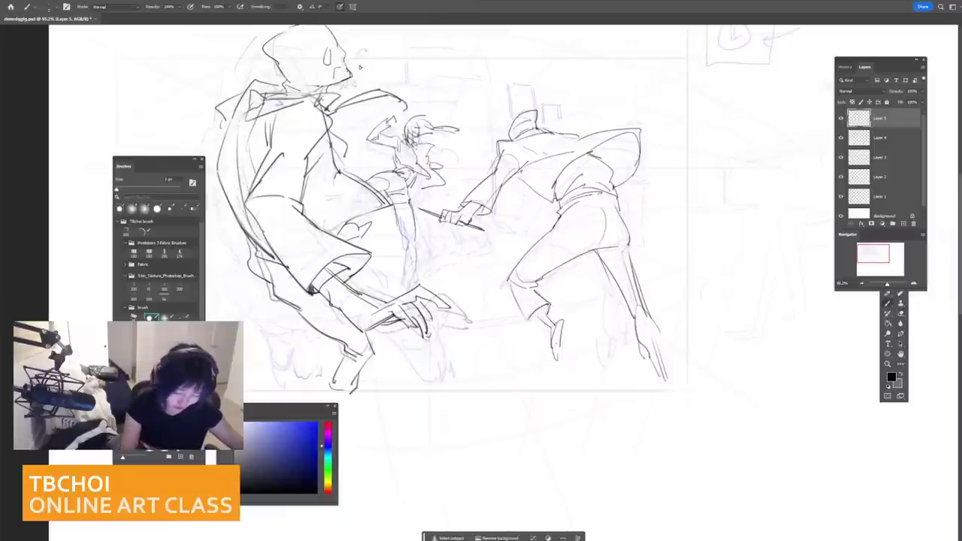
drag(526, 316, 539, 325)
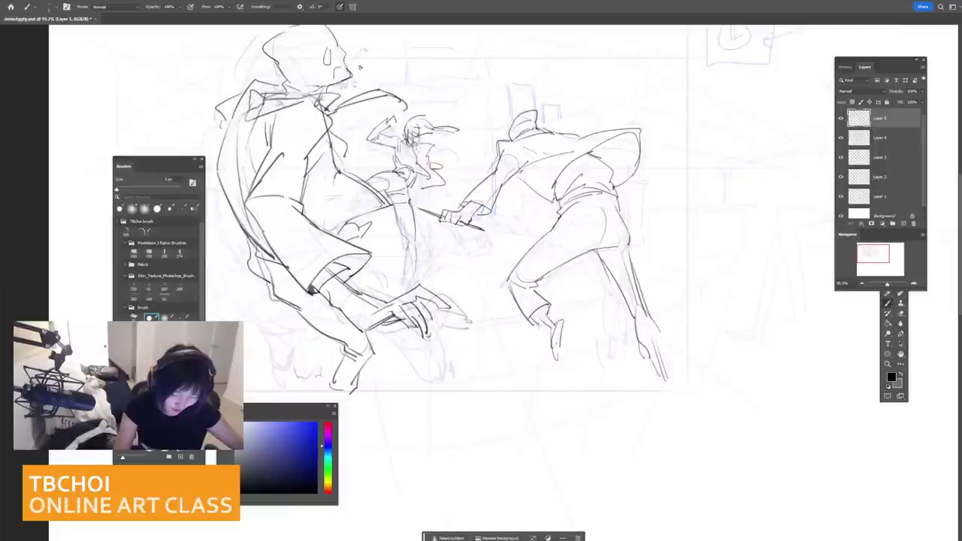
key(ctrl+z)
key(ctrl+z)
key(ctrl+z)
mouse_move(510, 284)
mouse_down()
mouse_move(531, 324)
mouse_move(547, 324)
mouse_up()
key(ctrl+z)
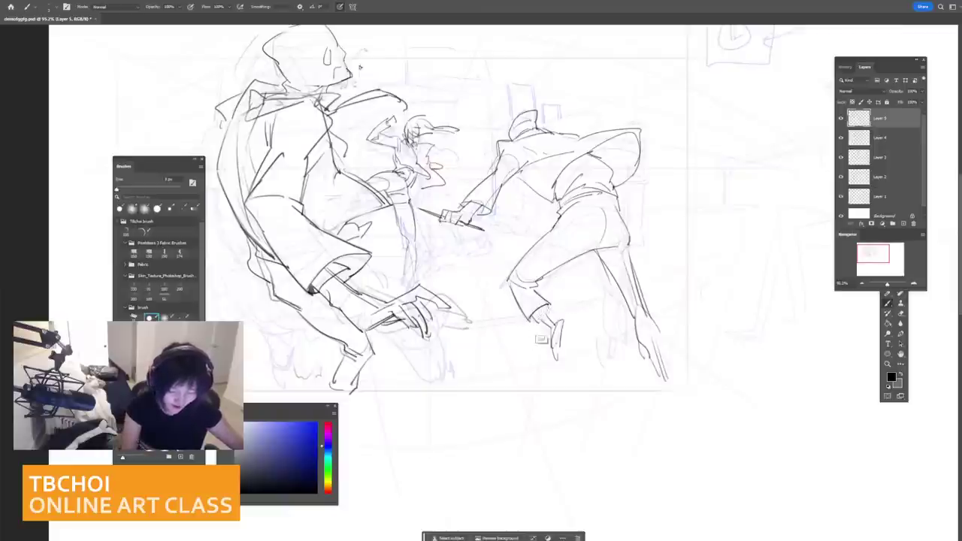
key(ctrl+z)
drag(535, 310, 532, 324)
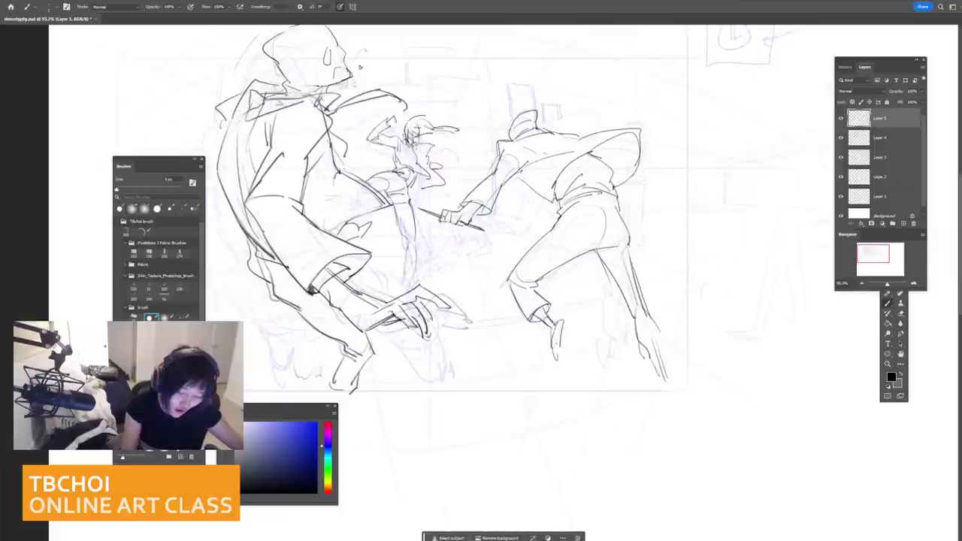
drag(564, 320, 553, 359)
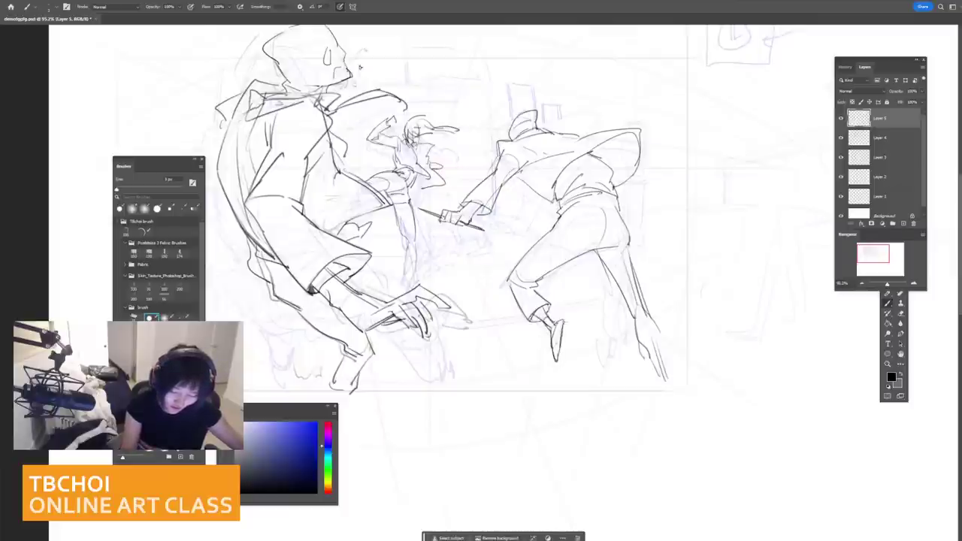
Step: Draw the knife-holding figure's far hand showing behind the flying coat and touch up the forward sleeve
scroll(567, 310, down, 3)
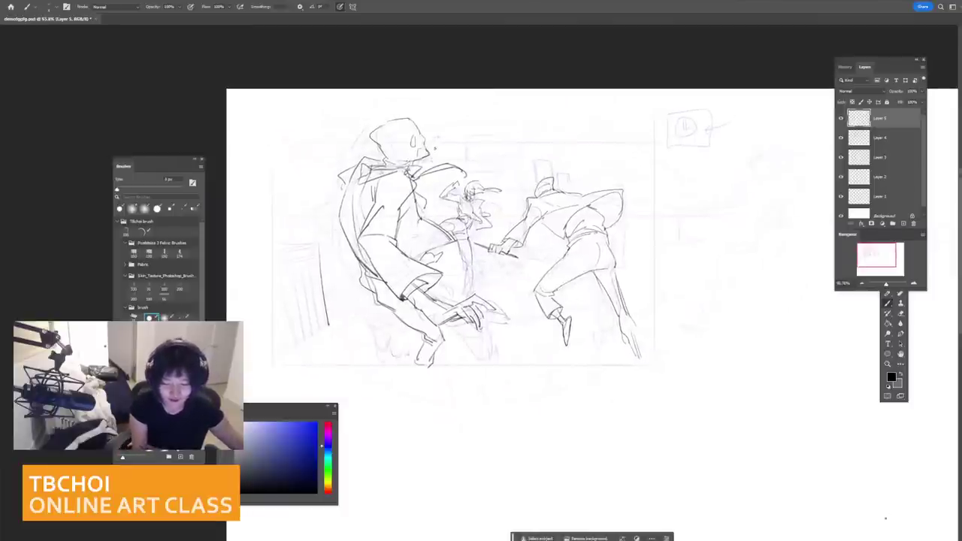
scroll(616, 227, up, 4)
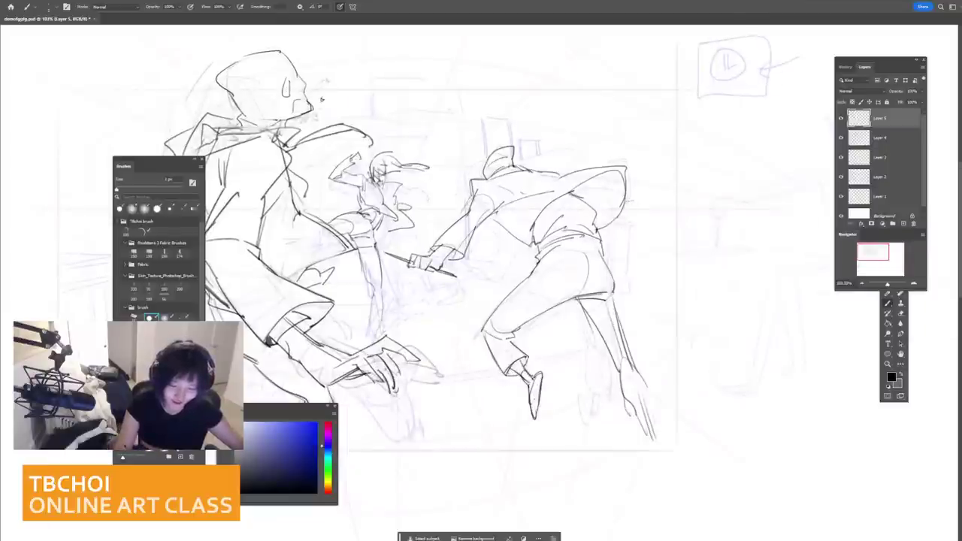
drag(635, 199, 618, 218)
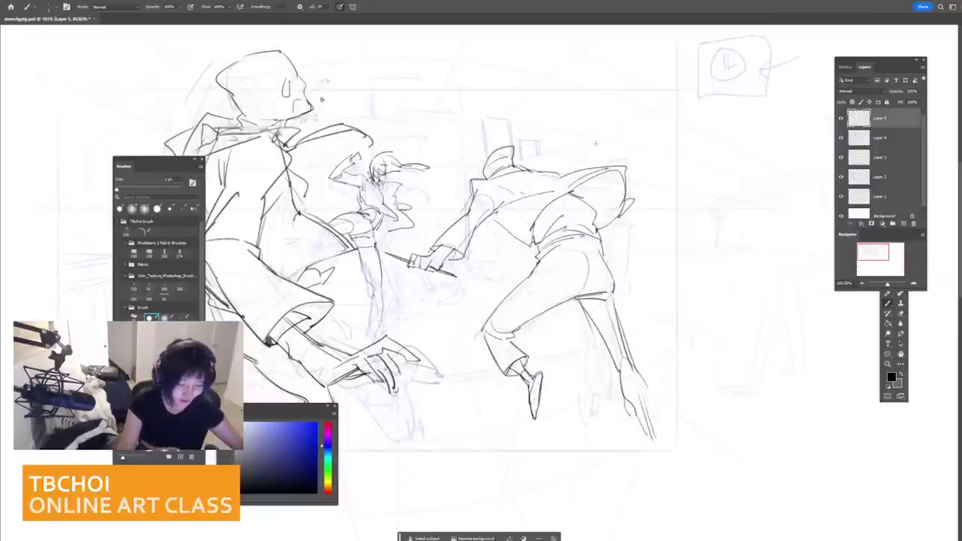
scroll(491, 208, up, 3)
drag(475, 203, 525, 216)
Step: Draw the standing leg and foot of the small middle figure between the two large figures
scroll(703, 427, down, 5)
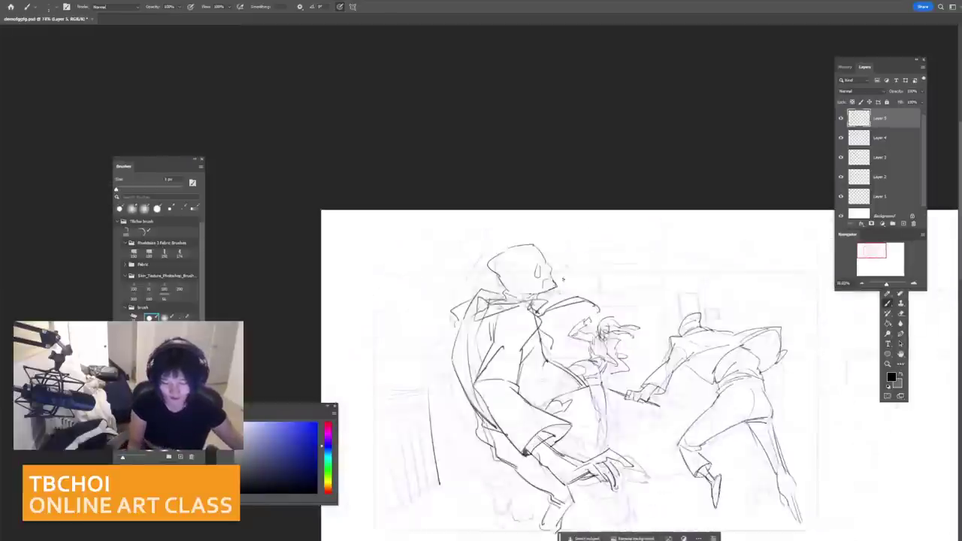
drag(703, 427, 730, 293)
scroll(714, 301, up, 4)
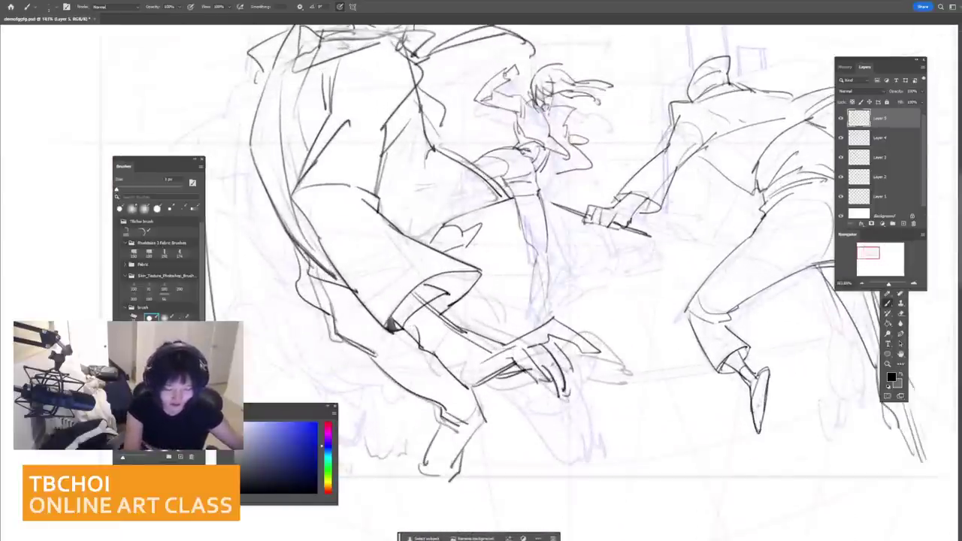
key(ctrl+z)
mouse_move(520, 213)
mouse_down()
mouse_move(538, 254)
mouse_move(544, 328)
mouse_up()
key(ctrl+z)
key(ctrl+z)
scroll(689, 233, down, 2)
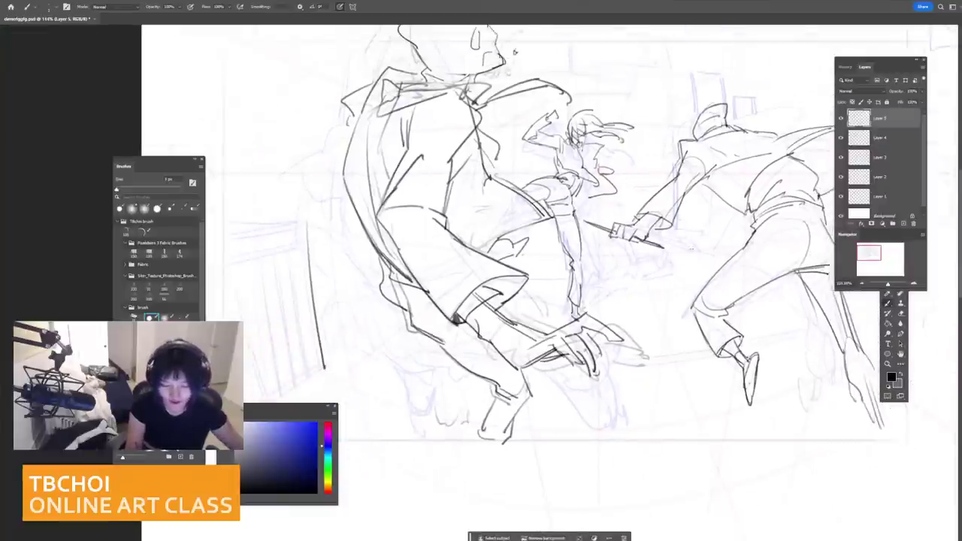
Step: Draw the head, facial features and hair of the small fallen figure just below the knife hand
scroll(697, 245, up, 5)
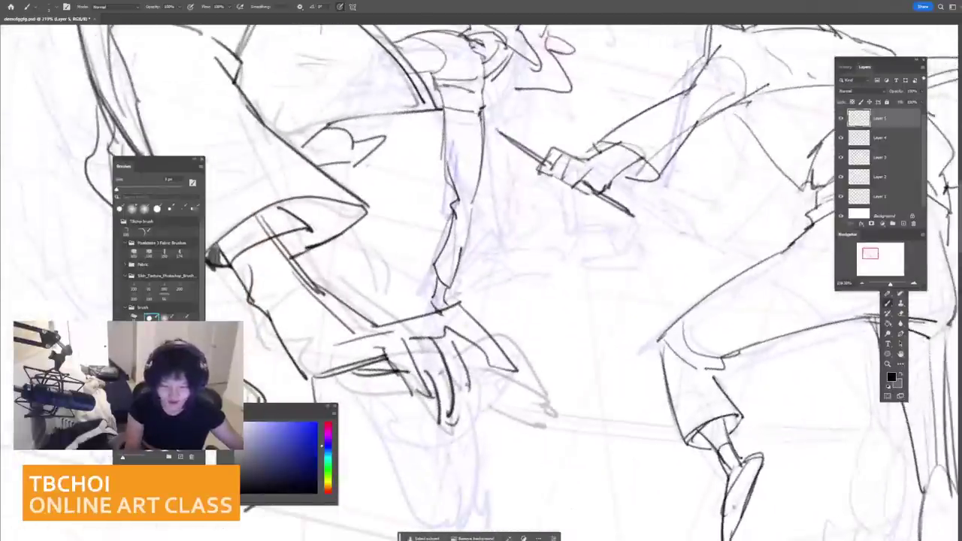
scroll(729, 232, down, 2)
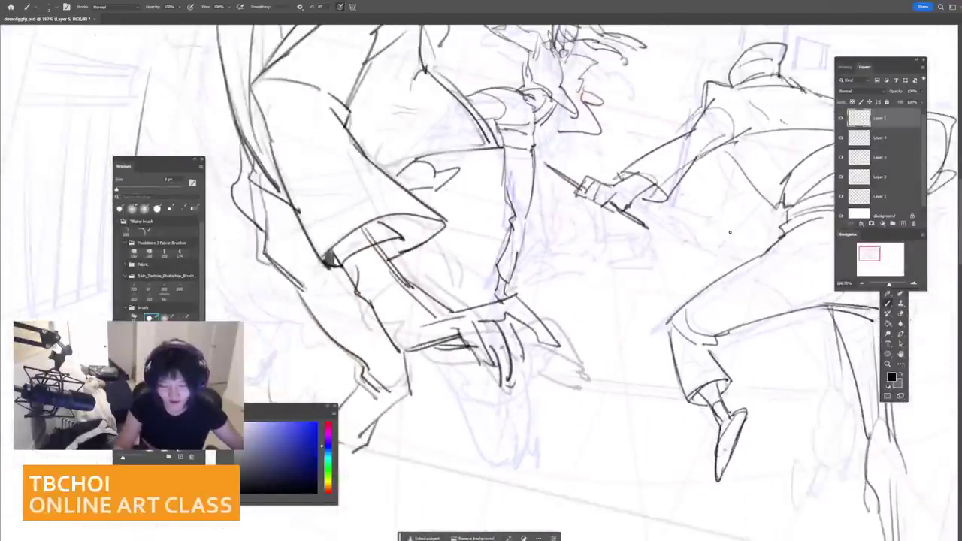
key(ctrl+z)
mouse_move(666, 211)
mouse_down()
mouse_move(668, 237)
mouse_move(666, 212)
mouse_move(653, 257)
mouse_move(664, 251)
mouse_move(645, 255)
mouse_move(627, 239)
mouse_move(654, 245)
mouse_up()
key(ctrl+z)
key(ctrl+z)
key(ctrl+z)
key(ctrl+z)
drag(650, 237, 654, 249)
mouse_move(641, 214)
mouse_down()
mouse_move(668, 242)
mouse_move(658, 215)
mouse_up()
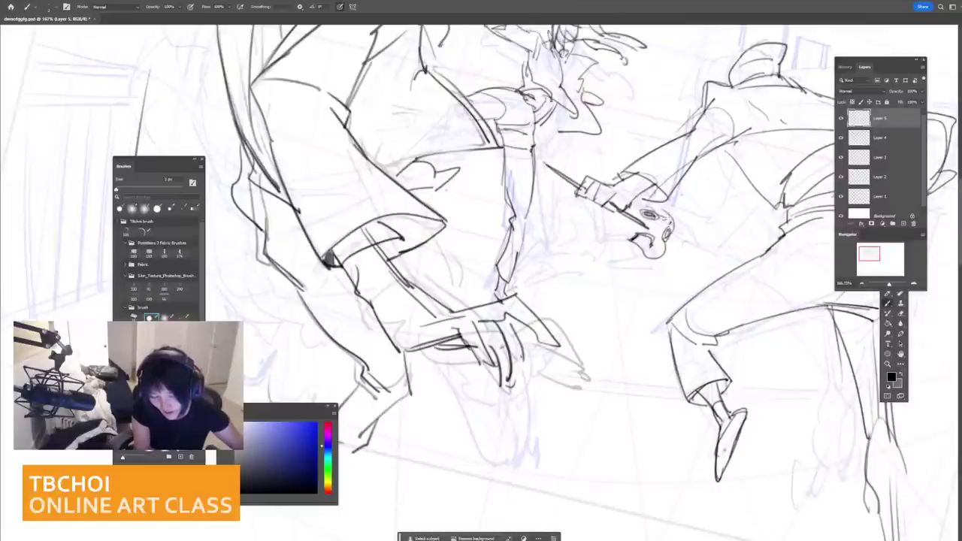
mouse_move(661, 215)
mouse_down()
mouse_move(671, 233)
mouse_move(681, 231)
mouse_up()
drag(673, 229, 680, 244)
Step: Block in the fallen figure's body beside the head with rounded forms, redoing strokes that miss the rough sketch
drag(619, 214, 607, 252)
key(ctrl+z)
mouse_move(629, 229)
mouse_down()
mouse_move(605, 240)
mouse_move(611, 255)
mouse_up()
key(ctrl+z)
key(ctrl+z)
key(ctrl+z)
key(ctrl+z)
key(ctrl+z)
key(ctrl+z)
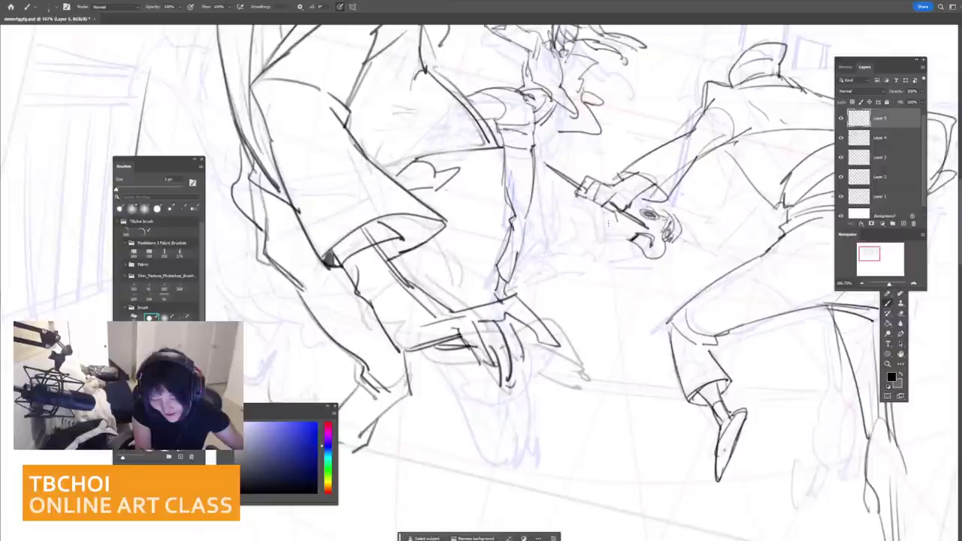
mouse_move(595, 206)
mouse_down()
mouse_move(618, 217)
mouse_move(598, 237)
mouse_move(619, 248)
mouse_up()
key(ctrl+z)
mouse_move(606, 215)
mouse_down()
mouse_move(616, 235)
mouse_move(603, 251)
mouse_move(620, 249)
mouse_move(586, 246)
mouse_move(595, 252)
mouse_up()
key(ctrl+z)
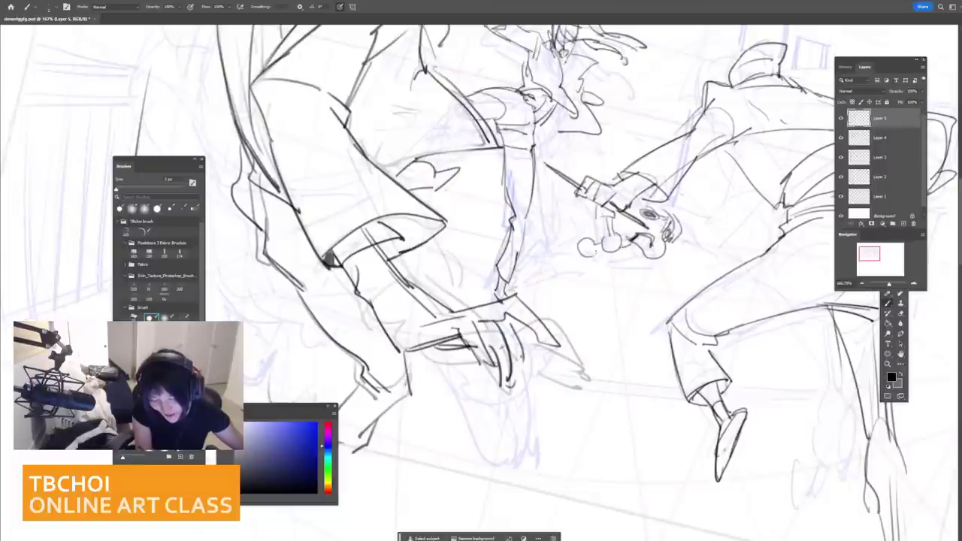
Step: Extend the fallen figure with its remaining body contour, leg and foot under the knife tip
key(ctrl+z)
drag(585, 208, 594, 241)
mouse_move(566, 210)
mouse_down()
mouse_move(569, 225)
mouse_move(581, 226)
mouse_move(550, 230)
mouse_move(553, 248)
mouse_up()
key(ctrl+z)
drag(547, 230, 552, 251)
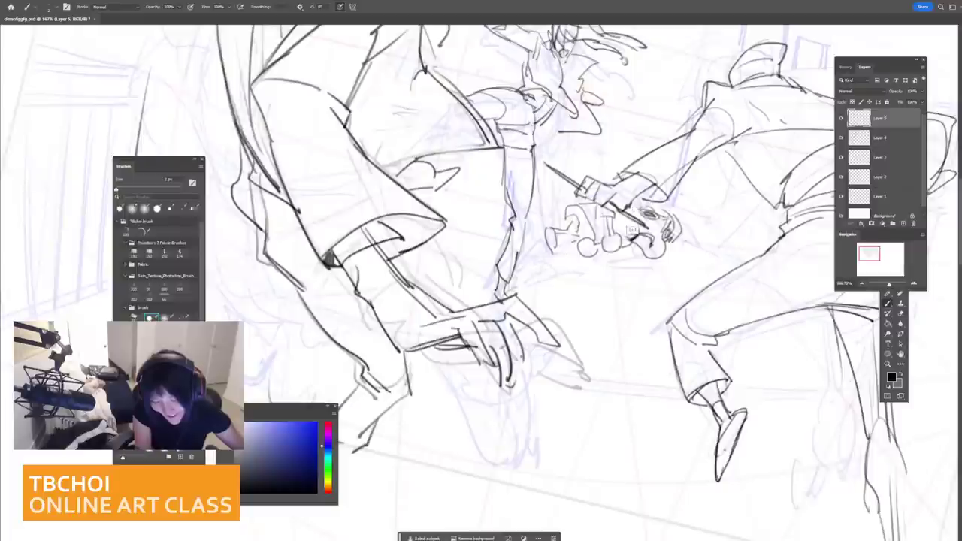
Step: Add darker detail lines to the fallen figure's leg and foot at the end away from the head
drag(638, 202, 631, 334)
scroll(665, 266, down, 4)
scroll(632, 334, up, 5)
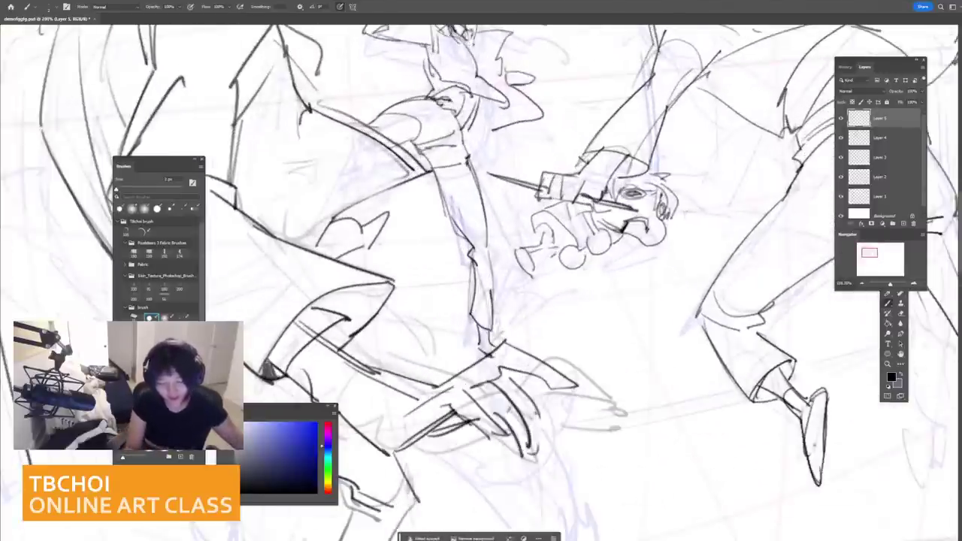
mouse_move(546, 225)
mouse_down()
mouse_move(535, 243)
mouse_move(555, 247)
mouse_move(535, 246)
mouse_move(549, 254)
mouse_up()
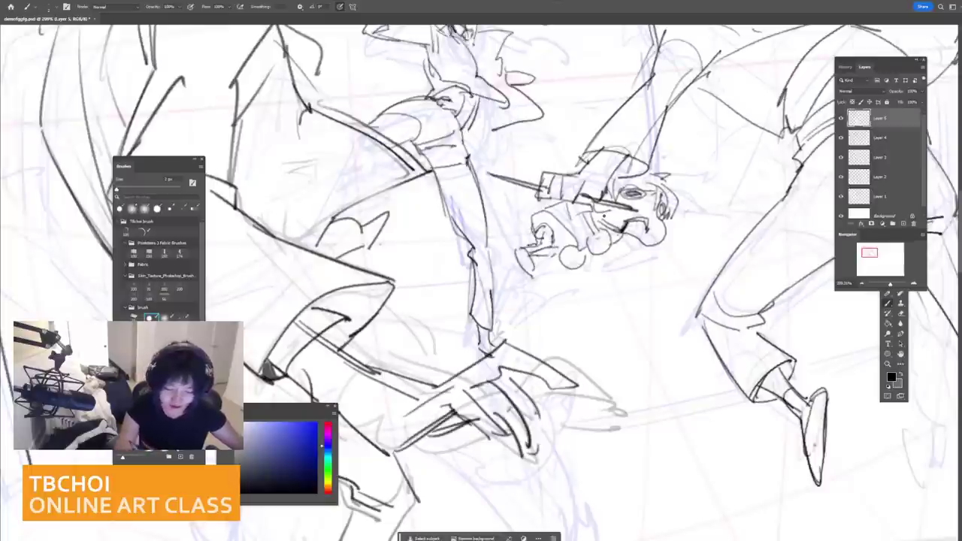
Step: Erase the small fallen figure's leg and foot at the end below the knife tip
mouse_move(604, 218)
mouse_down()
mouse_move(642, 242)
mouse_move(601, 229)
mouse_up()
key(ctrl+z)
drag(601, 229, 589, 298)
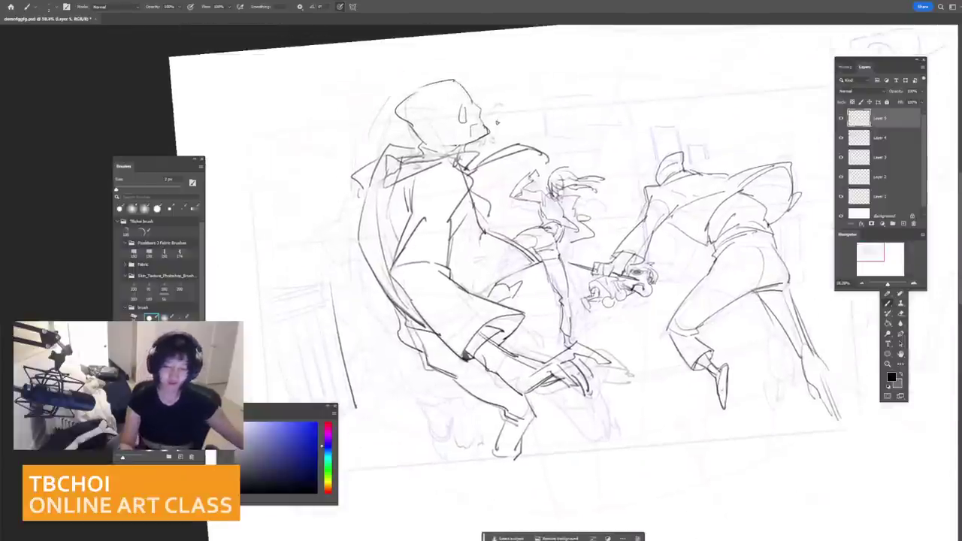
scroll(526, 285, up, 2)
scroll(526, 285, up, 3)
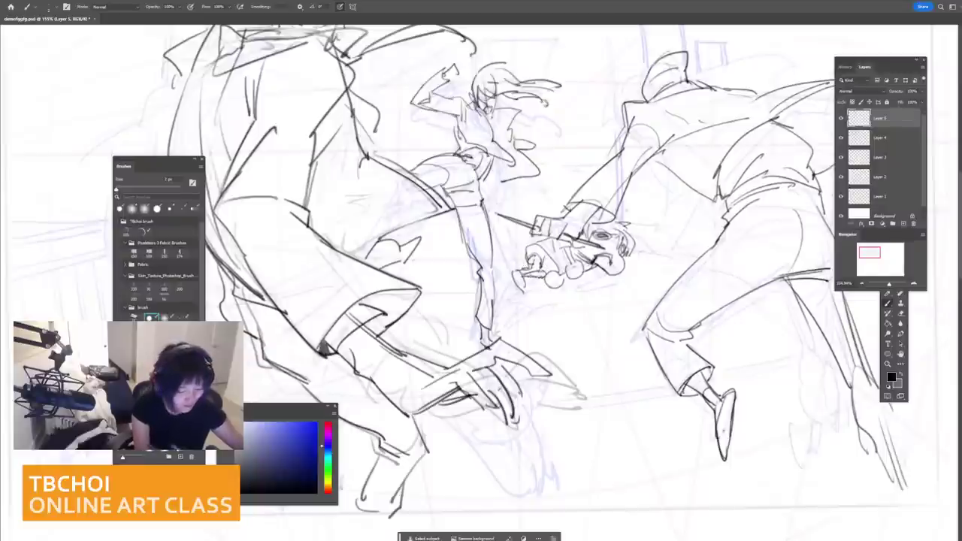
click(143, 209)
key(e)
mouse_move(531, 262)
mouse_down()
mouse_move(519, 283)
mouse_move(528, 282)
mouse_up()
key(b)
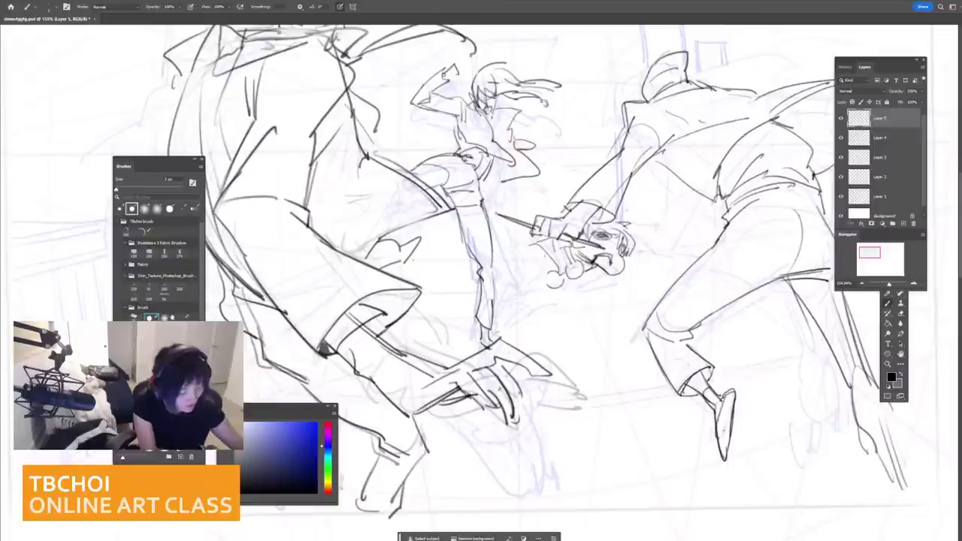
Step: Redraw the fallen figure's leg and pointed foot in the erased area, retrying strokes that miss the shape
drag(536, 241, 536, 261)
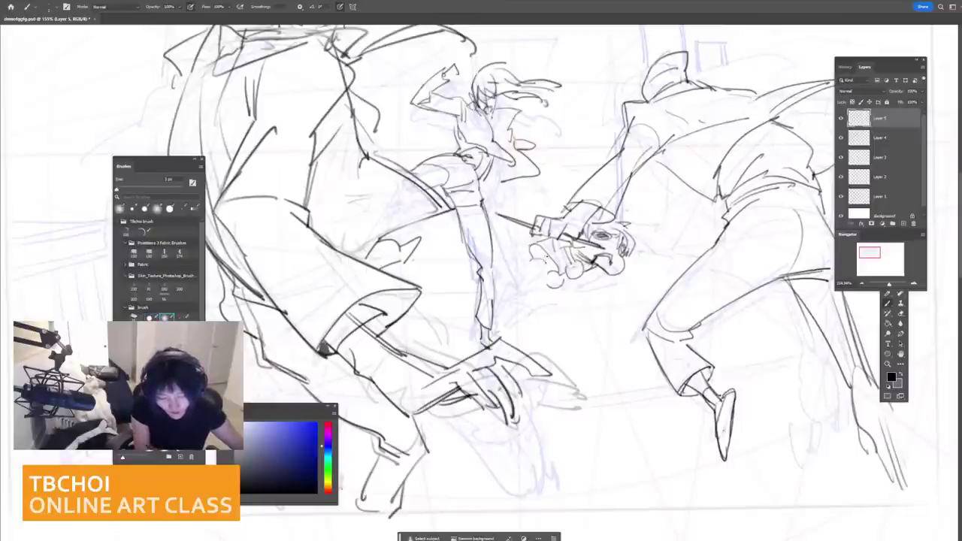
mouse_move(524, 263)
mouse_down()
mouse_move(529, 286)
mouse_move(515, 278)
mouse_move(522, 273)
mouse_move(503, 276)
mouse_move(555, 284)
mouse_up()
key(ctrl+z)
key(ctrl+z)
key(ctrl+z)
key(ctrl+z)
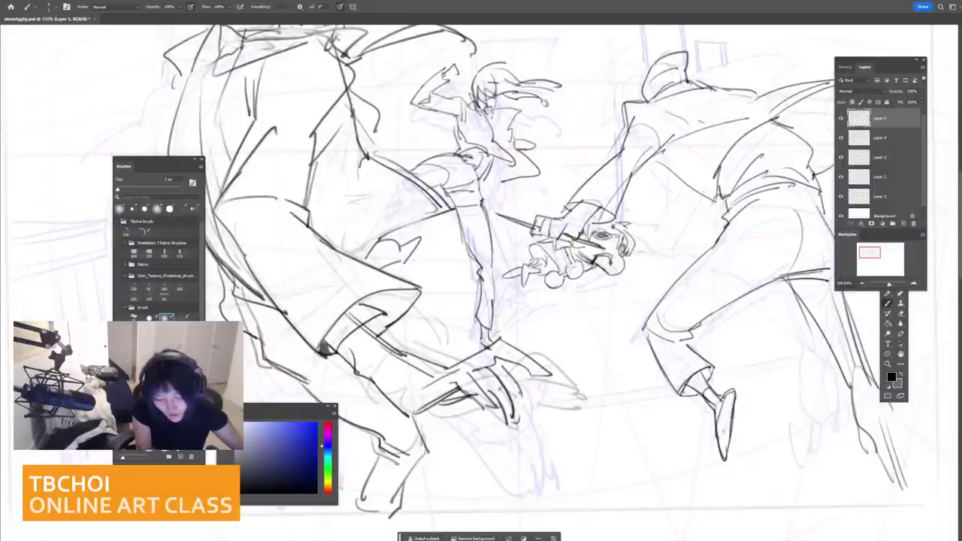
Step: Erase the fallen figure's face and redraw the facial features and hair edge with finer strokes
key(e)
drag(599, 234, 624, 253)
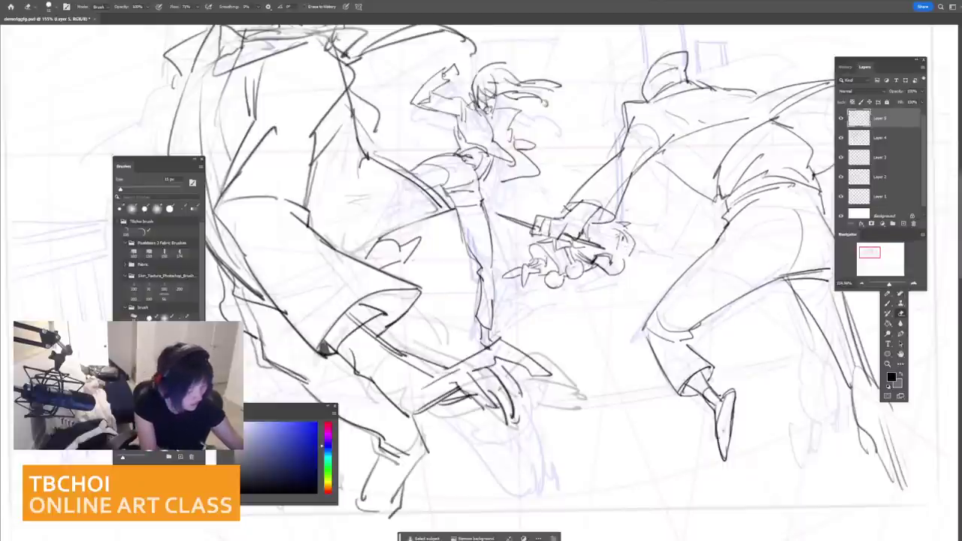
key(b)
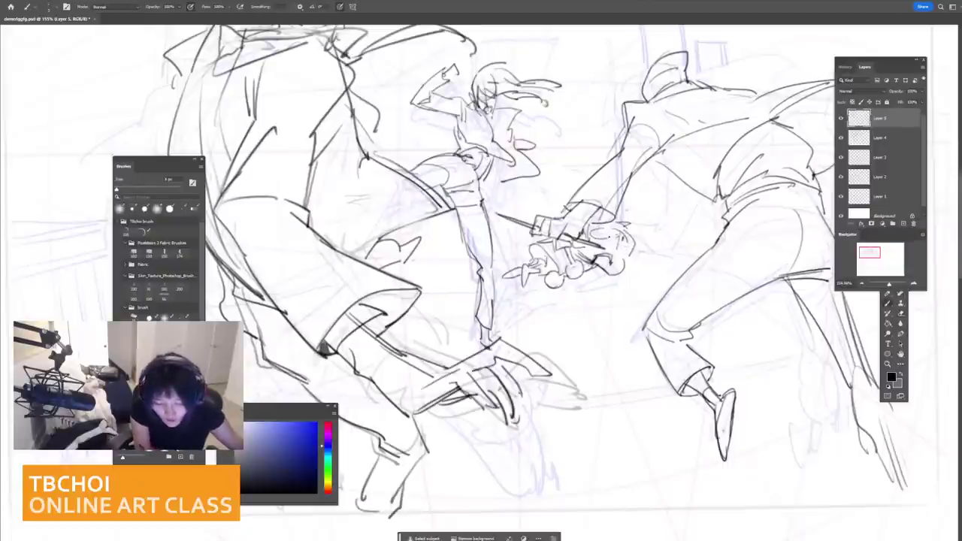
mouse_move(609, 229)
mouse_down()
mouse_move(595, 233)
mouse_move(627, 259)
mouse_up()
drag(622, 246, 624, 250)
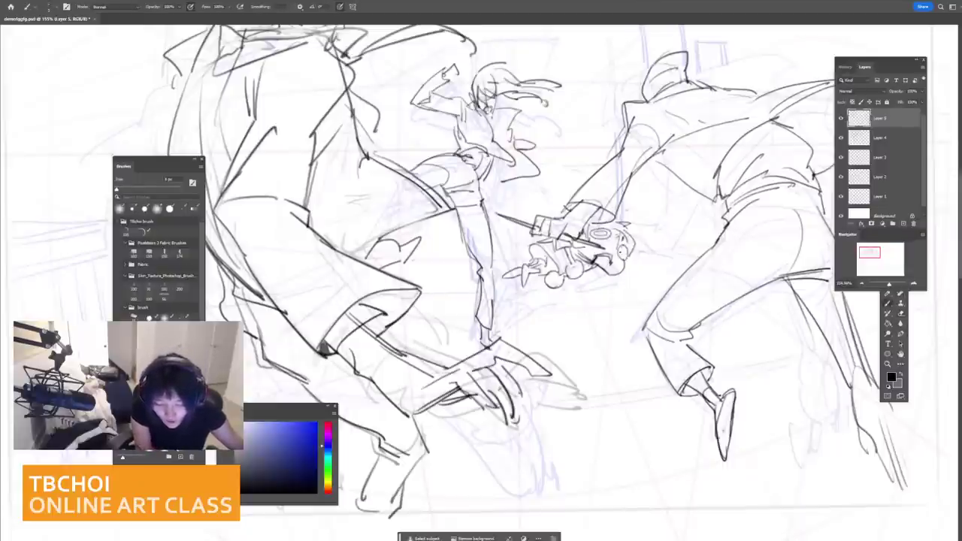
scroll(624, 252, down, 5)
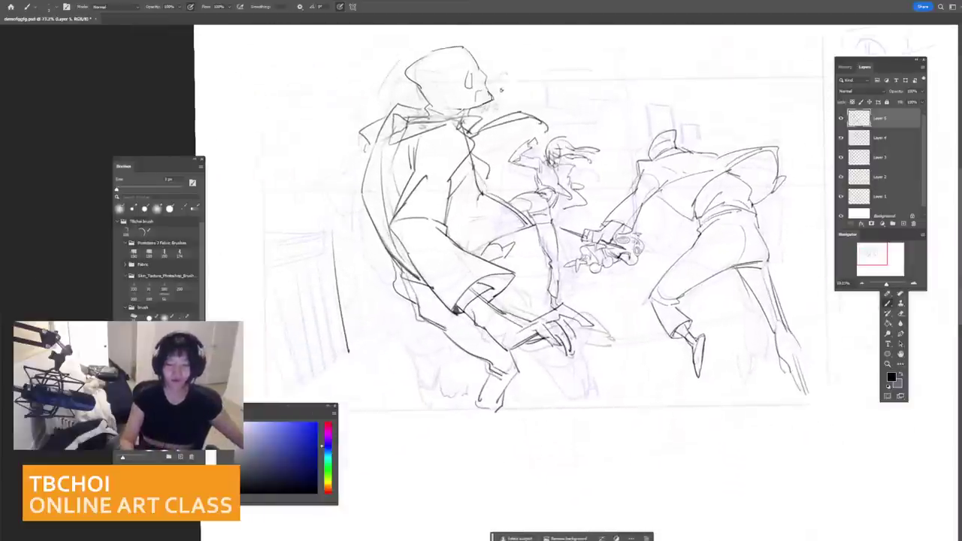
Step: Draw nearly horizontal background lines behind the figures, at knee height and level with the fallen figure
scroll(660, 259, up, 1)
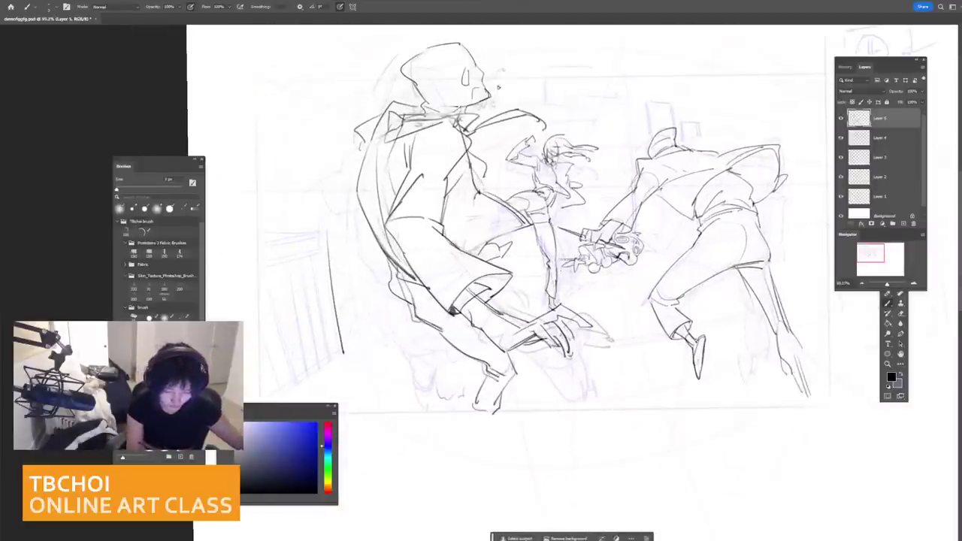
drag(585, 318, 650, 312)
key(ctrl+z)
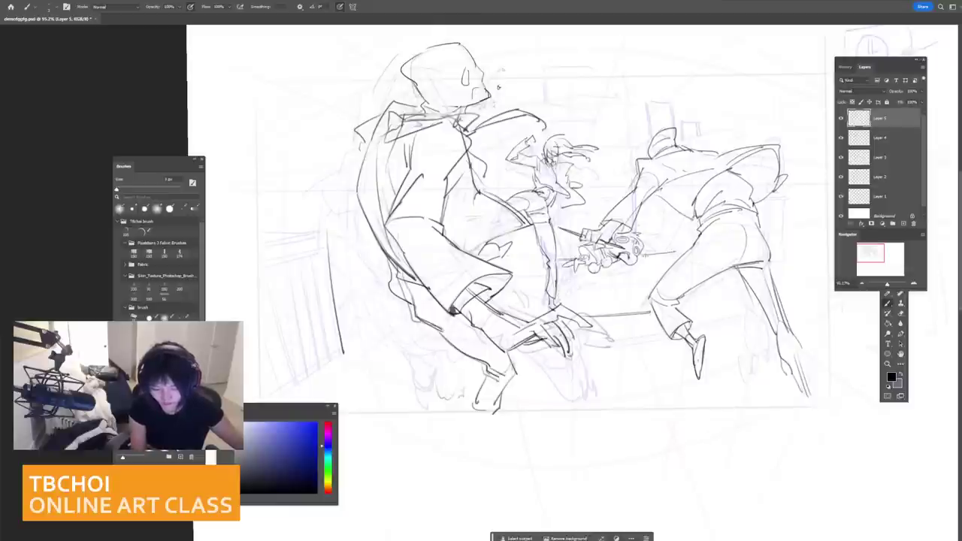
drag(644, 256, 679, 251)
drag(503, 261, 564, 260)
Step: Draw the slanted lower edge of the railing's top ledge beside the large cloaked figure
scroll(552, 225, down, 3)
drag(424, 289, 515, 281)
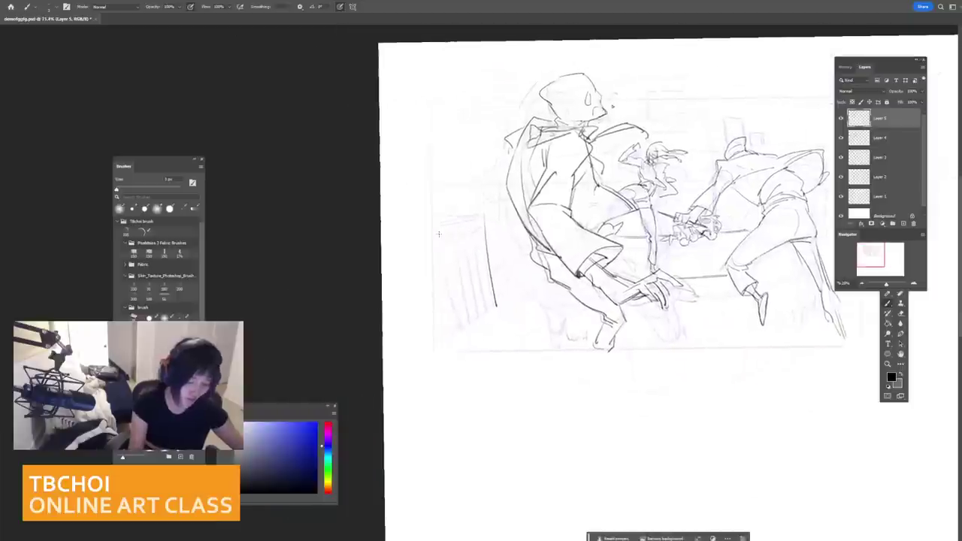
scroll(514, 284, up, 5)
drag(371, 224, 443, 204)
drag(374, 222, 462, 201)
key(e)
click(149, 316)
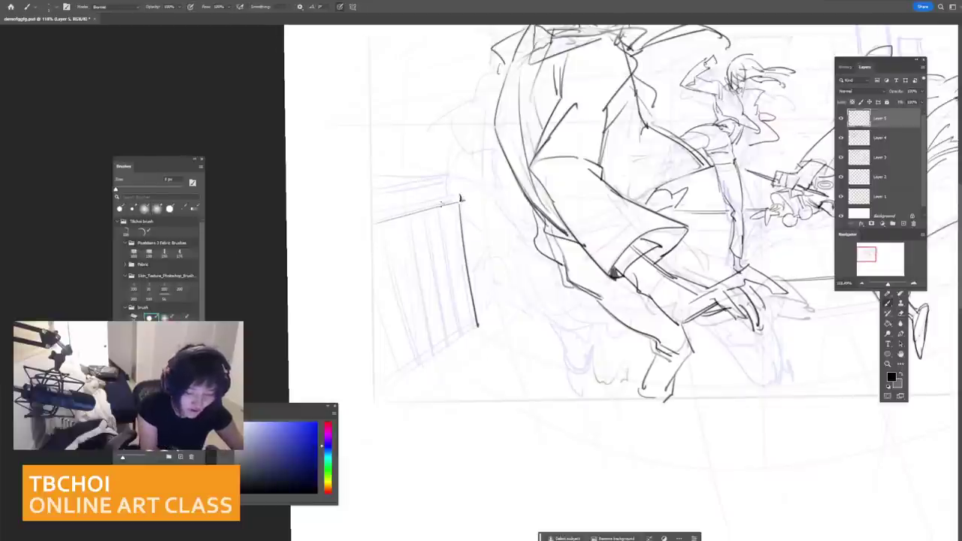
Step: Build up the railing's ledge with parallel lines, a short end edge and a top line, redoing missed strokes
key(ctrl+z)
drag(375, 213, 459, 196)
key(ctrl+z)
key([)
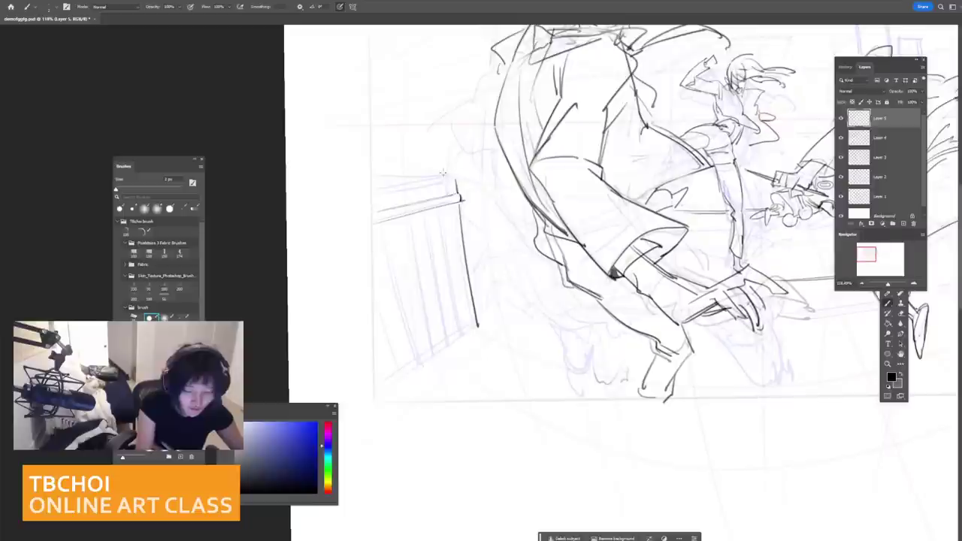
drag(370, 188, 455, 173)
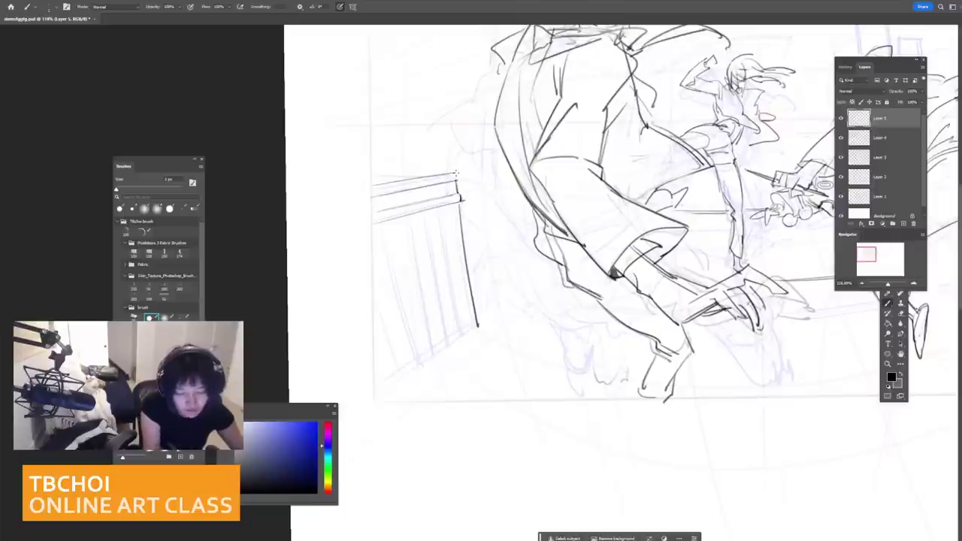
drag(379, 178, 460, 172)
key(ctrl+z)
key(ctrl+z)
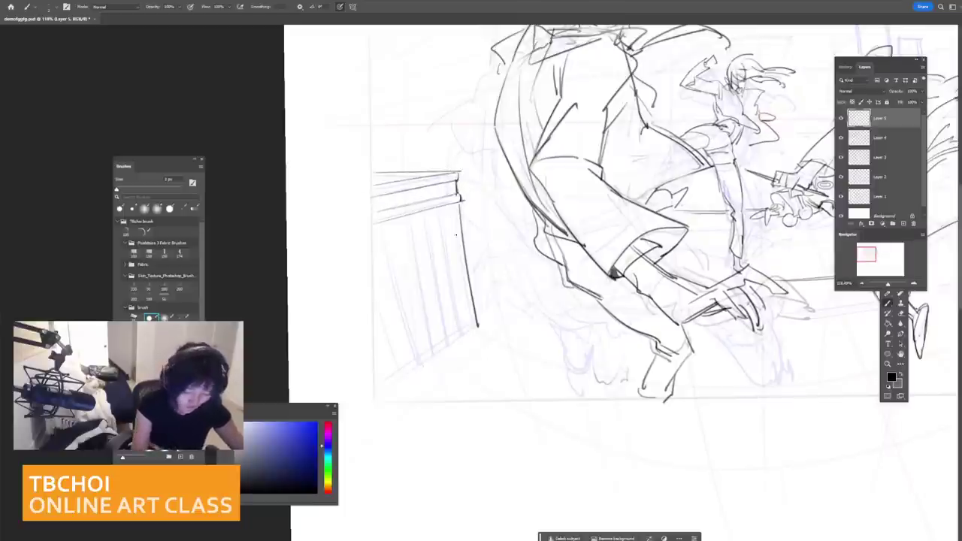
Step: Draw the first vertical slats of the railing next to its end post, redoing uneven strokes
drag(454, 207, 473, 329)
key(ctrl+z)
key(ctrl+z)
key(ctrl+z)
key(ctrl+z)
drag(455, 205, 472, 328)
key(ctrl+z)
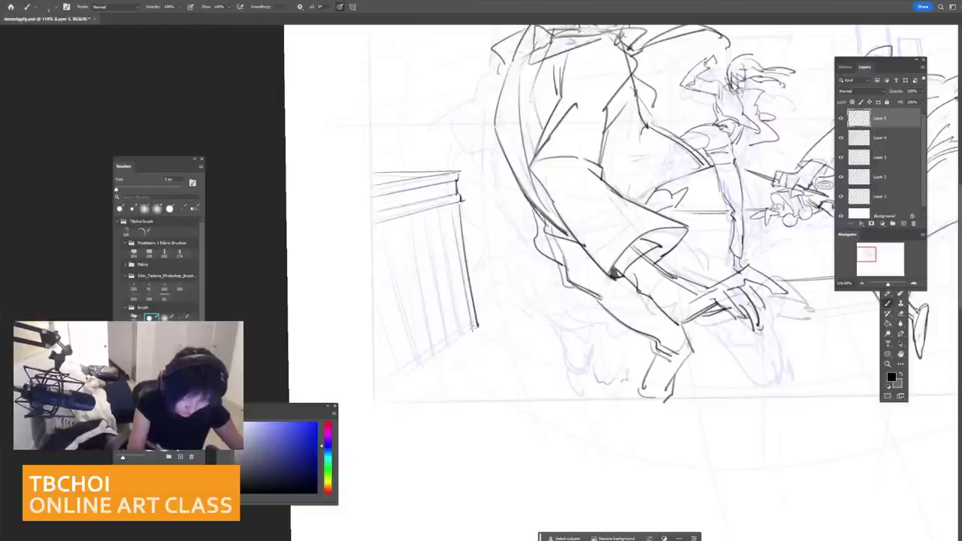
mouse_move(442, 207)
mouse_down()
mouse_move(457, 341)
mouse_move(463, 332)
mouse_up()
key(ctrl+z)
key(ctrl+z)
key(ctrl+z)
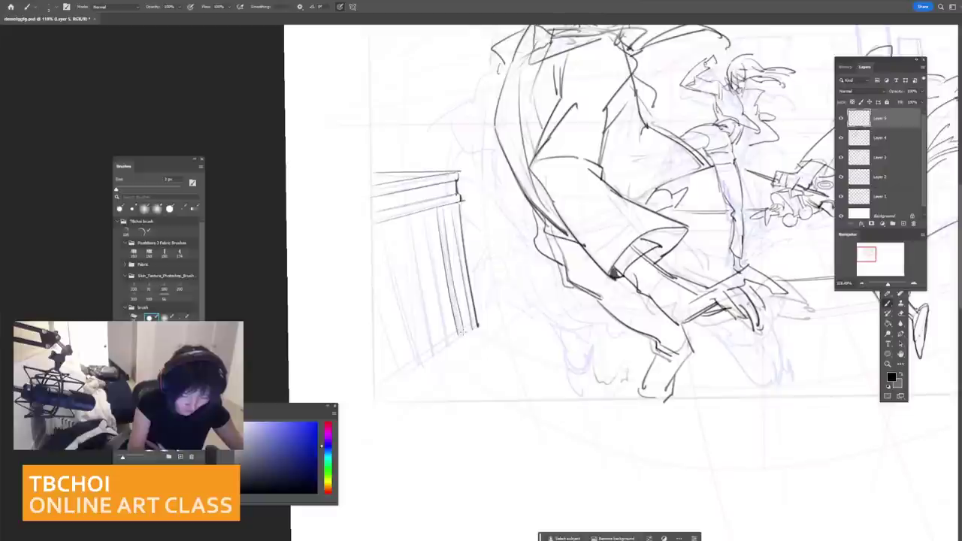
key(ctrl+z)
Step: Continue the vertical slats across the rest of the railing toward the panel border
drag(421, 223, 450, 347)
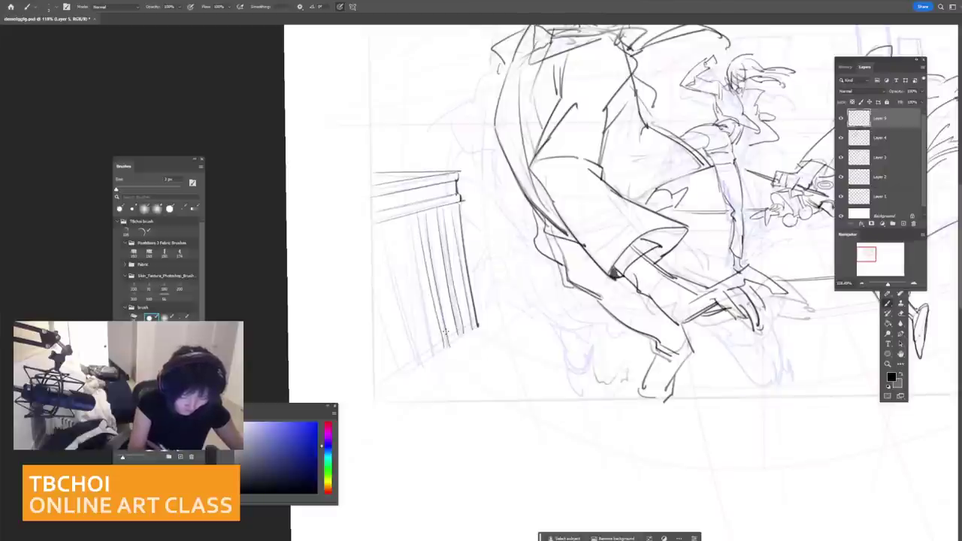
drag(405, 239, 430, 350)
key(ctrl+z)
drag(404, 224, 409, 269)
mouse_move(399, 224)
mouse_down()
mouse_move(432, 361)
mouse_move(436, 349)
mouse_up()
key(ctrl+z)
mouse_move(376, 241)
mouse_down()
mouse_move(415, 365)
mouse_move(431, 355)
mouse_move(372, 390)
mouse_move(467, 335)
mouse_up()
key(ctrl+z)
key(ctrl+z)
key(ctrl+z)
Step: Draw the railing's slanted base at the panel border and add the short slats meeting it
drag(408, 362, 373, 388)
drag(412, 363, 375, 387)
drag(374, 316, 398, 378)
key(ctrl+z)
drag(373, 310, 399, 378)
drag(373, 336, 398, 378)
key(ctrl+z)
Step: Add a second base line under the railing and extend the floor edge toward the large figure
drag(454, 204, 461, 264)
mouse_move(455, 226)
mouse_down()
mouse_move(470, 322)
mouse_move(379, 399)
mouse_up()
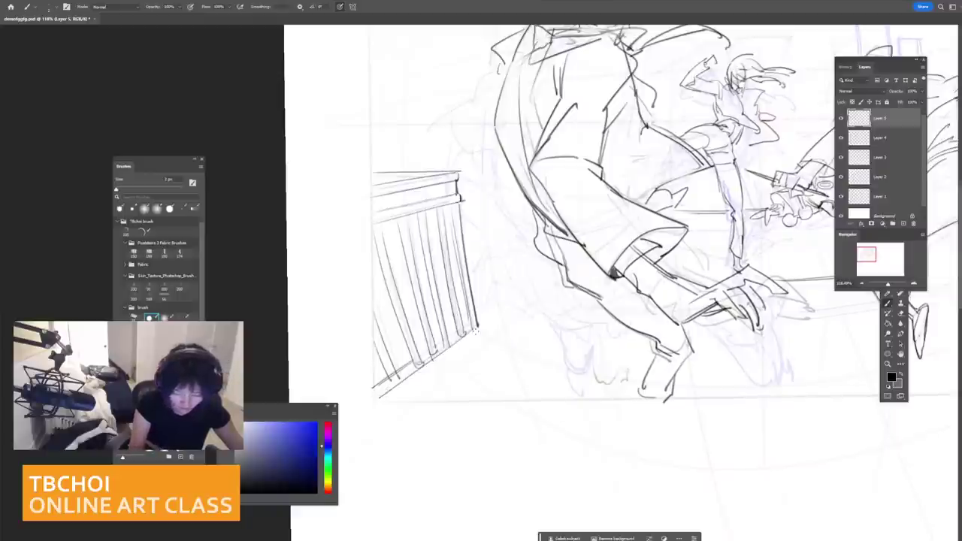
drag(476, 329, 376, 407)
drag(546, 281, 473, 328)
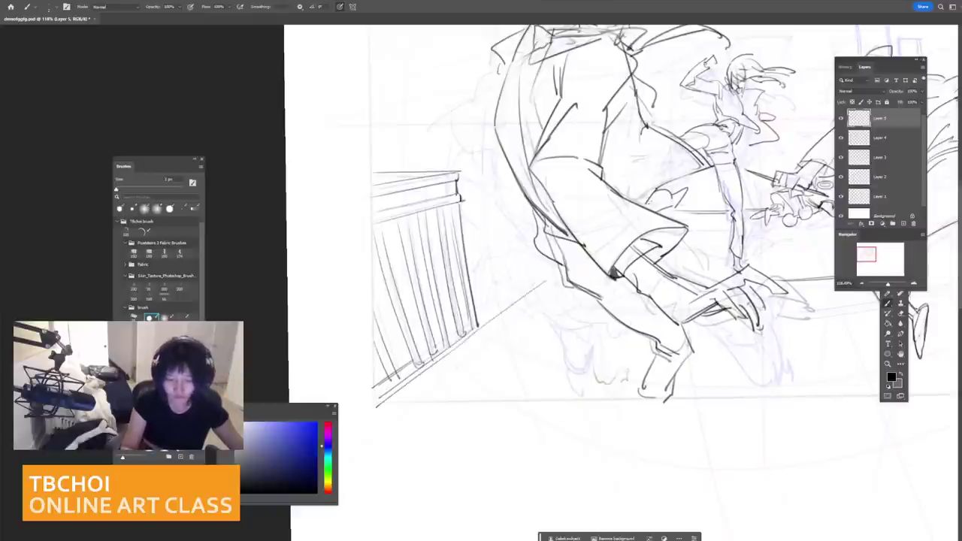
Step: Draw the angular floor edge between the legs of the leaping knife figure
mouse_move(650, 201)
mouse_down()
mouse_move(586, 203)
mouse_move(512, 253)
mouse_up()
drag(677, 256, 710, 255)
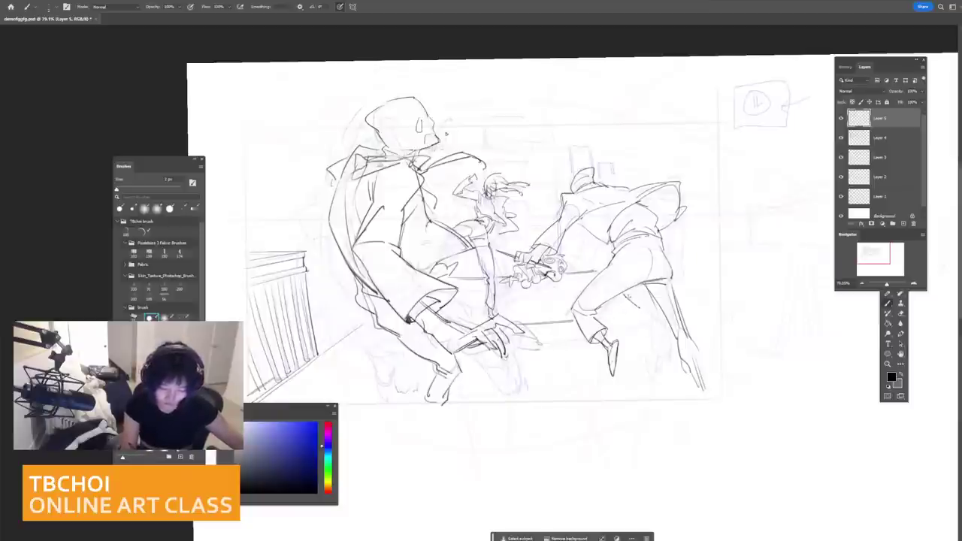
scroll(628, 301, down, 3)
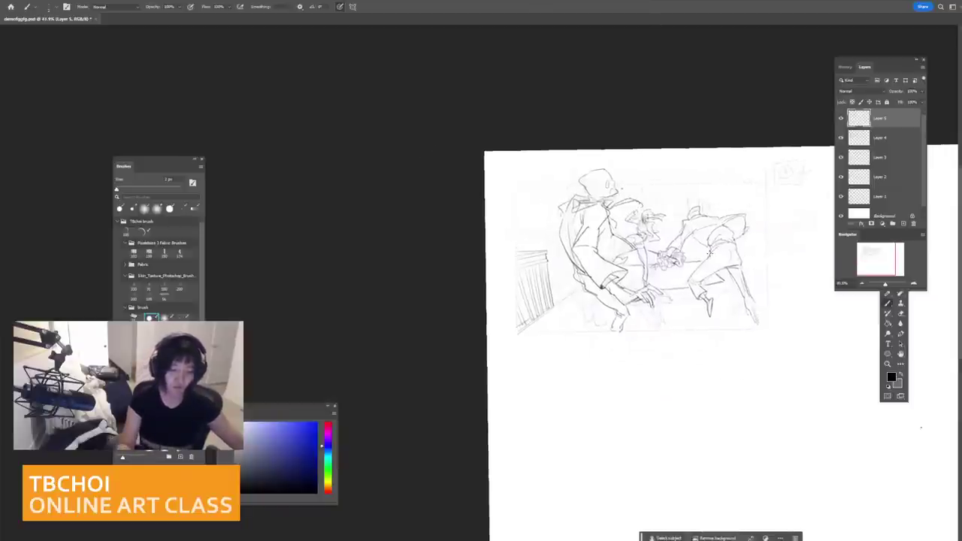
scroll(708, 253, up, 2)
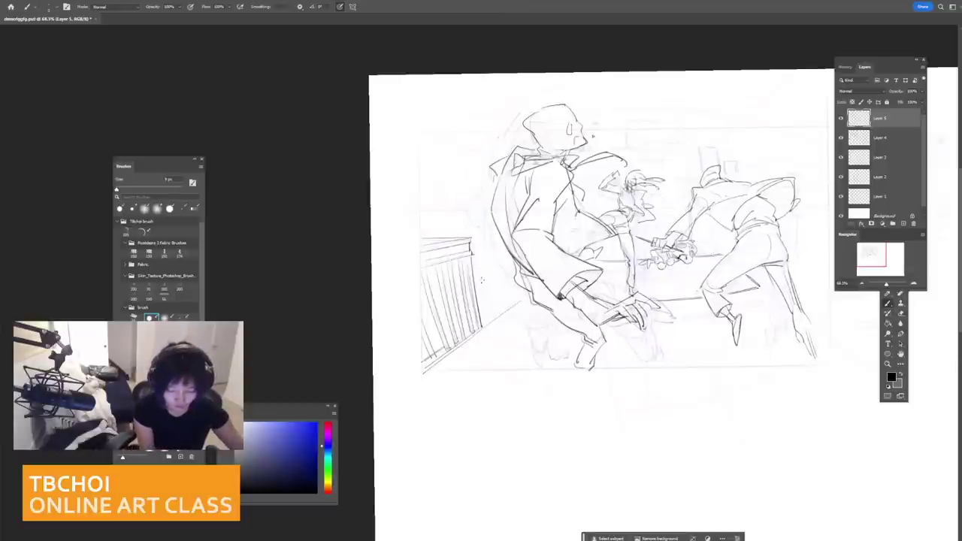
Step: Draw the horizontal floor line from the railing to the large figure's back, retrying its placement
key(ctrl+z)
mouse_move(484, 279)
mouse_down()
mouse_move(518, 283)
mouse_move(528, 300)
mouse_move(506, 300)
mouse_move(530, 301)
mouse_up()
key(ctrl+z)
drag(484, 297, 530, 301)
key(ctrl+z)
key(ctrl+z)
key(ctrl+z)
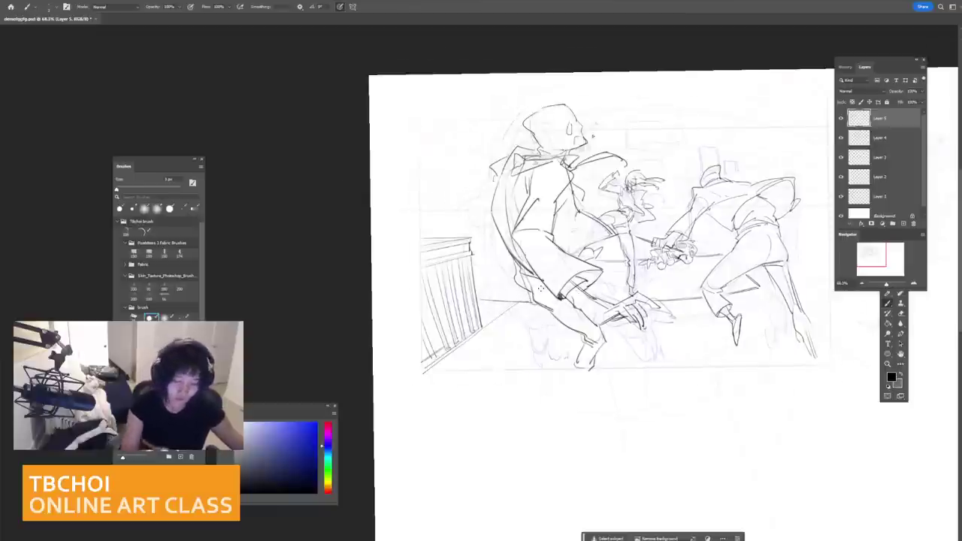
Step: Strengthen the large figure's collar and shoulder contour with a slightly thicker brush
drag(574, 229, 598, 228)
key(bracketright)
drag(483, 142, 464, 187)
drag(502, 118, 521, 121)
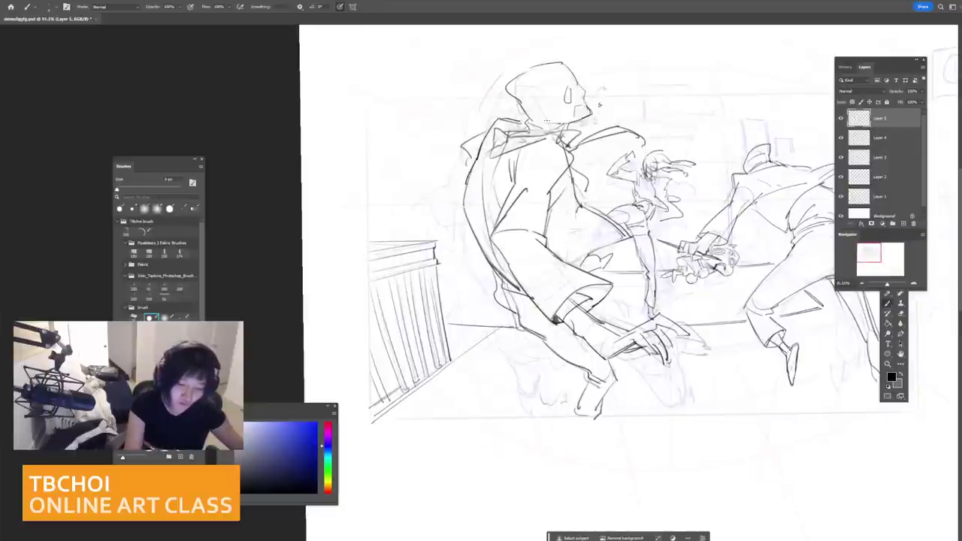
scroll(624, 80, down, 2)
Step: Erase the overlapping lines inside the large figure's collar with a larger eraser and redraw the collar edge
key(e)
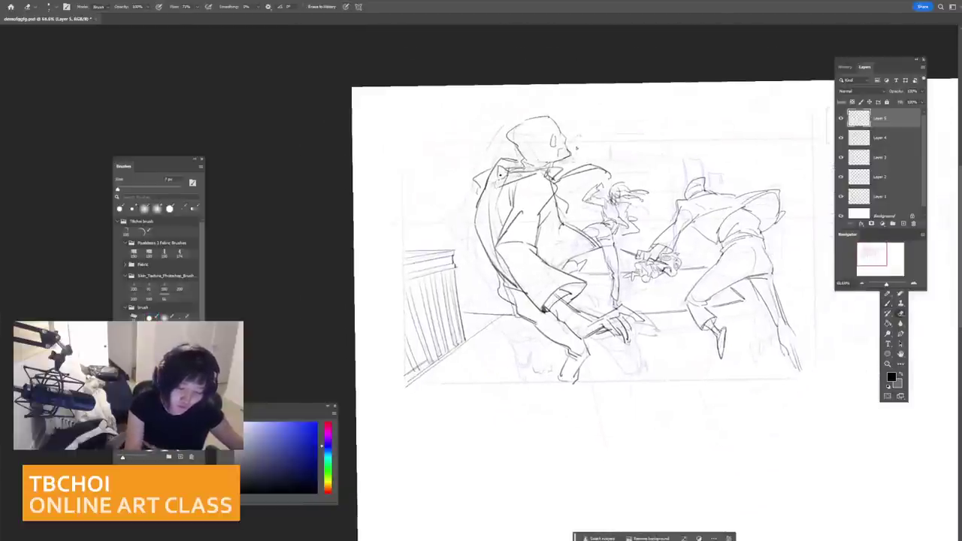
key(bracketright)
key(bracketright)
key(bracketright)
key(bracketright)
key(bracketright)
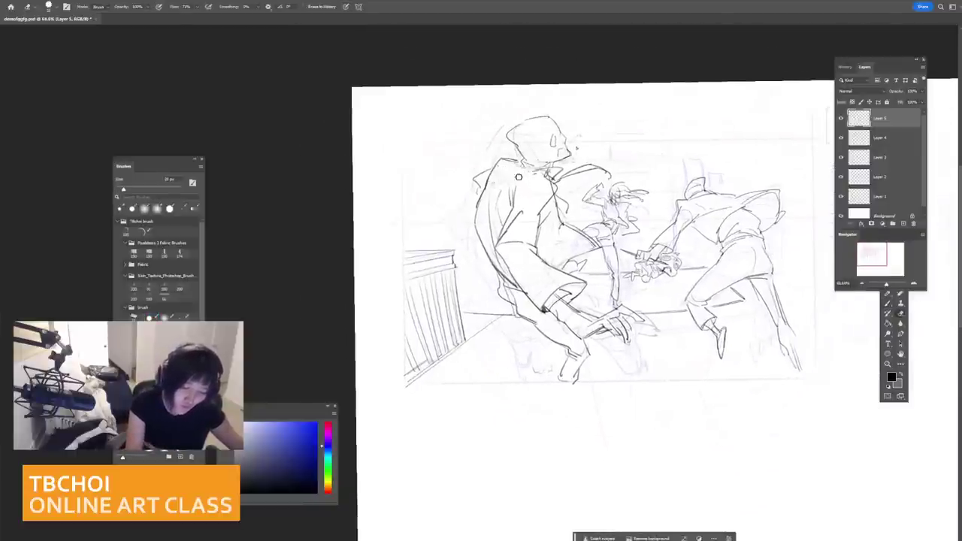
key(b)
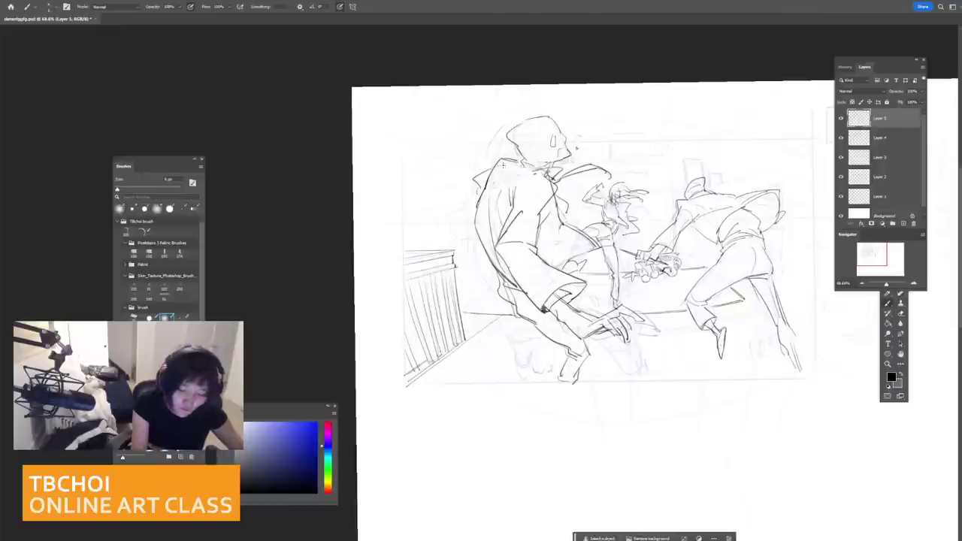
mouse_move(535, 165)
mouse_down()
mouse_move(499, 181)
mouse_move(532, 172)
mouse_move(523, 161)
mouse_up()
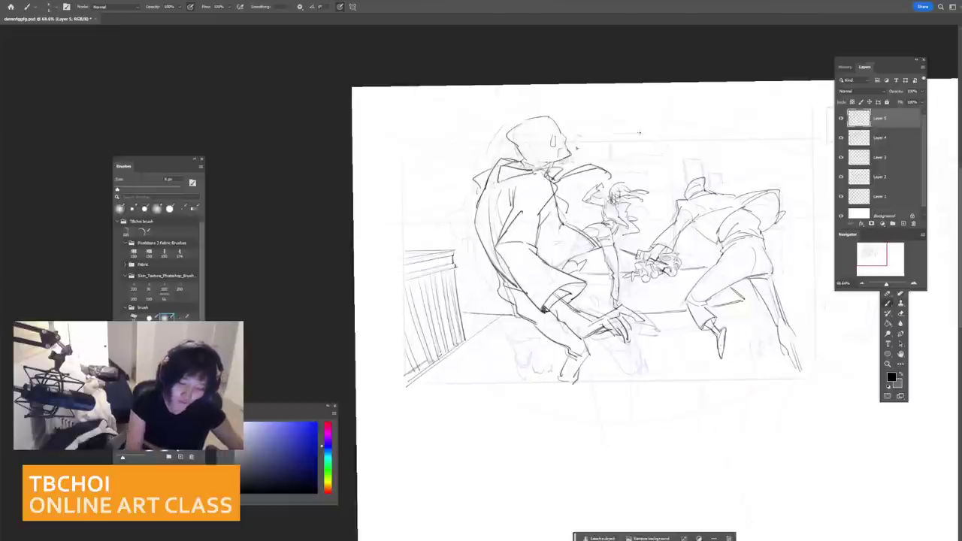
scroll(640, 133, down, 5)
scroll(642, 135, up, 1)
scroll(665, 133, up, 4)
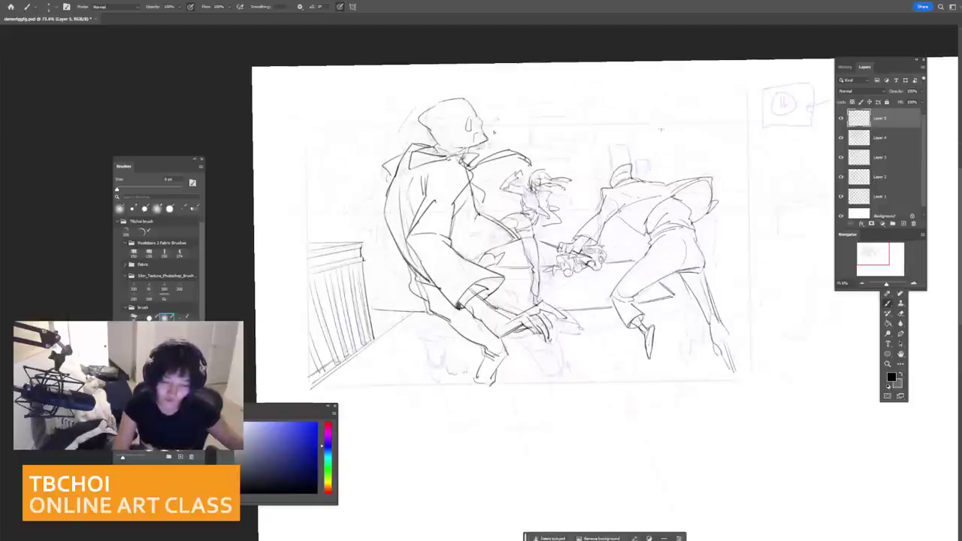
key(bracketright)
key(bracketright)
key(bracketright)
key(bracketright)
key(bracketright)
key(bracketright)
key(bracketright)
mouse_move(639, 181)
mouse_down()
mouse_move(680, 185)
mouse_move(590, 200)
mouse_move(700, 170)
mouse_up()
key(ctrl+z)
key(e)
key(b)
Step: With a thinner brush, draw a vertical frame edge rising behind the small background figure's head
key(bracketleft)
key(bracketleft)
key(bracketleft)
key(bracketleft)
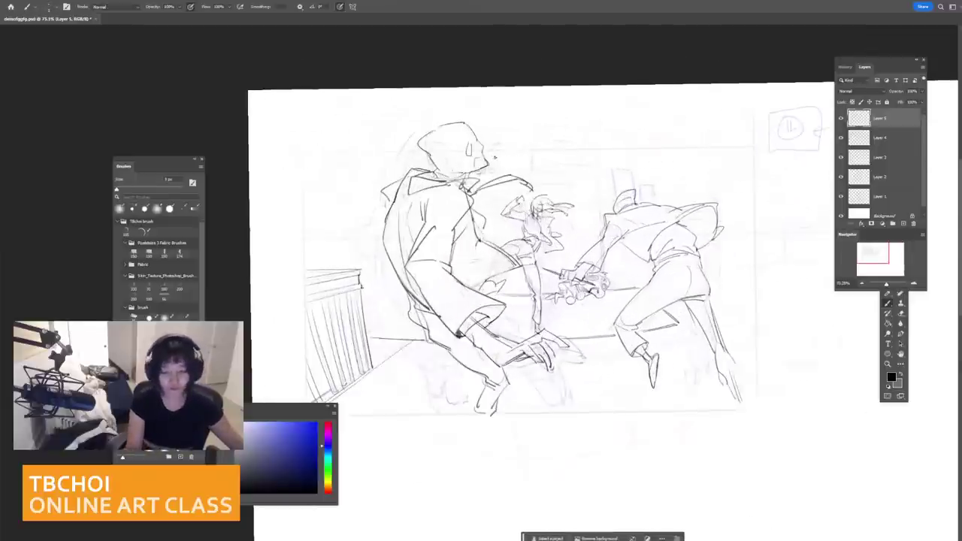
drag(536, 157, 536, 195)
key(ctrl+z)
key(ctrl+z)
drag(535, 156, 536, 196)
Step: Draw the opposite vertical side and the top edge of the rectangular frame behind the small background figure
mouse_move(537, 146)
mouse_down()
mouse_move(574, 146)
mouse_move(582, 193)
mouse_up()
key(ctrl+z)
key(ctrl+z)
key(ctrl+z)
key([)
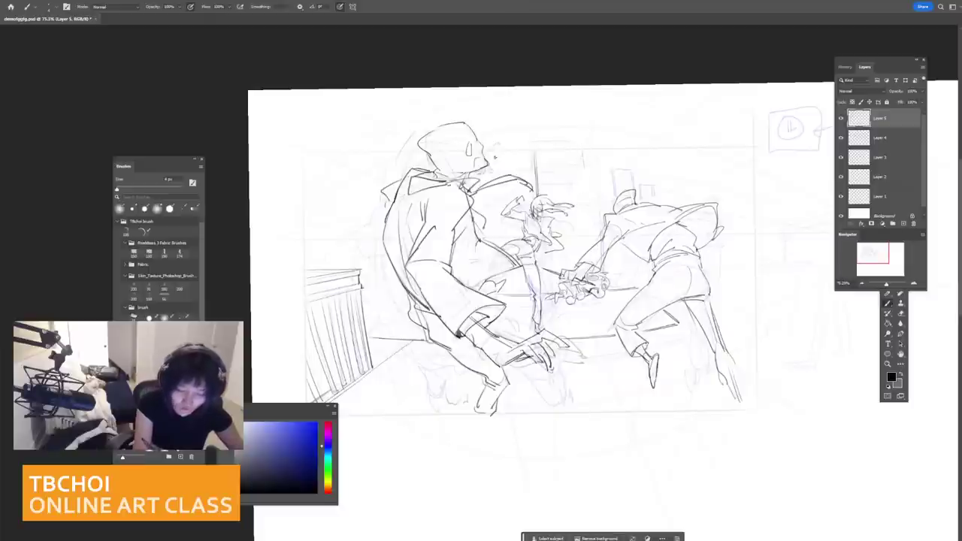
key(ctrl+z)
drag(584, 153, 599, 241)
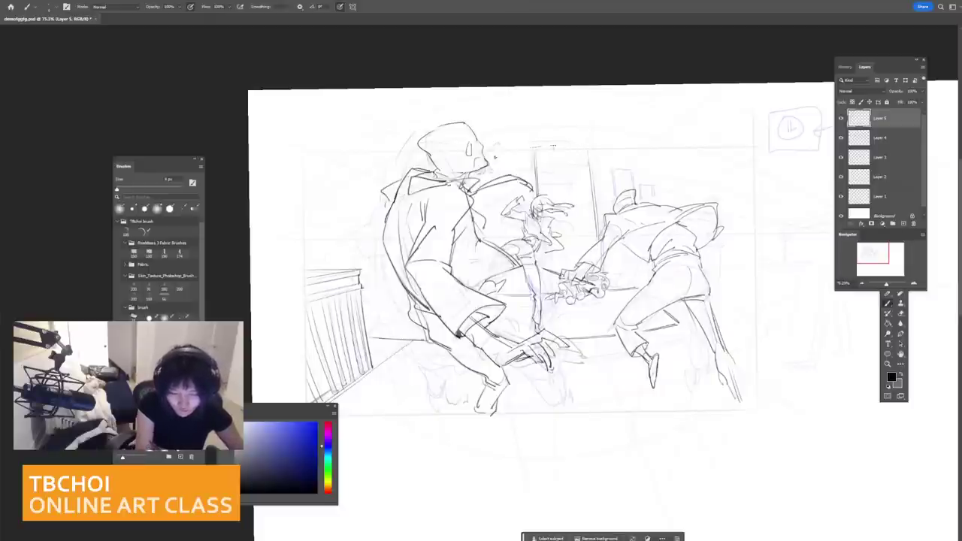
key(ctrl+z)
mouse_move(537, 146)
mouse_down()
mouse_move(587, 148)
mouse_move(578, 145)
mouse_up()
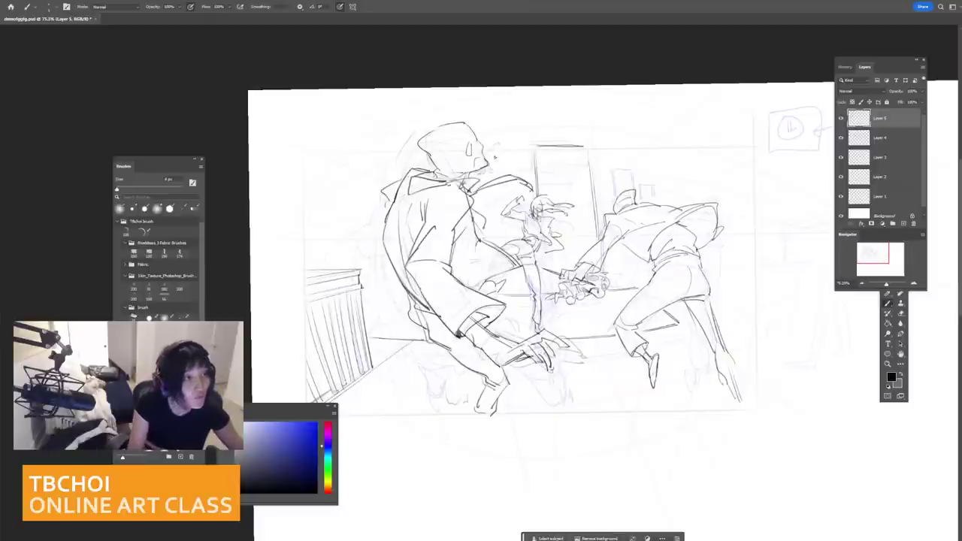
Step: Draw the inner panel lines of the door behind the small background figure and reinforce its side and top edges
key(bracketright)
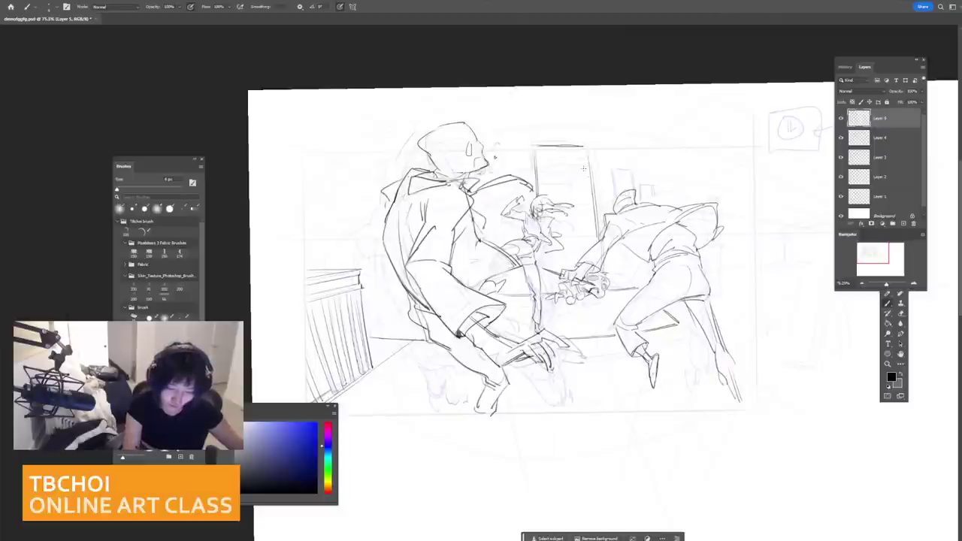
drag(585, 166, 575, 188)
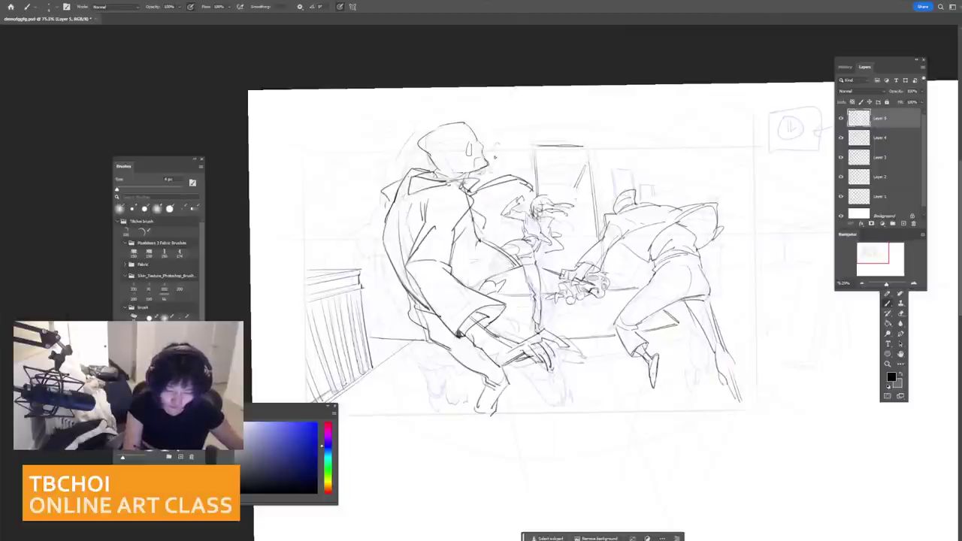
drag(542, 183, 577, 183)
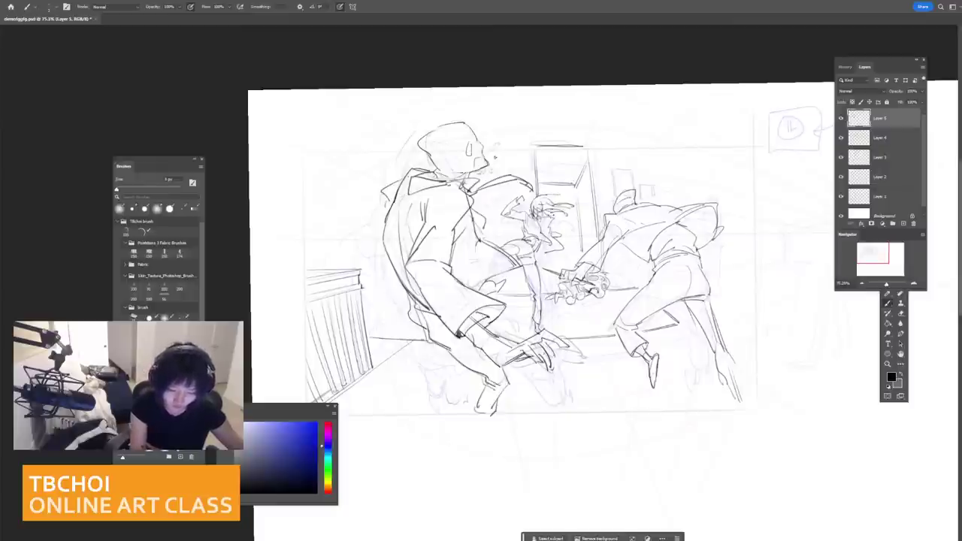
key(bracketleft)
drag(532, 159, 534, 188)
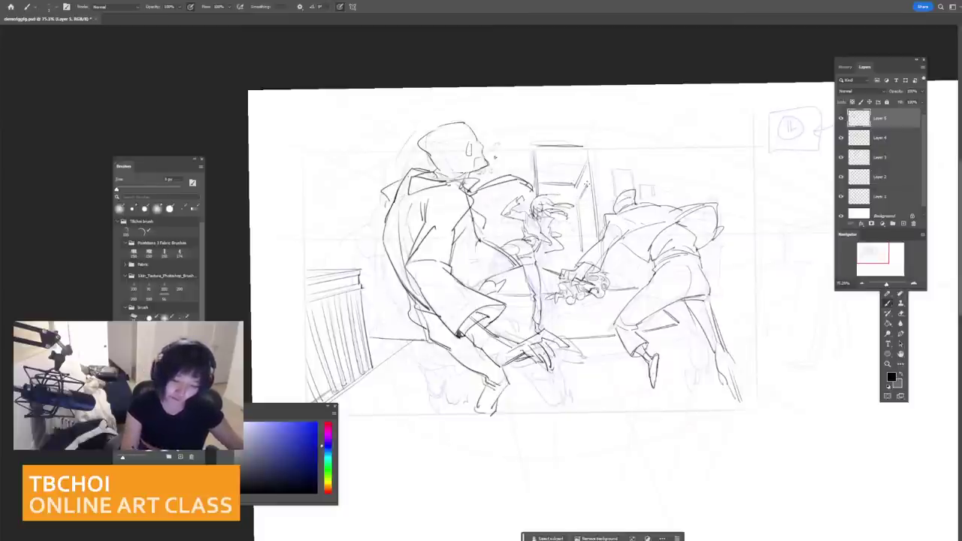
drag(589, 196, 597, 251)
key(bracketright)
drag(535, 152, 589, 148)
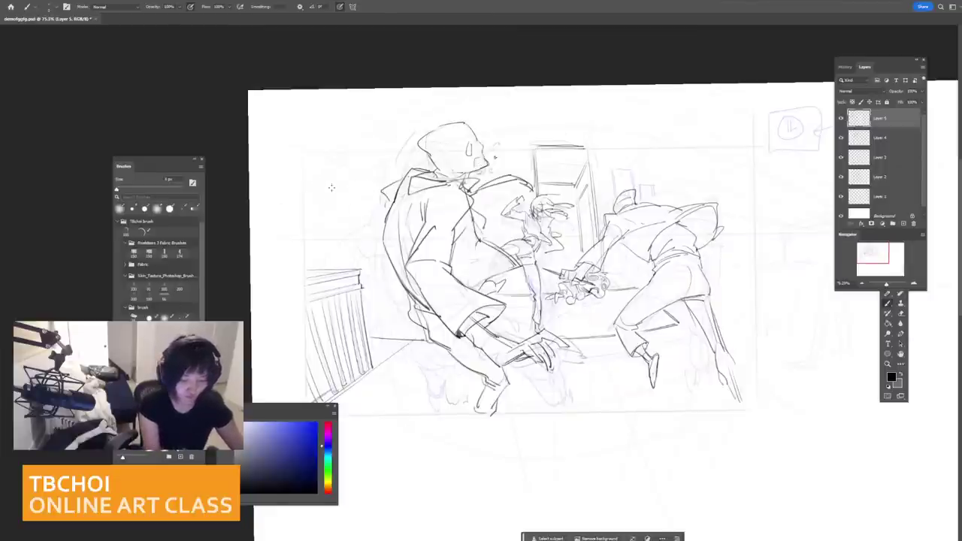
Step: Sketch two slanting ceiling lines running up to the back of the large figure's head
drag(335, 193, 419, 160)
drag(361, 181, 424, 162)
drag(657, 159, 751, 174)
key(ctrl+z)
drag(679, 154, 750, 175)
scroll(706, 261, down, 5)
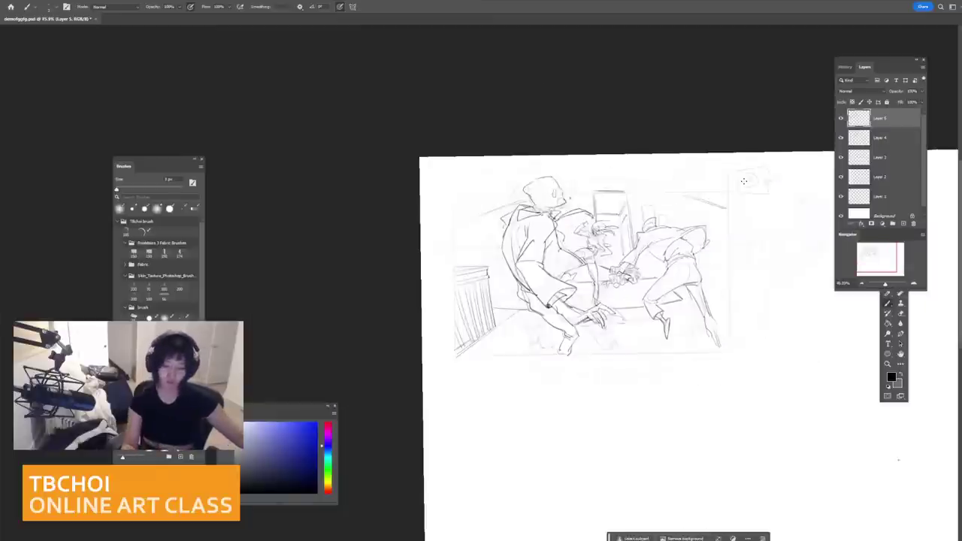
scroll(718, 304, up, 3)
key(ctrl+z)
key(ctrl+z)
Step: Reinforce the slanting line behind the large figure's head and darken the floor edge between the railing and his leg
mouse_move(418, 182)
mouse_down()
mouse_move(392, 197)
mouse_move(467, 172)
mouse_up()
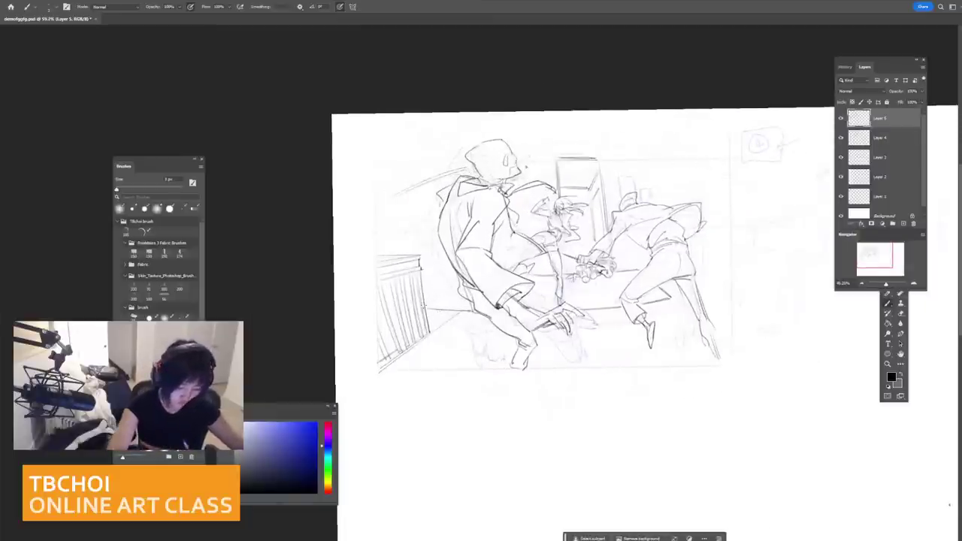
drag(426, 308, 463, 309)
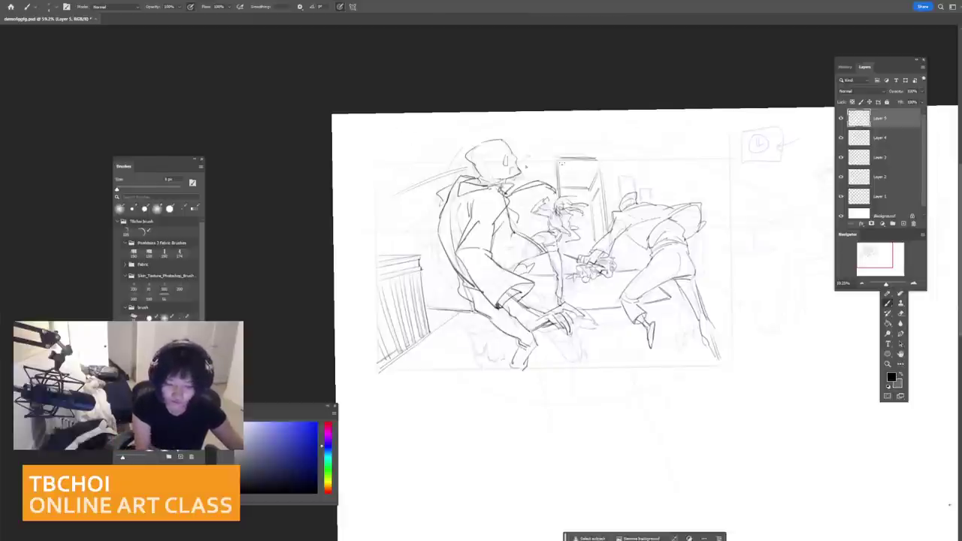
drag(656, 212, 632, 213)
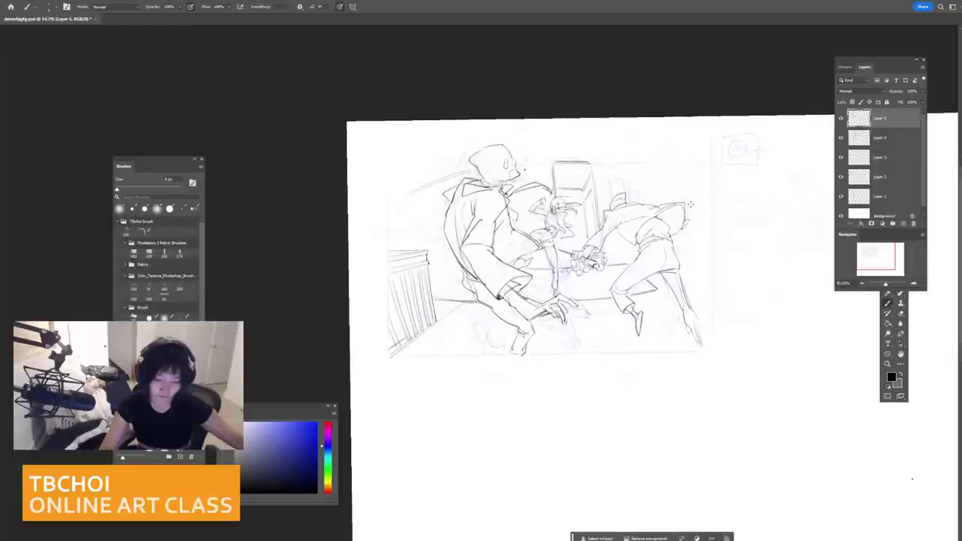
scroll(874, 429, up, 1)
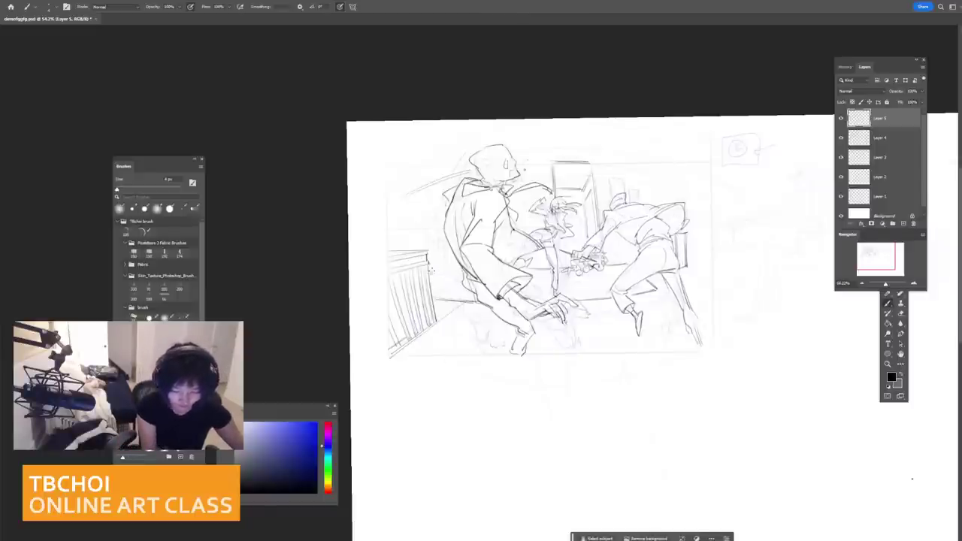
Step: Add background wall lines between the railing and the large figure, then erase the upright line above the railing
key(ctrl+z)
drag(449, 248, 450, 270)
drag(409, 198, 411, 248)
key(ctrl+z)
key([)
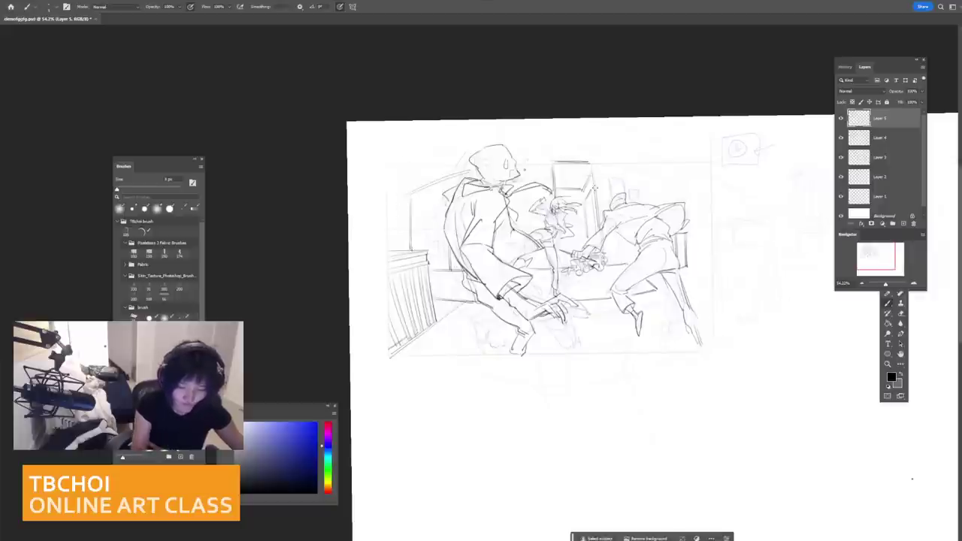
drag(572, 293, 631, 293)
drag(443, 248, 574, 267)
key(e)
drag(449, 230, 449, 194)
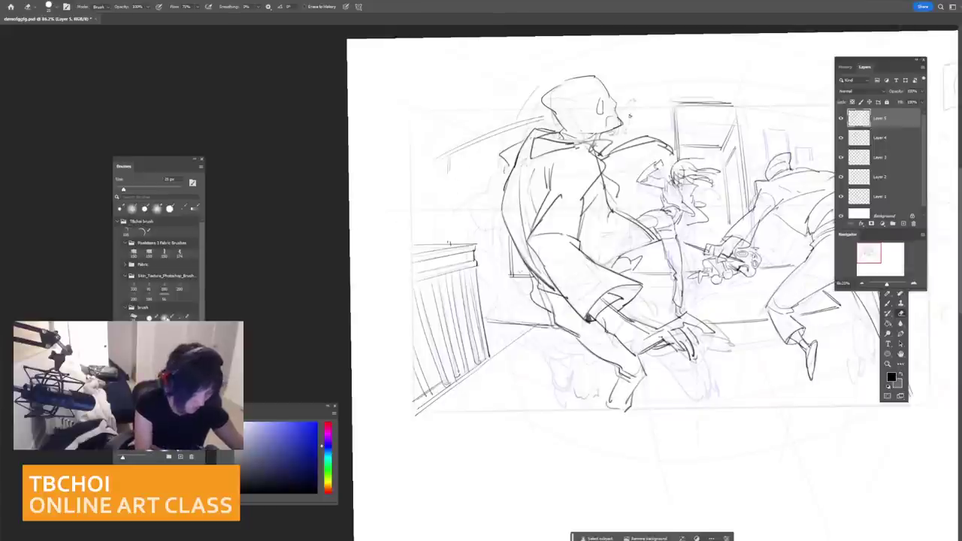
Step: With the sketching brush, draw the head of a small masked figure standing behind the railing
click(166, 319)
mouse_move(480, 164)
mouse_down()
mouse_move(466, 169)
mouse_move(481, 189)
mouse_move(479, 157)
mouse_move(471, 160)
mouse_move(490, 165)
mouse_move(488, 177)
mouse_up()
key(ctrl+z)
key(ctrl+z)
key(ctrl+z)
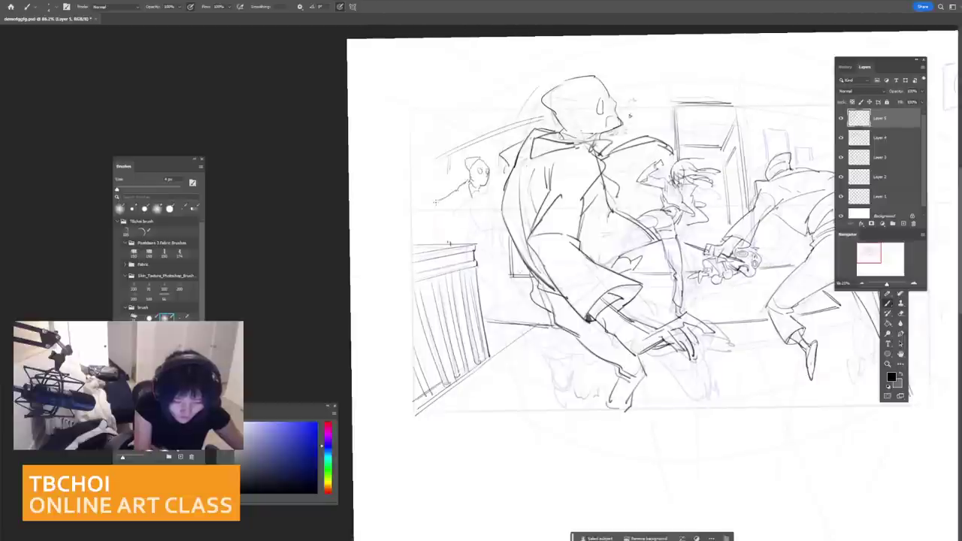
Step: Draw the outstretched arm, fist and jacket front of the small figure behind the railing
mouse_move(452, 194)
mouse_down()
mouse_move(429, 208)
mouse_move(460, 209)
mouse_move(430, 221)
mouse_move(450, 242)
mouse_move(469, 237)
mouse_up()
key(ctrl+z)
key(ctrl+z)
drag(471, 190, 467, 221)
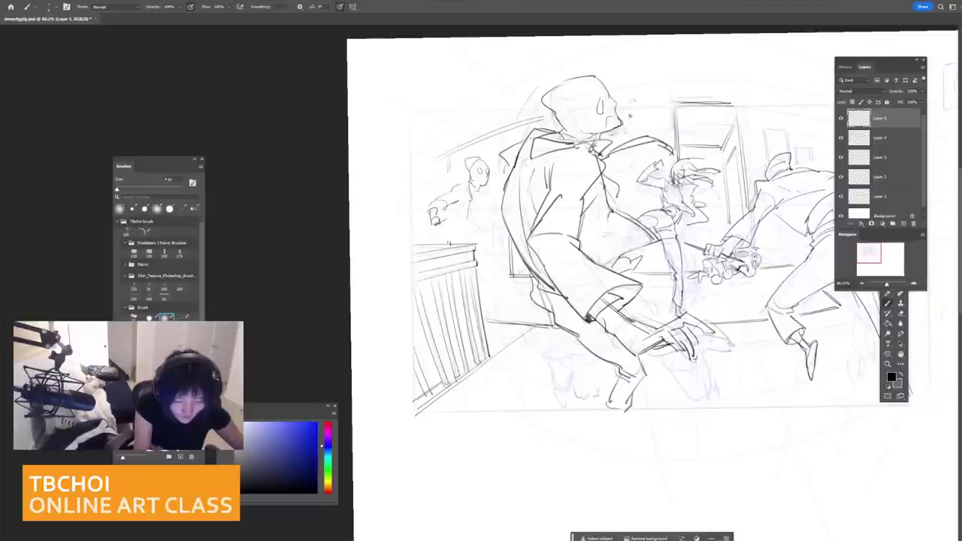
drag(466, 184, 464, 217)
mouse_move(471, 183)
mouse_down()
mouse_move(468, 217)
mouse_move(482, 225)
mouse_up()
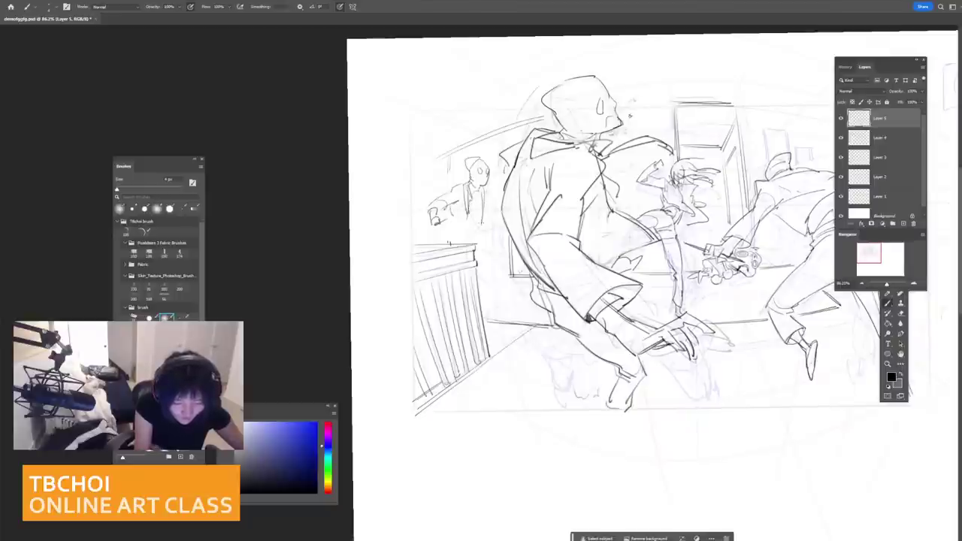
Step: Draw the waist and bent leg of the small figure down to the floor beside the railing
mouse_move(487, 189)
mouse_down()
mouse_move(485, 233)
mouse_move(449, 243)
mouse_move(486, 247)
mouse_move(509, 295)
mouse_up()
key(ctrl+z)
key(ctrl+z)
mouse_move(487, 257)
mouse_down()
mouse_move(505, 283)
mouse_move(495, 287)
mouse_move(497, 320)
mouse_up()
drag(496, 286, 490, 323)
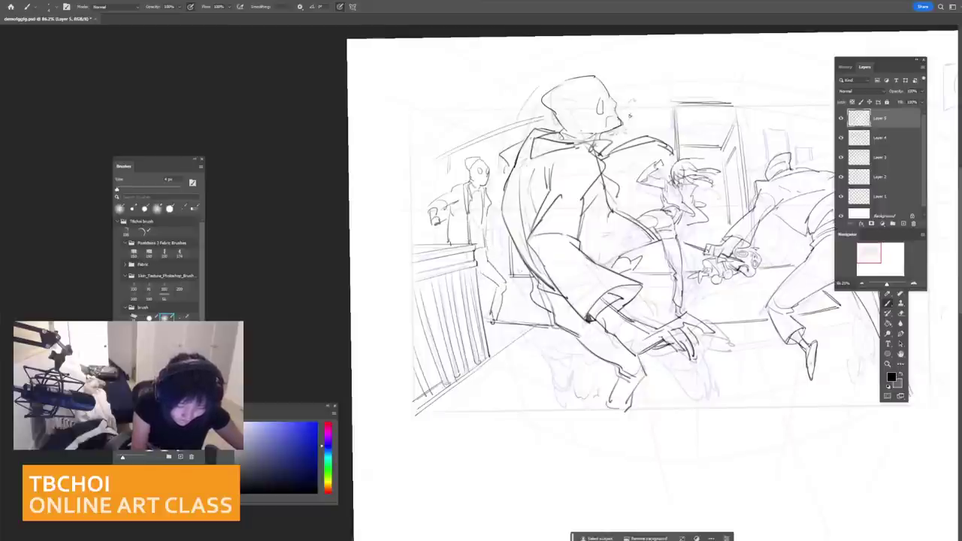
Step: Refine the small figure's jacket sleeve, raised fist and lowered hand, and add a tie on the chest
drag(490, 205, 494, 228)
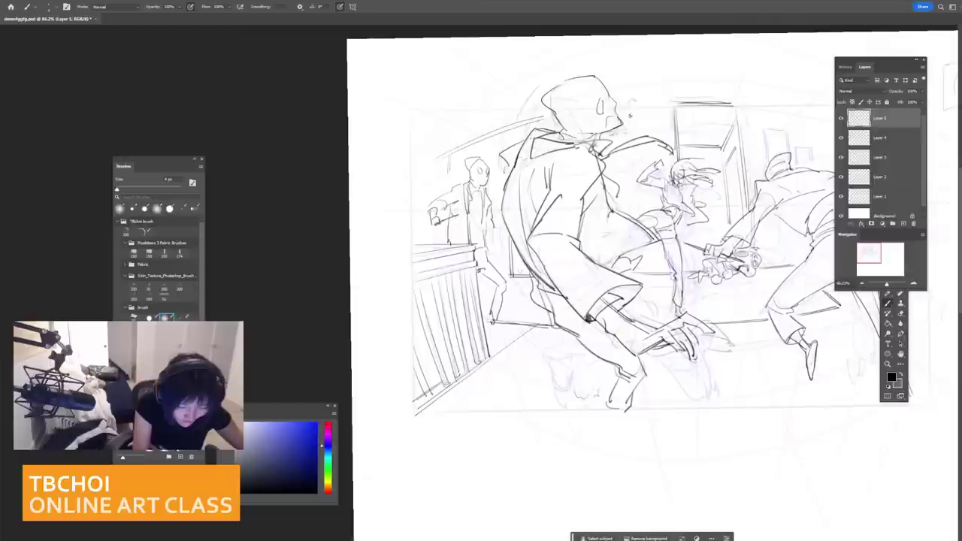
drag(429, 207, 432, 227)
drag(431, 221, 439, 215)
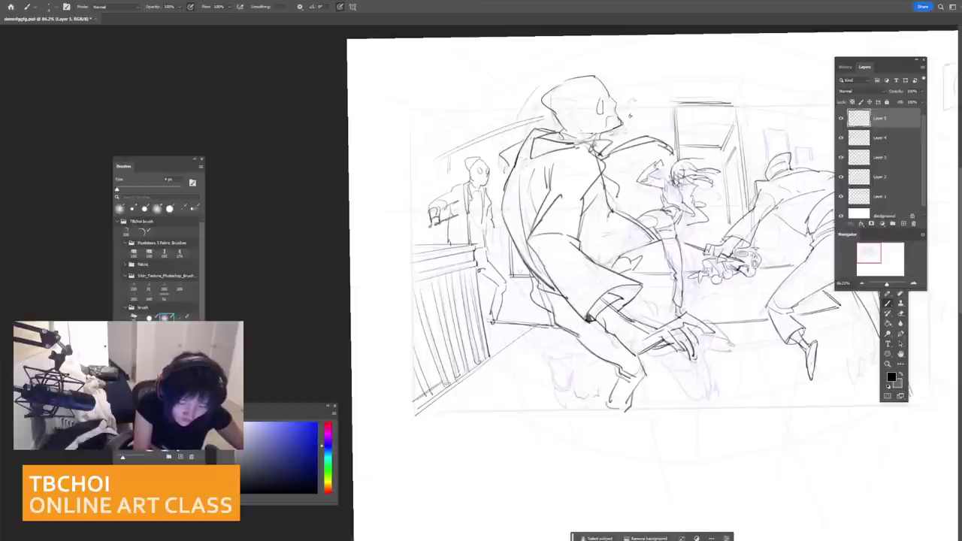
drag(493, 228, 498, 241)
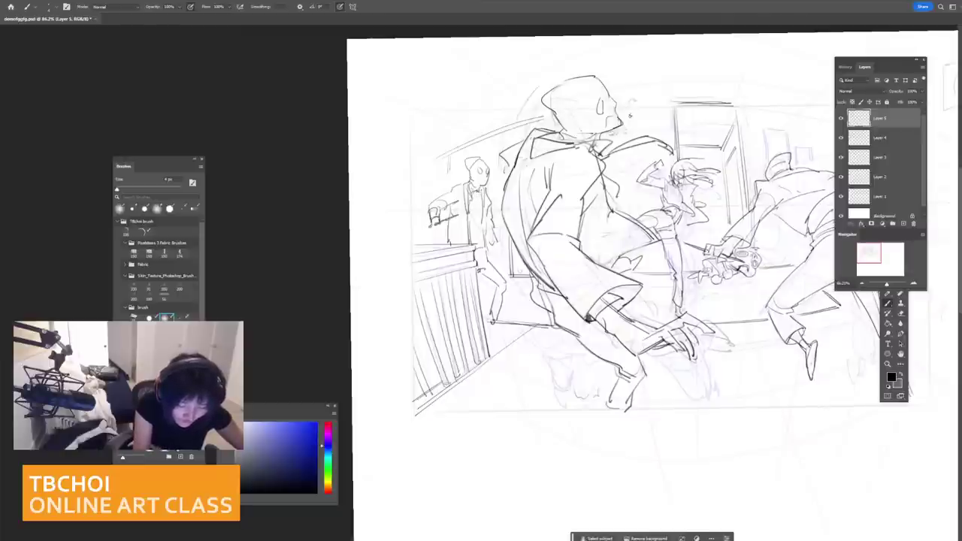
drag(477, 196, 480, 221)
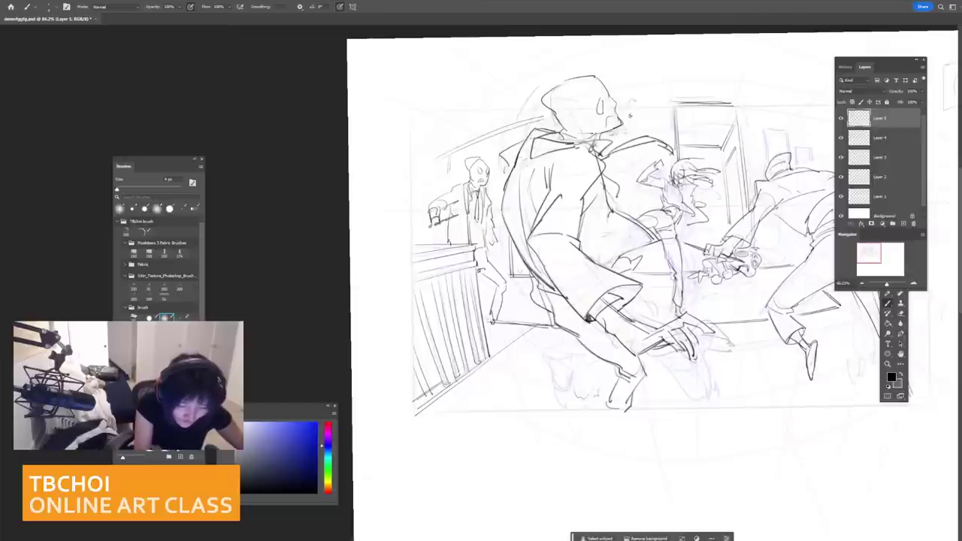
Step: Rework the lines around the head of the small figure behind the railing
scroll(595, 231, down, 3)
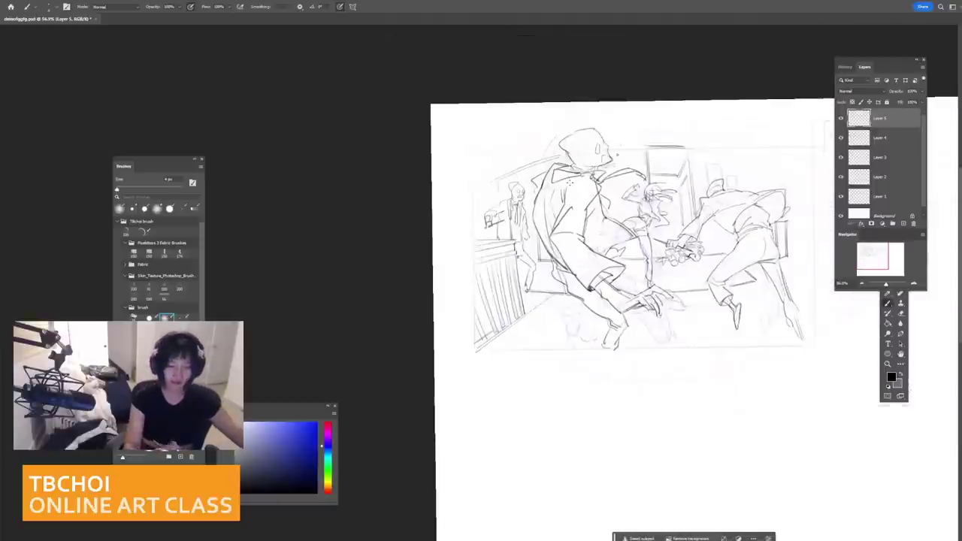
scroll(566, 197, up, 3)
scroll(532, 193, up, 1)
mouse_move(476, 179)
mouse_down()
mouse_move(495, 183)
mouse_move(479, 196)
mouse_up()
key(ctrl+z)
key(ctrl+z)
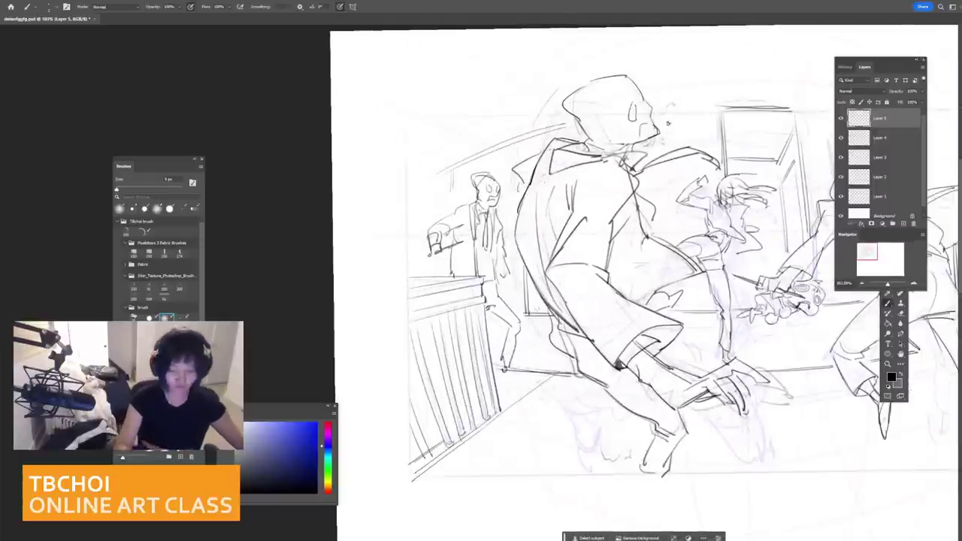
Step: Erase the lower leg and foot of the small figure beside the railing
key(bracketright)
key(bracketright)
key(bracketright)
key(bracketright)
key(bracketright)
key(bracketright)
key(bracketright)
key(bracketright)
drag(514, 331, 507, 373)
key(ctrl+z)
key(e)
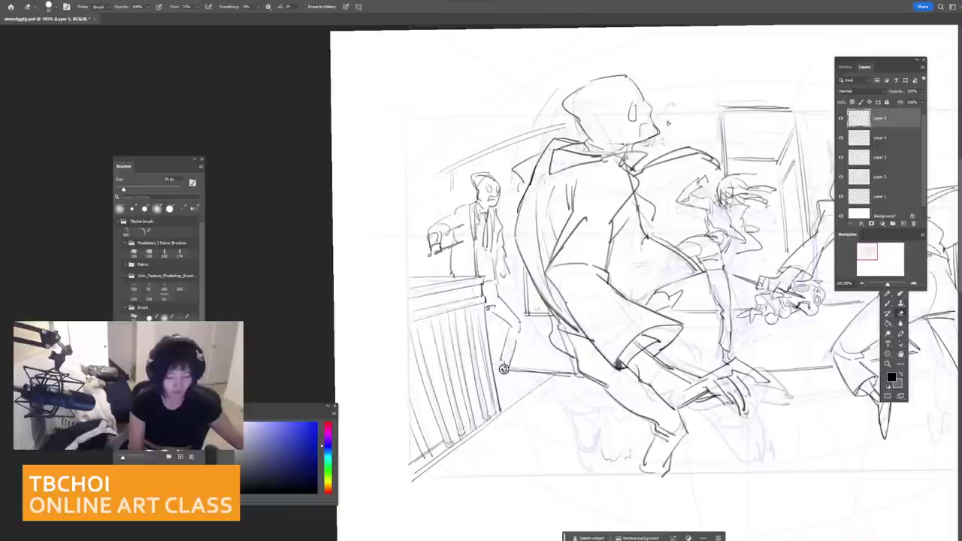
drag(516, 330, 506, 372)
Step: Redraw the small figure's lower leg straighter, with a foot resting on the floor line
key(b)
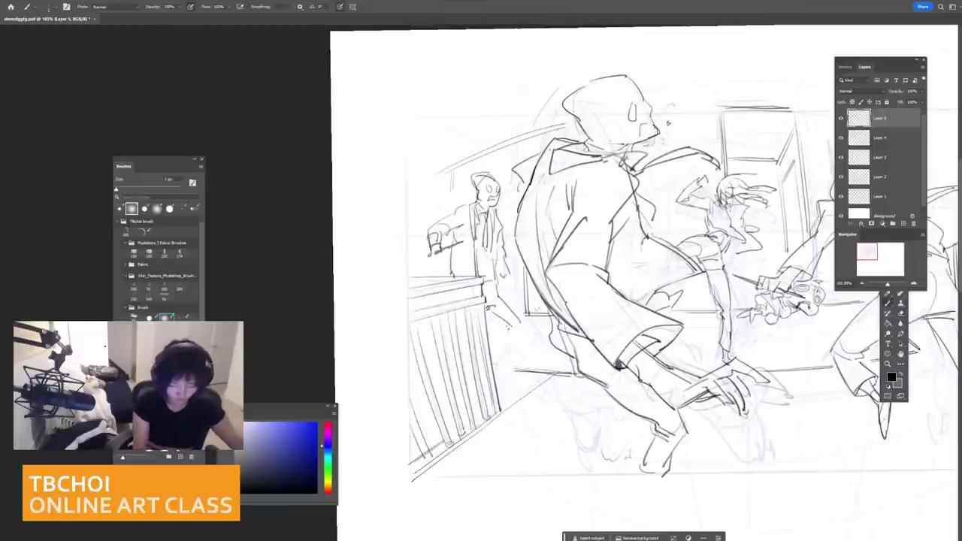
key(ctrl+z)
drag(509, 327, 500, 371)
key(ctrl+z)
drag(509, 328, 509, 375)
drag(501, 374, 517, 376)
Step: Sketch a slanted rectangular ceiling panel above the bending figure's back
mouse_move(654, 245)
mouse_down()
mouse_move(518, 365)
mouse_move(401, 370)
mouse_up()
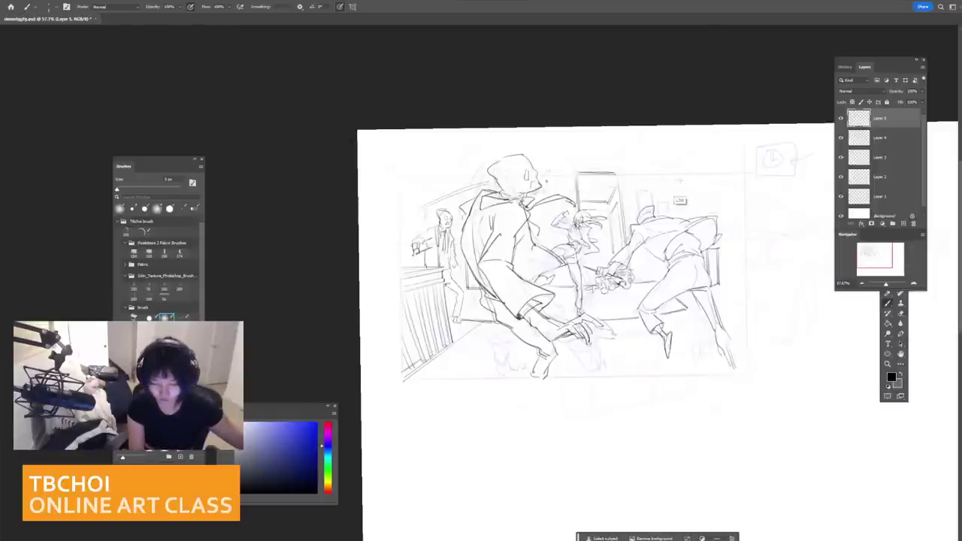
drag(670, 185, 712, 186)
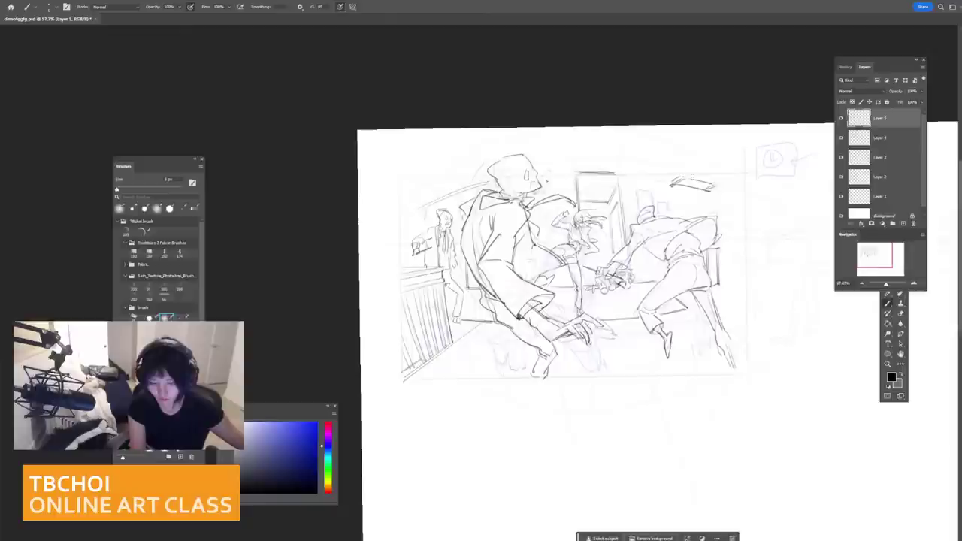
drag(682, 177, 717, 183)
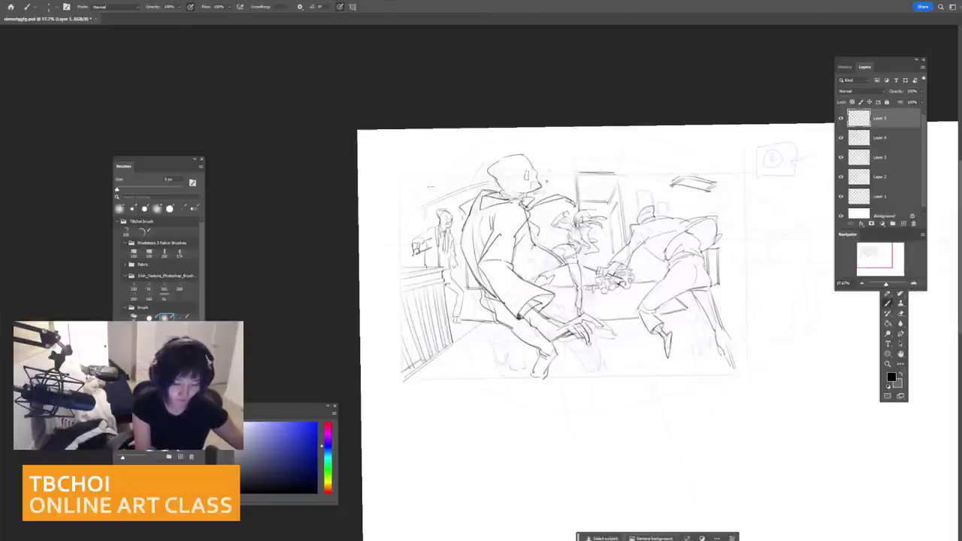
Step: Sketch a matching slanted ceiling panel behind the large figure's head and darken the door's top edge
mouse_move(429, 184)
mouse_down()
mouse_move(461, 172)
mouse_move(454, 164)
mouse_up()
key(ctrl+z)
key(ctrl+z)
drag(581, 172, 614, 171)
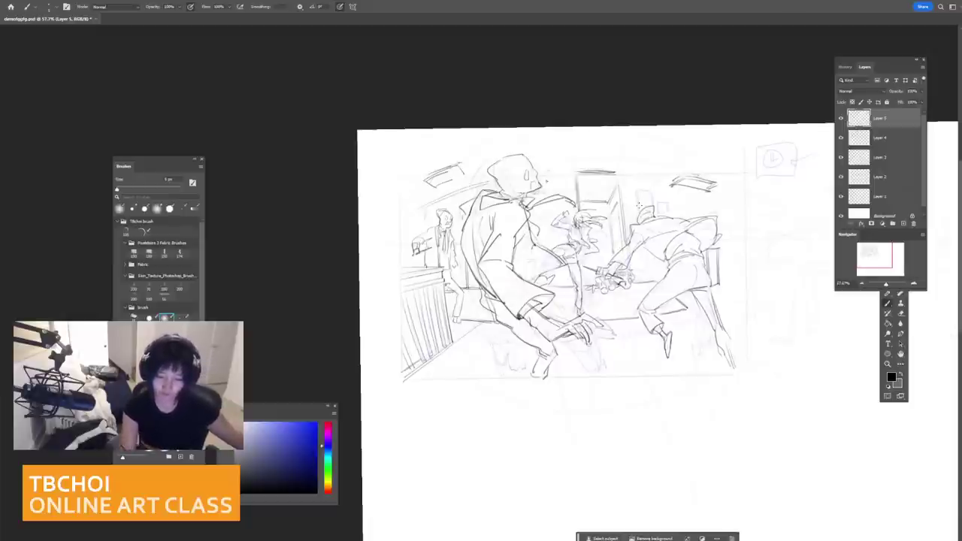
Step: Draw the small rectangular frames on the wall just above the bending figure's head and shoulders
key([)
mouse_move(637, 193)
mouse_down()
mouse_move(639, 212)
mouse_move(651, 191)
mouse_move(655, 208)
mouse_move(674, 202)
mouse_move(676, 218)
mouse_up()
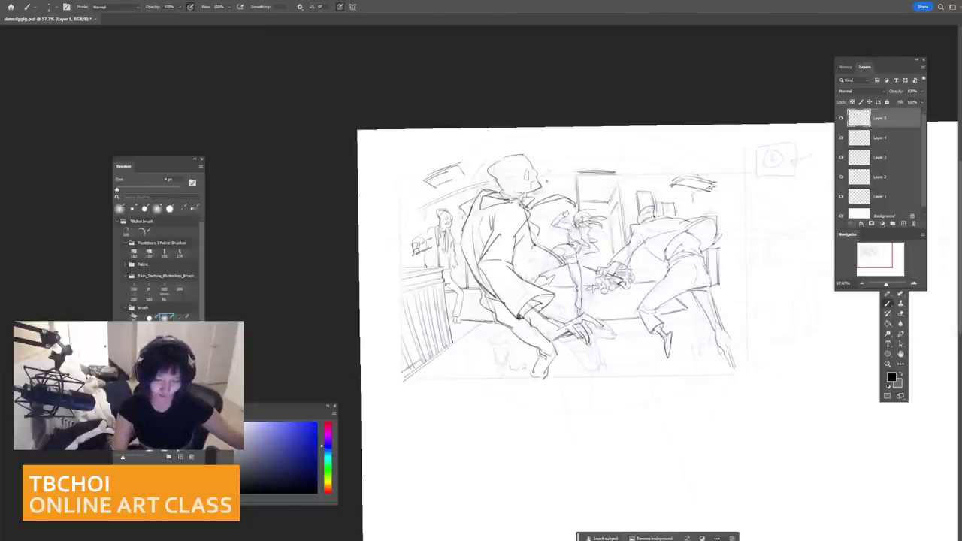
scroll(661, 184, down, 5)
scroll(661, 184, up, 2)
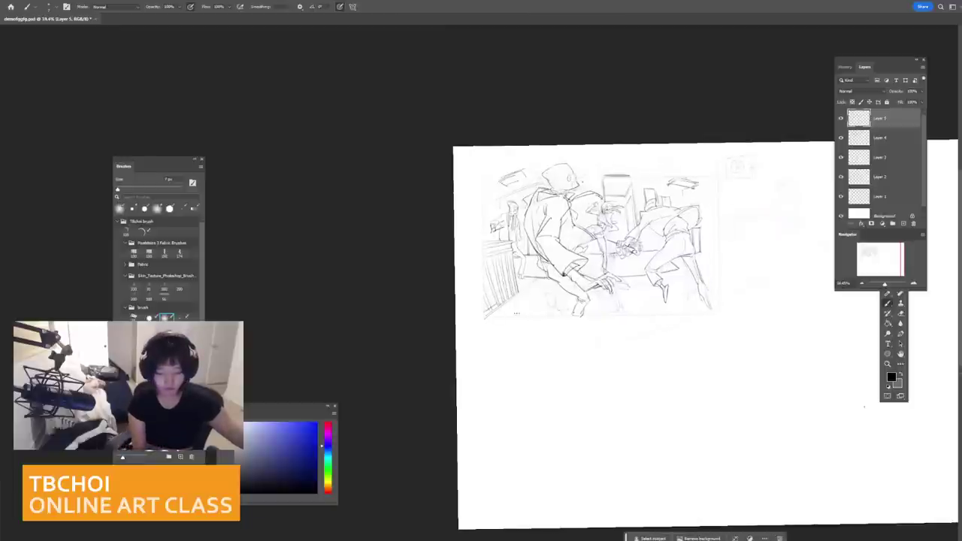
Step: With a thinner brush, draw curved foreground floor lines beside the railing's base and beneath the bending figure's feet
key(bracketleft)
key(bracketleft)
drag(505, 307, 530, 315)
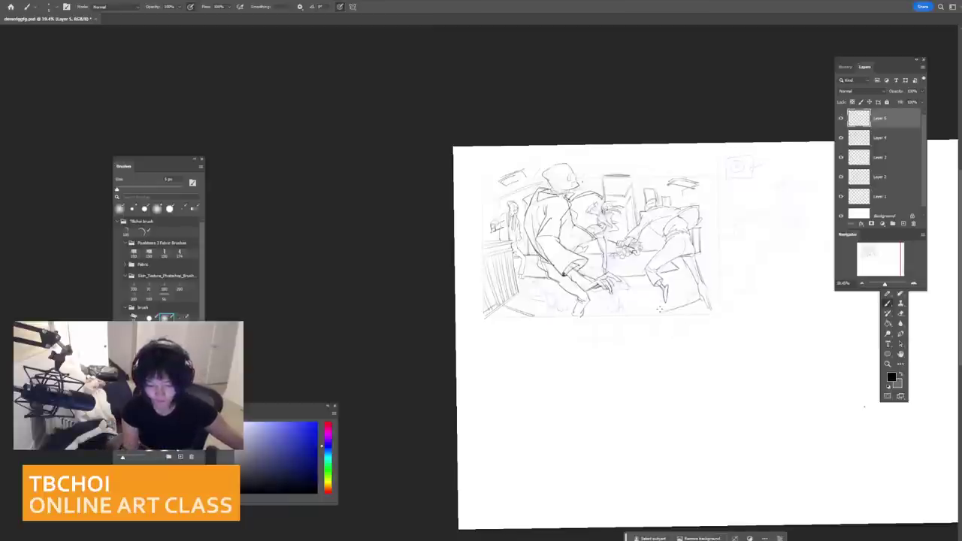
drag(658, 309, 706, 301)
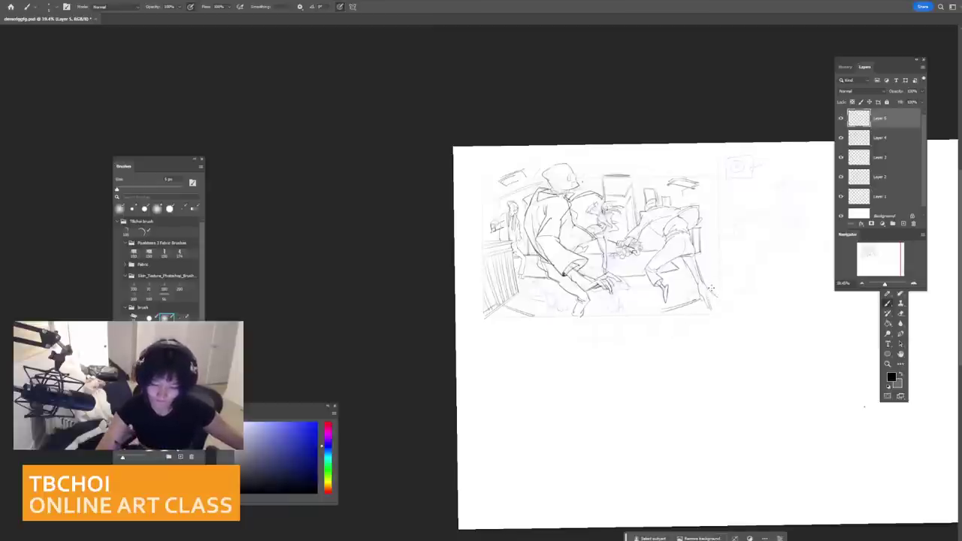
Step: Draw the side wall behind the bending figure with a vertical edge and converging top and bottom lines
drag(695, 258, 716, 268)
mouse_move(699, 187)
mouse_down()
mouse_move(705, 232)
mouse_move(702, 182)
mouse_move(713, 195)
mouse_move(716, 246)
mouse_up()
key(ctrl+z)
key(ctrl+z)
scroll(714, 259, down, 4)
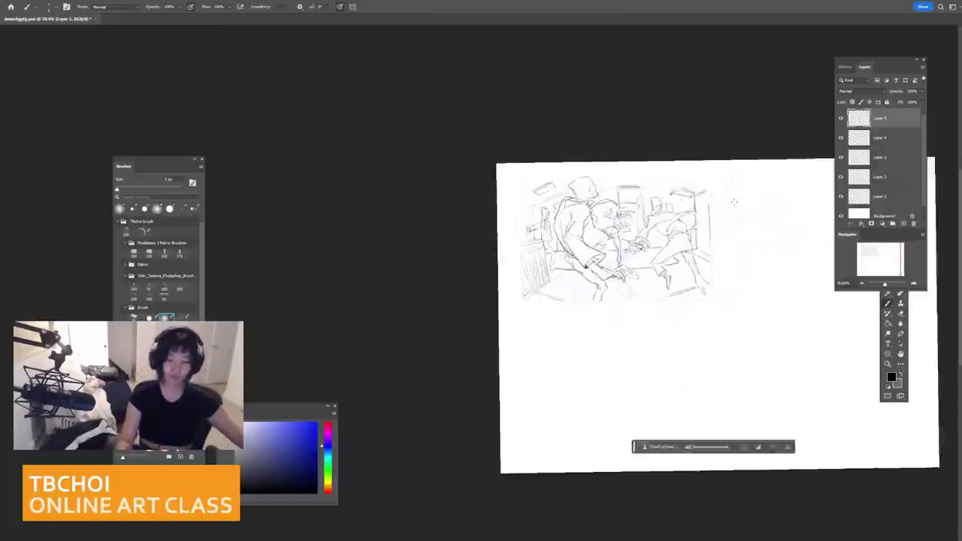
scroll(714, 240, up, 7)
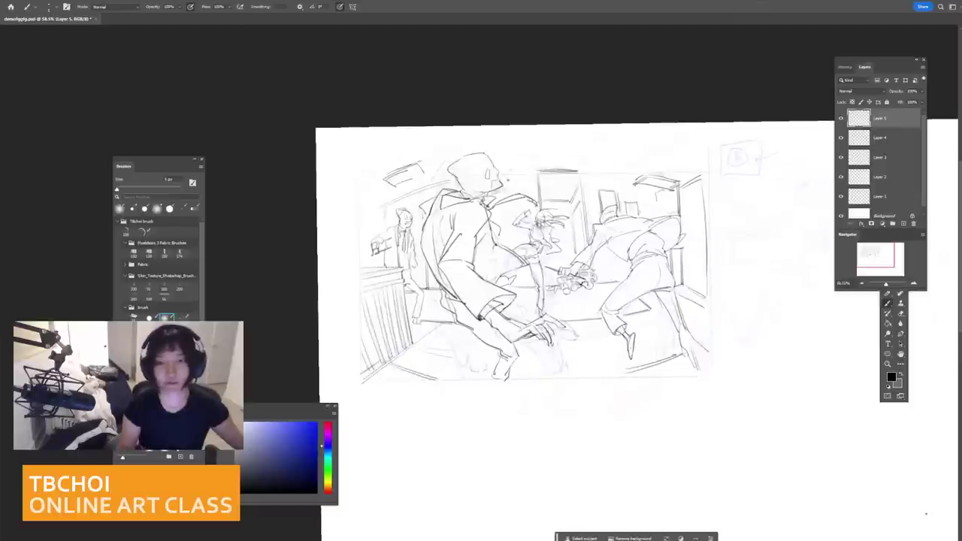
drag(925, 514, 954, 510)
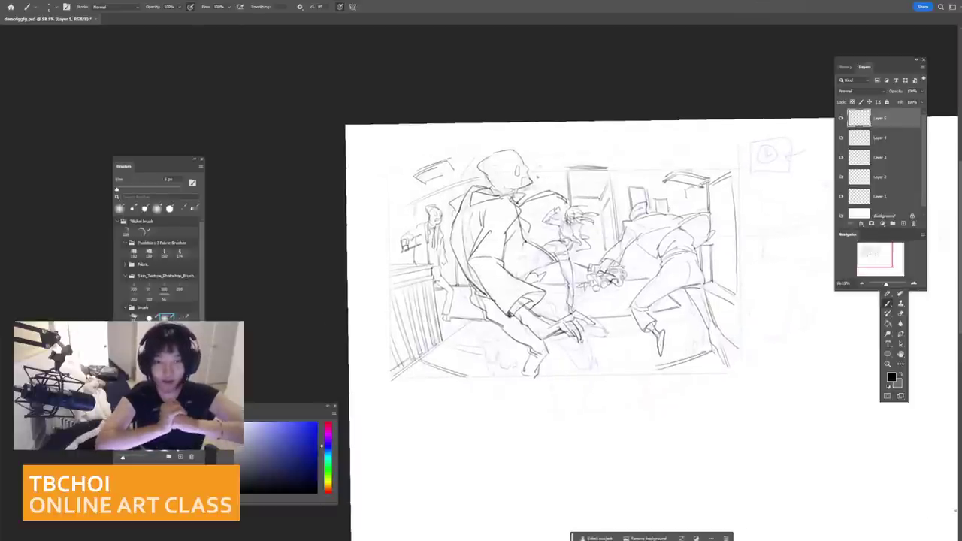
Step: Erase the side wall's inner vertical edge and lower converging lines behind the bending figure
scroll(641, 299, up, 5)
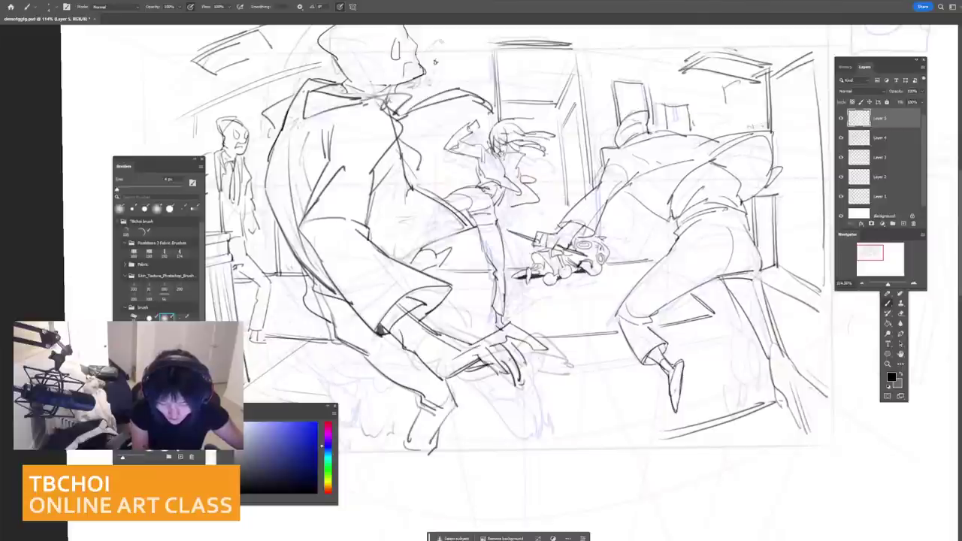
scroll(545, 313, down, 6)
scroll(493, 325, up, 6)
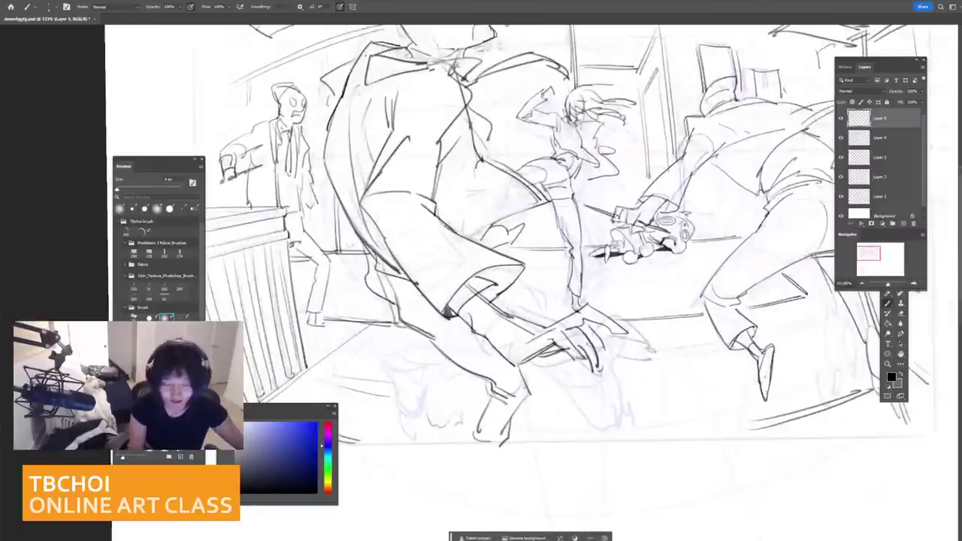
scroll(568, 224, down, 5)
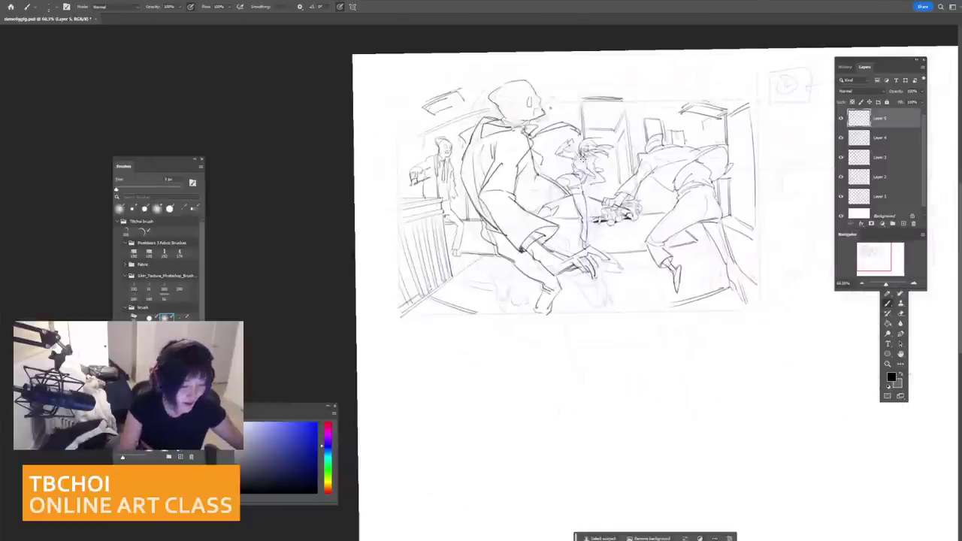
scroll(907, 478, up, 3)
scroll(907, 479, up, 1)
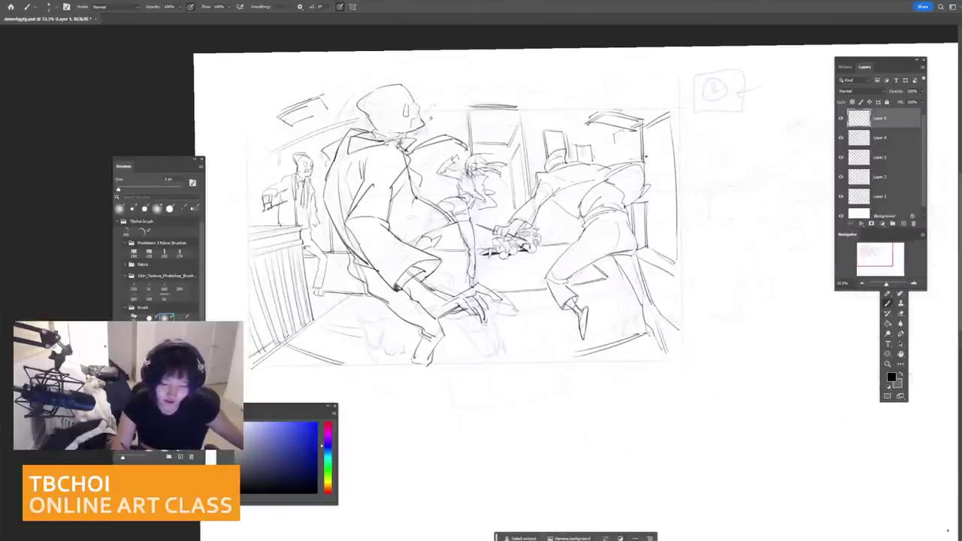
key(e)
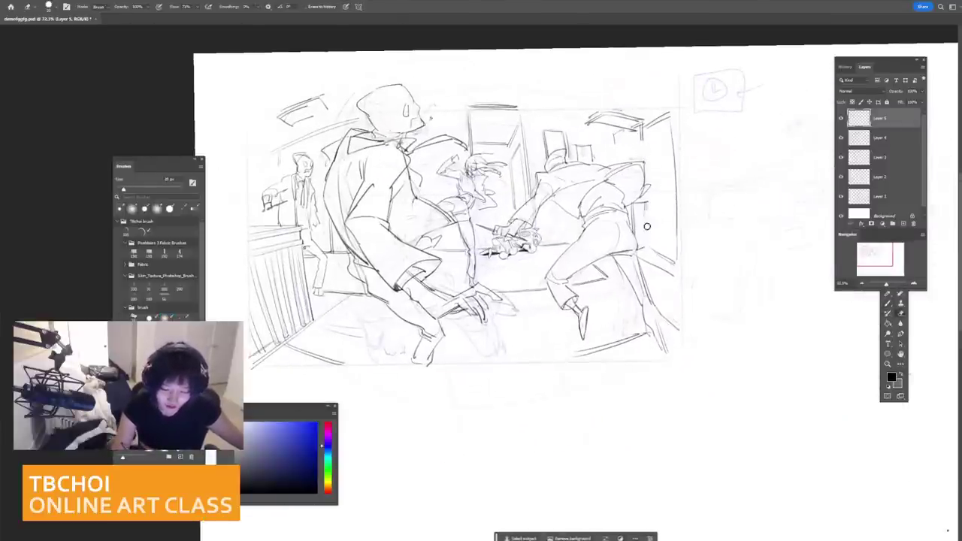
drag(649, 263, 667, 258)
drag(654, 191, 647, 200)
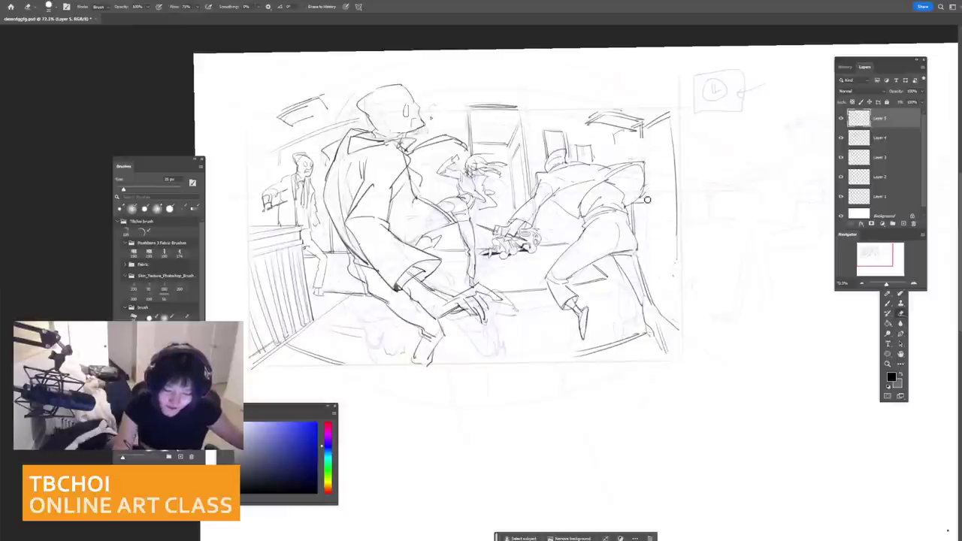
Step: Sketch a standing background figure behind the bending figure's shoulder, with its head, torso and legs facing the fight
key(b)
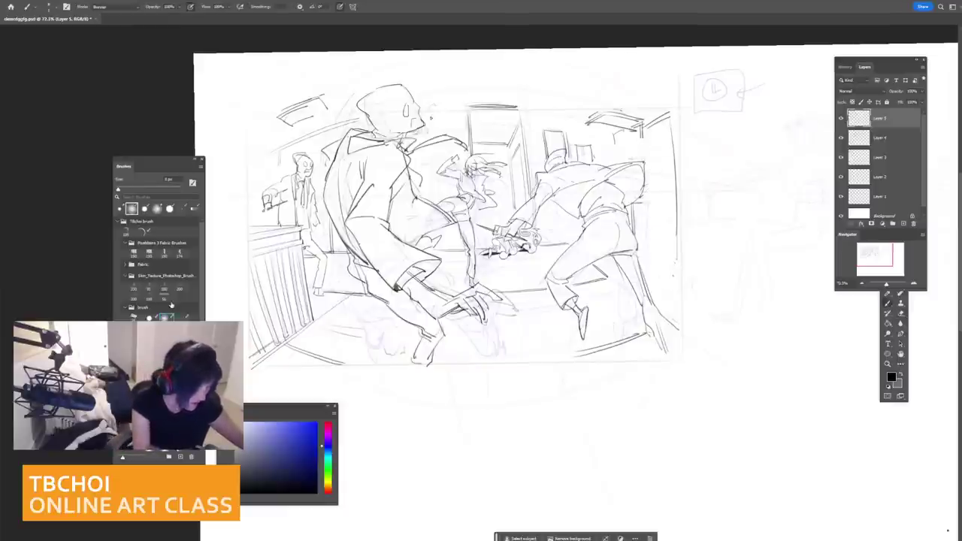
mouse_move(637, 136)
mouse_down()
mouse_move(651, 141)
mouse_move(637, 157)
mouse_up()
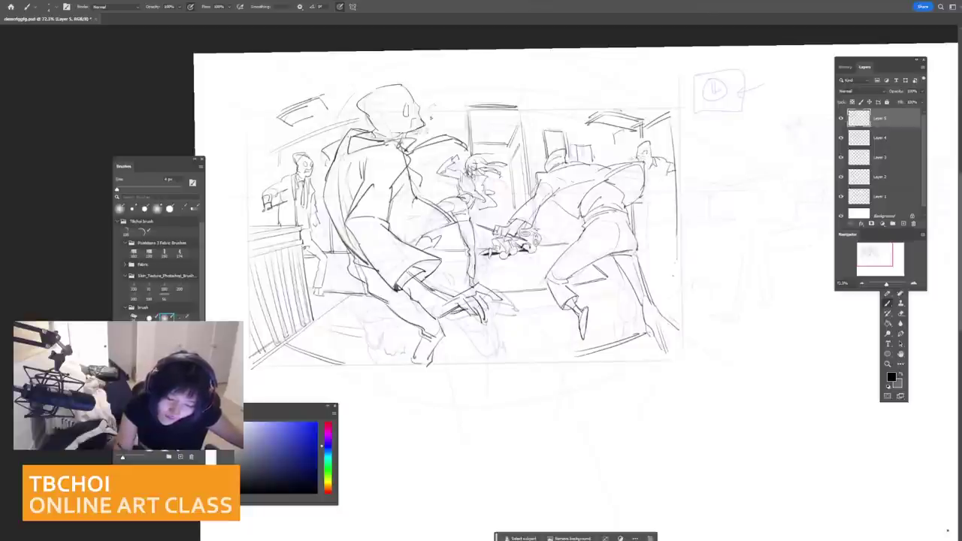
drag(652, 174, 671, 197)
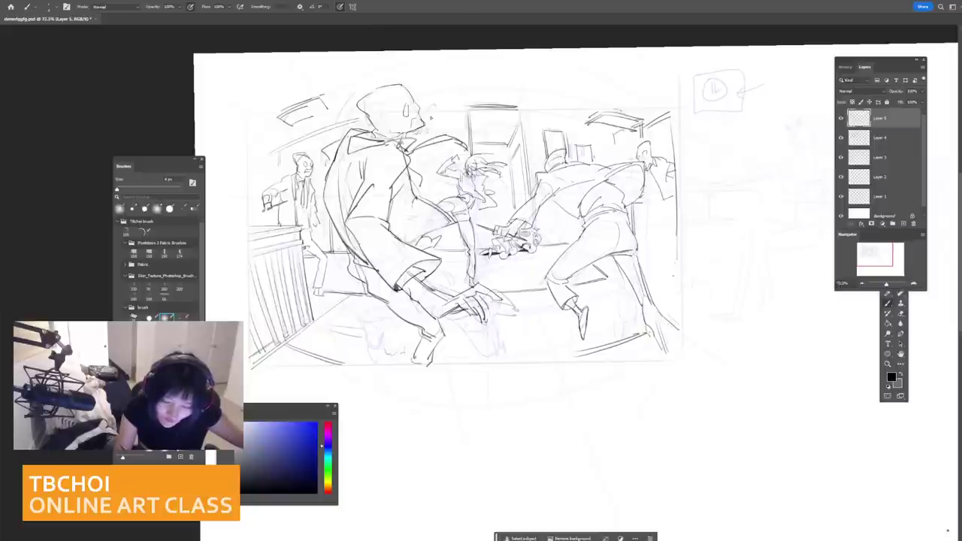
drag(650, 181, 643, 263)
key(ctrl+z)
key(ctrl+z)
key(ctrl+z)
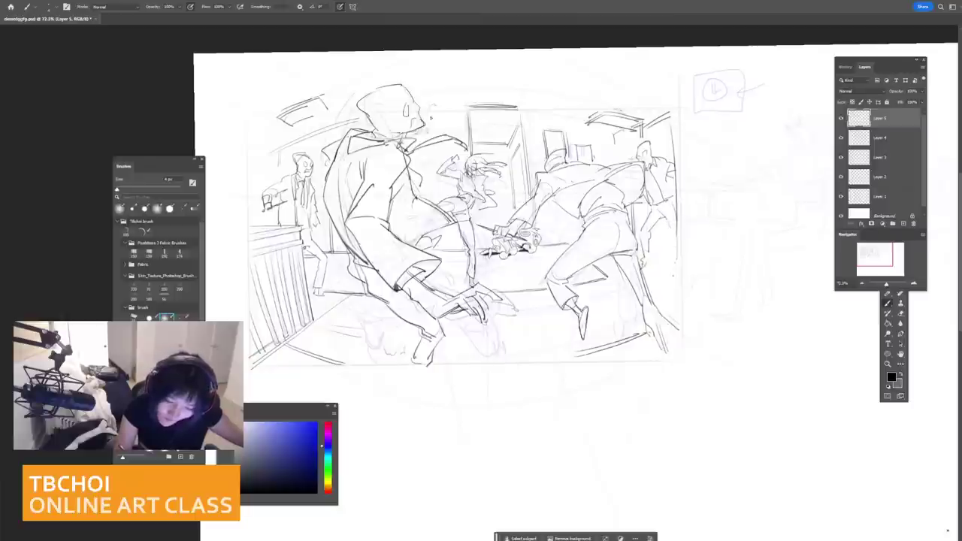
mouse_move(674, 232)
mouse_down()
mouse_move(669, 263)
mouse_move(675, 210)
mouse_move(674, 247)
mouse_up()
key(e)
mouse_move(676, 197)
mouse_down()
mouse_move(677, 170)
mouse_move(676, 184)
mouse_up()
key(b)
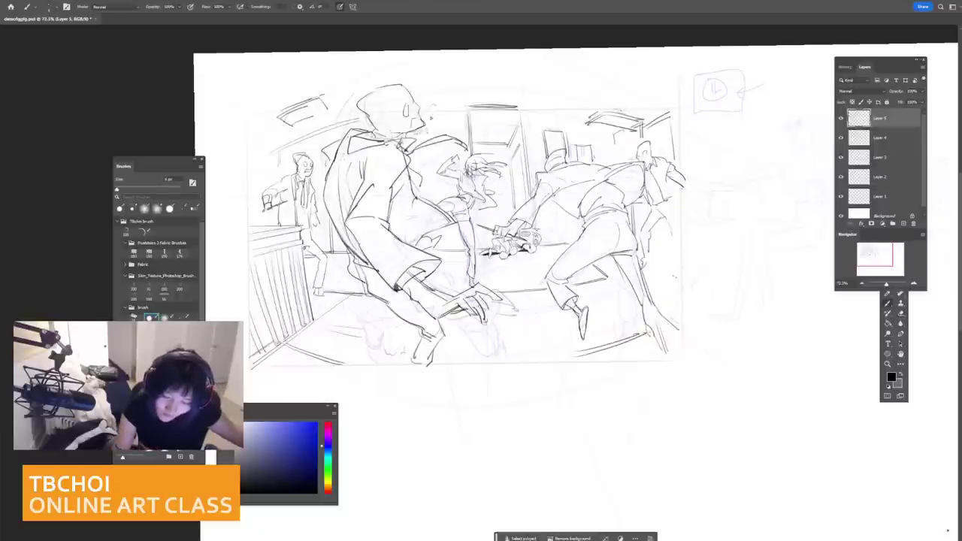
key(ctrl+z)
key(ctrl+z)
key(ctrl+z)
key(ctrl+z)
click(166, 318)
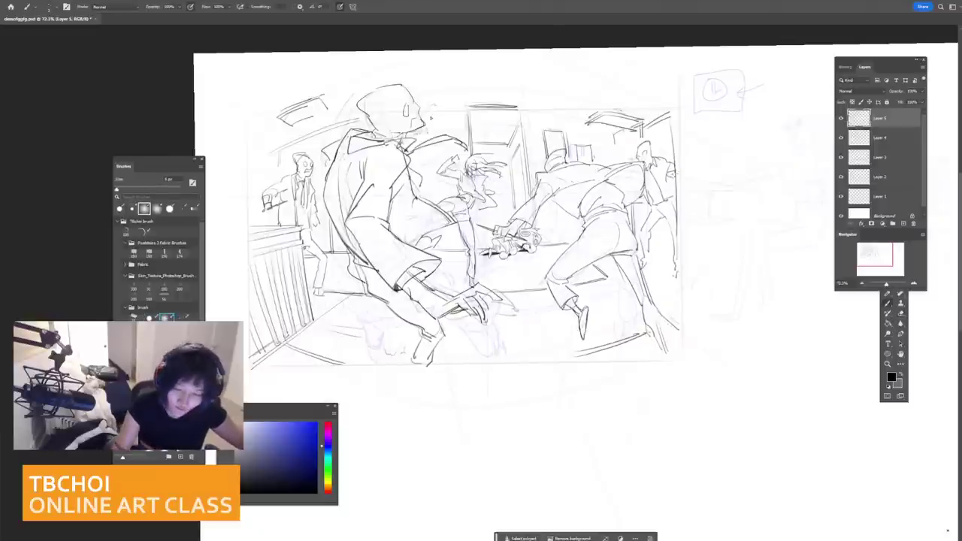
Step: Erase the wall edge crossing the new background figure and draw its bent forearm, hand and outer leg
drag(674, 174, 678, 241)
key(e)
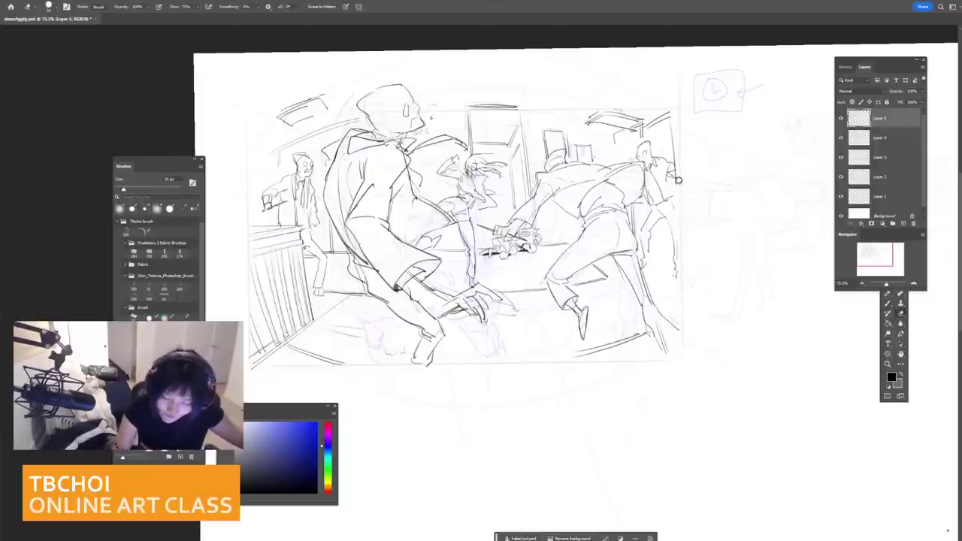
key(b)
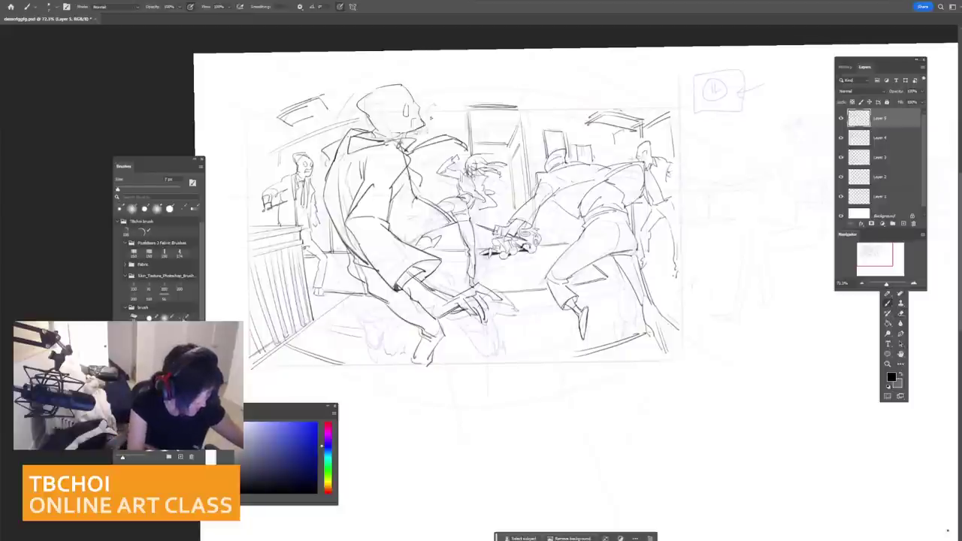
mouse_move(672, 163)
mouse_down()
mouse_move(683, 199)
mouse_move(684, 183)
mouse_move(674, 239)
mouse_move(682, 277)
mouse_up()
key(ctrl+z)
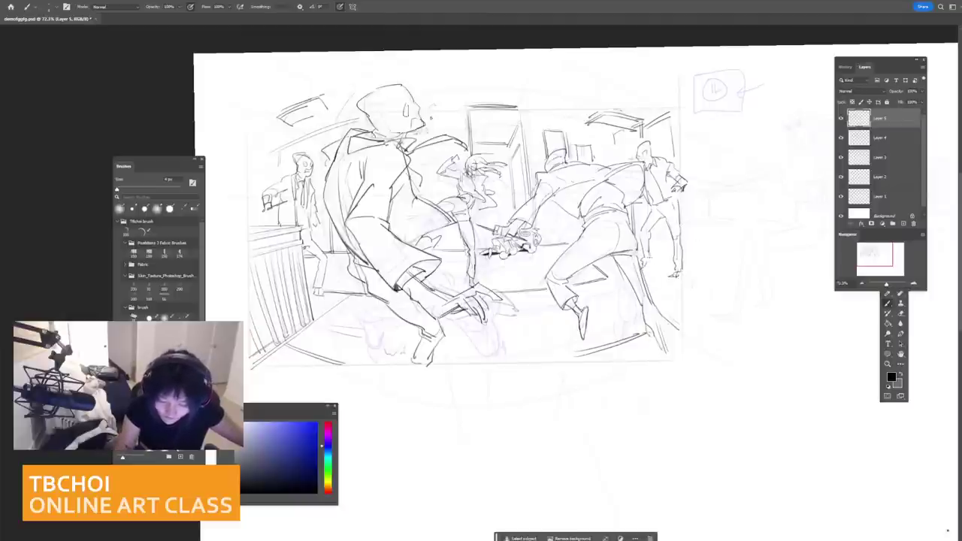
Step: Erase the new background figure's outer leg and redraw it with a cleaner contour and foot
key(e)
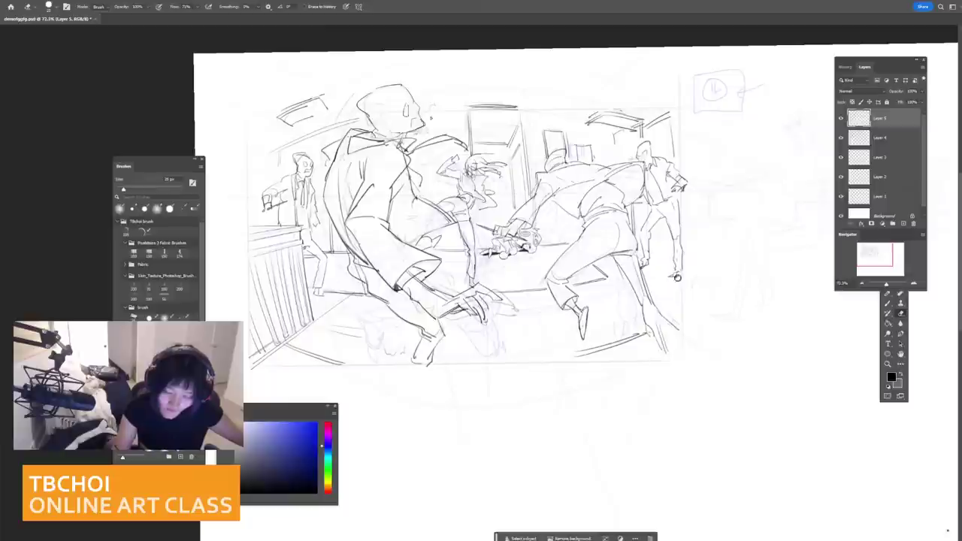
drag(682, 279, 679, 234)
key(b)
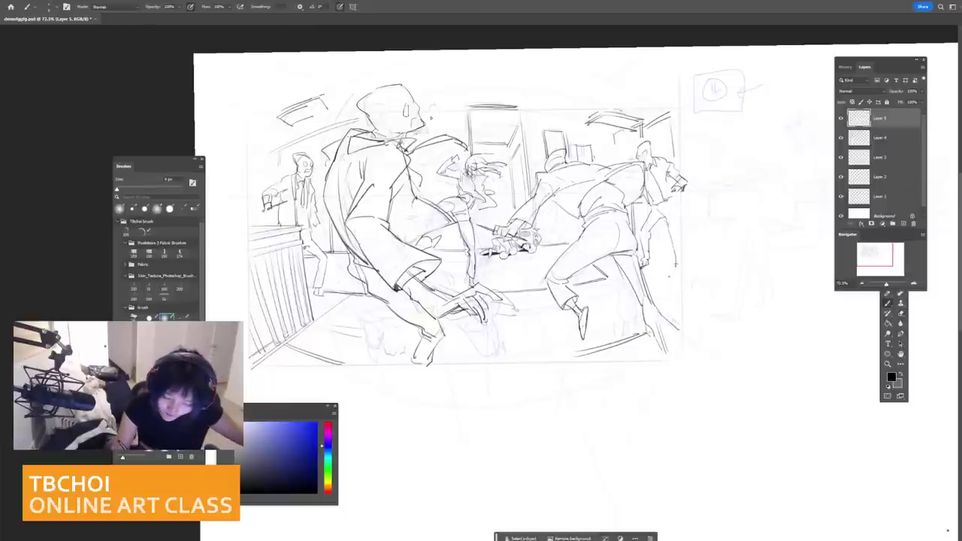
drag(675, 254, 673, 271)
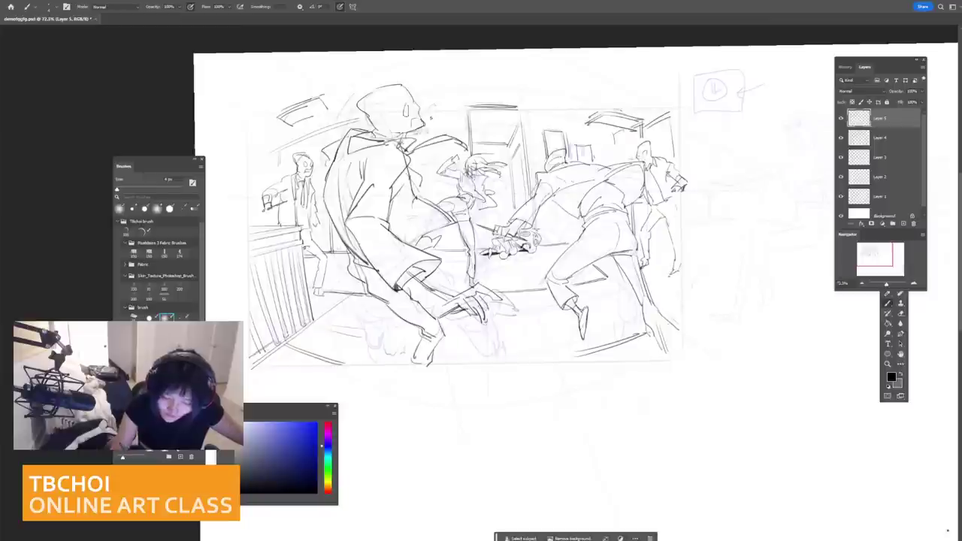
key(ctrl+z)
drag(680, 211, 680, 275)
key(ctrl+z)
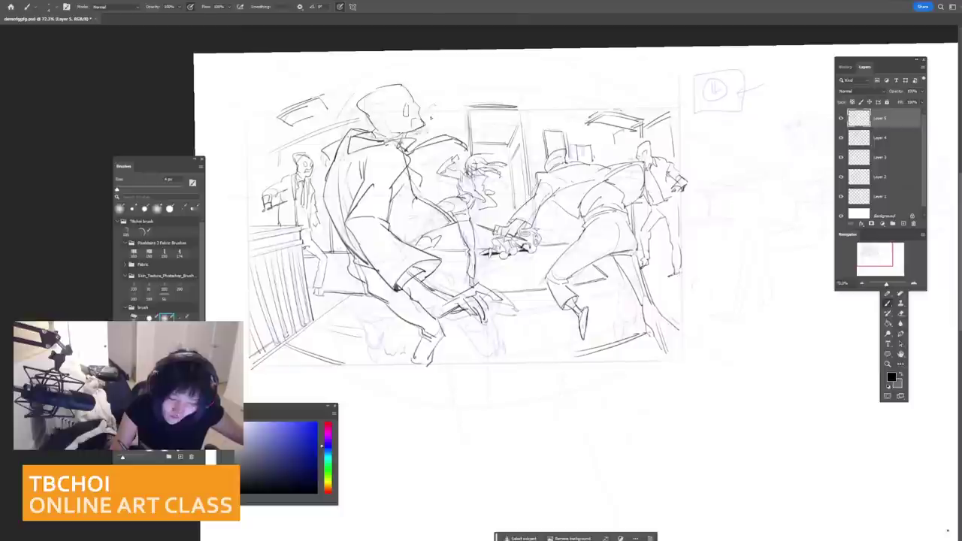
drag(676, 190, 675, 218)
Step: Lasso the new background figure and transform it slightly smaller so it sits within the picture frame's edge
scroll(637, 163, down, 5)
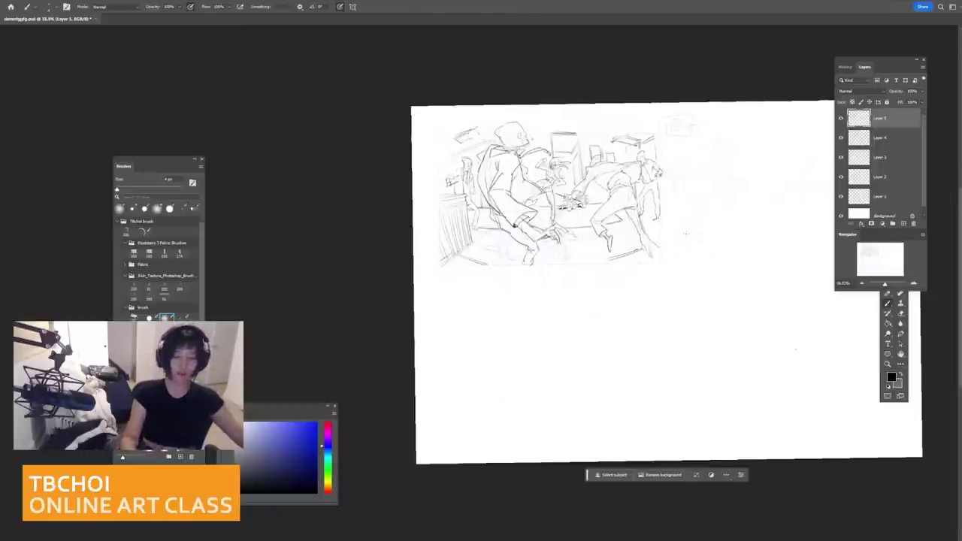
scroll(703, 173, up, 6)
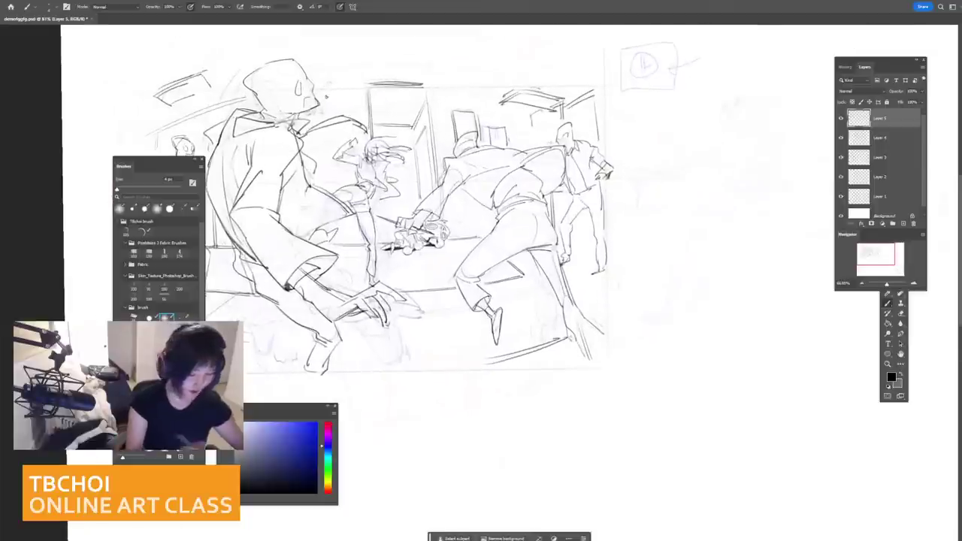
key(l)
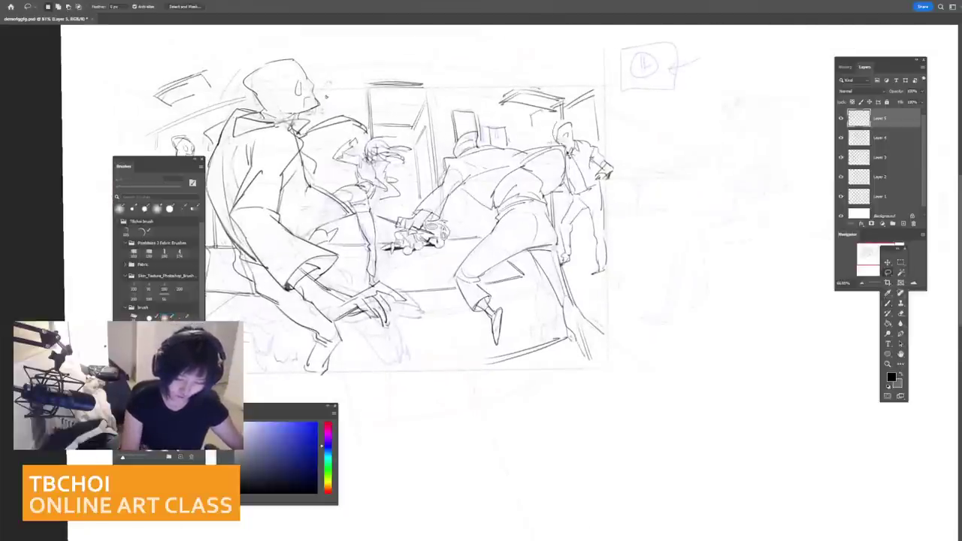
mouse_move(563, 215)
mouse_down()
mouse_move(566, 267)
mouse_move(614, 292)
mouse_move(619, 172)
mouse_move(555, 130)
mouse_up()
key(ctrl+t)
mouse_move(611, 119)
mouse_down()
mouse_move(622, 132)
mouse_move(605, 136)
mouse_move(601, 124)
mouse_up()
key(Return)
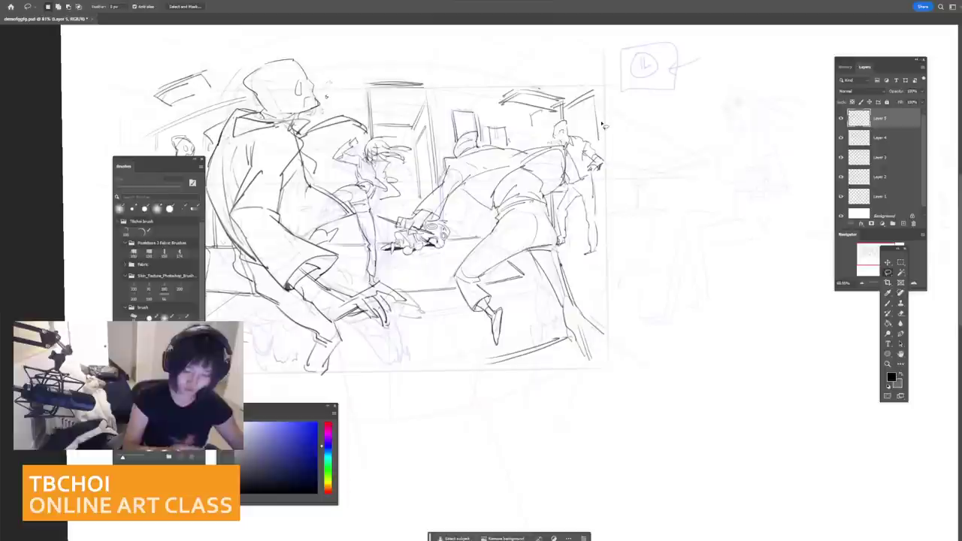
Step: Erase the scaled background figure's leg nearest the bending figure and redraw it with a thin brush, touching up the neck
key(b)
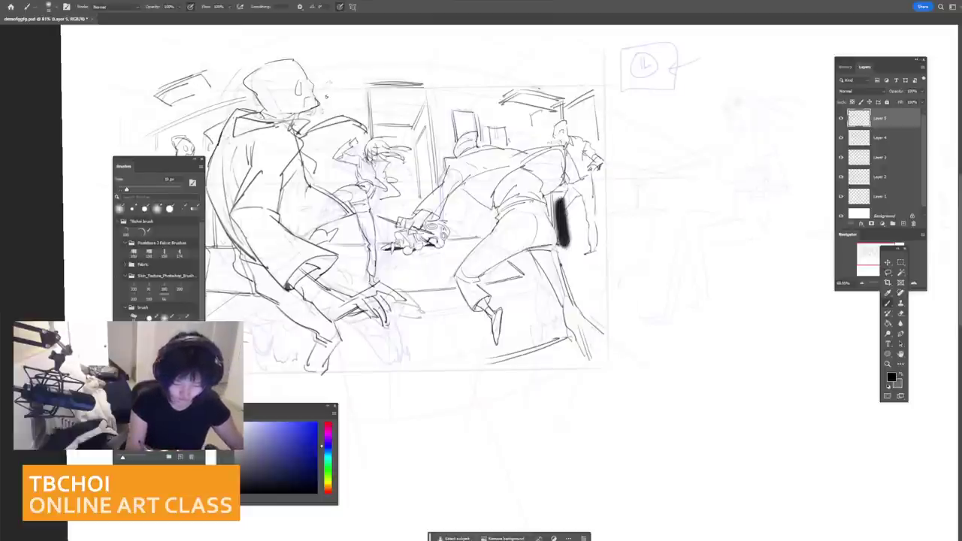
key(e)
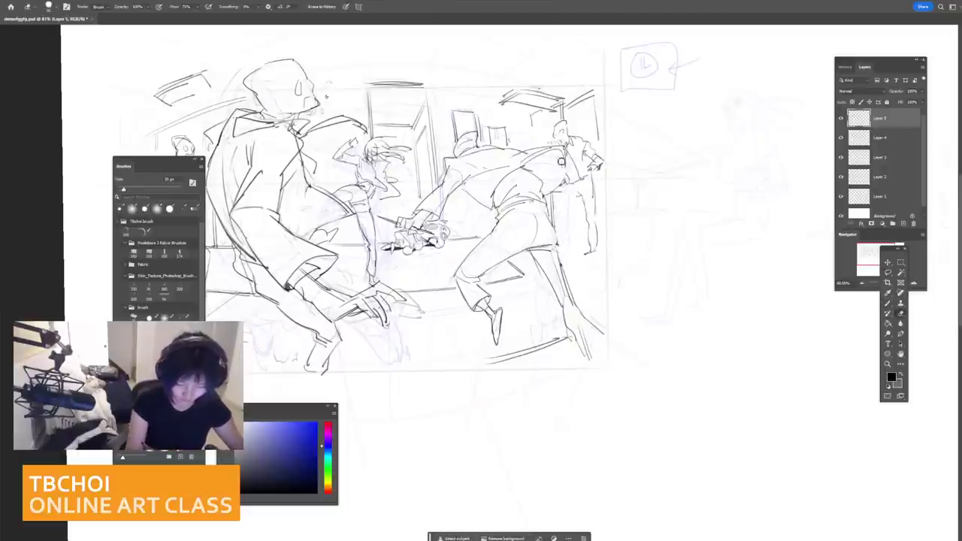
key(b)
click(182, 317)
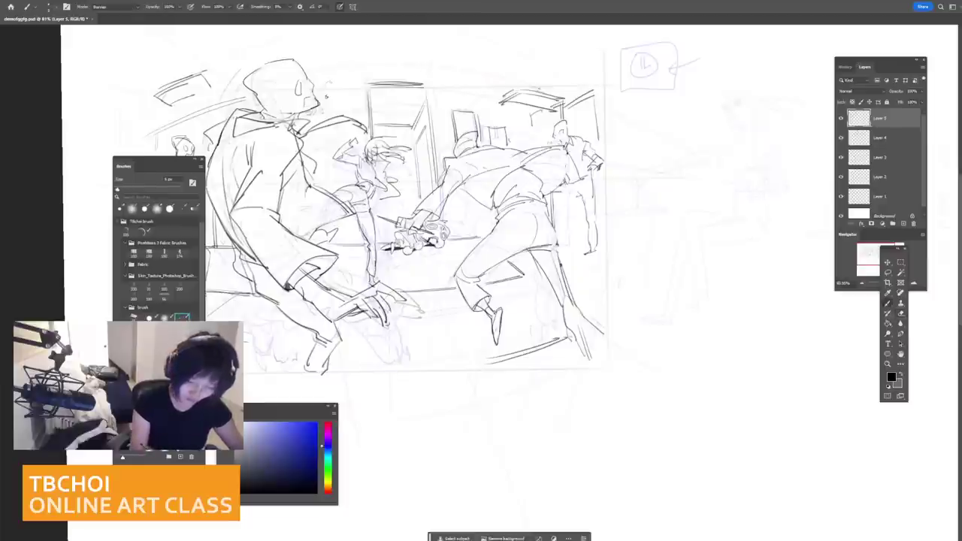
drag(563, 145, 565, 157)
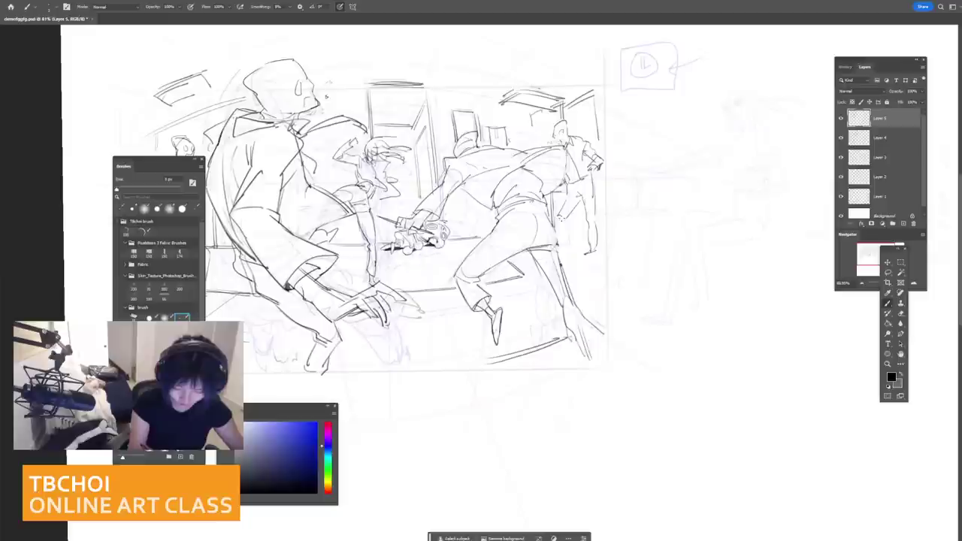
drag(561, 217, 563, 259)
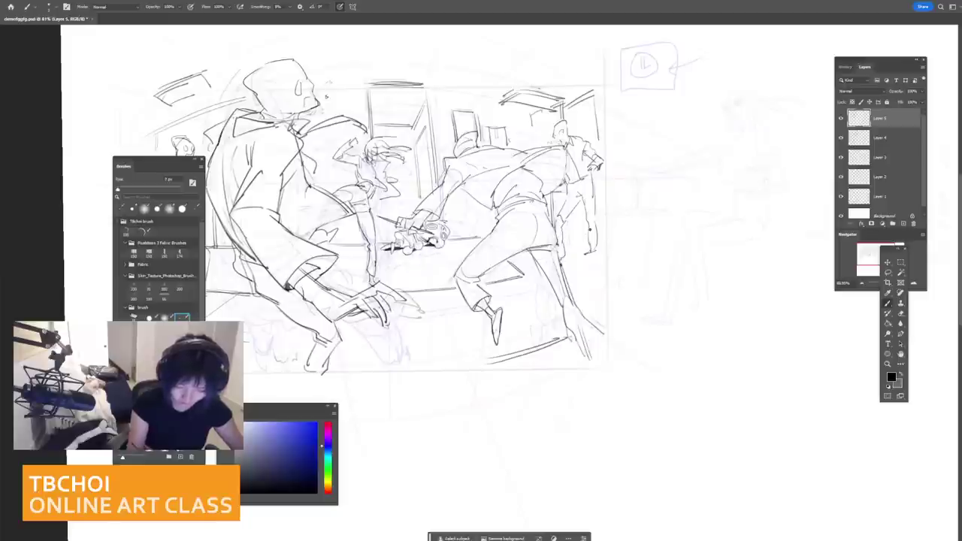
Step: Erase the scaled background figure's outer lower leg and redraw it longer, extending down to the foot
key(e)
mouse_move(590, 211)
mouse_down()
mouse_move(597, 245)
mouse_move(578, 227)
mouse_move(589, 248)
mouse_move(576, 241)
mouse_move(581, 268)
mouse_up()
key(b)
key(ctrl+z)
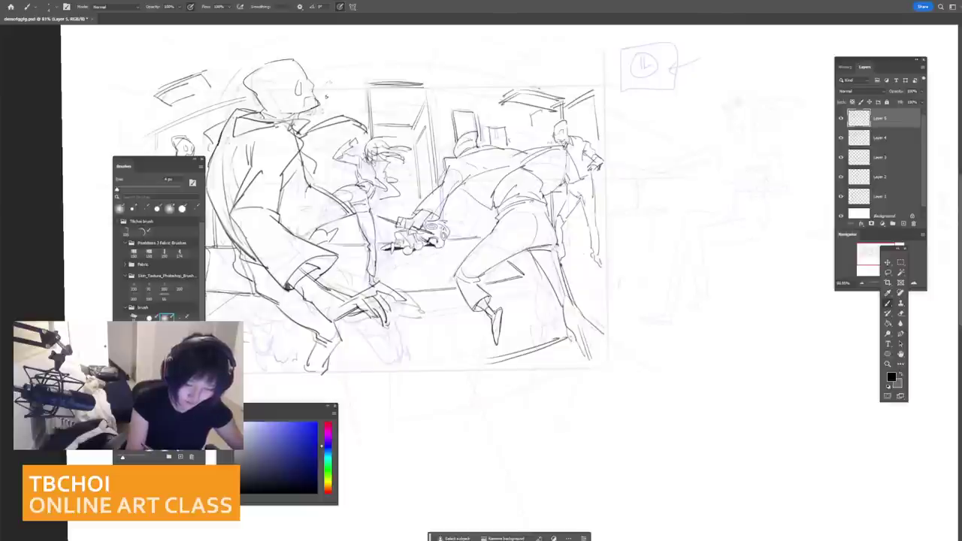
Step: Erase the large foreground figure's coat front edge and lapel lines across the chest
mouse_move(797, 413)
mouse_down()
mouse_move(881, 456)
mouse_move(924, 494)
mouse_up()
scroll(604, 246, up, 5)
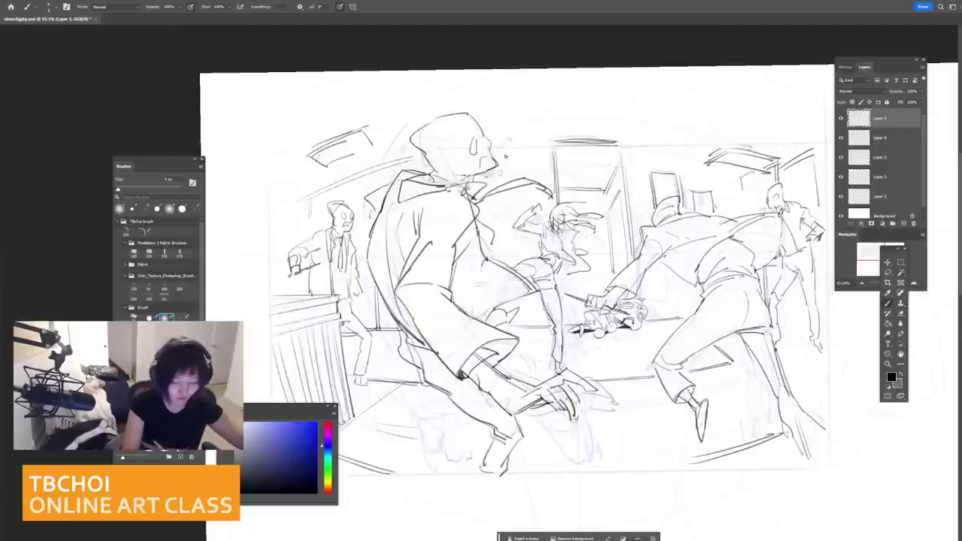
key(e)
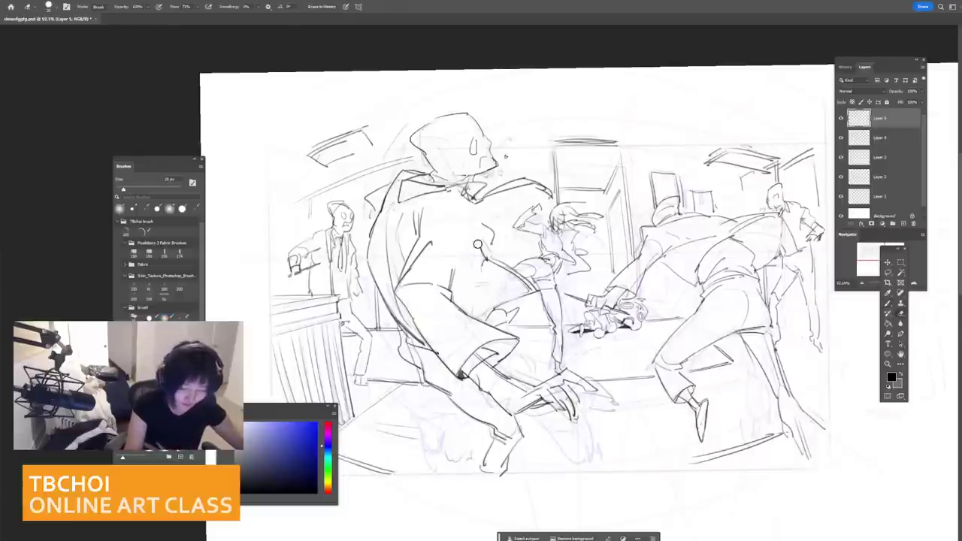
Step: Redraw the large figure's lapel as a pointed shape running down from the collar with a thin brush
key(b)
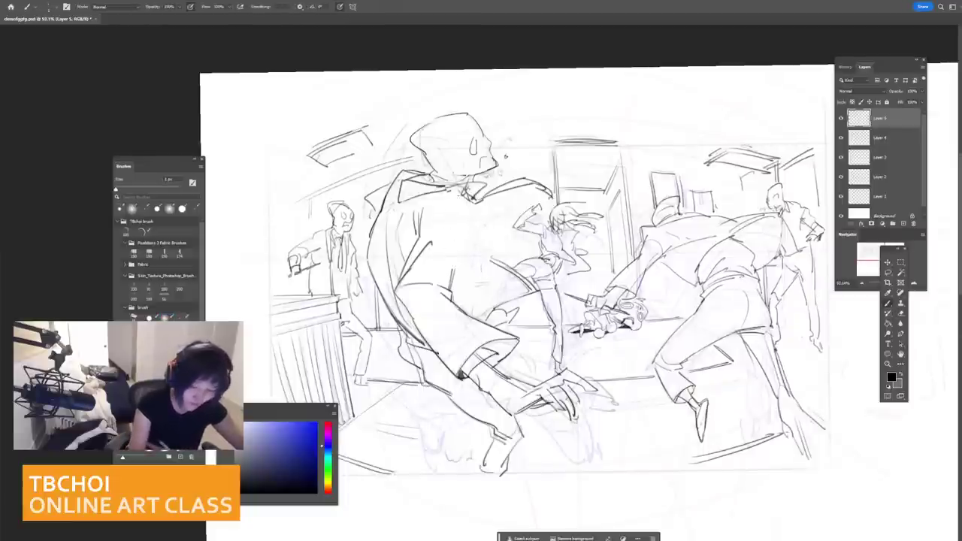
drag(478, 229, 477, 239)
key(ctrl+z)
mouse_move(466, 197)
mouse_down()
mouse_move(478, 239)
mouse_move(452, 274)
mouse_up()
key(ctrl+z)
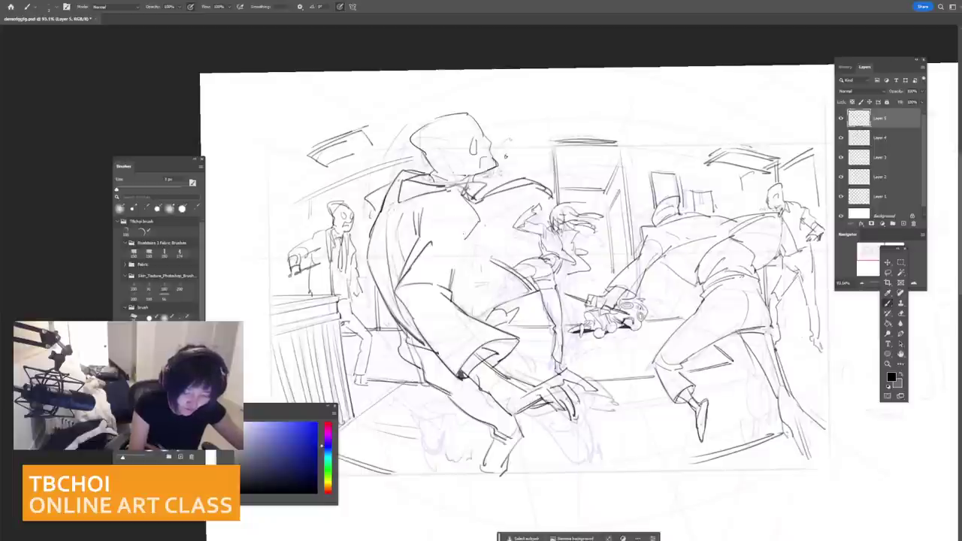
Step: Draw the large figure's coat front edge from the lapel point to the waist and add small strokes at the collar
mouse_move(464, 235)
mouse_down()
mouse_move(452, 282)
mouse_move(494, 267)
mouse_up()
key(ctrl+z)
key(ctrl+z)
drag(461, 259, 490, 266)
drag(460, 180, 475, 187)
drag(479, 183, 471, 197)
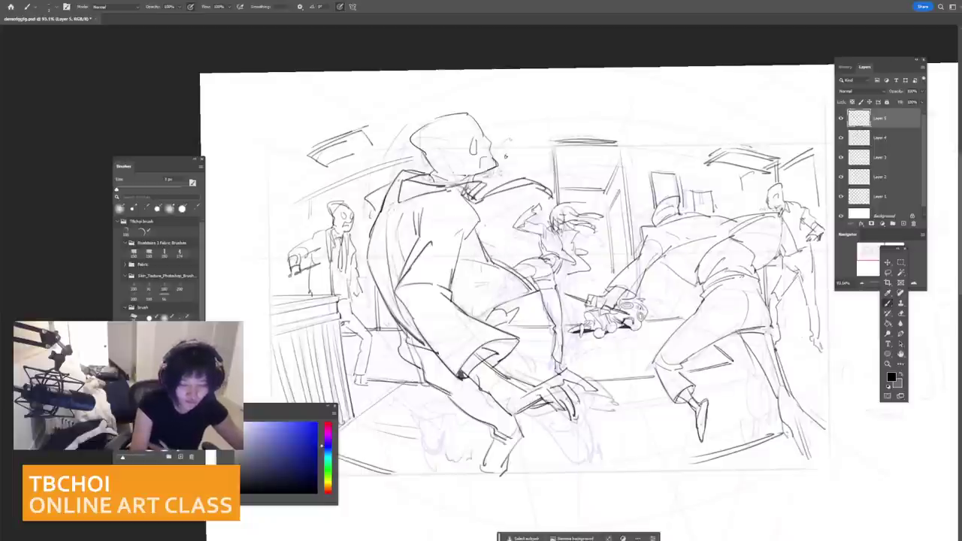
scroll(597, 197, down, 6)
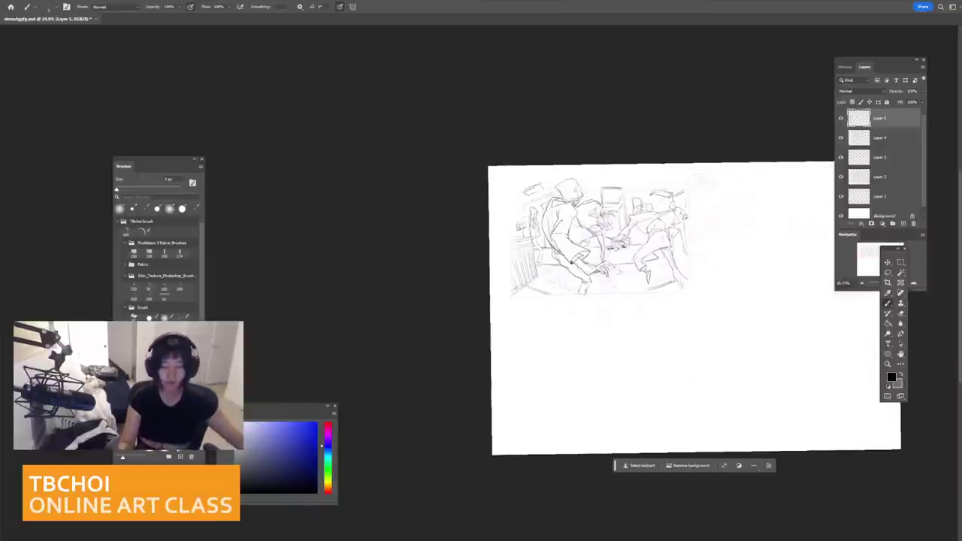
Step: Add a new layer directly beneath Layer 5 for flat colour and choose a bright pink paint colour
scroll(729, 267, up, 1)
scroll(604, 209, up, 3)
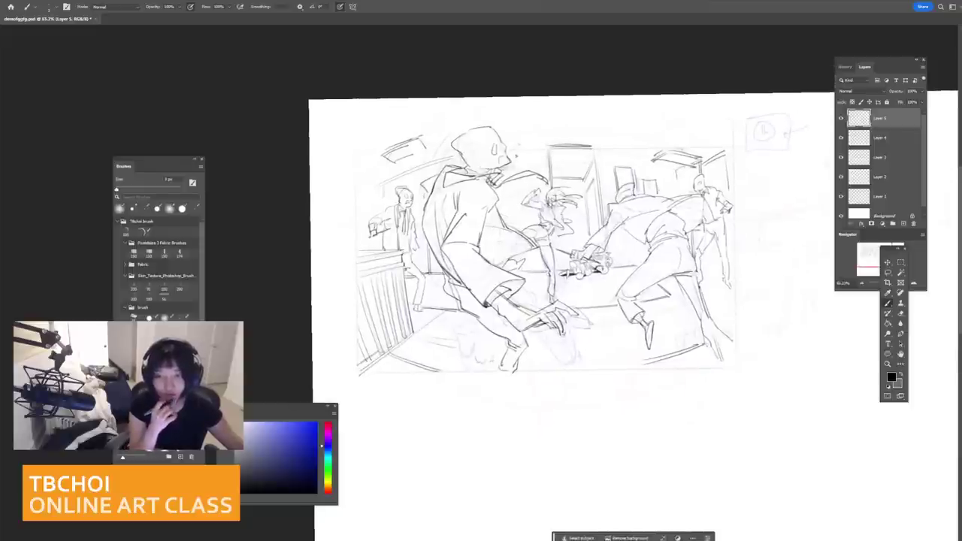
scroll(635, 213, down, 2)
drag(635, 213, 609, 265)
scroll(647, 301, up, 1)
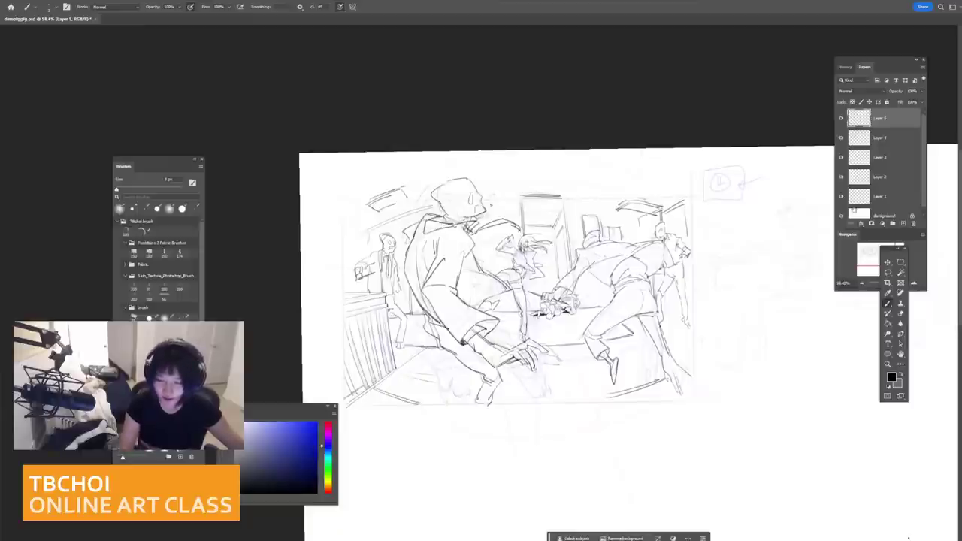
click(902, 224)
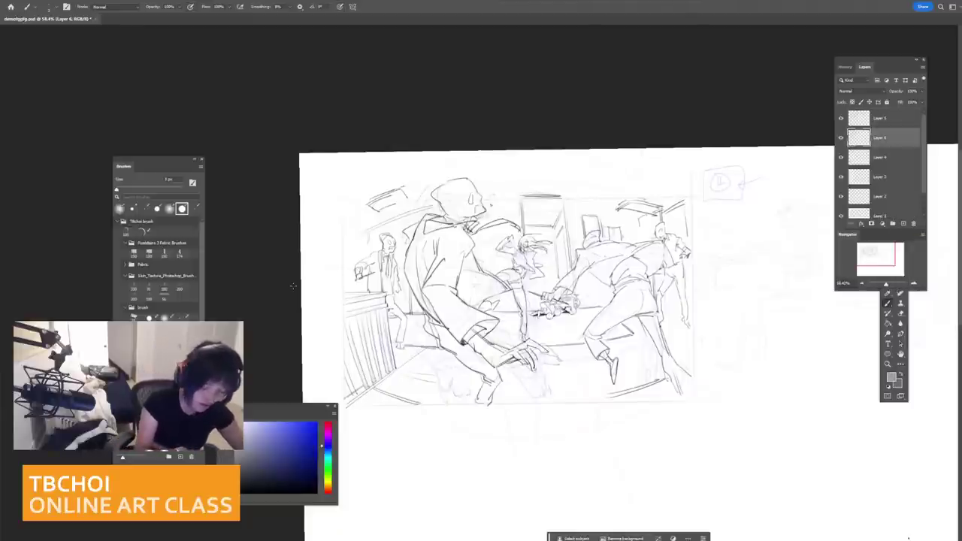
scroll(477, 276, up, 2)
drag(328, 445, 328, 428)
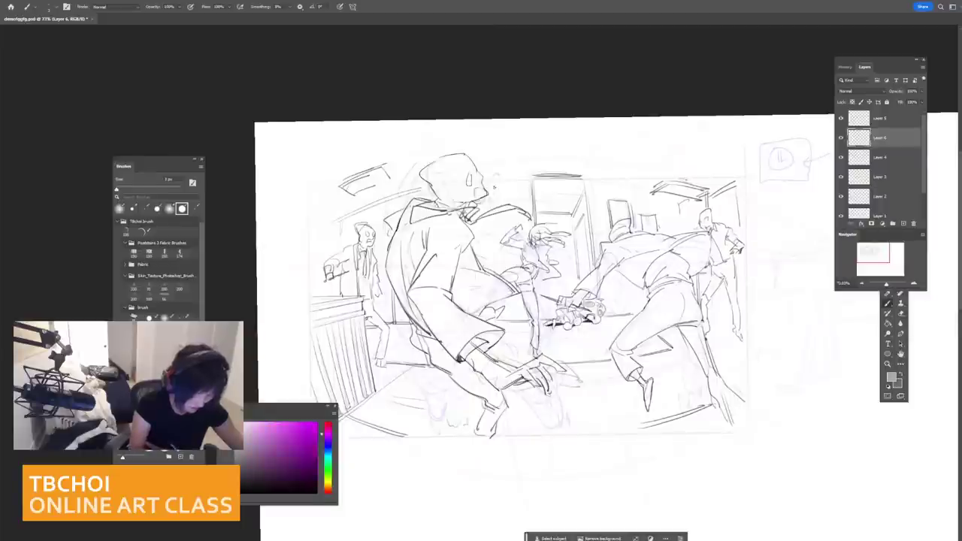
click(271, 424)
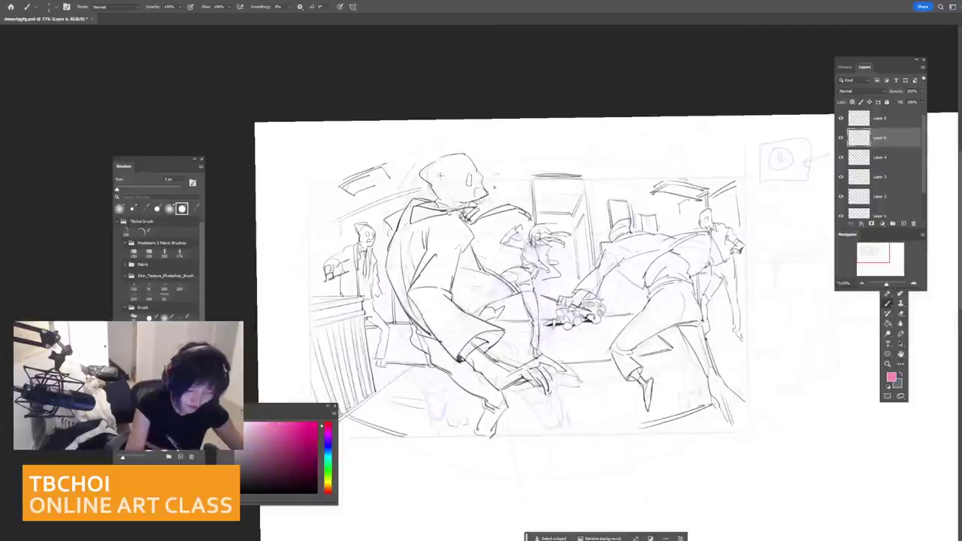
Step: Fill the large foreground figure's head with flat pink, from the crown down to the jaw and neck edge
drag(441, 176, 445, 194)
mouse_move(433, 182)
mouse_down()
mouse_move(425, 176)
mouse_move(445, 160)
mouse_move(448, 186)
mouse_move(473, 173)
mouse_move(450, 160)
mouse_move(472, 179)
mouse_up()
key(bracketleft)
key(bracketleft)
key(bracketleft)
key(bracketleft)
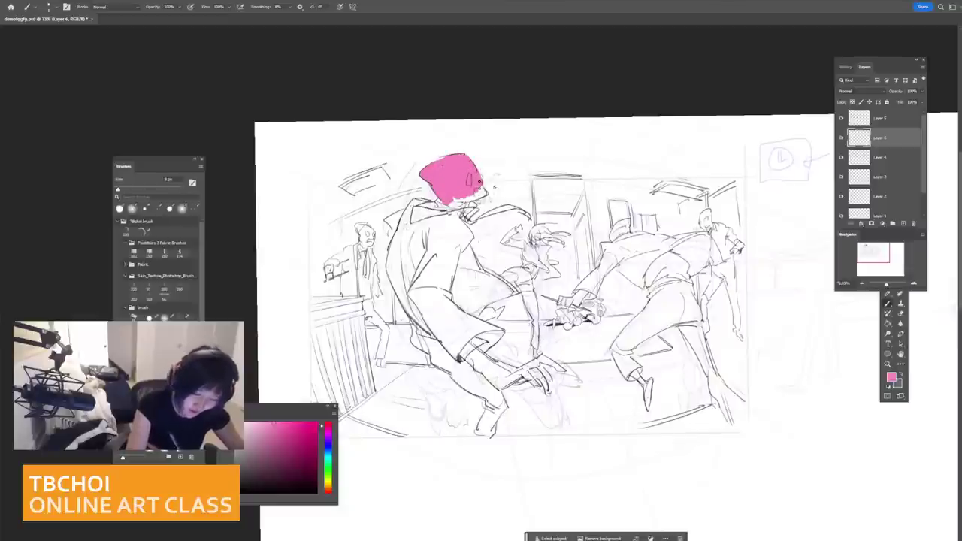
drag(641, 187, 586, 189)
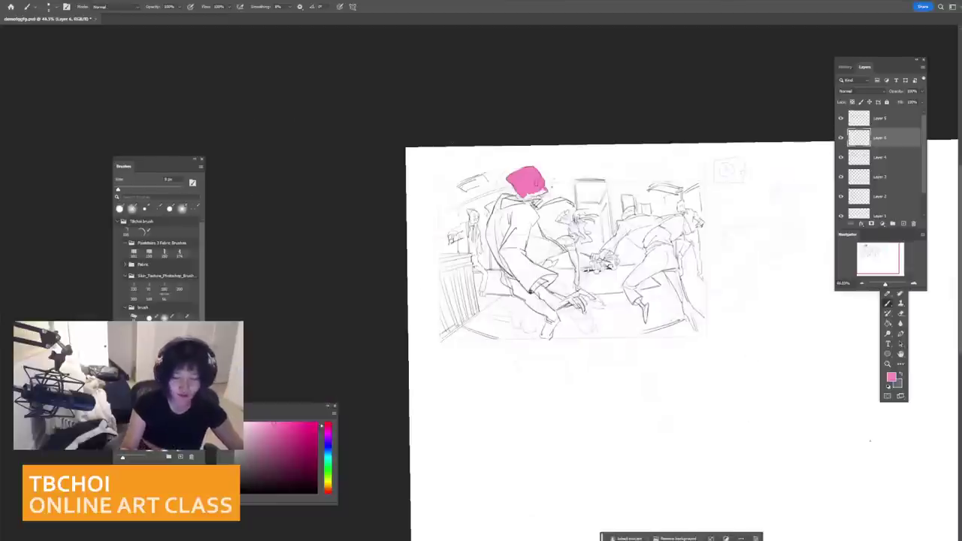
scroll(684, 213, up, 3)
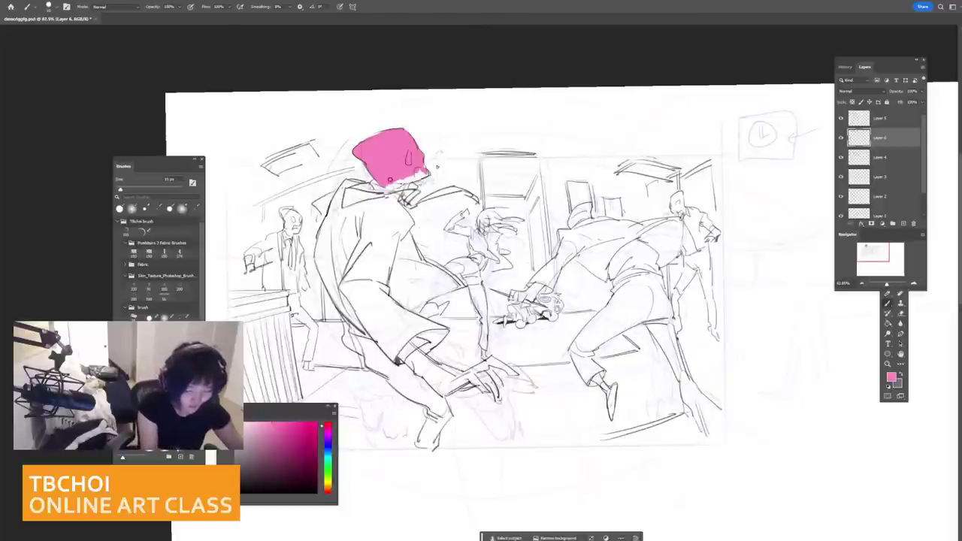
drag(390, 180, 418, 168)
key(bracketleft)
key(bracketleft)
key(bracketleft)
key(bracketleft)
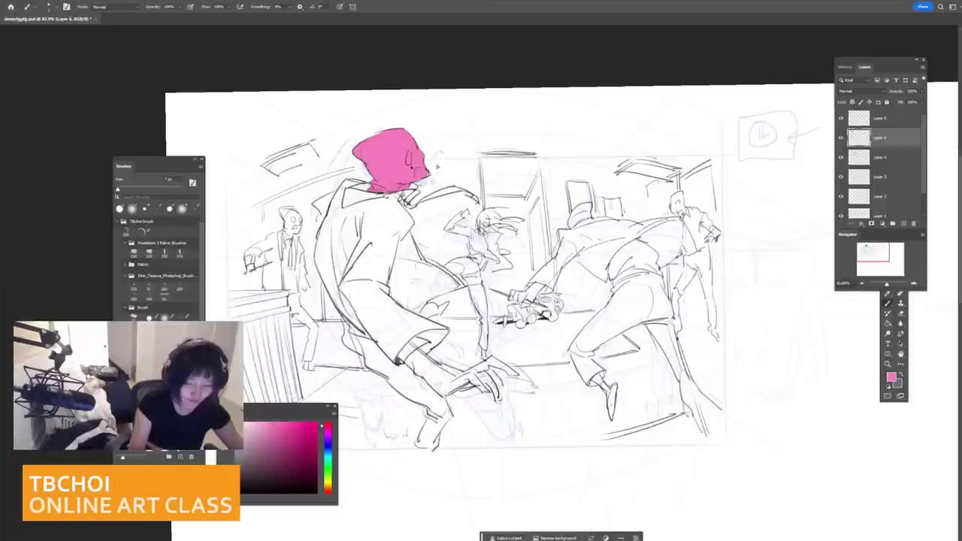
Step: Paint the heads of the bending figure and the two background men flat pink
mouse_move(573, 208)
mouse_down()
mouse_move(575, 221)
mouse_move(582, 218)
mouse_up()
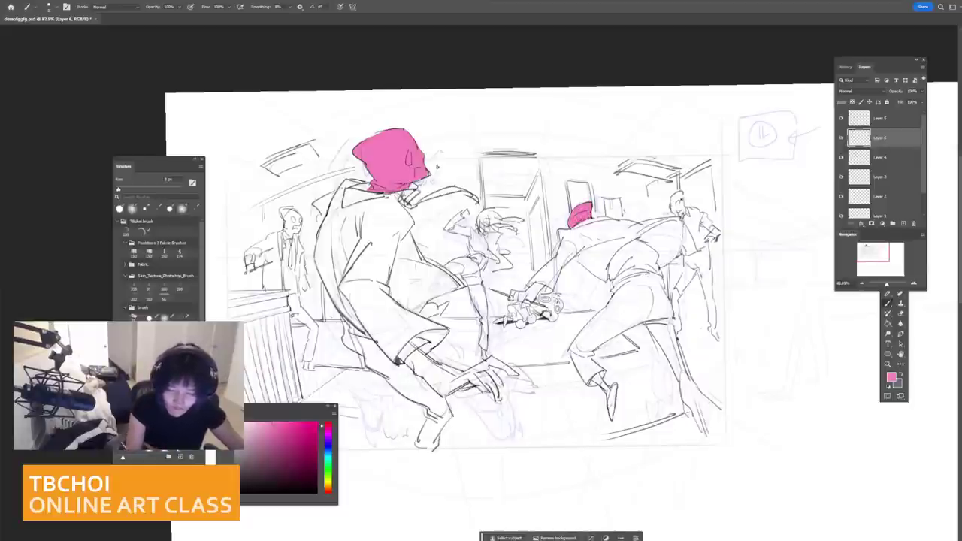
drag(676, 194, 680, 215)
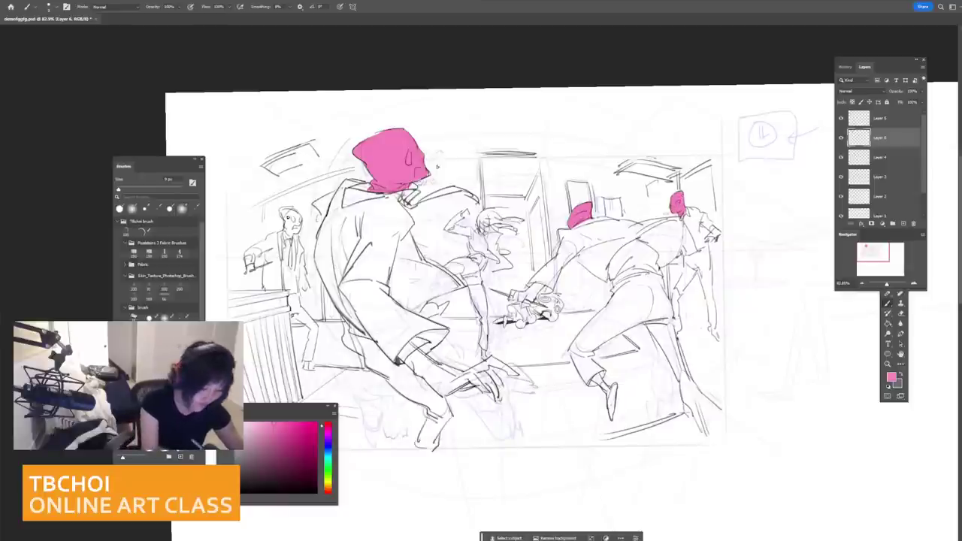
mouse_move(287, 217)
mouse_down()
mouse_move(286, 233)
mouse_move(290, 215)
mouse_move(291, 226)
mouse_up()
drag(604, 225, 294, 211)
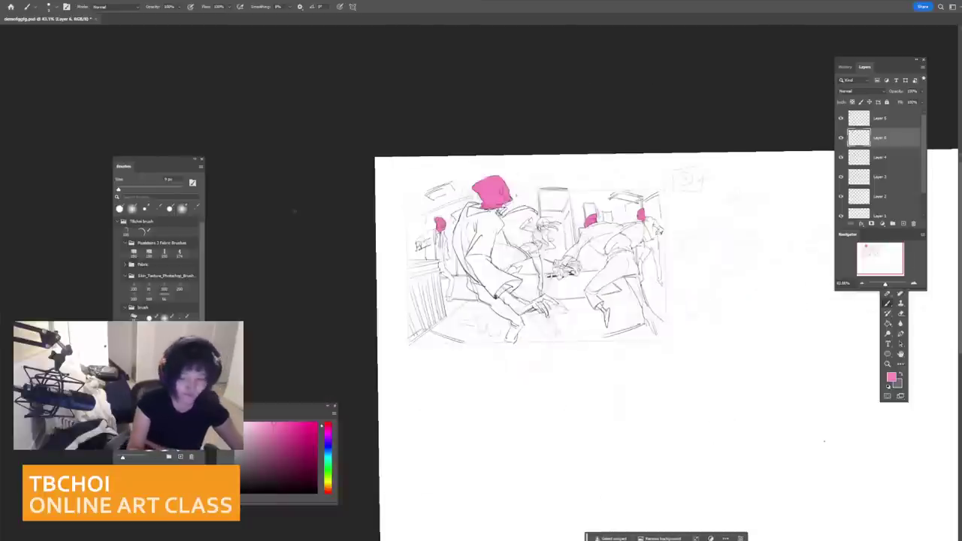
Step: Choose a muted dark blue and start blocking in the large figure's coat across the shoulder and upper sleeve
mouse_move(824, 439)
mouse_down()
mouse_move(837, 434)
mouse_move(880, 507)
mouse_move(864, 519)
mouse_up()
click(328, 447)
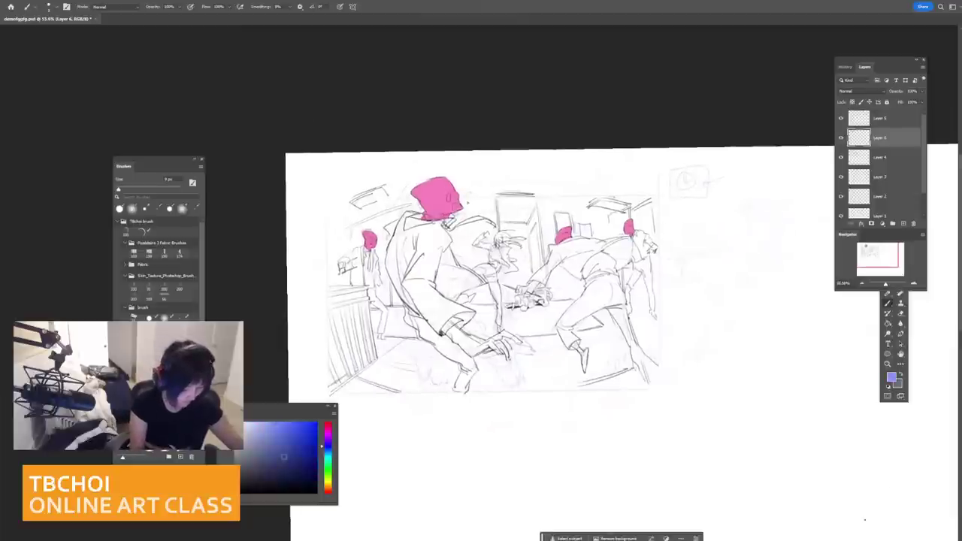
click(261, 450)
key(bracketright)
key(bracketright)
key(bracketright)
key(bracketright)
key(bracketright)
key(bracketright)
key(bracketright)
mouse_move(407, 228)
mouse_down()
mouse_move(406, 264)
mouse_move(419, 260)
mouse_move(416, 274)
mouse_move(416, 223)
mouse_up()
key(bracketleft)
drag(436, 267, 474, 268)
Step: Paint the large figure's coat collar and upper back dark blue, adjusting the brush size to the outline
mouse_move(402, 215)
mouse_down()
mouse_move(400, 206)
mouse_move(414, 213)
mouse_move(415, 203)
mouse_up()
key(bracketleft)
key(bracketleft)
key(bracketleft)
key(bracketleft)
key(bracketleft)
key(bracketleft)
key(bracketleft)
key(bracketright)
key(bracketright)
key(bracketright)
key(bracketright)
key(bracketright)
mouse_move(410, 204)
mouse_down()
mouse_move(415, 219)
mouse_move(454, 234)
mouse_move(420, 278)
mouse_up()
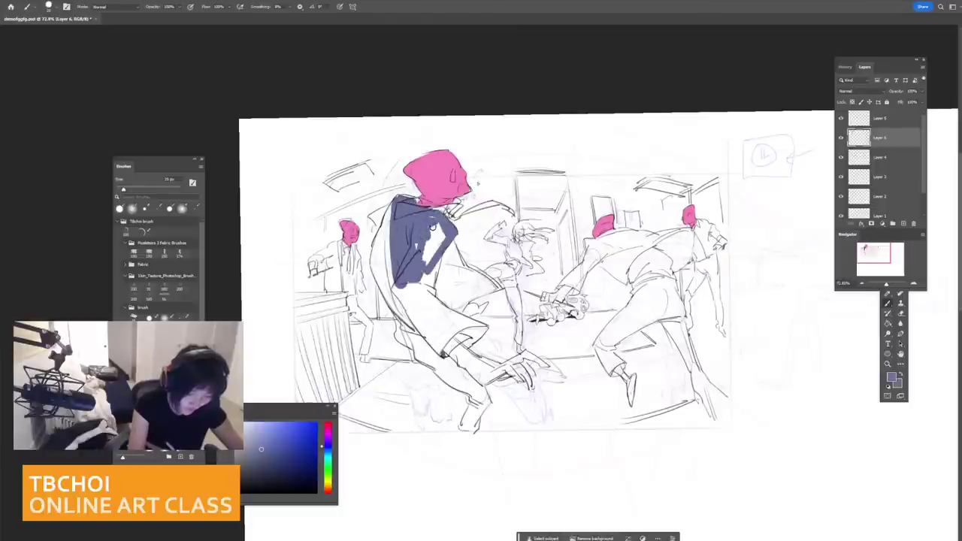
Step: Fill the rest of the large figure's coat dark blue, covering the sleeve, cuff, back edge and flying front panel
mouse_move(432, 222)
mouse_down()
mouse_move(418, 289)
mouse_move(430, 301)
mouse_up()
mouse_move(451, 242)
mouse_down()
mouse_move(463, 272)
mouse_move(497, 288)
mouse_move(454, 310)
mouse_move(486, 331)
mouse_move(464, 350)
mouse_up()
key(bracketleft)
key(bracketleft)
key(bracketleft)
key(bracketleft)
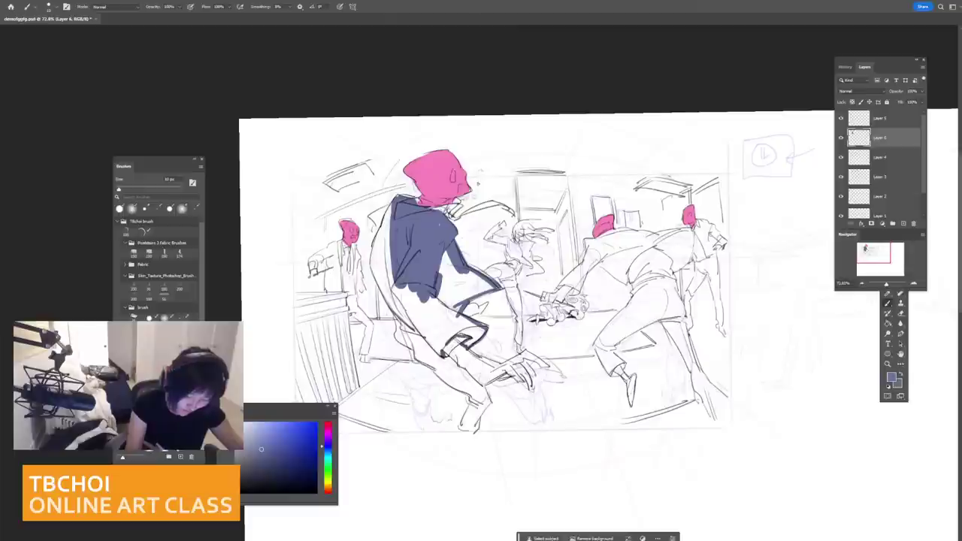
key(])
drag(389, 287, 436, 347)
mouse_move(396, 302)
mouse_down()
mouse_move(415, 333)
mouse_move(408, 346)
mouse_move(425, 358)
mouse_move(423, 345)
mouse_move(440, 368)
mouse_move(376, 262)
mouse_move(388, 218)
mouse_move(374, 275)
mouse_move(390, 242)
mouse_up()
key(])
mouse_move(417, 297)
mouse_down()
mouse_move(442, 342)
mouse_move(475, 337)
mouse_move(440, 308)
mouse_move(449, 259)
mouse_move(451, 295)
mouse_move(481, 284)
mouse_move(466, 270)
mouse_move(485, 275)
mouse_up()
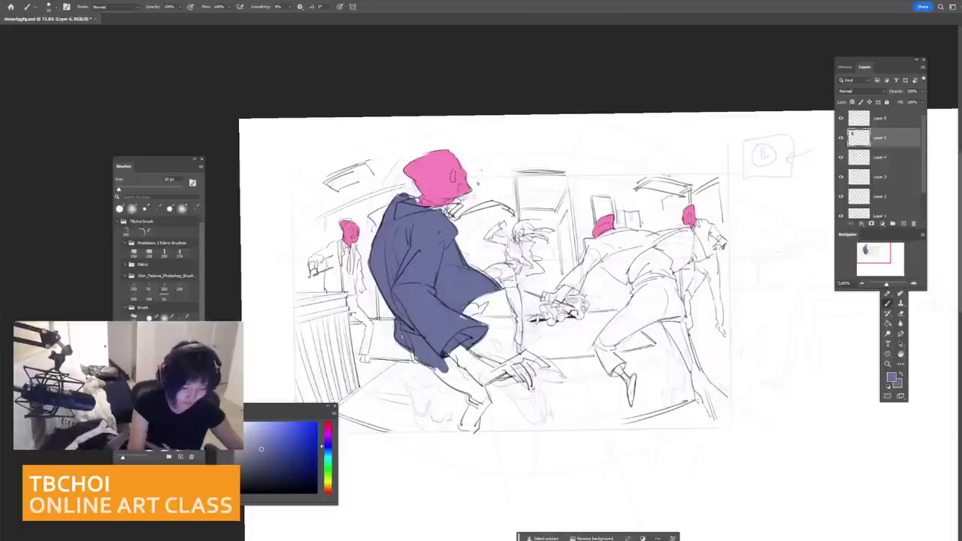
Step: Choose a vivid magenta and paint the large figure's flying tie with a small brush
drag(327, 496, 330, 435)
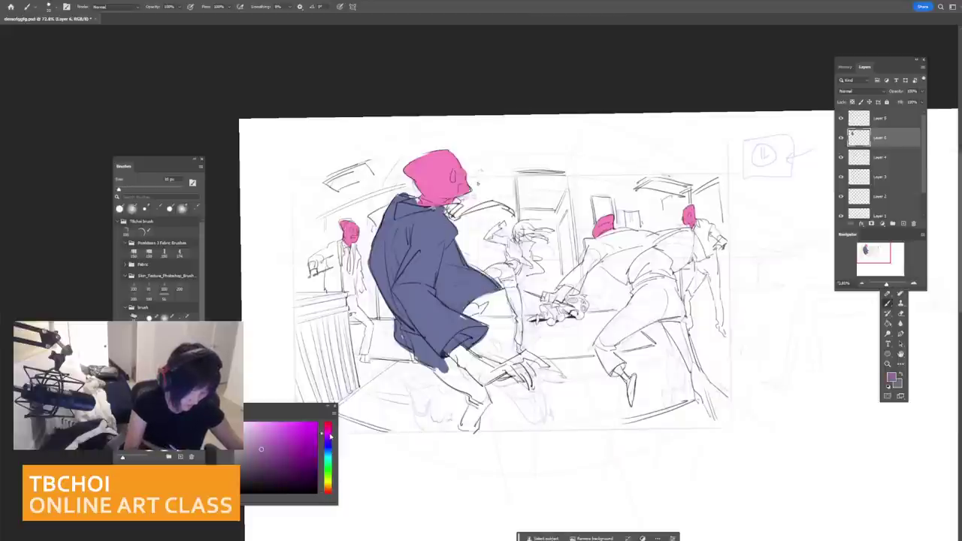
key(bracketleft)
key(bracketleft)
key(bracketleft)
drag(451, 212, 493, 201)
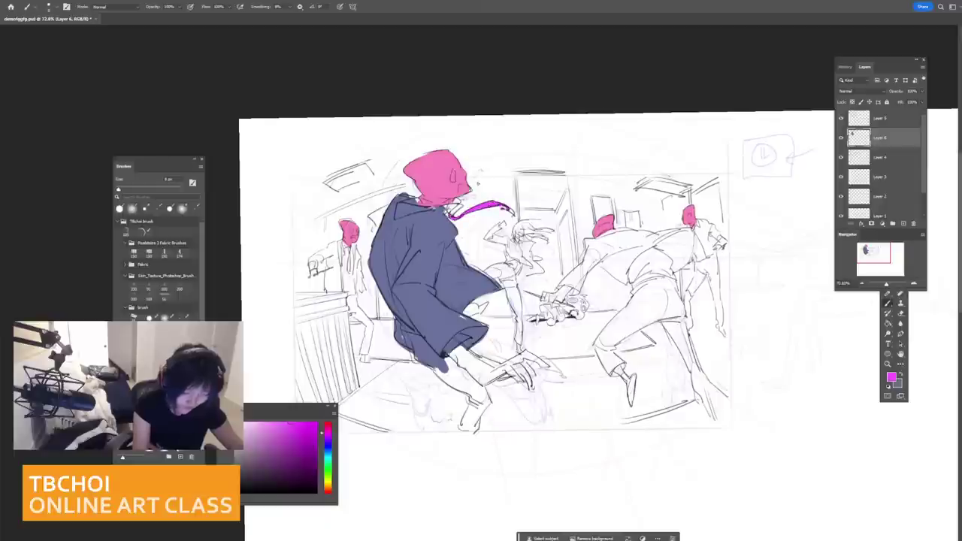
Step: Sample the coat's blue and fill the large figure's trouser leg down to the foot
alt+click(435, 229)
key(bracketright)
key(bracketright)
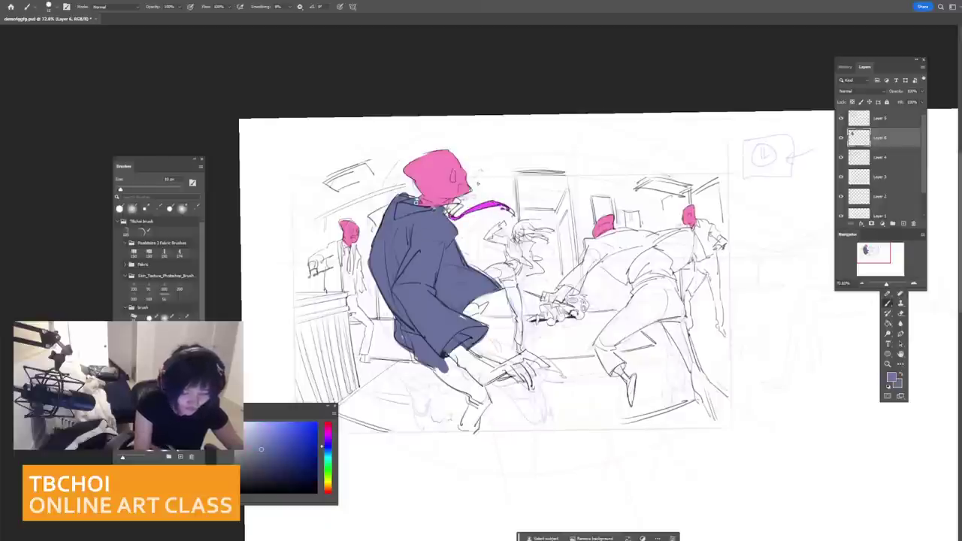
key(ctrl+minus)
key(ctrl+minus)
key(ctrl+minus)
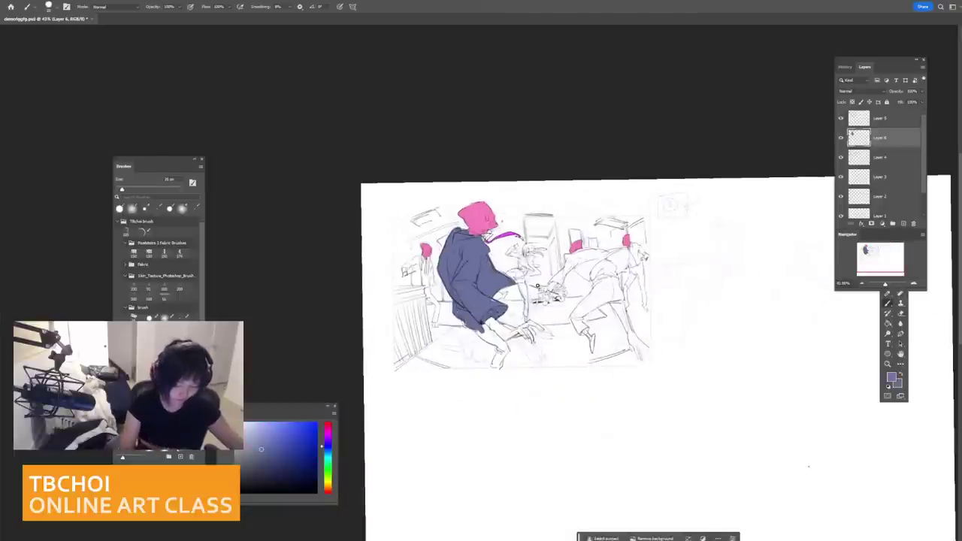
scroll(536, 285, up, 3)
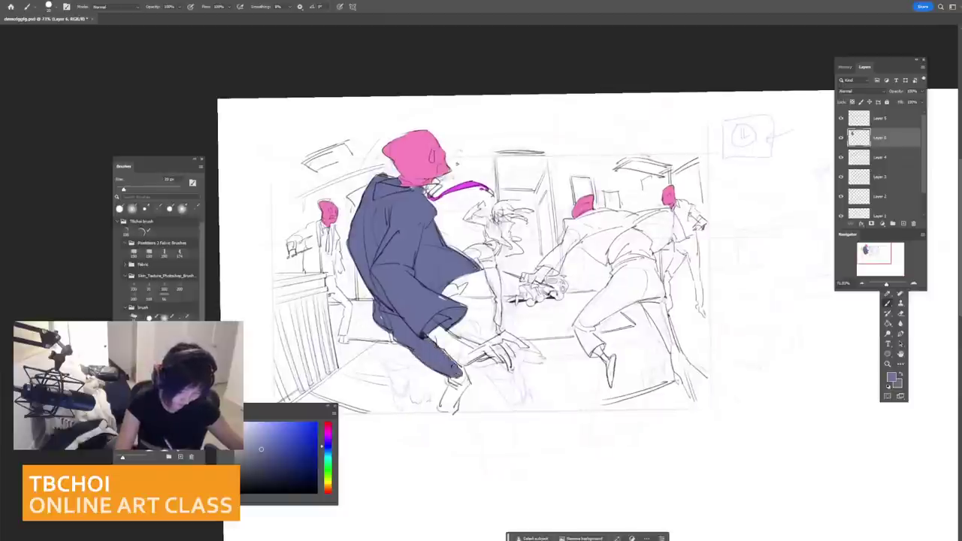
mouse_move(454, 366)
mouse_down()
mouse_move(441, 407)
mouse_move(460, 381)
mouse_up()
scroll(467, 360, down, 4)
scroll(466, 360, up, 2)
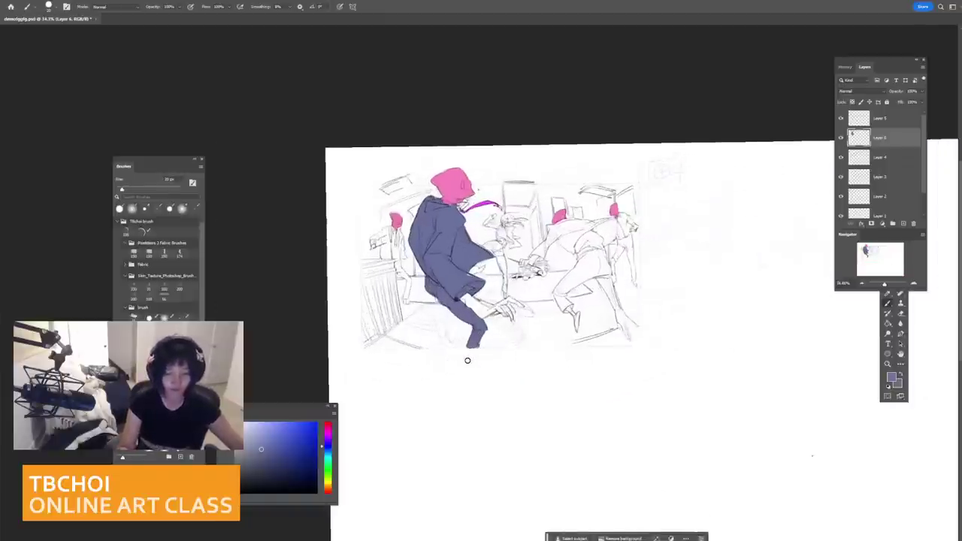
Step: Fill the bending figure's jacket dark blue, from the reaching sleeve across the back to the far shoulder
scroll(544, 210, up, 2)
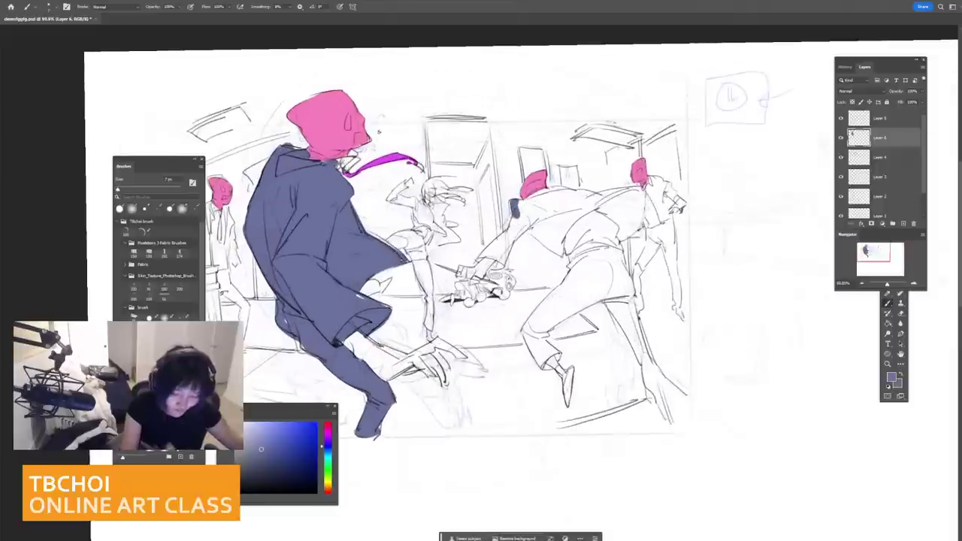
mouse_move(511, 225)
mouse_down()
mouse_move(476, 263)
mouse_move(497, 264)
mouse_move(512, 232)
mouse_move(551, 204)
mouse_move(522, 205)
mouse_move(562, 181)
mouse_move(539, 233)
mouse_move(565, 256)
mouse_move(587, 213)
mouse_move(638, 196)
mouse_up()
key(bracketright)
key(bracketright)
key(bracketleft)
key(bracketright)
mouse_move(597, 210)
mouse_down()
mouse_move(623, 239)
mouse_move(636, 235)
mouse_move(641, 192)
mouse_move(582, 195)
mouse_up()
mouse_move(648, 186)
mouse_down()
mouse_move(562, 194)
mouse_move(598, 202)
mouse_move(534, 230)
mouse_move(575, 197)
mouse_move(626, 189)
mouse_move(618, 216)
mouse_move(625, 227)
mouse_move(633, 209)
mouse_up()
key(bracketright)
key(bracketright)
key(bracketright)
key(bracketright)
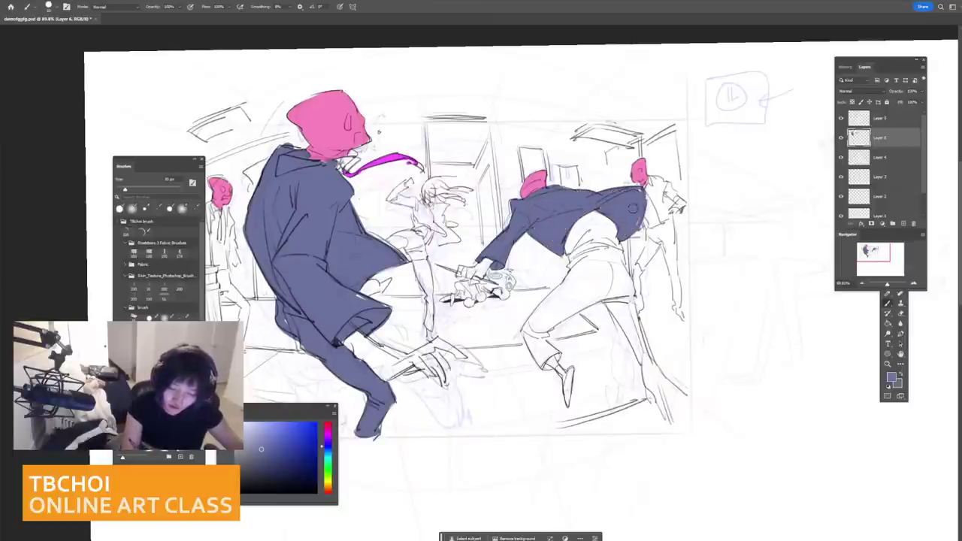
Step: Outline the bending figure's trousers in dark blue and fill the extended rear leg
scroll(643, 181, down, 2)
key(bracketleft)
key(bracketleft)
key(bracketleft)
key(bracketleft)
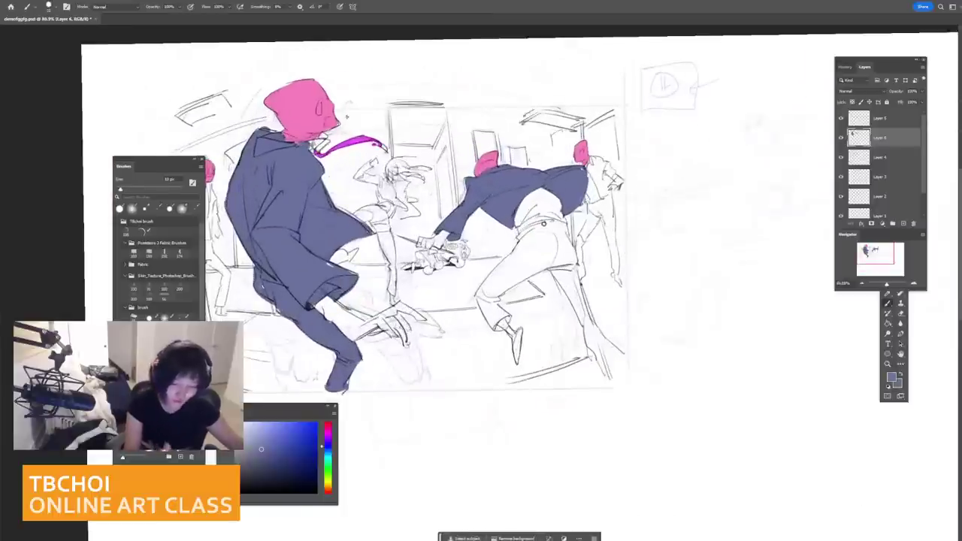
mouse_move(529, 230)
mouse_down()
mouse_move(519, 256)
mouse_move(478, 297)
mouse_move(487, 324)
mouse_move(500, 328)
mouse_move(492, 299)
mouse_move(559, 256)
mouse_move(583, 326)
mouse_up()
key(ctrl+z)
mouse_move(555, 270)
mouse_down()
mouse_move(612, 376)
mouse_move(562, 223)
mouse_move(584, 322)
mouse_up()
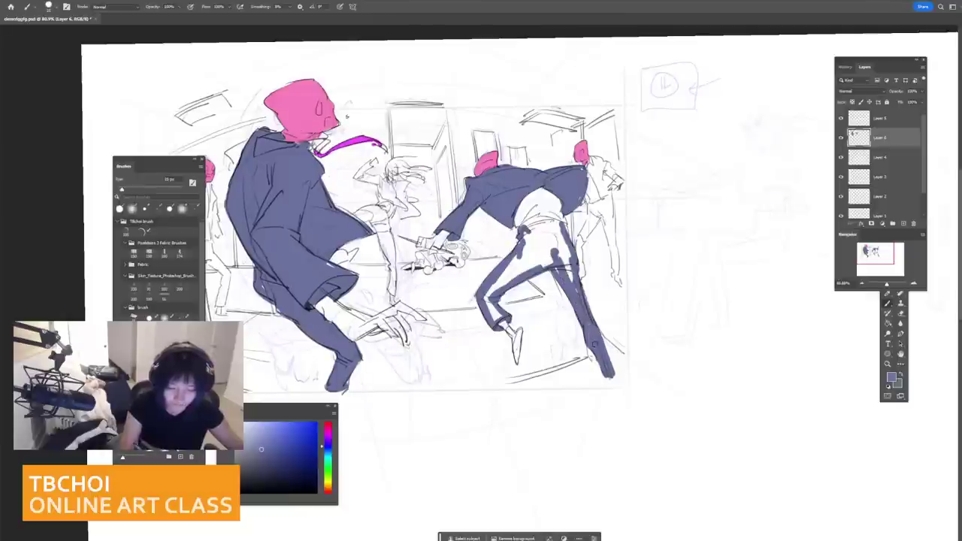
Step: Fill the bending figure's bent leg and the seat of the trousers with dark blue using a larger brush
drag(538, 229, 487, 301)
drag(529, 255, 492, 308)
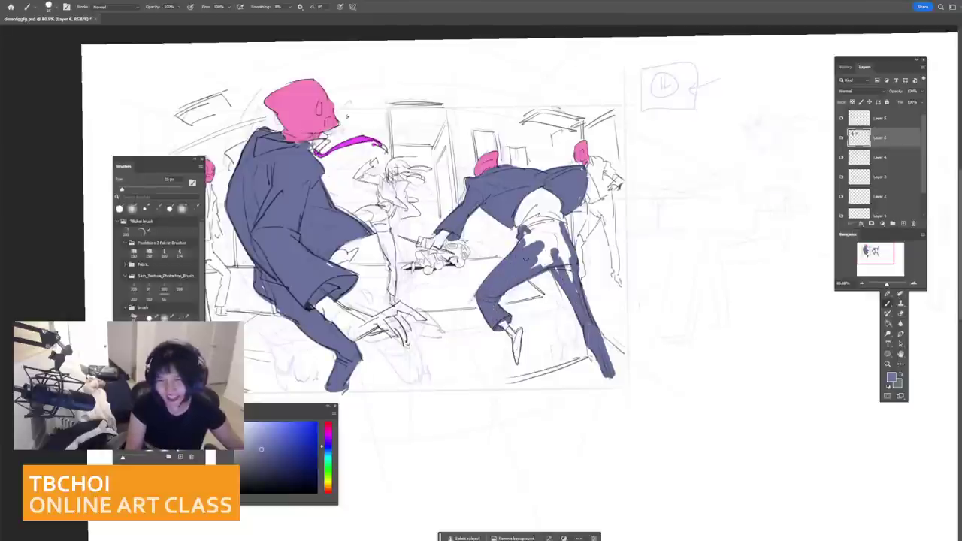
key(bracketright)
key(bracketright)
key(bracketright)
mouse_move(528, 246)
mouse_down()
mouse_move(554, 236)
mouse_move(520, 226)
mouse_move(565, 232)
mouse_up()
drag(530, 252, 555, 258)
Step: Paint the jacket of the background man behind the counter dark blue, including the raised sleeve
mouse_move(559, 238)
mouse_down()
mouse_move(564, 256)
mouse_move(489, 239)
mouse_move(661, 297)
mouse_up()
drag(582, 323, 641, 322)
drag(481, 263, 535, 250)
key(bracketleft)
key(bracketleft)
key(bracketleft)
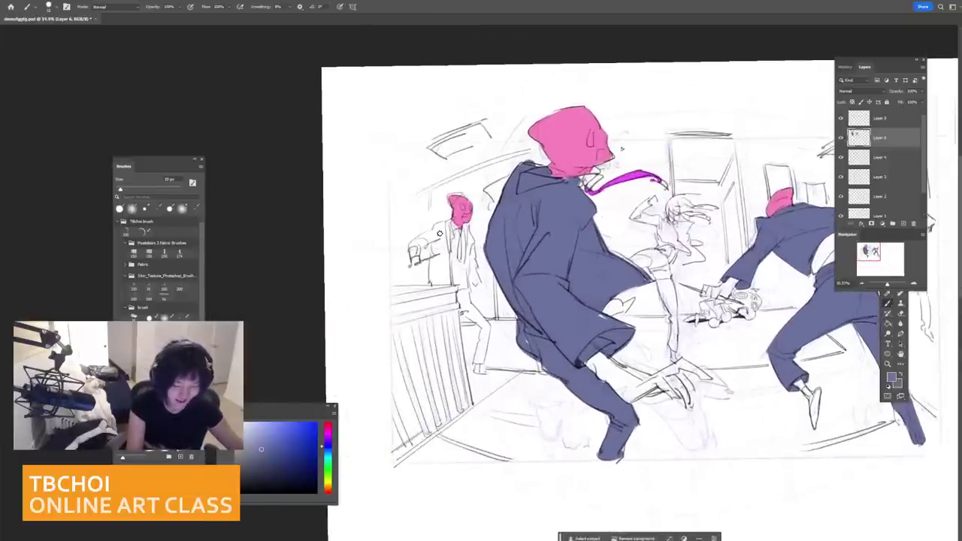
drag(431, 234, 412, 255)
mouse_move(417, 242)
mouse_down()
mouse_move(413, 261)
mouse_move(444, 225)
mouse_move(440, 281)
mouse_up()
mouse_move(443, 225)
mouse_down()
mouse_move(441, 275)
mouse_move(449, 287)
mouse_move(465, 245)
mouse_move(458, 278)
mouse_up()
drag(460, 243, 455, 280)
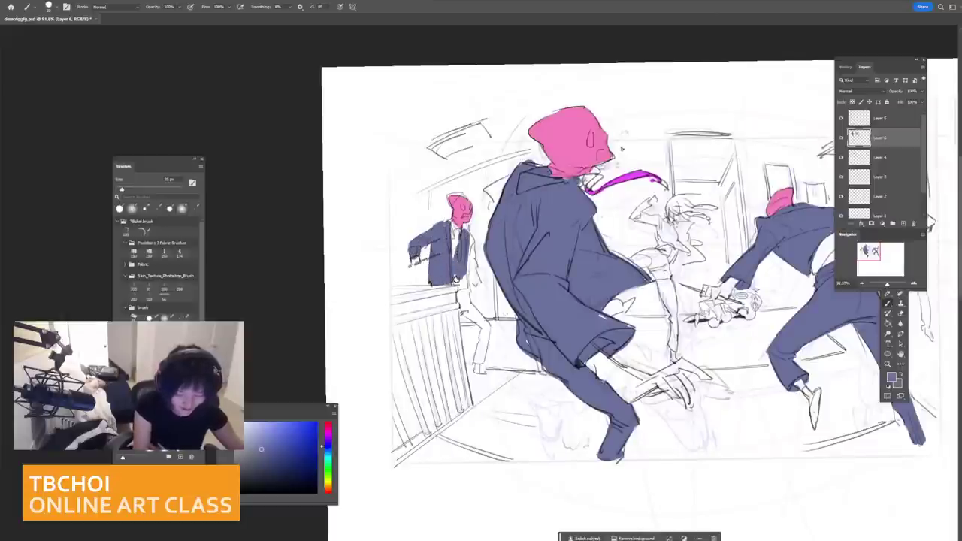
Step: Undo the last jacket stroke and paint the counter man's far jacket side with a smaller brush
key(ctrl+z)
key(bracketleft)
key(bracketleft)
key(bracketleft)
mouse_move(463, 225)
mouse_down()
mouse_move(462, 283)
mouse_move(469, 265)
mouse_move(477, 289)
mouse_move(463, 311)
mouse_move(489, 329)
mouse_up()
Step: Paint the counter man's trousers dark blue from the waist down to the foot, undoing stray strokes
key(ctrl+z)
key(bracketright)
key(bracketright)
drag(481, 327, 478, 362)
key(ctrl+z)
key(ctrl+z)
drag(488, 326, 482, 362)
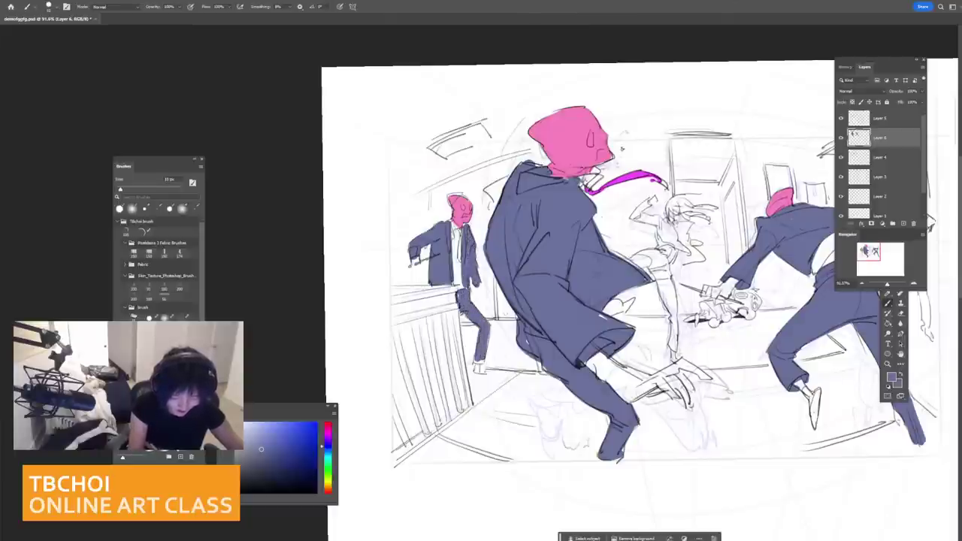
drag(460, 285, 464, 296)
key(bracketleft)
key(bracketleft)
key(bracketleft)
key(bracketleft)
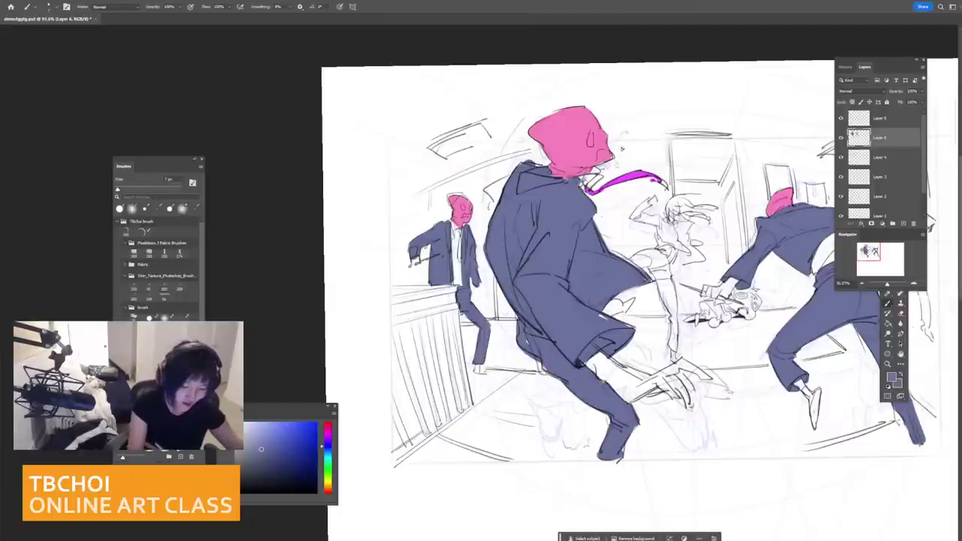
Step: Choose a light peach skin tone and fill the large figure's outstretched hand and wrist
alt+click(414, 253)
drag(623, 149, 541, 175)
click(329, 488)
click(268, 431)
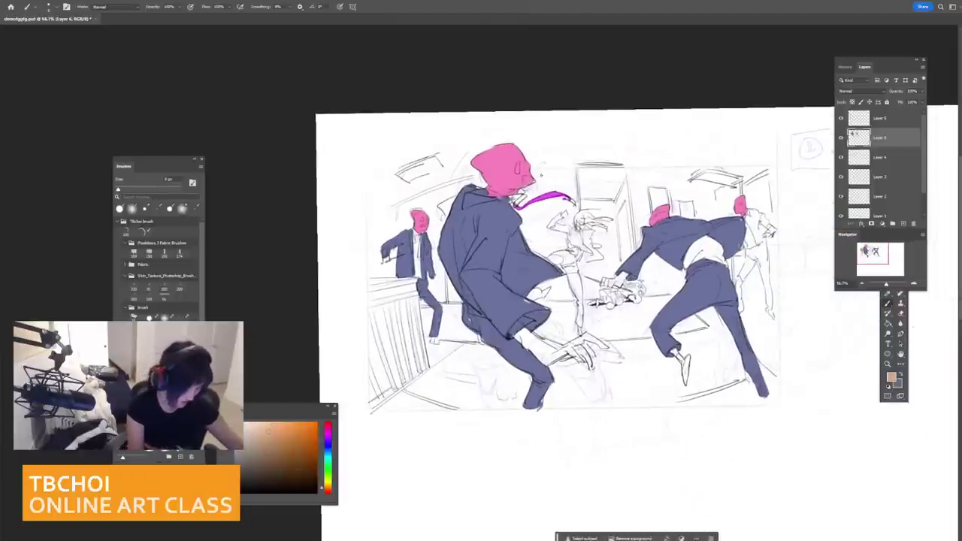
mouse_move(337, 503)
mouse_down()
mouse_move(331, 483)
mouse_move(323, 487)
mouse_up()
click(332, 492)
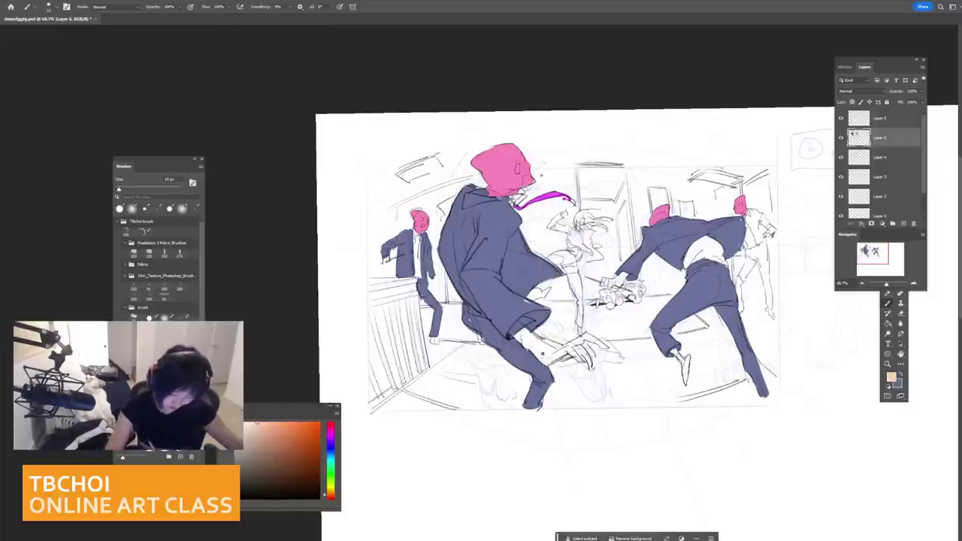
mouse_move(542, 354)
mouse_down()
mouse_move(519, 333)
mouse_move(542, 351)
mouse_move(531, 335)
mouse_move(562, 352)
mouse_move(575, 342)
mouse_move(588, 360)
mouse_move(581, 342)
mouse_move(592, 339)
mouse_up()
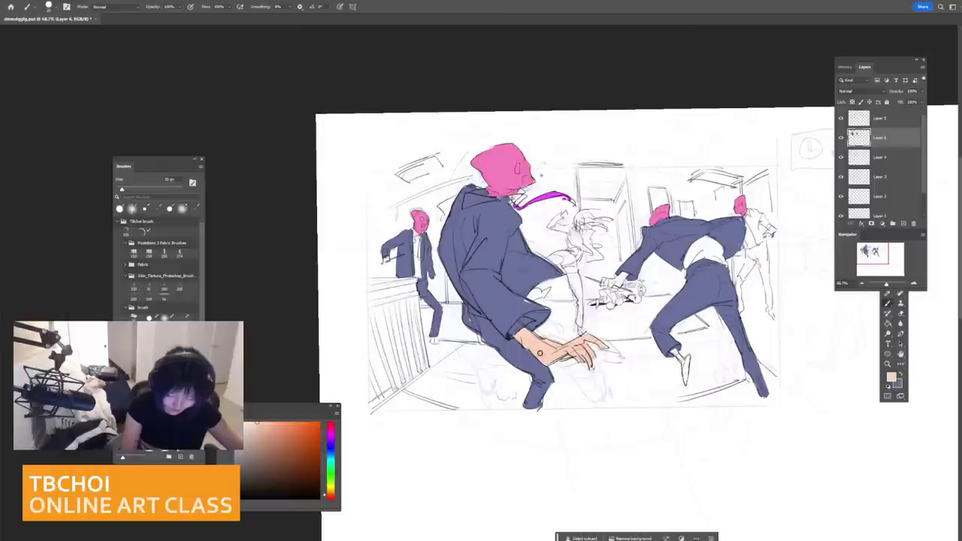
drag(655, 318, 693, 318)
drag(693, 319, 619, 309)
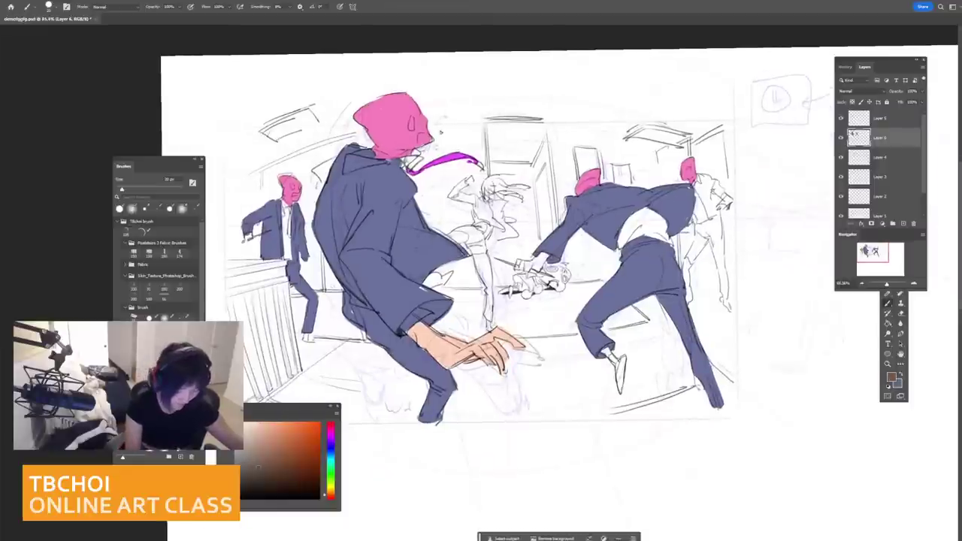
Step: Choose a dark brown skin tone and paint the hand and bare ankle of the lunging man seen from behind
key(bracketleft)
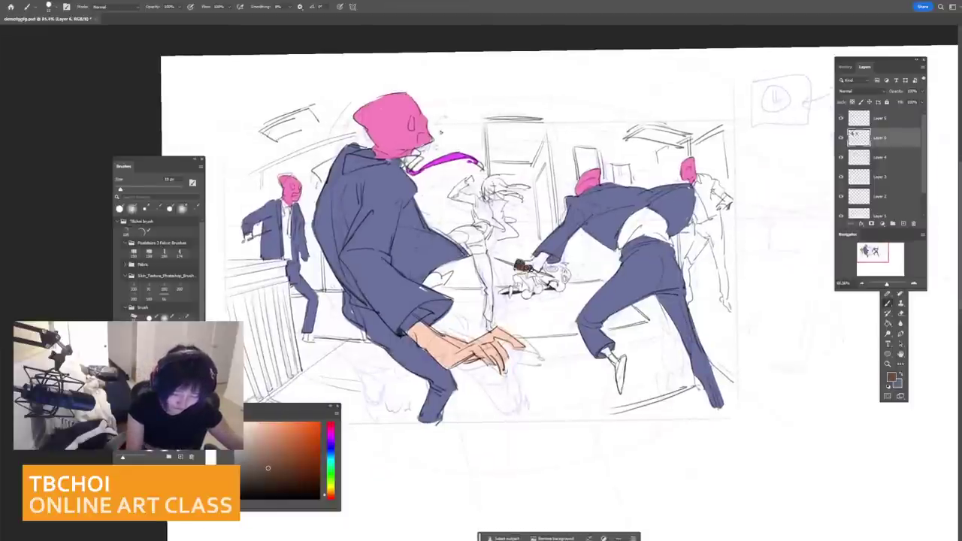
drag(529, 268, 541, 259)
click(266, 459)
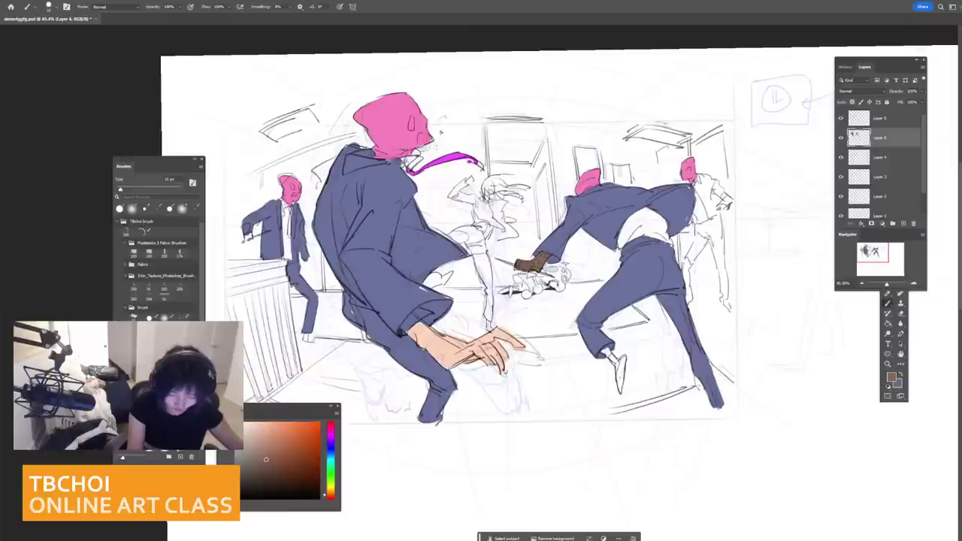
key(bracketleft)
key(bracketleft)
key(bracketright)
key(bracketright)
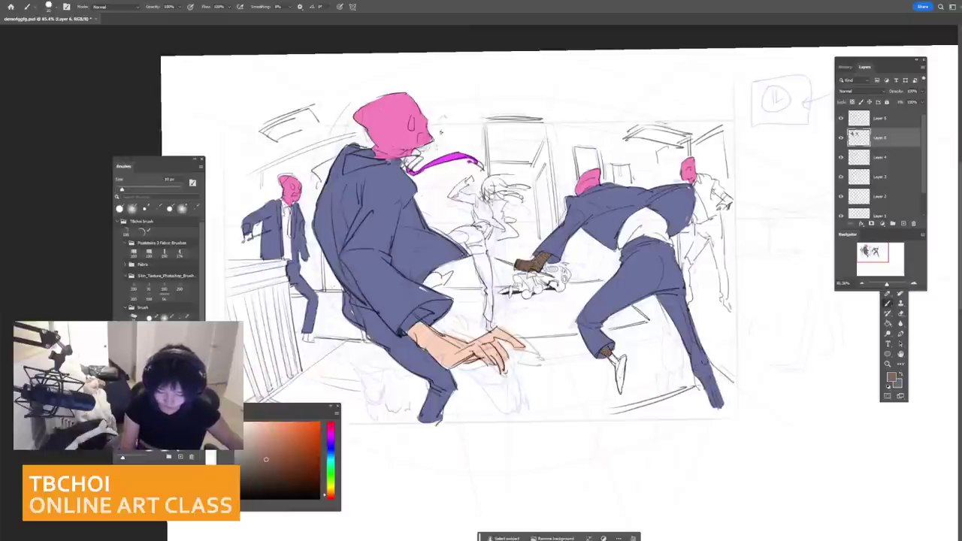
mouse_move(675, 283)
mouse_down()
mouse_move(698, 278)
mouse_move(662, 282)
mouse_up()
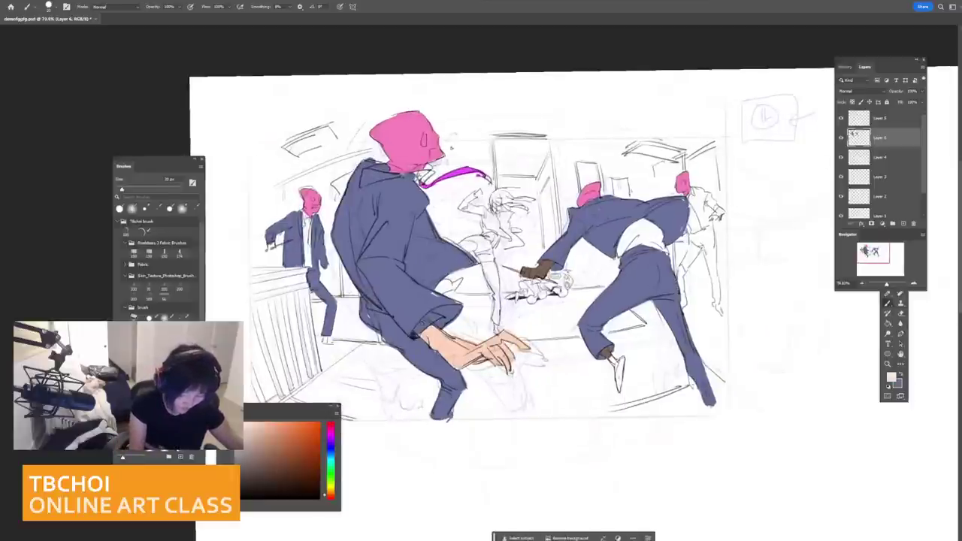
Step: Undo the pale stroke on the large man's shirt cuff and repaint the cuff in light lavender with a smaller brush
mouse_move(429, 314)
mouse_down()
mouse_move(413, 333)
mouse_move(431, 335)
mouse_up()
key(ctrl+z)
click(331, 449)
click(252, 423)
key(bracketleft)
key(bracketleft)
key(bracketleft)
key(bracketleft)
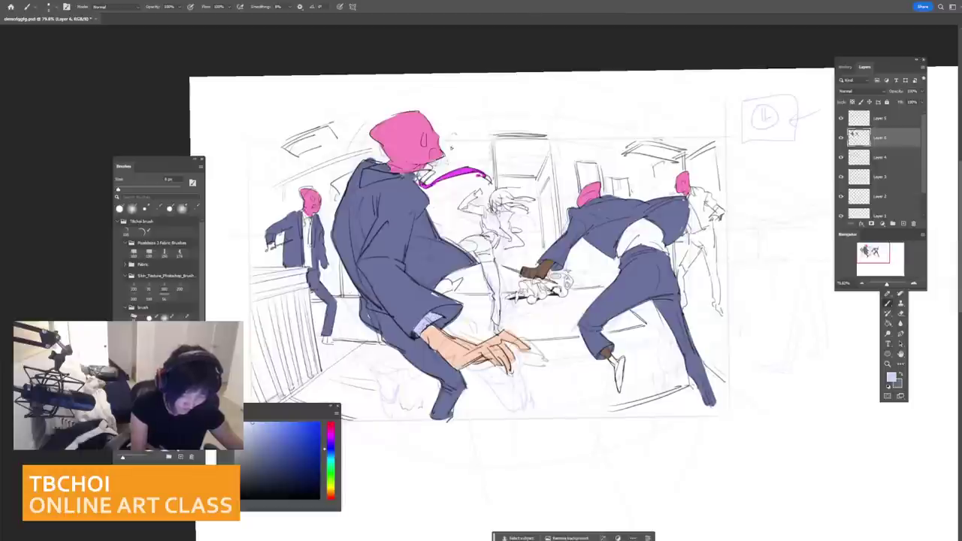
Step: Paint the lunging man's raised shoe blue and darken it to a deep navy
click(262, 451)
mouse_move(568, 262)
mouse_down()
mouse_move(481, 263)
mouse_move(583, 289)
mouse_up()
drag(665, 293, 707, 297)
key(bracketright)
key(bracketright)
key(bracketright)
scroll(653, 346, up, 3)
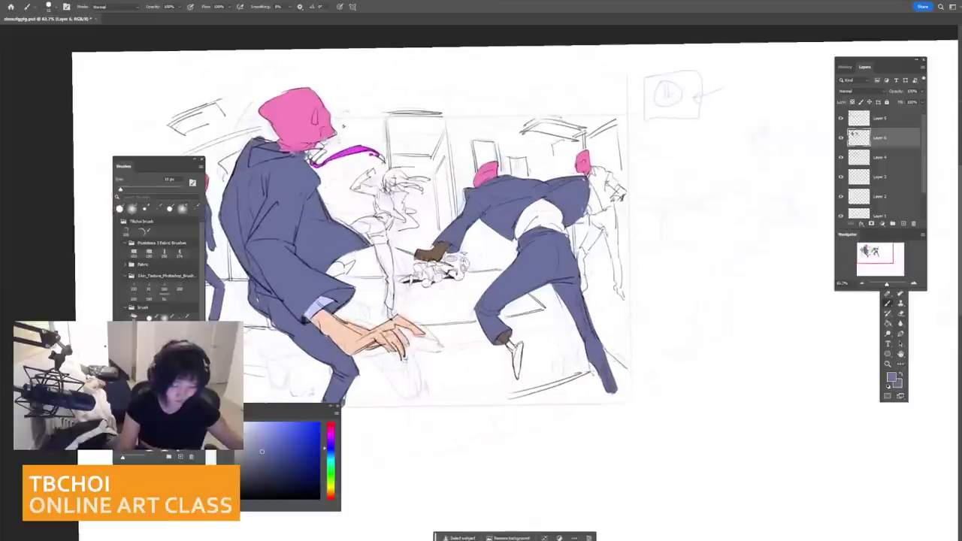
click(278, 452)
drag(515, 349, 518, 375)
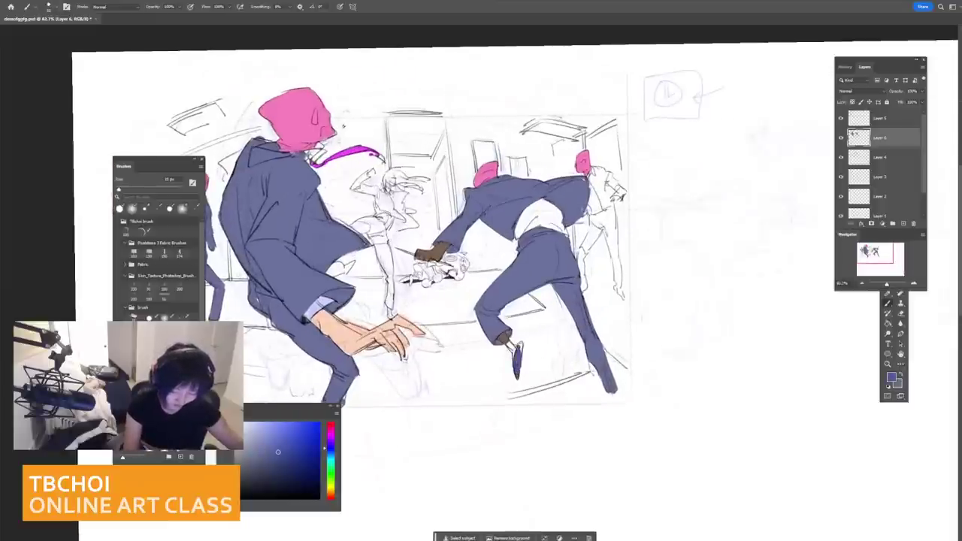
click(277, 470)
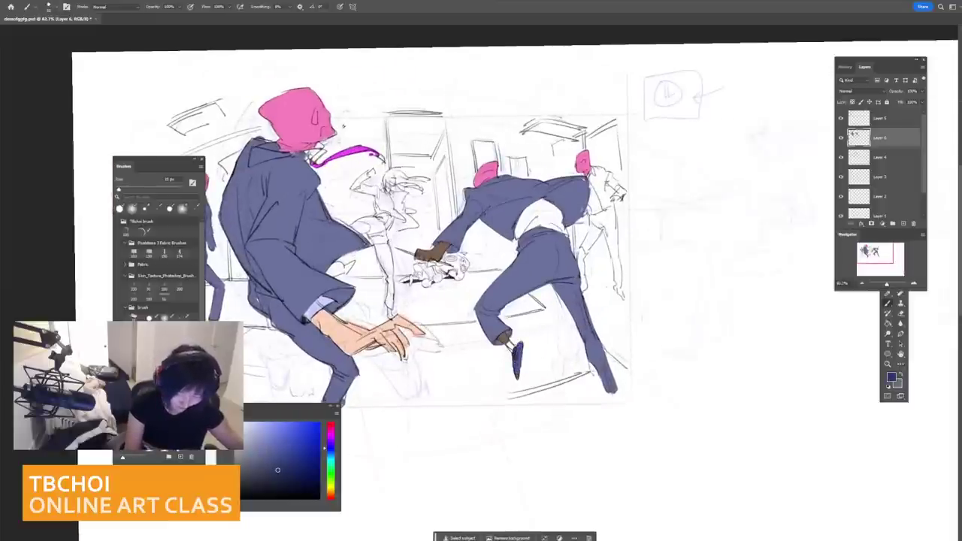
drag(517, 376, 521, 342)
Step: Sample the suit blue and paint the jacket and trousers of the background man behind the lunging figure
drag(625, 255, 552, 257)
drag(690, 244, 752, 245)
alt+click(529, 267)
mouse_move(545, 259)
mouse_down()
mouse_move(540, 322)
mouse_move(559, 242)
mouse_move(556, 192)
mouse_move(565, 209)
mouse_move(574, 203)
mouse_move(572, 218)
mouse_move(584, 211)
mouse_move(568, 246)
mouse_move(577, 293)
mouse_up()
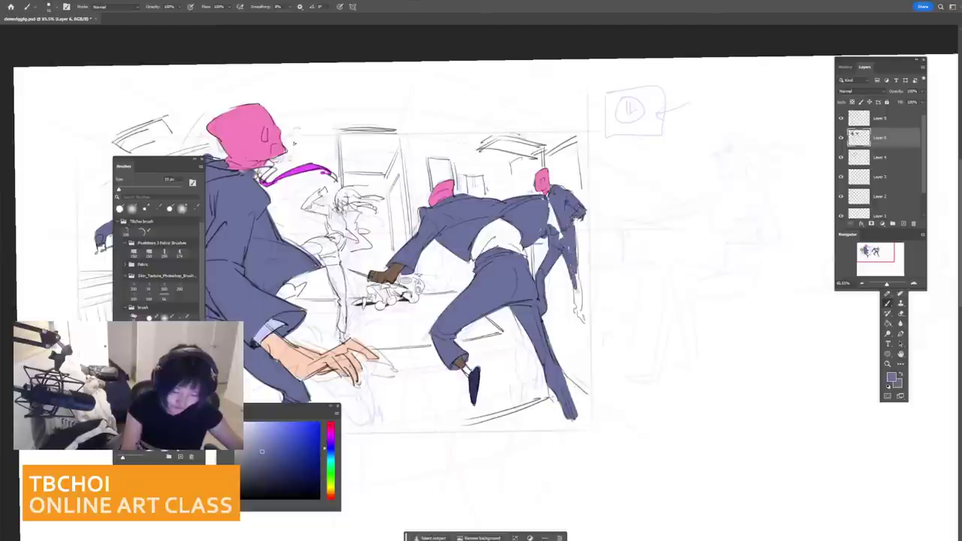
drag(575, 242, 579, 295)
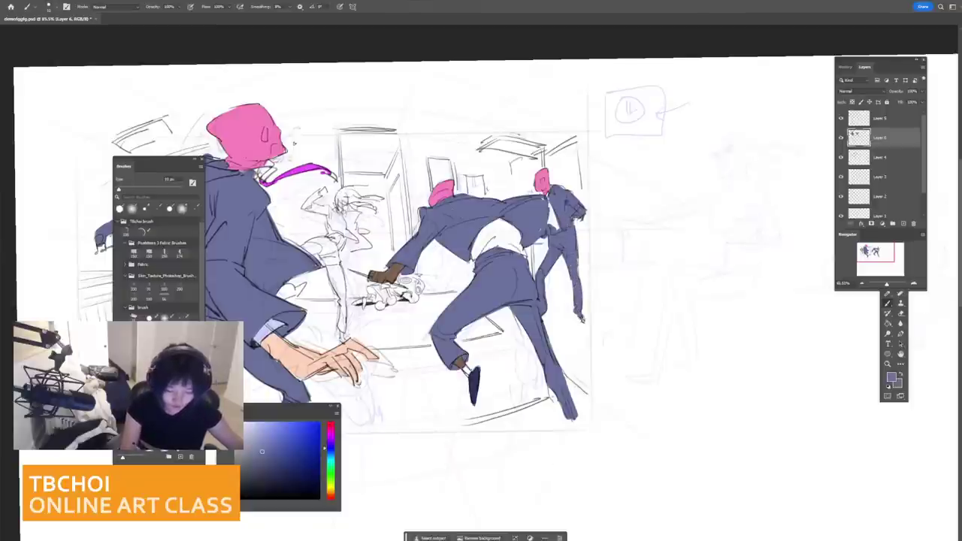
Step: Sample the peach tone of the large hand and paint the exposed hands of the two background men
mouse_move(677, 248)
mouse_down()
mouse_move(618, 248)
mouse_move(665, 248)
mouse_up()
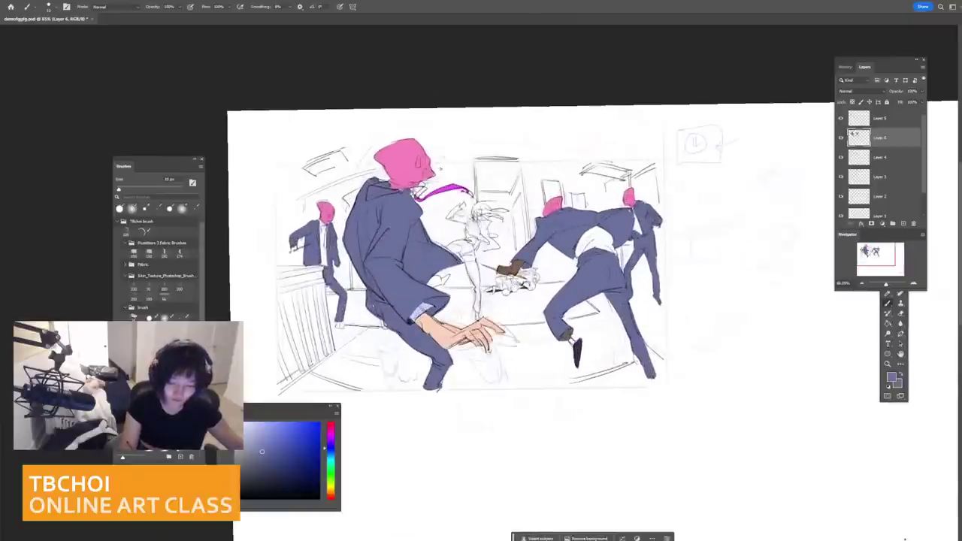
key(x)
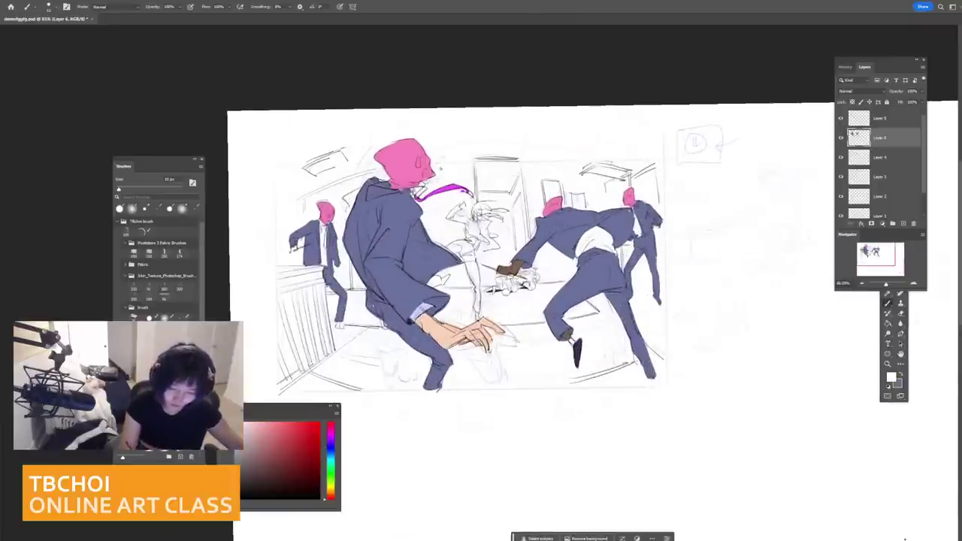
alt+click(449, 332)
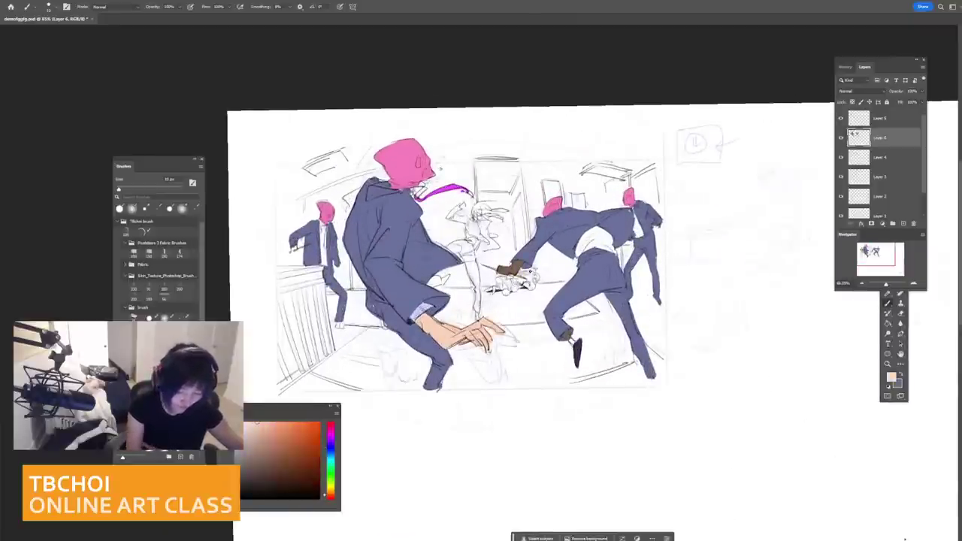
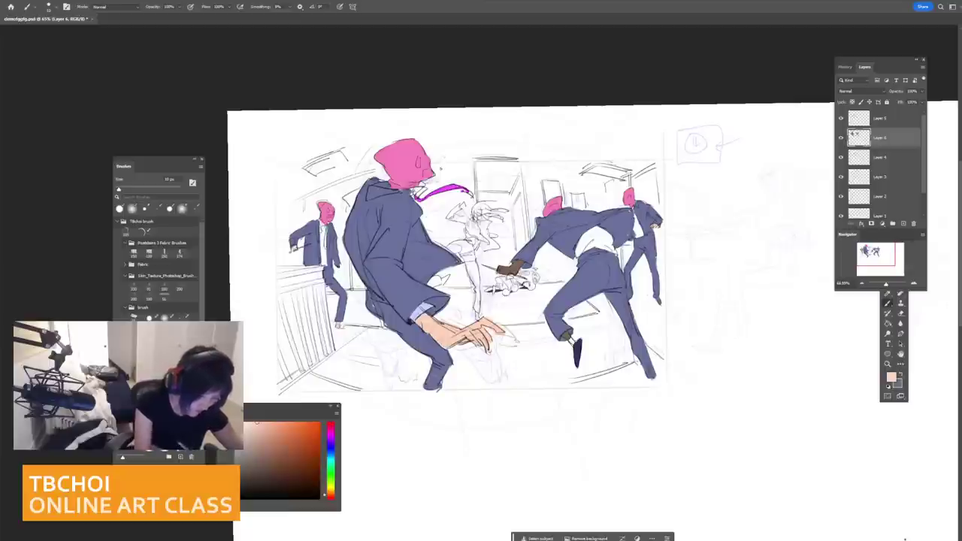
Step: Sample the magenta of the large man's tie and paint both background men's ties with a small brush
alt+click(445, 189)
key(bracketleft)
key(bracketleft)
key(bracketleft)
key(bracketleft)
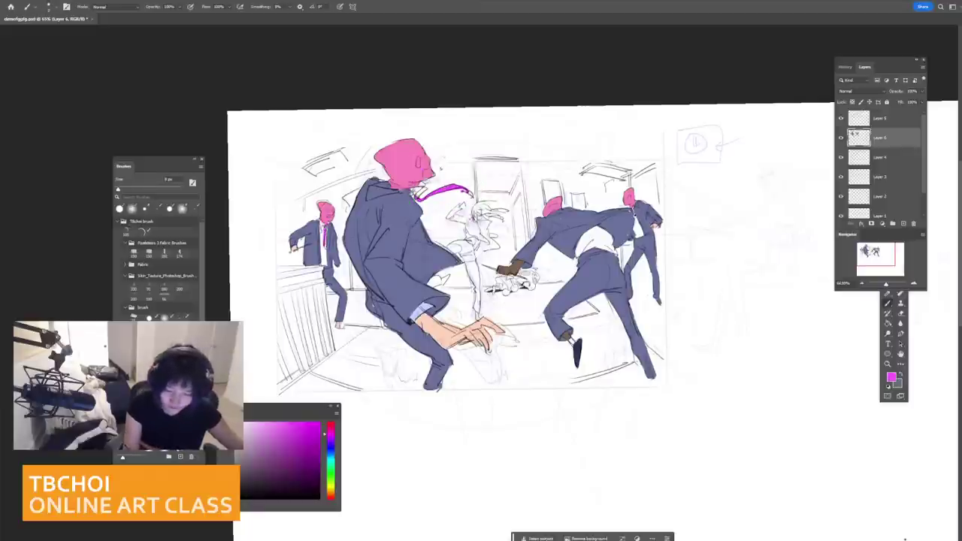
scroll(646, 207, down, 4)
scroll(556, 225, up, 8)
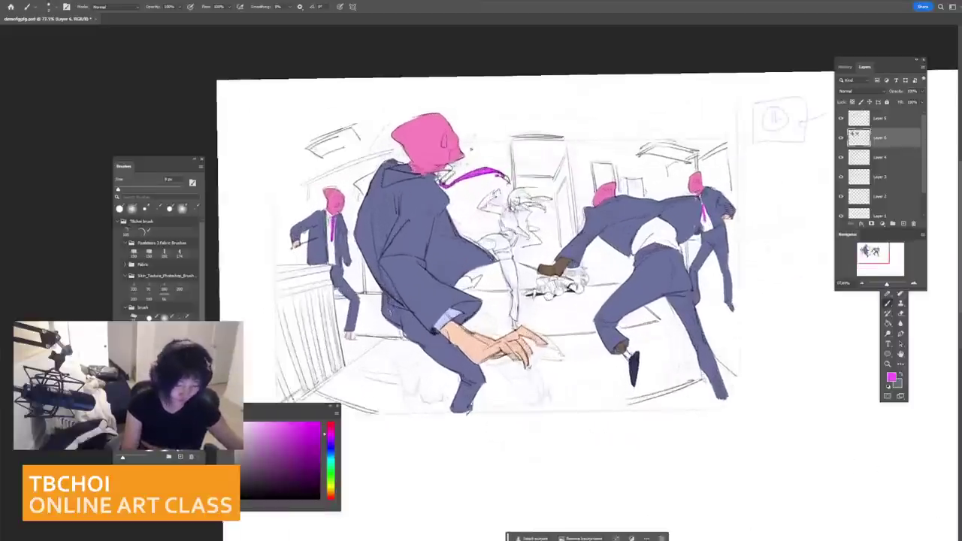
click(333, 448)
drag(334, 448, 331, 440)
scroll(612, 233, down, 5)
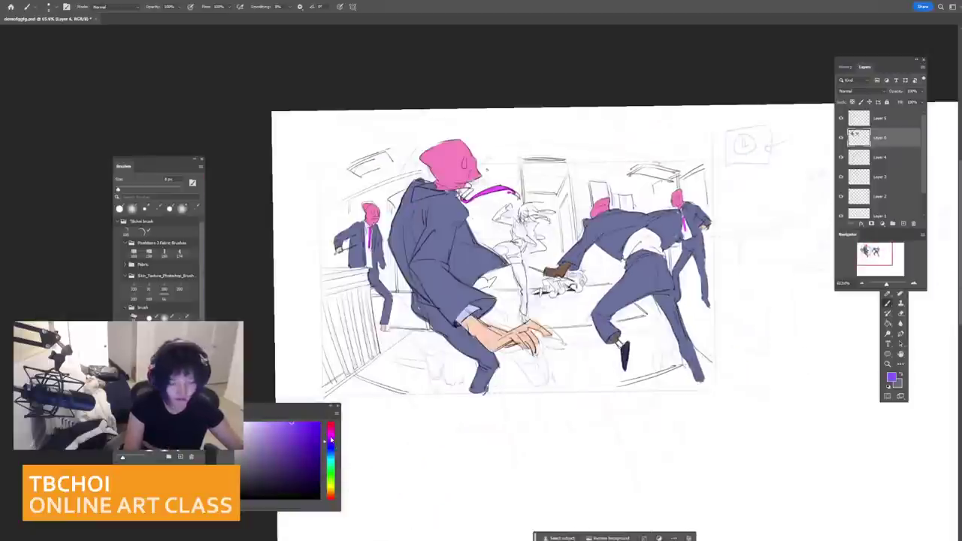
scroll(526, 196, up, 2)
Step: Choose a saturated red and paint the kicking woman's jacket, including the raised sleeve, with a fine brush
alt+click(448, 170)
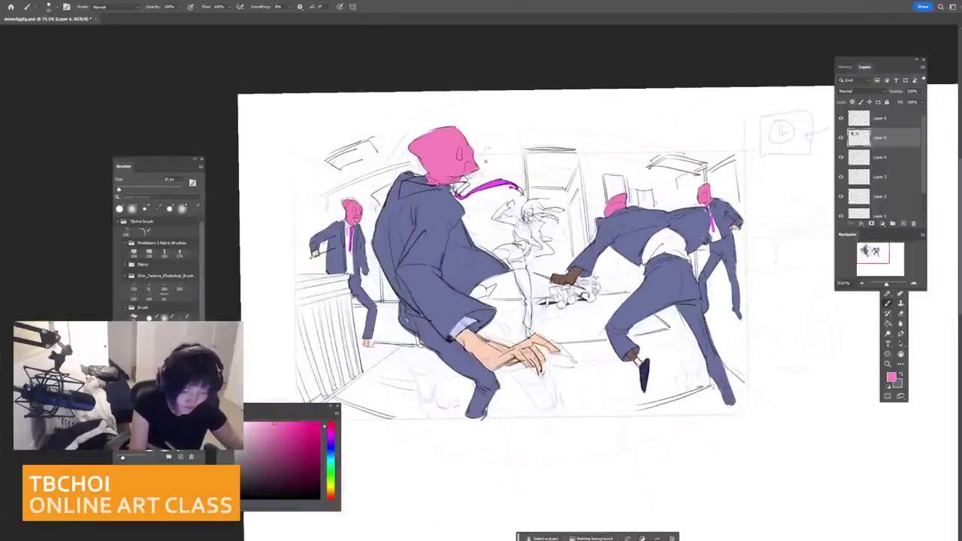
scroll(598, 240, up, 4)
key(])
key(])
key(])
mouse_move(333, 440)
mouse_down()
mouse_move(335, 482)
mouse_move(335, 425)
mouse_up()
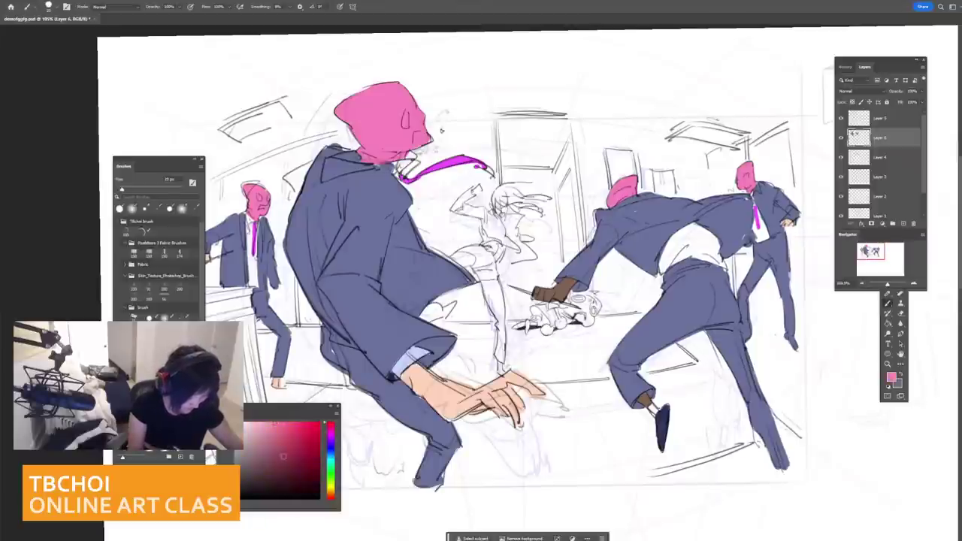
click(289, 438)
key([)
key([)
key([)
key([)
key([)
key([)
key([)
key([)
mouse_move(465, 192)
mouse_down()
mouse_move(453, 208)
mouse_move(483, 208)
mouse_move(464, 214)
mouse_move(488, 233)
mouse_move(484, 242)
mouse_move(498, 222)
mouse_move(518, 251)
mouse_move(508, 259)
mouse_move(535, 259)
mouse_move(508, 218)
mouse_move(519, 237)
mouse_up()
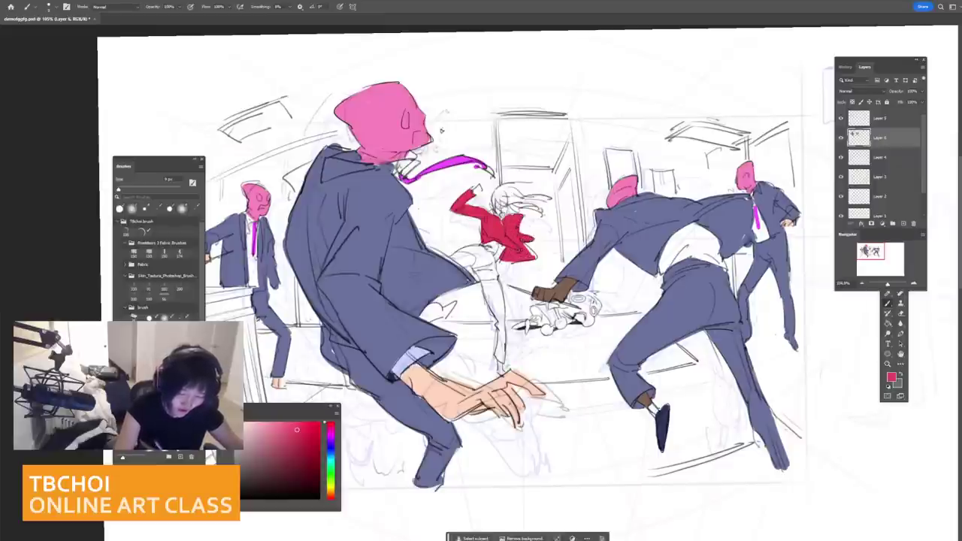
Step: Paint the kicking woman's trousers the same red using a slightly larger brush
key(bracketright)
key(bracketright)
mouse_move(459, 257)
mouse_down()
mouse_move(455, 264)
mouse_move(477, 250)
mouse_move(481, 284)
mouse_move(487, 248)
mouse_move(496, 323)
mouse_move(499, 274)
mouse_move(502, 366)
mouse_up()
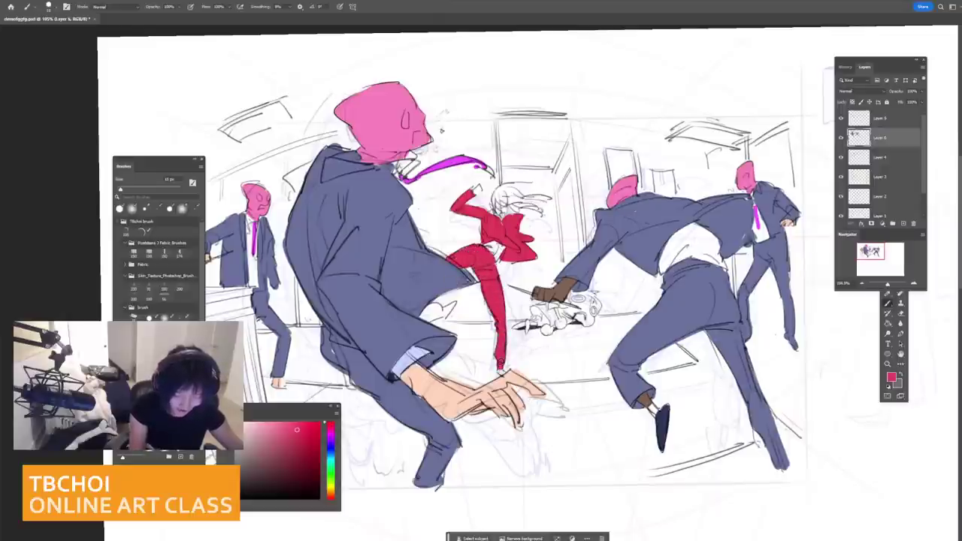
Step: Choose a warm peach skin tone and paint the kicking woman's face with a very small brush
key(bracketleft)
key(bracketleft)
click(249, 424)
click(333, 499)
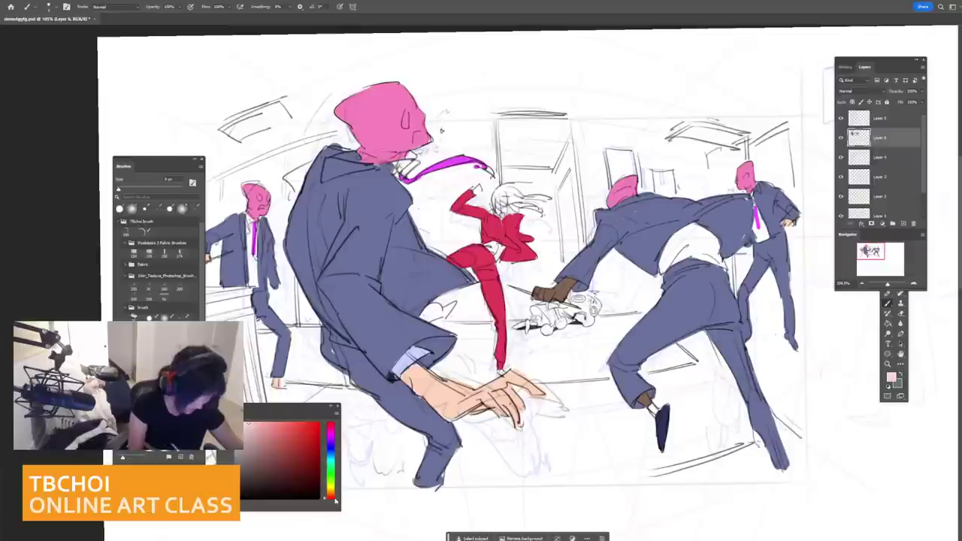
drag(335, 501, 333, 490)
drag(278, 467, 276, 406)
drag(333, 478, 333, 497)
click(265, 426)
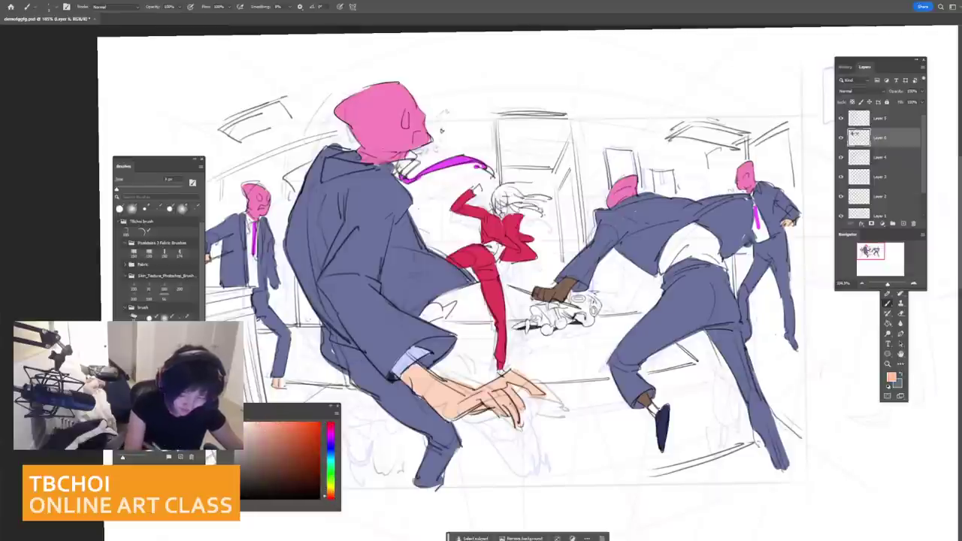
drag(499, 200, 505, 210)
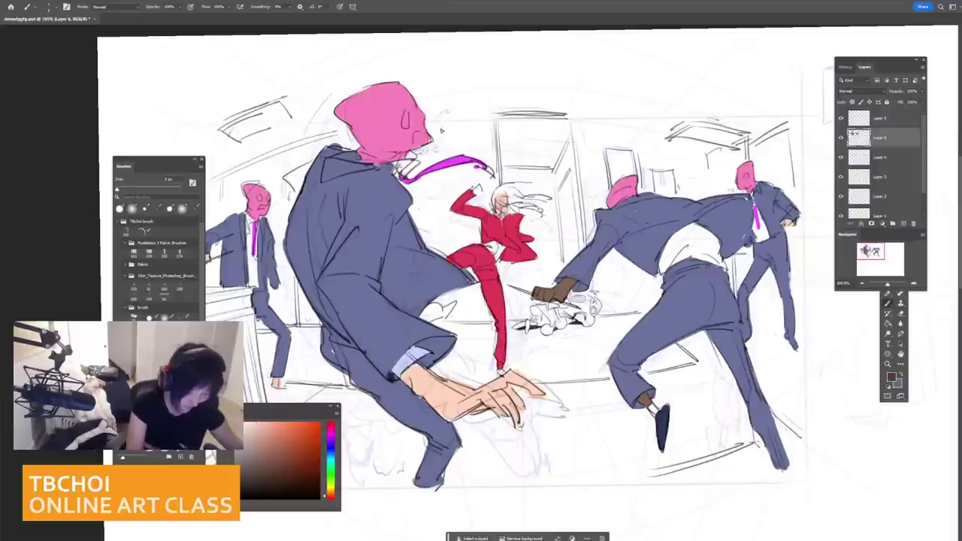
Step: Paint the kicking woman's flowing hair in a near-black tone
alt+click(497, 221)
key([)
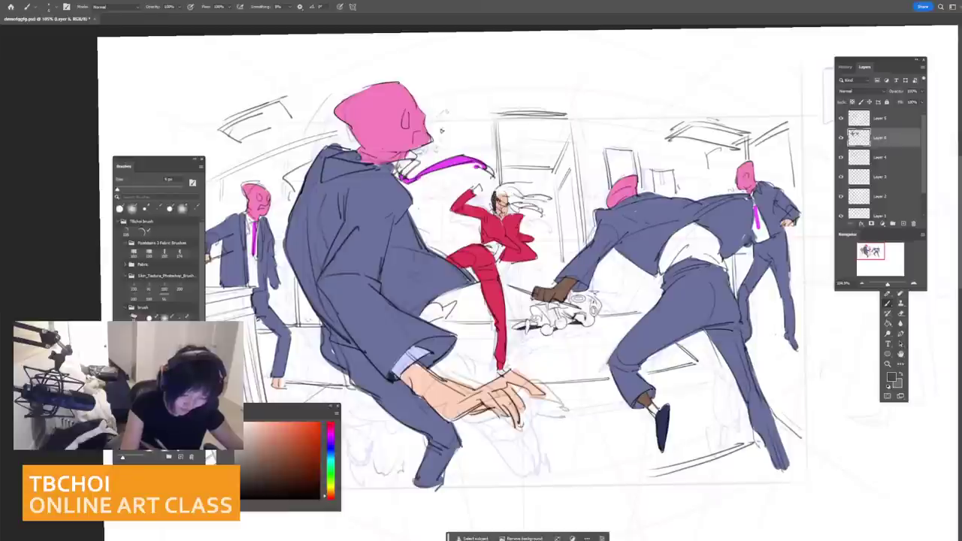
mouse_move(502, 195)
mouse_down()
mouse_move(526, 201)
mouse_move(512, 209)
mouse_move(544, 215)
mouse_move(550, 197)
mouse_move(500, 189)
mouse_move(534, 188)
mouse_up()
key(])
key(])
mouse_move(622, 173)
mouse_down()
mouse_move(571, 166)
mouse_move(556, 150)
mouse_up()
drag(554, 111, 562, 173)
scroll(639, 259, up, 4)
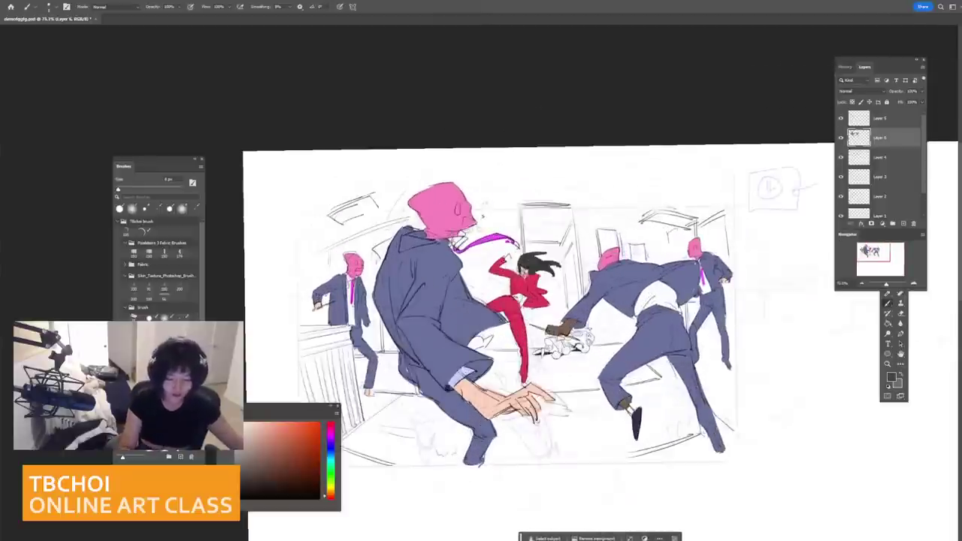
click(331, 488)
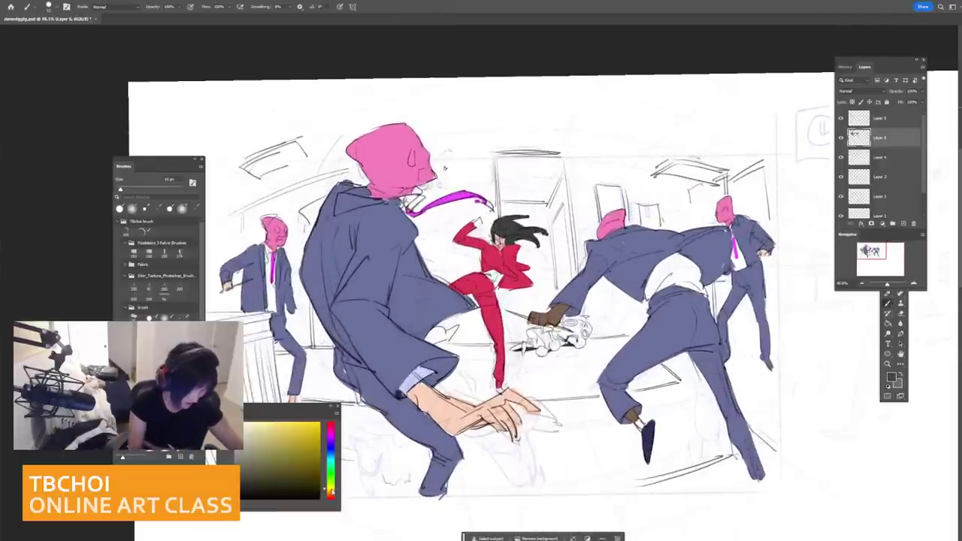
click(267, 430)
click(331, 446)
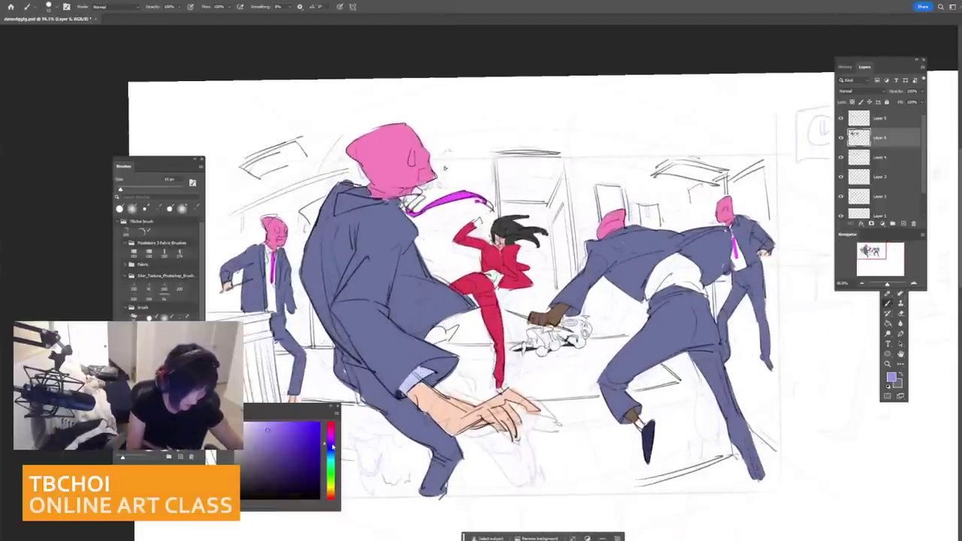
scroll(661, 327, down, 4)
scroll(662, 376, up, 2)
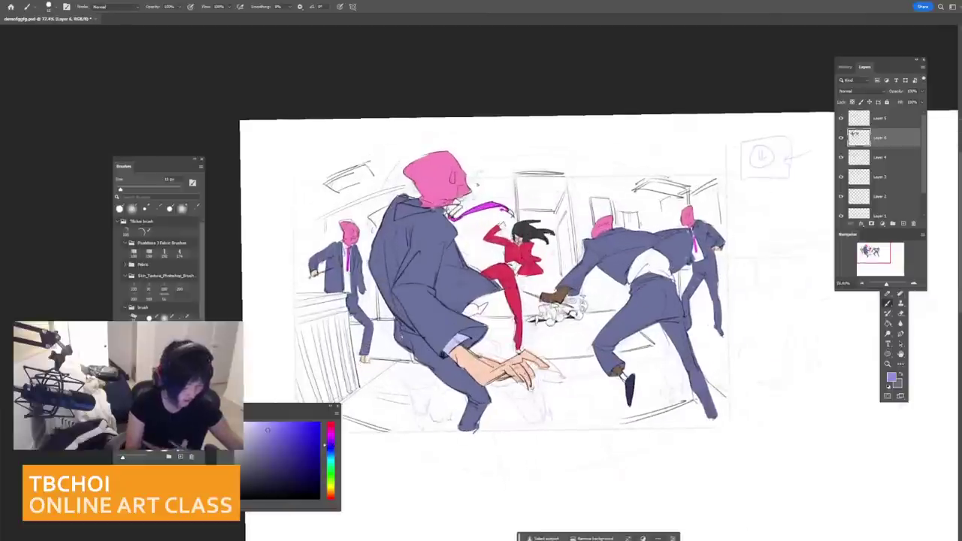
Step: Refill the large man's suit in a darker, muted navy with the Paint Bucket, undoing the first, more saturated fill
click(890, 324)
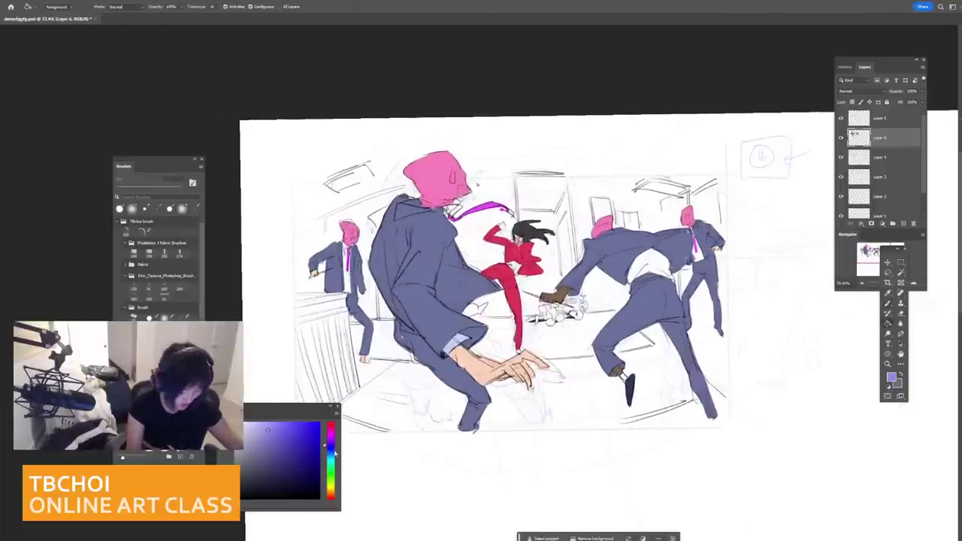
mouse_move(333, 446)
mouse_down()
mouse_move(332, 437)
mouse_move(331, 483)
mouse_move(331, 450)
mouse_up()
click(282, 469)
click(432, 308)
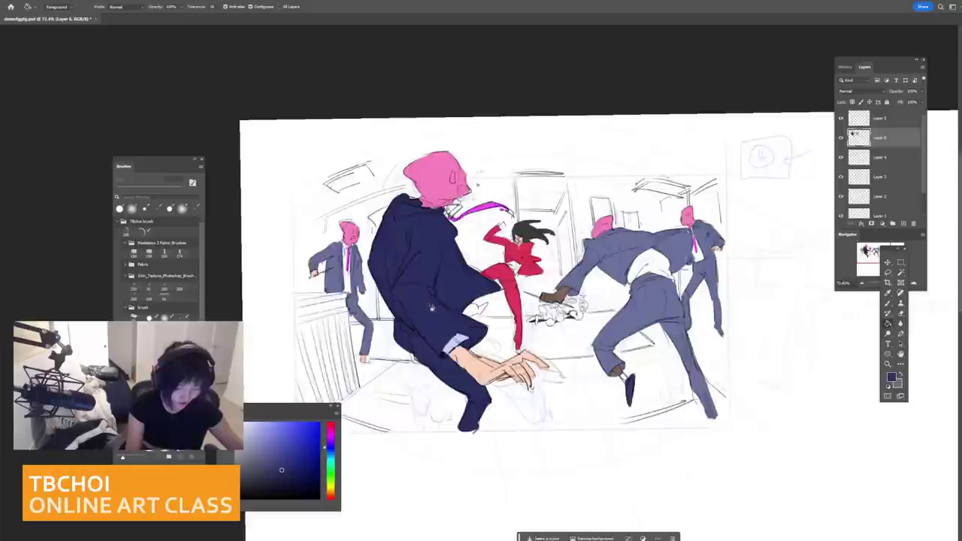
drag(431, 308, 429, 307)
key(ctrl+z)
click(269, 472)
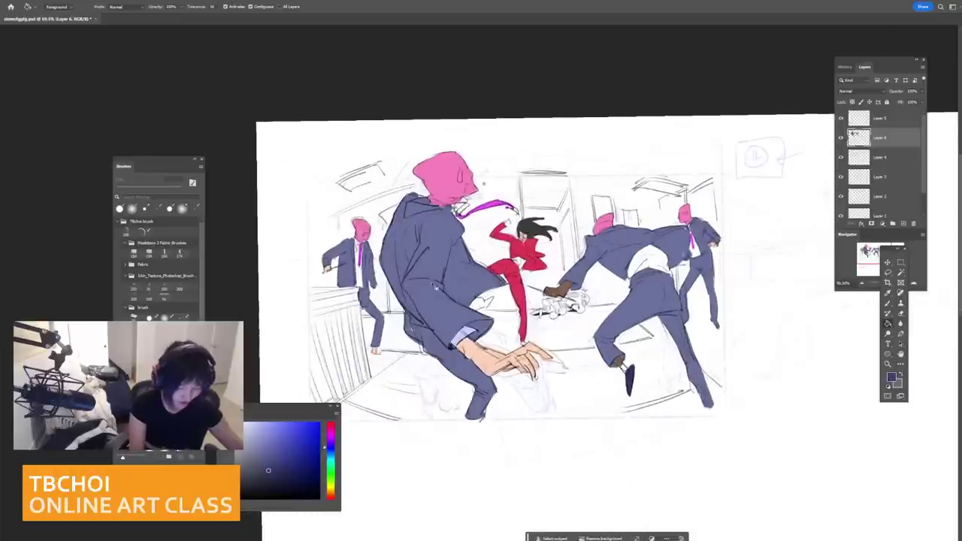
click(434, 286)
Step: Fill the suits of the lunging man and both background men with the same dark navy
scroll(602, 285, down, 4)
scroll(639, 298, up, 3)
click(630, 294)
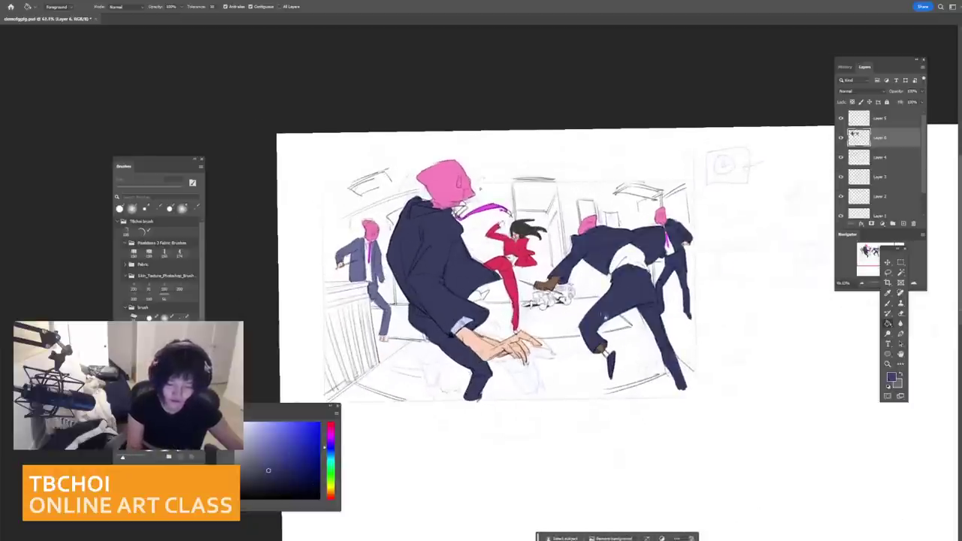
click(383, 260)
click(363, 266)
scroll(365, 268, down, 4)
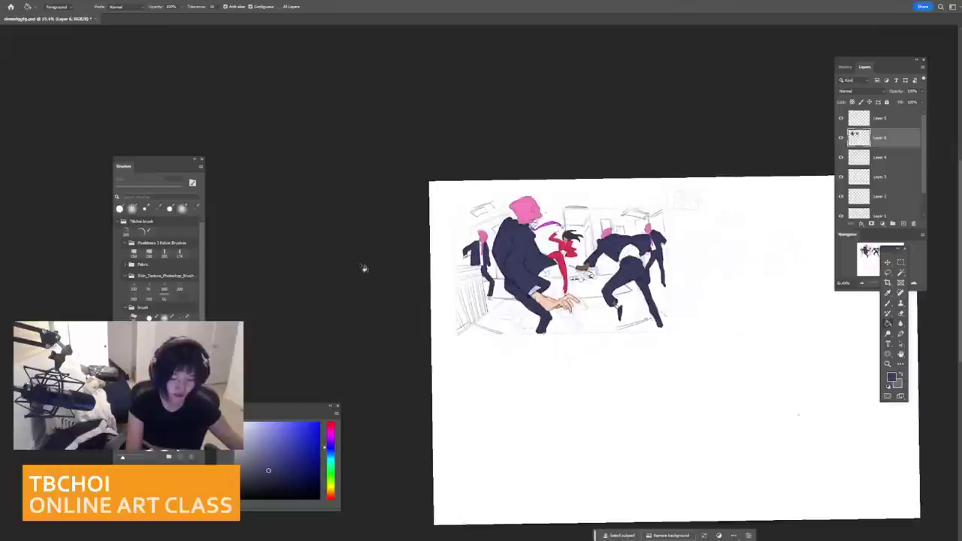
scroll(365, 268, up, 5)
scroll(365, 269, down, 2)
scroll(365, 268, up, 2)
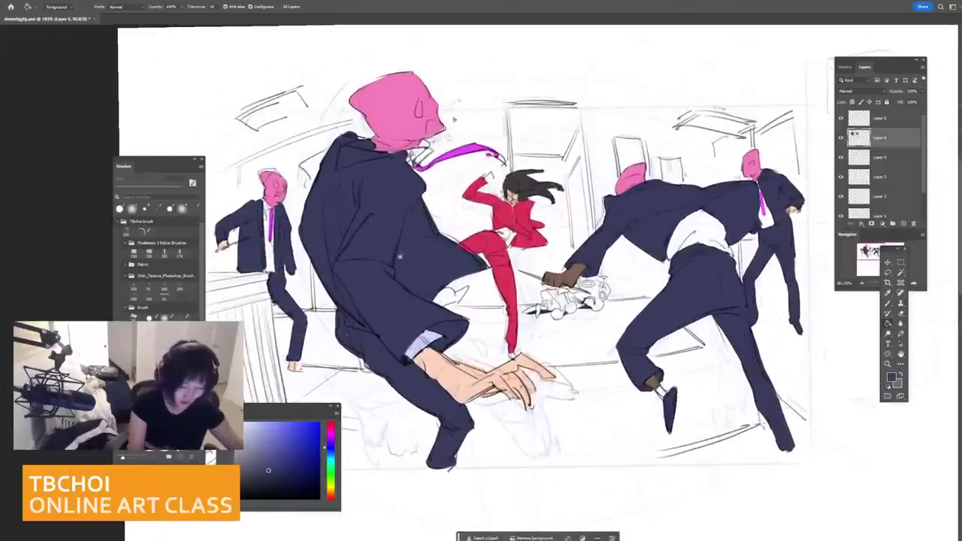
Step: Paint the kicking woman's raised fist with the skin tone sampled from her face, using a very small brush
key(b)
click(168, 208)
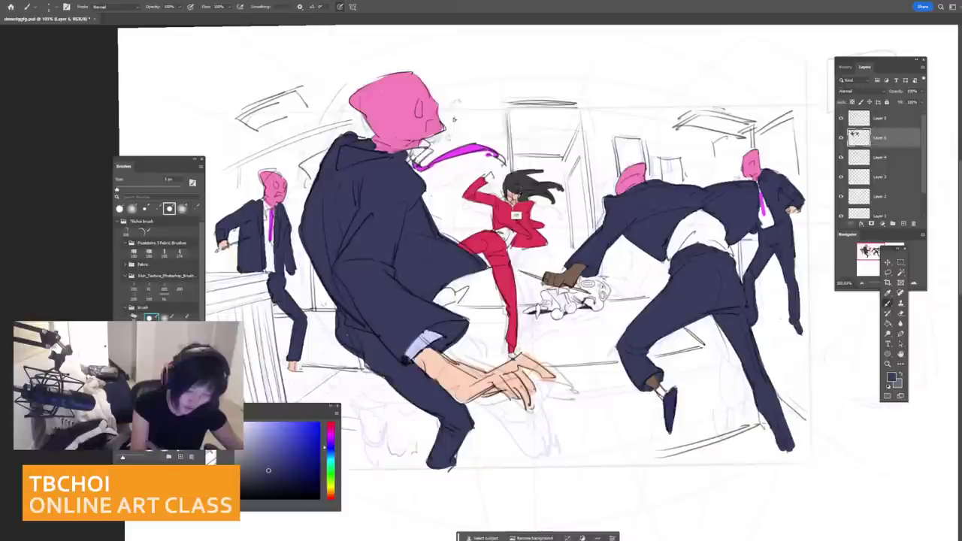
alt+click(518, 194)
drag(489, 174, 490, 179)
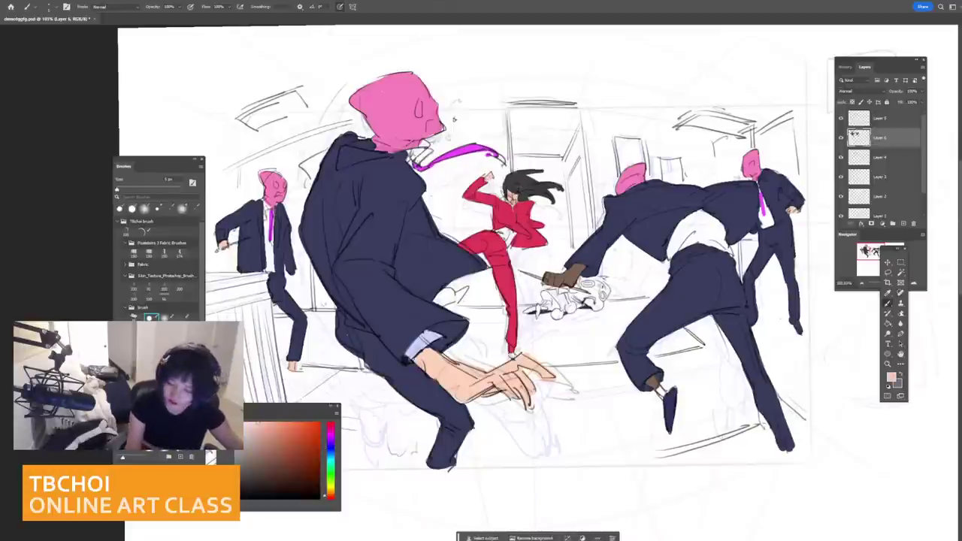
Step: Try filling the kicking woman's red suit with the peach skin tone and with dark navy, undoing both fills
key(g)
click(532, 219)
scroll(588, 220, down, 5)
scroll(594, 225, up, 4)
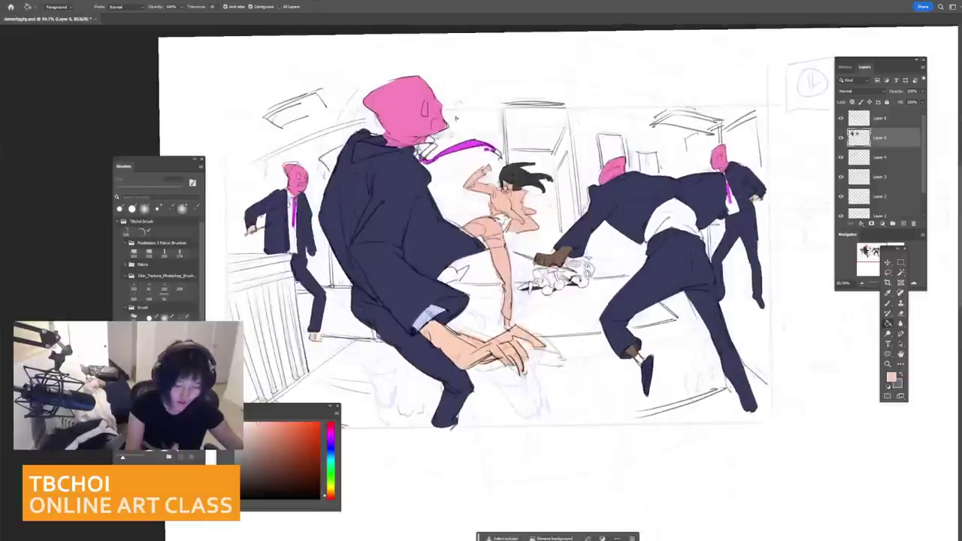
key(ctrl+z)
alt+click(411, 292)
click(513, 210)
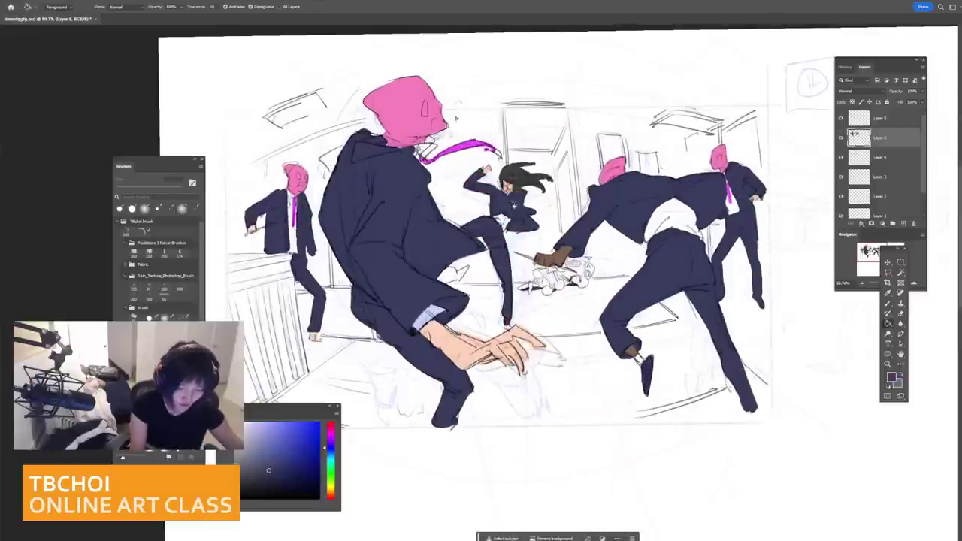
scroll(590, 220, down, 3)
key(ctrl+z)
scroll(647, 180, up, 3)
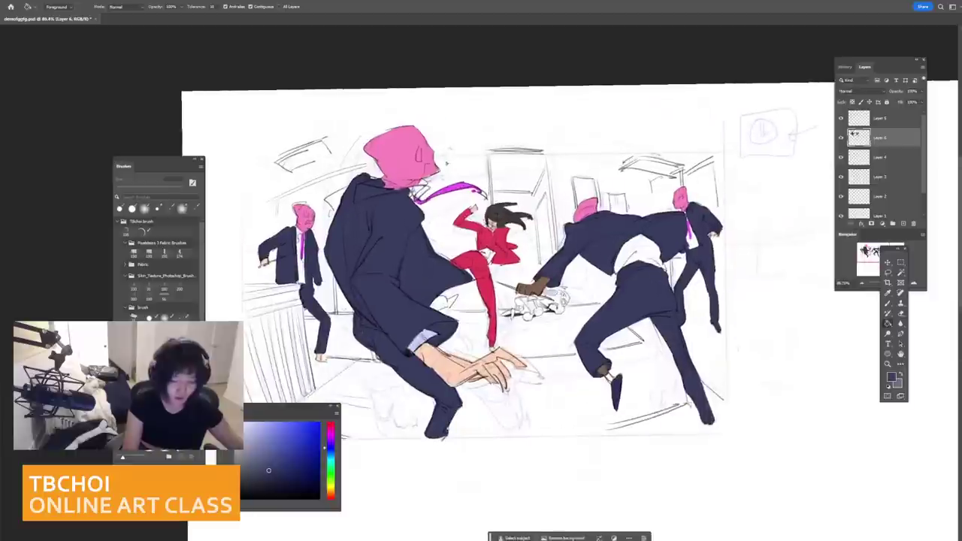
Step: Try a bright periwinkle blue fill on the woman's suit and on the large man's suit, undoing each one
mouse_move(334, 450)
mouse_down()
mouse_move(333, 463)
mouse_move(333, 451)
mouse_up()
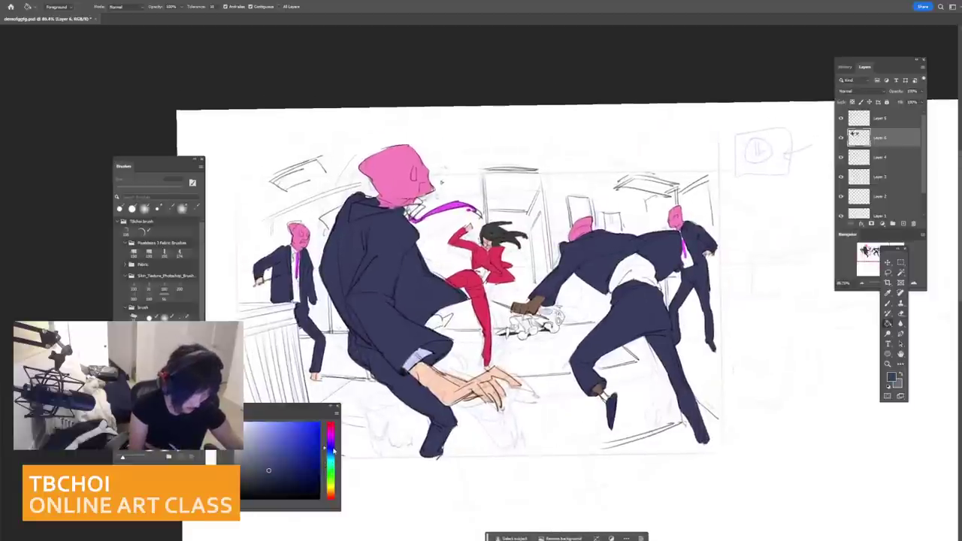
click(282, 422)
click(484, 267)
scroll(593, 278, down, 3)
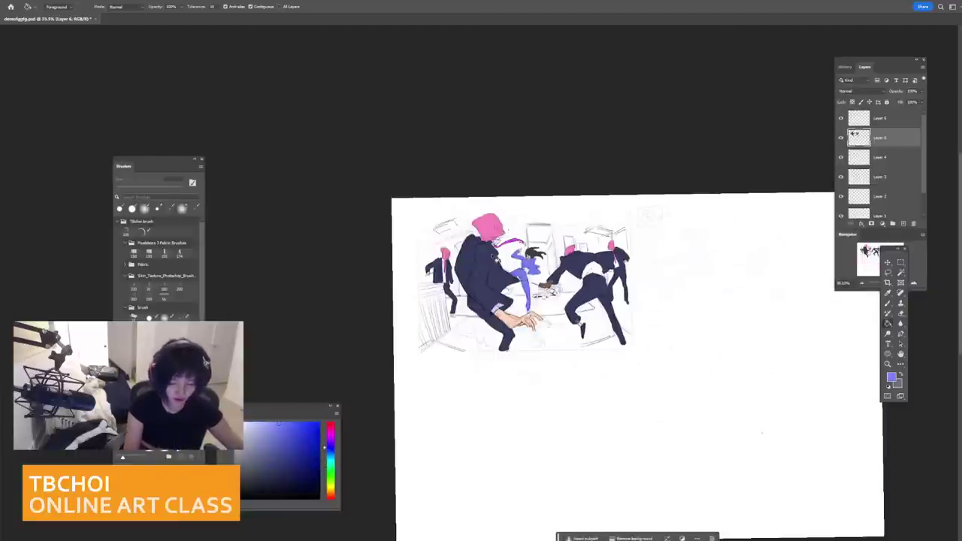
key(ctrl+z)
scroll(605, 297, up, 1)
click(457, 297)
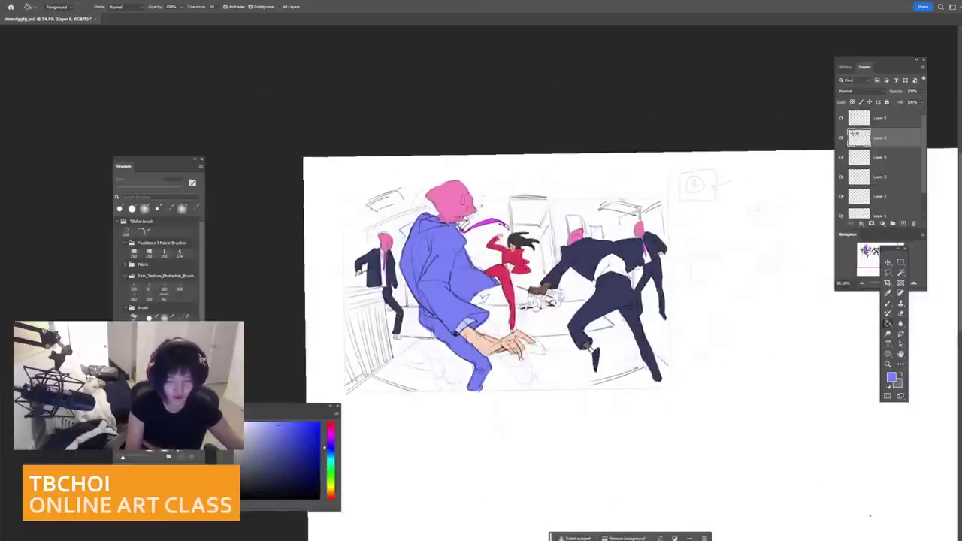
key(ctrl+z)
scroll(611, 288, down, 2)
scroll(597, 282, up, 2)
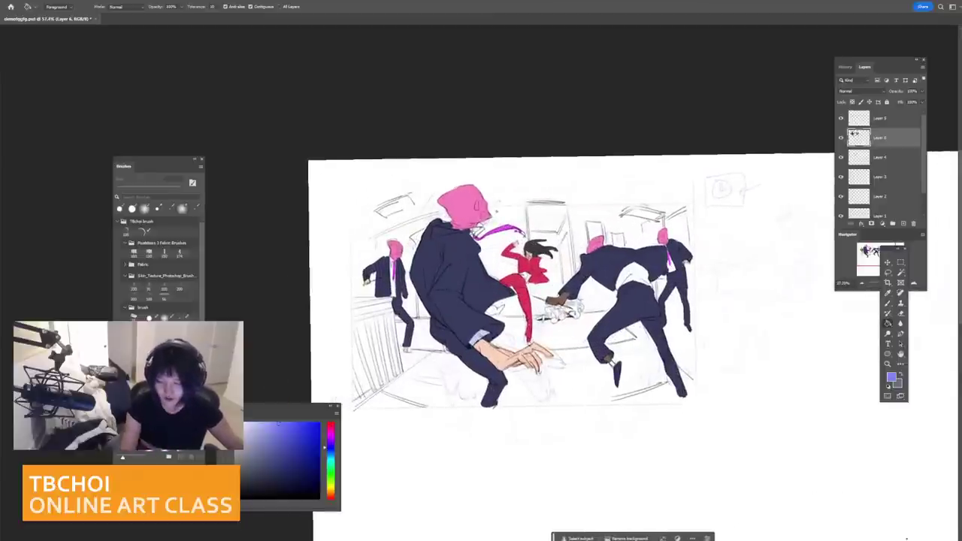
Step: Select the Background layer and switch to a larger brush for painting the surroundings
click(882, 159)
click(871, 199)
drag(923, 191, 924, 216)
click(885, 195)
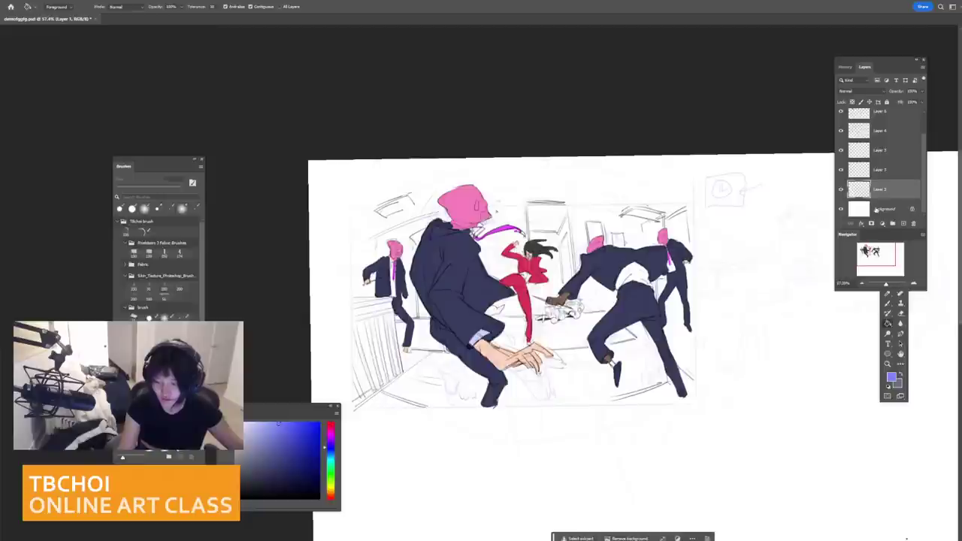
click(876, 210)
click(889, 303)
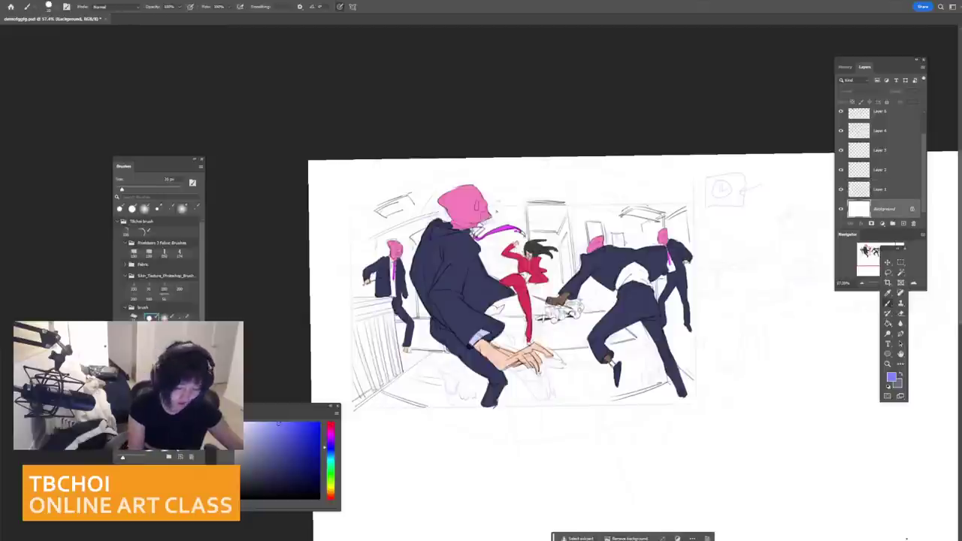
key(bracketright)
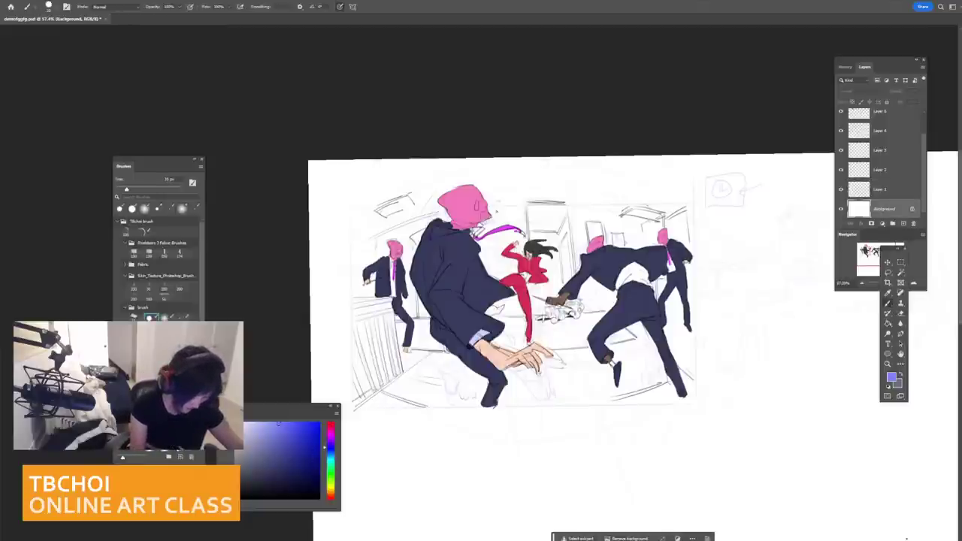
Step: Try painting the railing's top rail in a dark brown with a smaller brush, undoing the strokes
drag(325, 483, 326, 496)
click(262, 468)
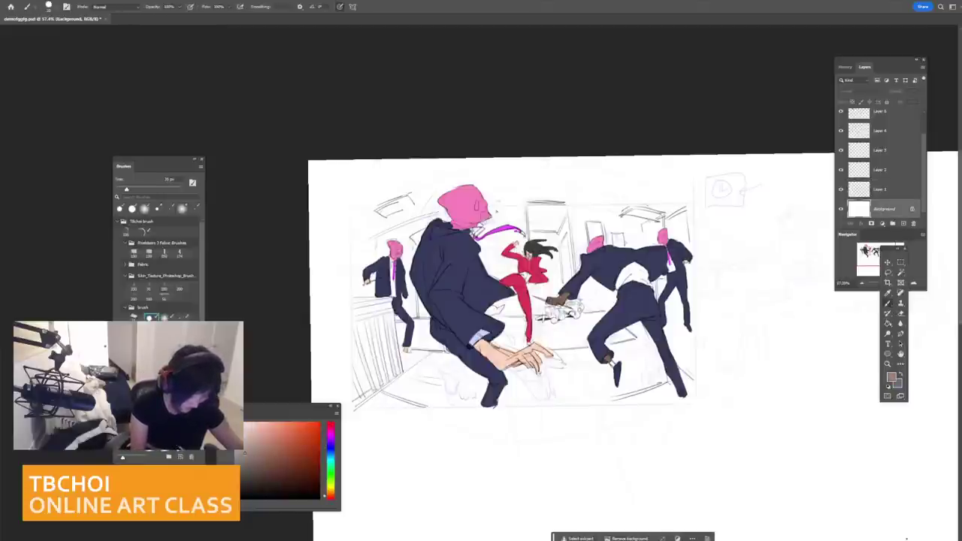
drag(245, 454, 245, 447)
key(bracketleft)
key(bracketleft)
key(bracketleft)
key(bracketleft)
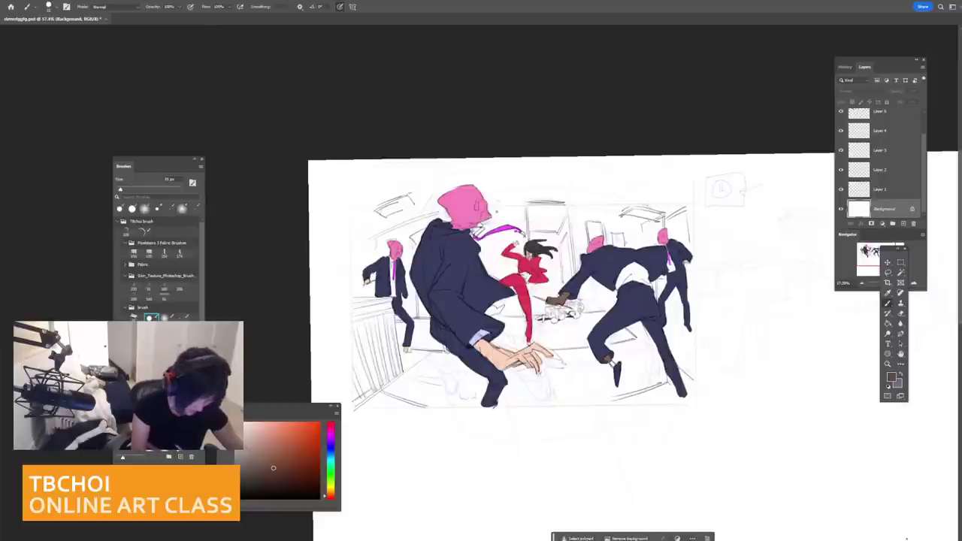
drag(354, 307, 385, 304)
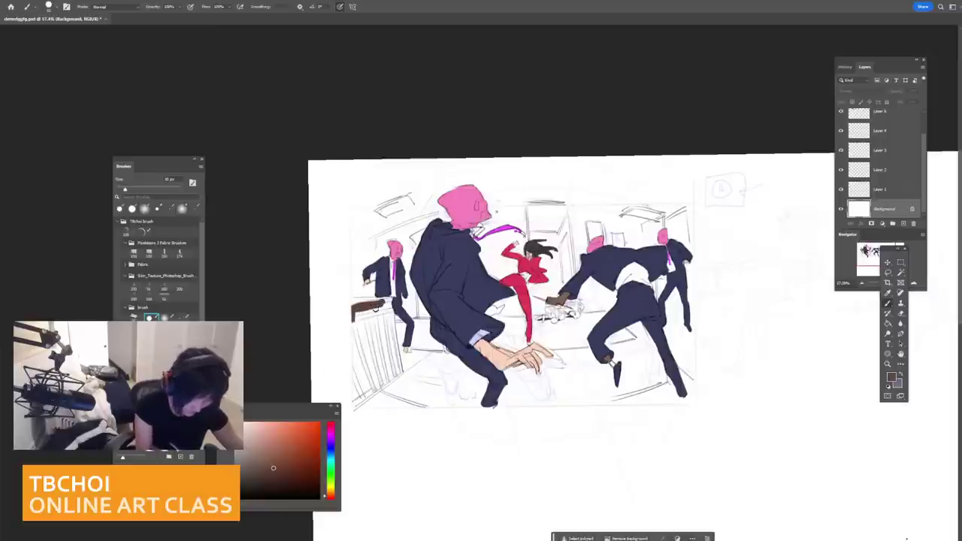
key(ctrl+z)
key(ctrl+z)
Step: Choose a muted blue-grey and paint the top rail and vertical bars of the railing beside the background man
click(248, 445)
drag(332, 452, 331, 457)
click(243, 452)
key(bracketleft)
key(bracketleft)
mouse_move(354, 306)
mouse_down()
mouse_move(353, 319)
mouse_move(383, 304)
mouse_move(388, 312)
mouse_move(356, 320)
mouse_move(392, 300)
mouse_move(378, 300)
mouse_move(400, 367)
mouse_up()
mouse_move(393, 312)
mouse_down()
mouse_move(401, 372)
mouse_move(390, 384)
mouse_move(375, 371)
mouse_move(381, 386)
mouse_up()
mouse_move(366, 316)
mouse_down()
mouse_move(376, 394)
mouse_move(370, 377)
mouse_move(360, 400)
mouse_up()
mouse_move(353, 366)
mouse_down()
mouse_move(372, 396)
mouse_move(360, 400)
mouse_move(403, 372)
mouse_up()
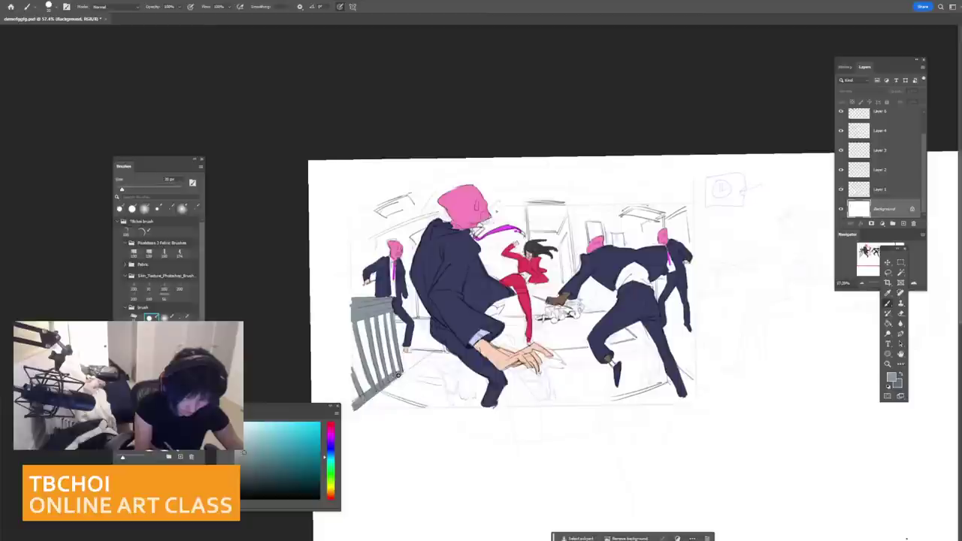
Step: Sample the suit's dark navy and paint the shoe of the background man by the railing on Layer 6
key(])
alt+click(481, 379)
key(bracketleft)
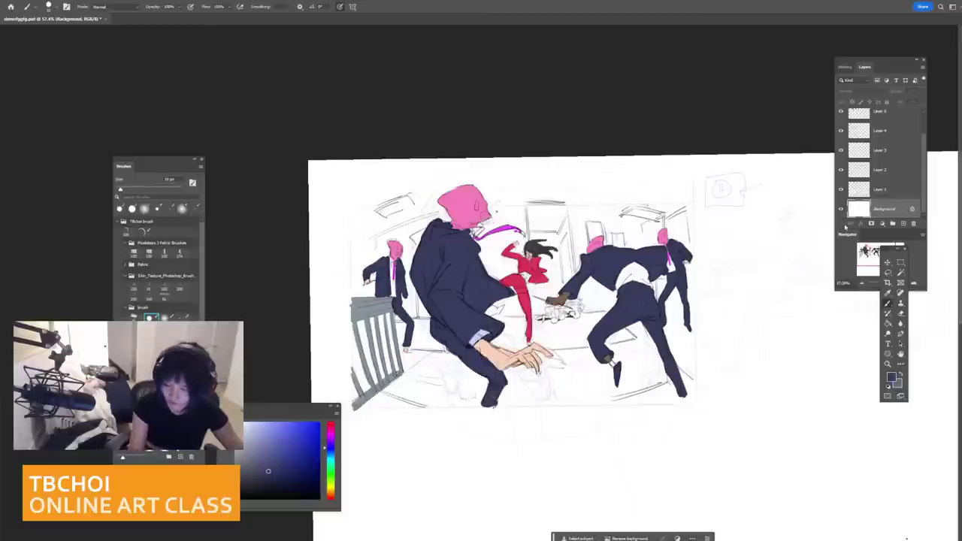
click(879, 188)
drag(927, 160, 926, 143)
click(887, 139)
key(bracketleft)
key(bracketleft)
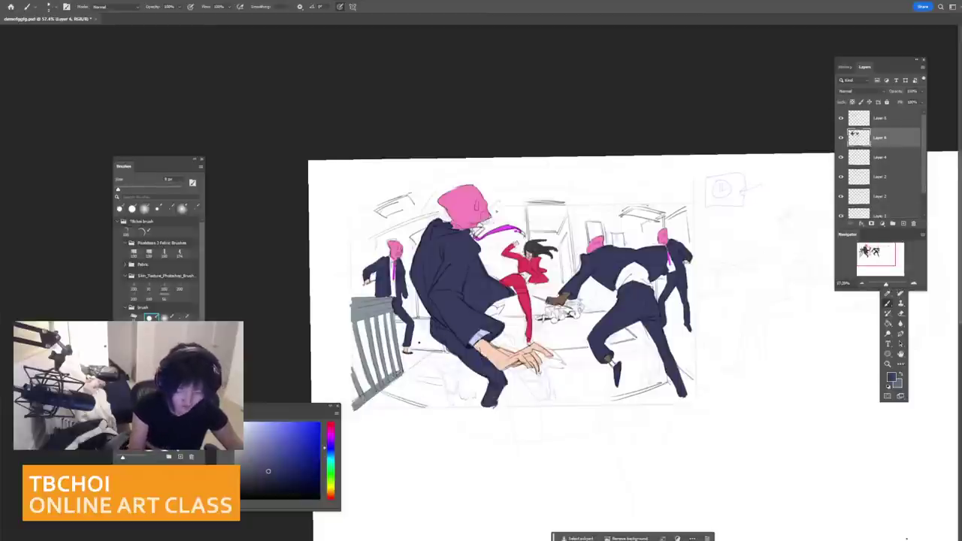
scroll(419, 343, down, 2)
scroll(420, 342, up, 2)
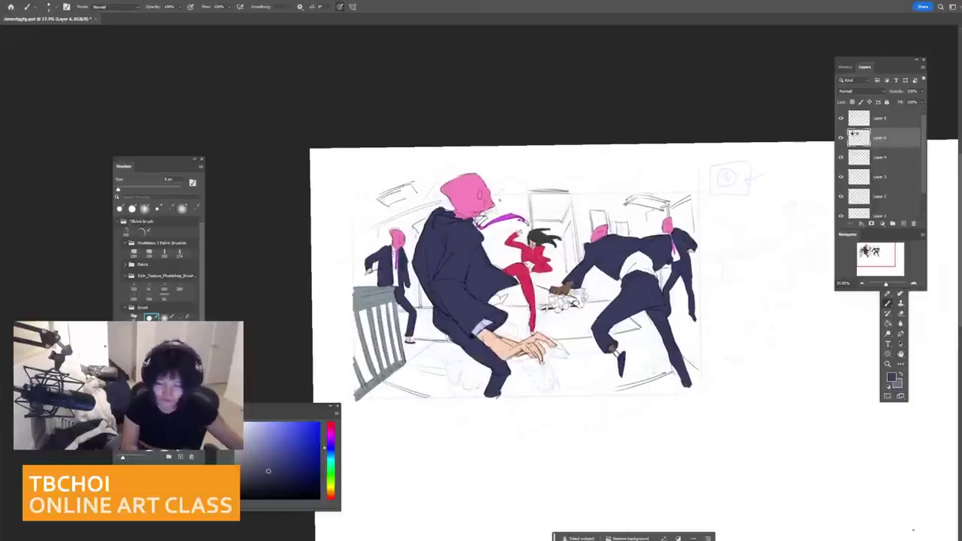
Step: On Layer 2, block in the back wall between the railing and the doorway in pale lavender with a large brush
click(891, 162)
click(897, 183)
click(895, 198)
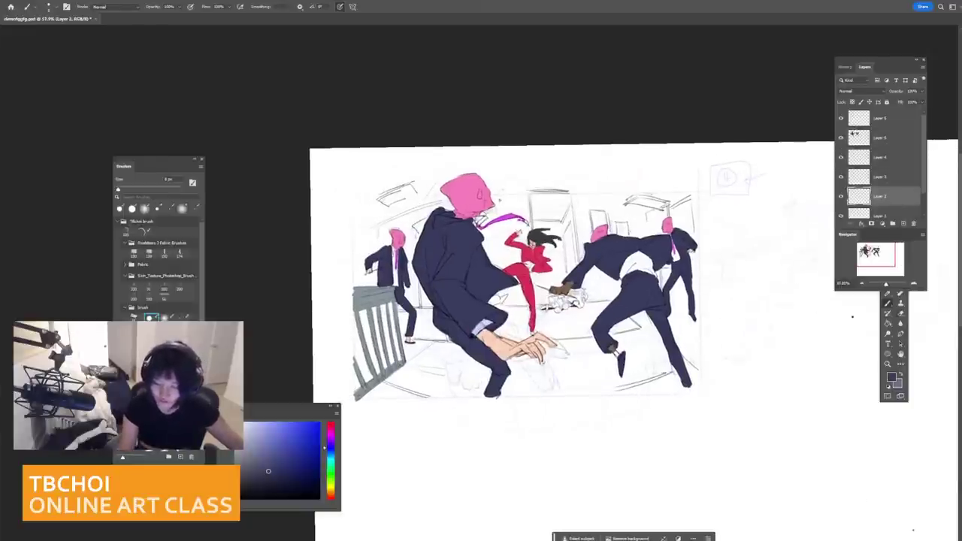
key(bracketright)
key(bracketright)
key(bracketright)
key(x)
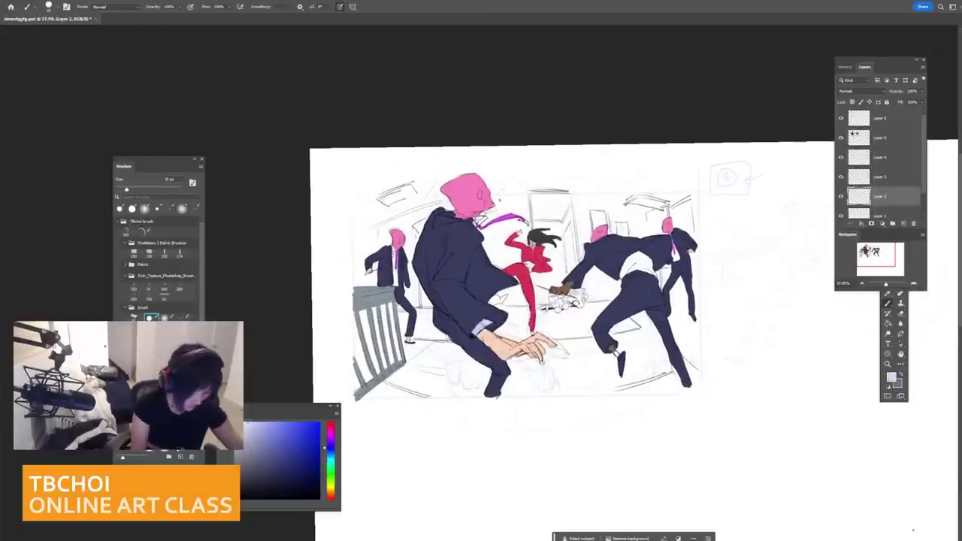
key(bracketright)
key(bracketright)
key(bracketright)
mouse_move(373, 237)
mouse_down()
mouse_move(363, 264)
mouse_move(436, 212)
mouse_move(411, 256)
mouse_up()
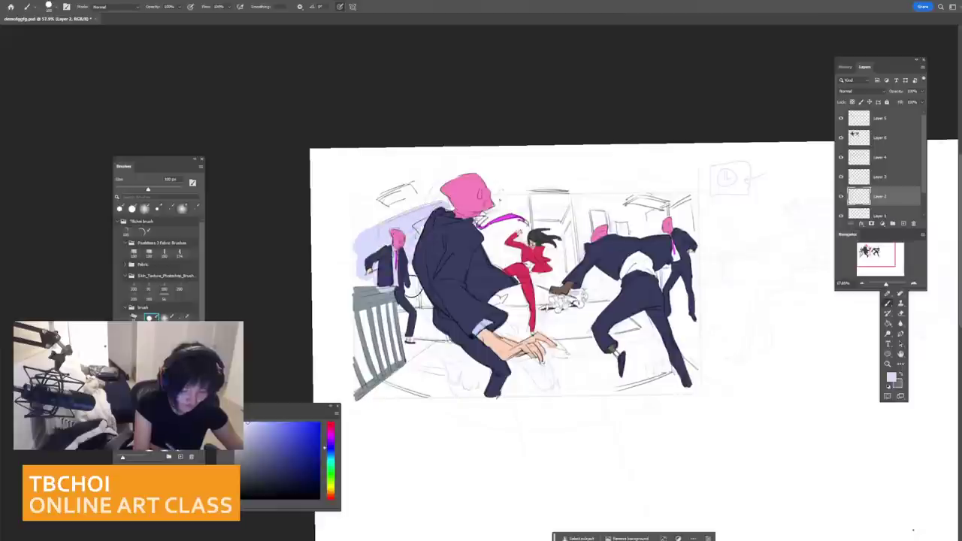
mouse_move(481, 248)
mouse_down()
mouse_move(507, 218)
mouse_move(526, 285)
mouse_move(511, 293)
mouse_up()
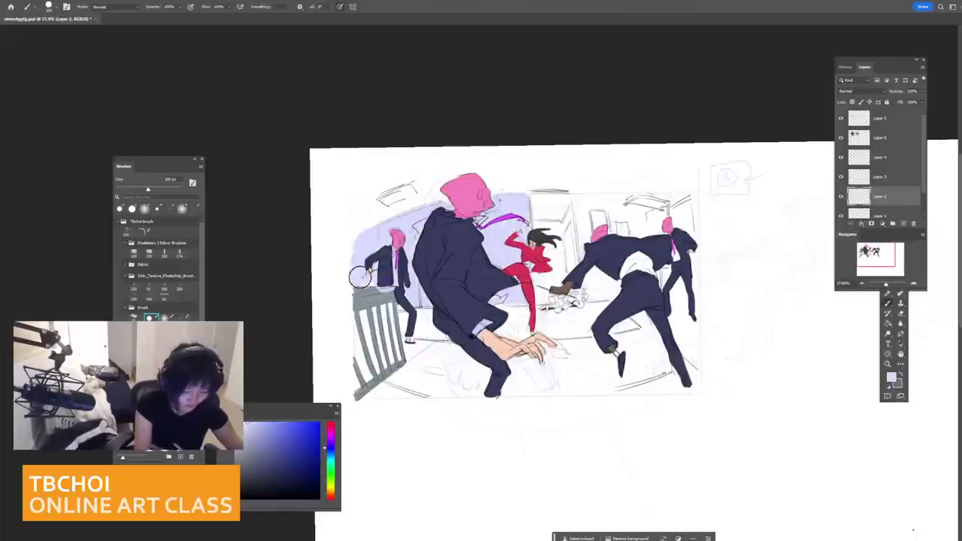
Step: Fill the wall behind the lunging man and the far background man with the same pale lavender
key(bracketleft)
key(bracketleft)
mouse_move(584, 239)
mouse_down()
mouse_move(580, 203)
mouse_move(610, 292)
mouse_move(587, 221)
mouse_move(631, 211)
mouse_move(635, 263)
mouse_move(654, 276)
mouse_move(646, 236)
mouse_move(672, 209)
mouse_move(686, 216)
mouse_move(682, 230)
mouse_up()
Step: Try painting the ceiling band in a darker grey-blue, undoing the stroke
click(256, 448)
key(bracketright)
key(bracketright)
drag(370, 217, 562, 189)
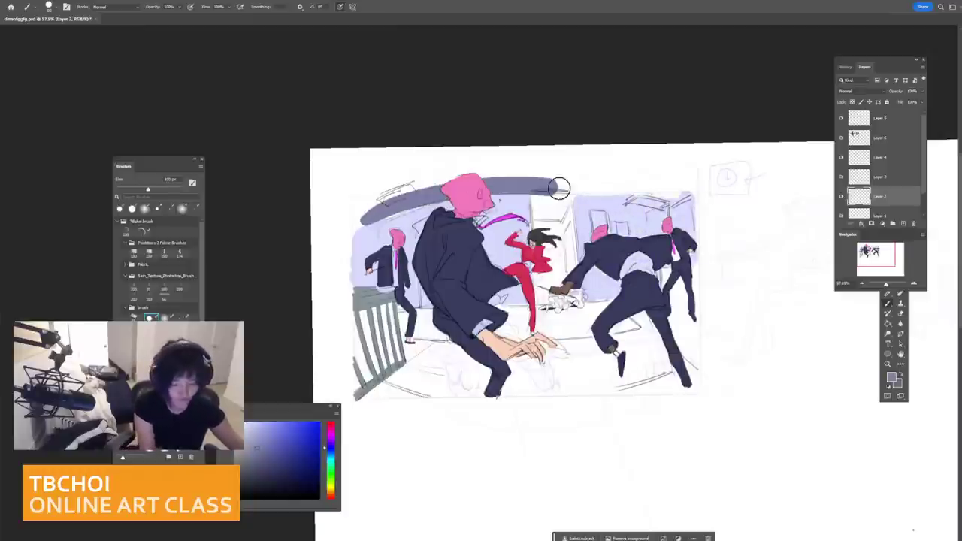
key(ctrl+z)
Step: Paint the whole ceiling band above the figures in a medium lavender, filling the remaining gaps with a smaller brush
click(258, 430)
drag(369, 219, 623, 182)
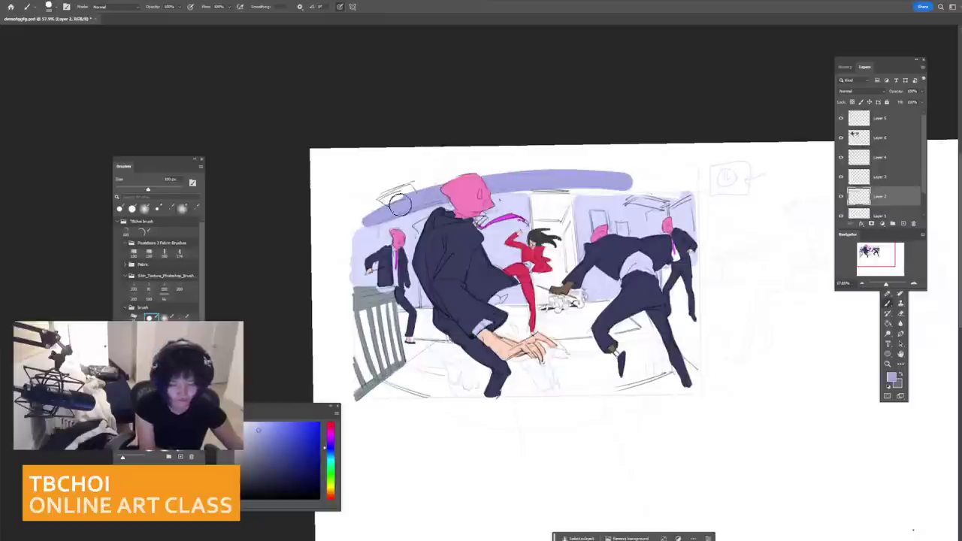
key(bracketleft)
key(bracketleft)
key(bracketleft)
mouse_move(369, 194)
mouse_down()
mouse_move(360, 224)
mouse_move(374, 196)
mouse_move(494, 175)
mouse_move(659, 175)
mouse_up()
drag(541, 185, 642, 184)
drag(478, 190, 675, 189)
drag(612, 181, 689, 180)
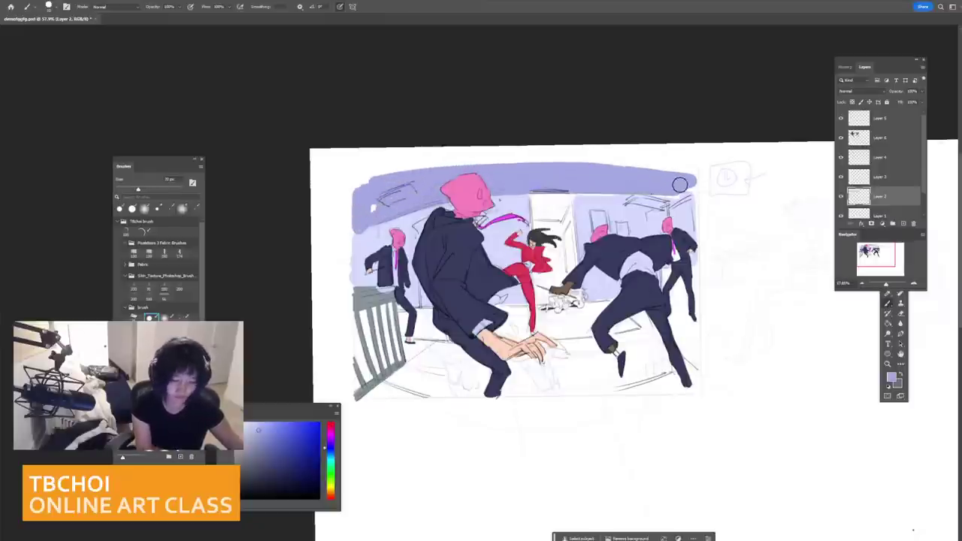
drag(434, 180, 686, 172)
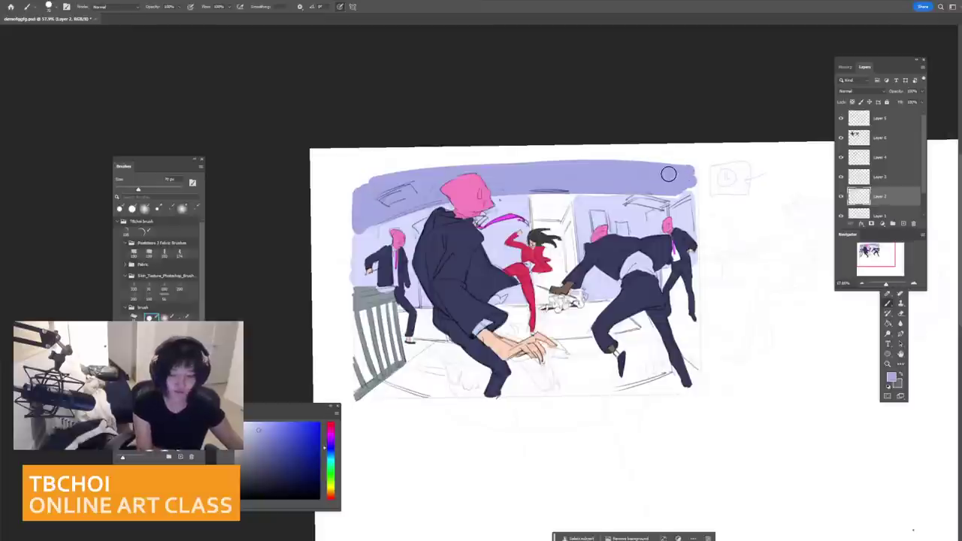
Step: Try painting the doorway in a pale lavender-grey with a small brush, undoing the strokes
key(bracketleft)
key(bracketleft)
key(bracketleft)
scroll(571, 213, up, 2)
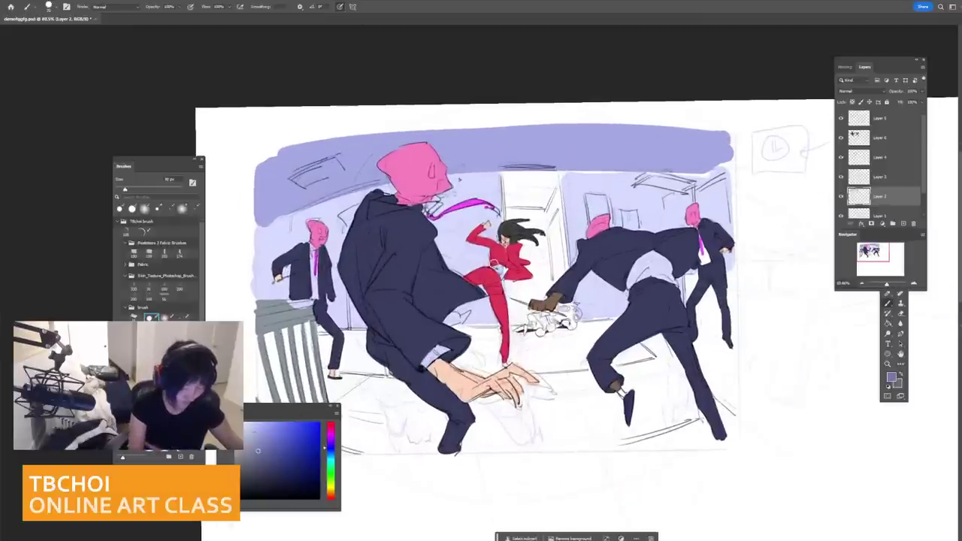
key(ctrl+z)
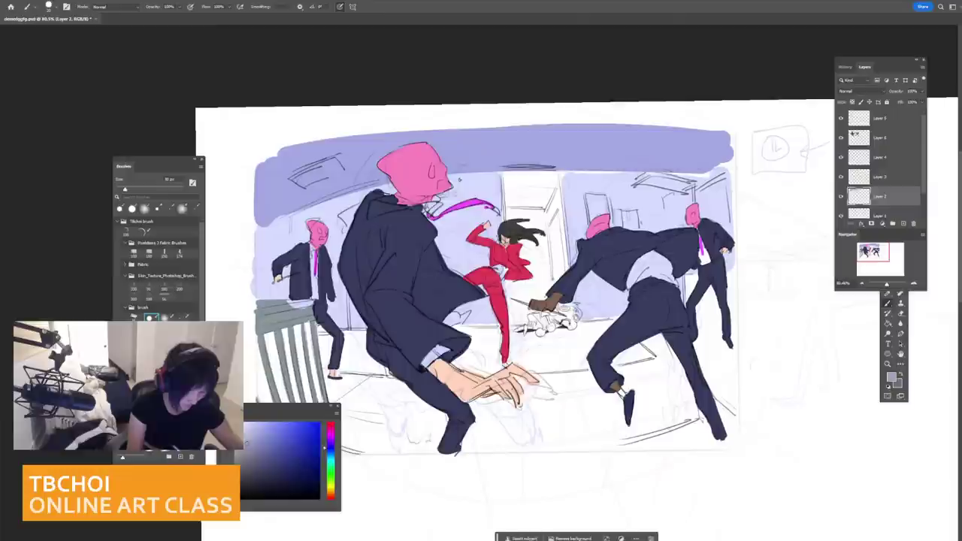
click(248, 426)
key(bracketright)
drag(515, 183, 505, 216)
key(ctrl+z)
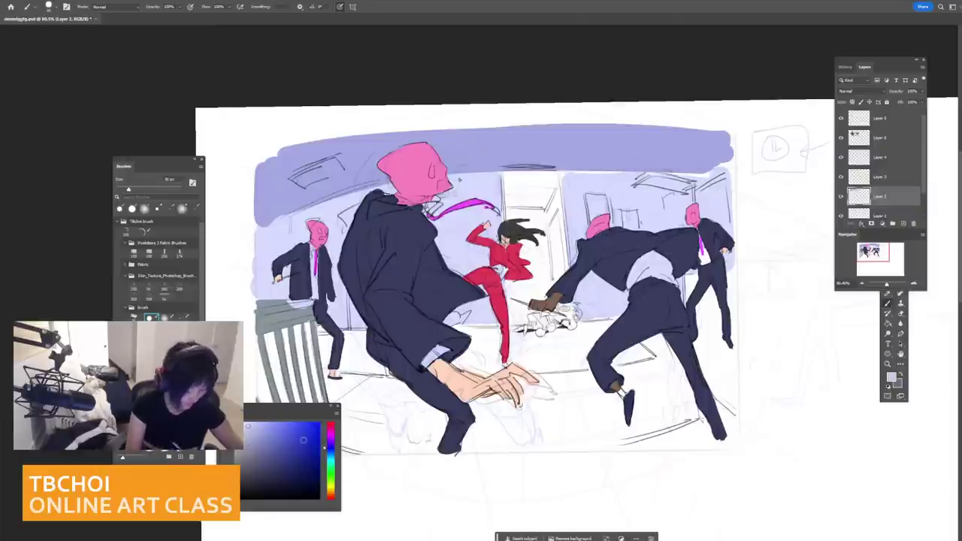
Step: Recolour Layer 2's walls and ceiling to light green with Hue/Saturation, using saturation +40 and lightness -5
scroll(539, 282, down, 4)
key(ctrl+u)
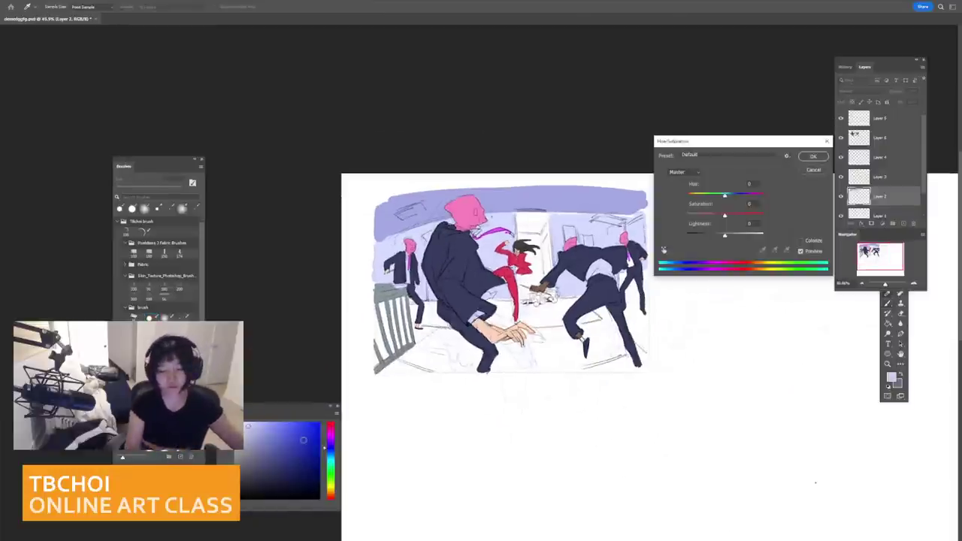
drag(725, 196, 686, 217)
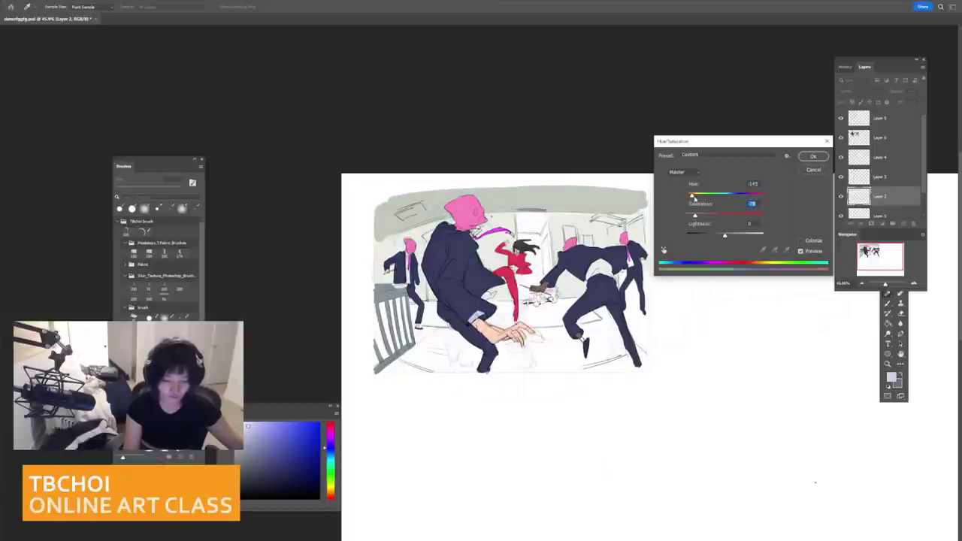
drag(692, 194, 716, 197)
drag(725, 236, 736, 217)
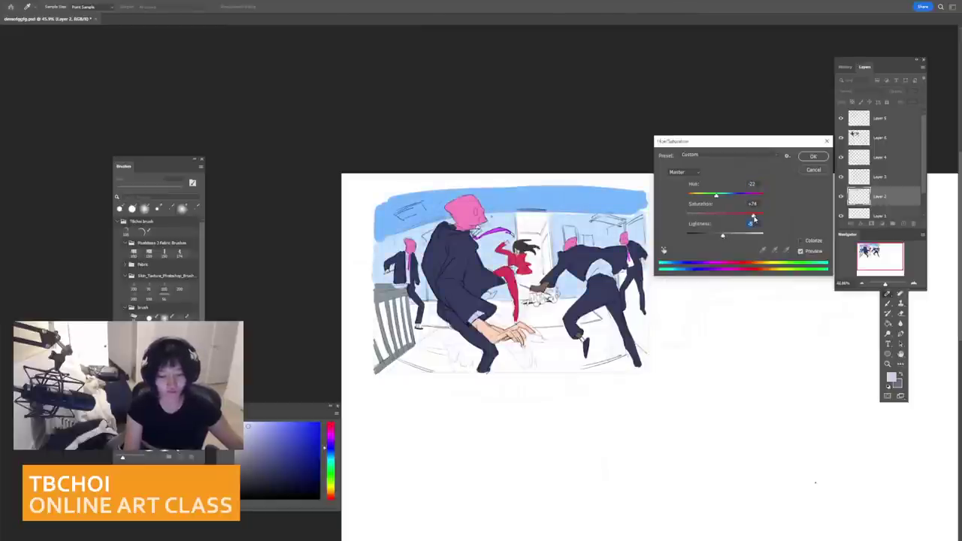
drag(726, 219, 698, 197)
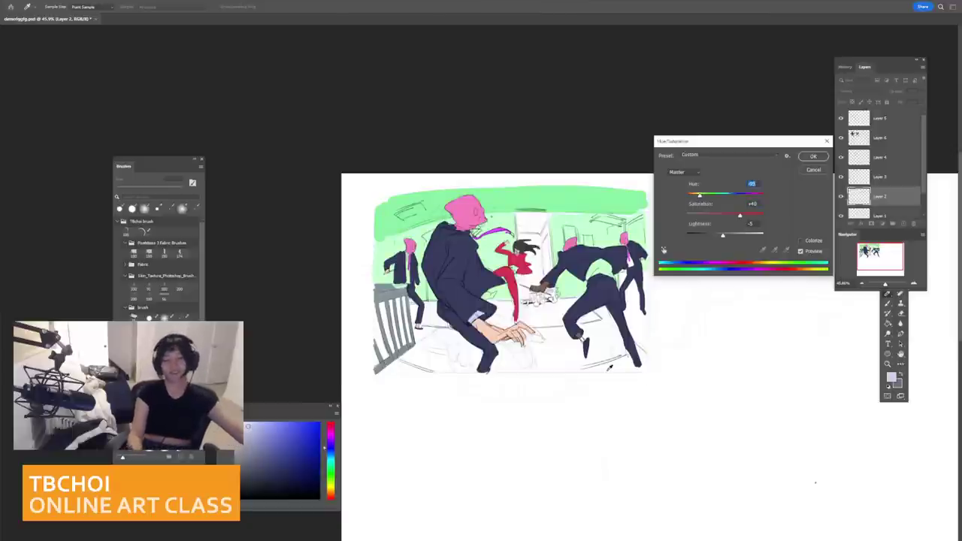
drag(700, 197, 701, 198)
click(814, 156)
key(ctrl+plus)
key(ctrl+plus)
key(ctrl+plus)
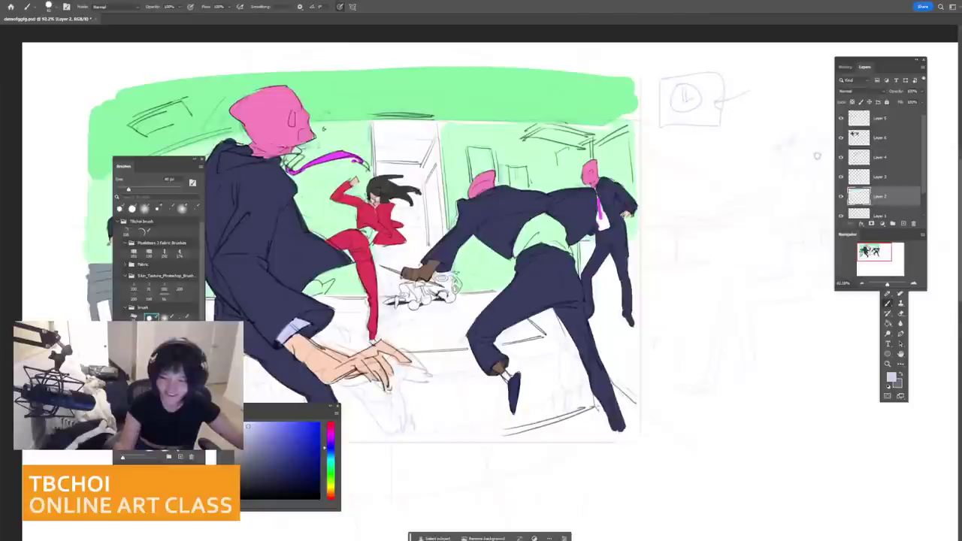
Step: Fill the exposed shirt on the lunging man's back with pale lavender on Layer 6
click(874, 137)
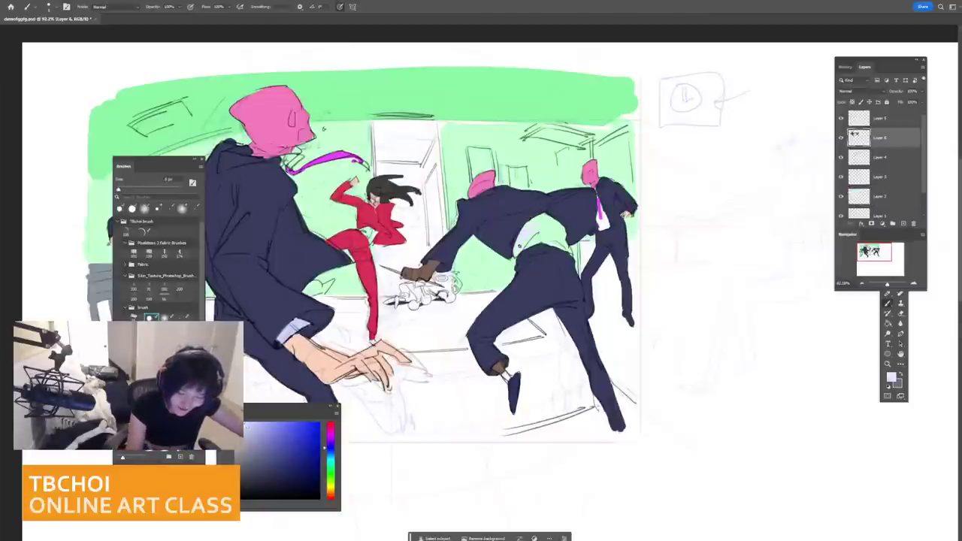
key(bracketright)
key(bracketright)
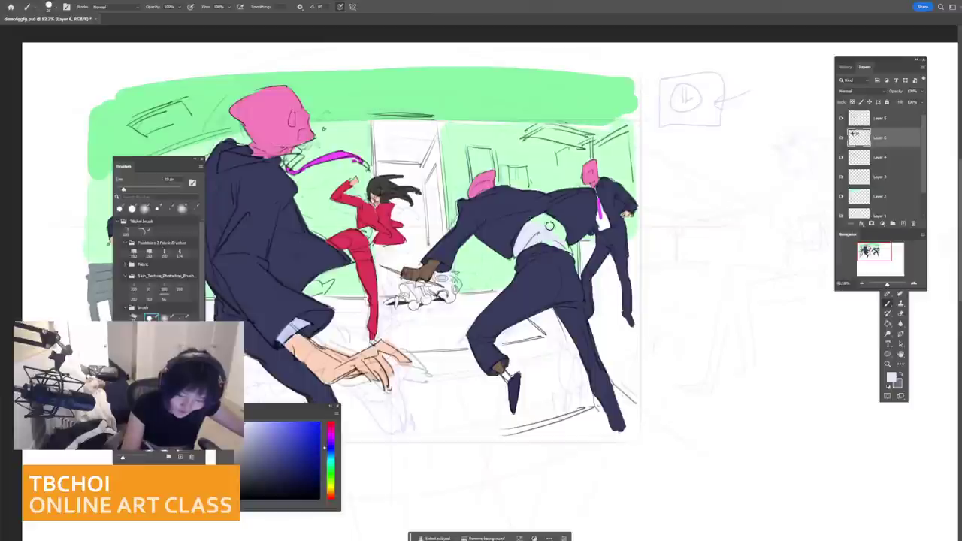
mouse_move(555, 230)
mouse_down()
mouse_move(562, 244)
mouse_move(540, 241)
mouse_up()
key(bracketleft)
key(bracketleft)
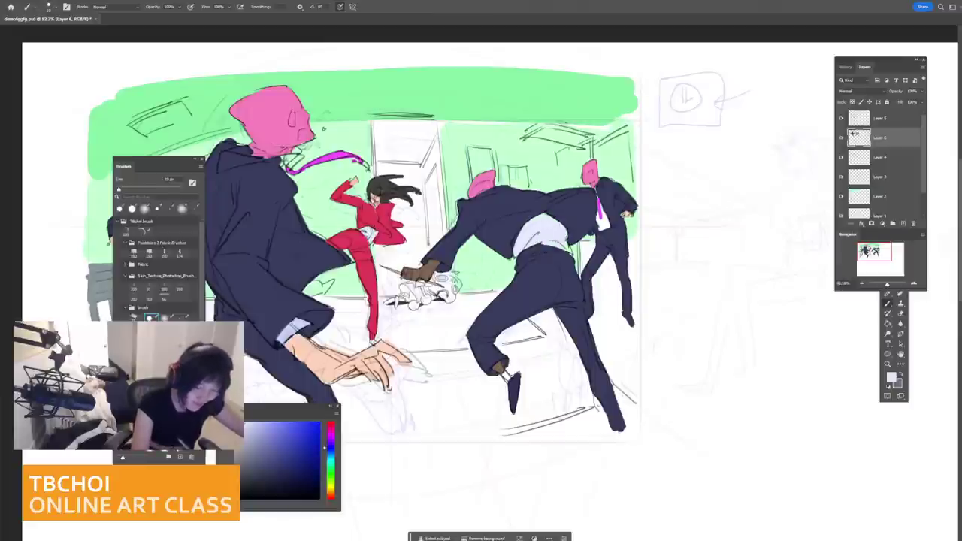
Step: Paint the upper part of the doorway behind the woman in the sampled ceiling green
scroll(520, 179, down, 5)
scroll(520, 179, up, 2)
key(bracketright)
key(bracketright)
key(bracketright)
key(bracketright)
alt+click(520, 199)
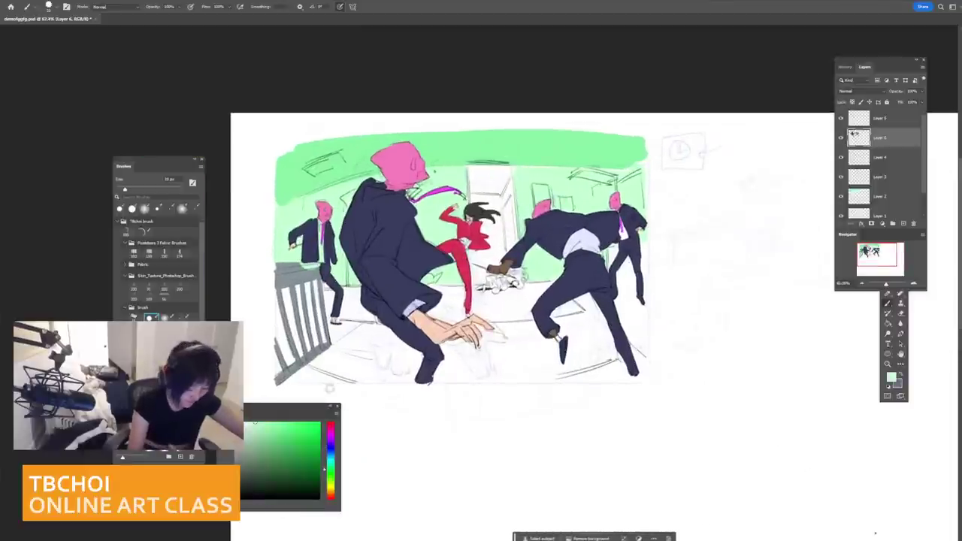
key(bracketright)
alt+click(283, 371)
key(bracketright)
alt+click(502, 160)
mouse_move(474, 182)
mouse_down()
mouse_move(471, 173)
mouse_move(489, 177)
mouse_move(487, 192)
mouse_move(508, 174)
mouse_up()
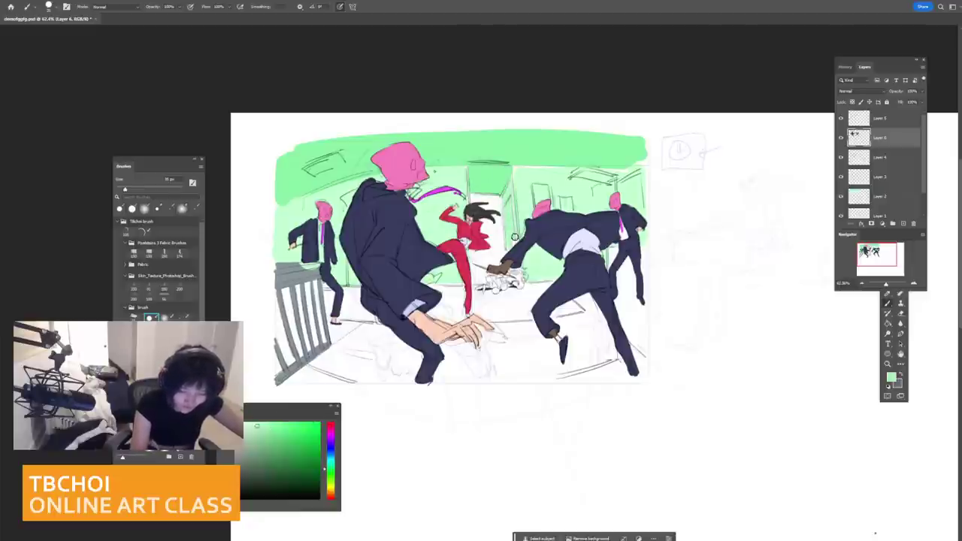
Step: Fill the doorway's side strip with light wall green and touch up the kicking woman's red jacket using sampled colours
alt+click(519, 184)
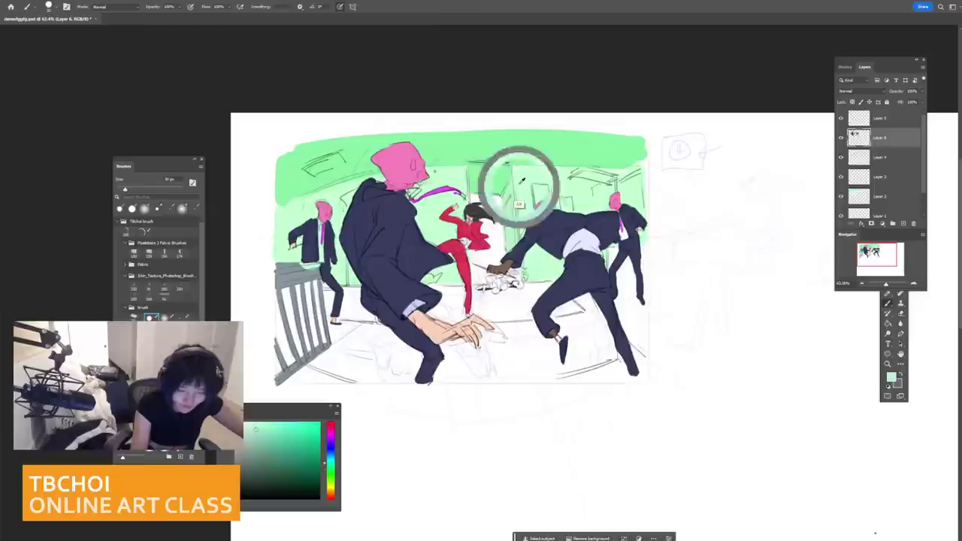
key([)
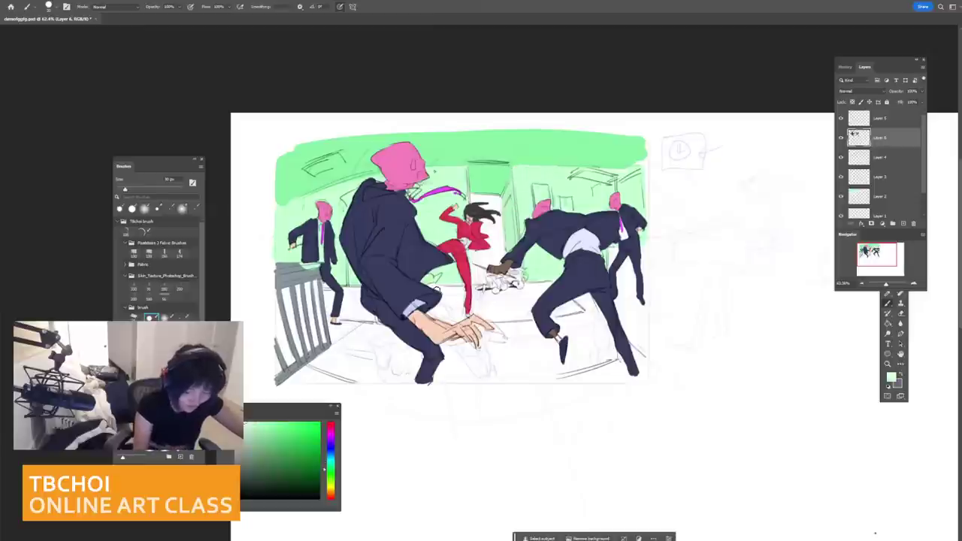
alt+click(476, 234)
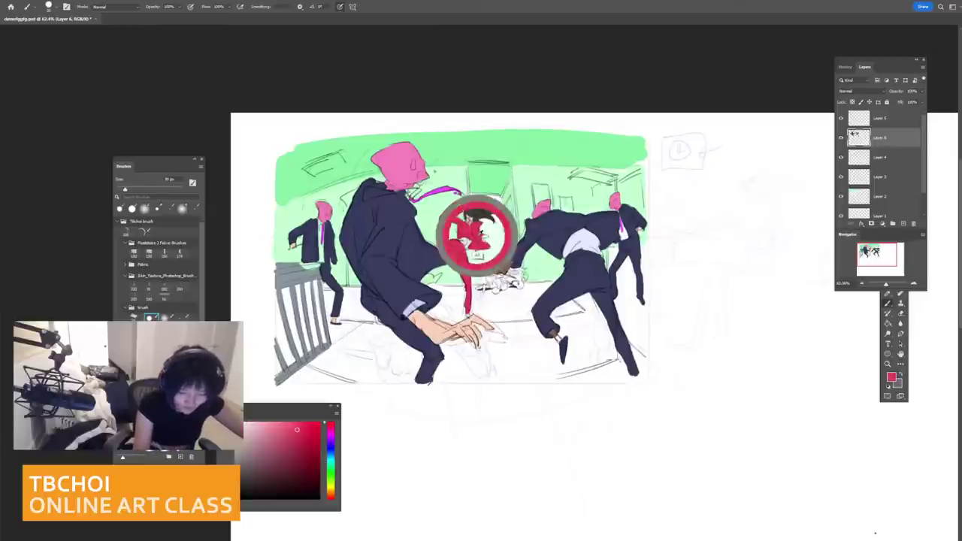
mouse_move(478, 232)
mouse_down()
mouse_move(487, 246)
mouse_move(499, 219)
mouse_up()
alt+click(494, 246)
key([)
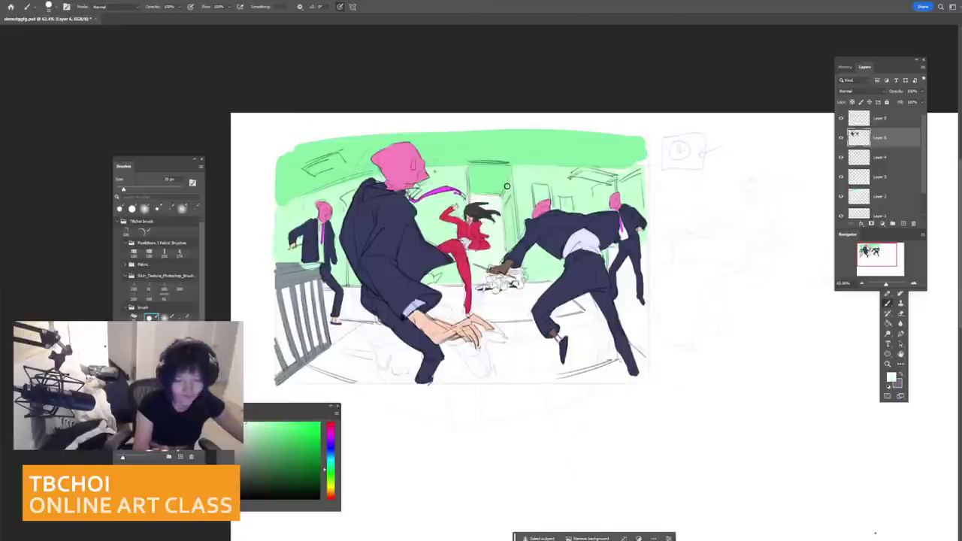
Step: Paint the entire floor, including behind the railing, in pale green on Layer 1 with a large brush
mouse_move(612, 263)
mouse_down()
mouse_move(562, 259)
mouse_move(582, 252)
mouse_up()
key(])
alt+click(541, 223)
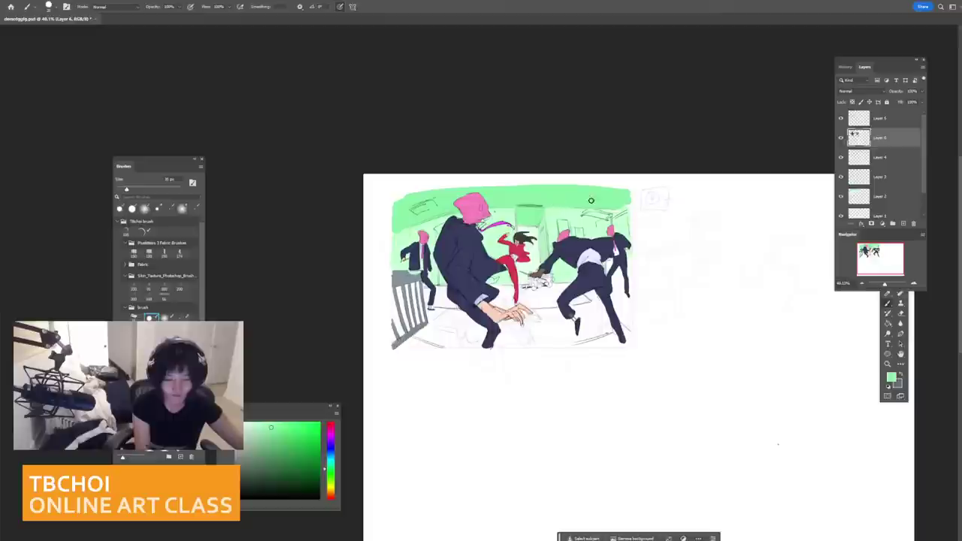
key(bracketright)
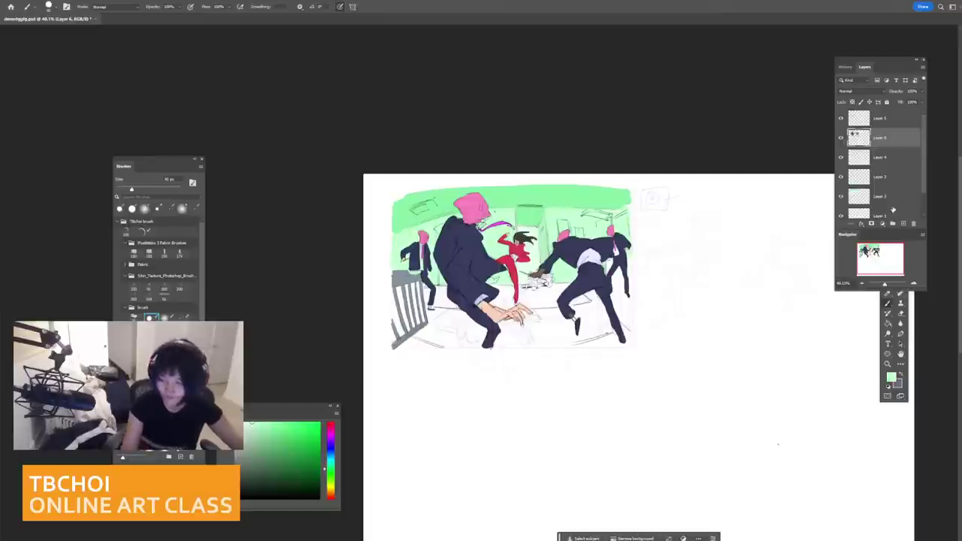
click(883, 214)
key(bracketright)
key(bracketright)
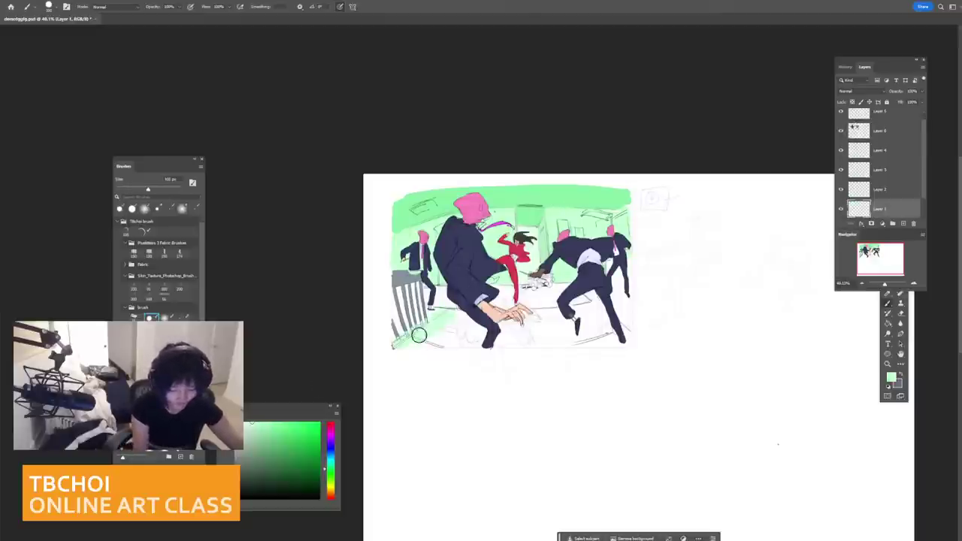
mouse_move(441, 331)
mouse_down()
mouse_move(400, 342)
mouse_move(400, 324)
mouse_move(431, 298)
mouse_move(403, 293)
mouse_up()
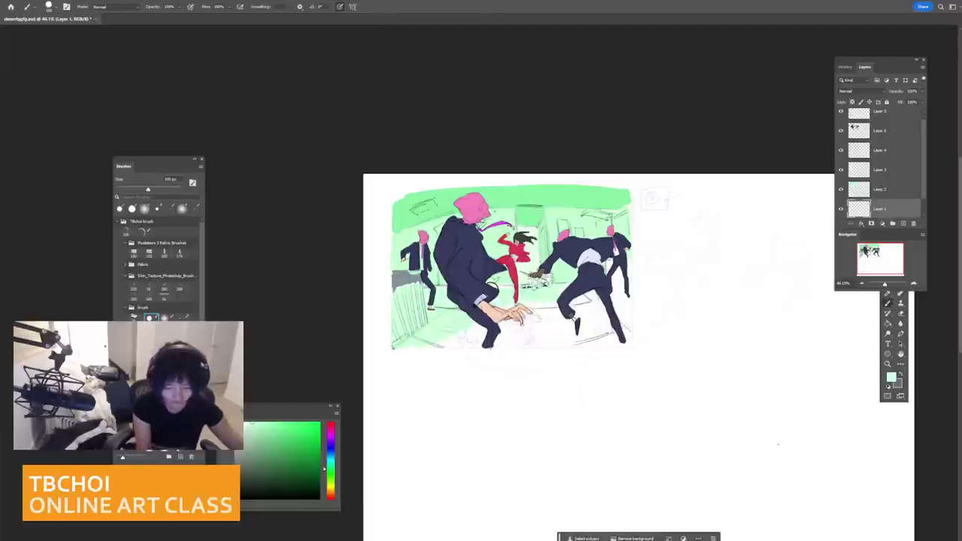
mouse_move(544, 308)
mouse_down()
mouse_move(475, 331)
mouse_move(562, 339)
mouse_move(555, 321)
mouse_move(601, 305)
mouse_move(613, 282)
mouse_move(628, 342)
mouse_move(586, 339)
mouse_up()
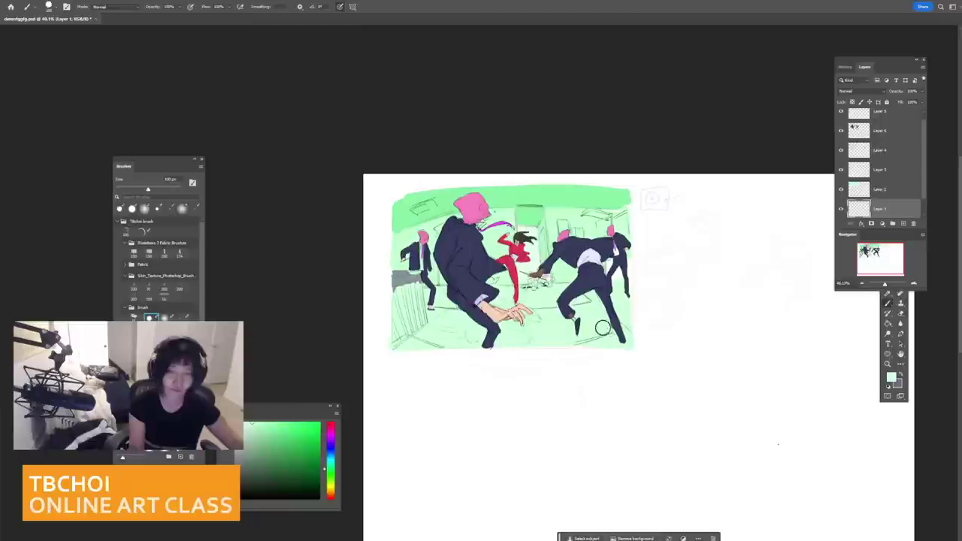
Step: Try painting the rug area behind the foreground man in pink with a smaller brush
scroll(579, 301, up, 2)
key([)
key([)
key([)
key([)
drag(332, 467, 333, 422)
click(262, 445)
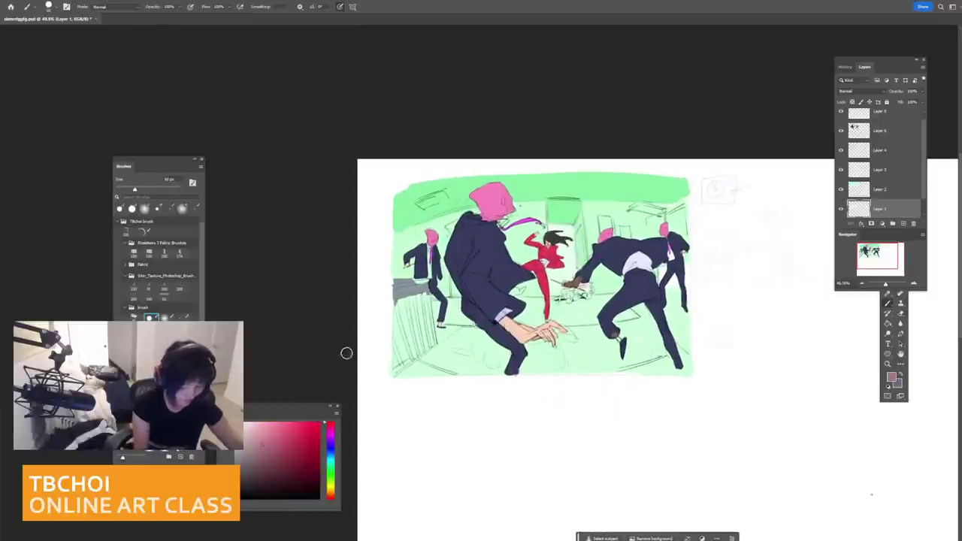
key(bracketleft)
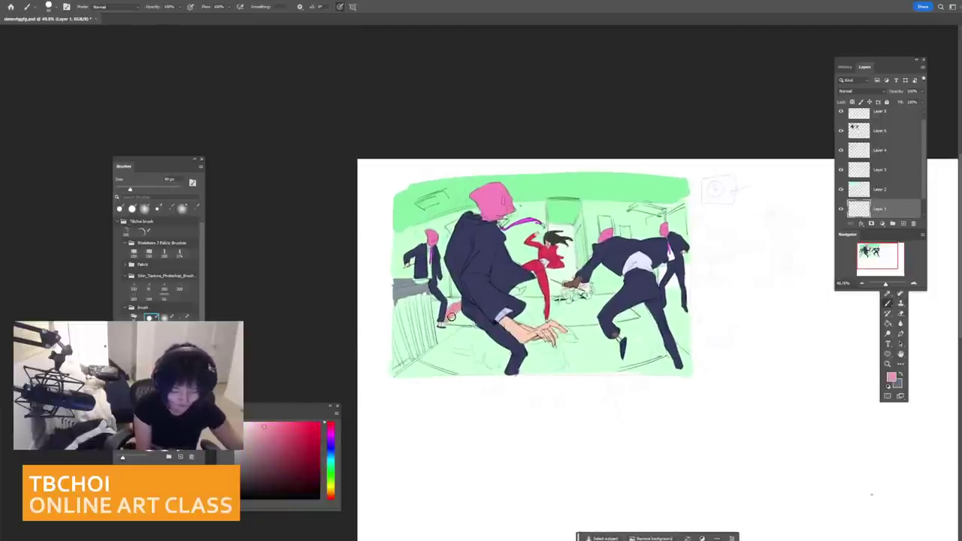
Step: Paint the wide rug across the floor beneath the kicking woman in blue-violet
click(329, 453)
drag(325, 454, 332, 449)
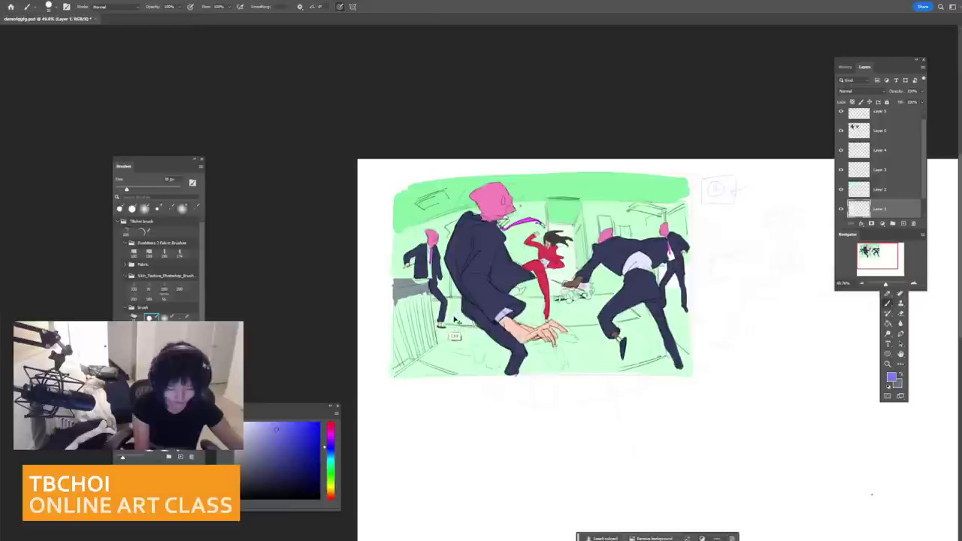
mouse_move(445, 322)
mouse_down()
mouse_move(565, 321)
mouse_move(549, 313)
mouse_move(601, 302)
mouse_move(573, 317)
mouse_move(620, 316)
mouse_move(605, 300)
mouse_move(631, 313)
mouse_move(613, 317)
mouse_up()
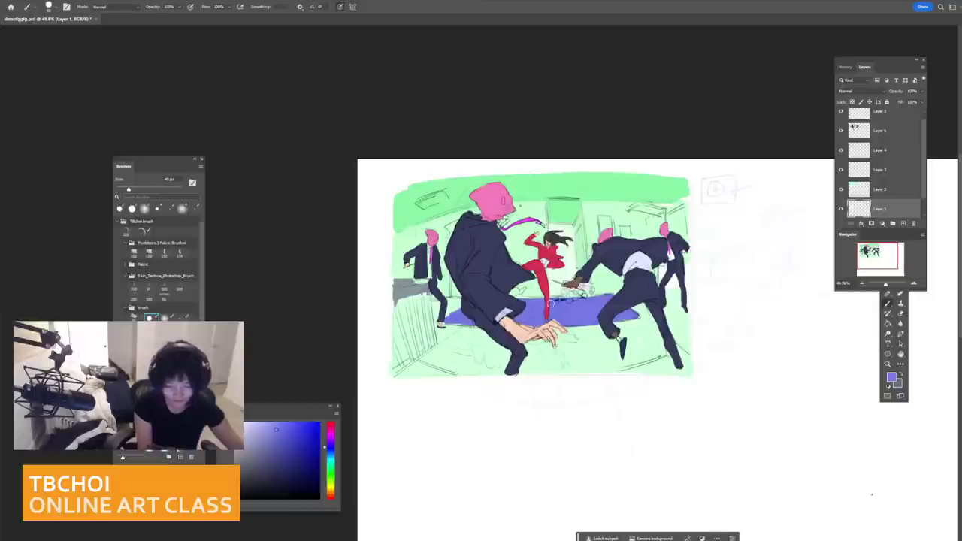
Step: Fill the foreground man's uncoloured shape behind his sleeve with the sampled suit navy on Layer 6
click(883, 136)
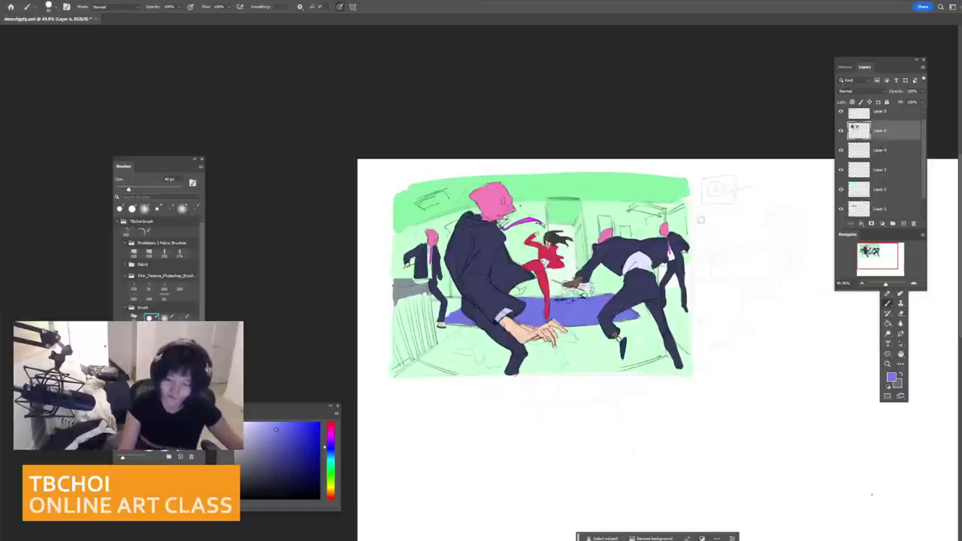
alt+click(505, 307)
drag(513, 294, 519, 291)
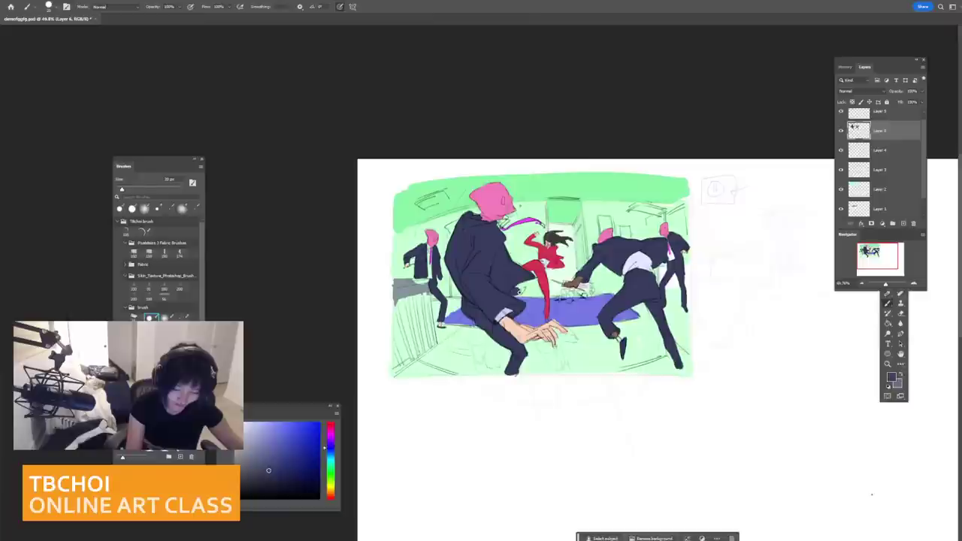
Step: Paint the fallen figure's head on the rug in skin tone and sample the woman's dark hair colour
scroll(643, 297, down, 5)
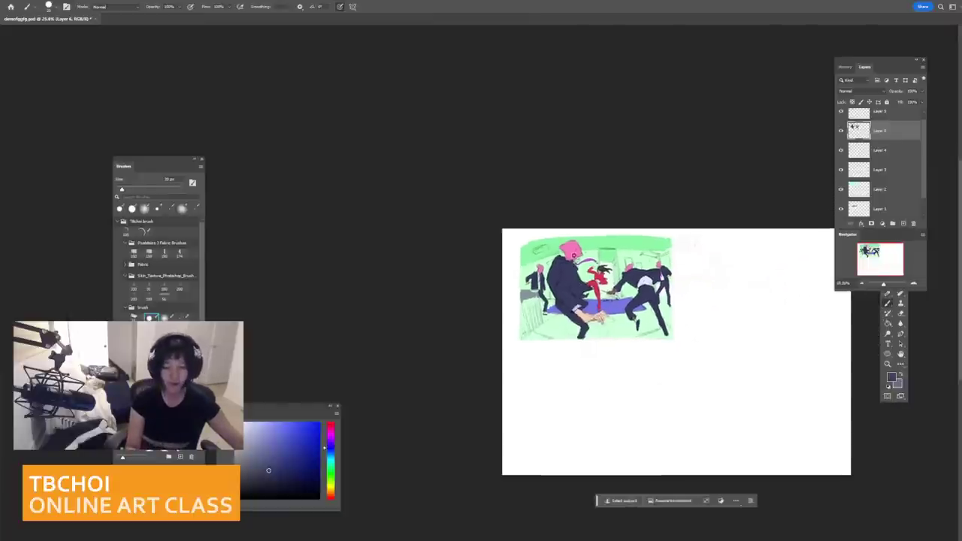
scroll(635, 282, up, 9)
scroll(635, 301, down, 3)
scroll(563, 361, up, 2)
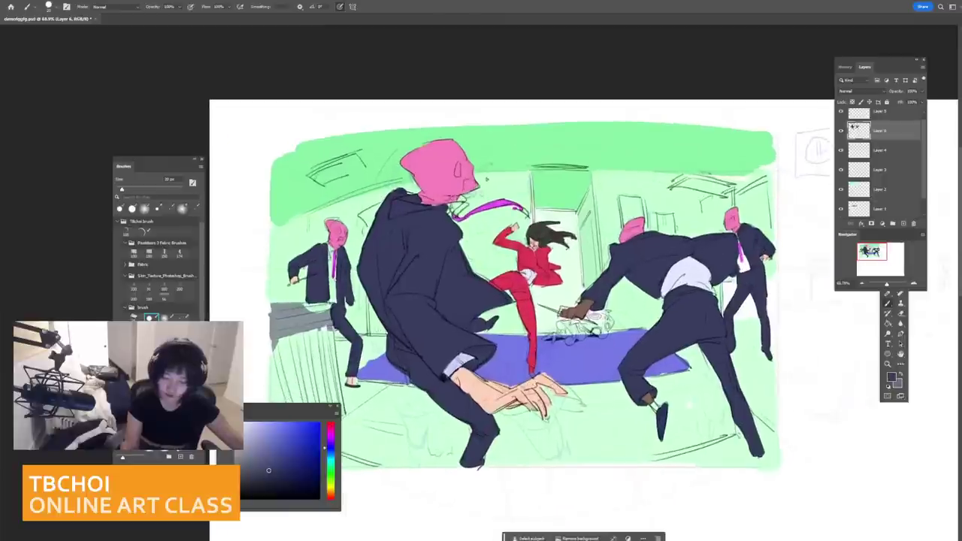
scroll(623, 307, up, 2)
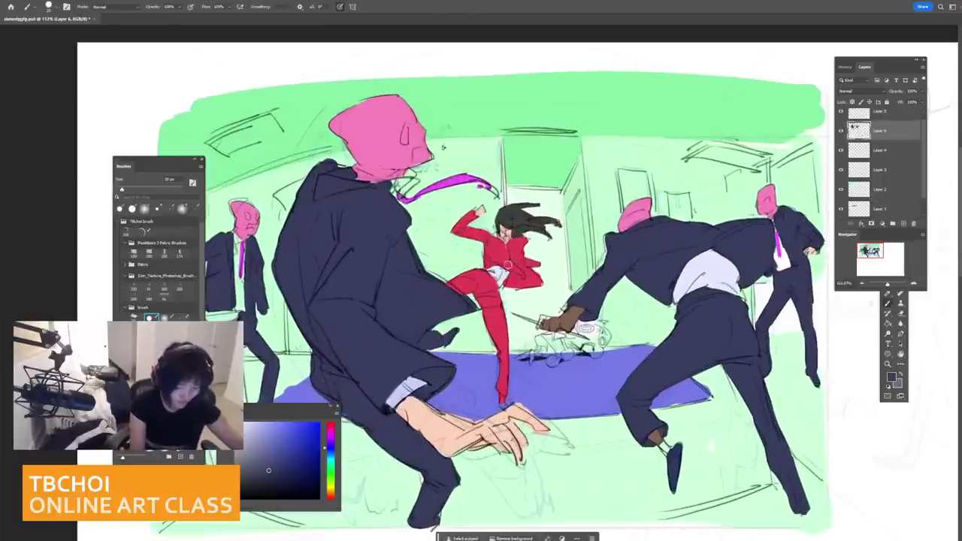
key([)
mouse_move(572, 339)
mouse_down()
mouse_move(594, 351)
mouse_move(594, 338)
mouse_move(601, 354)
mouse_up()
mouse_move(564, 319)
mouse_down()
mouse_move(584, 337)
mouse_move(600, 322)
mouse_up()
alt+click(524, 224)
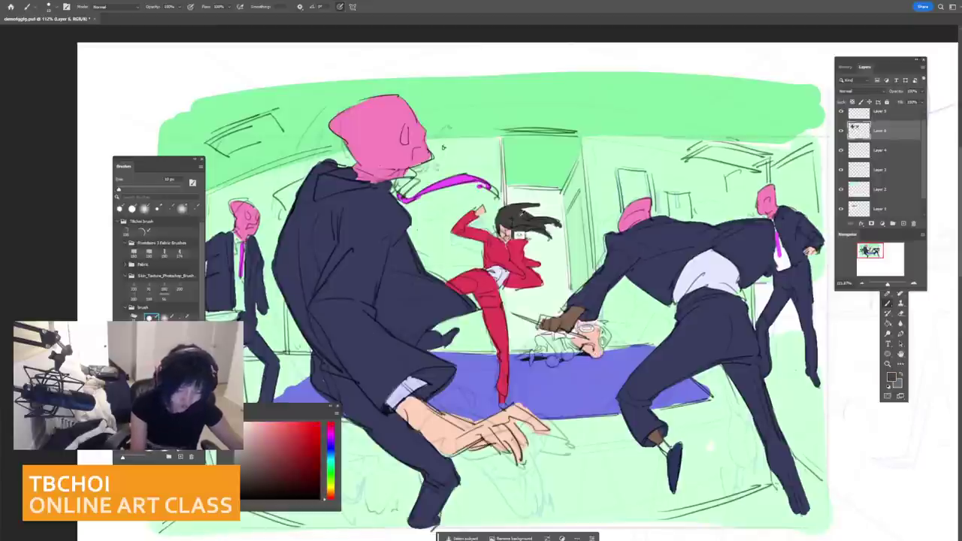
Step: Paint the hair of the small fallen figure under the gloved hand in dark gray with a small brush
key(bracketleft)
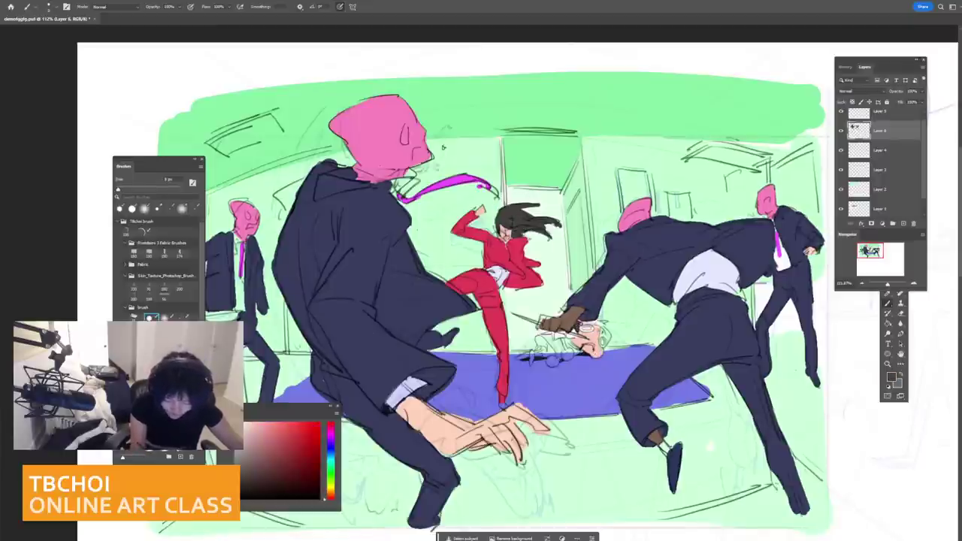
mouse_move(580, 325)
mouse_down()
mouse_move(601, 323)
mouse_move(610, 338)
mouse_up()
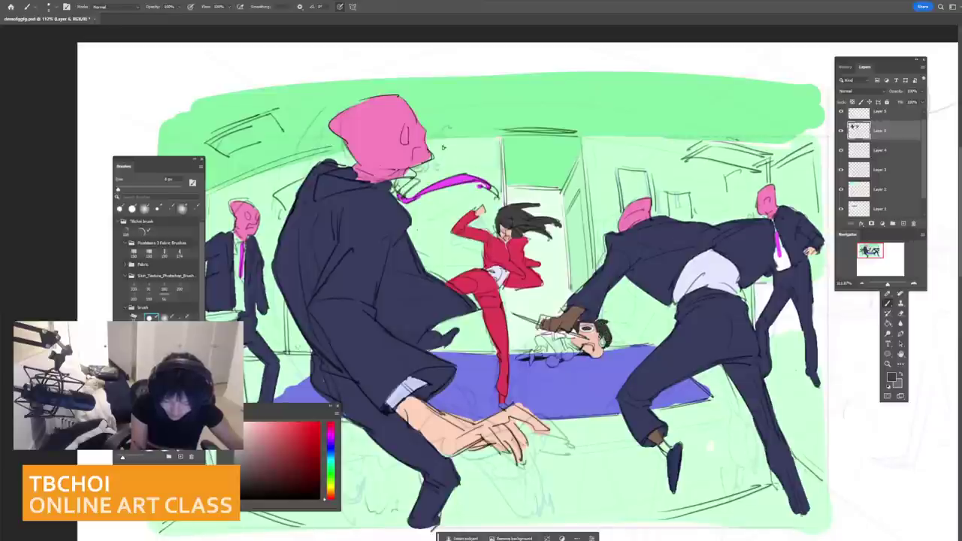
alt+click(588, 327)
drag(603, 336, 604, 345)
alt+click(604, 331)
key(bracketleft)
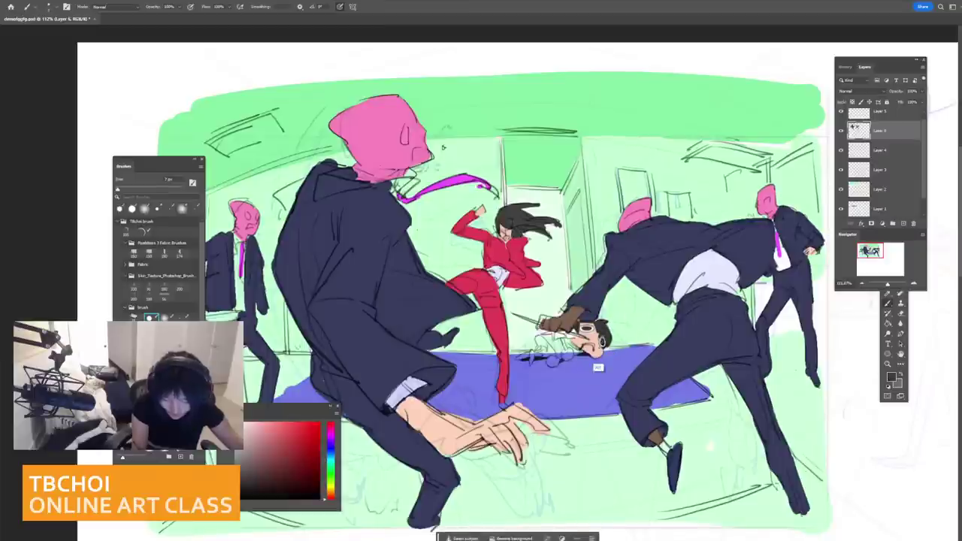
Step: Paint the small fallen figure's shirt bright yellow
alt+click(594, 353)
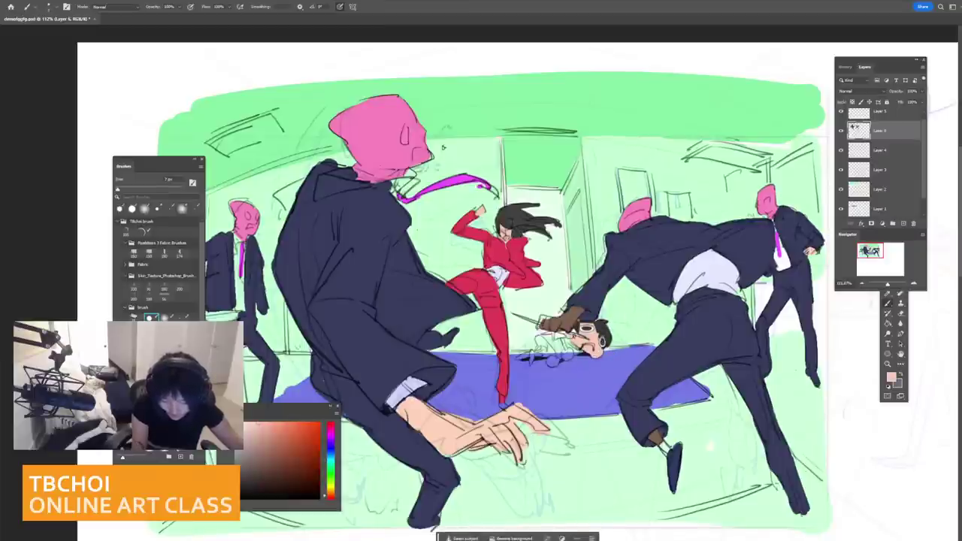
click(331, 488)
click(290, 423)
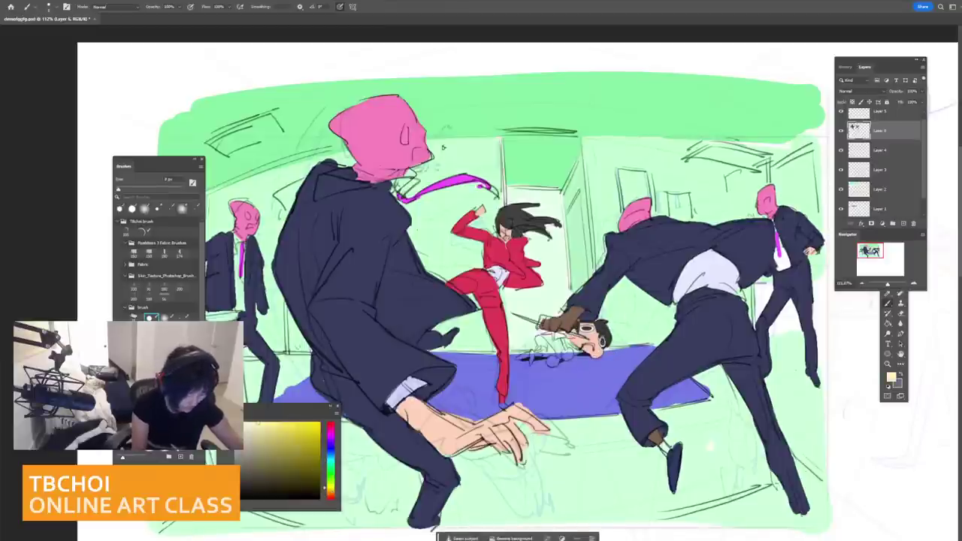
key(bracketright)
drag(555, 336, 558, 337)
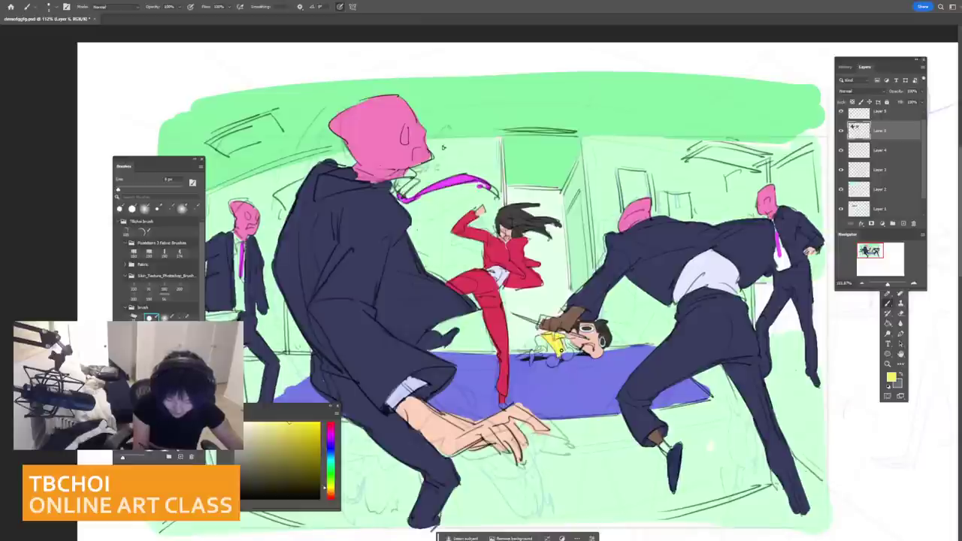
mouse_move(562, 351)
mouse_down()
mouse_move(568, 339)
mouse_move(540, 324)
mouse_up()
Step: Touch up the brown glove and yellow shirt, and paint the small figure's hands in the face's skin tone
alt+click(561, 321)
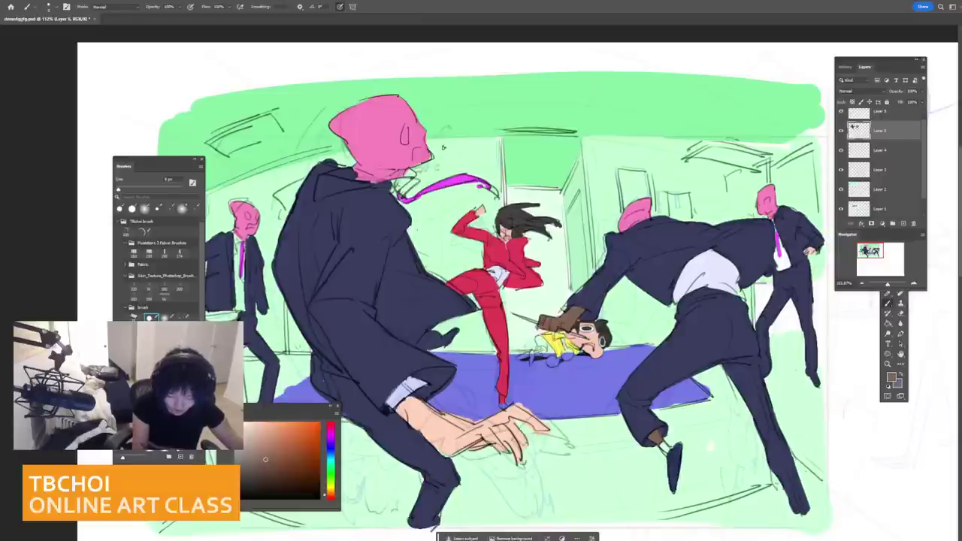
alt+click(560, 343)
mouse_move(576, 350)
mouse_down()
mouse_move(583, 359)
mouse_move(570, 353)
mouse_move(556, 362)
mouse_up()
alt+click(590, 348)
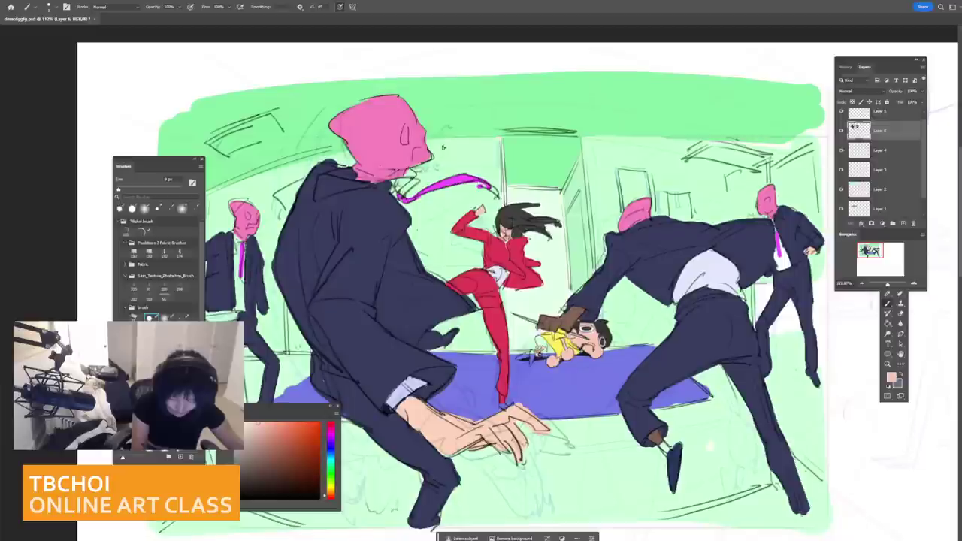
Step: Paint the small figure's trousers blue and the feet in the shirt's yellow
drag(331, 463, 331, 450)
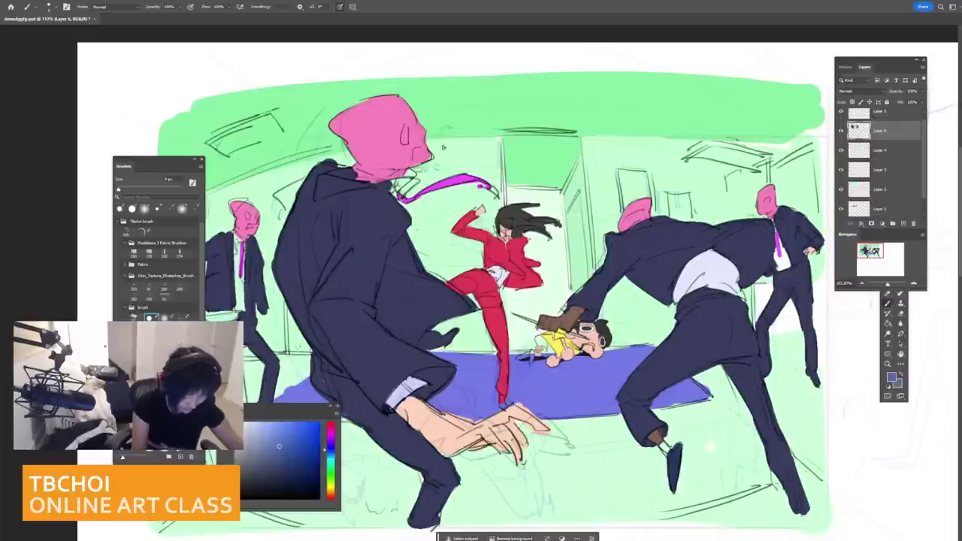
drag(538, 337, 554, 358)
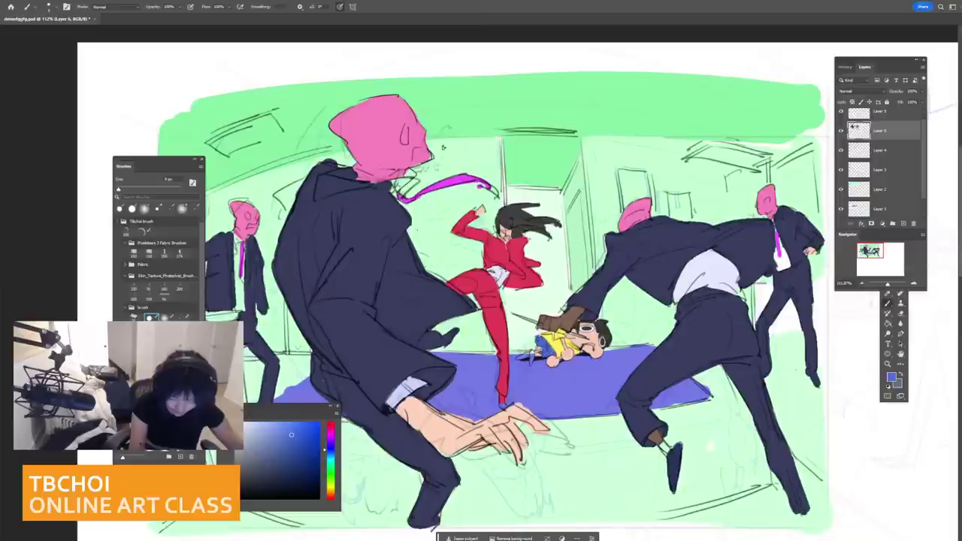
alt+click(547, 344)
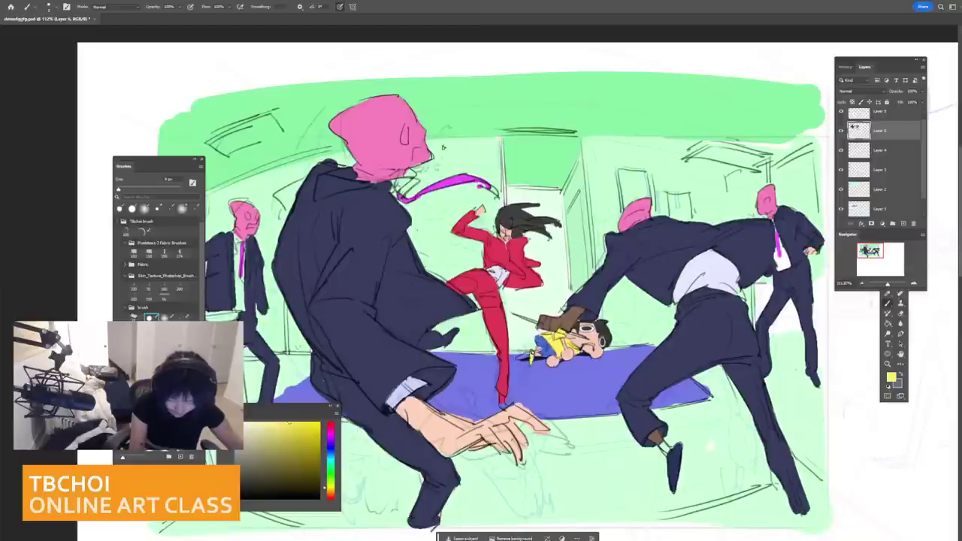
drag(530, 353, 518, 359)
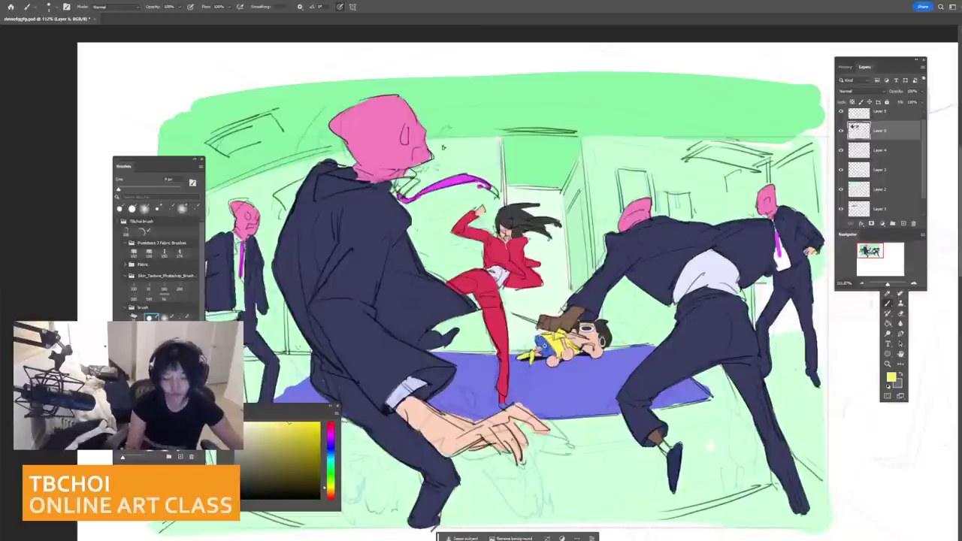
drag(702, 376, 590, 381)
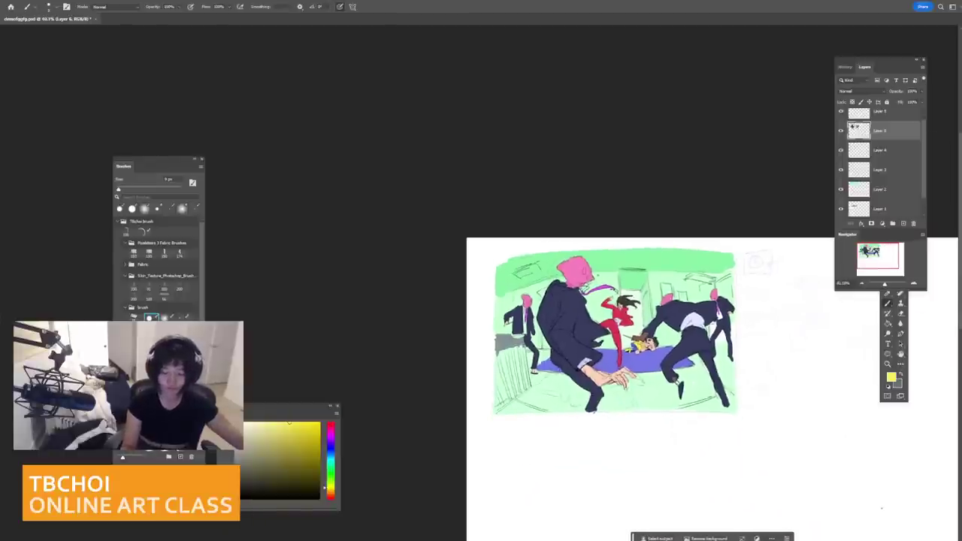
Step: Try filling the rug on Layer 1 with bright purple using the Paint Bucket
scroll(742, 386, up, 2)
click(849, 190)
scroll(650, 300, down, 2)
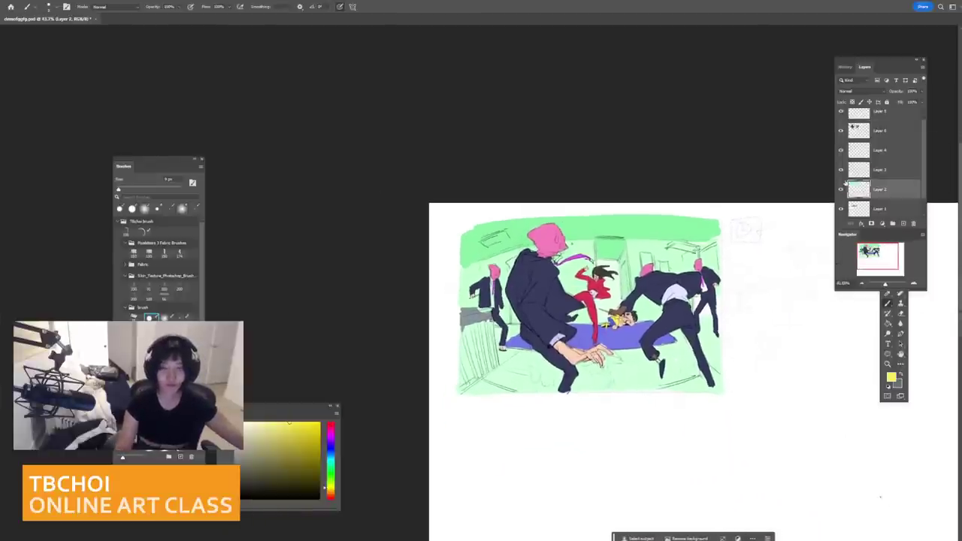
scroll(650, 301, up, 4)
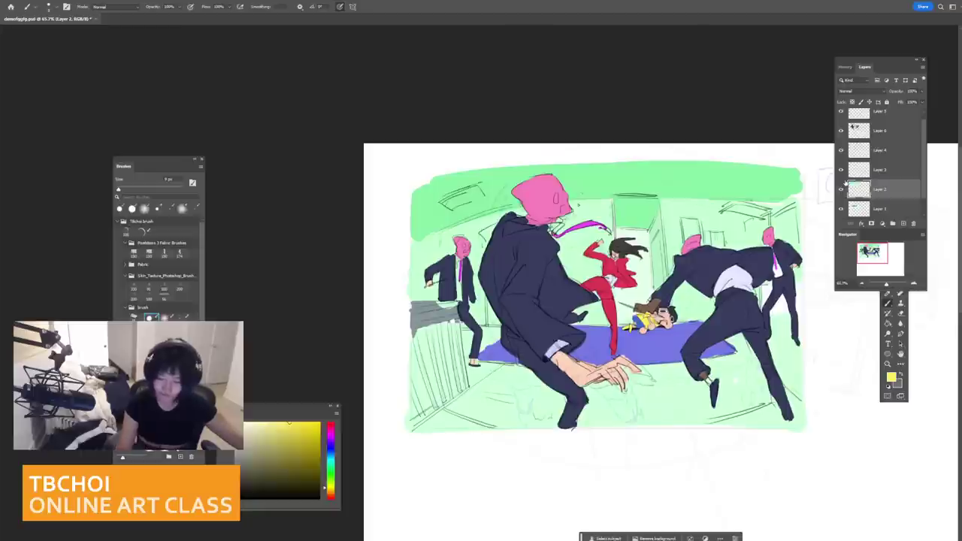
click(849, 208)
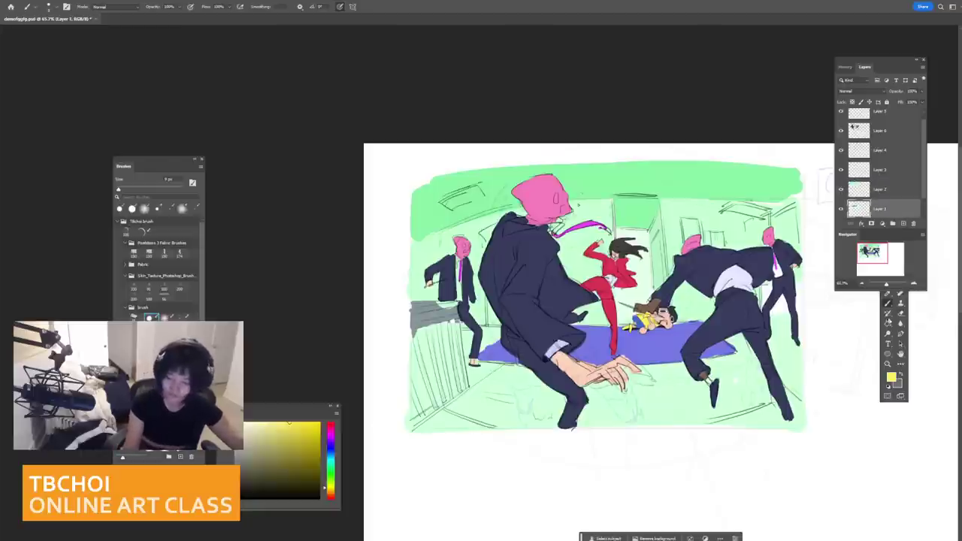
key(g)
drag(330, 449, 329, 435)
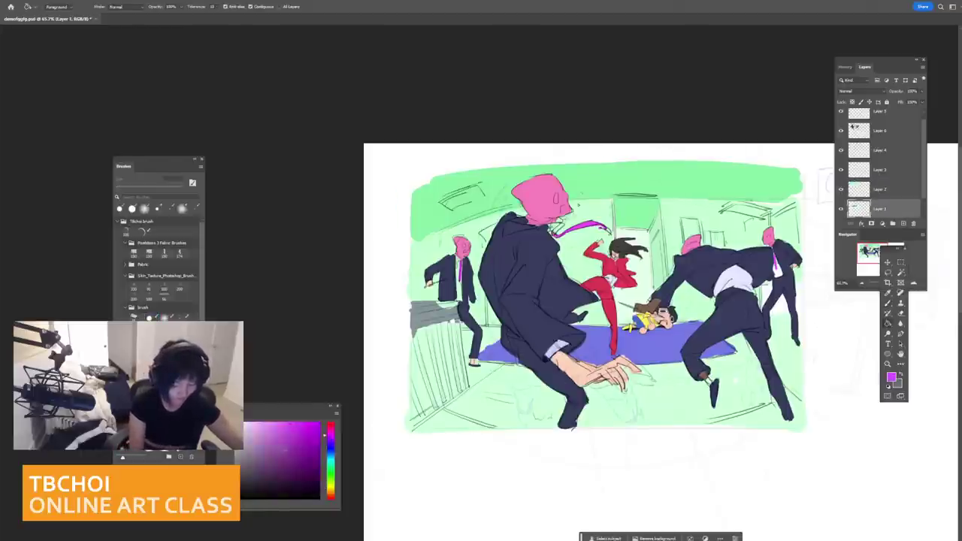
click(595, 344)
drag(667, 339, 624, 339)
drag(757, 332, 661, 350)
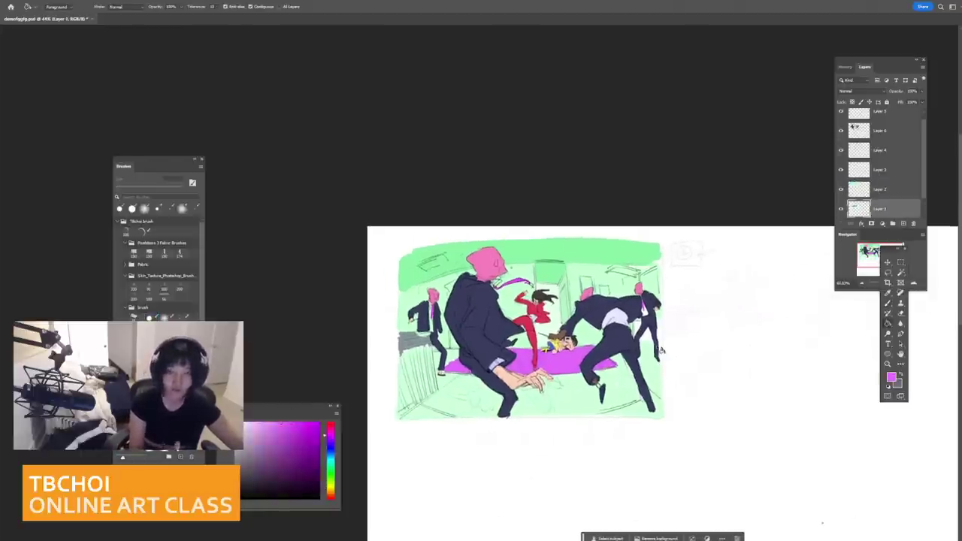
key(ctrl+z)
Step: Try light lilac and green fills on the rug
click(572, 362)
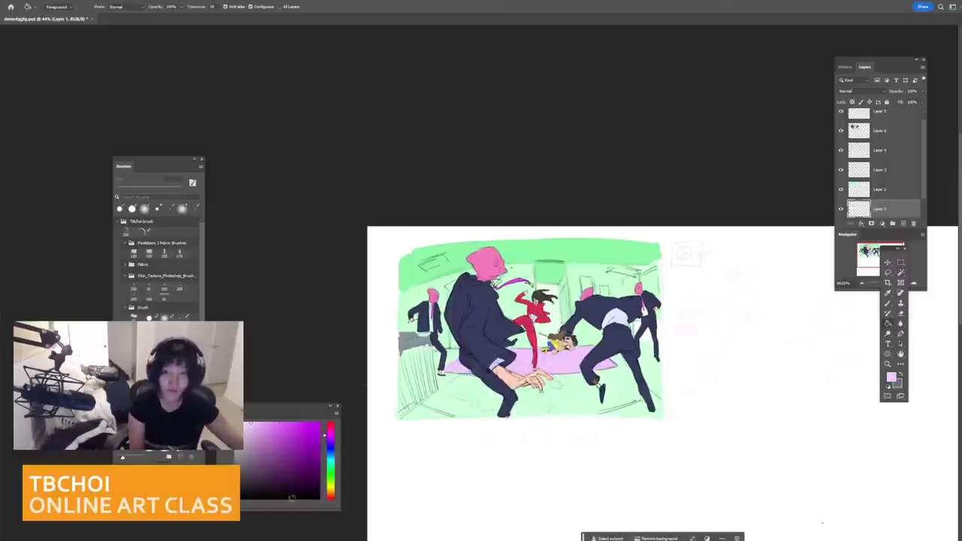
key(ctrl+z)
click(332, 474)
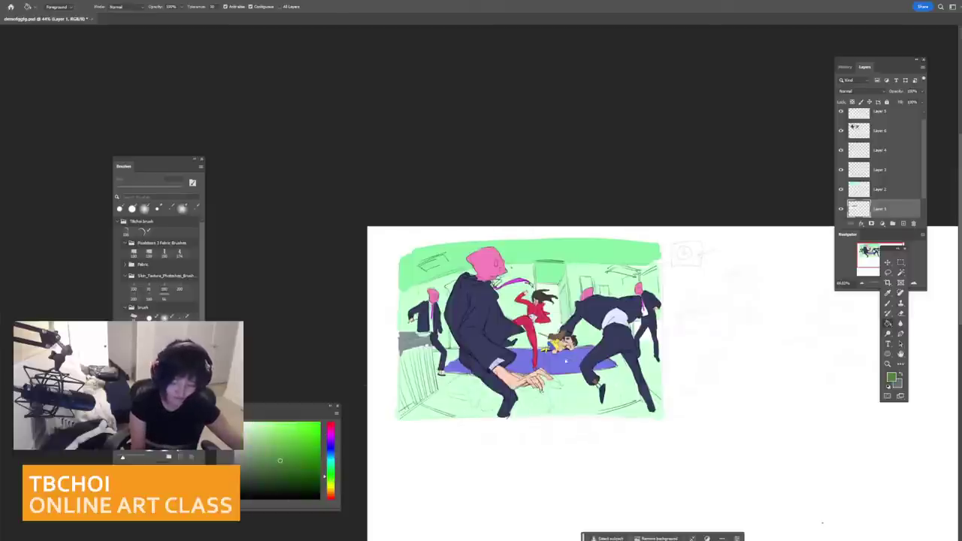
click(565, 361)
key(ctrl+z)
Step: Try a medium teal and a brighter turquoise fill on the rug
click(331, 461)
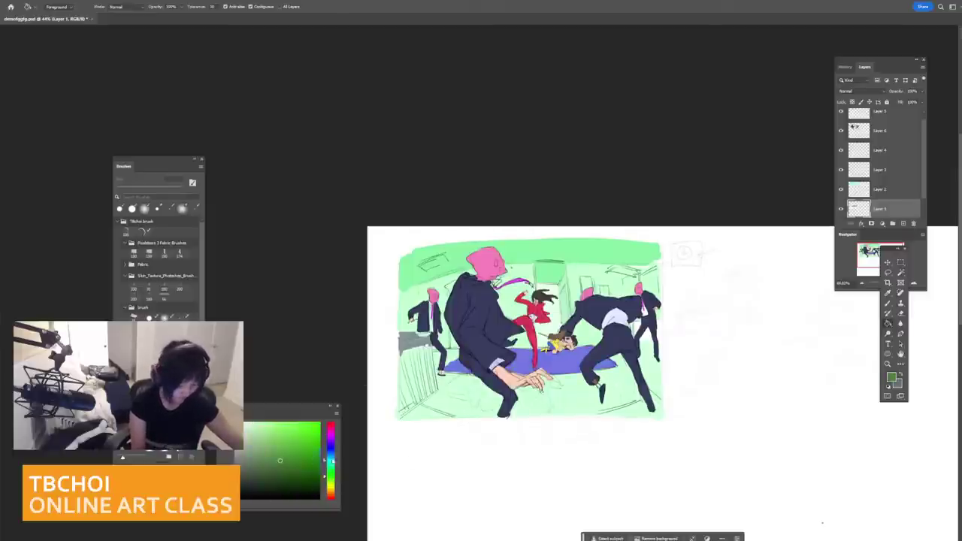
click(496, 372)
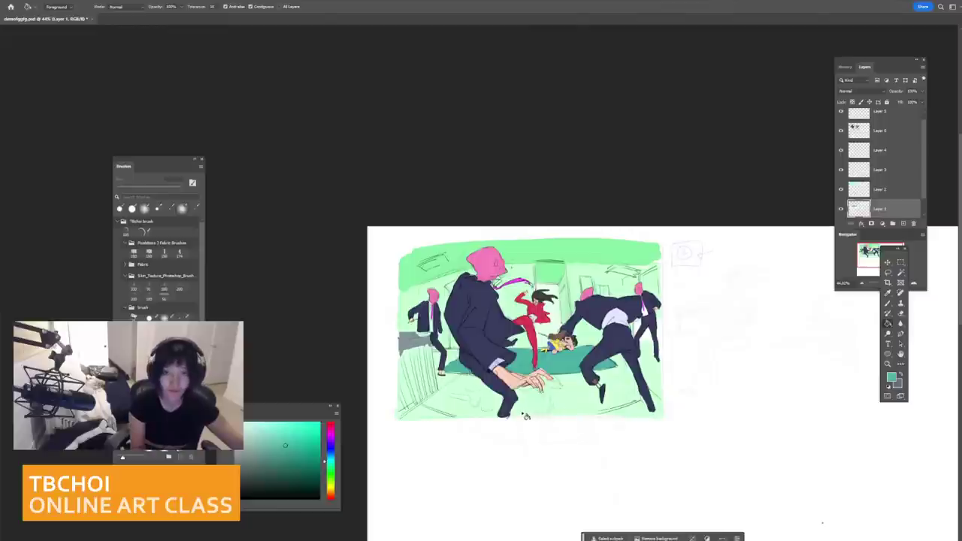
key(ctrl+z)
click(287, 425)
click(492, 368)
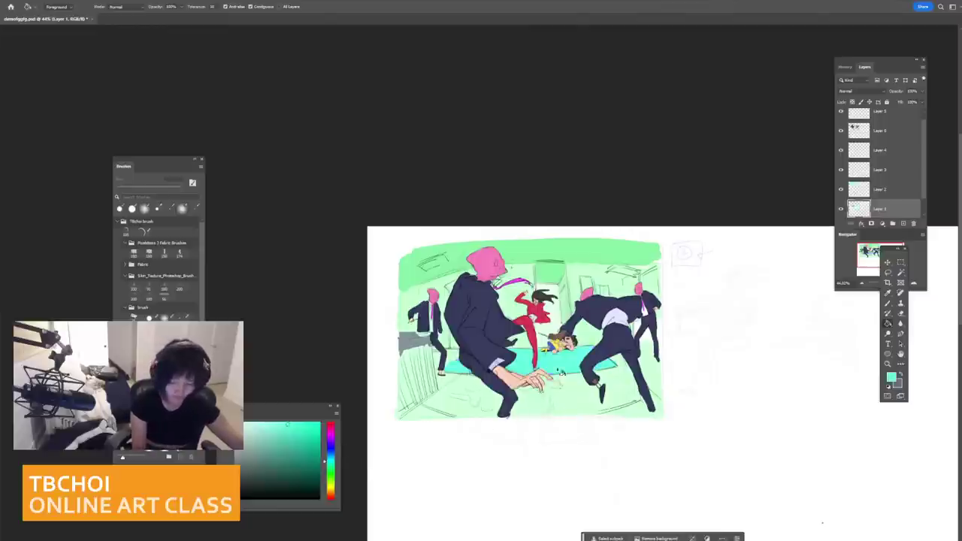
key(ctrl+z)
scroll(488, 409, up, 1)
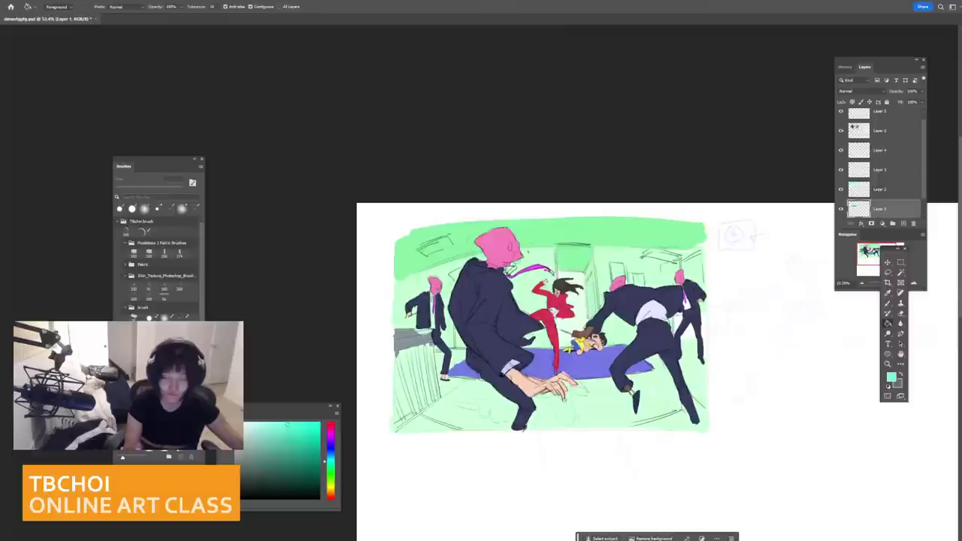
Step: Try shifting the hue of the green room background on Layer 2 with Hue/Saturation
click(867, 189)
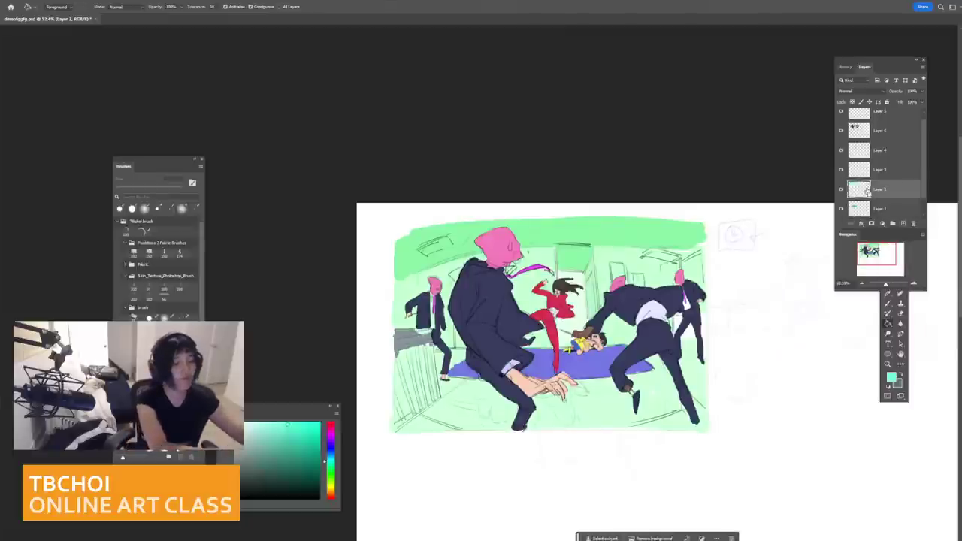
key(ctrl+u)
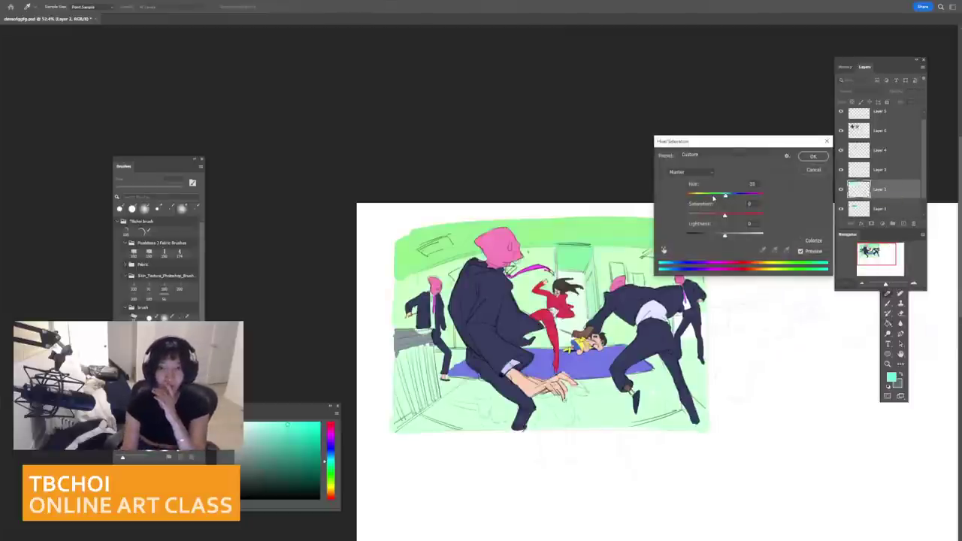
mouse_move(726, 196)
mouse_down()
mouse_move(687, 207)
mouse_move(747, 205)
mouse_move(727, 209)
mouse_up()
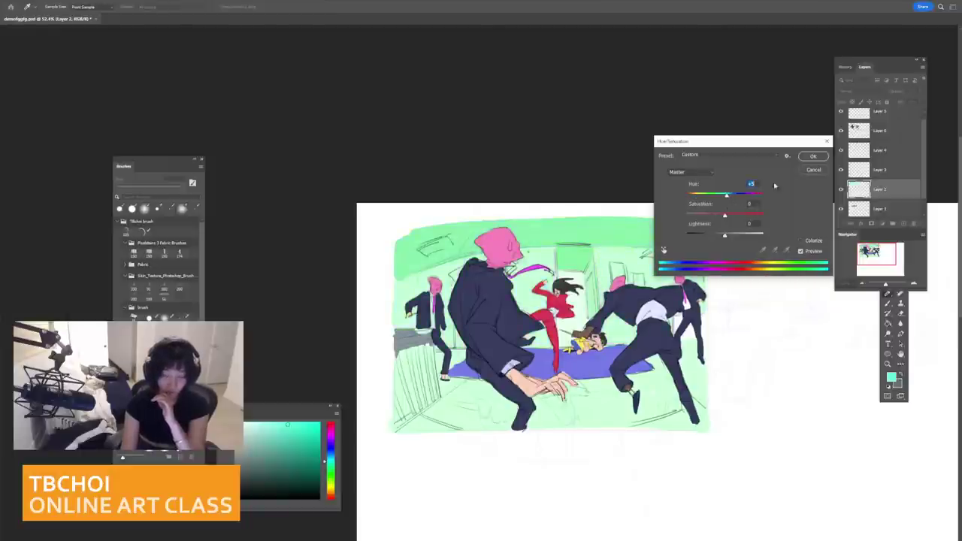
click(813, 171)
key(g)
scroll(813, 172, down, 3)
scroll(812, 172, up, 3)
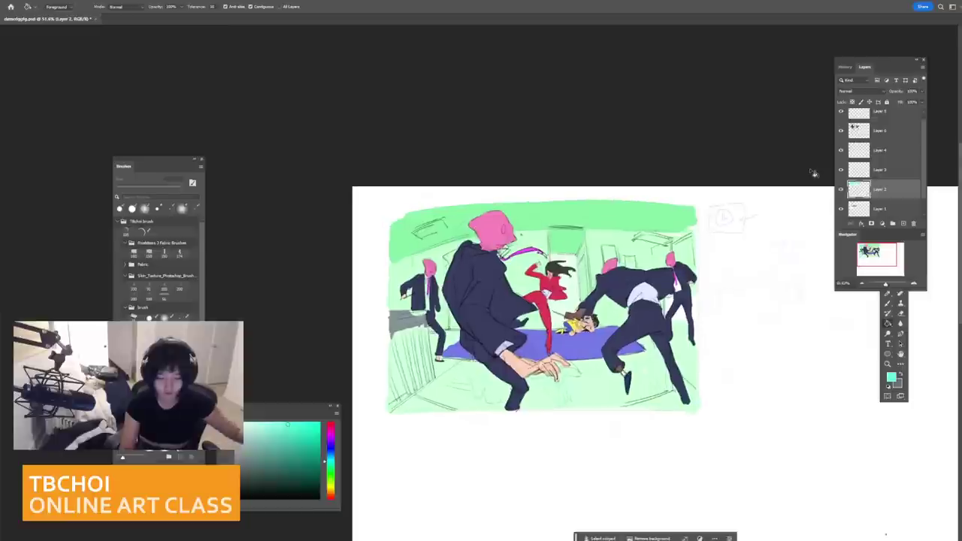
scroll(812, 172, up, 3)
scroll(812, 172, down, 2)
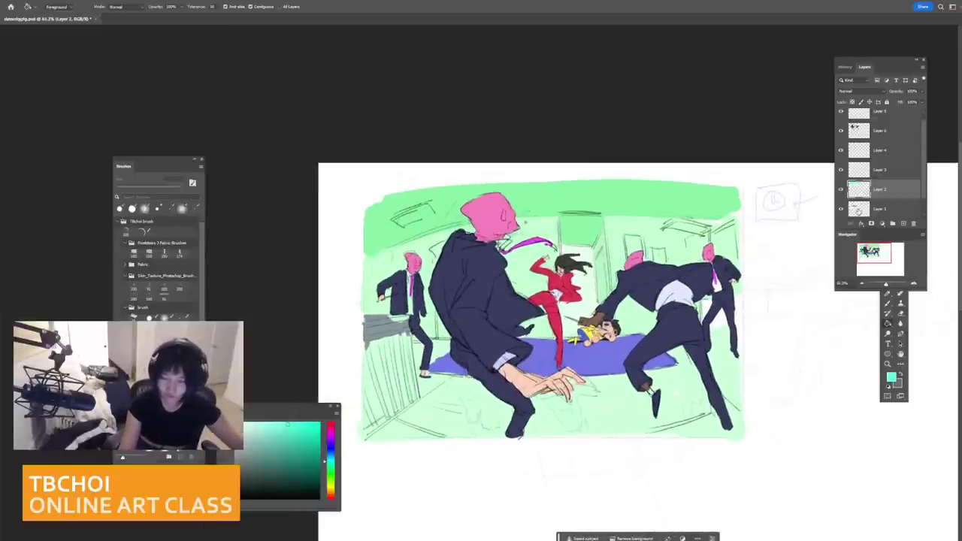
Step: Identify the rug's layer by toggling Layer 1's visibility, and try filling the rug with a very pale blue
click(858, 209)
click(841, 210)
click(841, 210)
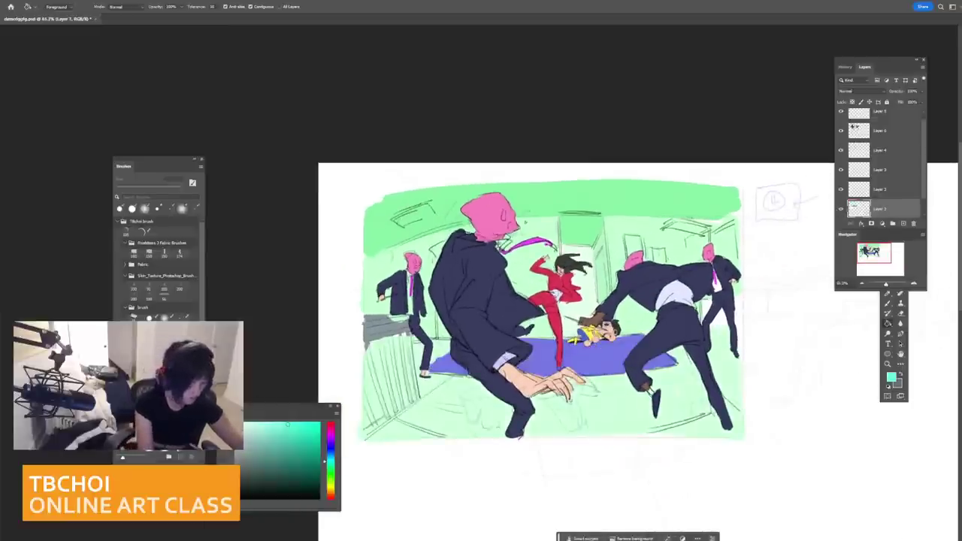
click(888, 323)
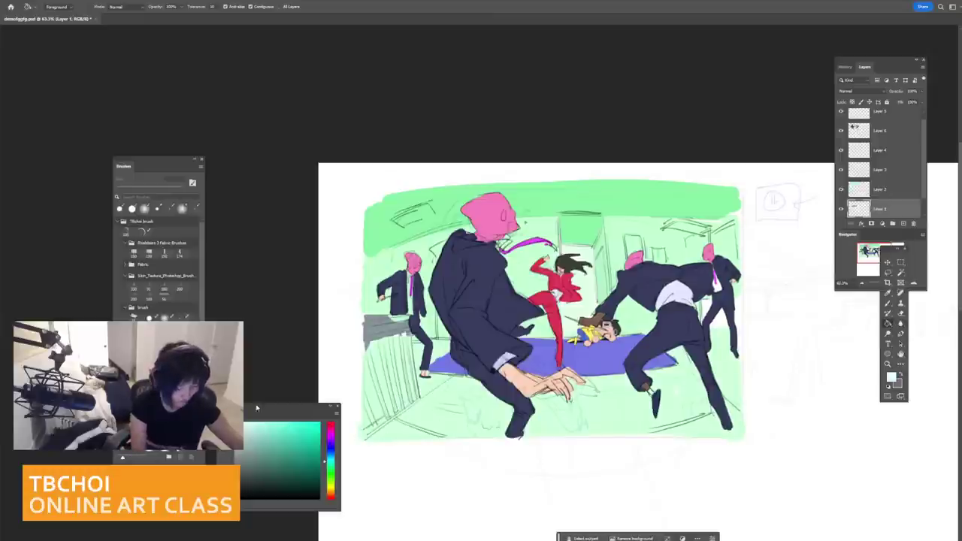
click(597, 364)
scroll(654, 316, down, 2)
scroll(654, 316, up, 1)
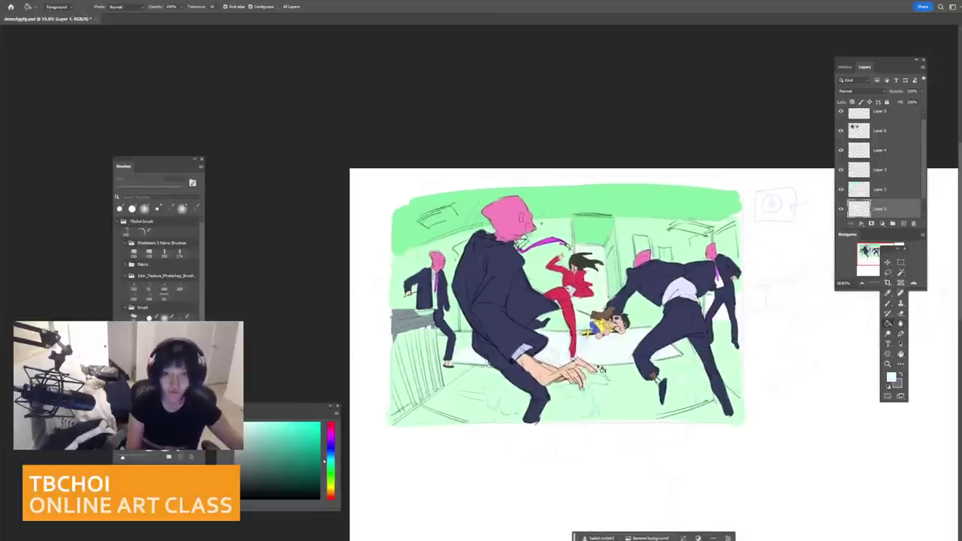
key(ctrl+z)
Step: Try a saturated blue and a lighter periwinkle blue fill on the rug
click(331, 453)
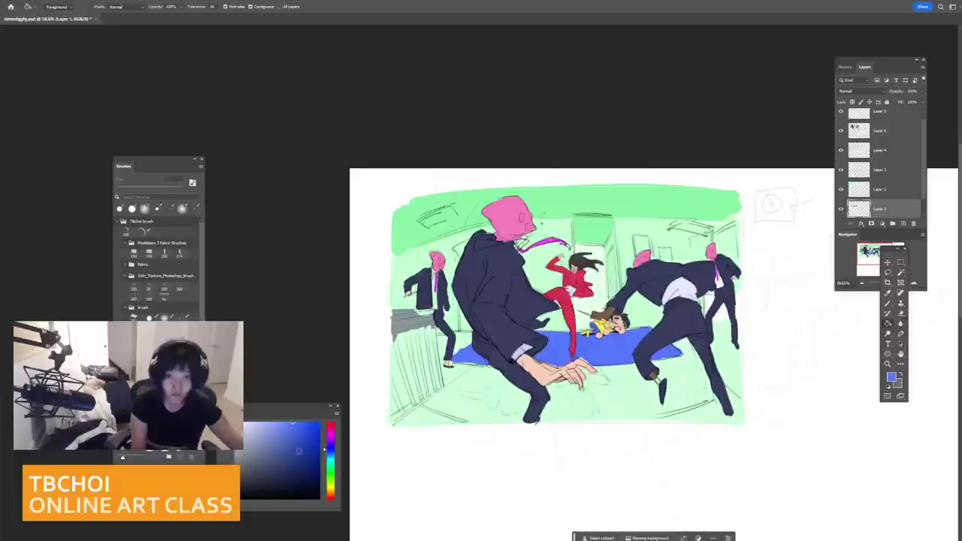
click(271, 423)
click(639, 358)
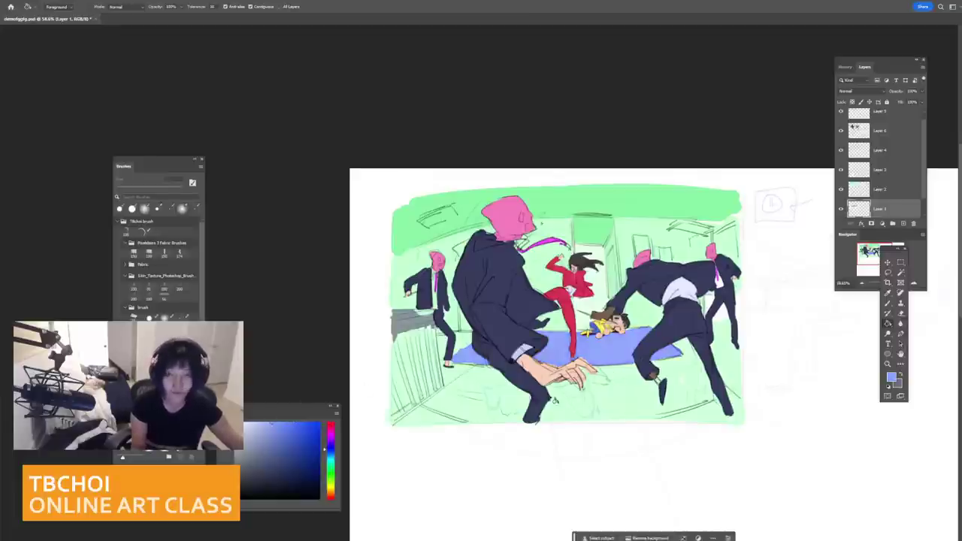
Step: Fill the rug on Layer 1 with bright yellow
drag(331, 480, 330, 484)
click(600, 364)
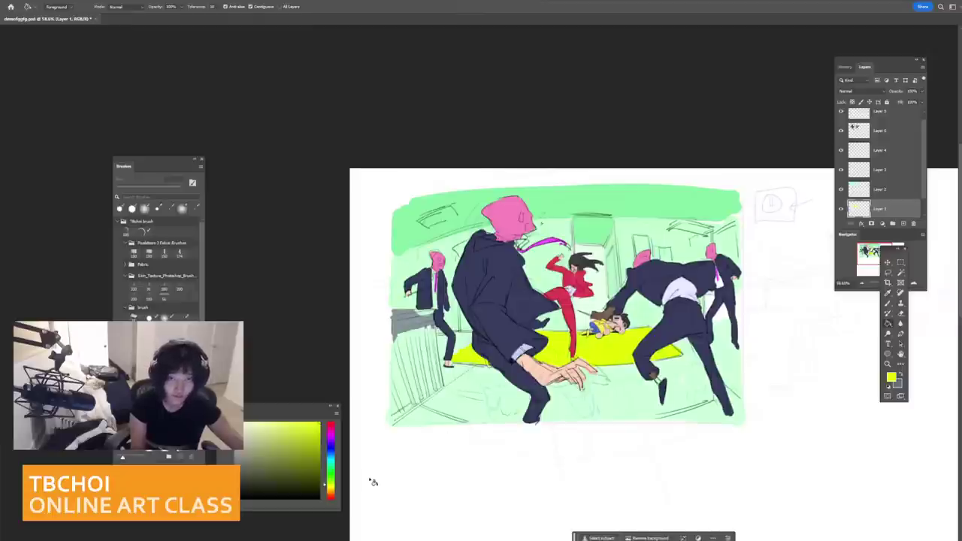
Step: Undo the rug's yellow fill and try orange and light green fills on the rug instead
key(ctrl+z)
drag(331, 484, 330, 494)
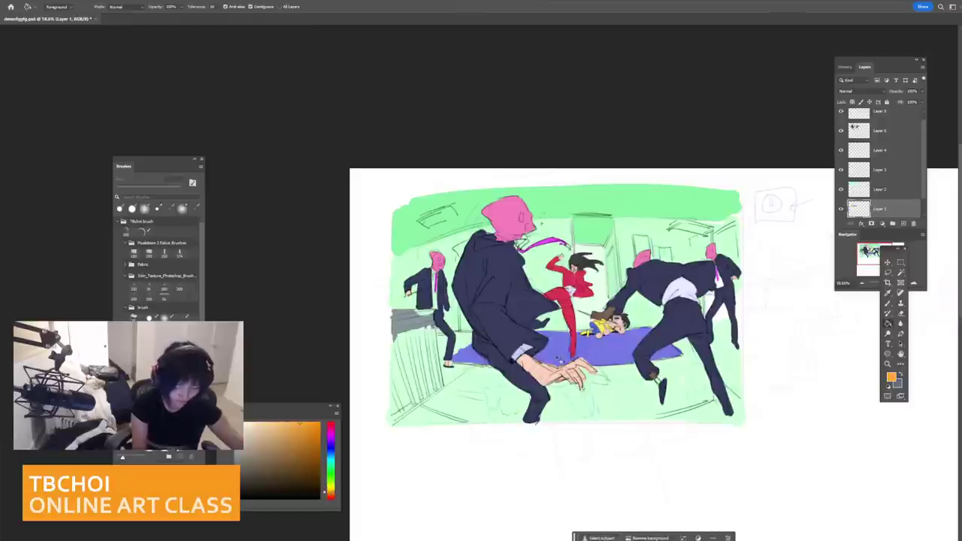
click(560, 360)
key(ctrl+z)
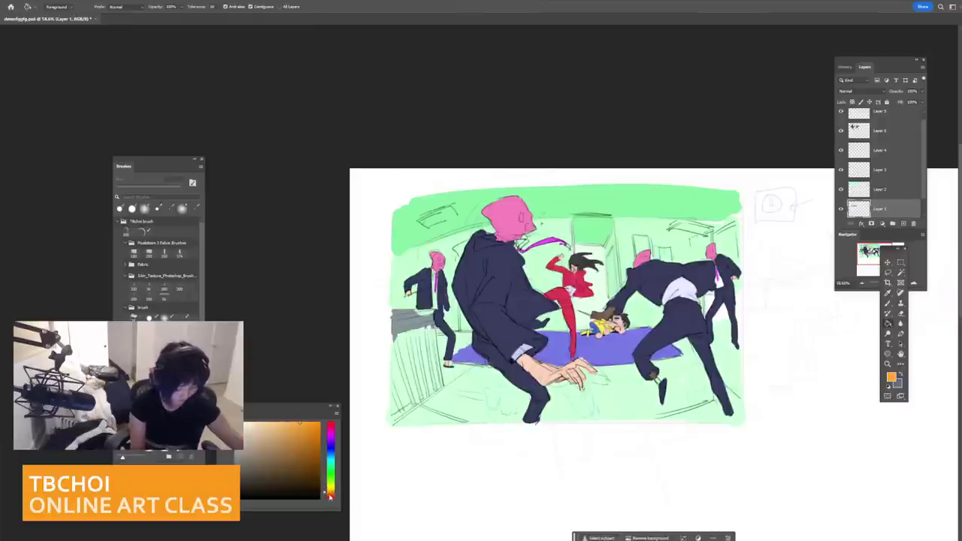
drag(330, 497, 331, 477)
click(481, 355)
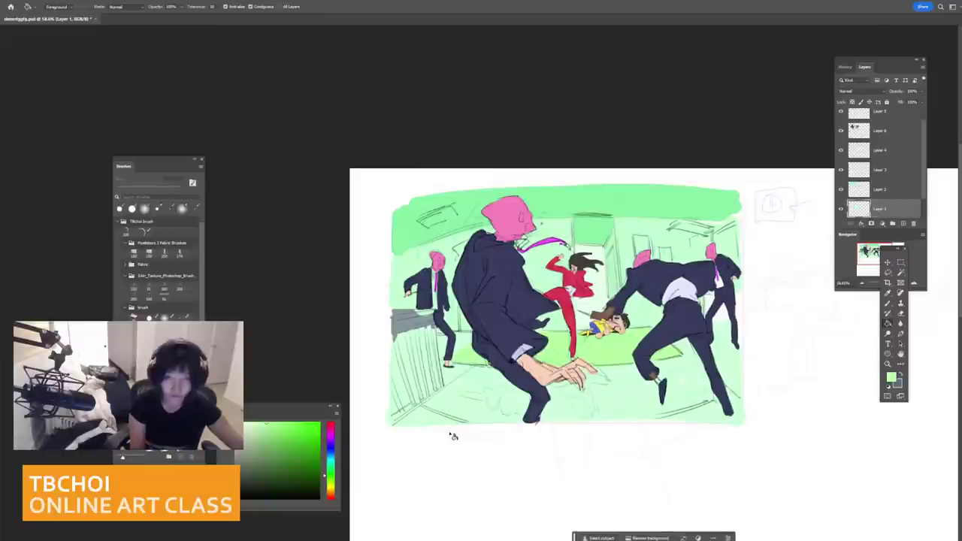
key(ctrl+z)
Step: Try a violet fill on the rug, followed by the pink sampled from the large foreground figure's head
drag(333, 454, 333, 436)
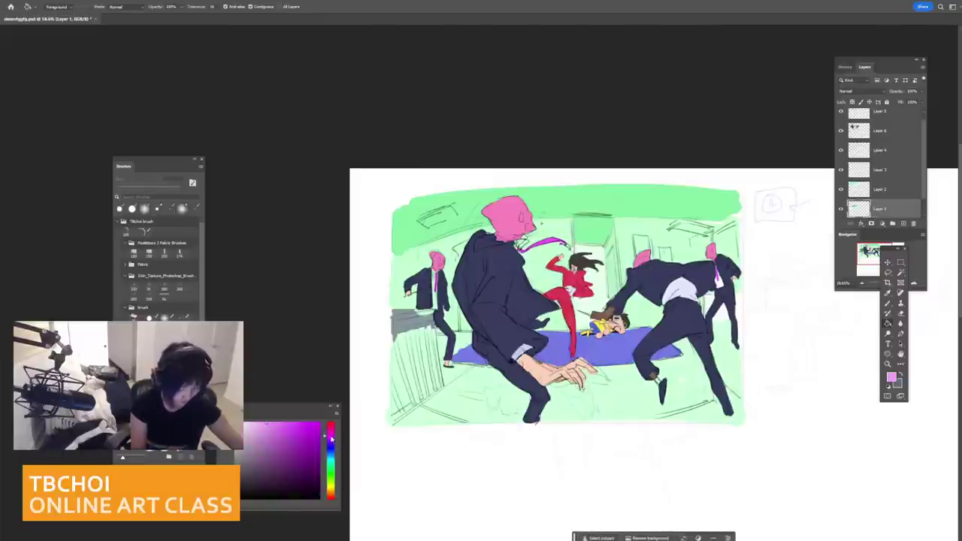
click(594, 352)
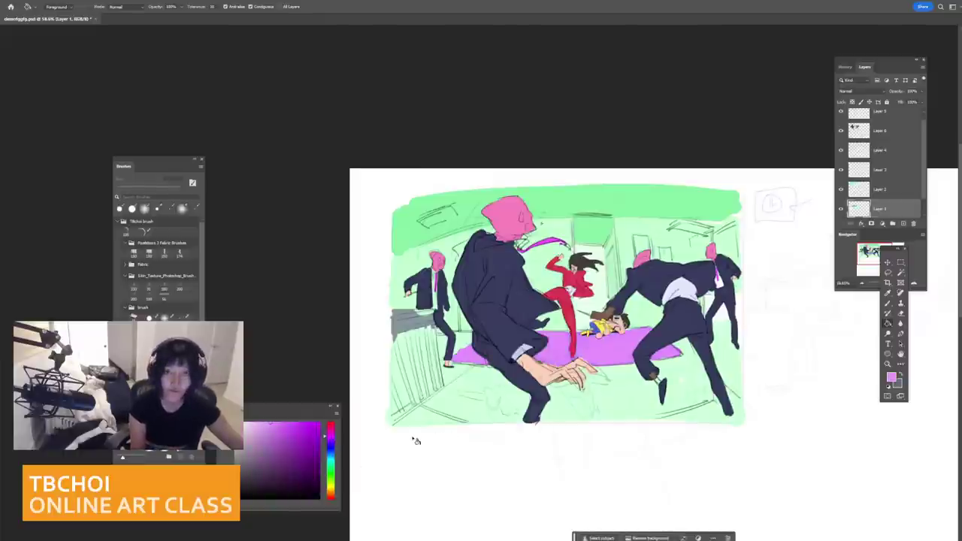
key(ctrl+z)
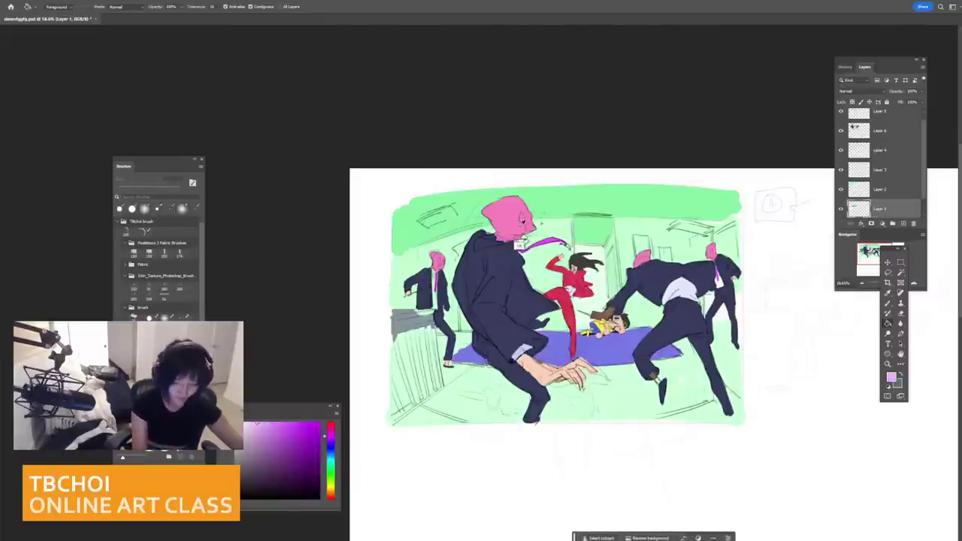
alt+click(515, 227)
click(547, 352)
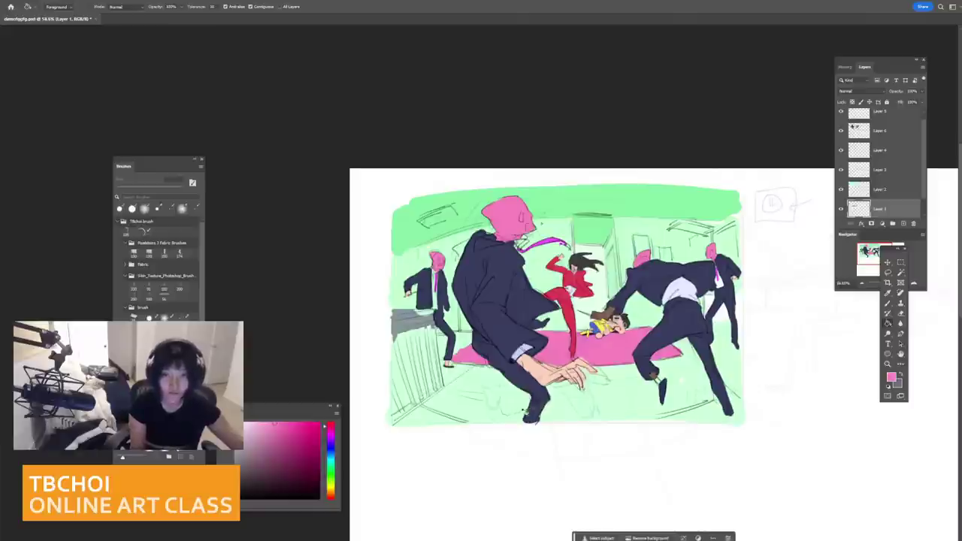
key(ctrl+z)
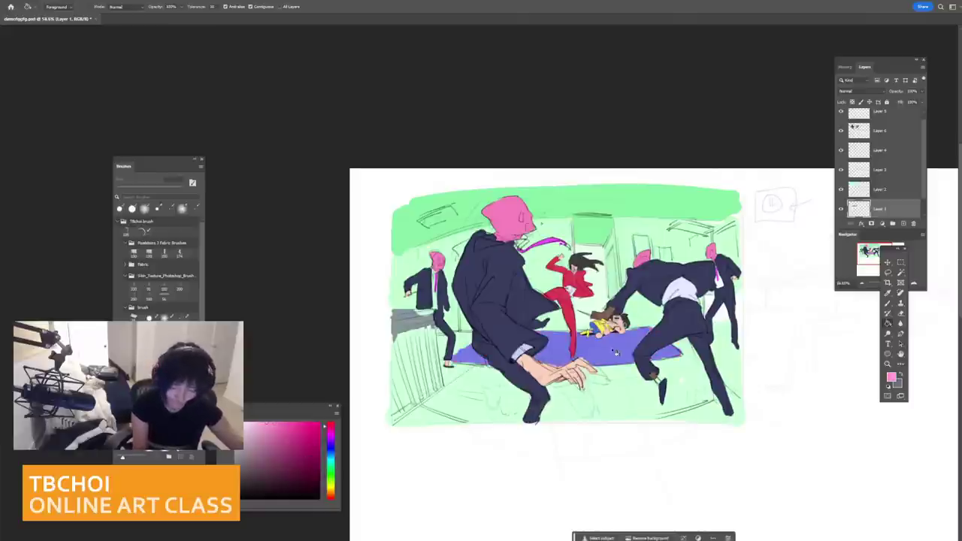
Step: Fill the rug with a lighter pink and try brushing it outward toward both sides of the room
click(615, 352)
key(b)
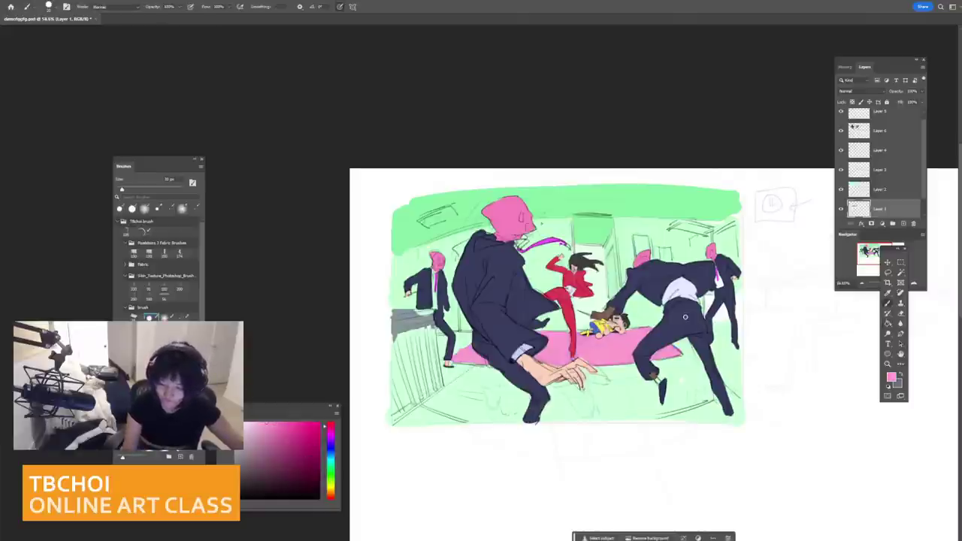
mouse_move(713, 345)
mouse_down()
mouse_move(726, 338)
mouse_move(717, 330)
mouse_move(739, 332)
mouse_up()
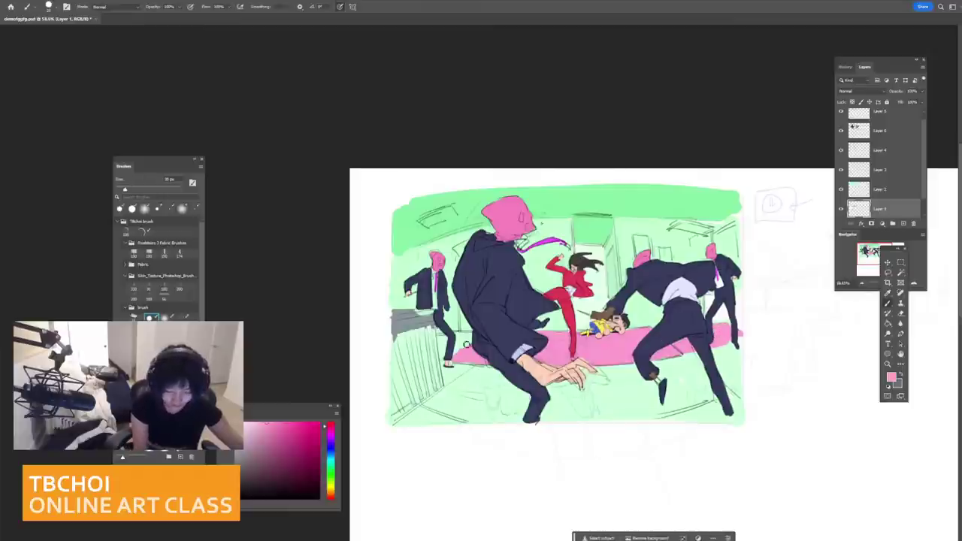
mouse_move(466, 344)
mouse_down()
mouse_move(438, 348)
mouse_move(442, 358)
mouse_move(464, 360)
mouse_move(457, 336)
mouse_up()
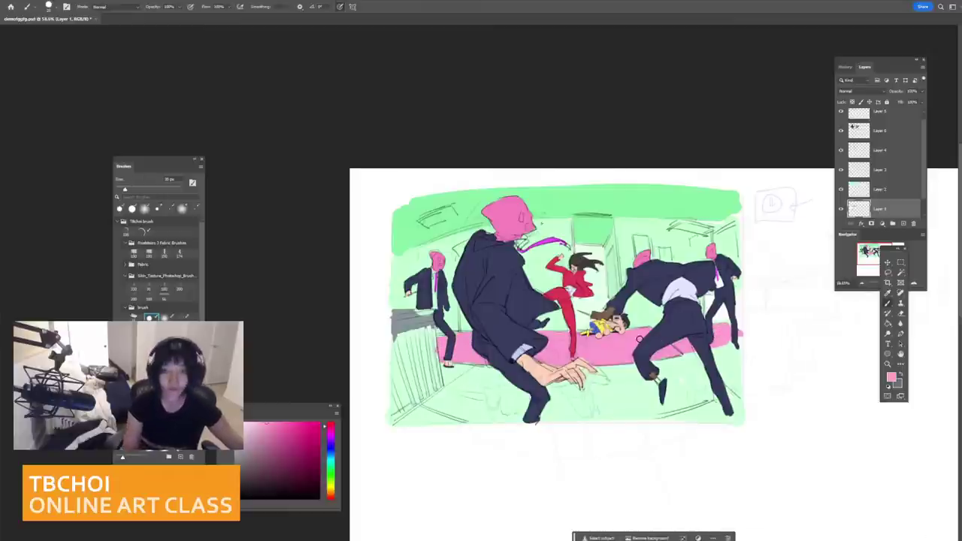
drag(638, 338, 692, 317)
drag(830, 507, 848, 506)
drag(819, 458, 778, 464)
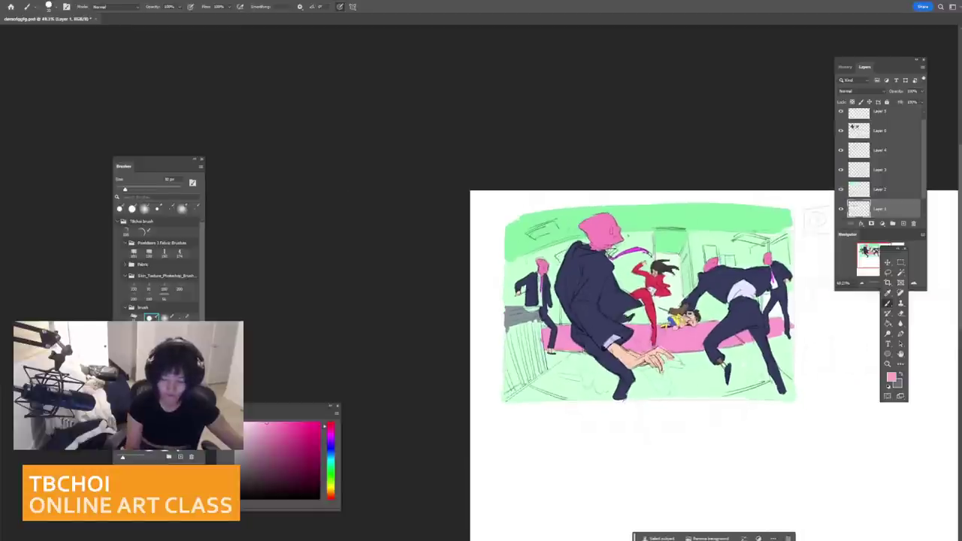
drag(887, 511, 813, 516)
key(ctrl+z)
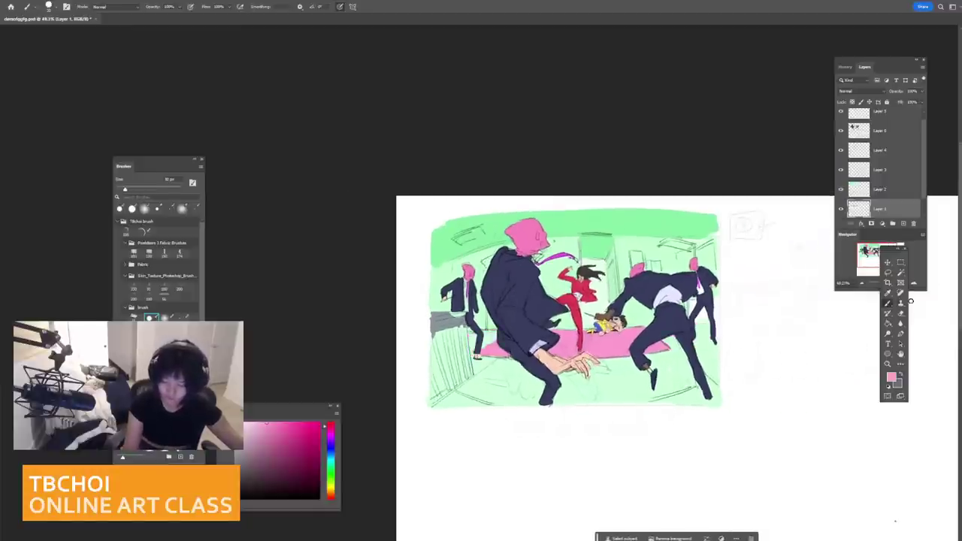
Step: Fill the rug on Layer 1 with the pale green sampled from the floor
click(888, 323)
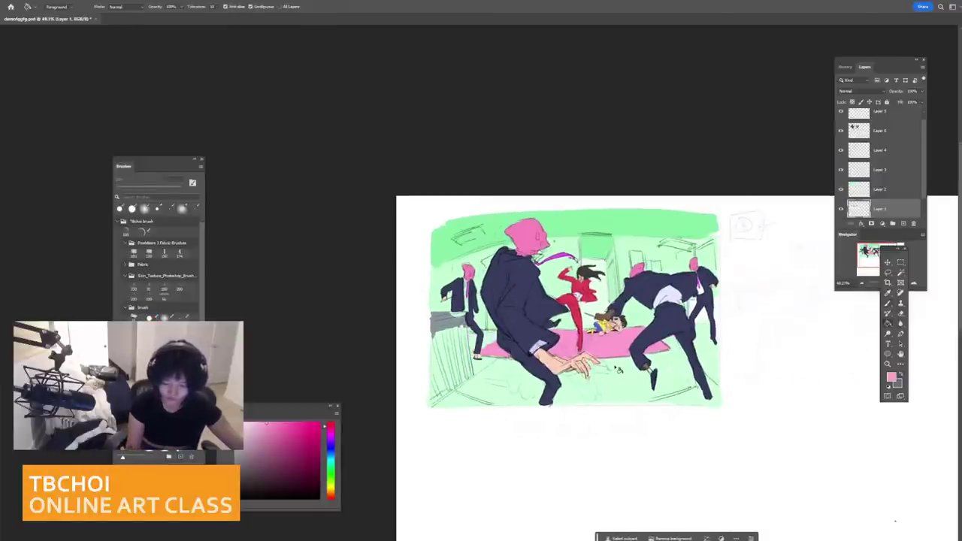
alt+click(616, 383)
click(618, 359)
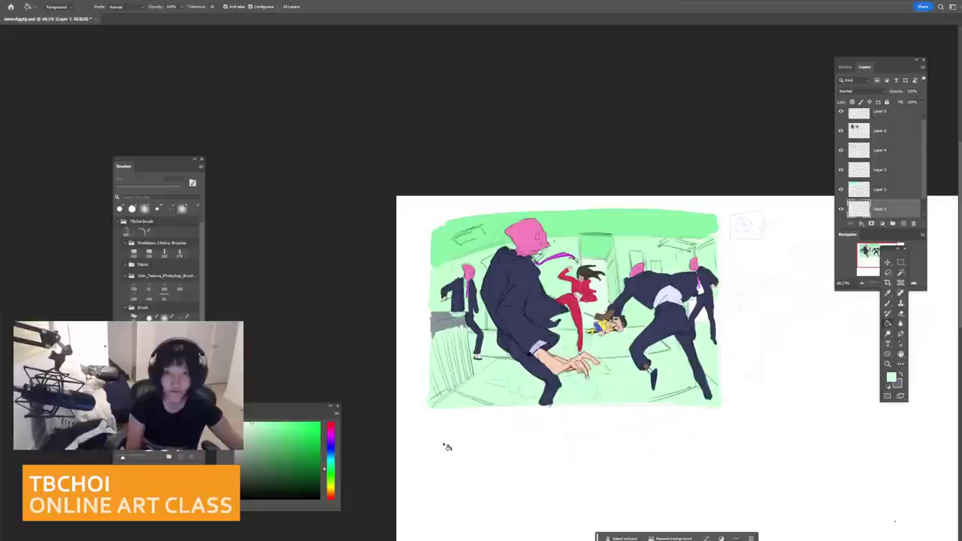
Step: Check Layer 2's visibility and paint the counter and slatted railing beside the far-left suited figure light cyan on it, reducing the brush size
scroll(445, 445, up, 2)
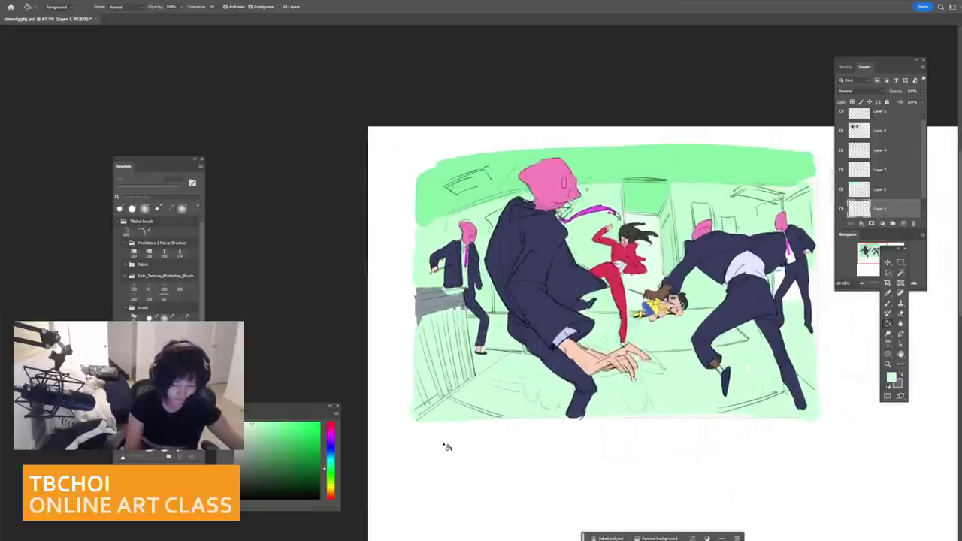
click(872, 188)
click(841, 189)
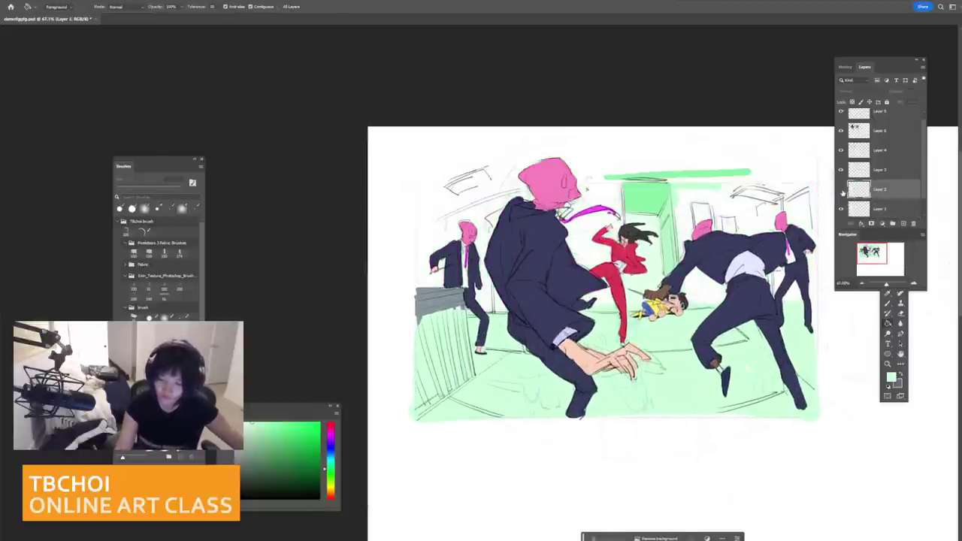
click(841, 190)
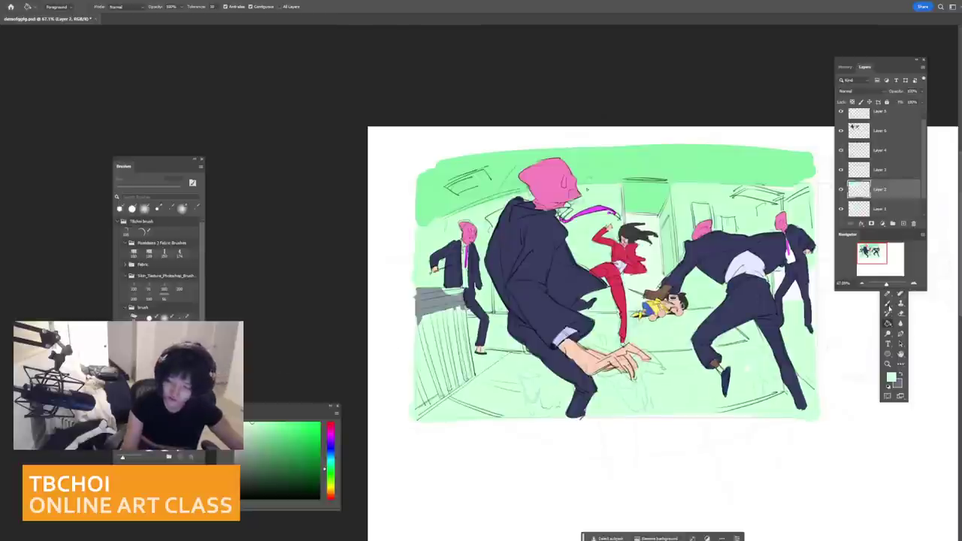
click(888, 308)
drag(330, 455, 331, 458)
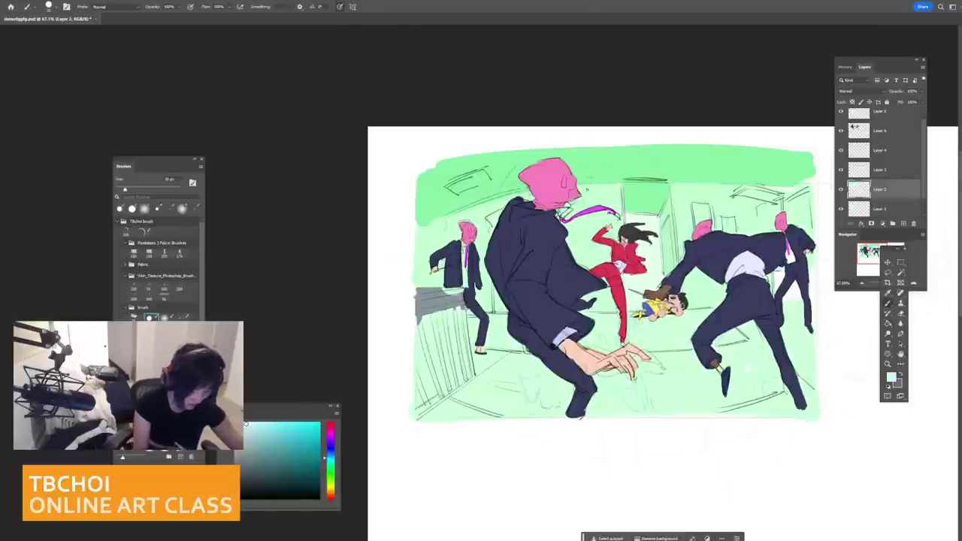
mouse_move(431, 303)
mouse_down()
mouse_move(418, 308)
mouse_move(444, 297)
mouse_move(449, 305)
mouse_up()
drag(268, 467, 262, 422)
mouse_move(446, 308)
mouse_down()
mouse_move(418, 301)
mouse_move(430, 308)
mouse_move(461, 299)
mouse_move(418, 300)
mouse_move(417, 291)
mouse_move(455, 319)
mouse_move(437, 320)
mouse_move(442, 358)
mouse_up()
key([)
key([)
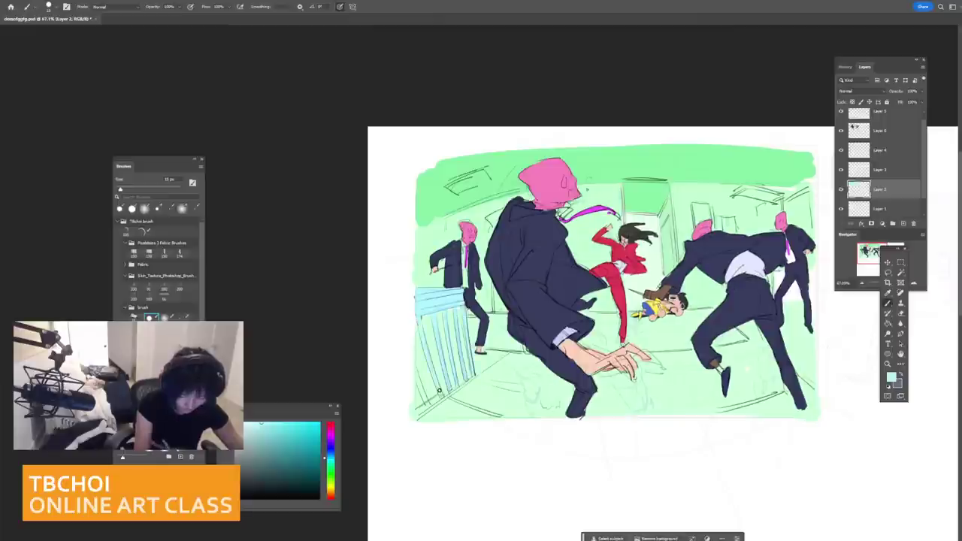
Step: Paint two white light panels on the green ceiling, adjusting the brush size to fit them
mouse_move(569, 296)
mouse_down()
mouse_move(485, 298)
mouse_move(552, 300)
mouse_up()
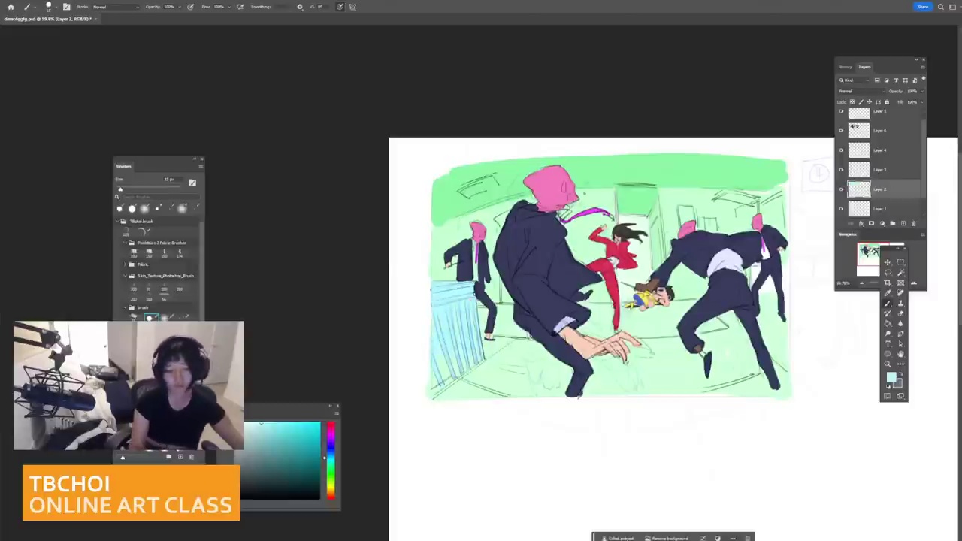
mouse_move(676, 309)
mouse_down()
mouse_move(474, 294)
mouse_move(665, 301)
mouse_up()
key(])
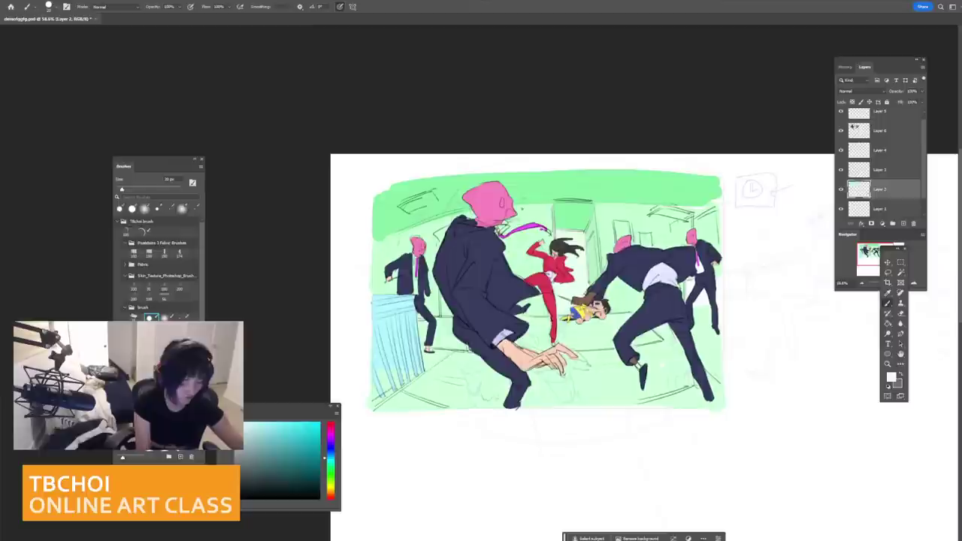
key(ctrl+z)
key([)
drag(407, 207, 432, 200)
key(bracketleft)
mouse_move(552, 184)
mouse_down()
mouse_move(575, 182)
mouse_move(527, 182)
mouse_move(571, 178)
mouse_up()
key(])
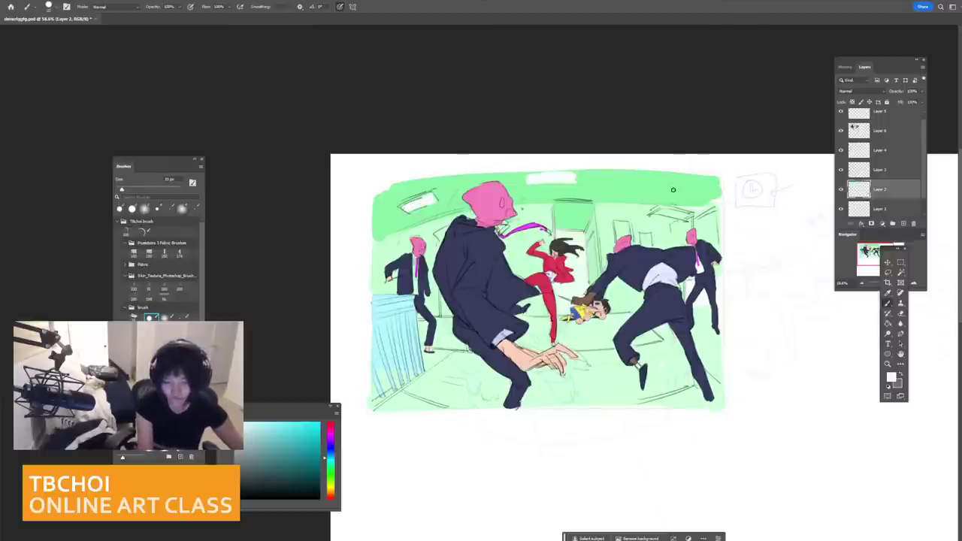
Step: Try a white stroke for another light panel on the ceiling's right end, undo it, and sample the ceiling green
mouse_move(673, 189)
mouse_down()
mouse_move(702, 196)
mouse_move(639, 210)
mouse_move(696, 205)
mouse_move(655, 209)
mouse_move(686, 214)
mouse_move(716, 202)
mouse_up()
key(ctrl+z)
alt+click(683, 189)
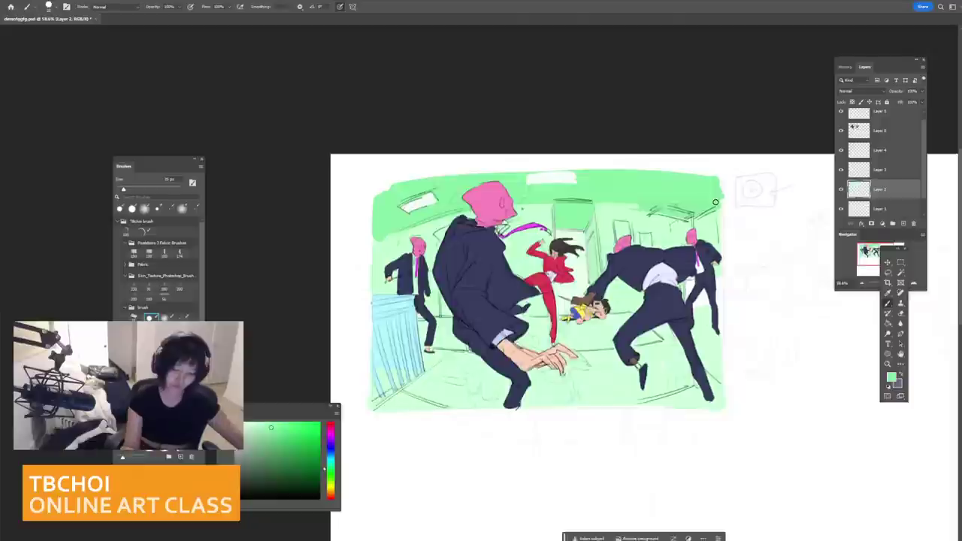
Step: Select Layer 1 and toggle its visibility to check which part of the room it holds
scroll(716, 202, down, 4)
scroll(715, 203, up, 3)
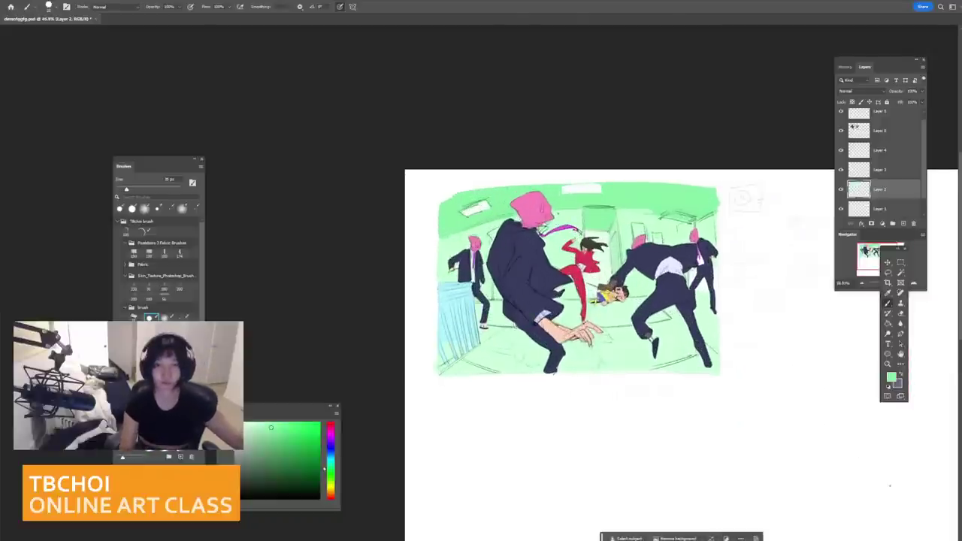
scroll(741, 197, up, 1)
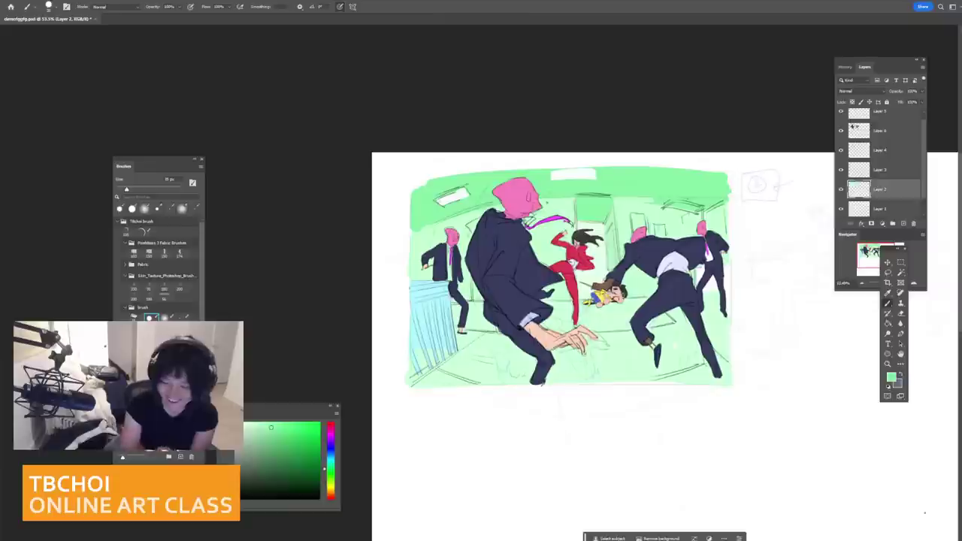
click(864, 210)
click(841, 209)
click(841, 208)
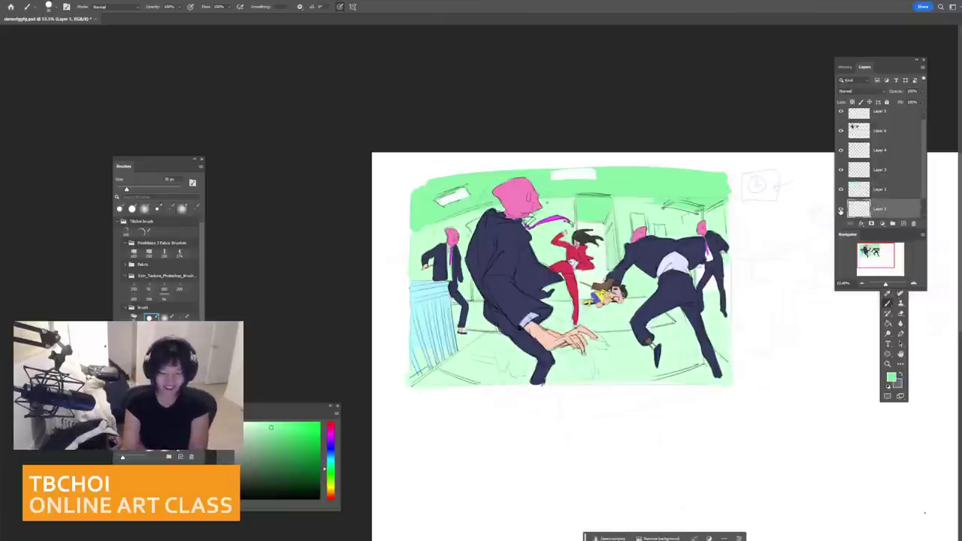
click(841, 209)
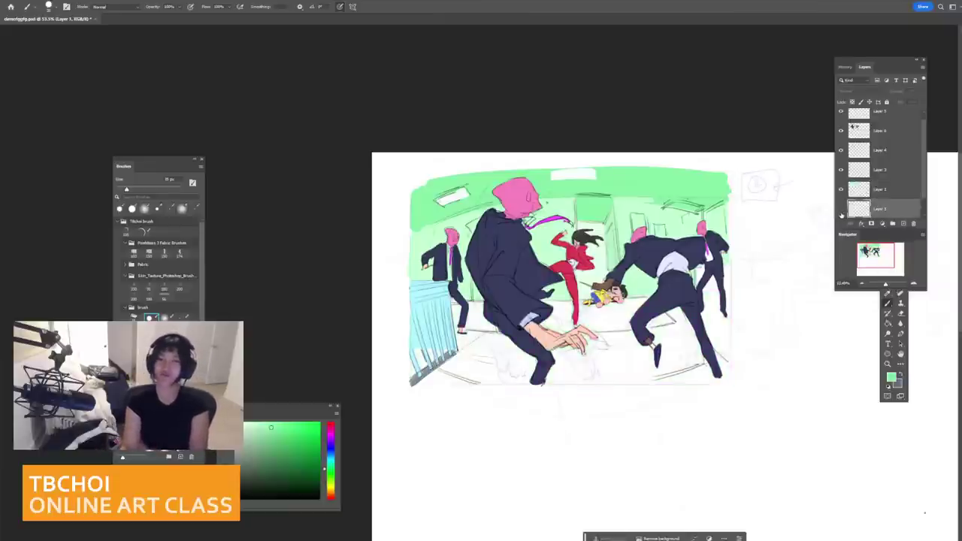
click(841, 212)
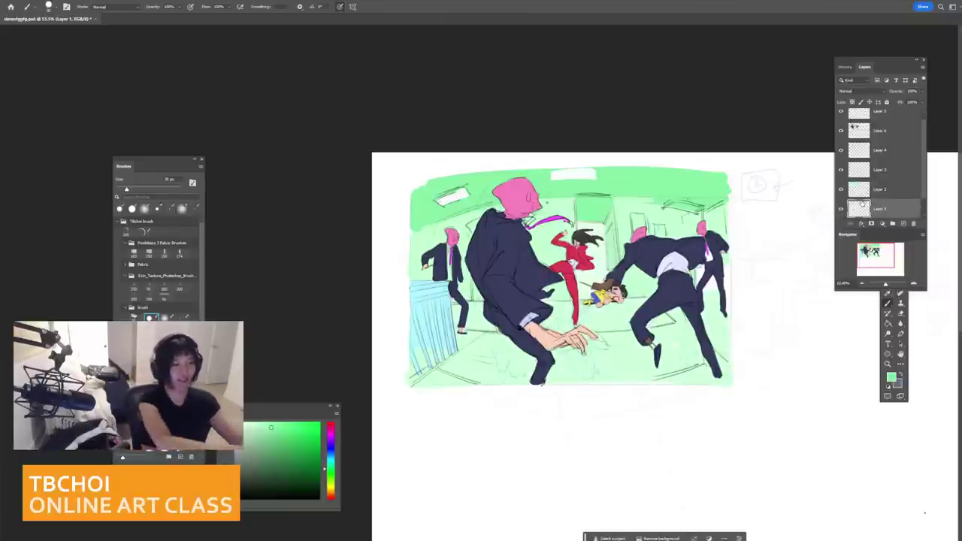
Step: Recolor the floor on Layer 1 with Hue/Saturation, setting Hue to -43, Saturation to +100 and Lightness to +73
key(ctrl+u)
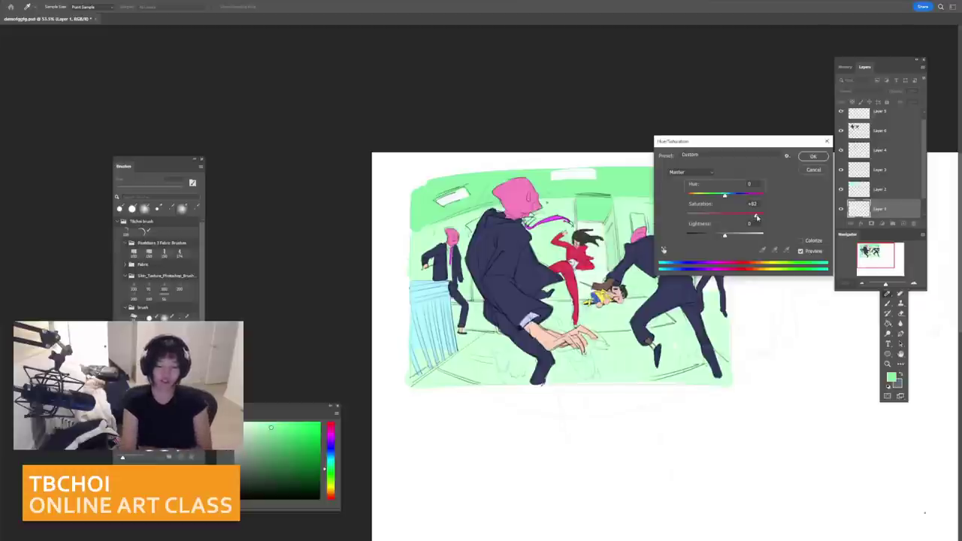
drag(725, 195, 689, 194)
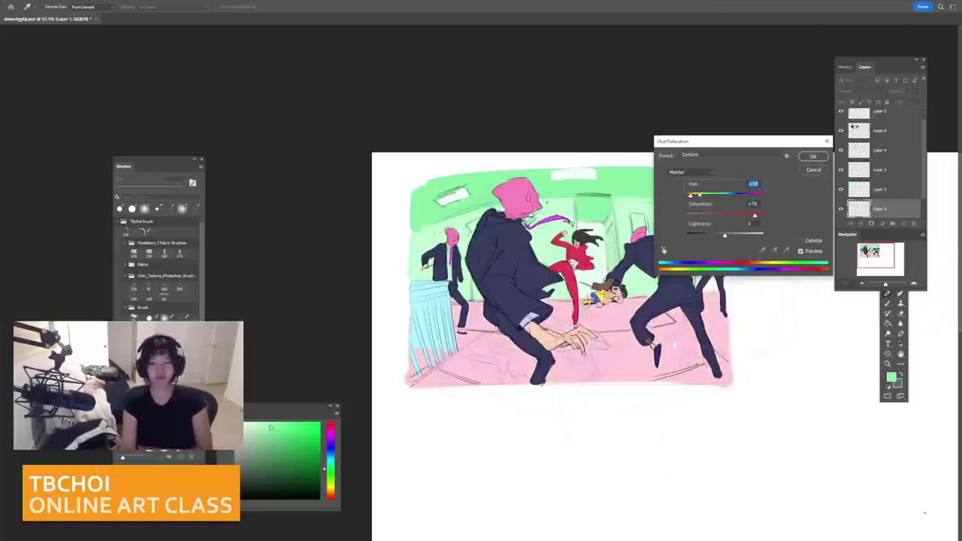
drag(731, 145, 812, 289)
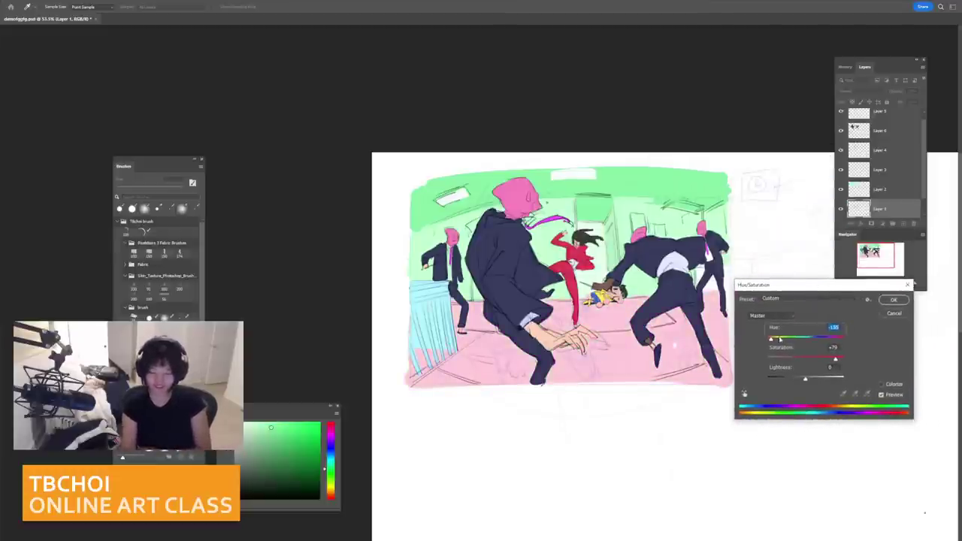
drag(771, 339, 766, 338)
drag(835, 360, 865, 362)
drag(768, 340, 788, 341)
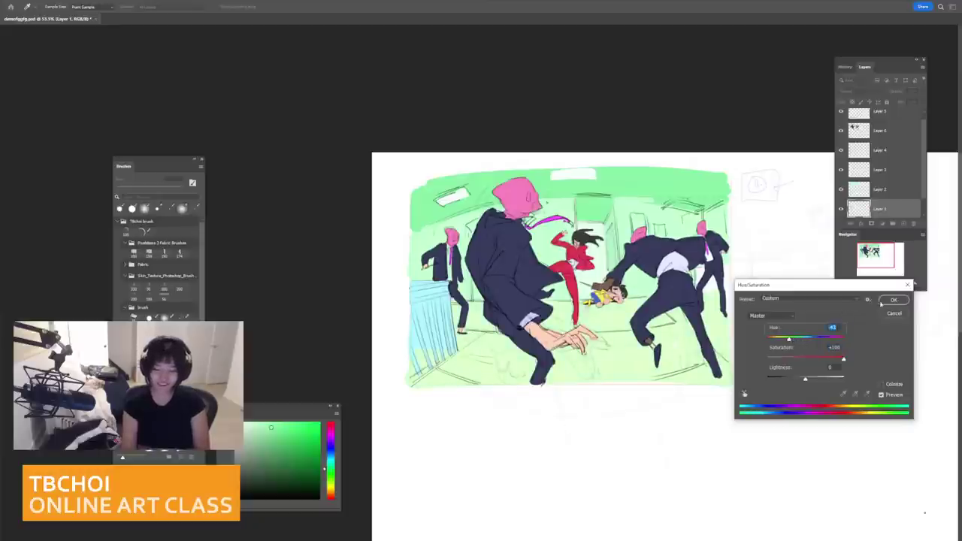
drag(820, 377, 834, 380)
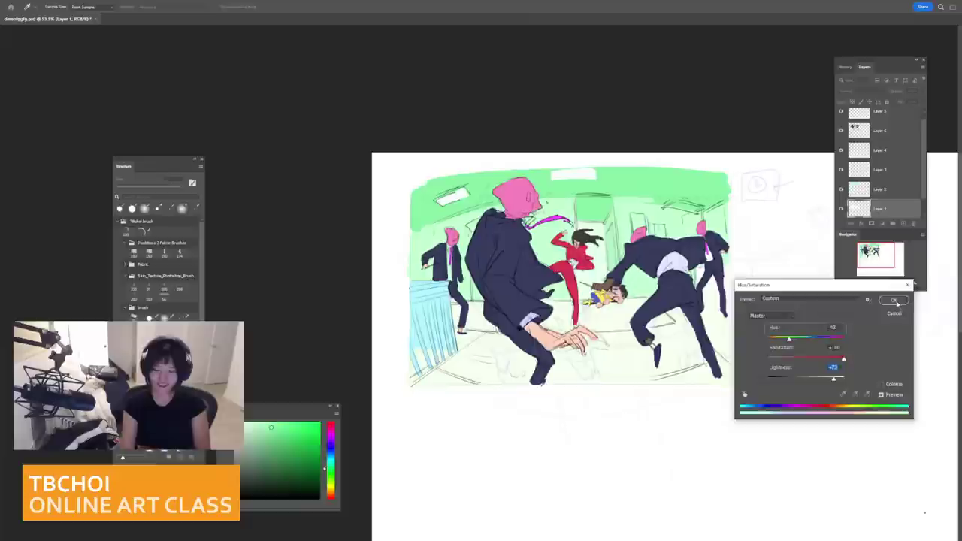
click(895, 300)
scroll(885, 303, down, 4)
scroll(886, 303, up, 5)
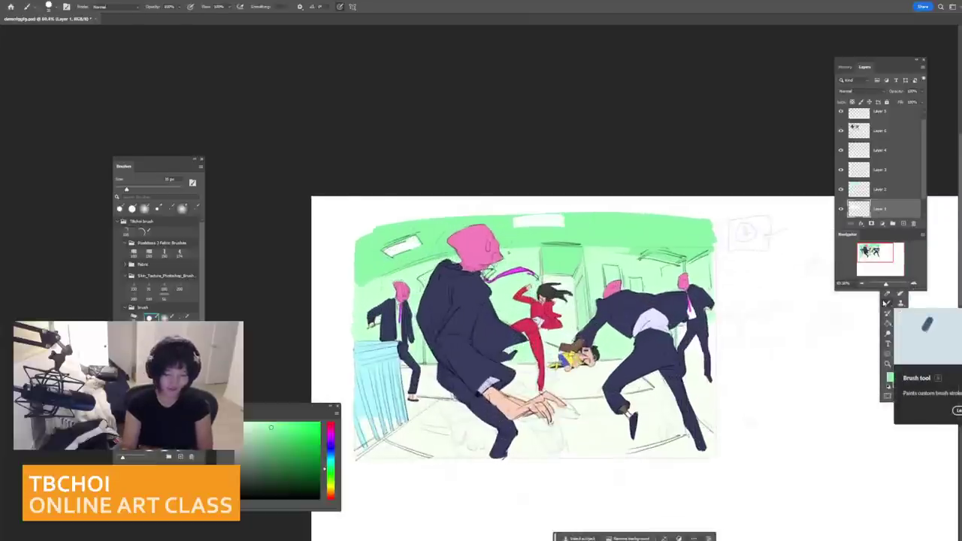
Step: Select Layer 7 and set its blending mode to Multiply
scroll(885, 303, down, 3)
scroll(885, 301, up, 3)
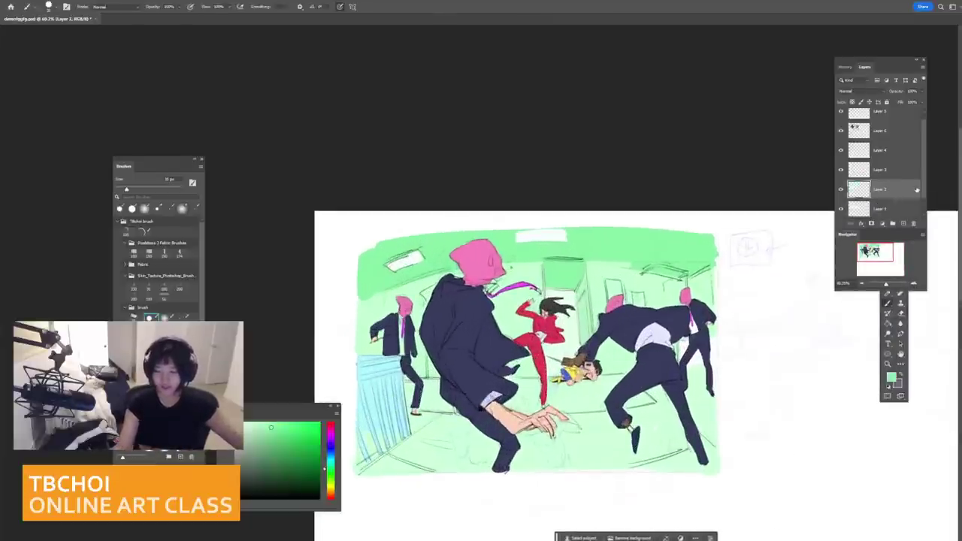
scroll(880, 189, up, 1)
click(879, 138)
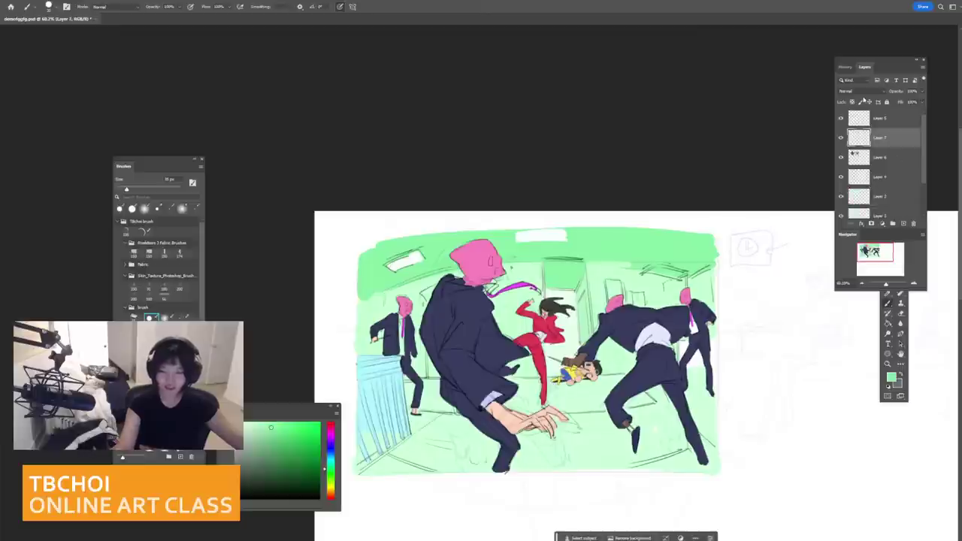
click(863, 91)
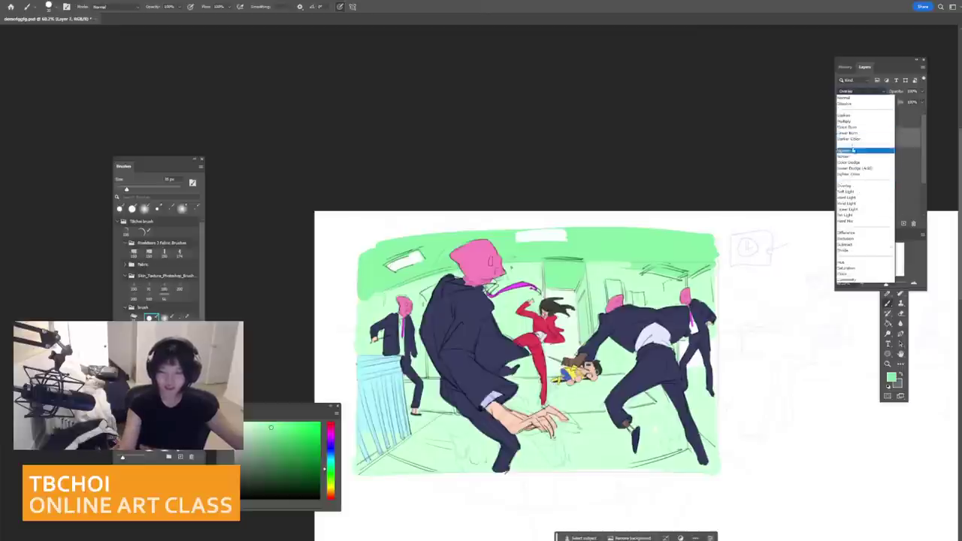
click(854, 121)
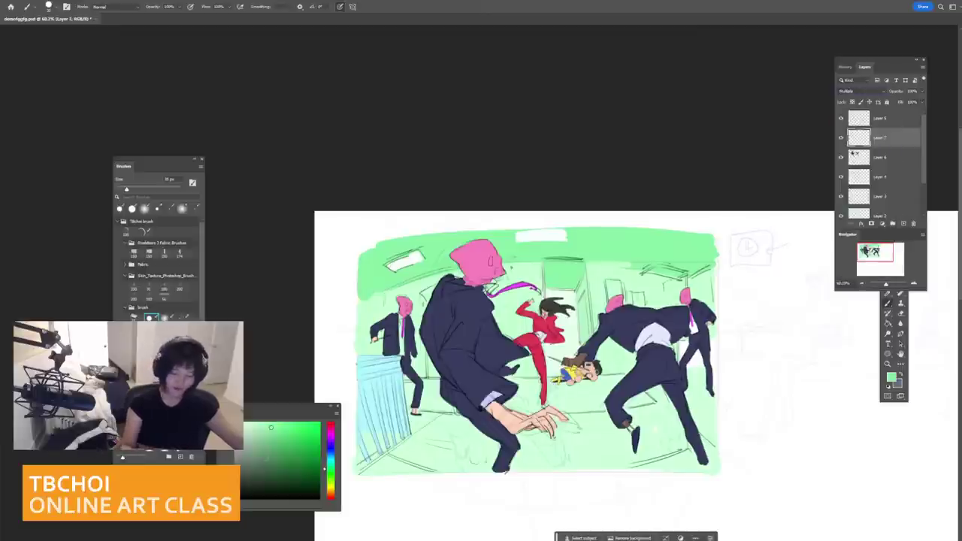
Step: Shade the foreground man's pink mask with a light purple, reducing the brush to about 10 px
click(331, 438)
drag(270, 433, 264, 429)
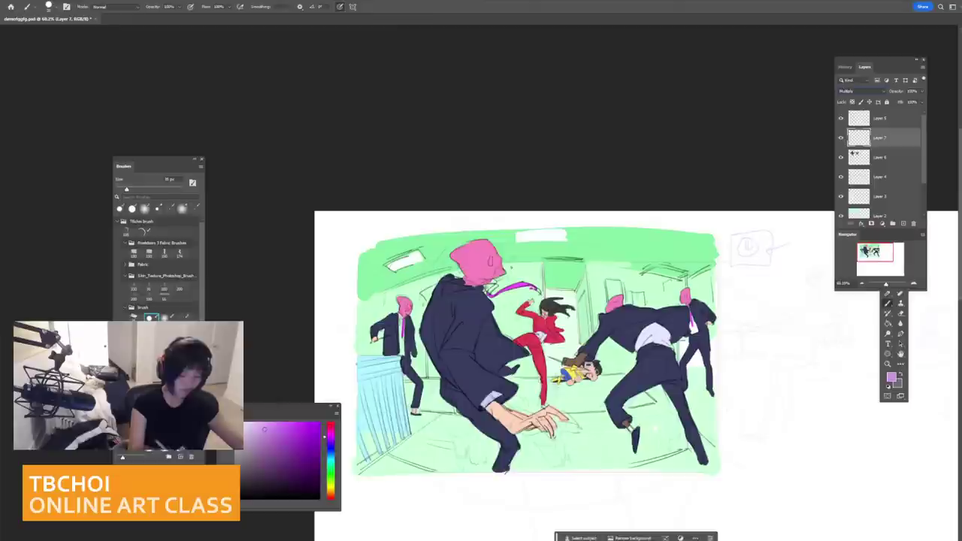
mouse_move(468, 260)
mouse_down()
mouse_move(453, 256)
mouse_move(472, 265)
mouse_move(475, 279)
mouse_move(490, 278)
mouse_move(490, 264)
mouse_up()
key(ctrl+z)
key([)
key([)
key([)
key([)
key([)
key([)
key([)
key([)
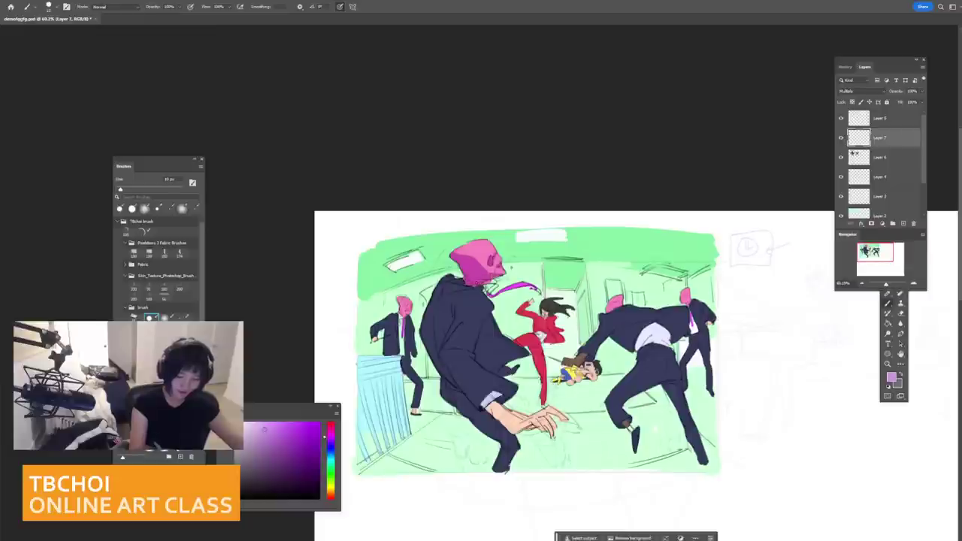
Step: Block in the large shadow on the back of the foreground man's jacket with a muted grey-blue and a larger brush
click(292, 460)
click(331, 450)
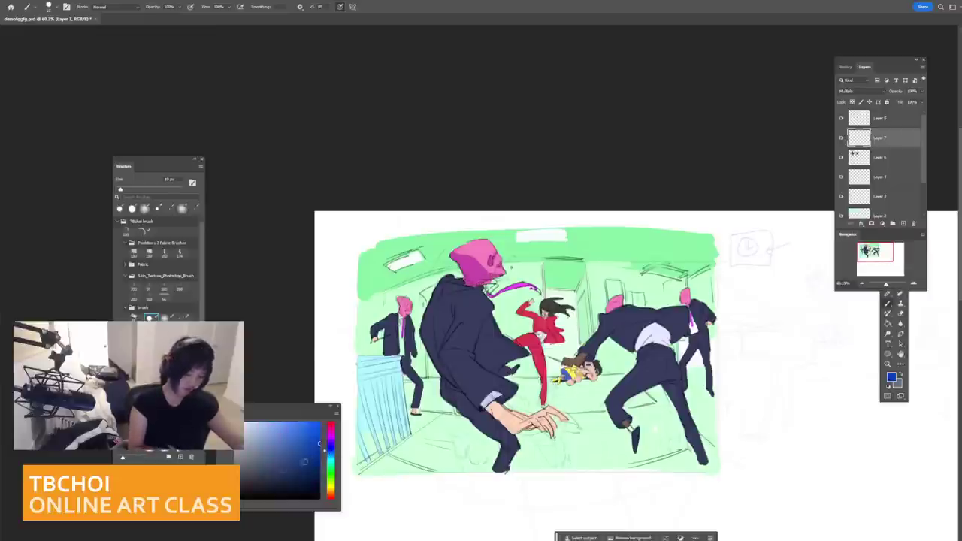
click(247, 453)
key(])
key(])
key(])
key(])
mouse_move(448, 295)
mouse_down()
mouse_move(456, 321)
mouse_move(472, 314)
mouse_move(449, 343)
mouse_move(473, 313)
mouse_move(460, 348)
mouse_move(443, 350)
mouse_move(488, 387)
mouse_move(454, 370)
mouse_move(484, 392)
mouse_move(467, 382)
mouse_up()
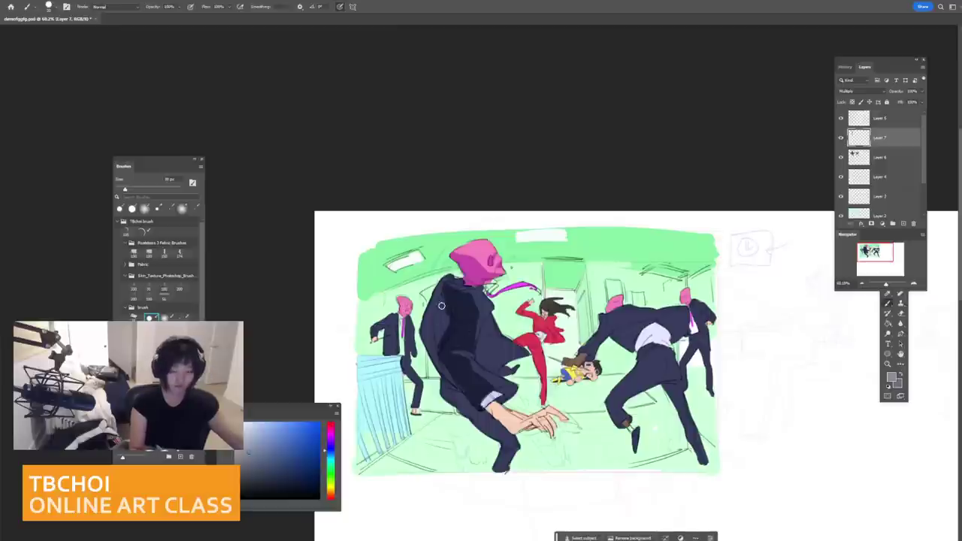
mouse_move(442, 306)
mouse_down()
mouse_move(433, 349)
mouse_move(445, 316)
mouse_move(446, 341)
mouse_move(444, 302)
mouse_up()
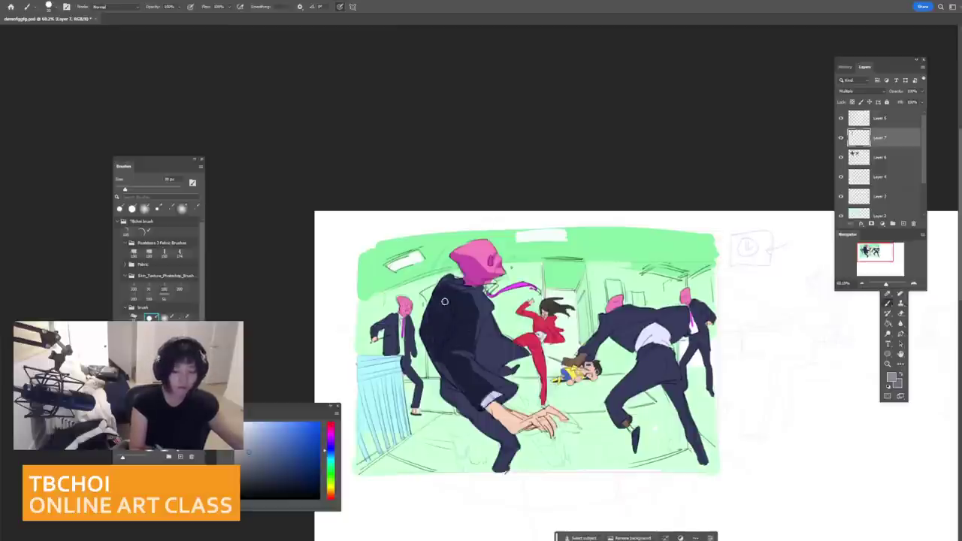
Step: Paint the shadow on the foreground man's flaring jacket hem, redoing the first stroke with a resized brush
key(bracketleft)
key(bracketleft)
key(bracketleft)
key(bracketleft)
mouse_move(477, 340)
mouse_down()
mouse_move(478, 359)
mouse_move(496, 369)
mouse_up()
key(bracketright)
key(bracketright)
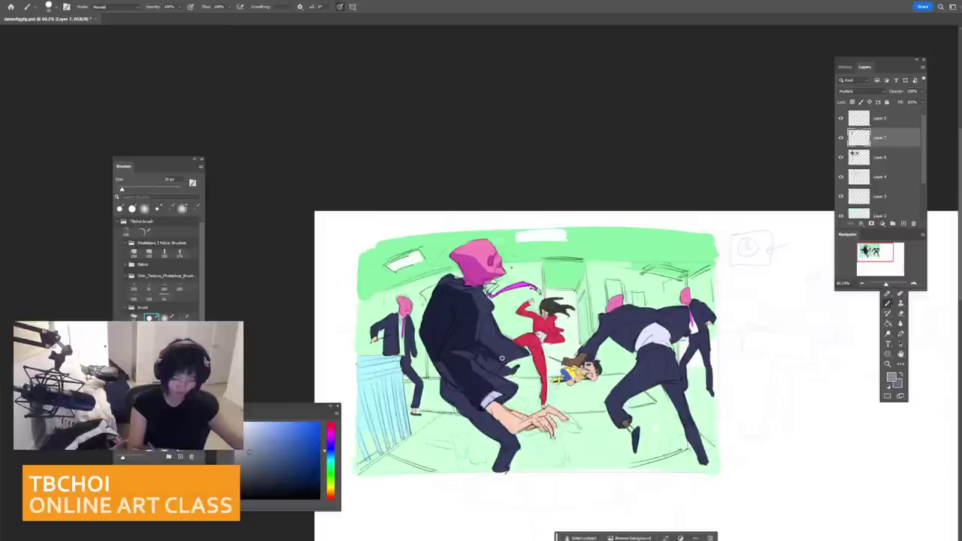
key(ctrl+z)
key(bracketright)
mouse_move(479, 347)
mouse_down()
mouse_move(501, 349)
mouse_move(480, 357)
mouse_move(487, 364)
mouse_move(514, 352)
mouse_up()
key(bracketleft)
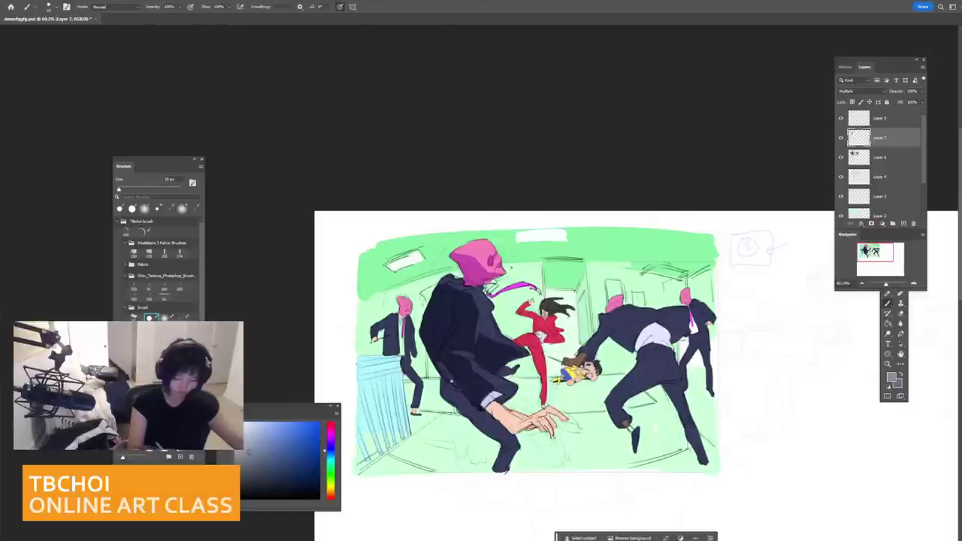
Step: Continue the grey-blue shadow down the foreground man's lower jacket edge and trousers
mouse_move(451, 381)
mouse_down()
mouse_move(454, 399)
mouse_move(502, 442)
mouse_move(501, 464)
mouse_move(519, 433)
mouse_move(472, 413)
mouse_up()
key(bracketright)
key(bracketright)
key(bracketright)
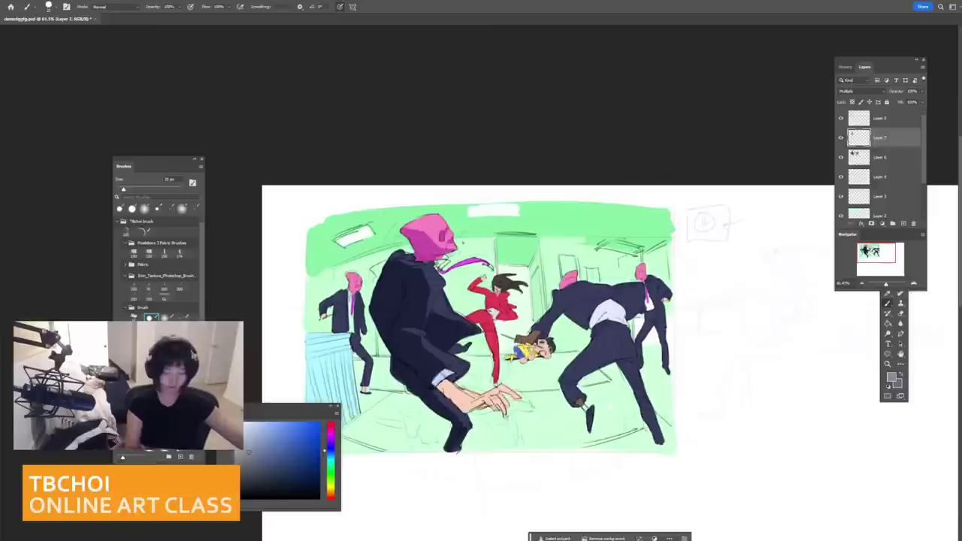
Step: Shade the foreground man's outstretched wrist, palm and fingers with a muted red
click(330, 499)
click(251, 437)
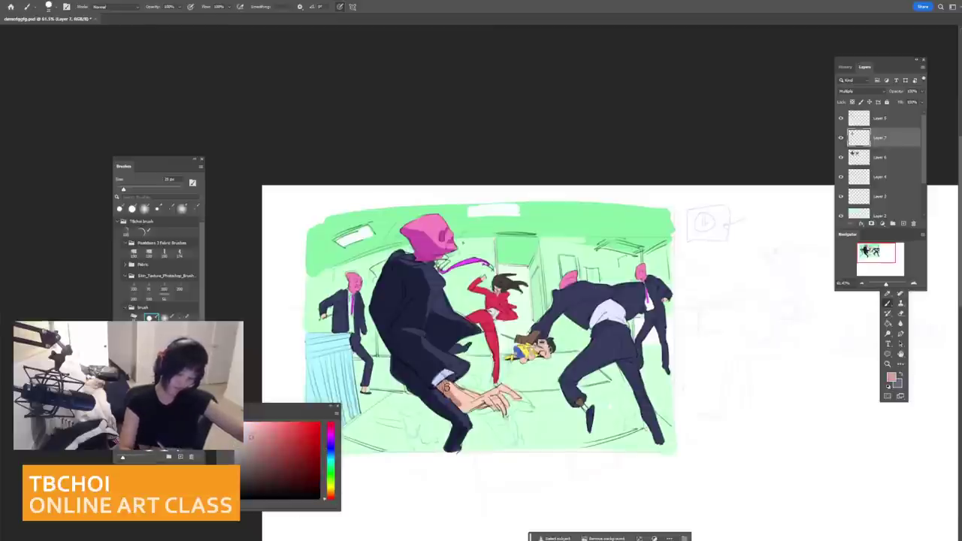
drag(448, 385, 453, 399)
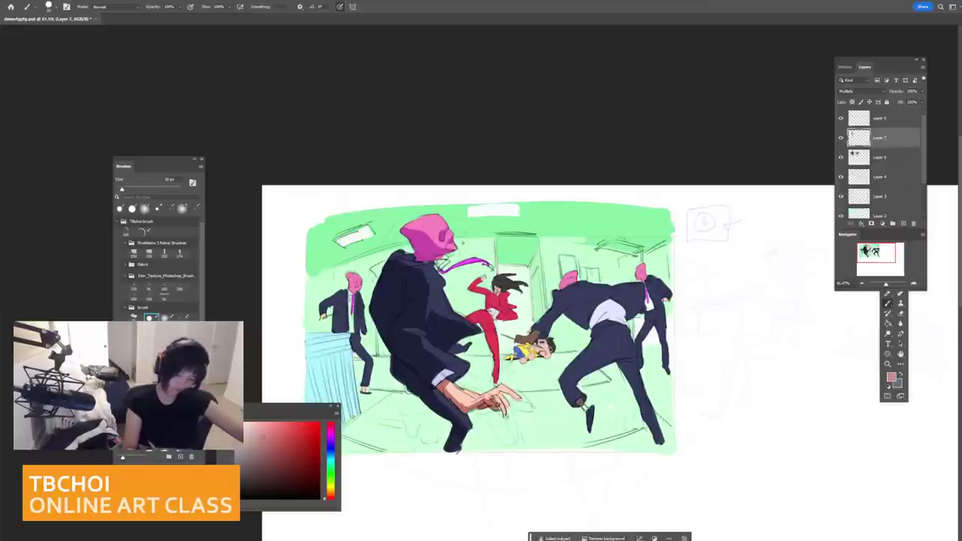
mouse_move(496, 406)
mouse_down()
mouse_move(515, 395)
mouse_move(499, 391)
mouse_up()
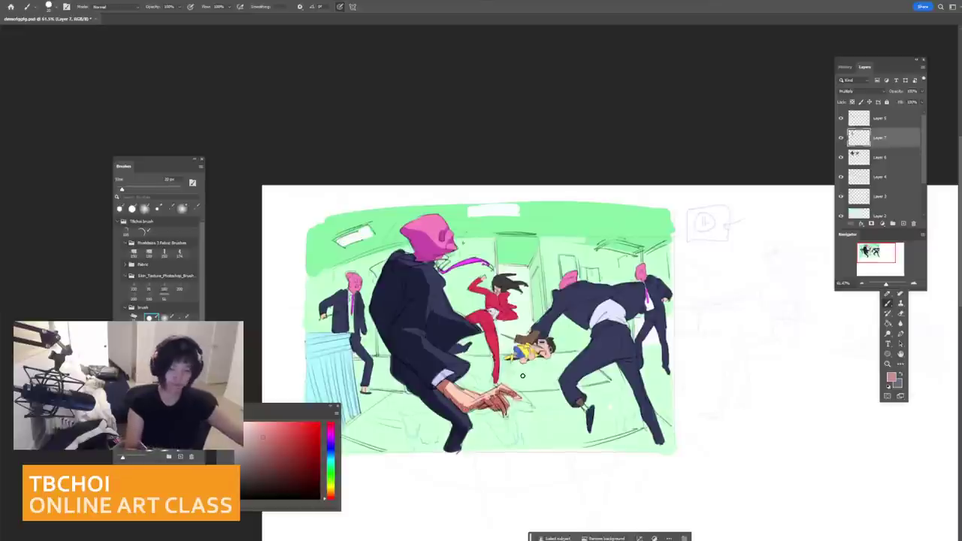
Step: Shade the bending man's jacket and exposed white shirt with blue-violet tones, undoing unwanted strokes
click(333, 450)
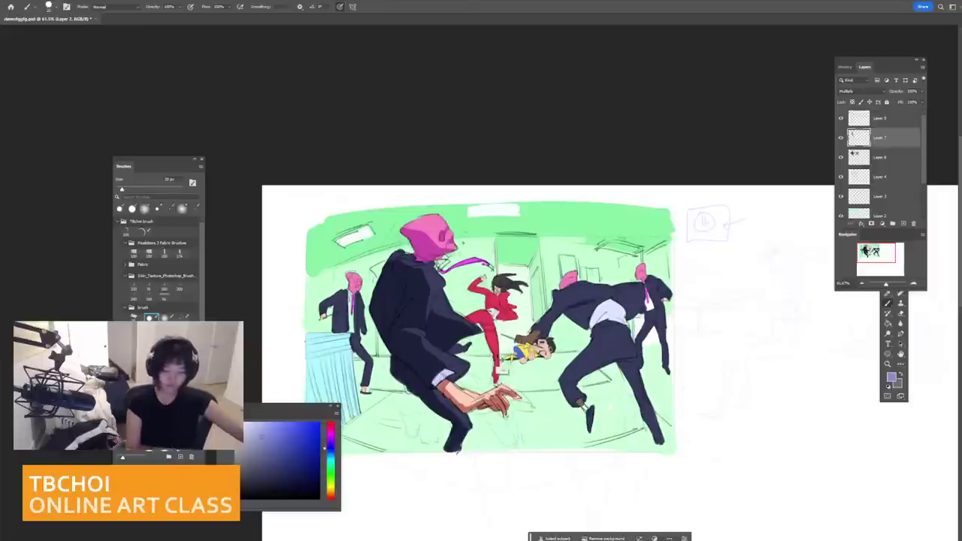
click(267, 460)
mouse_move(592, 301)
mouse_down()
mouse_move(568, 311)
mouse_move(585, 324)
mouse_move(635, 289)
mouse_move(623, 303)
mouse_move(636, 290)
mouse_move(632, 314)
mouse_move(637, 298)
mouse_move(592, 323)
mouse_move(613, 304)
mouse_move(601, 319)
mouse_up()
click(274, 427)
key(ctrl+z)
key(ctrl+z)
key(ctrl+z)
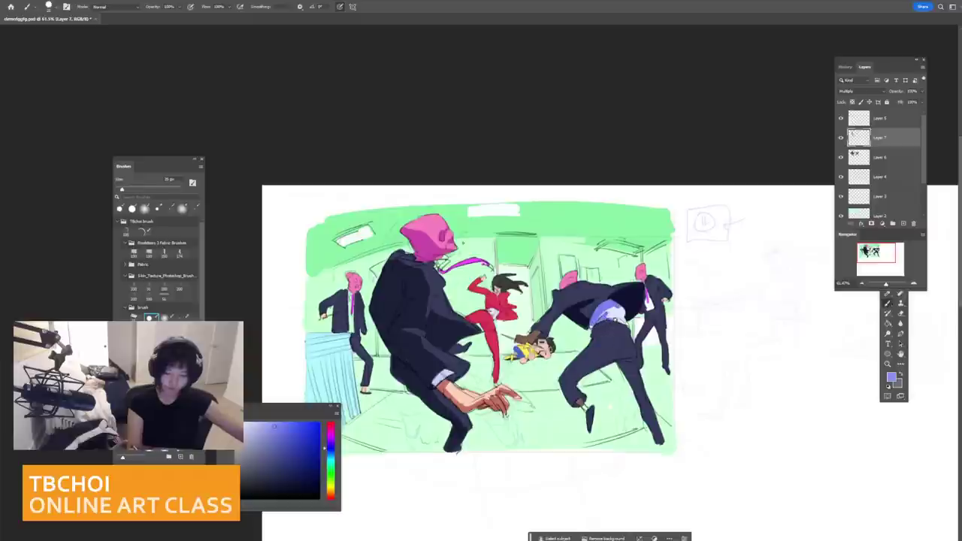
Step: Paint violet-blue shadows on the bending man's trousers and on the suits of the two background men
key(bracketleft)
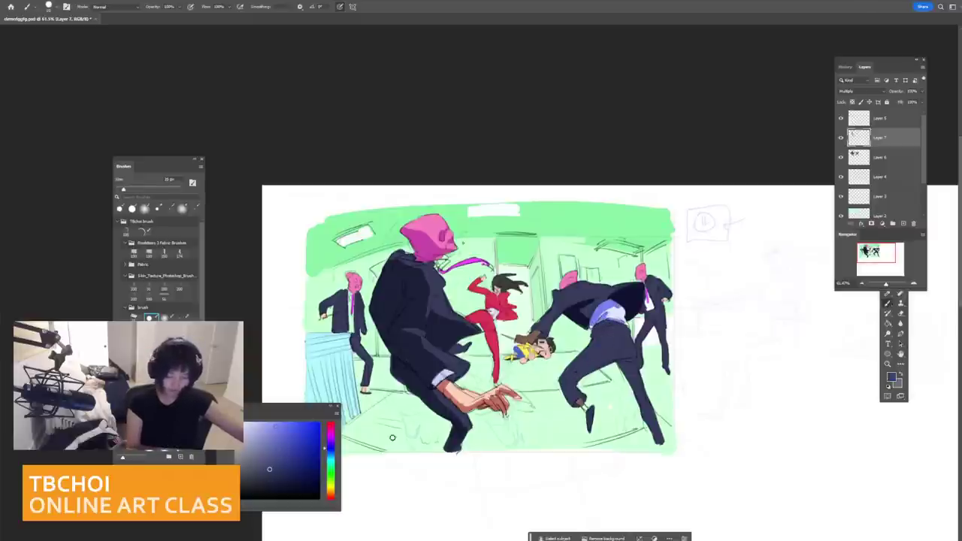
key(bracketright)
mouse_move(575, 380)
mouse_down()
mouse_move(590, 363)
mouse_move(627, 356)
mouse_move(629, 365)
mouse_move(570, 382)
mouse_move(574, 388)
mouse_up()
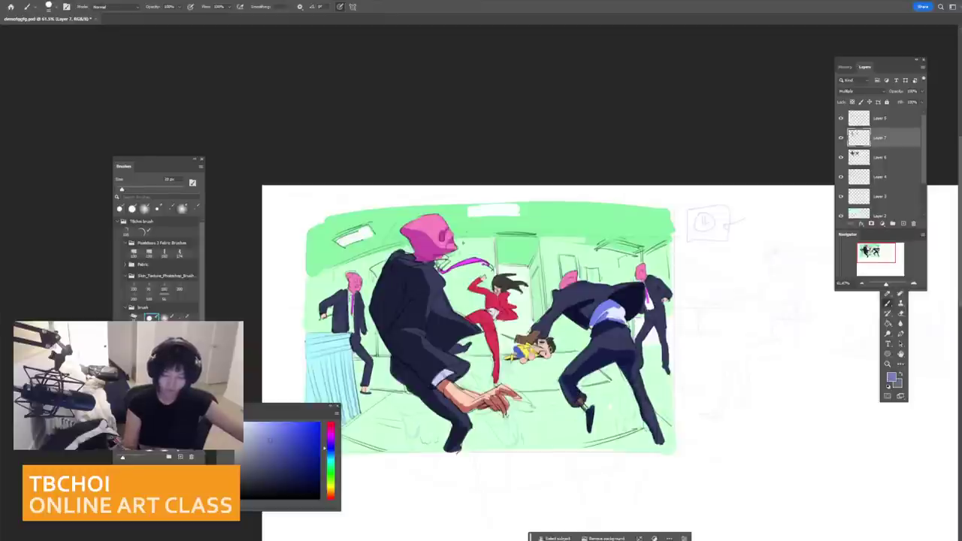
drag(648, 325, 642, 339)
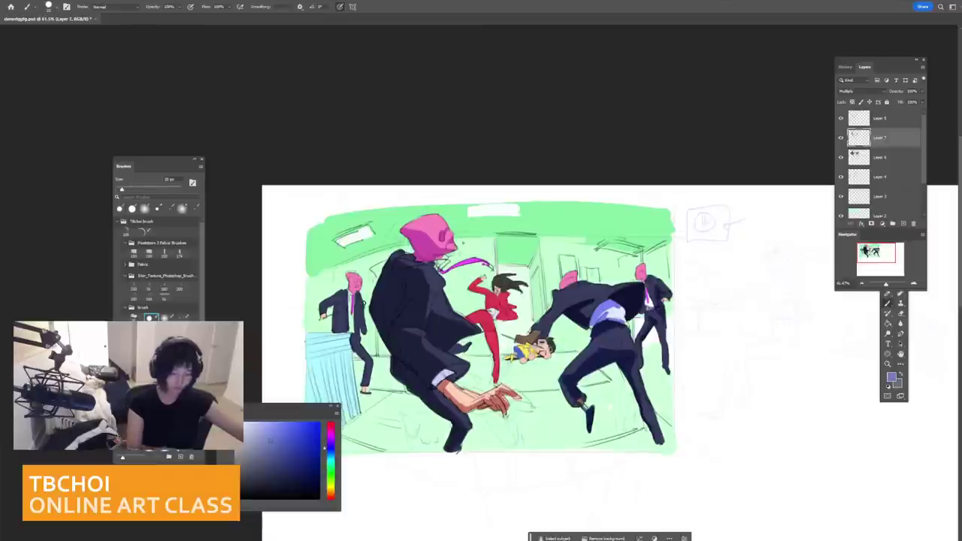
drag(350, 311, 359, 334)
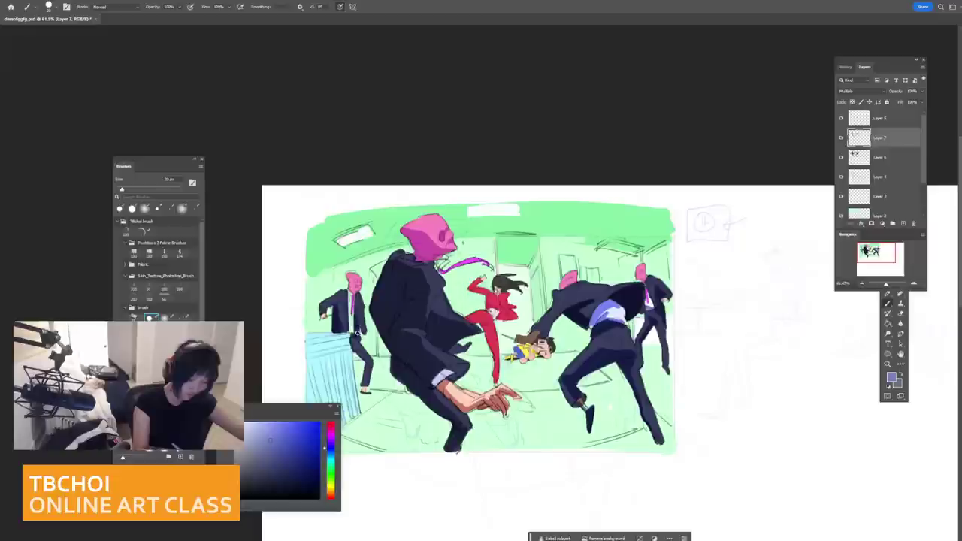
Step: Touch up the shirt of the background man by the blue railing on Layer 6 with a small near-white brush
click(880, 158)
key(bracketleft)
key(bracketleft)
alt+click(349, 304)
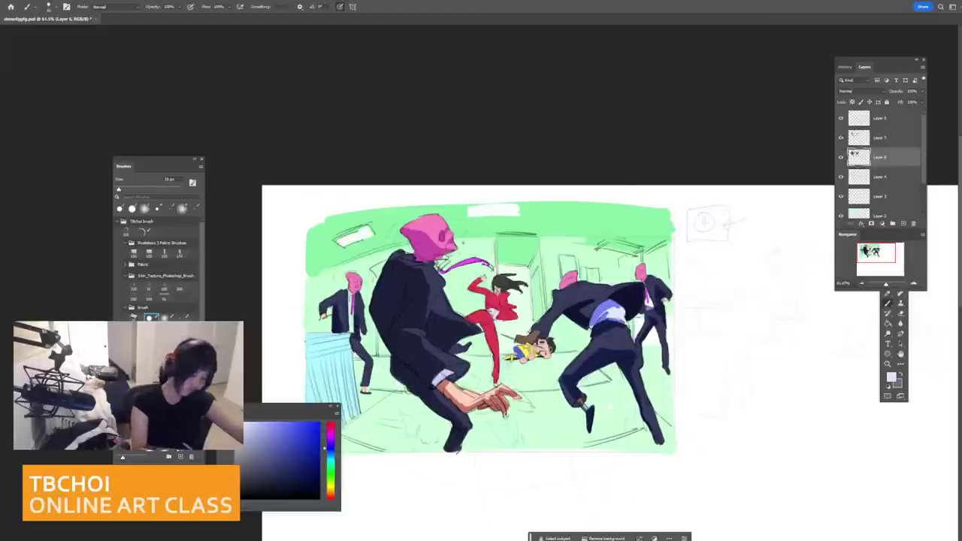
drag(349, 302, 350, 326)
key(ctrl+z)
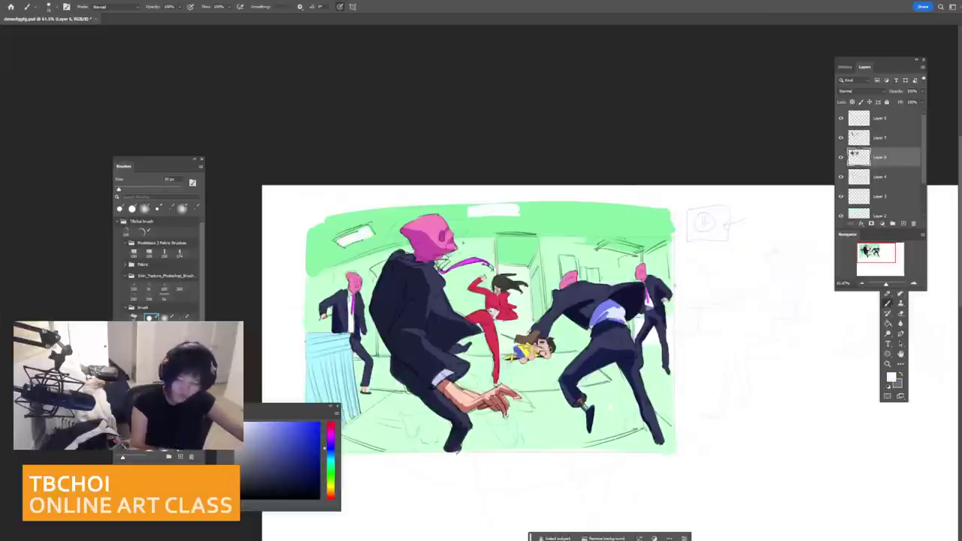
key(bracketright)
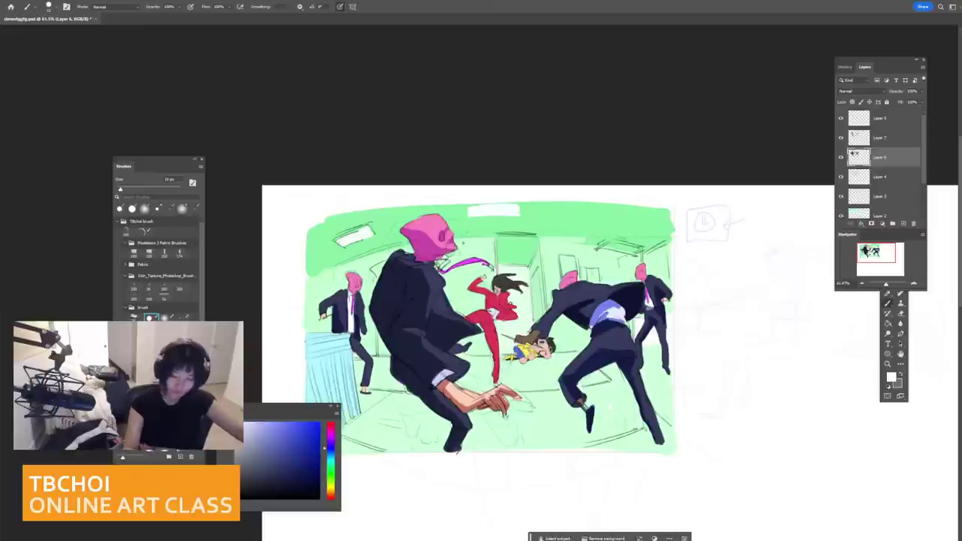
key(bracketleft)
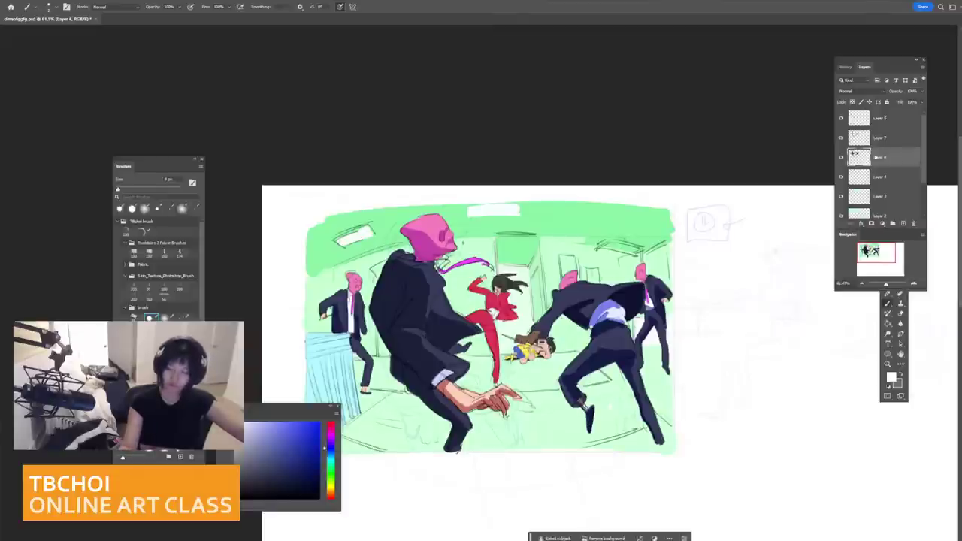
Step: Return to Layer 7 and shade the trousers of the two background men with a muted grey-violet
click(872, 138)
click(256, 433)
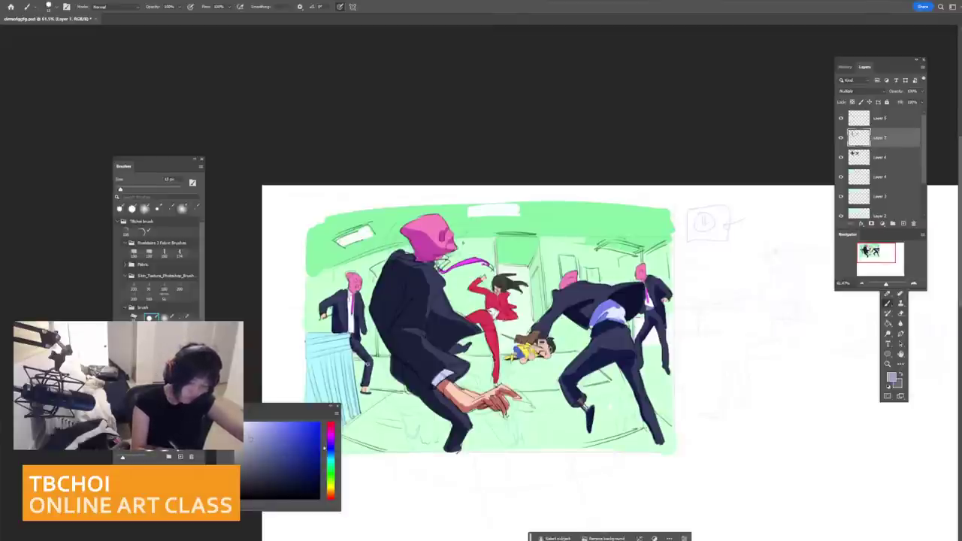
key(bracketright)
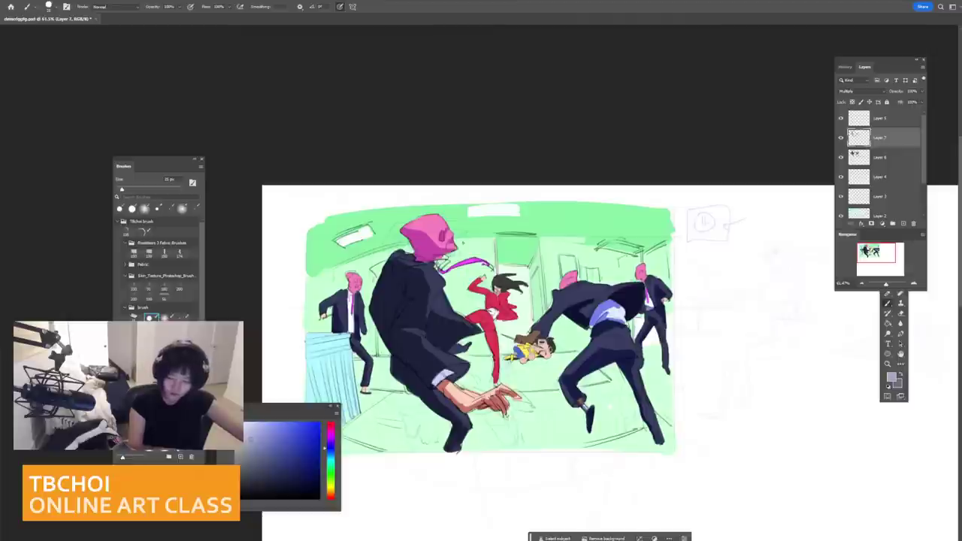
mouse_move(643, 348)
mouse_down()
mouse_move(642, 371)
mouse_move(666, 365)
mouse_up()
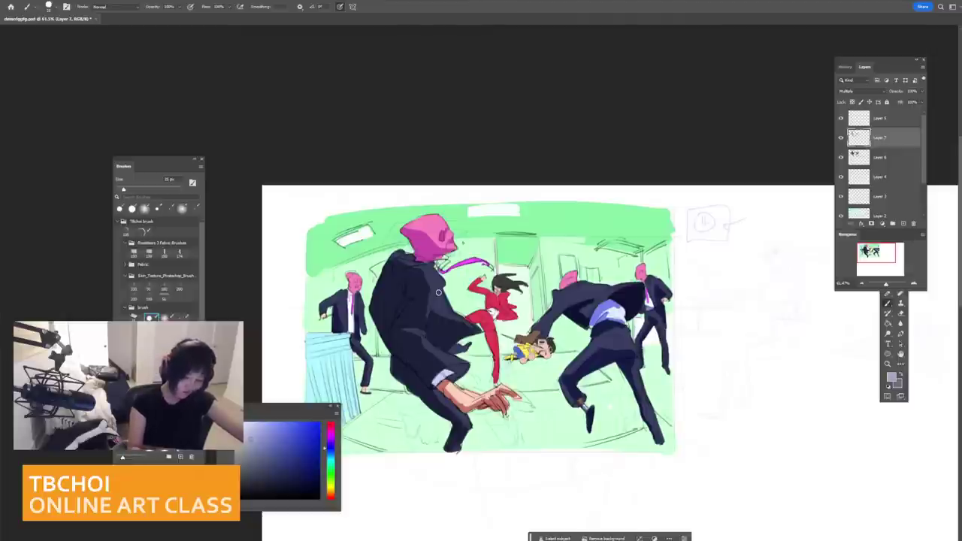
Step: Shade the kicking woman's red suit with a dark crimson sampled from it, adjusting the brush size for detail
key(bracketleft)
alt+click(484, 336)
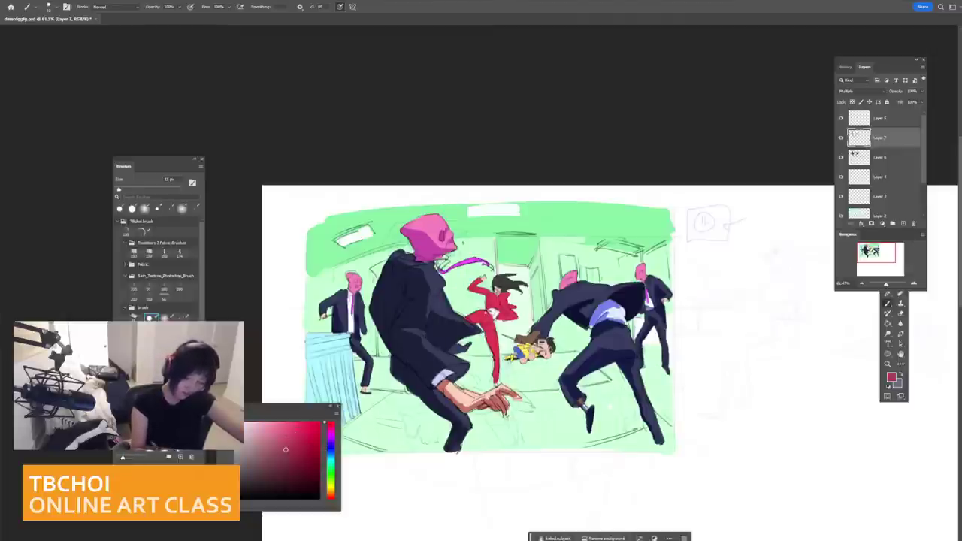
drag(470, 320, 479, 322)
key(bracketright)
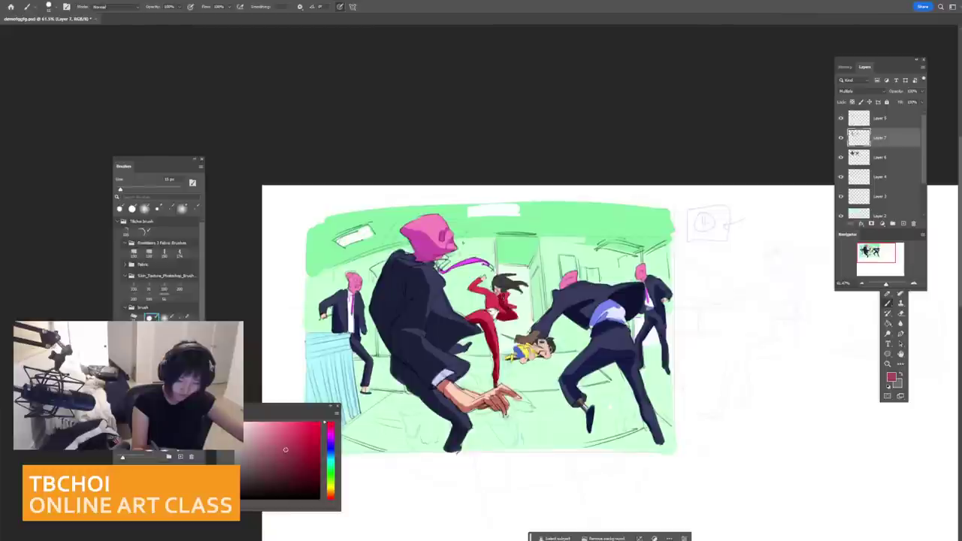
key(bracketleft)
key(bracketleft)
key(bracketleft)
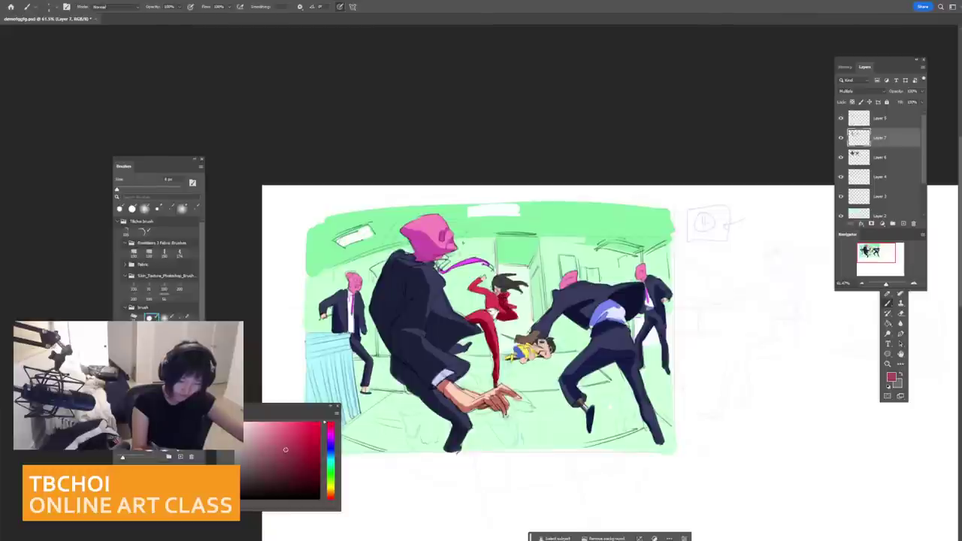
Step: Shade the skin of the small figure on the floor with a salmon pink on Layer 7, using a small brush
scroll(511, 276, up, 5)
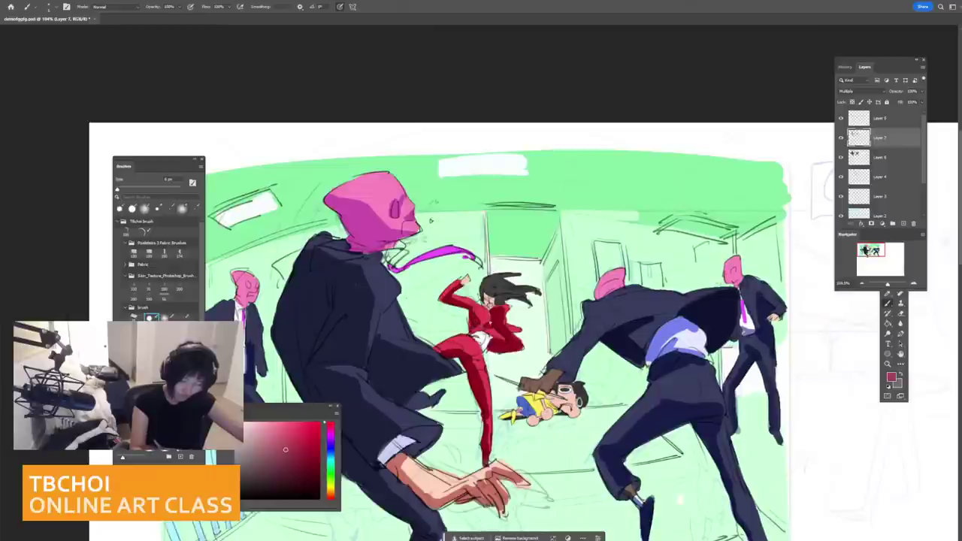
key(ctrl+0)
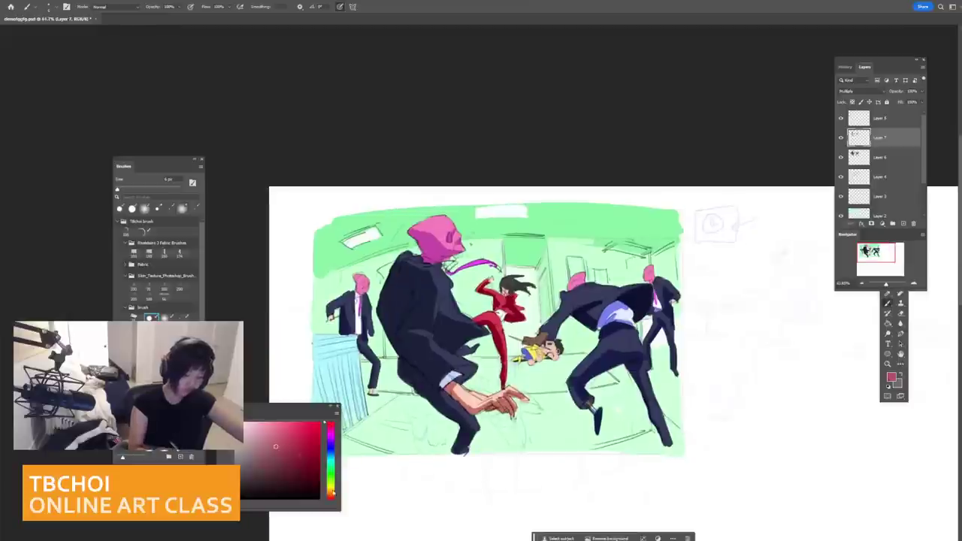
click(266, 429)
key(bracketleft)
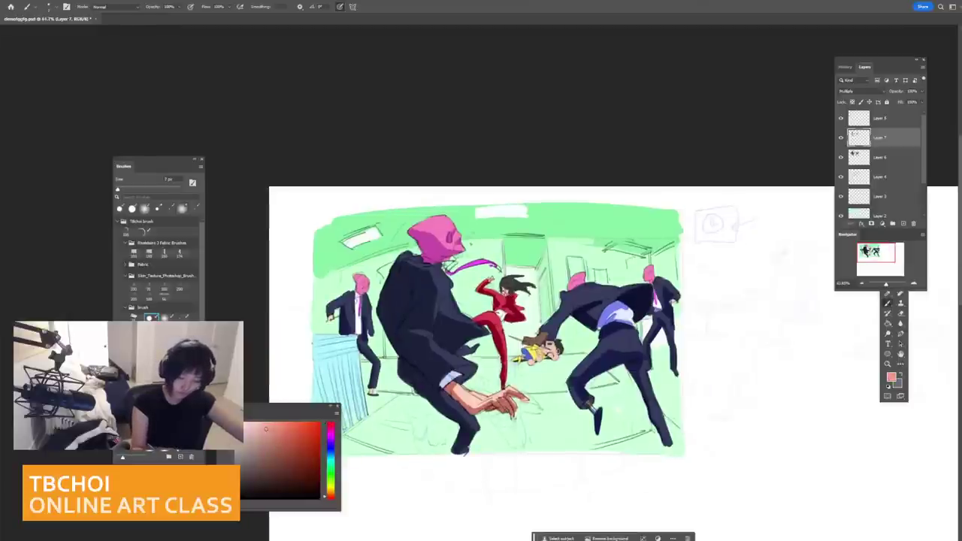
key(bracketright)
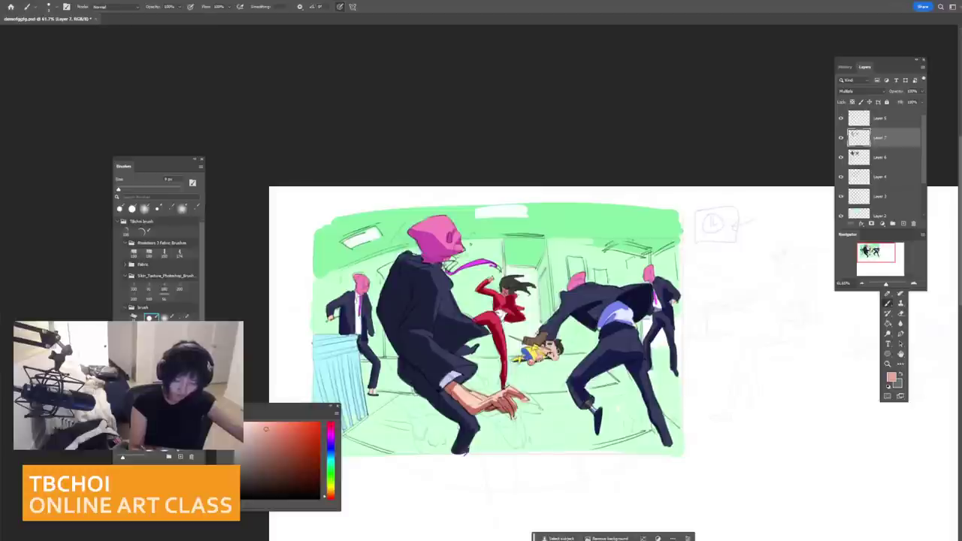
drag(542, 349, 548, 355)
Step: Paint a small muted blue-violet cast shadow at the feet of the background man beside the blue railing
key(bracketright)
key(bracketright)
key(bracketright)
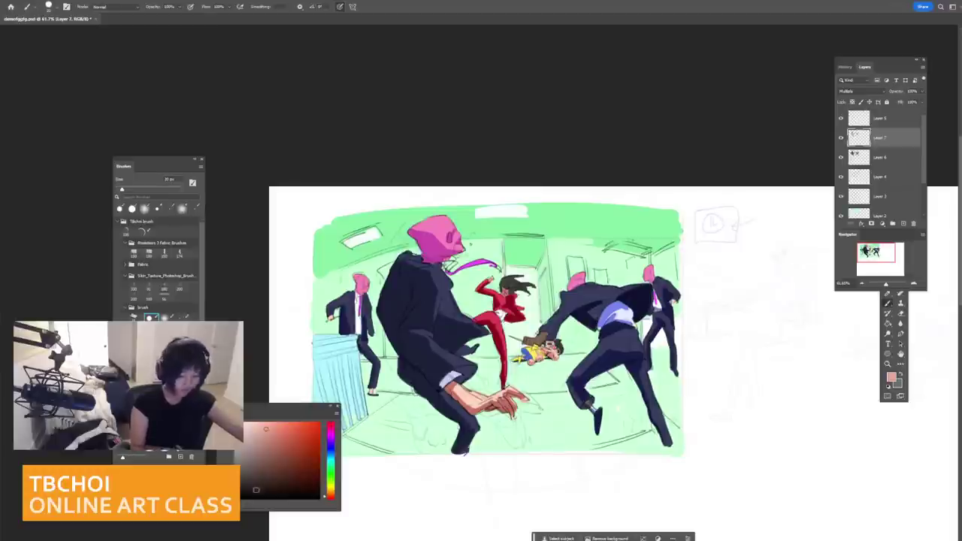
click(258, 455)
key(bracketright)
alt+click(432, 448)
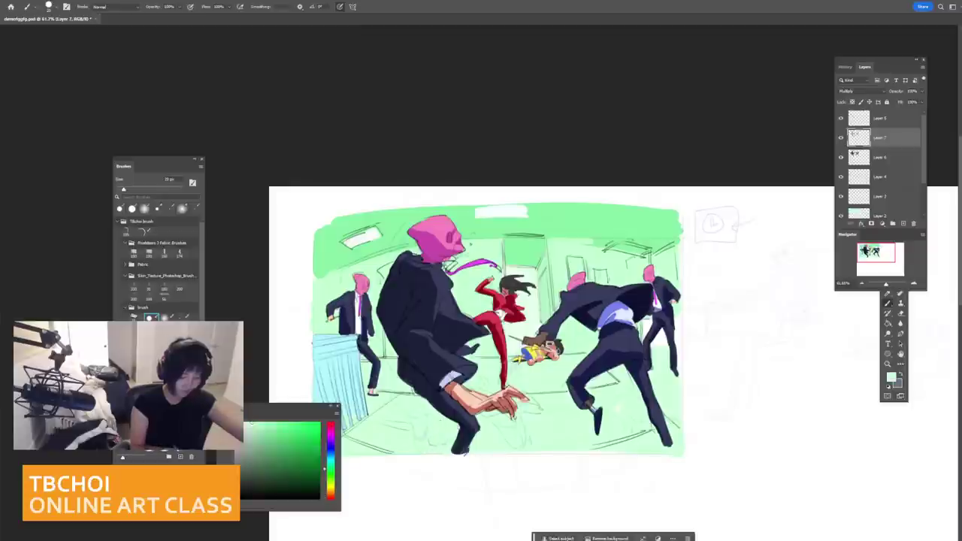
click(331, 449)
click(259, 432)
key(bracketleft)
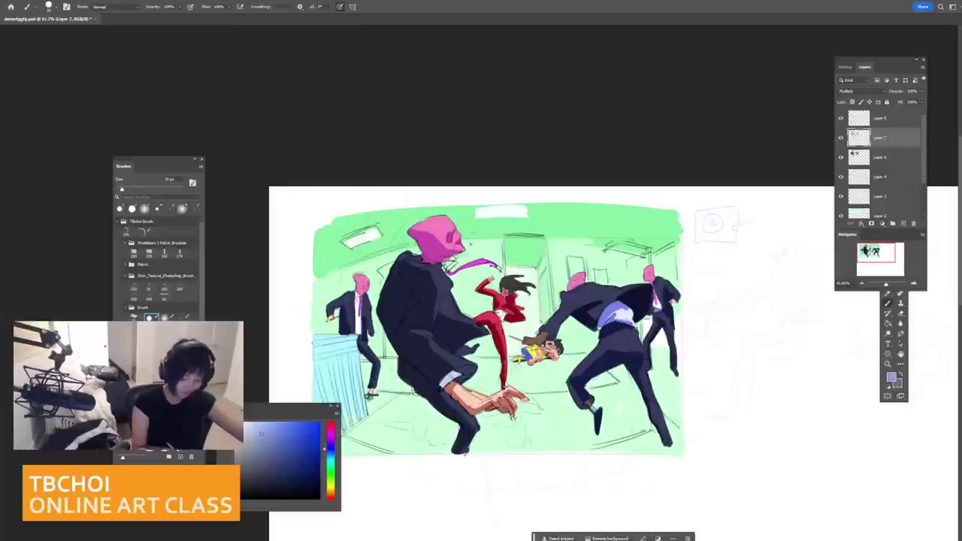
click(259, 444)
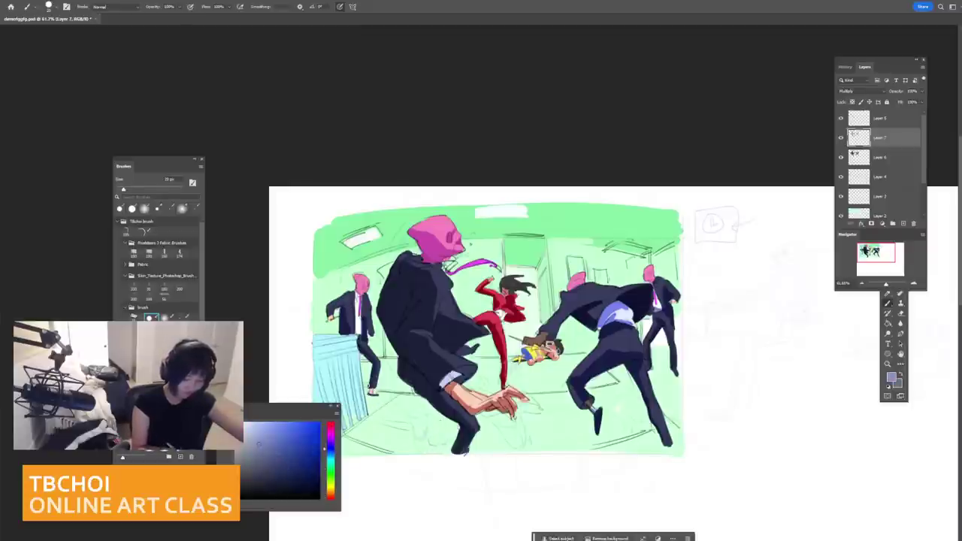
key(bracketleft)
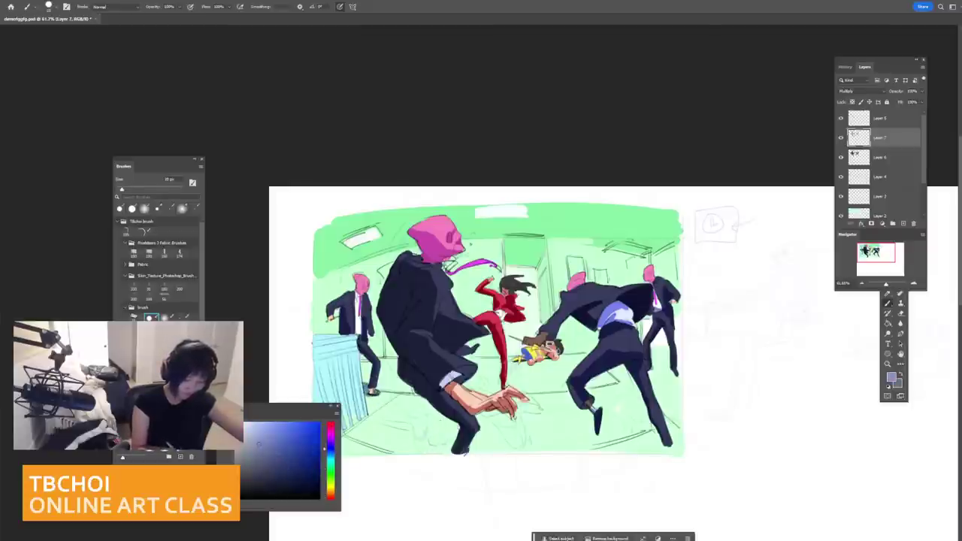
Step: Paint muted blue-violet cast shadows on the floor beneath the large foreground man and the small fallen figure
key(ctrl+minus)
key(bracketright)
mouse_move(442, 430)
mouse_down()
mouse_move(465, 410)
mouse_move(442, 428)
mouse_move(467, 416)
mouse_move(445, 429)
mouse_move(463, 427)
mouse_up()
key(ctrl+z)
key(bracketright)
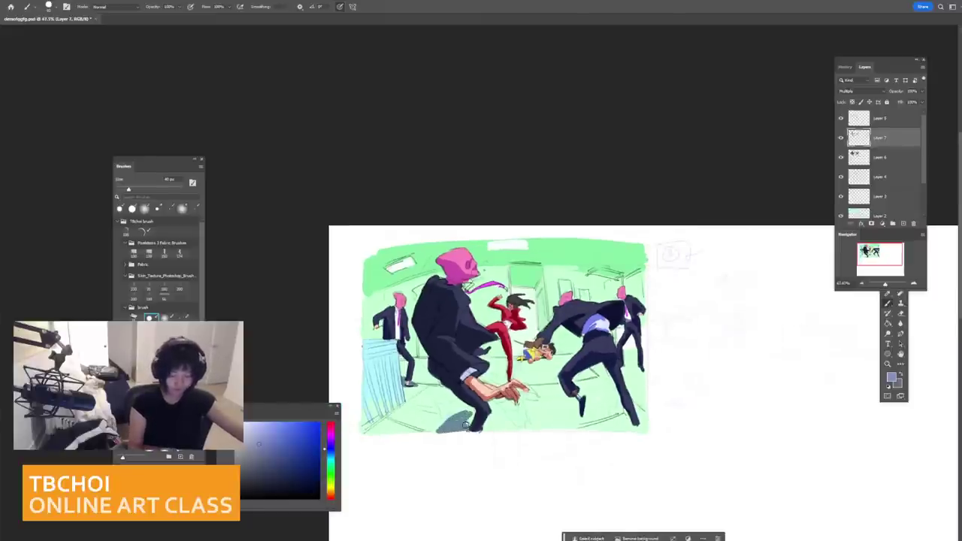
key(bracketleft)
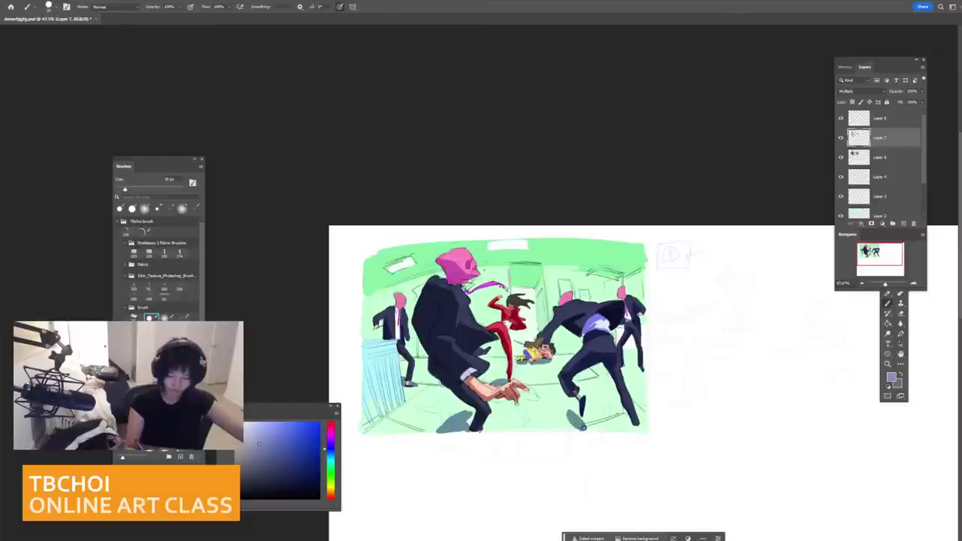
Step: Paint cast shadows on the floor beneath the bending man and the background man behind him, reducing the brush for the farther figure
key(bracketright)
mouse_move(583, 418)
mouse_down()
mouse_move(596, 414)
mouse_move(590, 396)
mouse_move(607, 401)
mouse_move(595, 395)
mouse_move(586, 415)
mouse_move(595, 399)
mouse_move(635, 425)
mouse_move(598, 392)
mouse_move(625, 414)
mouse_up()
key(ctrl+z)
key(bracketleft)
key(bracketleft)
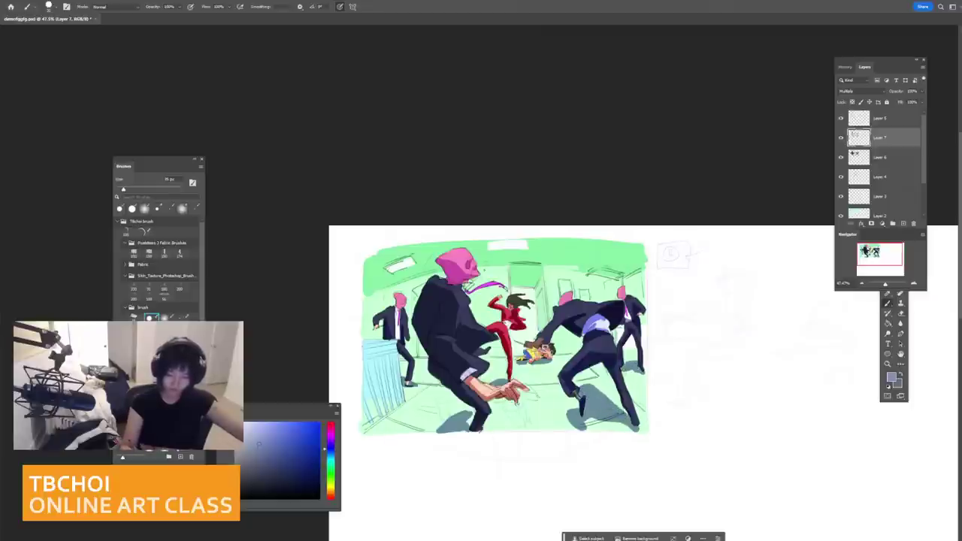
key(bracketleft)
key(bracketleft)
drag(623, 371, 643, 373)
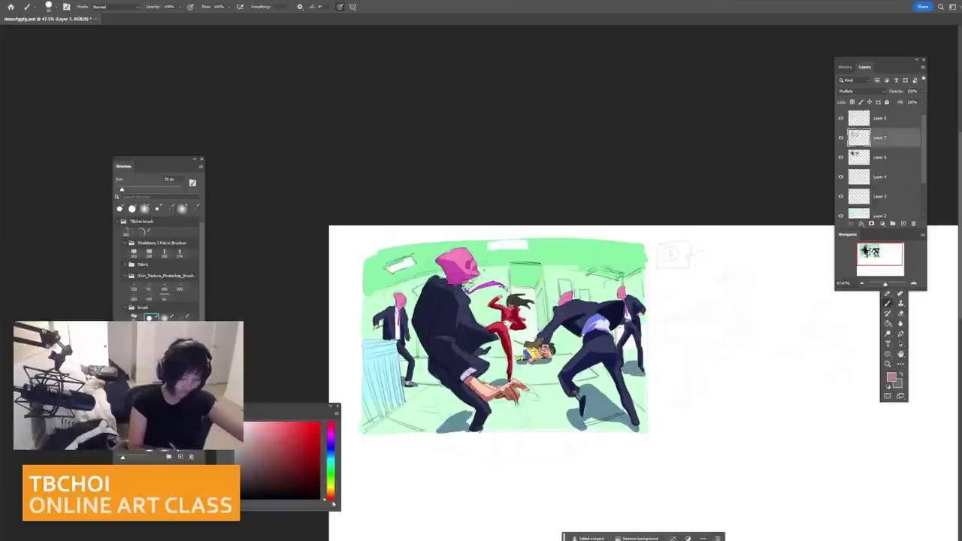
Step: Try recoloring the foreground man's floor shadow with a deep blue-violet Paint Bucket fill
drag(290, 464, 294, 444)
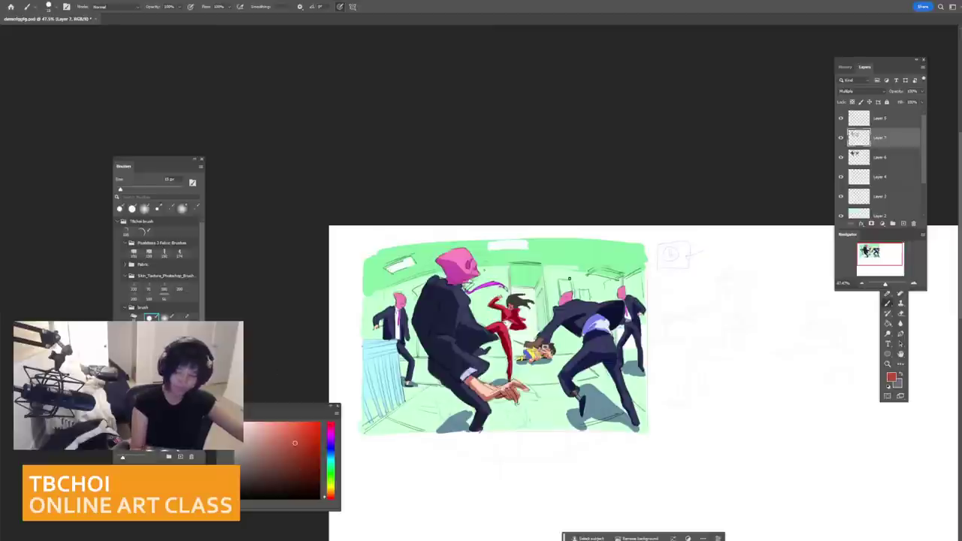
click(901, 336)
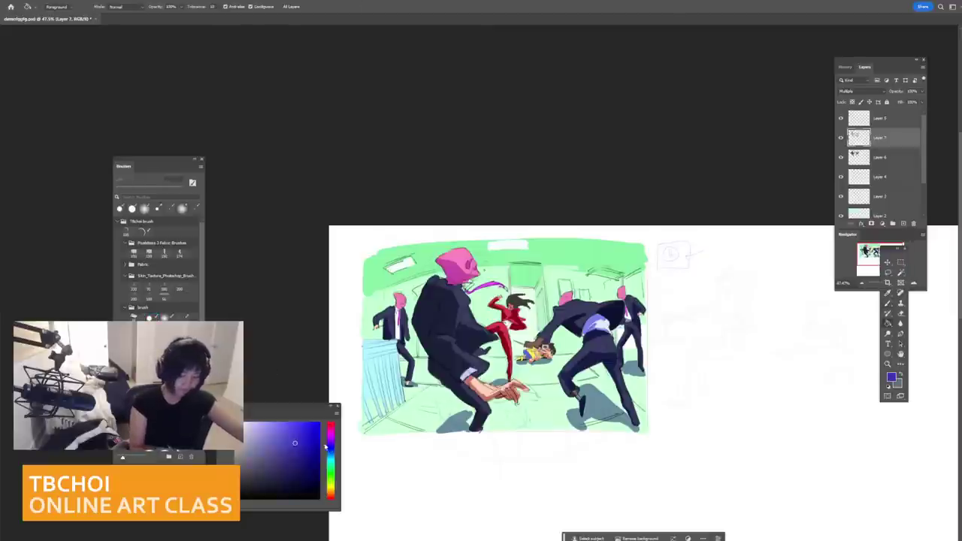
click(331, 447)
click(287, 439)
click(455, 423)
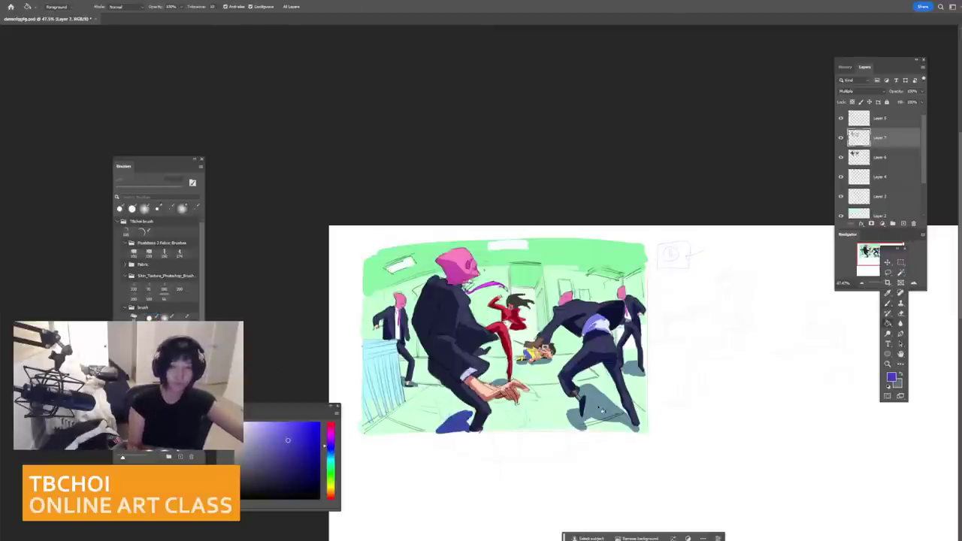
key(ctrl+z)
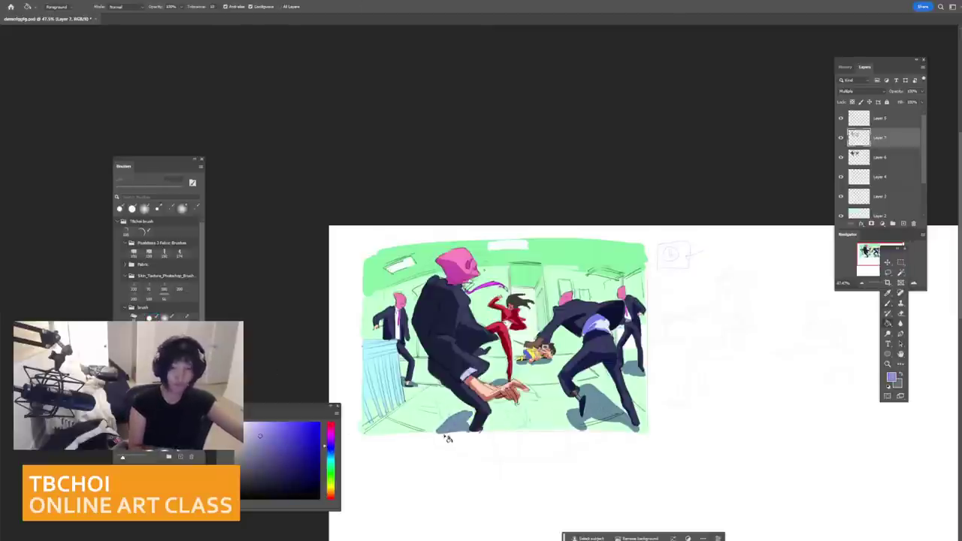
Step: Try filling the floor shadows of the foreground man and the bending man with a bright saturated violet-blue
click(290, 421)
click(456, 424)
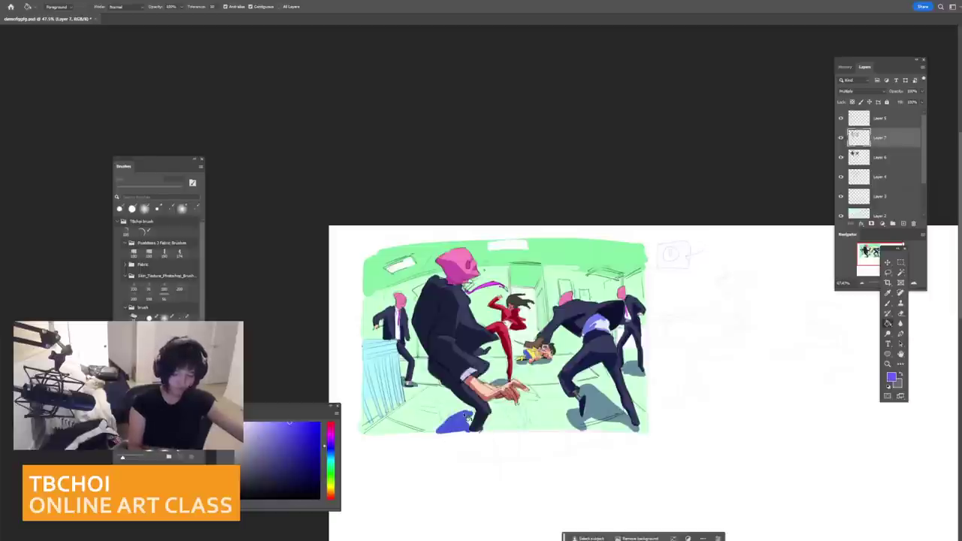
click(609, 417)
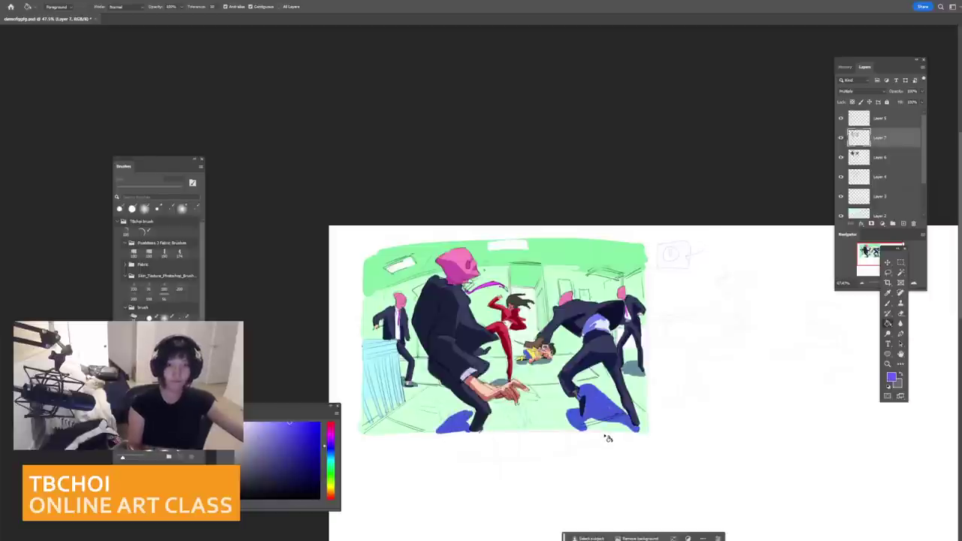
key(ctrl+z)
key(ctrl+z)
Step: Try filling the same two floor shadows with a very pale lavender
click(252, 422)
click(463, 424)
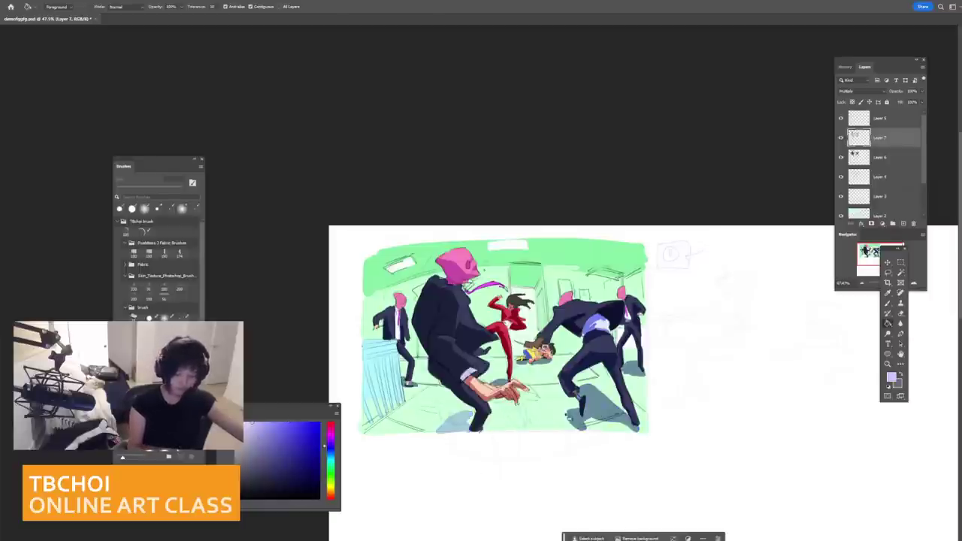
click(613, 409)
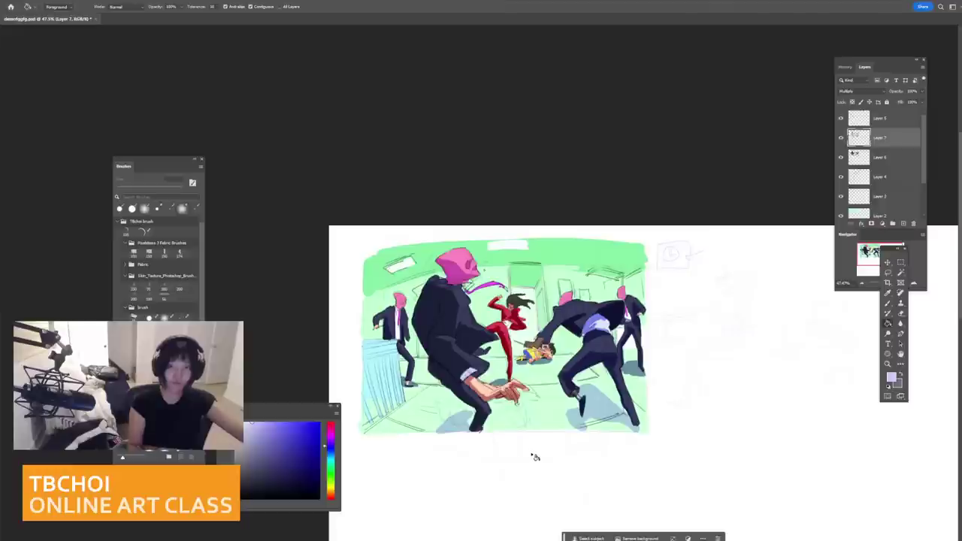
key(ctrl+z)
key(ctrl+z)
Step: Fill the floor shadows of the foreground man and the bending man with a light violet slightly stronger than the pale lavender
click(260, 424)
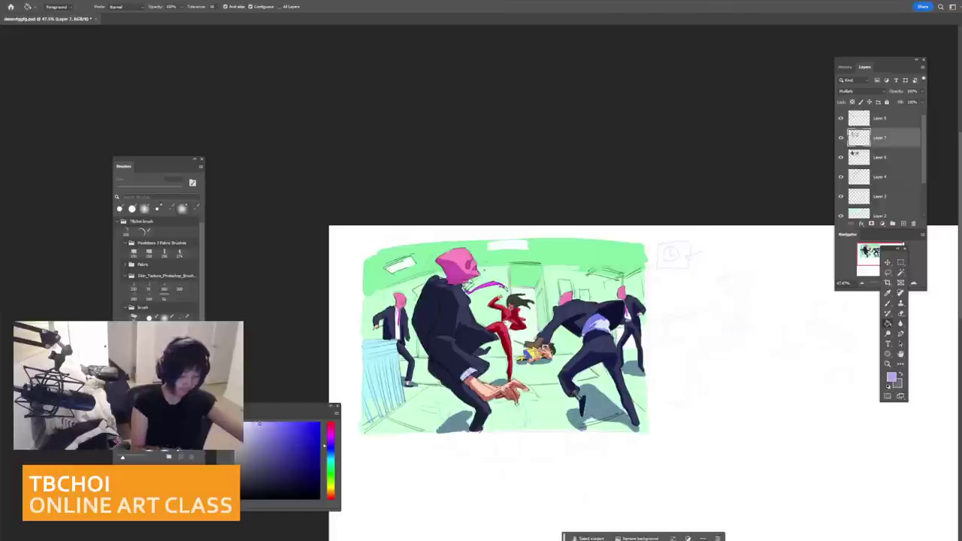
click(461, 424)
click(504, 395)
key(ctrl+z)
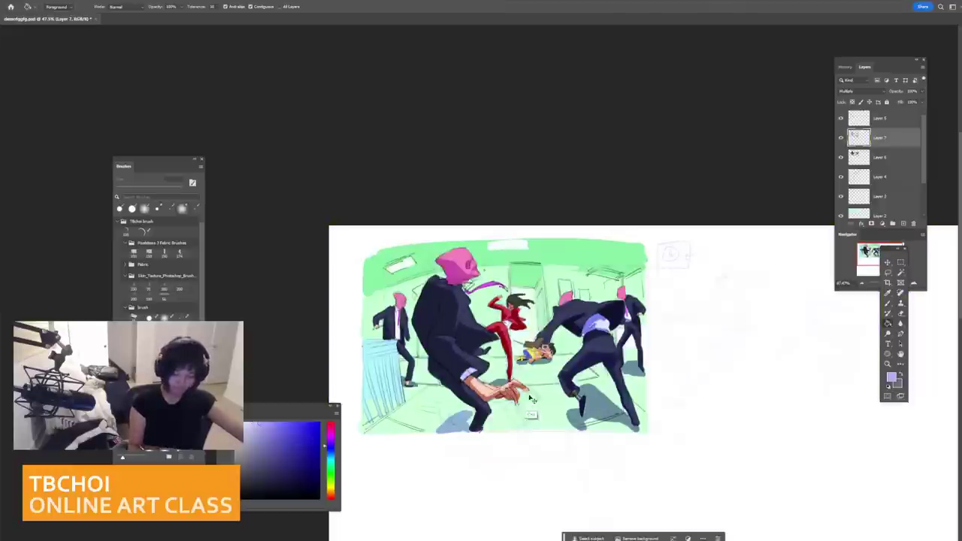
click(508, 386)
click(604, 405)
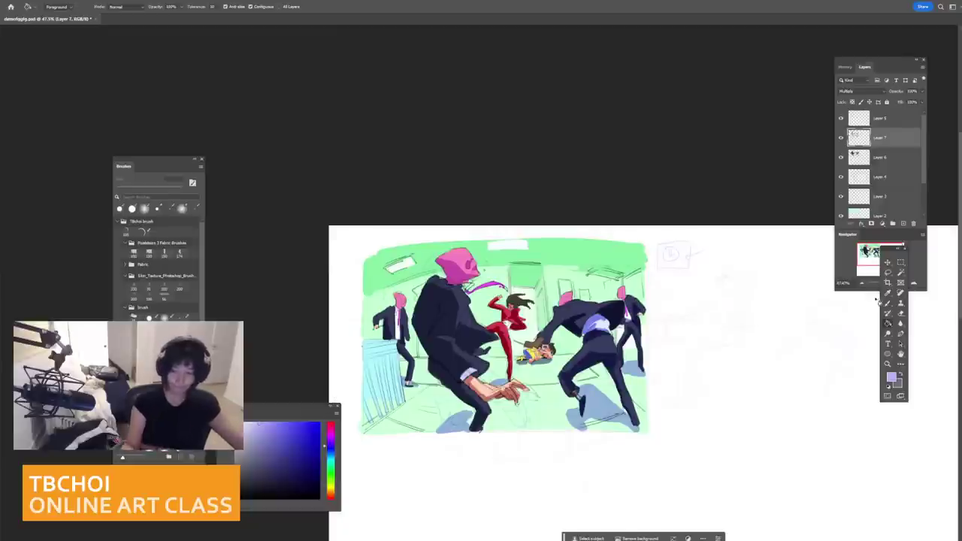
Step: Brush light violet shadows onto the blue railing's top and bars on Layer 7, adjusting the brush size for the narrow bars
key(b)
key(bracketright)
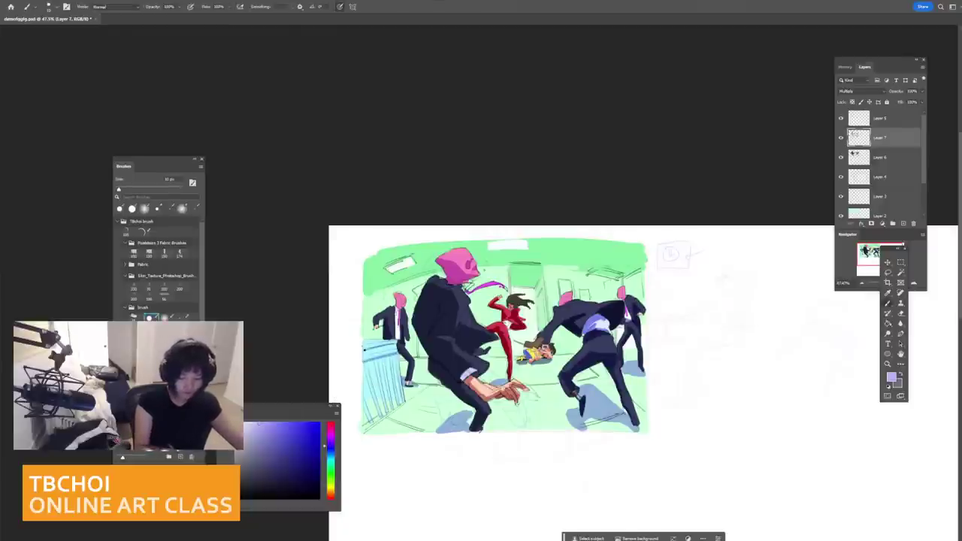
key(bracketright)
mouse_move(364, 348)
mouse_down()
mouse_move(384, 343)
mouse_move(370, 407)
mouse_up()
key(bracketright)
key(bracketleft)
key(bracketleft)
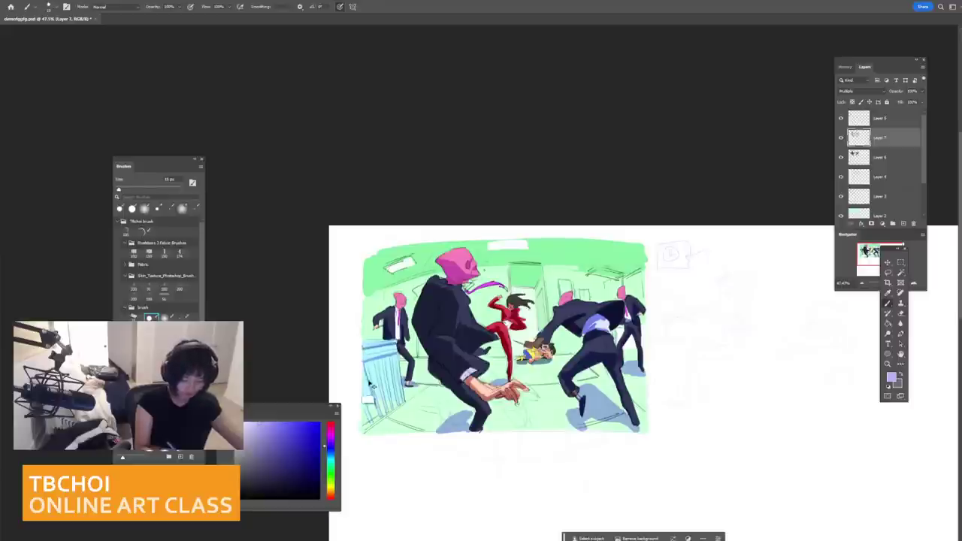
drag(370, 369, 375, 393)
key(bracketright)
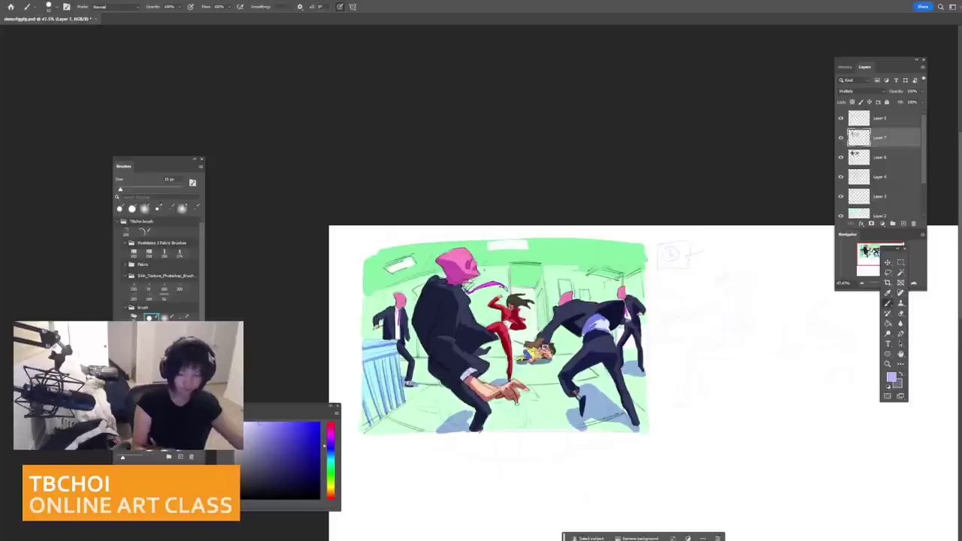
Step: Select Layer 2 and hide it briefly to check which background areas it holds
scroll(763, 387, down, 2)
scroll(763, 387, up, 1)
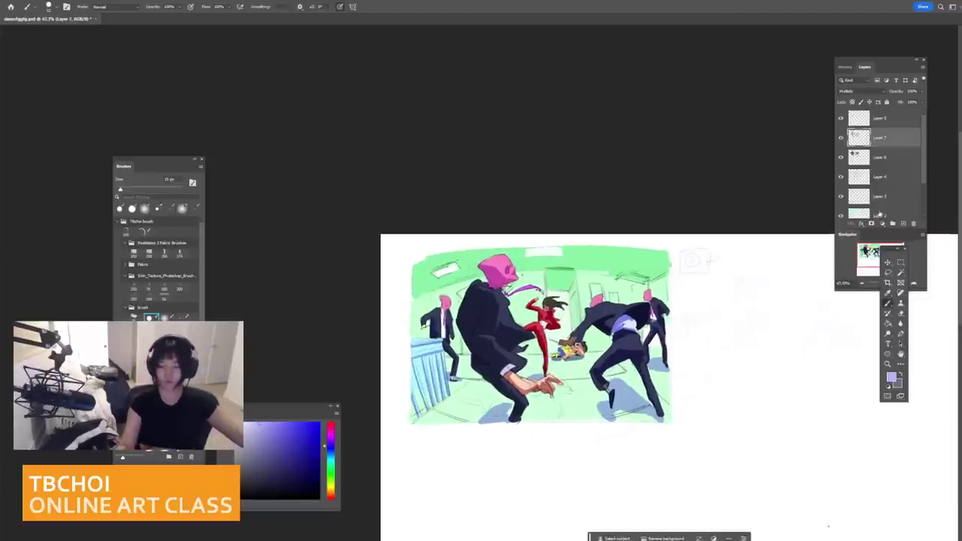
click(879, 214)
click(842, 212)
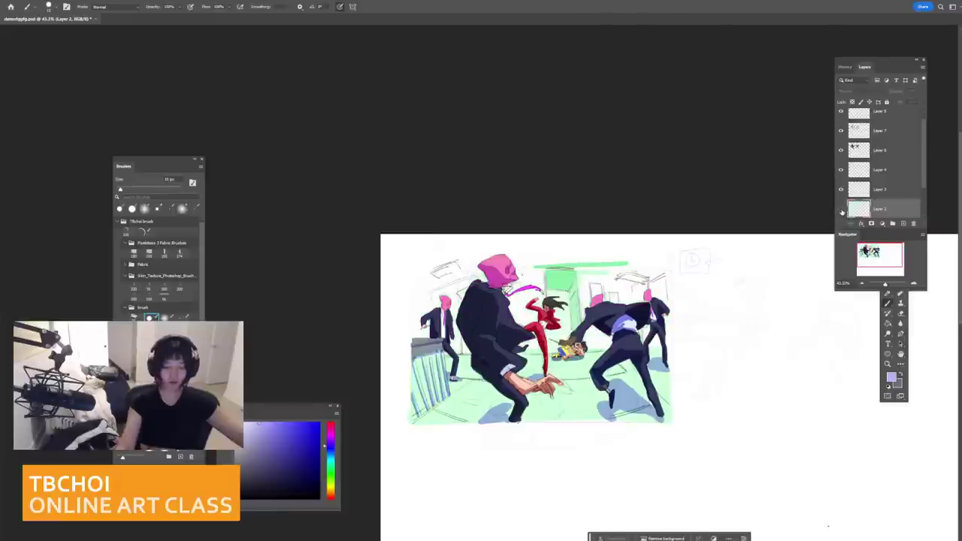
click(841, 213)
scroll(579, 236, up, 1)
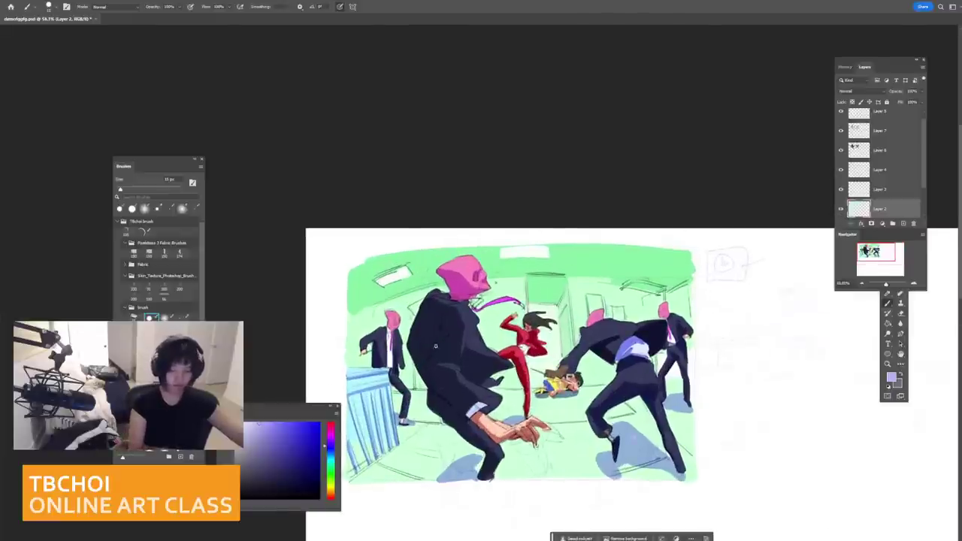
Step: Fill the ceiling band on Layer 2 with a deeper green based on the room's sampled green, settling on a medium shade
click(889, 324)
alt+click(510, 286)
click(274, 449)
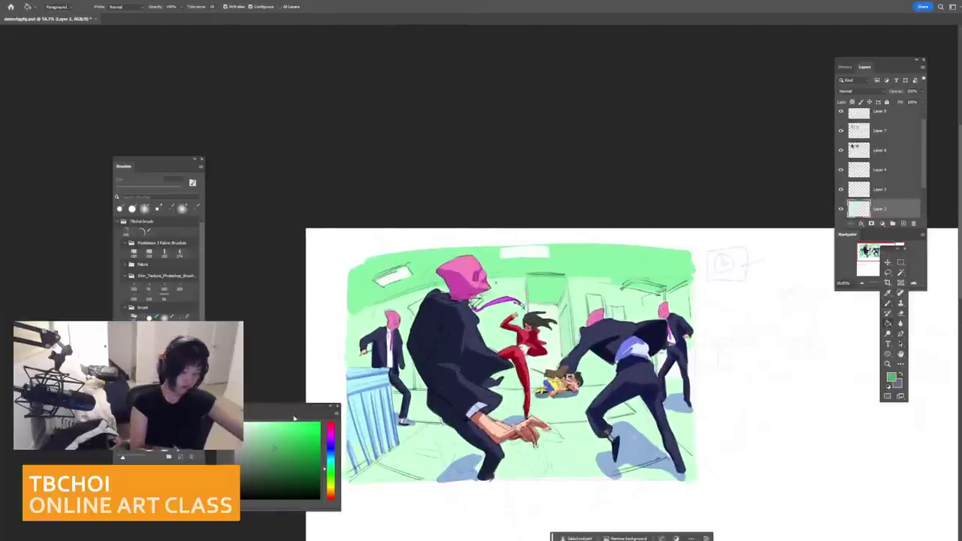
click(441, 263)
scroll(444, 261, down, 1)
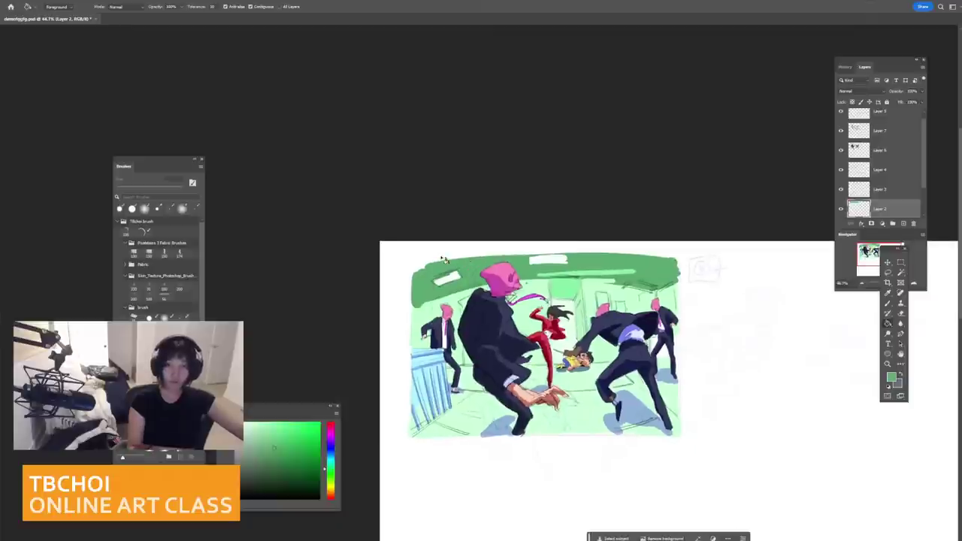
scroll(647, 315, up, 1)
key(ctrl+z)
click(494, 254)
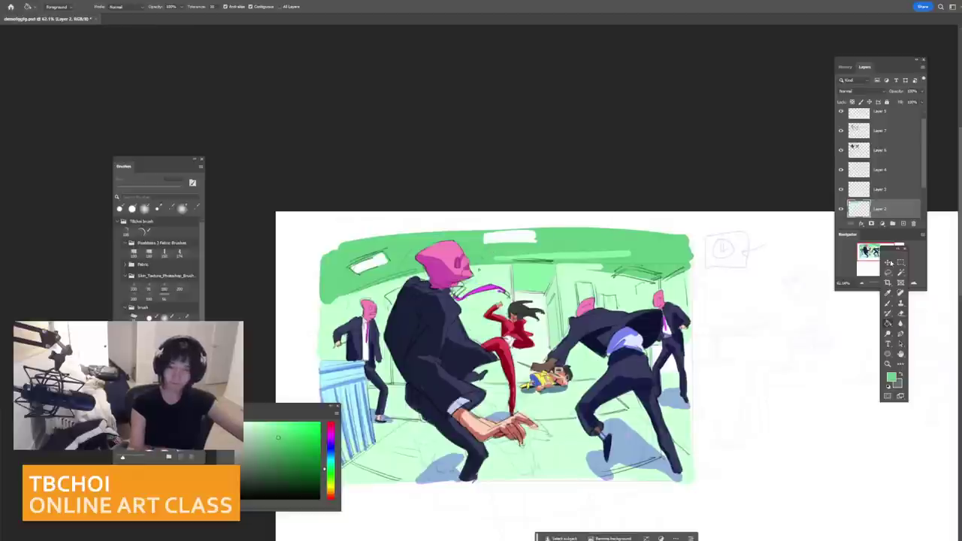
Step: Erase the light green streak running across the darker ceiling band and make Layer 2 active
key(v)
drag(595, 258, 595, 261)
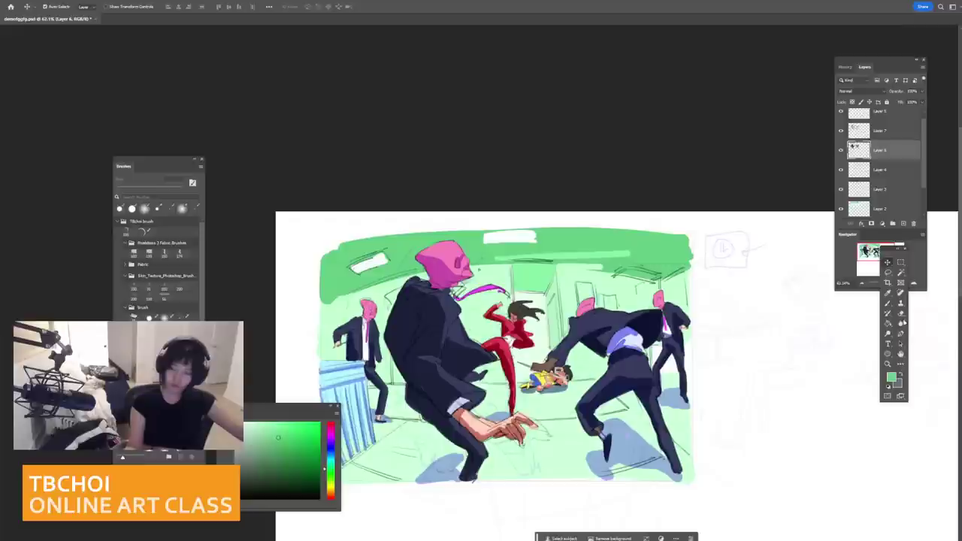
click(901, 312)
mouse_move(488, 257)
mouse_down()
mouse_move(555, 263)
mouse_move(624, 252)
mouse_move(591, 248)
mouse_move(661, 258)
mouse_up()
click(881, 209)
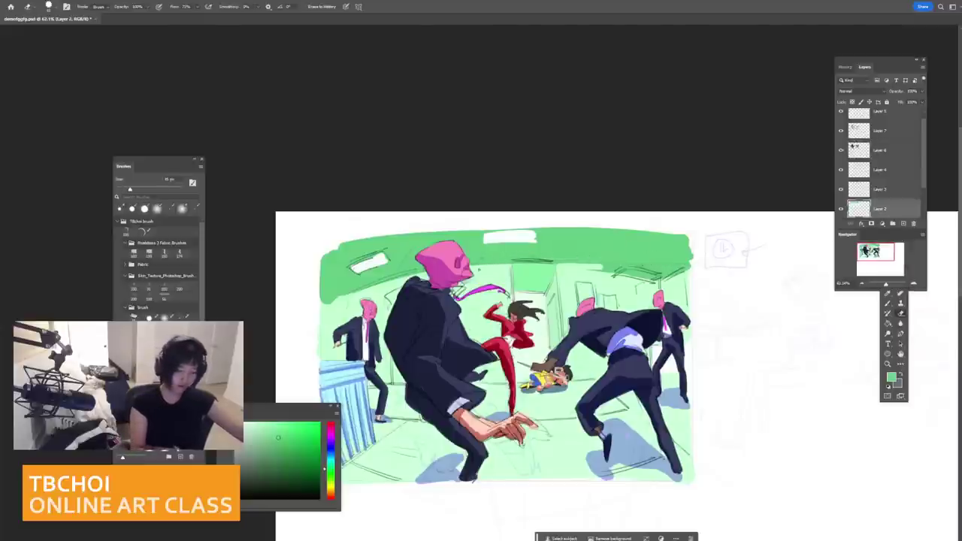
Step: Refill the ceiling band on Layer 2 with a lighter green and judge it across the whole illustration
click(887, 323)
click(273, 427)
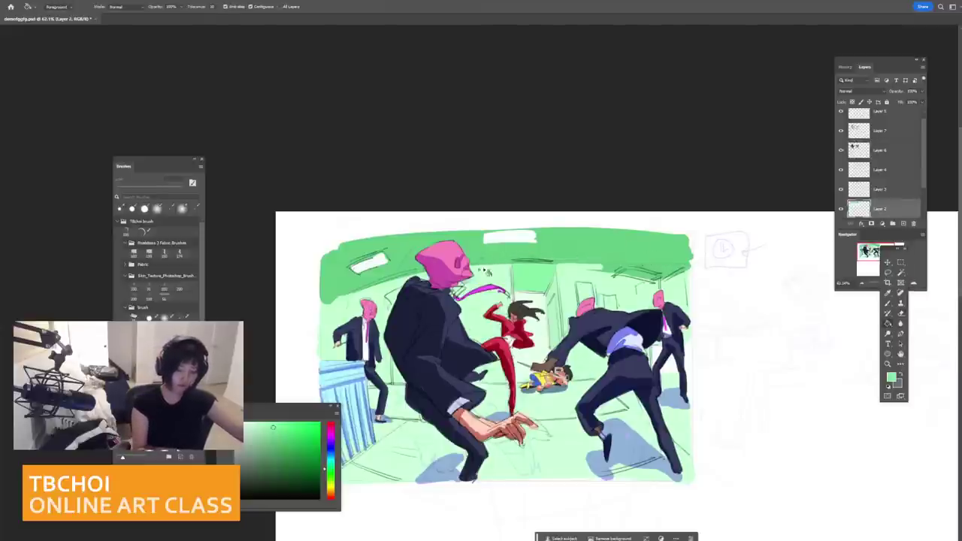
click(569, 241)
scroll(571, 242, down, 5)
scroll(571, 242, up, 4)
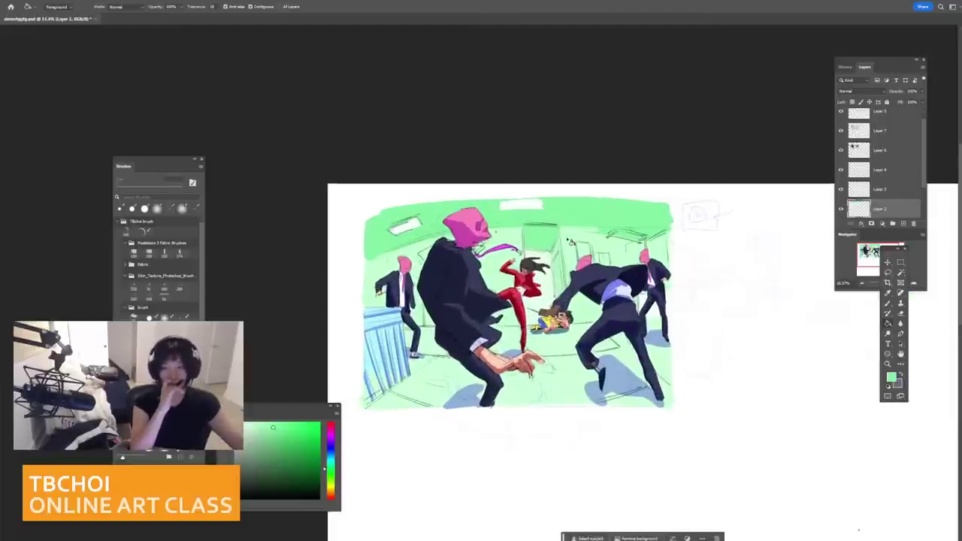
scroll(571, 242, up, 1)
scroll(570, 242, down, 3)
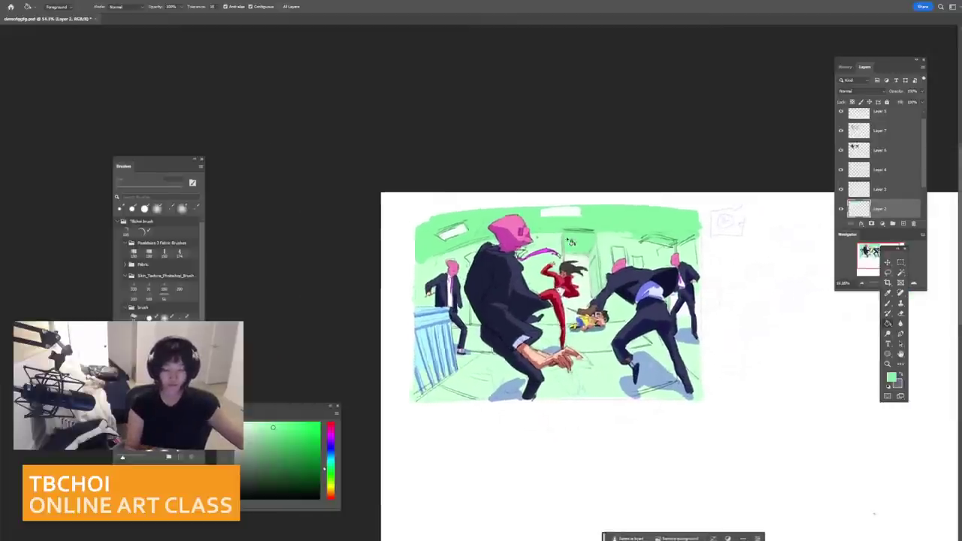
scroll(571, 242, up, 1)
Step: Hide Layer 3, toggle Layer 6 off and on to check what it holds, and make Layer 2 active
click(880, 190)
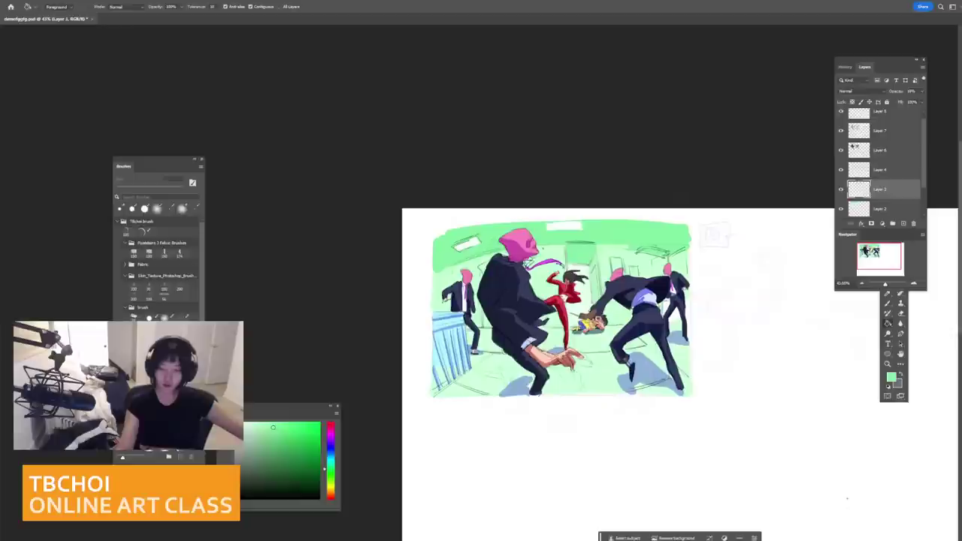
click(881, 209)
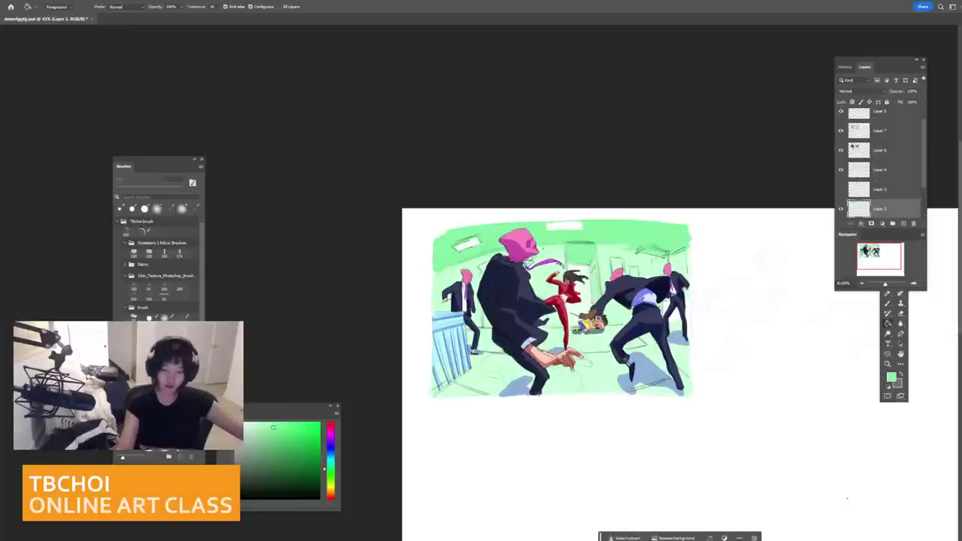
click(880, 170)
click(881, 150)
click(841, 150)
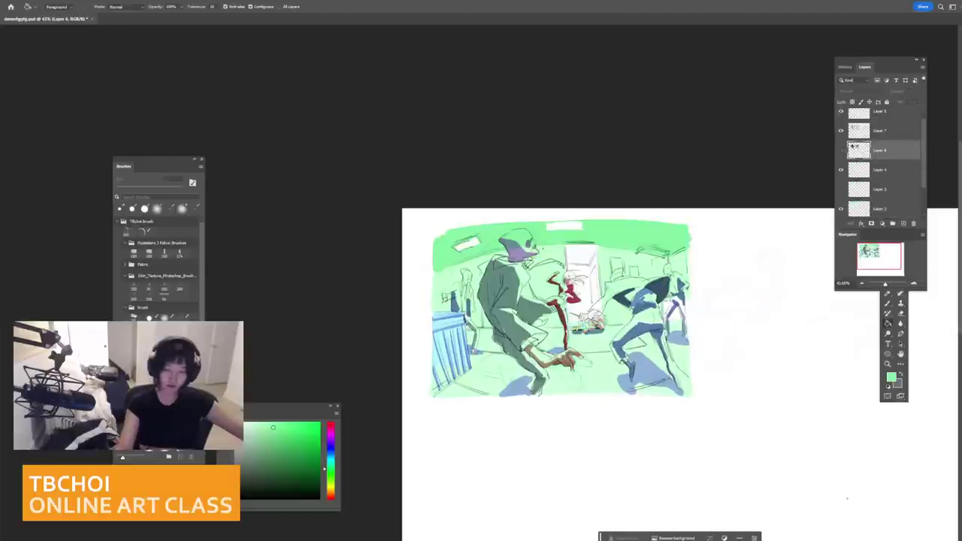
click(841, 150)
click(880, 209)
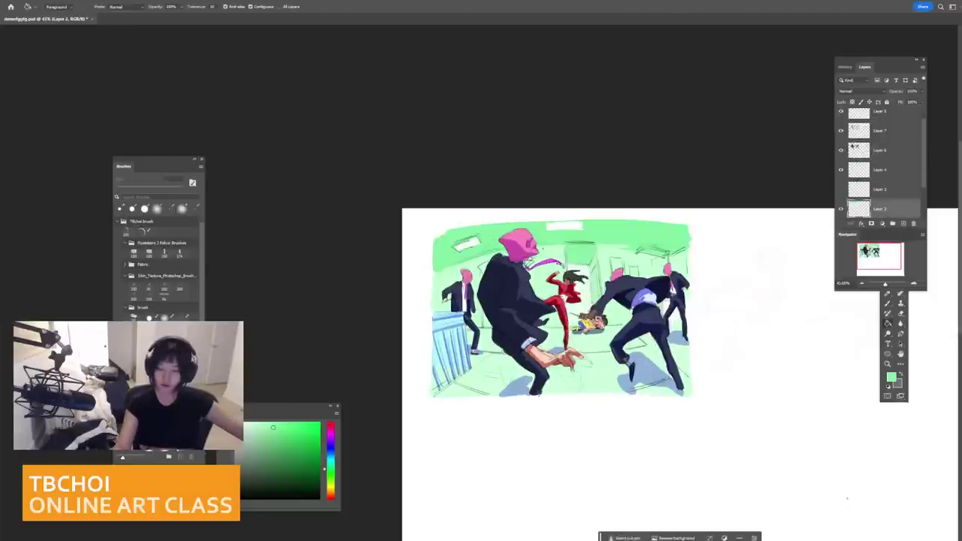
Step: Check the illustration's values in grayscale with a temporary Black & White adjustment layer above Layer 5, and undo it
drag(924, 184, 924, 161)
click(890, 119)
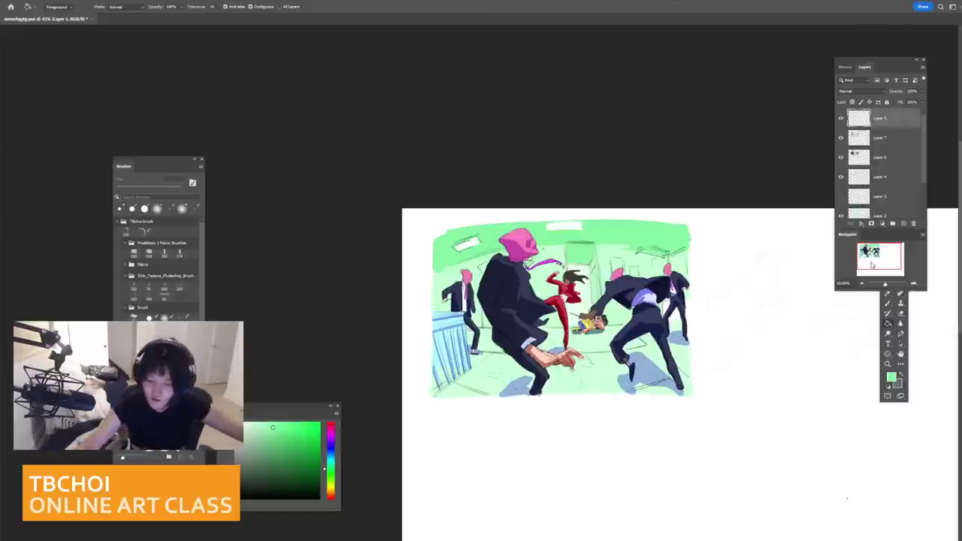
click(883, 224)
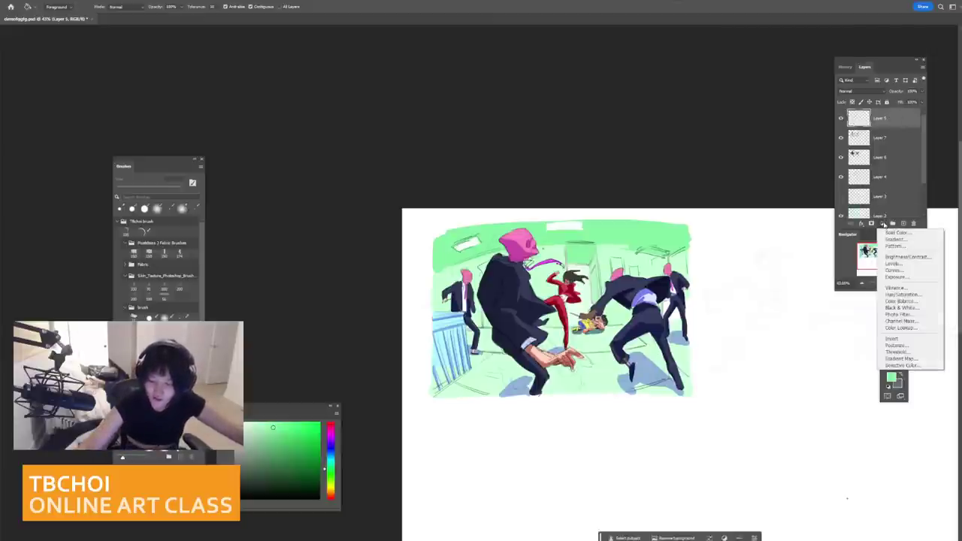
click(901, 308)
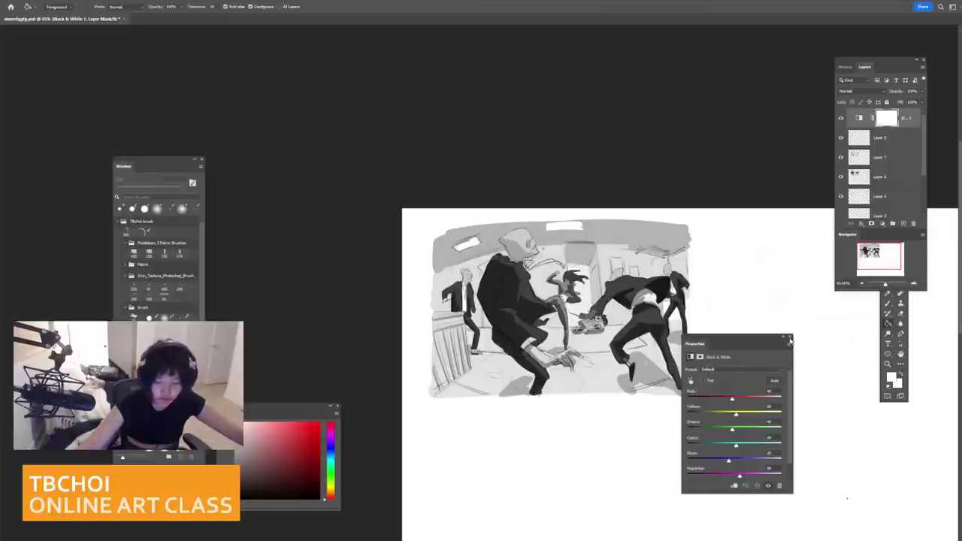
click(789, 338)
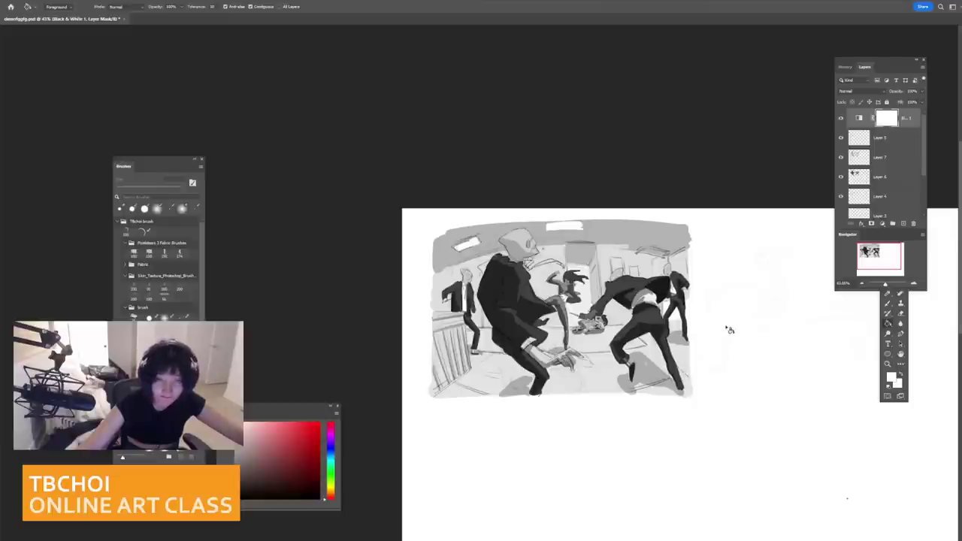
key(ctrl+z)
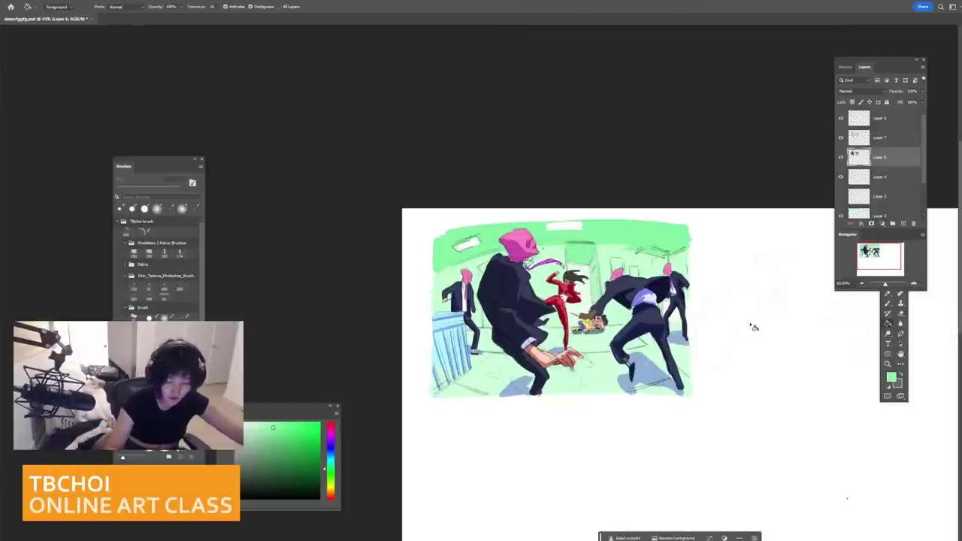
Step: Fill the ceiling band on Layer 2 with a slightly deeper medium green
scroll(752, 327, up, 1)
click(874, 143)
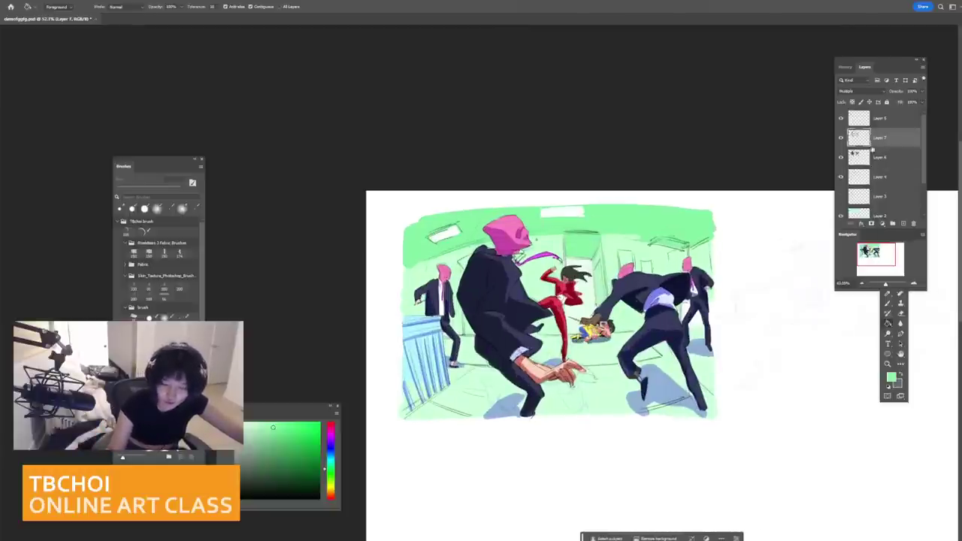
click(872, 160)
click(870, 215)
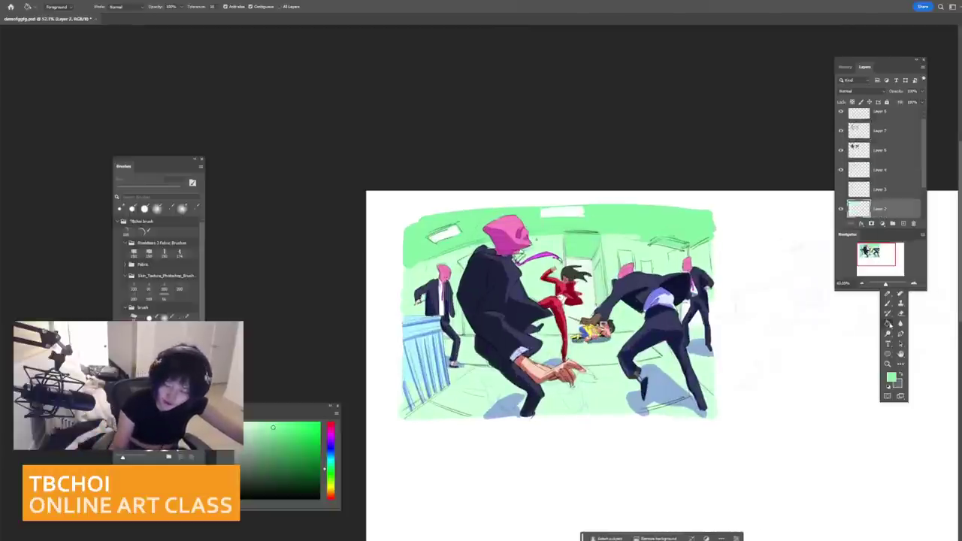
click(888, 324)
click(276, 432)
click(479, 218)
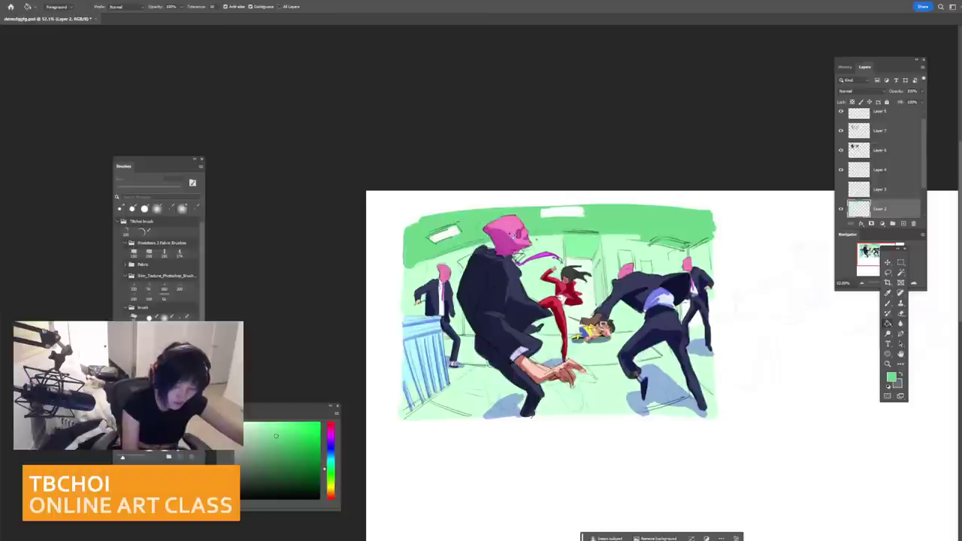
Step: Recolor the four attackers' pink heads on Layer 6 with a lighter pink based on the sampled head color
click(881, 151)
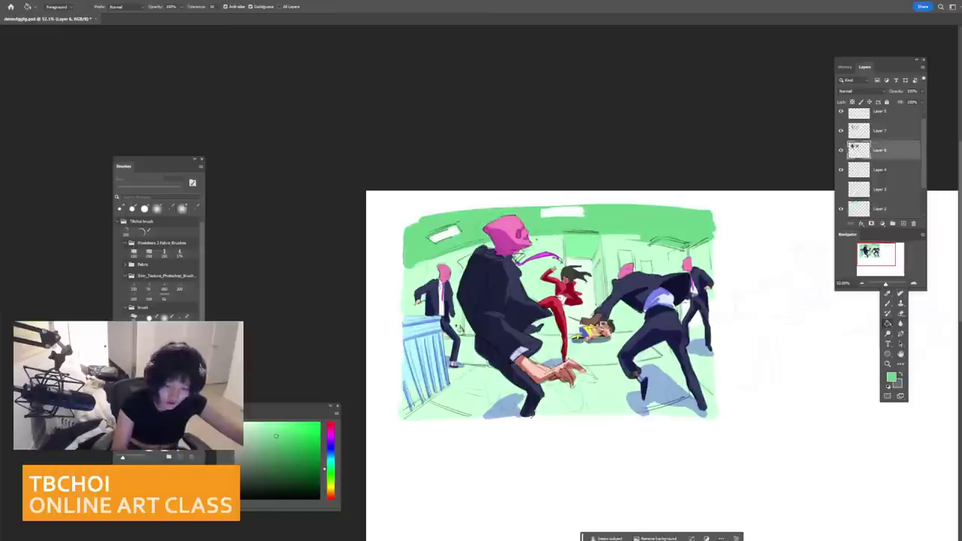
alt+click(507, 244)
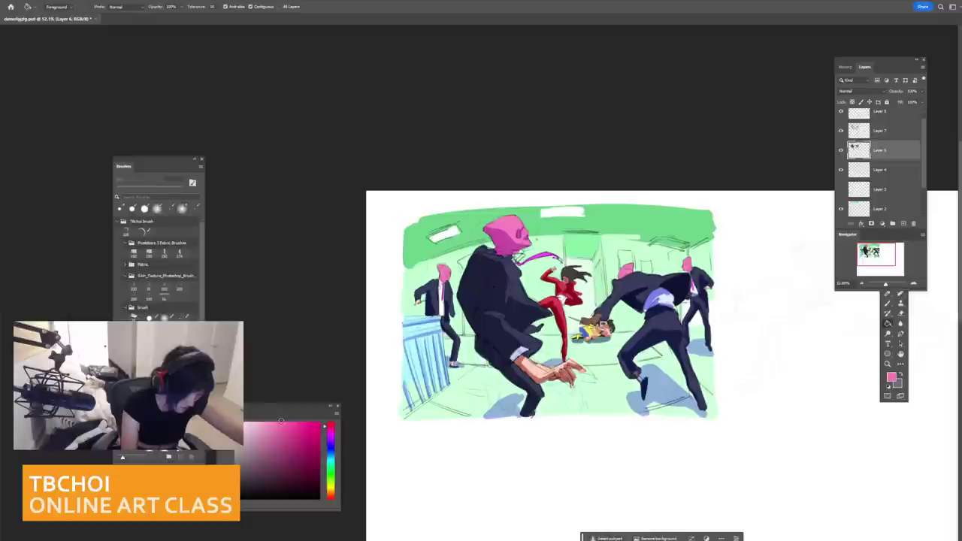
click(266, 422)
click(514, 224)
click(444, 273)
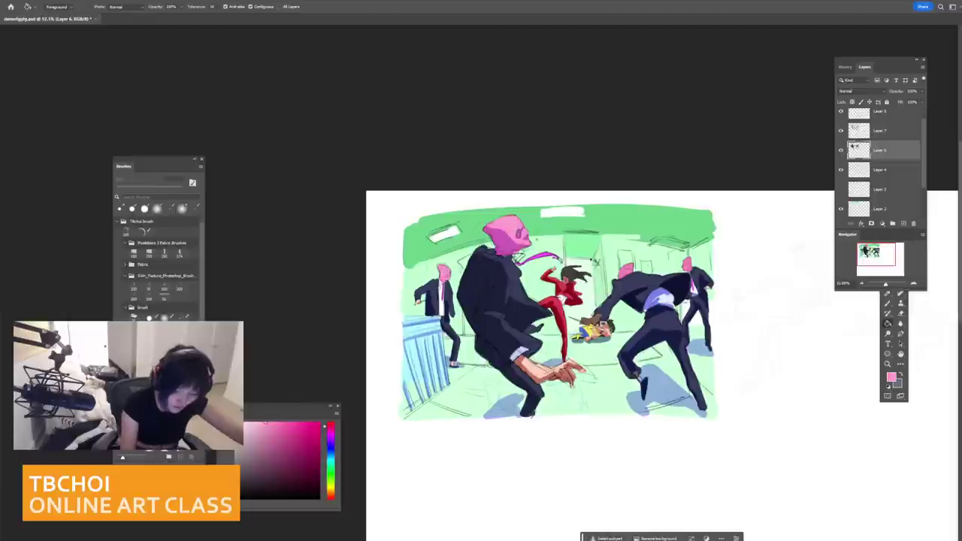
click(627, 269)
click(688, 266)
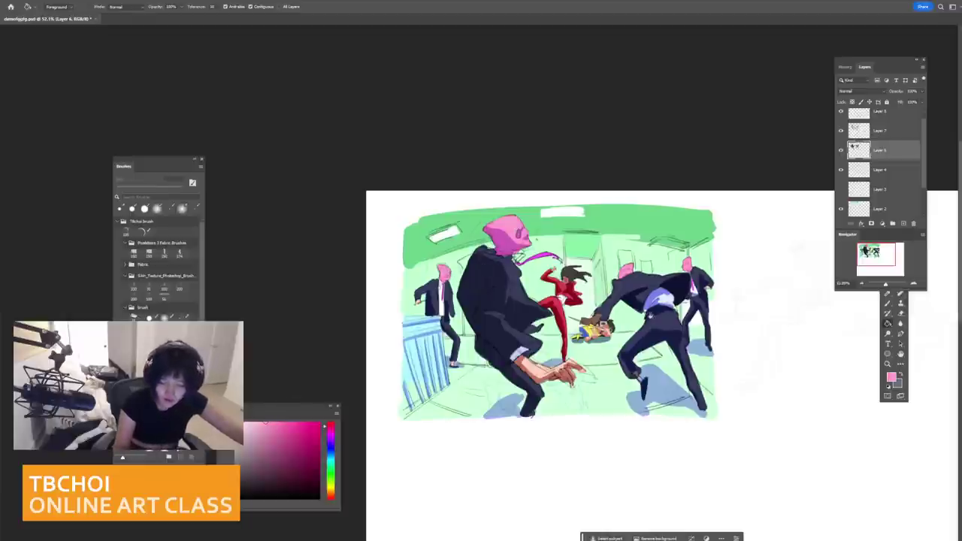
scroll(650, 316, up, 2)
scroll(650, 315, down, 3)
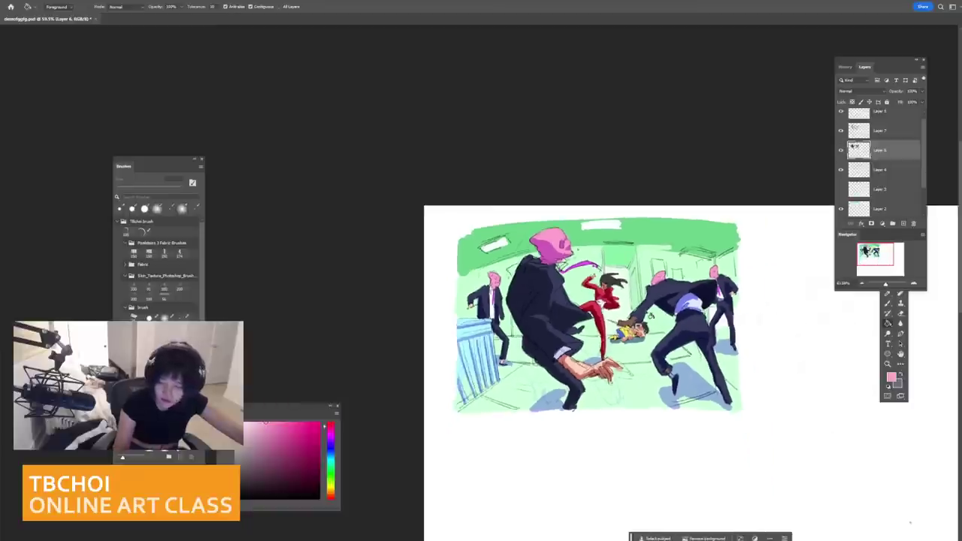
Step: Add a Curves adjustment layer above Layer 5 and reshape its Blue channel curve
click(897, 116)
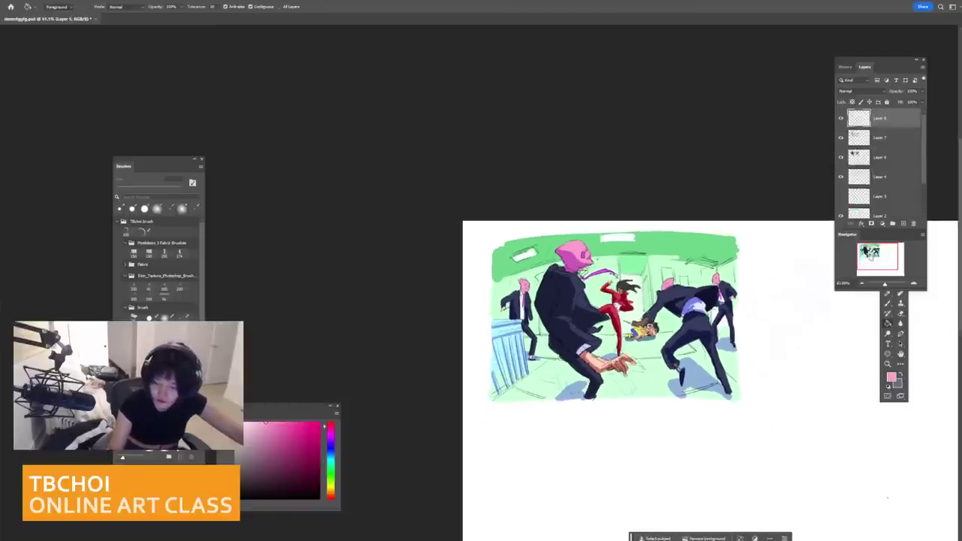
click(881, 226)
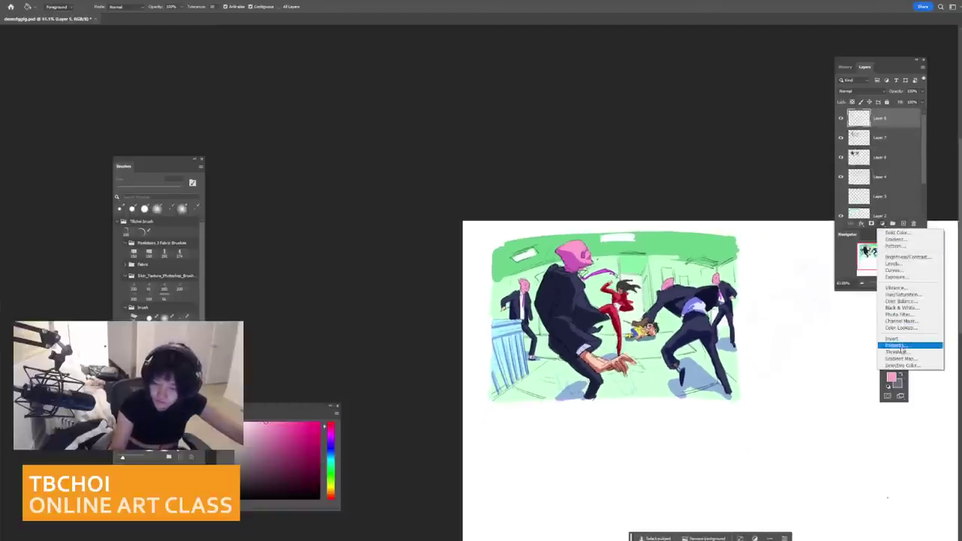
click(871, 224)
key(ctrl+z)
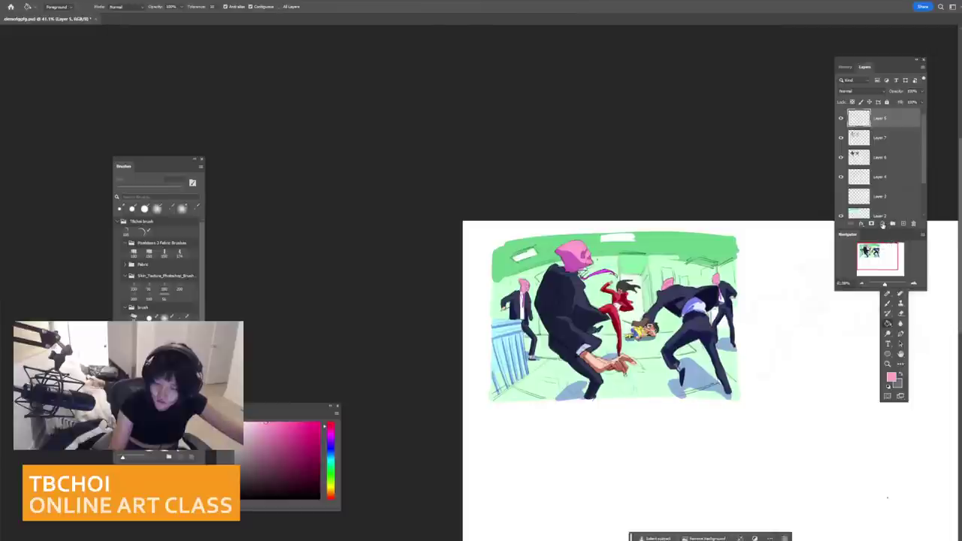
click(882, 224)
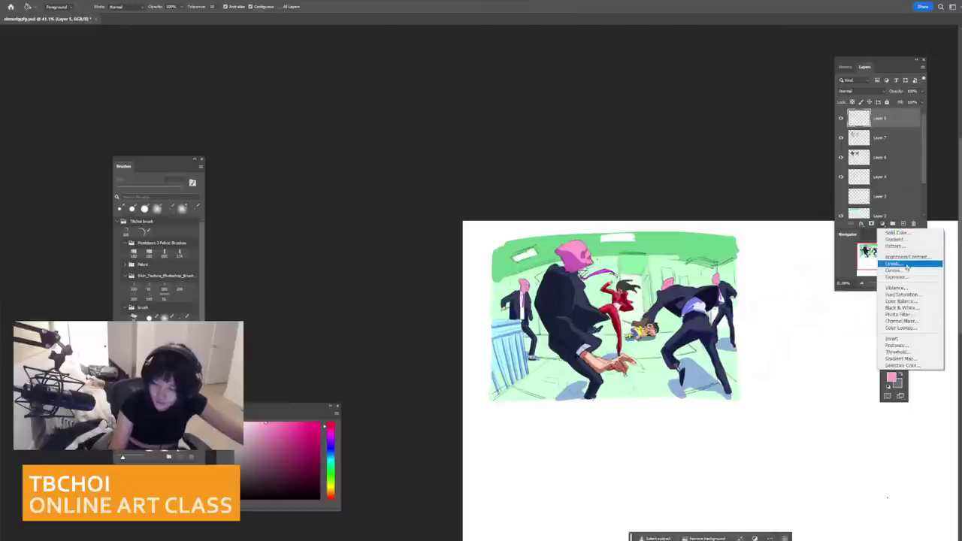
click(905, 271)
mouse_move(734, 400)
mouse_down()
mouse_move(755, 425)
mouse_move(740, 403)
mouse_move(754, 424)
mouse_move(744, 412)
mouse_move(747, 423)
mouse_up()
click(733, 381)
click(731, 408)
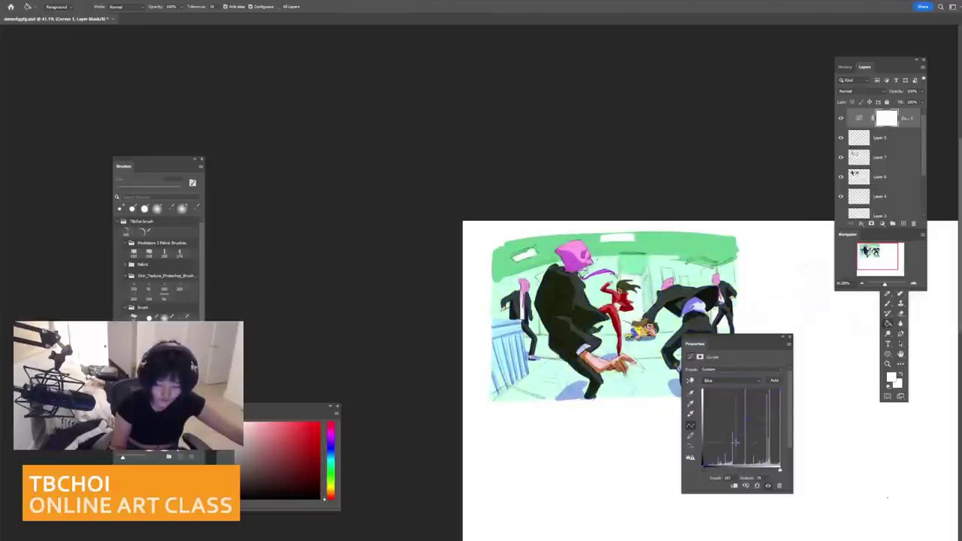
mouse_move(735, 442)
mouse_down()
mouse_move(741, 414)
mouse_move(732, 429)
mouse_up()
Step: Adjust the Green and Red channel curves of the Curves layer to shift the illustration's overall color balance
click(722, 381)
click(721, 399)
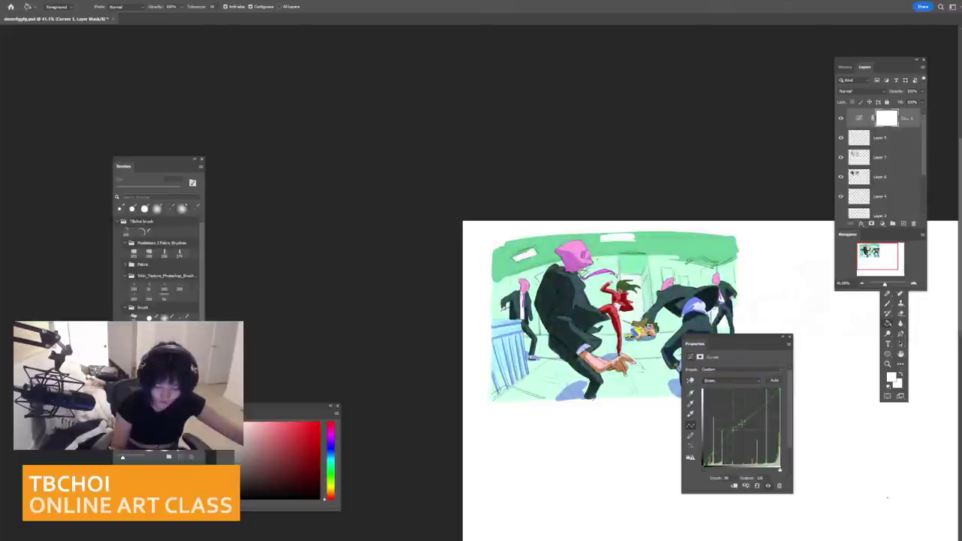
click(733, 381)
click(721, 389)
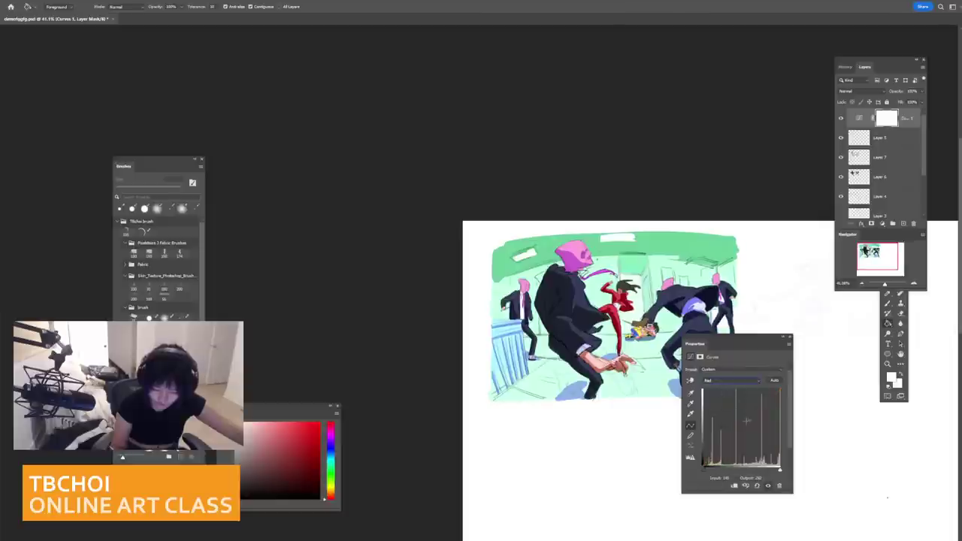
drag(746, 421, 731, 434)
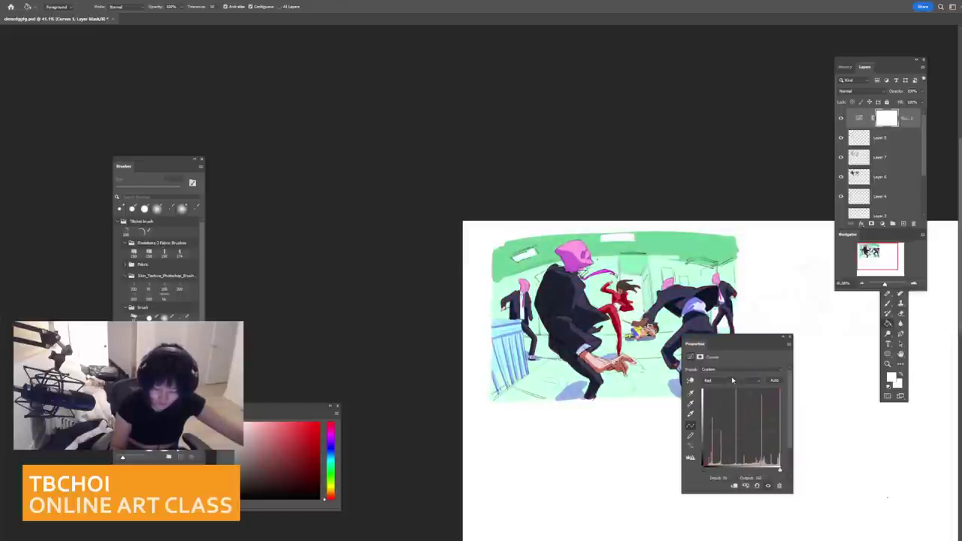
click(790, 338)
click(882, 223)
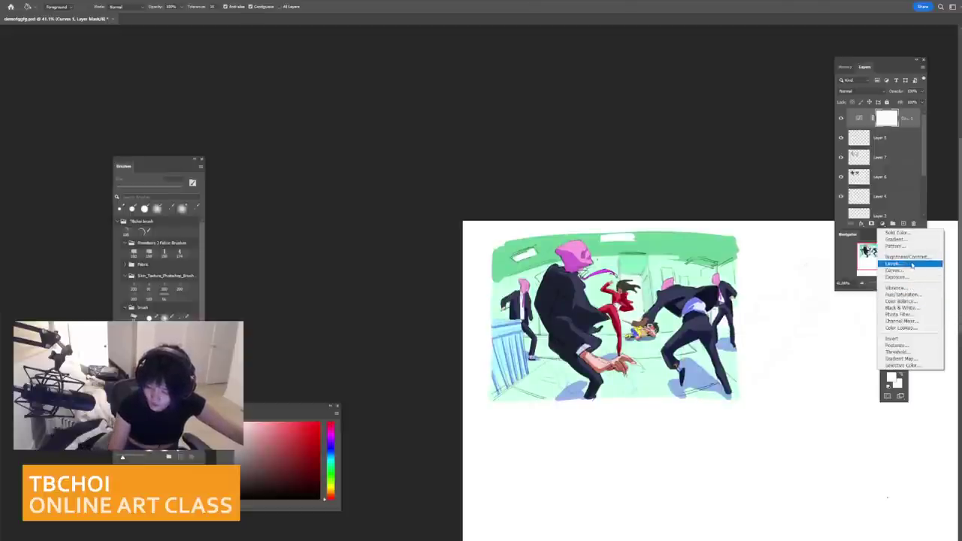
click(913, 270)
mouse_move(740, 425)
mouse_down()
mouse_move(735, 415)
mouse_move(740, 421)
mouse_up()
key(ctrl+z)
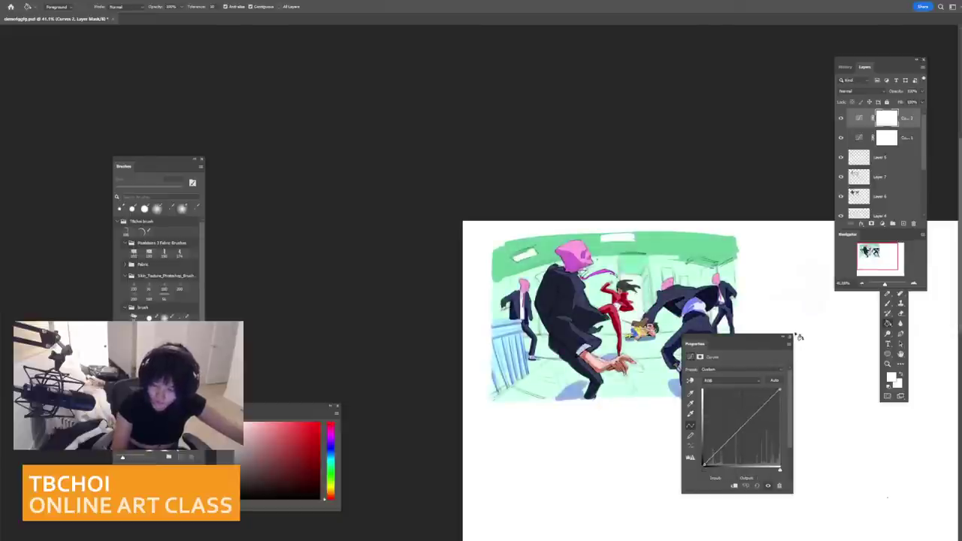
click(790, 337)
key(ctrl+z)
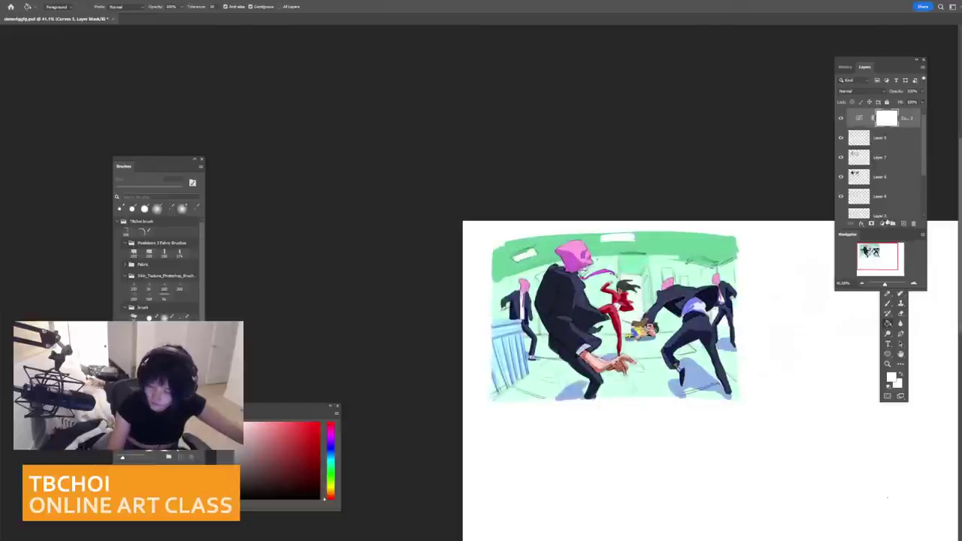
Step: Add a Photo Filter adjustment layer above the Curves layer and set its filter color to bright magenta
click(884, 223)
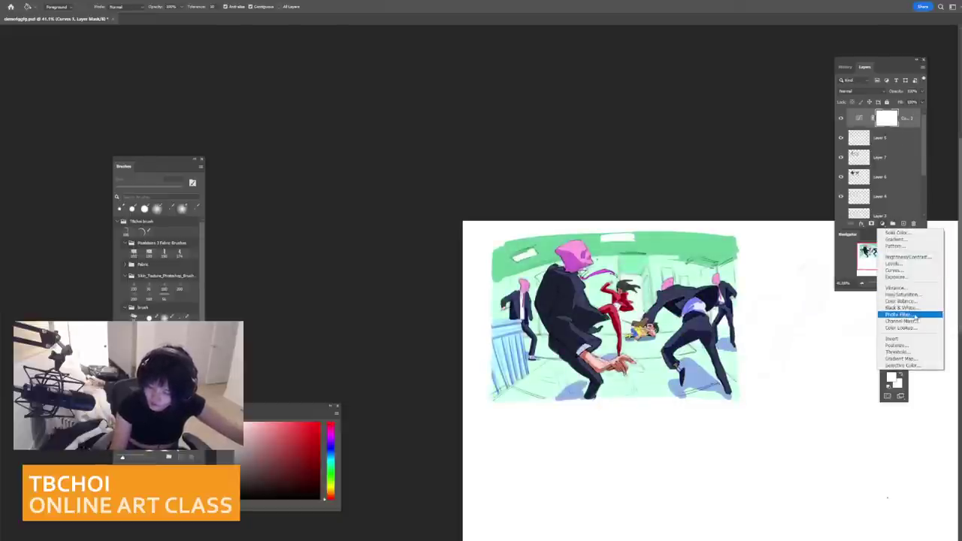
click(916, 316)
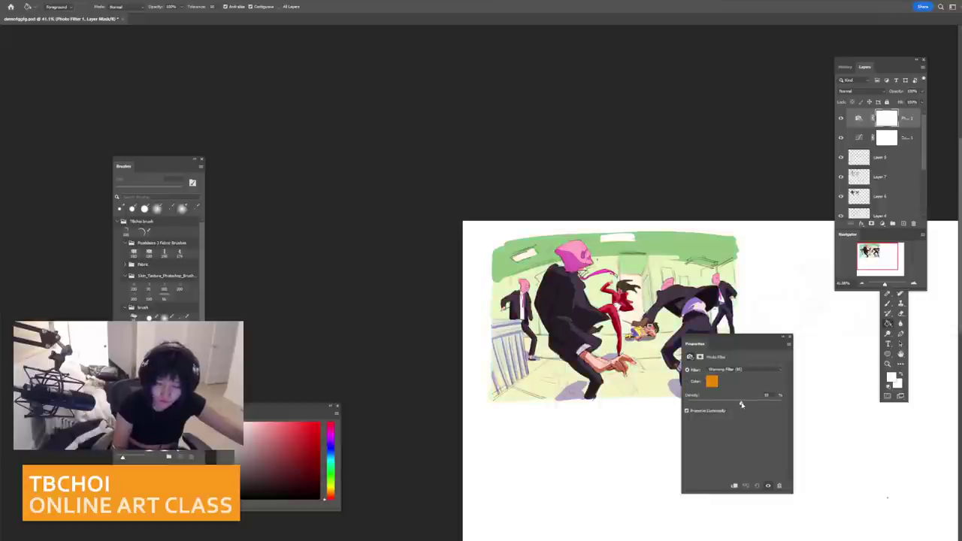
click(711, 381)
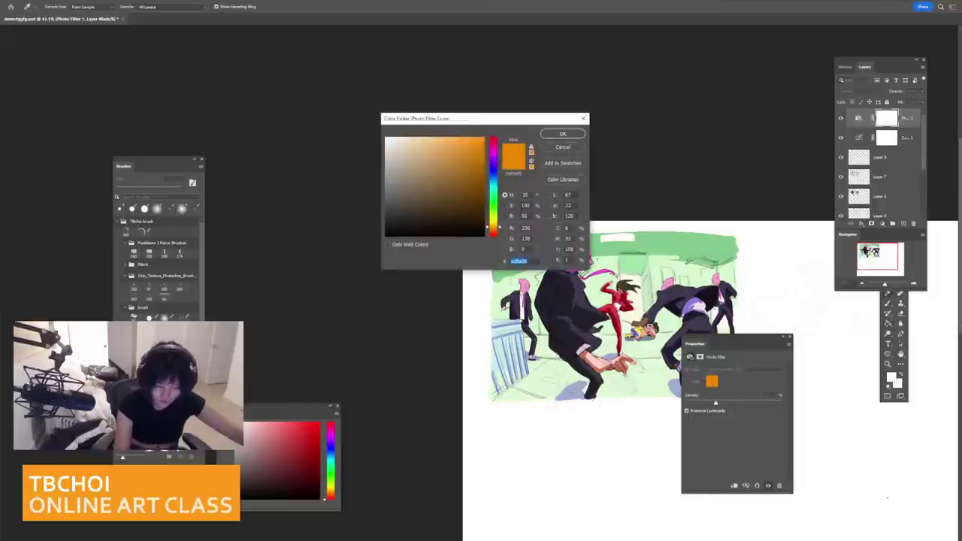
click(494, 171)
drag(493, 171, 494, 153)
click(562, 135)
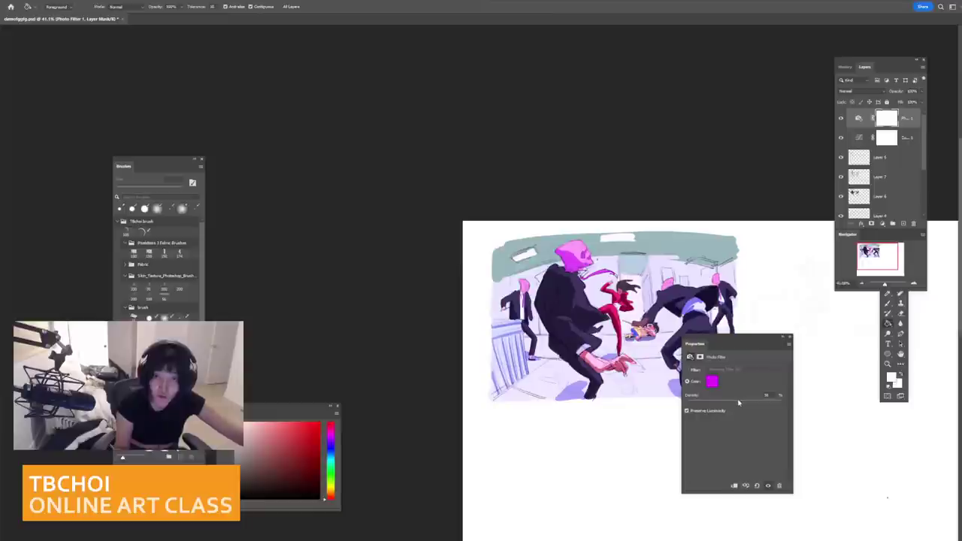
Step: Delete the Photo Filter adjustment layer above the Curves layer
key(Delete)
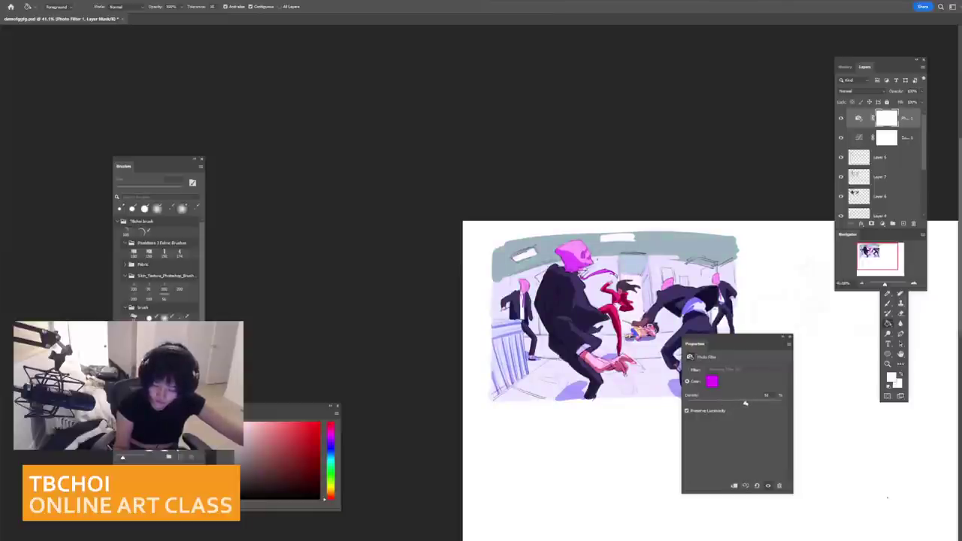
click(790, 337)
click(914, 224)
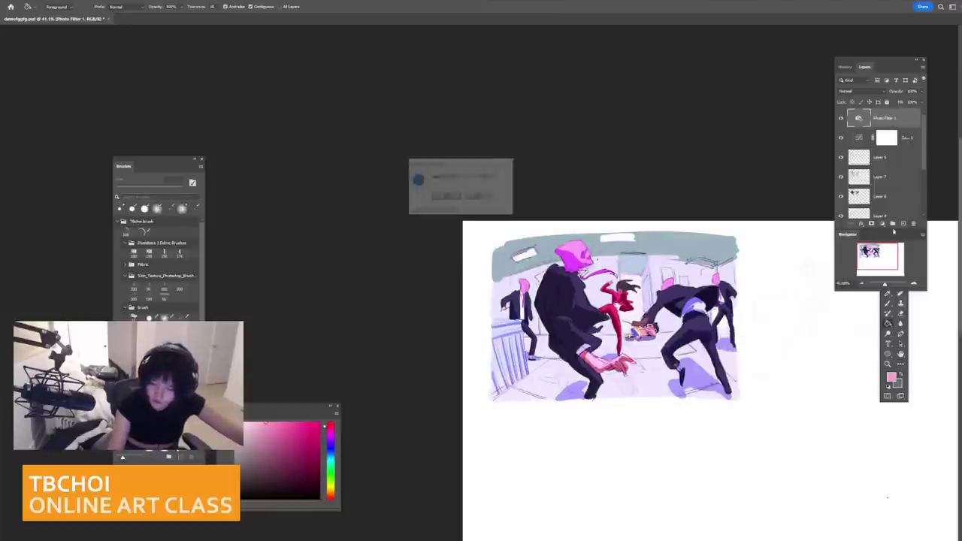
key(Return)
Step: Add a Brightness/Contrast adjustment layer above the Curves layer, with slightly raised brightness and strongly lowered contrast
click(882, 224)
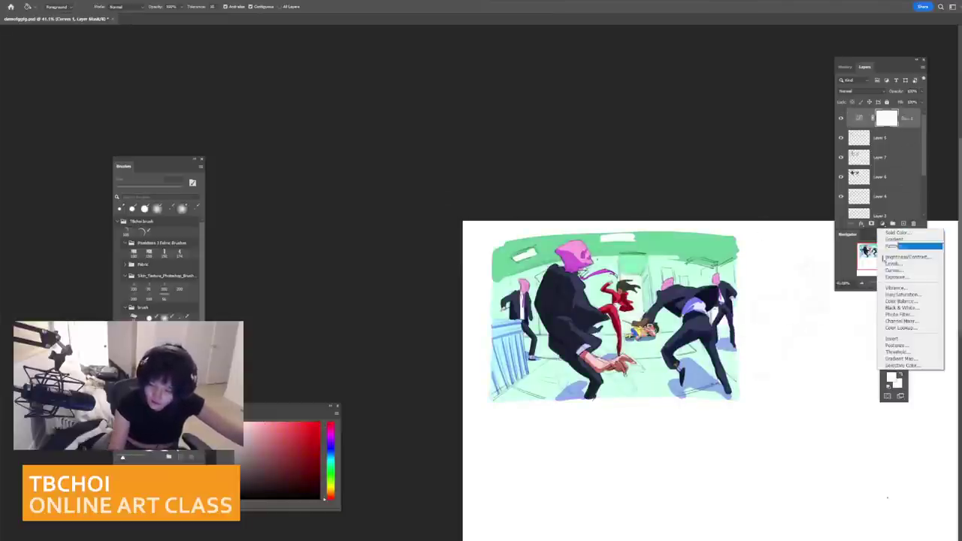
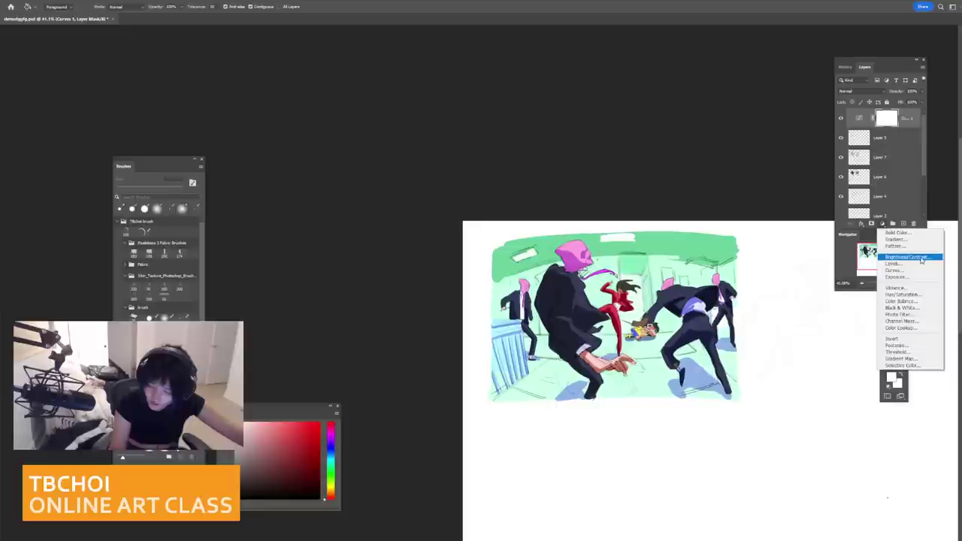
click(922, 258)
mouse_move(733, 394)
mouse_down()
mouse_move(713, 398)
mouse_move(731, 394)
mouse_up()
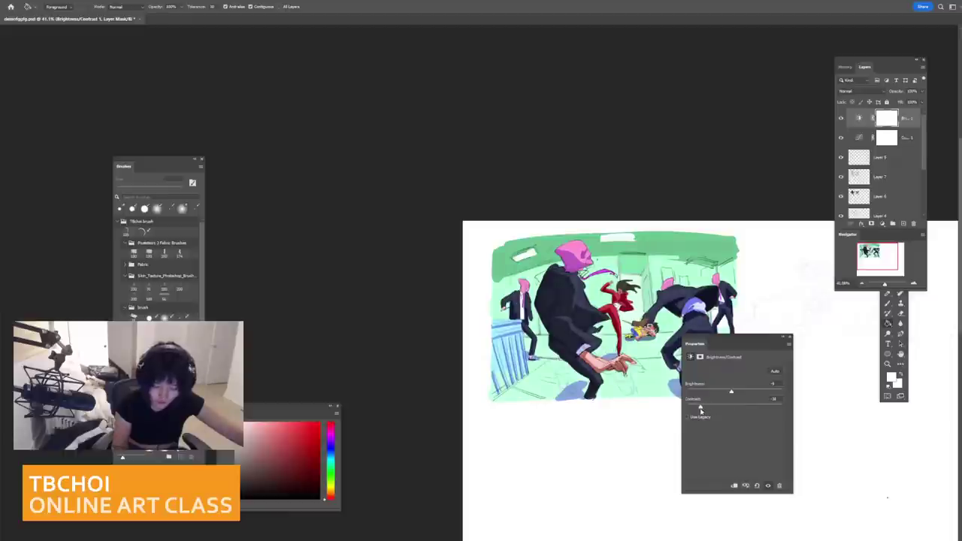
drag(732, 392, 701, 410)
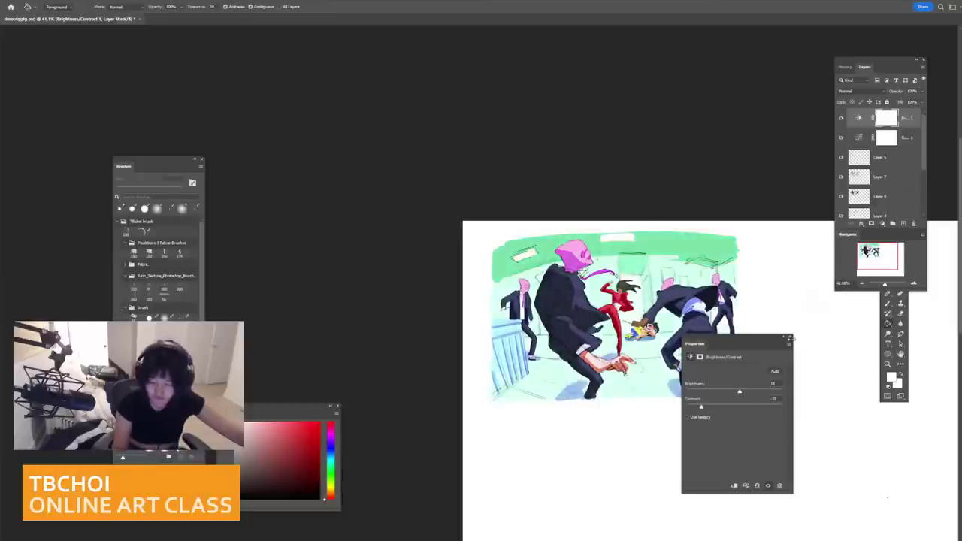
click(790, 338)
Step: Lighten the green background colors on Layer 2 with a Curves adjustment that raises the black point
scroll(800, 322, down, 3)
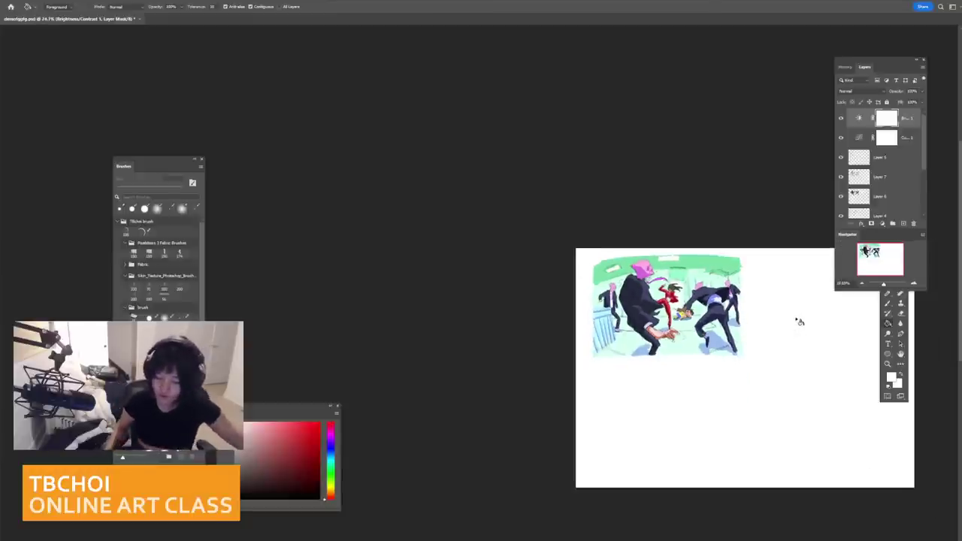
scroll(800, 322, up, 3)
click(880, 163)
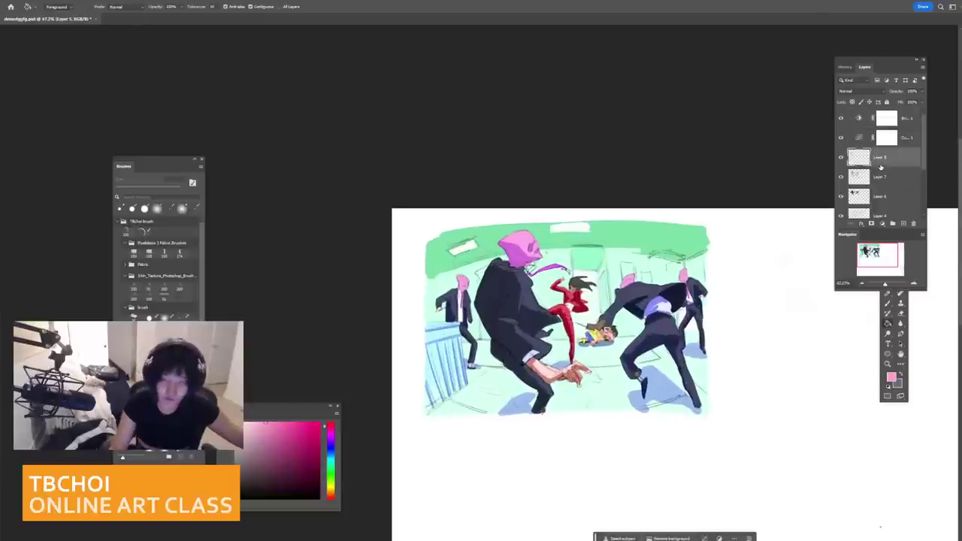
scroll(881, 167, up, 2)
click(902, 174)
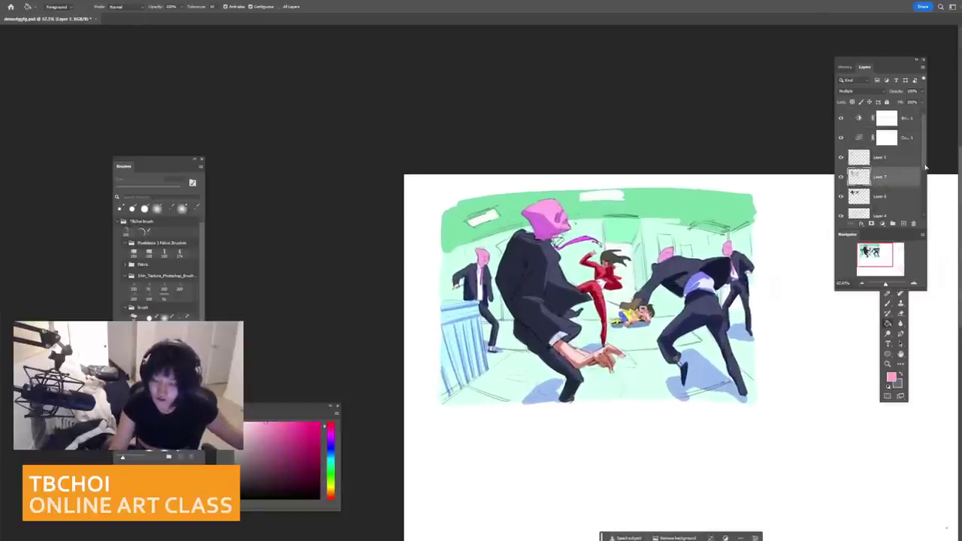
scroll(926, 167, down, 3)
click(875, 194)
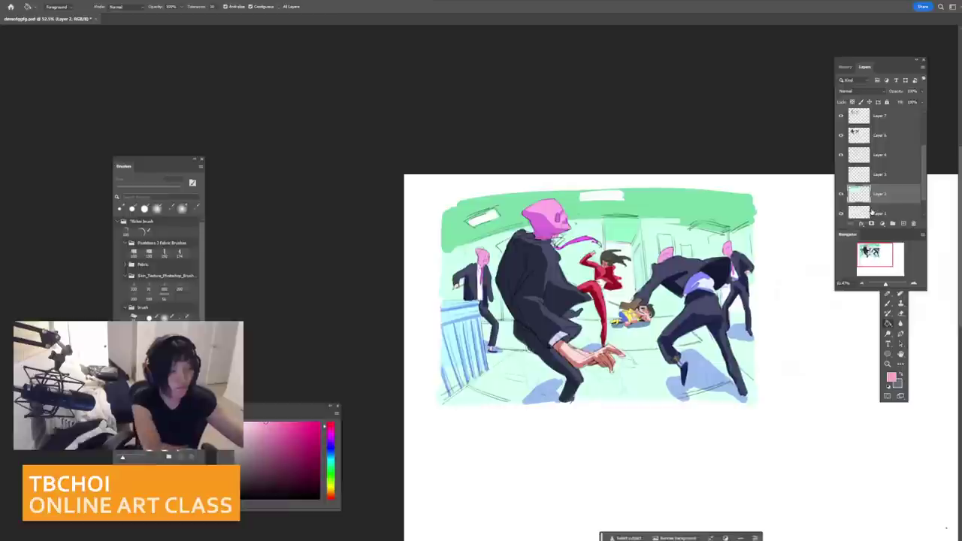
key(ctrl+m)
drag(341, 351, 341, 370)
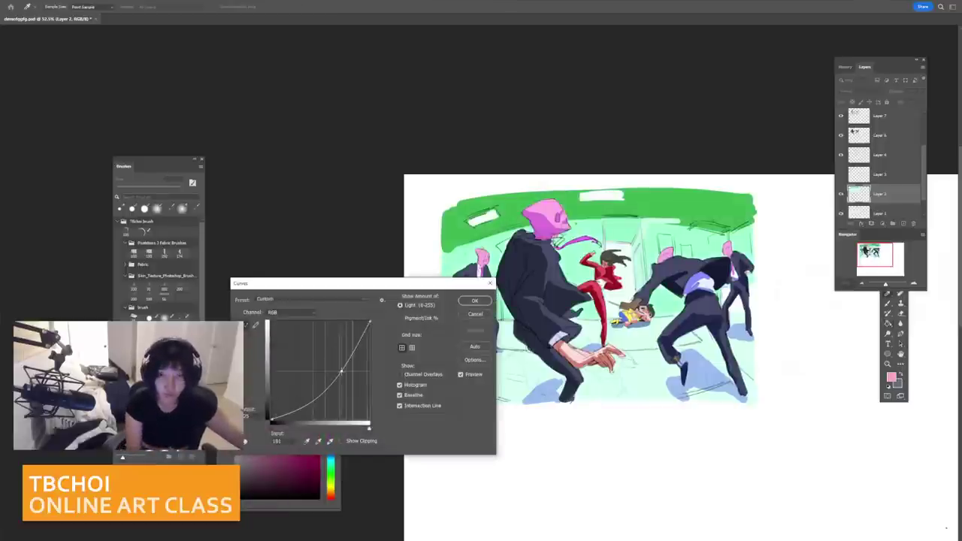
key(ctrl+z)
mouse_move(370, 322)
mouse_down()
mouse_move(374, 372)
mouse_move(368, 324)
mouse_up()
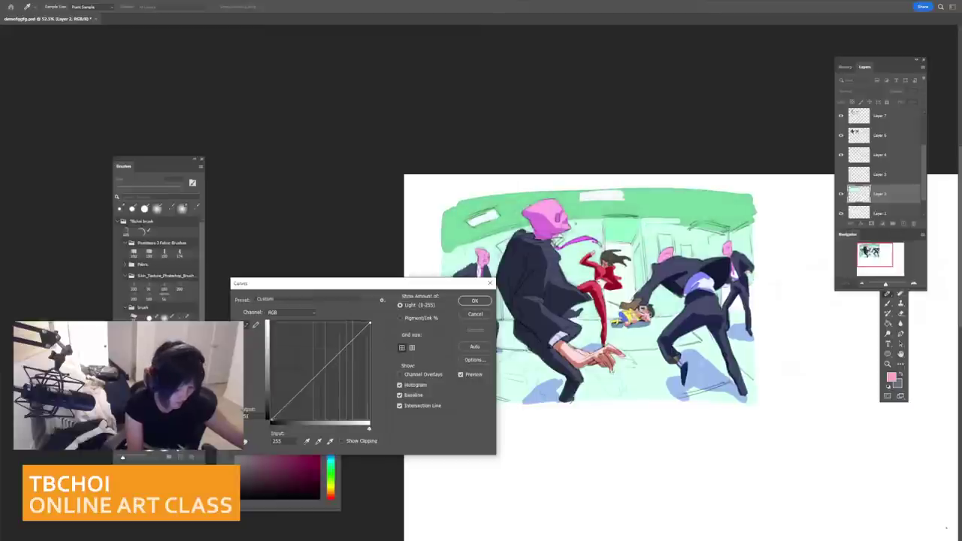
drag(272, 421, 257, 395)
click(476, 302)
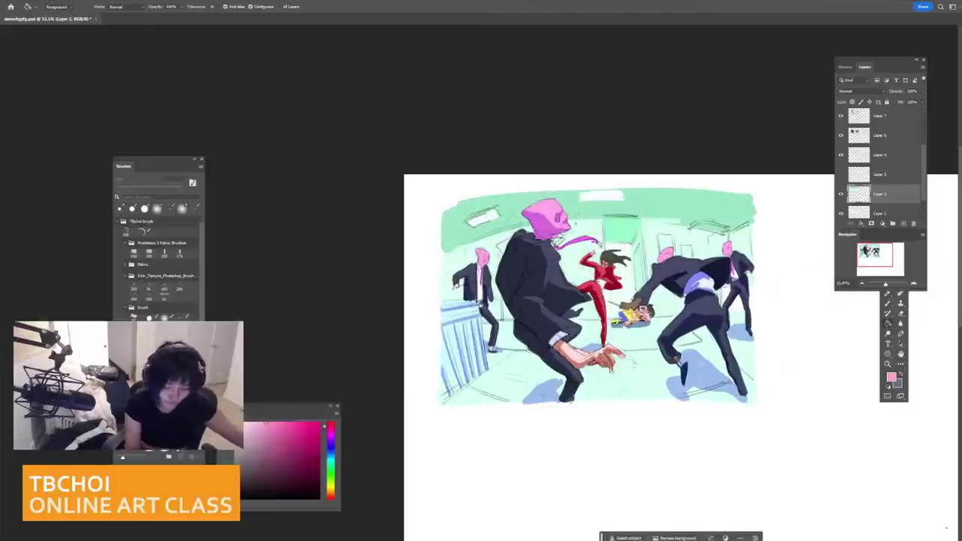
Step: Compare the illustration with and without the Brightness/Contrast and Curves adjustment layers, and leave both hidden
drag(696, 344, 639, 345)
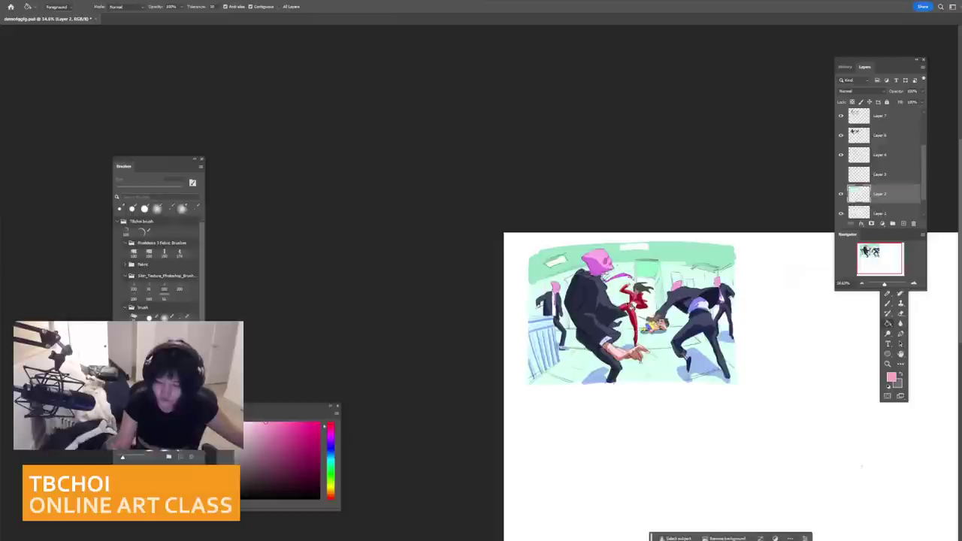
click(882, 179)
click(886, 210)
drag(924, 195, 923, 227)
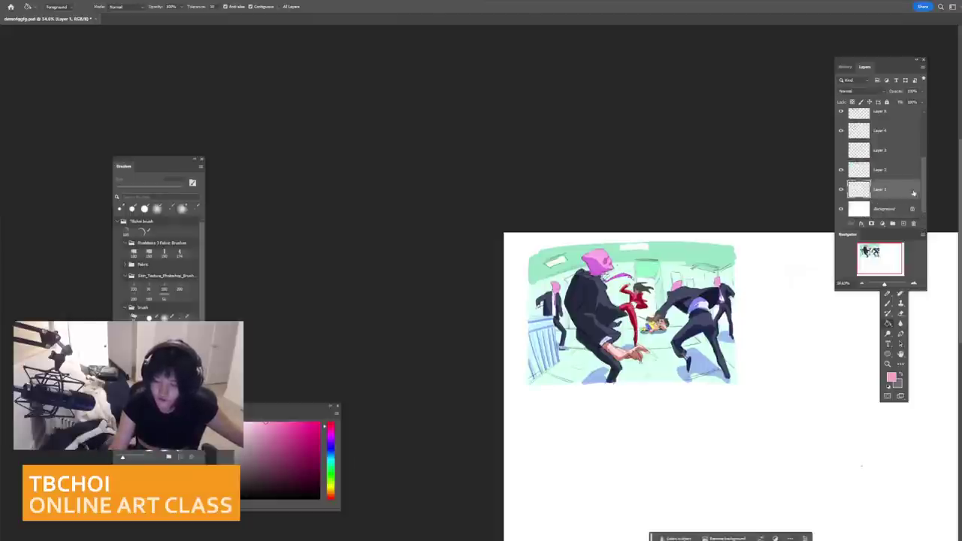
scroll(895, 165, up, 5)
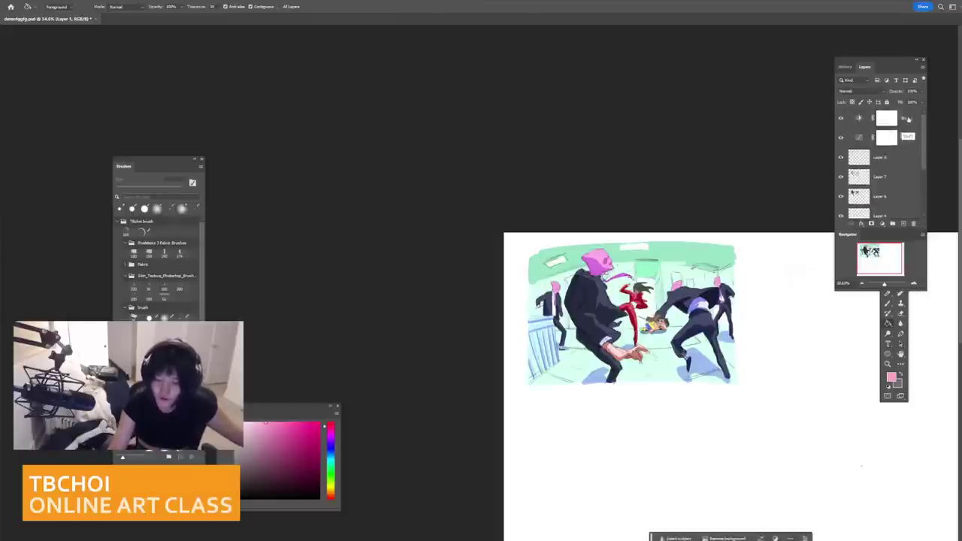
shift+click(886, 125)
click(842, 122)
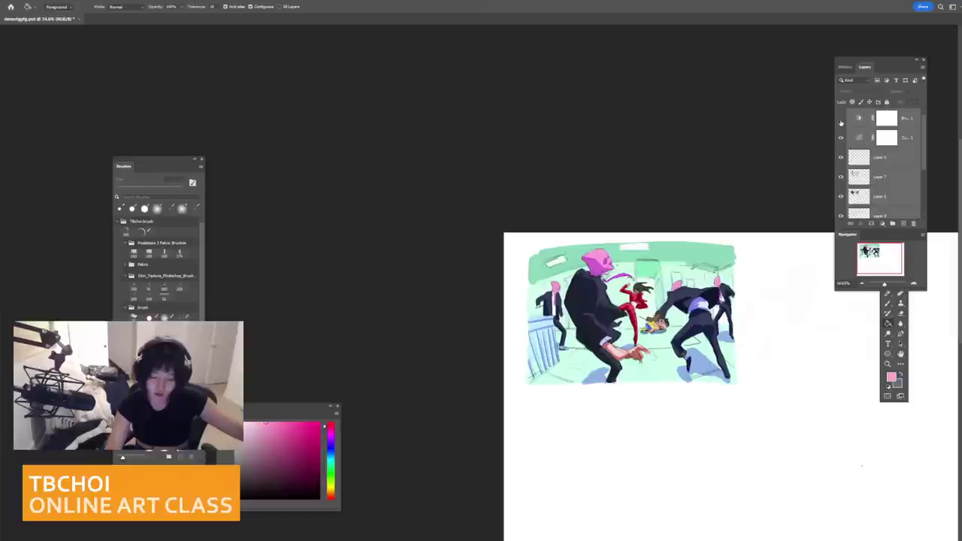
click(842, 140)
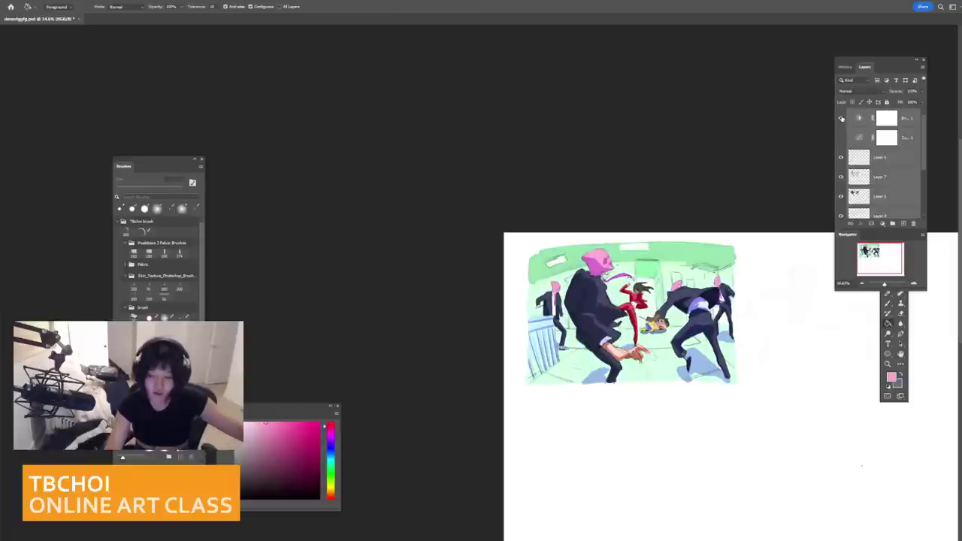
click(841, 119)
click(841, 119)
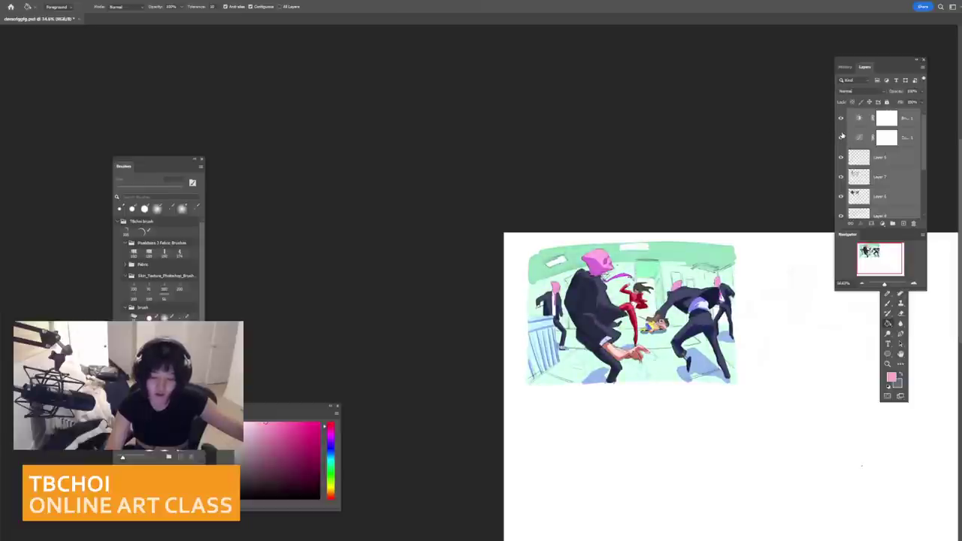
click(841, 137)
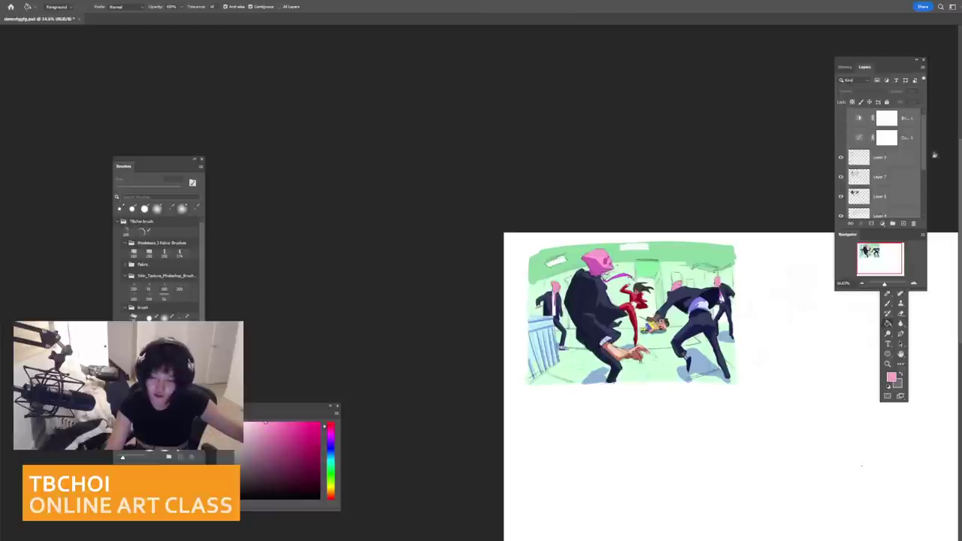
Step: Merge all layers from Layer 1 up to the Brightness/Contrast layer into one layer above the Background
mouse_move(924, 147)
mouse_down()
mouse_move(923, 197)
mouse_move(924, 129)
mouse_up()
click(895, 191)
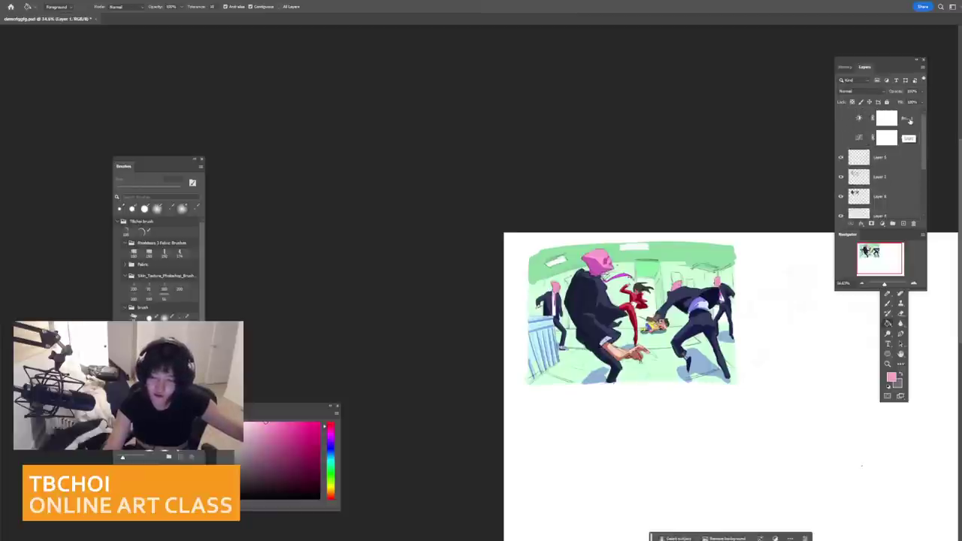
shift+click(909, 120)
key(ctrl+e)
Step: Clean up the red-suited woman's face and hair edge with small brush strokes in sampled skin and hair colors
scroll(648, 308, up, 9)
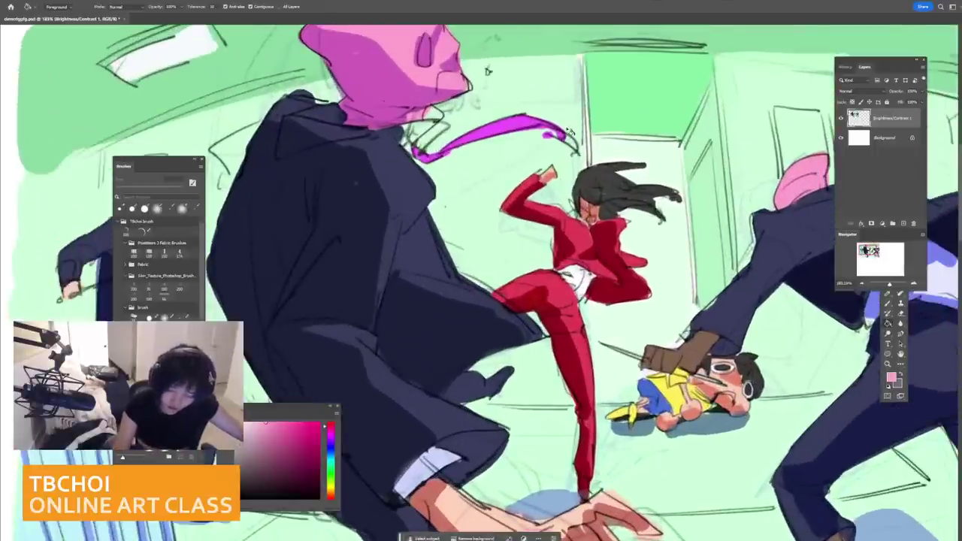
key(b)
scroll(598, 150, up, 3)
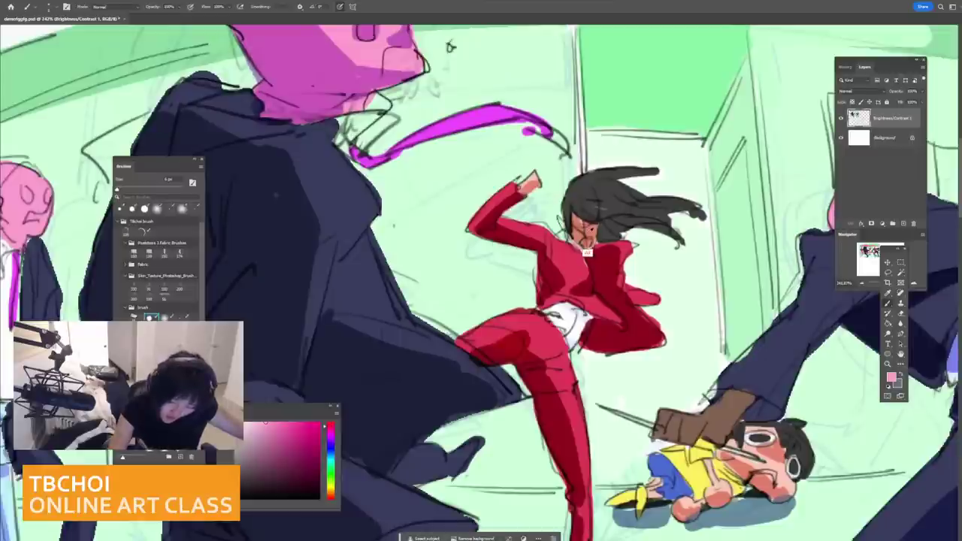
alt+click(586, 235)
mouse_move(582, 236)
mouse_down()
mouse_move(572, 213)
mouse_move(579, 223)
mouse_up()
alt+click(581, 205)
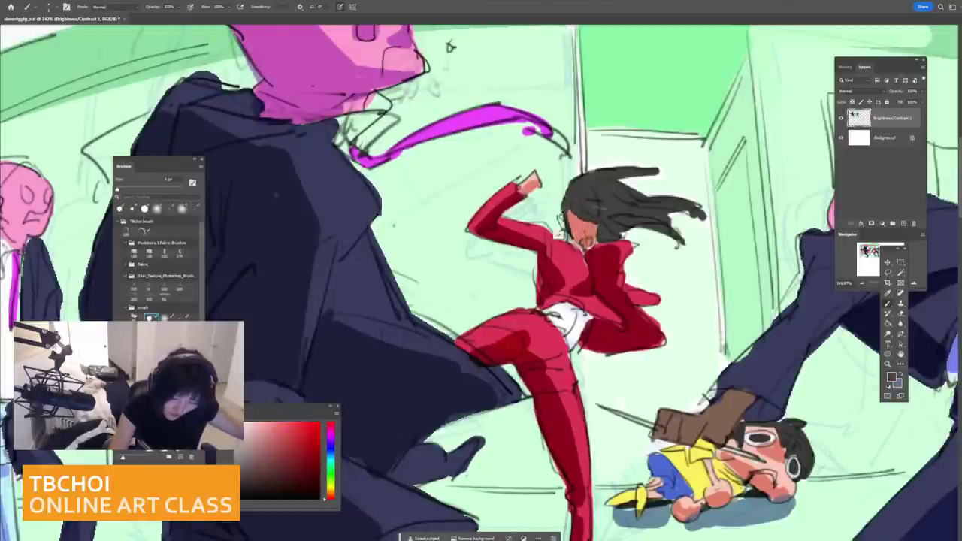
alt+click(562, 229)
alt+click(564, 222)
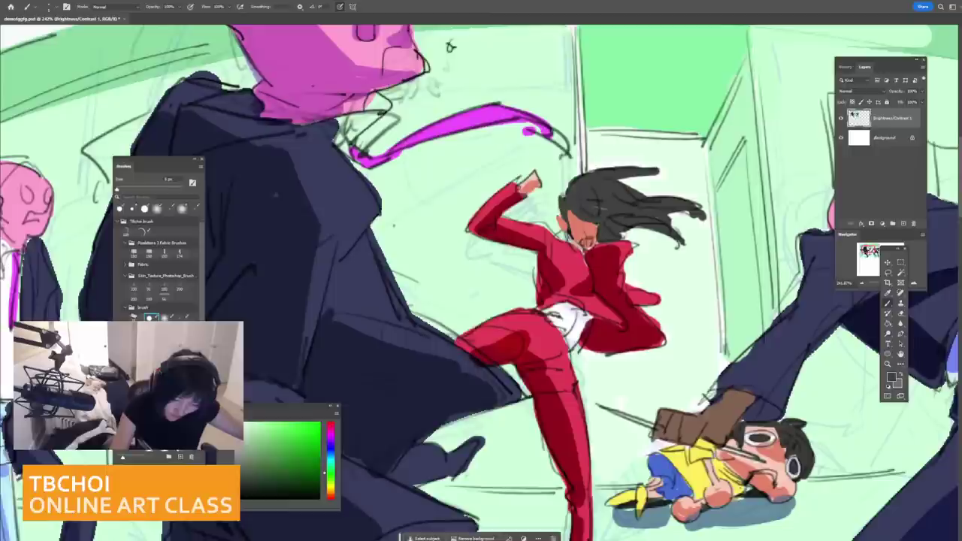
Step: Reshape the foreground attacker's tie into a tapered tip with sampled magenta, and cover its curl with the background green
alt+click(519, 114)
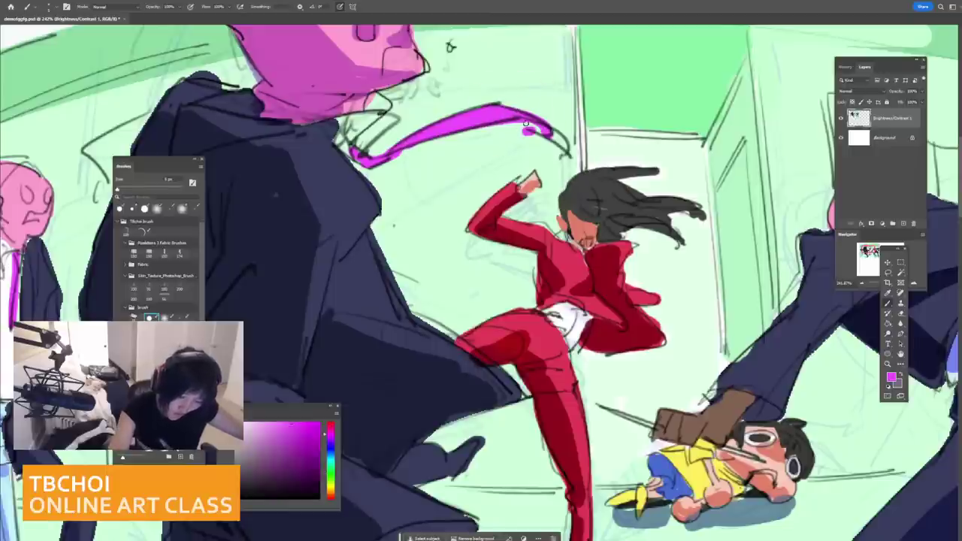
alt+click(543, 144)
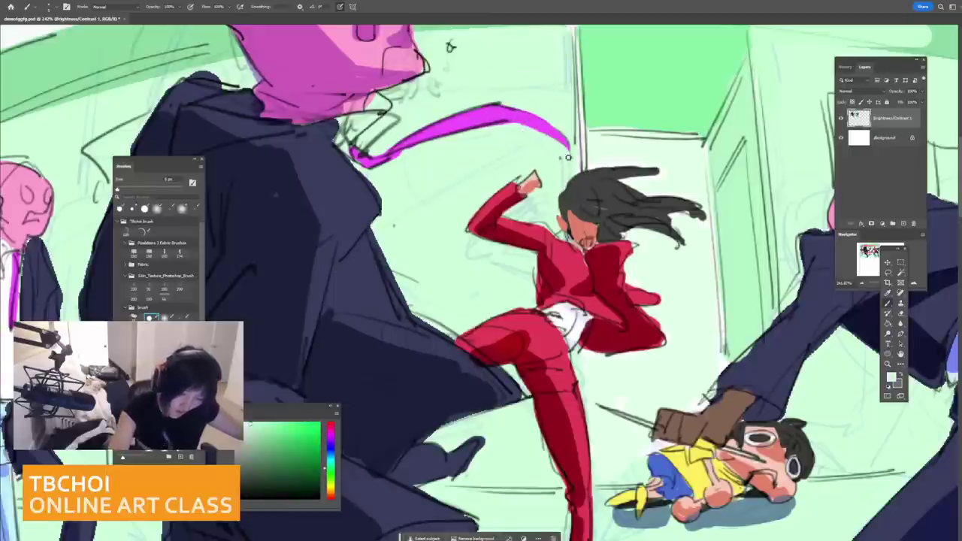
scroll(527, 110, down, 5)
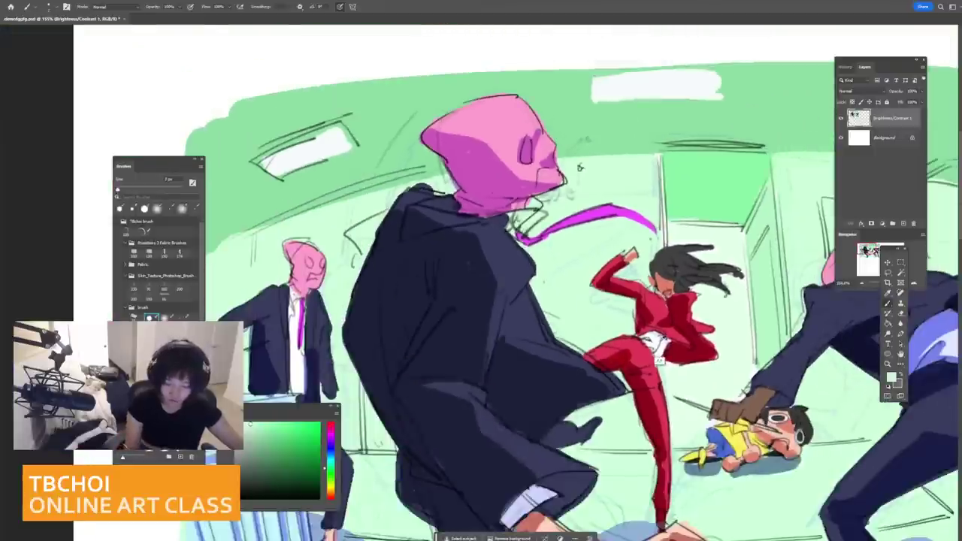
Step: Paint a blue-violet shirt collar below the foreground attacker's head, using the shirt color sampled from the attacker bending over
alt+click(660, 359)
mouse_move(488, 218)
mouse_down()
mouse_move(535, 211)
mouse_move(511, 225)
mouse_move(517, 231)
mouse_move(538, 197)
mouse_up()
mouse_move(539, 198)
mouse_down()
mouse_move(509, 204)
mouse_move(479, 228)
mouse_move(511, 236)
mouse_move(489, 232)
mouse_up()
alt+click(733, 289)
key(bracketright)
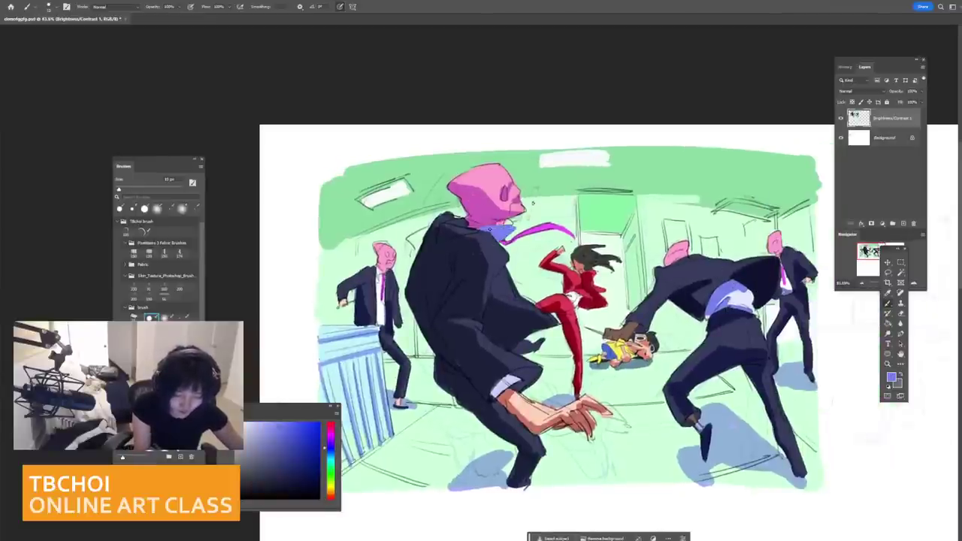
drag(772, 472, 785, 472)
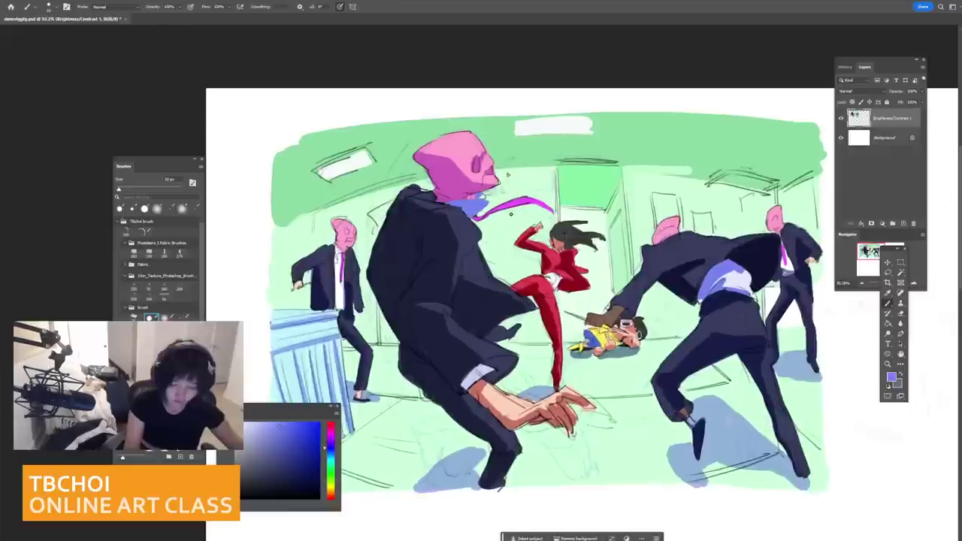
Step: Refine the edges around the foreground attacker's collar and shoulders with sampled dark navy and pale background green
key(bracketleft)
alt+click(690, 310)
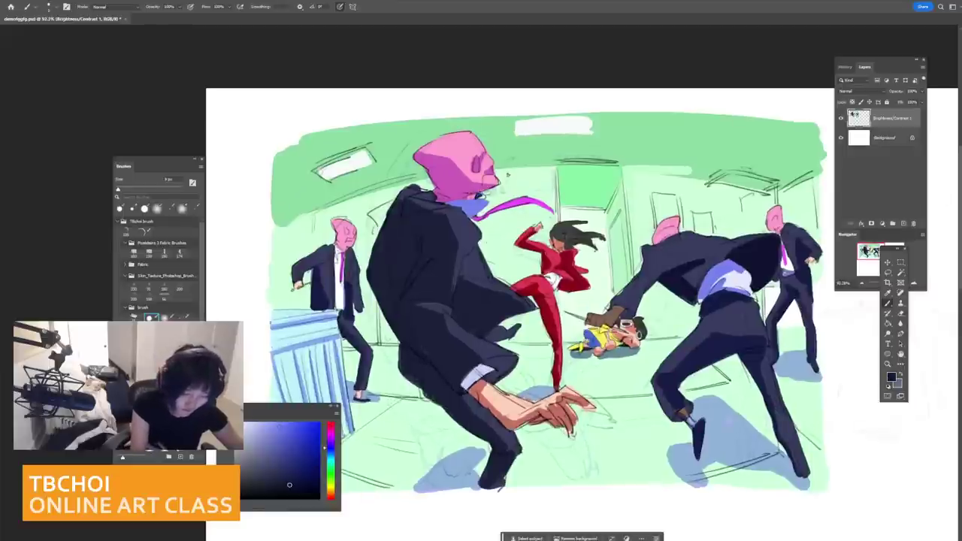
mouse_move(431, 176)
mouse_down()
mouse_move(407, 190)
mouse_move(425, 185)
mouse_up()
alt+click(412, 181)
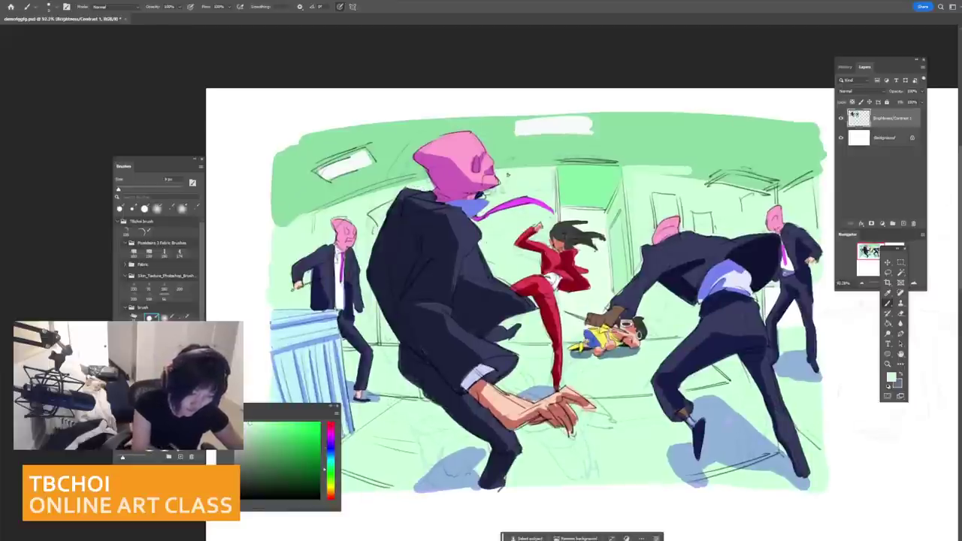
drag(599, 200, 526, 201)
Step: Touch up the central ceiling light panel with brush strokes and reset the foreground color to black
scroll(597, 196, up, 3)
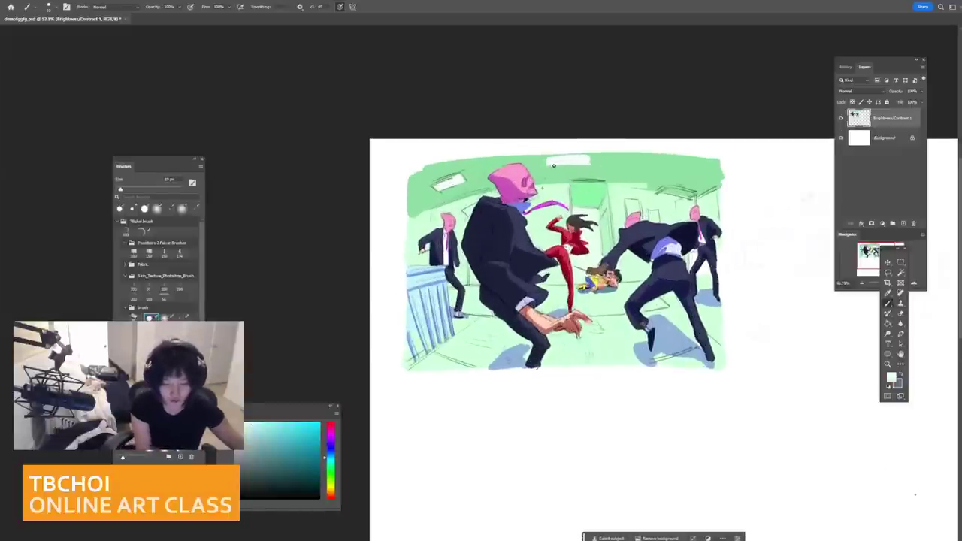
drag(547, 167, 589, 162)
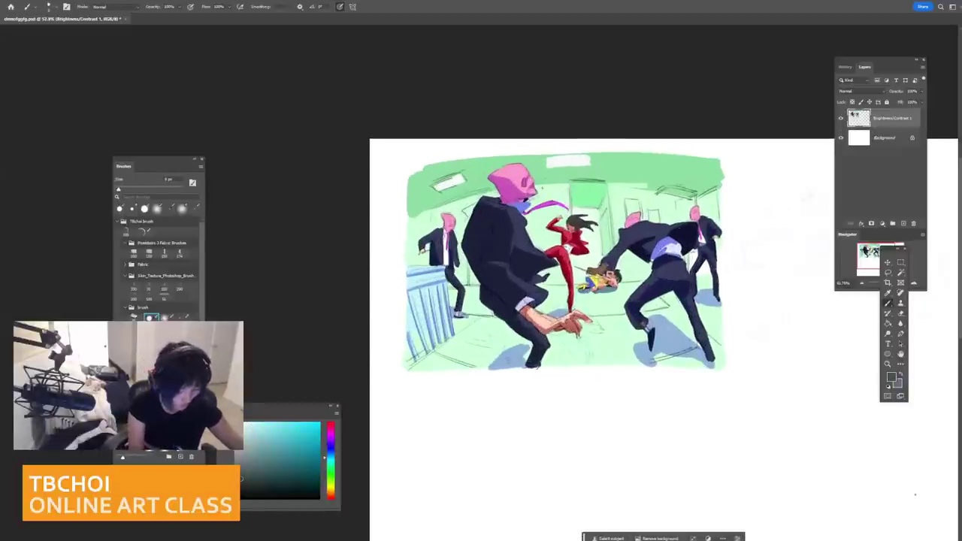
key(d)
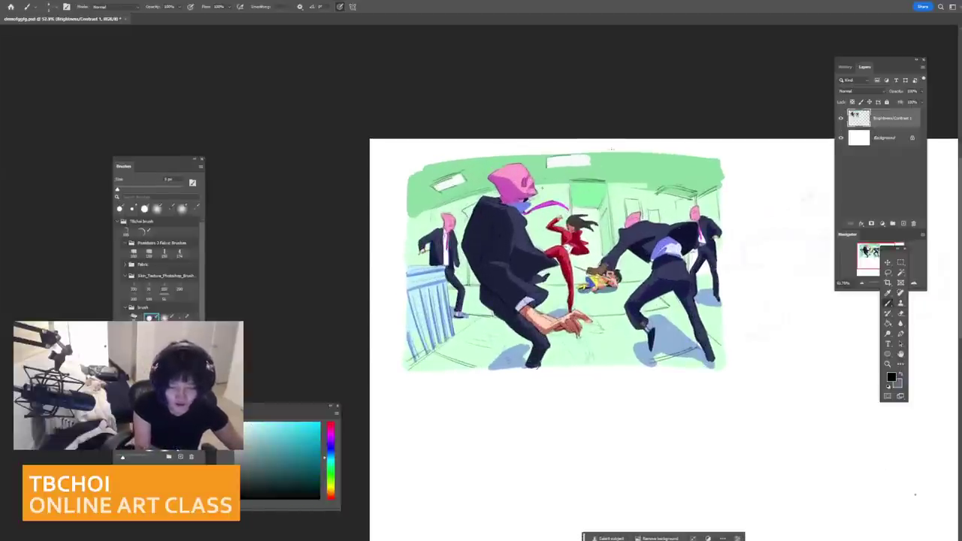
Step: Touch up the kicking woman's raised fist and the white shirt at her waist with colors sampled from each area
mouse_move(546, 157)
mouse_down()
mouse_move(588, 155)
mouse_move(592, 165)
mouse_up()
key(ctrl+z)
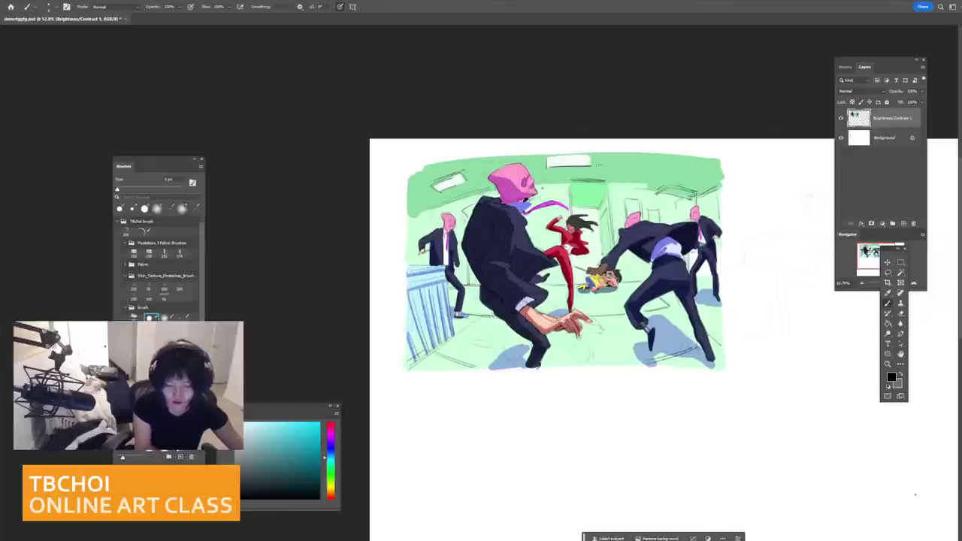
drag(608, 257, 699, 257)
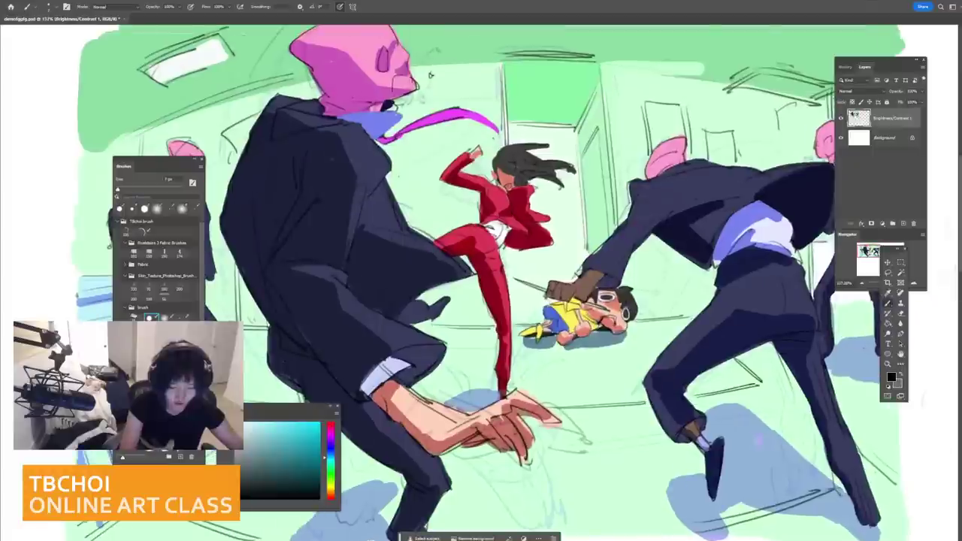
alt+click(475, 153)
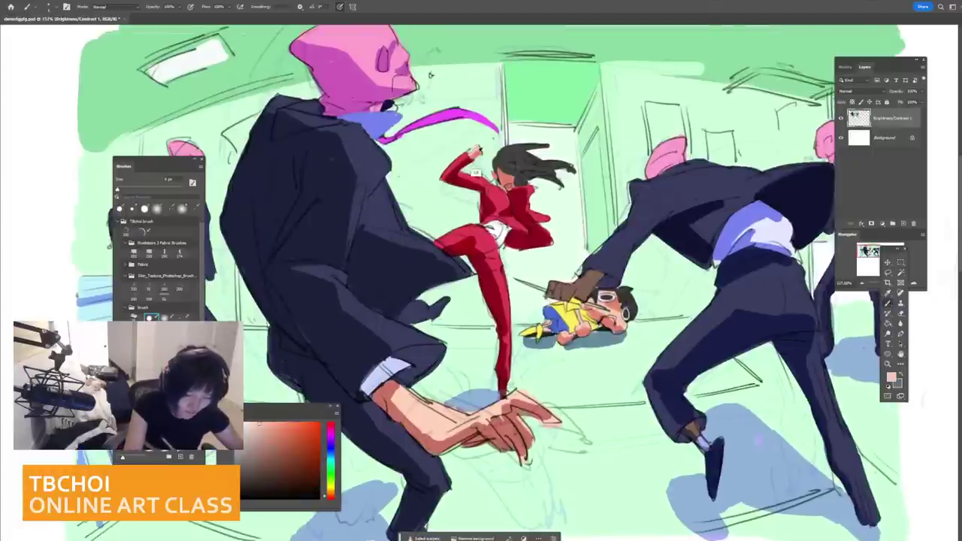
alt+click(474, 153)
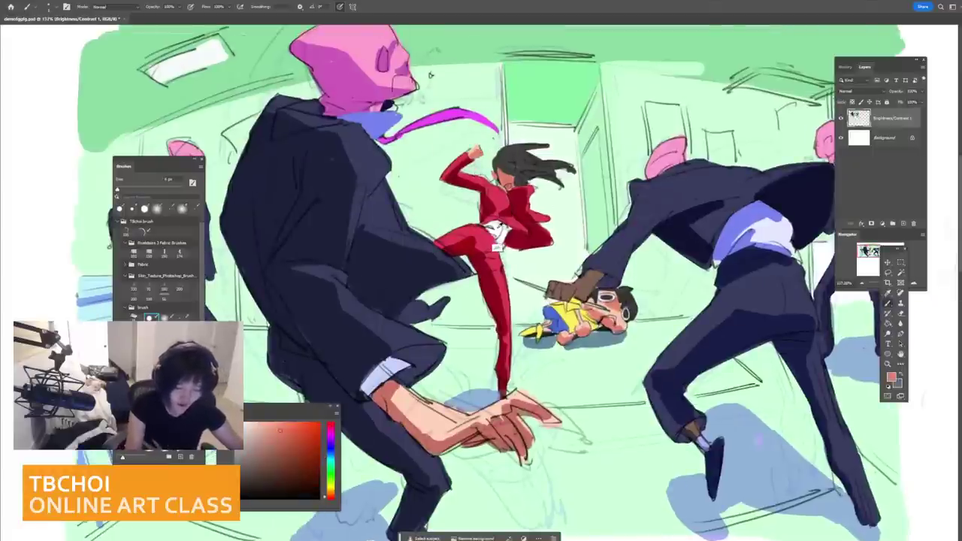
alt+click(497, 229)
Step: Refine the foreground attacker's collar with blue-violet sampled from the bending attacker's shirt, and define its edges with fine dark navy strokes
alt+click(741, 217)
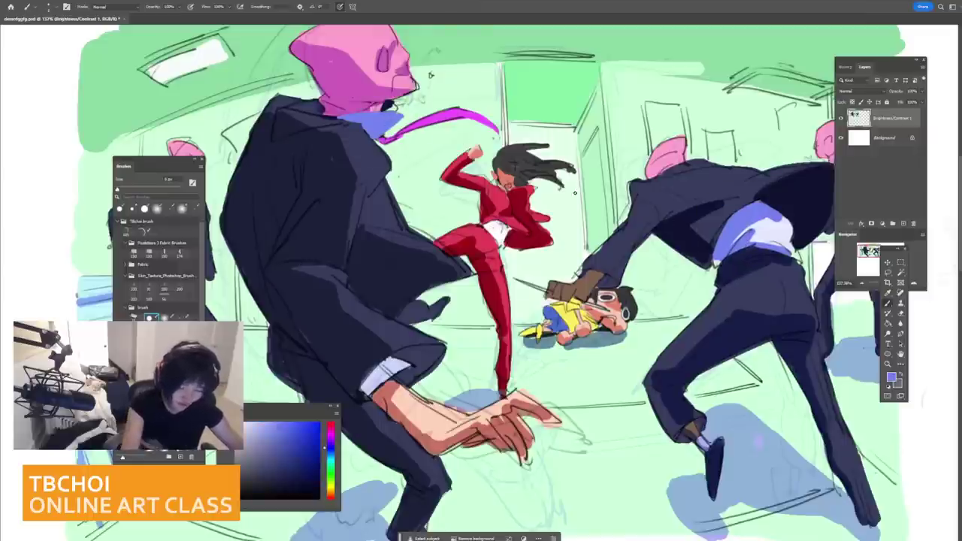
alt+click(778, 238)
mouse_move(369, 114)
mouse_down()
mouse_move(380, 135)
mouse_move(402, 112)
mouse_up()
key(ctrl+z)
alt+click(381, 118)
alt+click(389, 106)
key([)
key([)
key(ctrl+z)
key(ctrl+z)
key([)
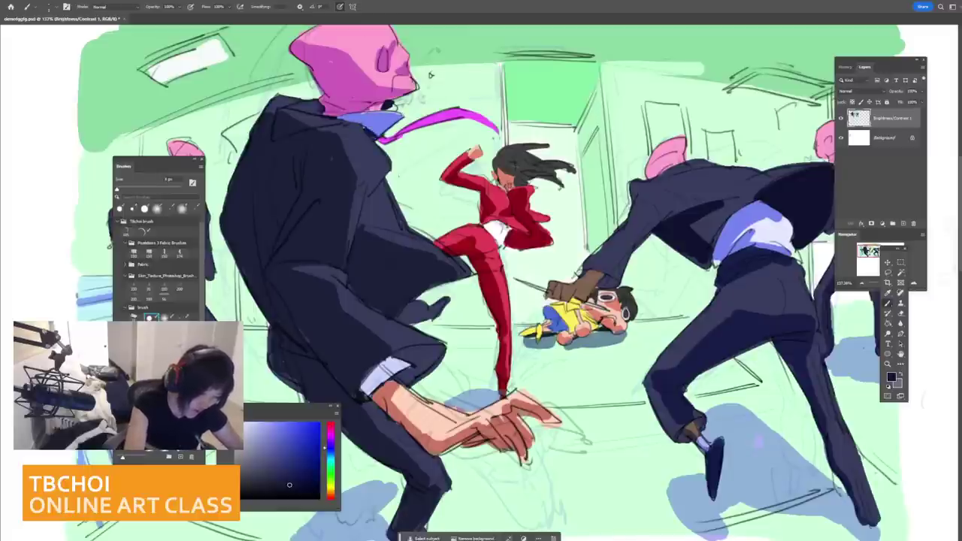
Step: Clean up the edge along the foreground attacker's chest with the sampled pale background green
alt+click(397, 153)
key(])
drag(382, 148, 392, 167)
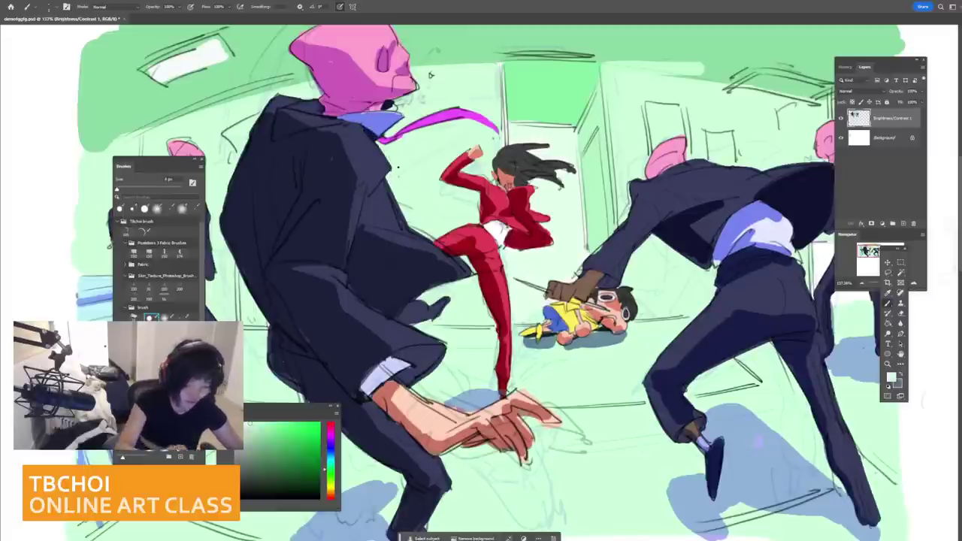
scroll(586, 146, down, 7)
scroll(652, 276, up, 8)
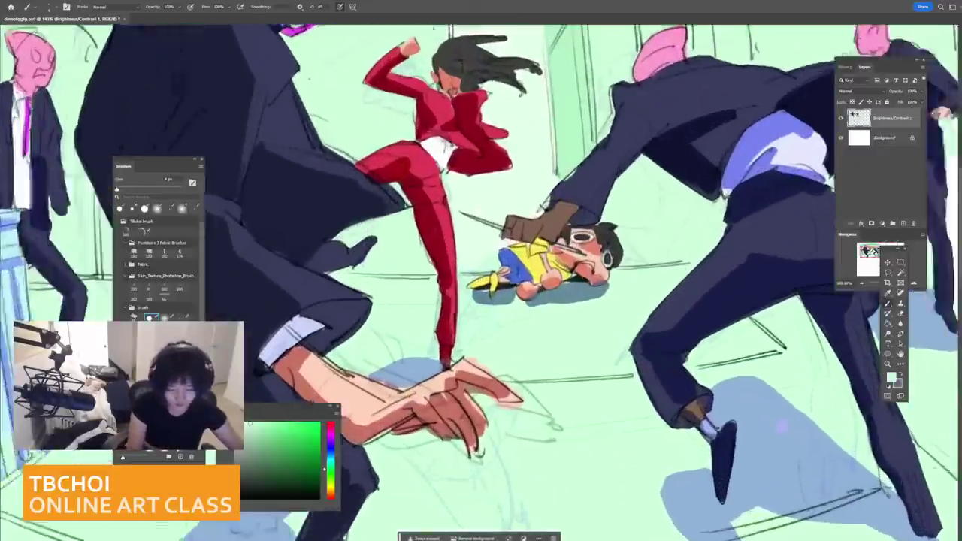
scroll(510, 245, up, 1)
Step: Repaint the bending attacker's knife hand in a sampled, adjusted brown and touch up the sleeve end with sampled navy
alt+click(510, 245)
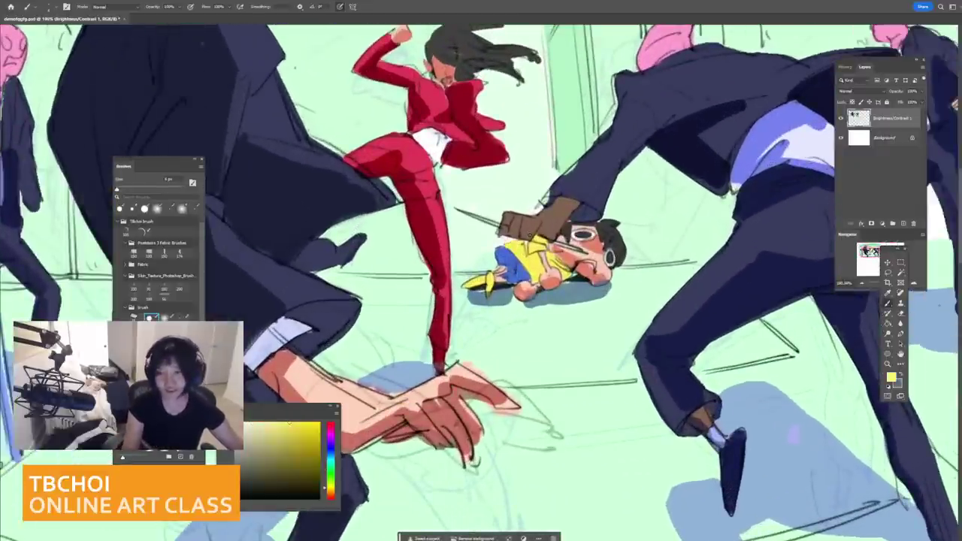
scroll(563, 278, down, 4)
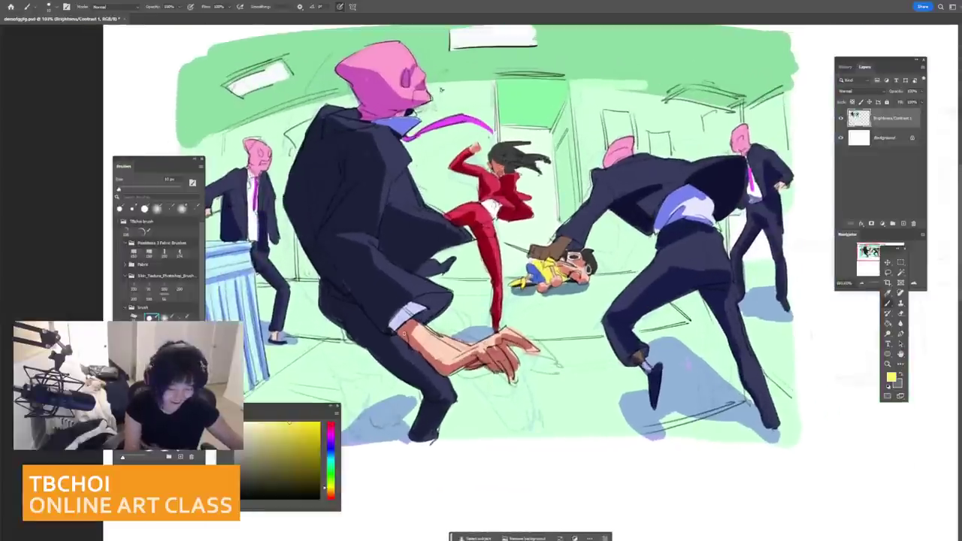
alt+click(557, 272)
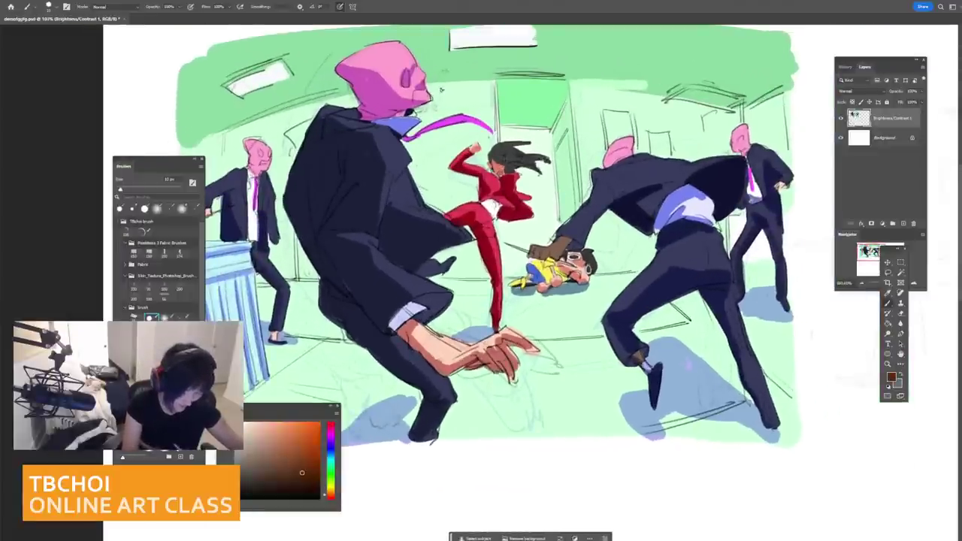
click(286, 471)
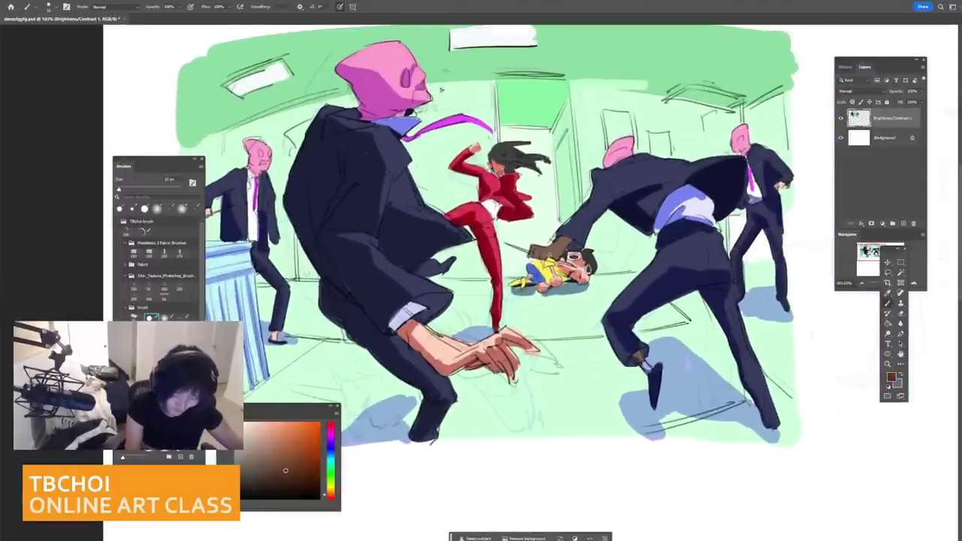
drag(544, 250, 558, 256)
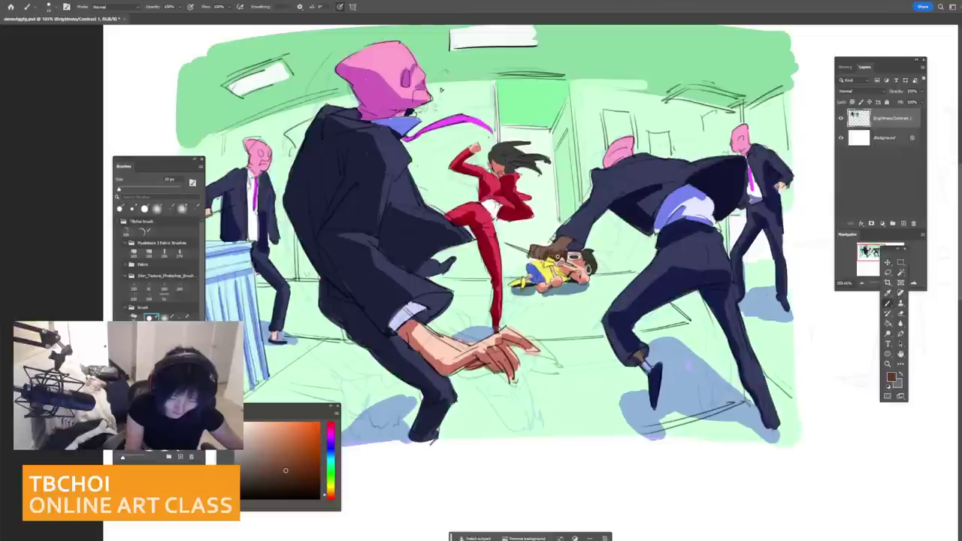
alt+click(635, 227)
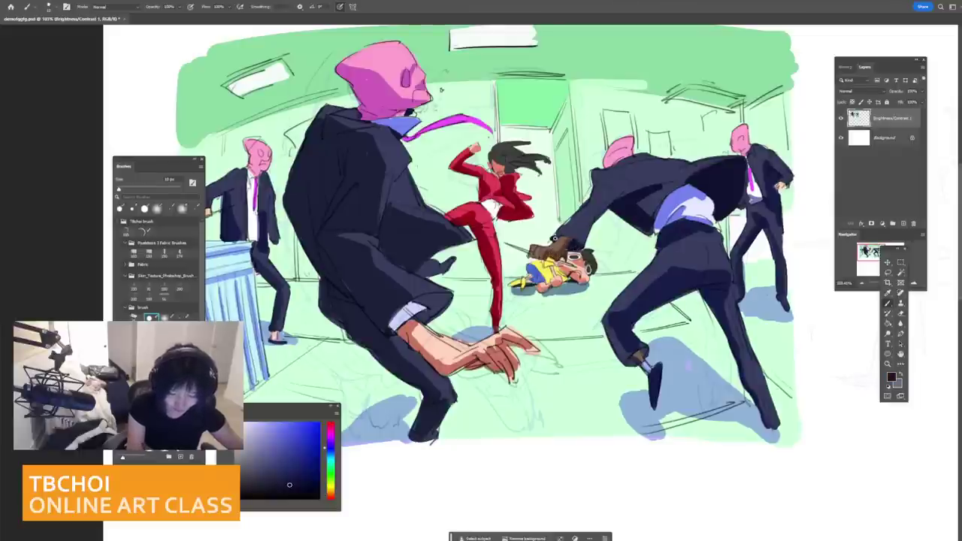
alt+click(565, 246)
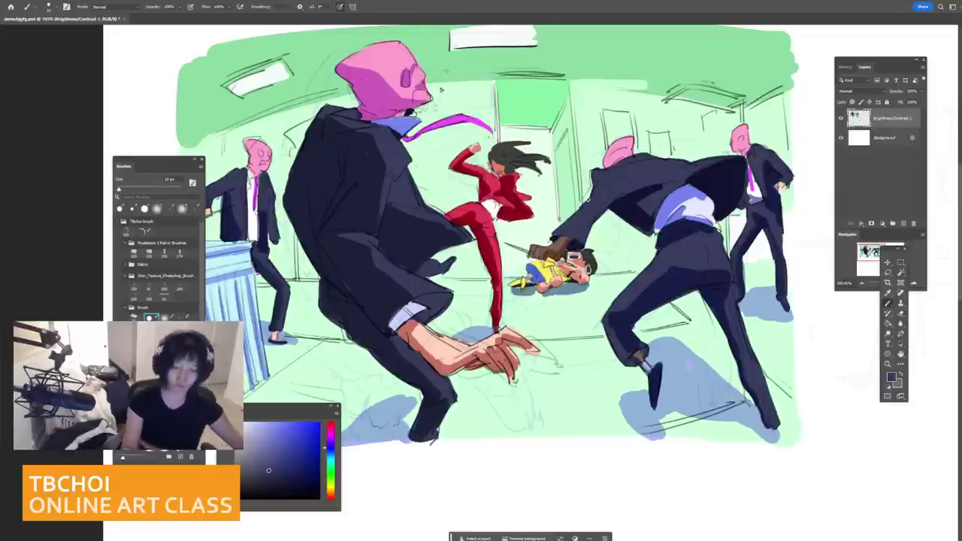
Step: Trim the ragged left and bottom edges of the illustration straight by painting over them with white
scroll(662, 191, down, 10)
scroll(715, 286, up, 2)
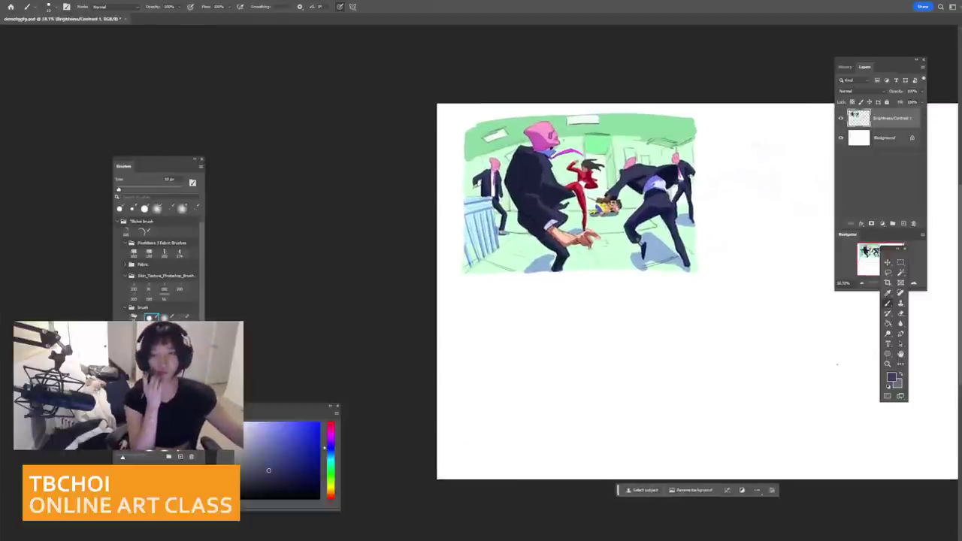
scroll(727, 142, up, 2)
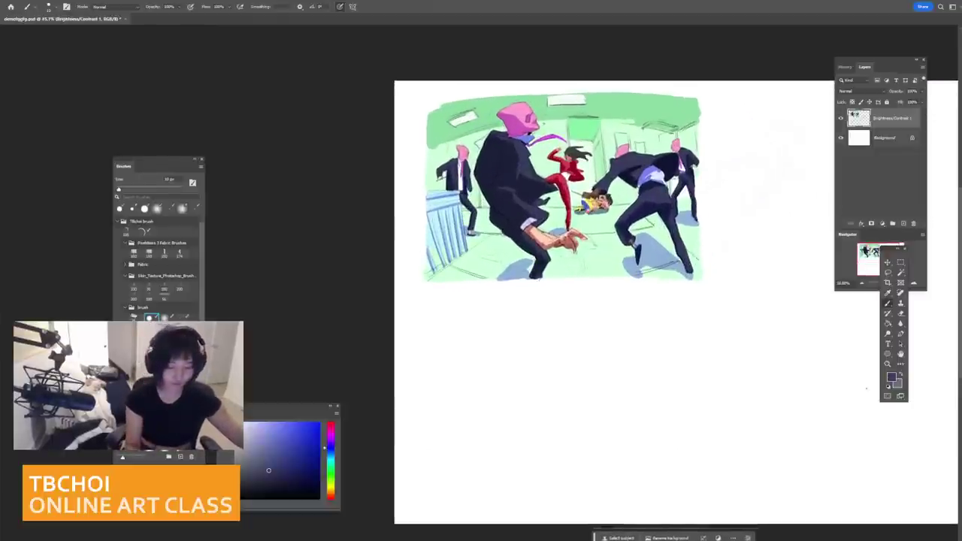
key(e)
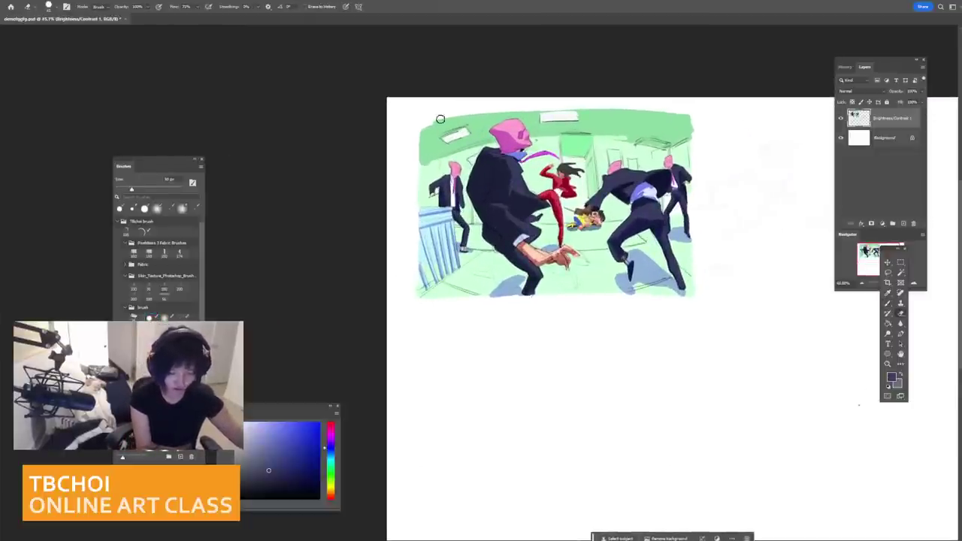
click(896, 308)
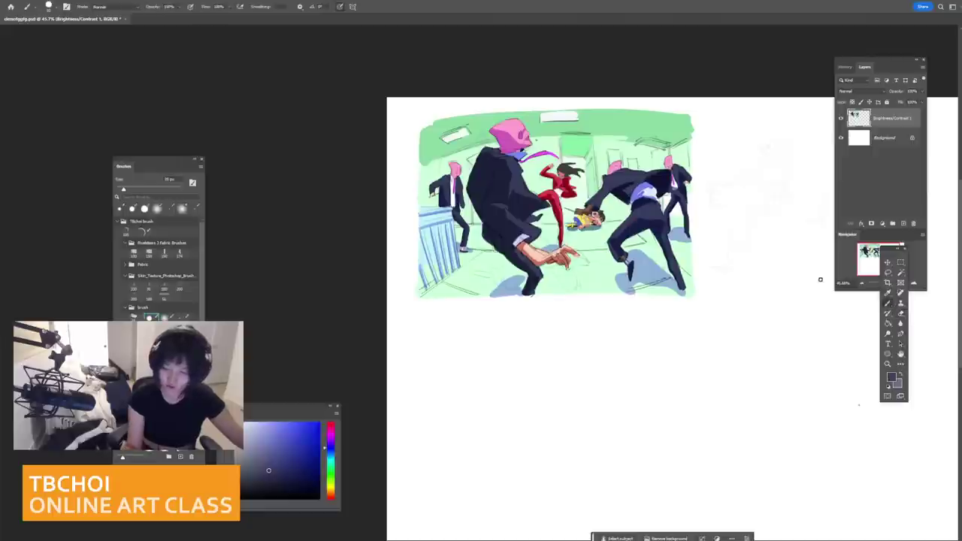
key(x)
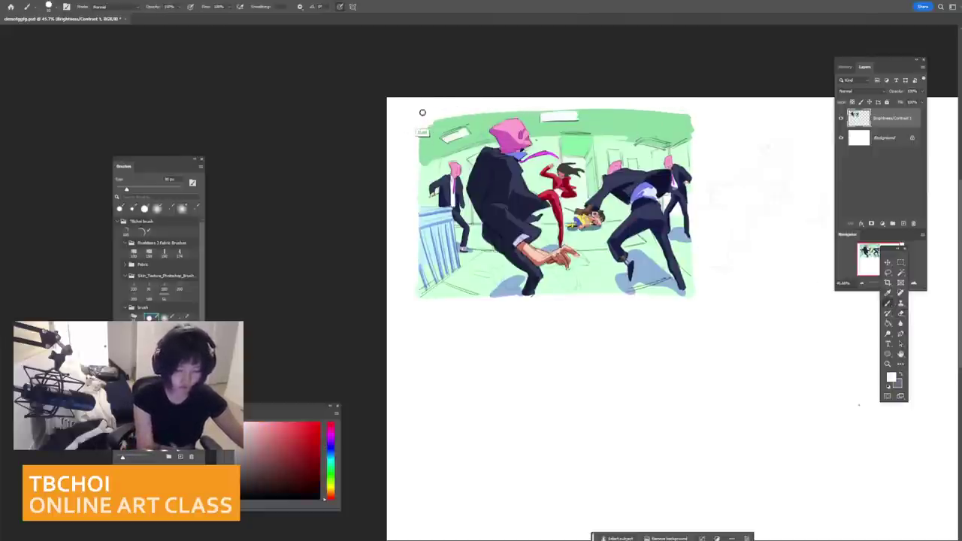
key(bracketright)
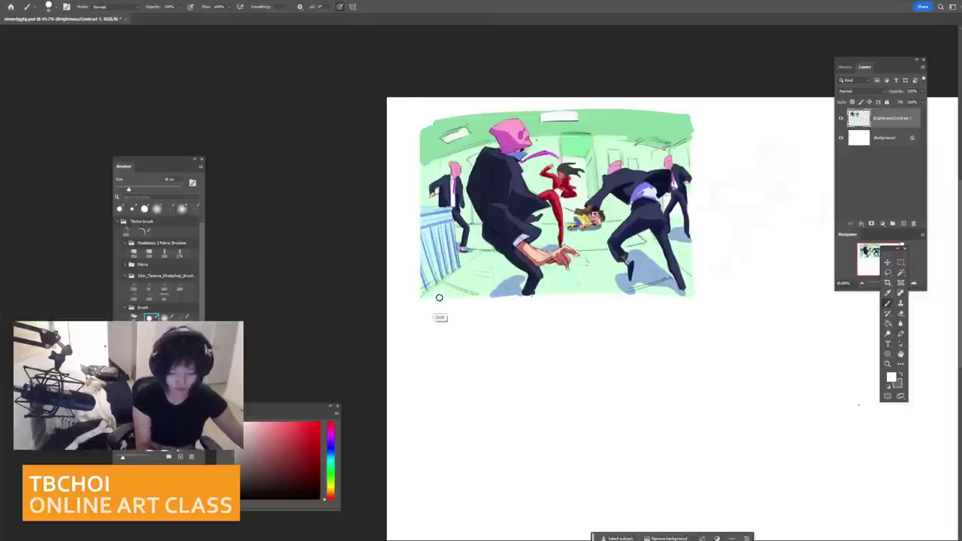
drag(421, 293, 704, 325)
mouse_move(418, 297)
mouse_down()
mouse_move(595, 307)
mouse_move(693, 300)
mouse_move(663, 328)
mouse_up()
Step: Square off the top edge of the illustration by extending the ceiling to both upper corners with sampled green
key(bracketleft)
key(bracketleft)
alt+click(453, 136)
key(bracketleft)
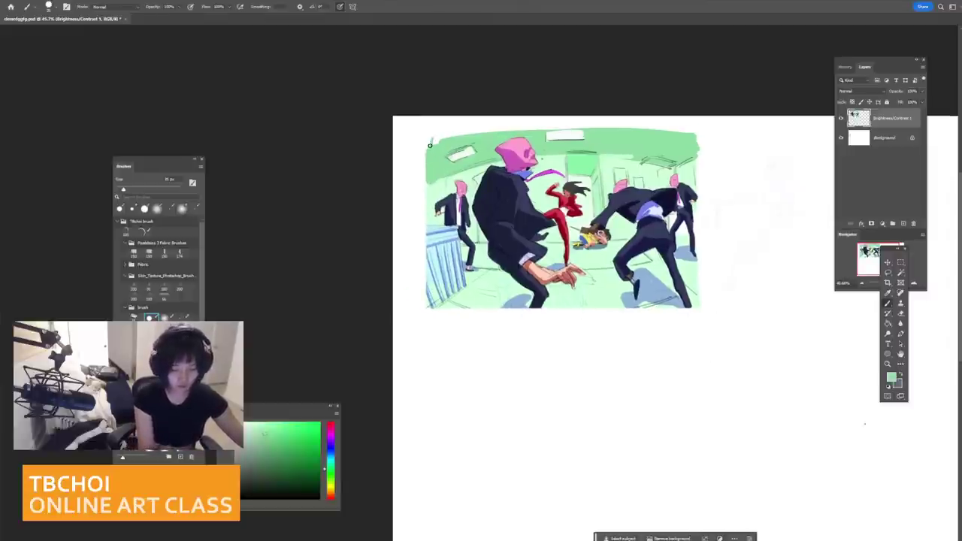
mouse_move(437, 140)
mouse_down()
mouse_move(429, 146)
mouse_move(478, 135)
mouse_move(623, 160)
mouse_up()
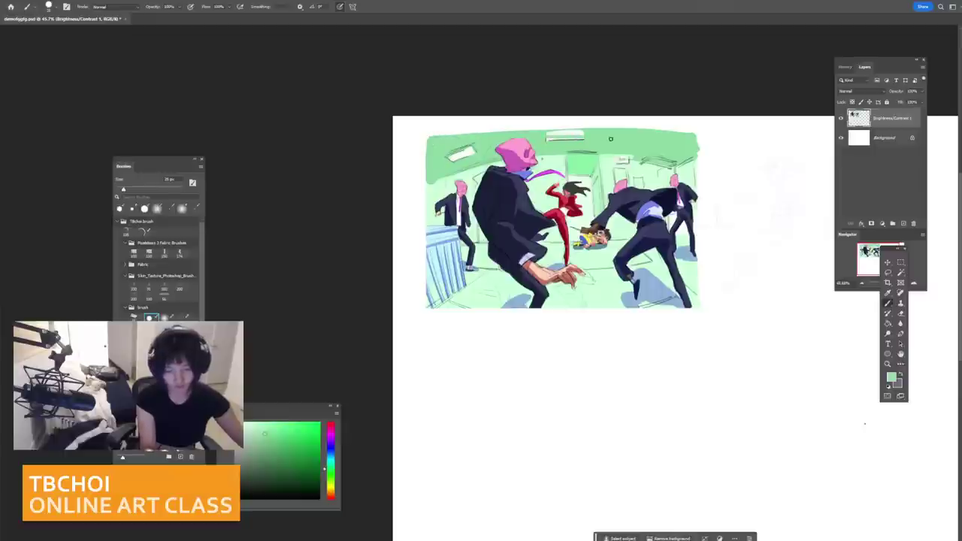
key(ctrl+z)
drag(438, 132, 705, 163)
key(ctrl+z)
drag(438, 130, 594, 138)
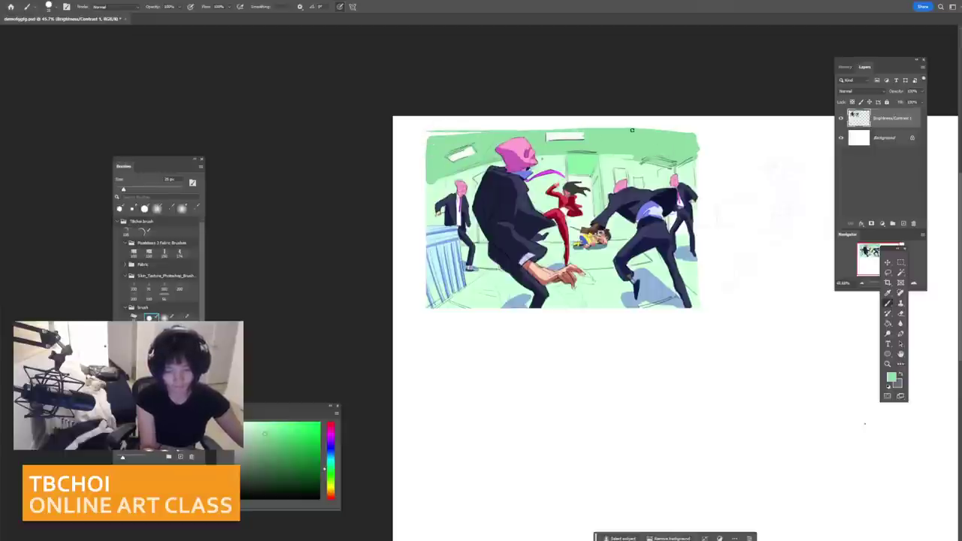
key(ctrl+z)
drag(436, 128, 603, 142)
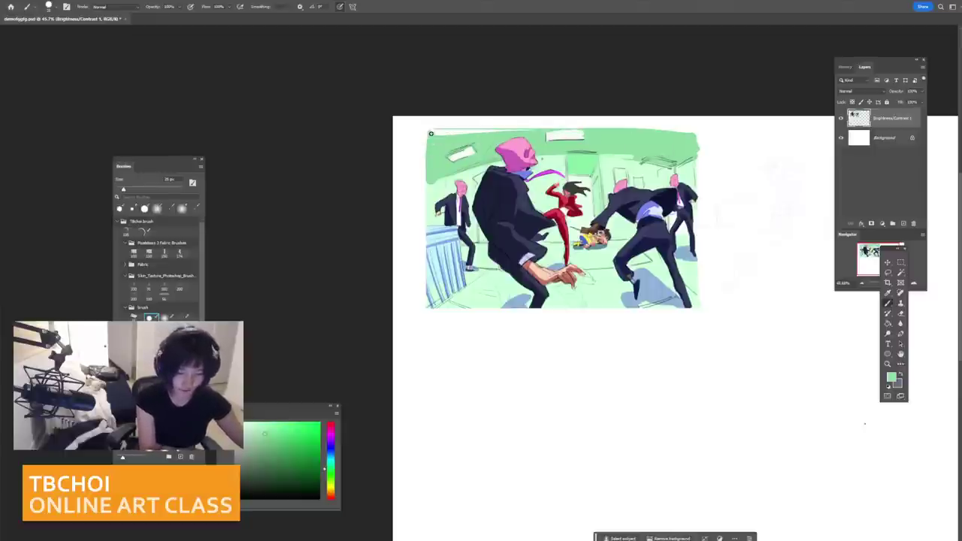
drag(430, 133, 463, 131)
drag(627, 130, 695, 136)
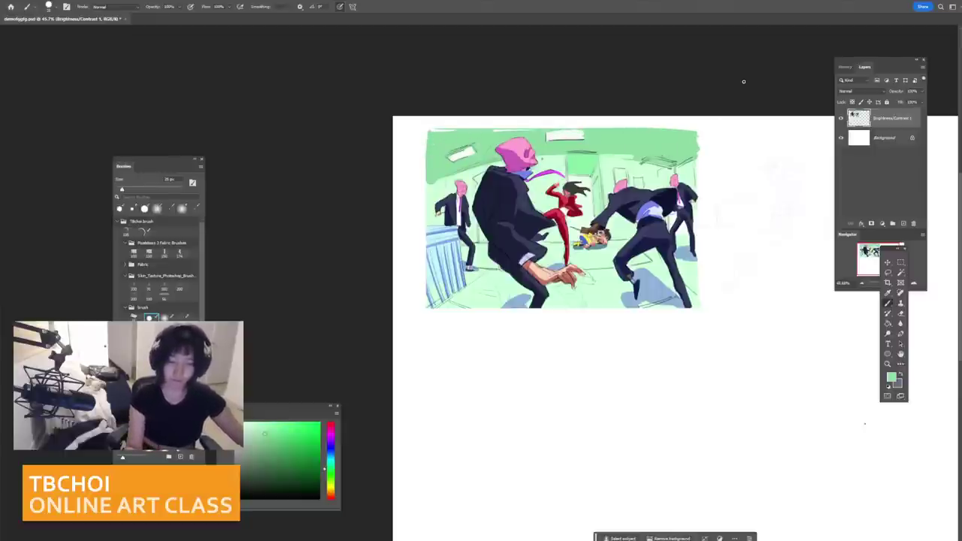
Step: Draw a thin black rectangular frame of straight brush lines around the illustration
drag(743, 81, 738, 88)
key(bracketleft)
key(bracketleft)
key(bracketleft)
key(bracketleft)
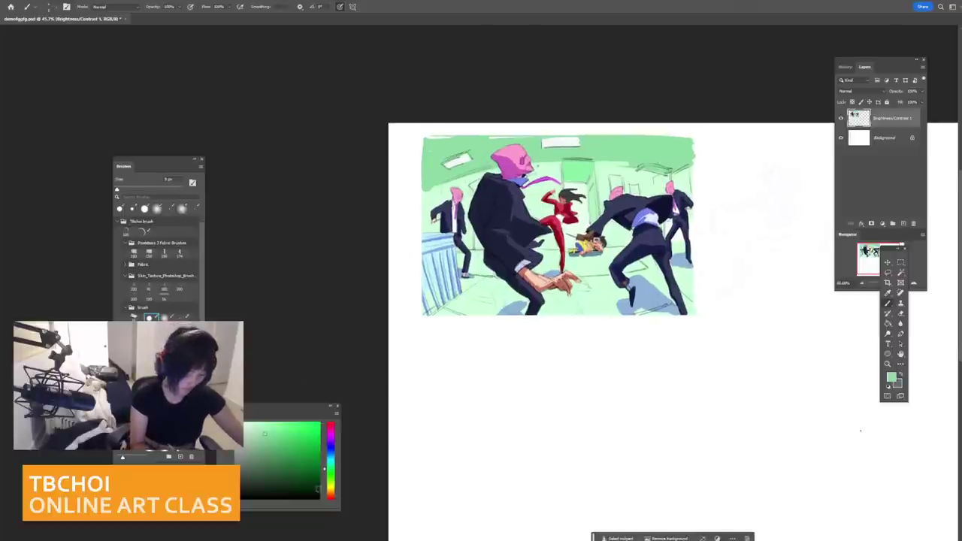
key(d)
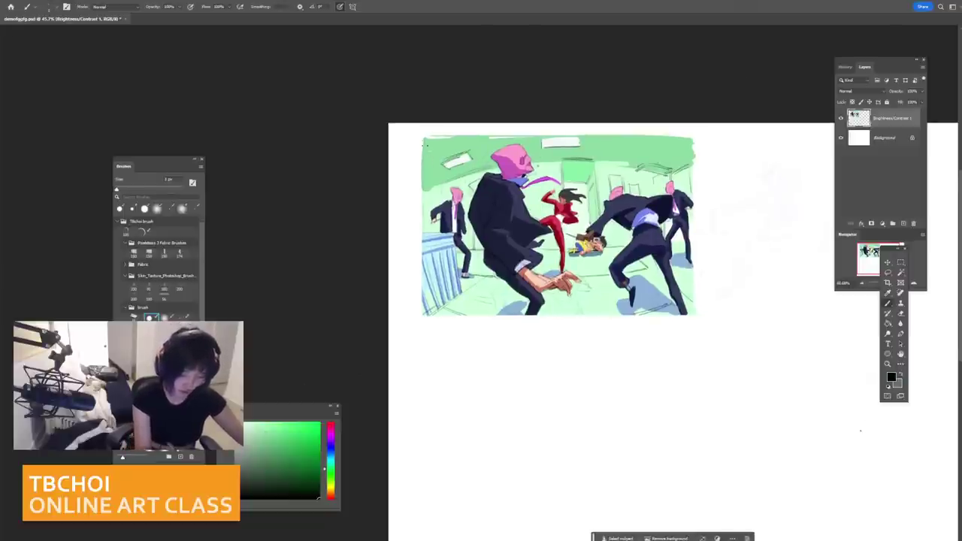
drag(424, 138, 423, 326)
key(ctrl+z)
drag(422, 137, 422, 311)
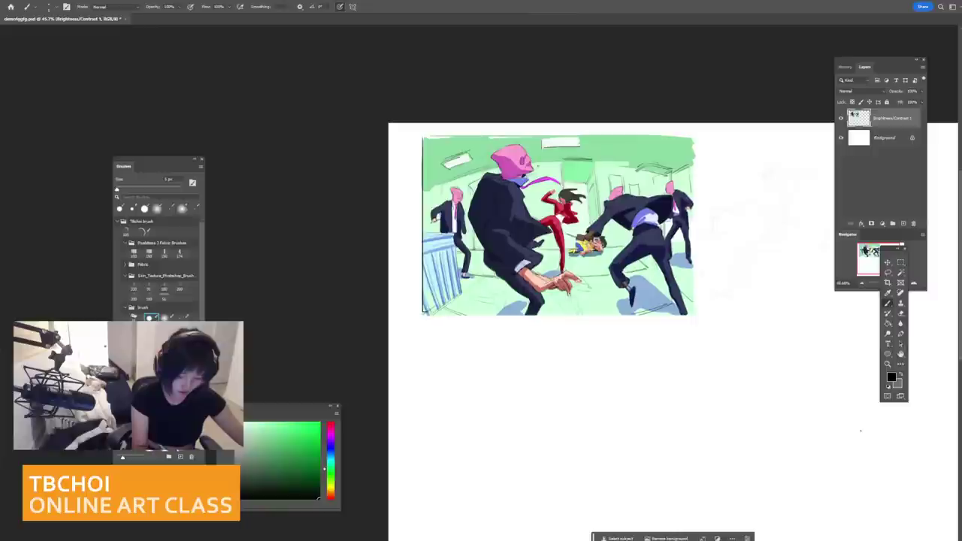
key(ctrl+z)
mouse_move(422, 140)
mouse_down()
mouse_move(419, 313)
mouse_move(683, 320)
mouse_up()
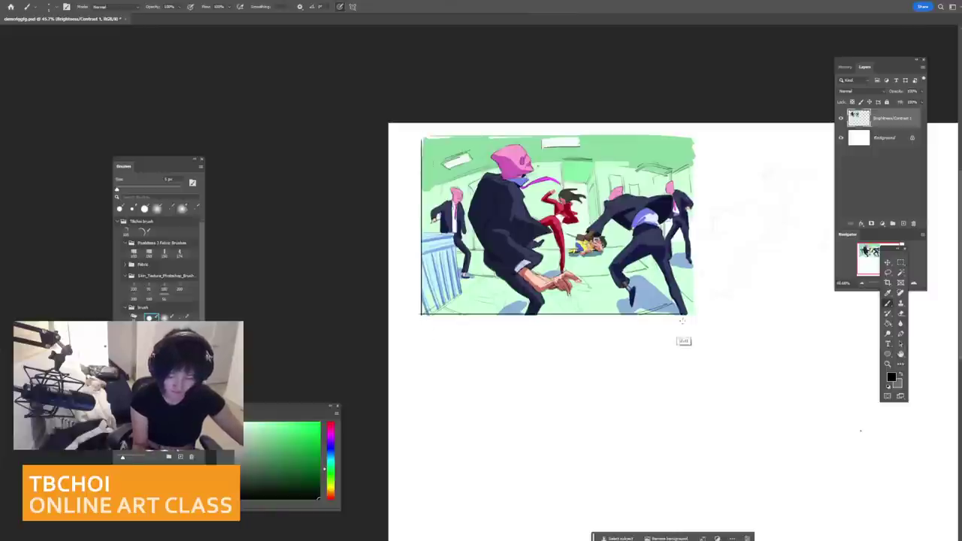
key(ctrl+z)
mouse_move(418, 314)
mouse_down()
mouse_move(690, 318)
mouse_move(694, 137)
mouse_up()
mouse_move(422, 137)
mouse_down()
mouse_move(712, 138)
mouse_move(692, 159)
mouse_move(659, 159)
mouse_up()
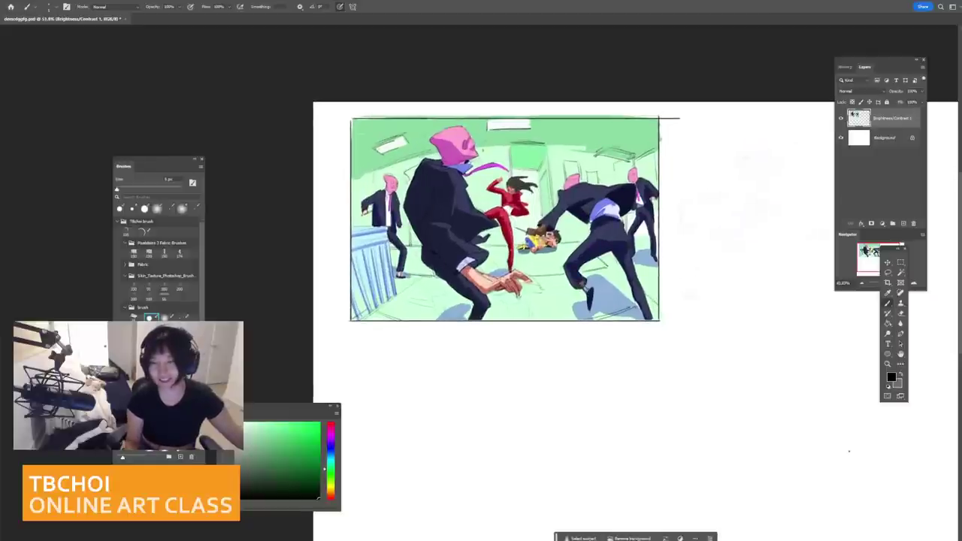
Step: Erase the part of the top frame line that runs past the upper-right corner
drag(691, 197, 624, 199)
key(e)
mouse_move(600, 120)
mouse_down()
mouse_move(599, 152)
mouse_move(612, 112)
mouse_up()
drag(616, 192, 556, 229)
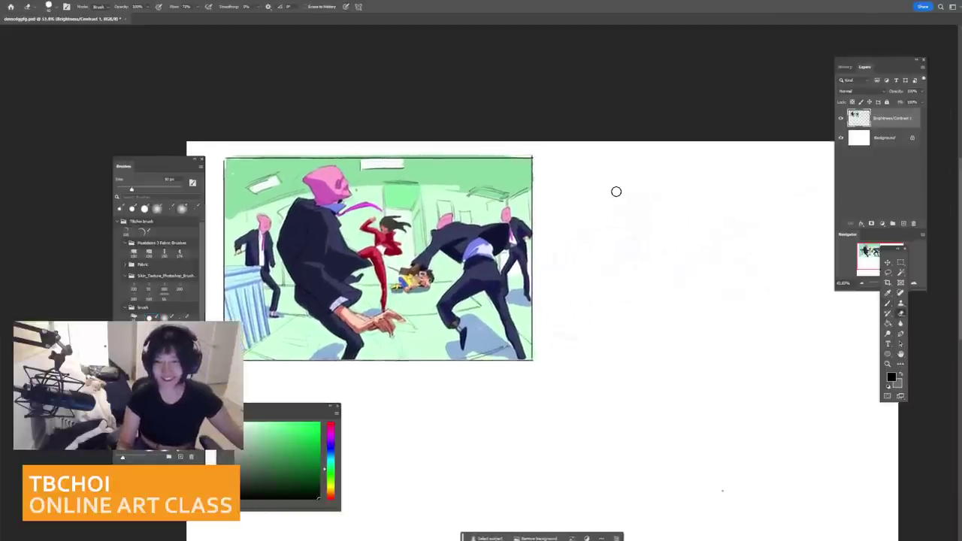
Step: Enlarge the eraser to 400 px over the blank canvas beside the framed illustration
scroll(616, 192, down, 2)
key(bracketright)
key(bracketright)
key(bracketright)
key(bracketright)
key(bracketright)
key(bracketright)
key(bracketright)
key(bracketright)
key(bracketright)
key(bracketright)
key(bracketright)
key(bracketright)
key(bracketright)
key(bracketright)
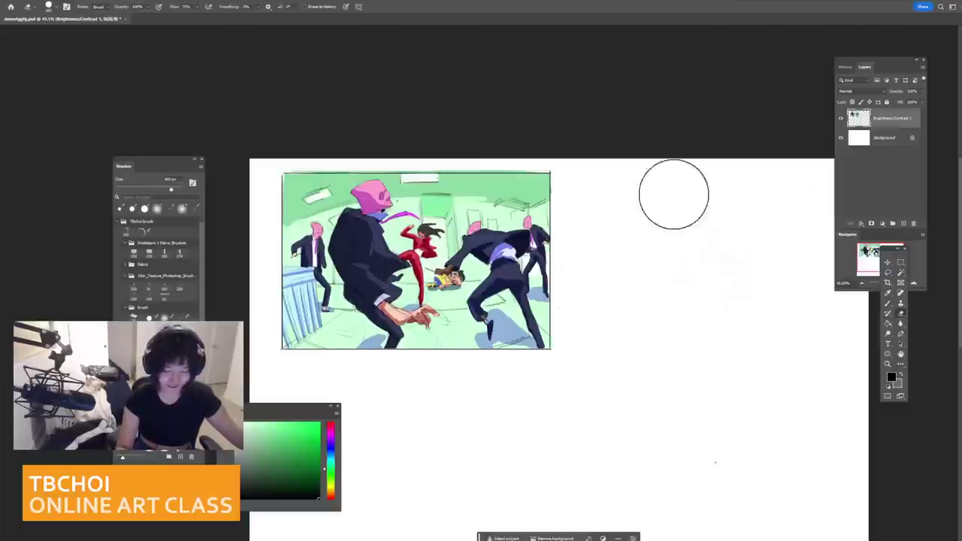
scroll(780, 252, down, 3)
Step: Reduce the eraser size to 1 px
scroll(780, 251, up, 10)
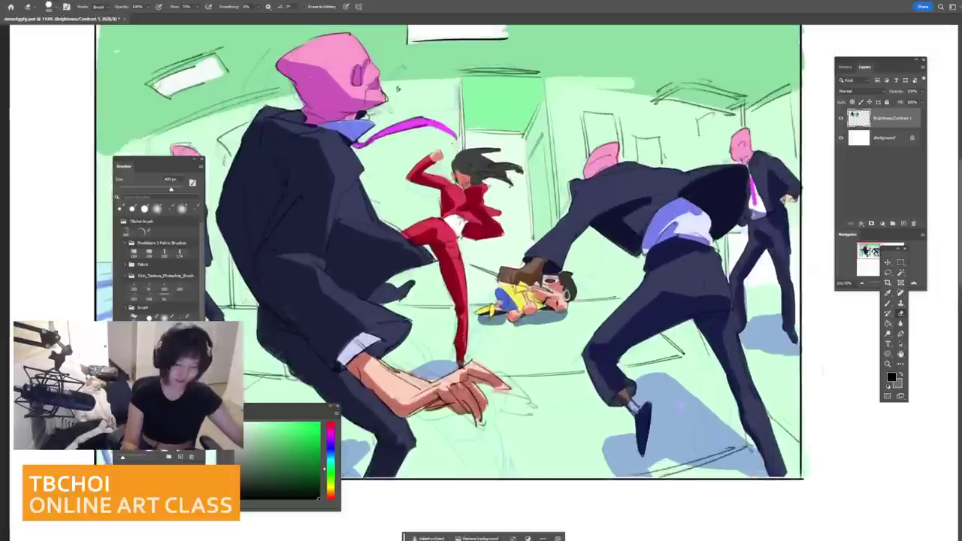
key(bracketleft)
key(bracketleft)
key(bracketleft)
key(bracketleft)
key(bracketleft)
key(bracketleft)
key(bracketleft)
key(bracketleft)
key(bracketleft)
key(bracketleft)
key(bracketleft)
key(bracketleft)
key(bracketleft)
key(bracketleft)
key(bracketleft)
key(bracketleft)
key(bracketleft)
key(bracketleft)
key(bracketleft)
key(bracketleft)
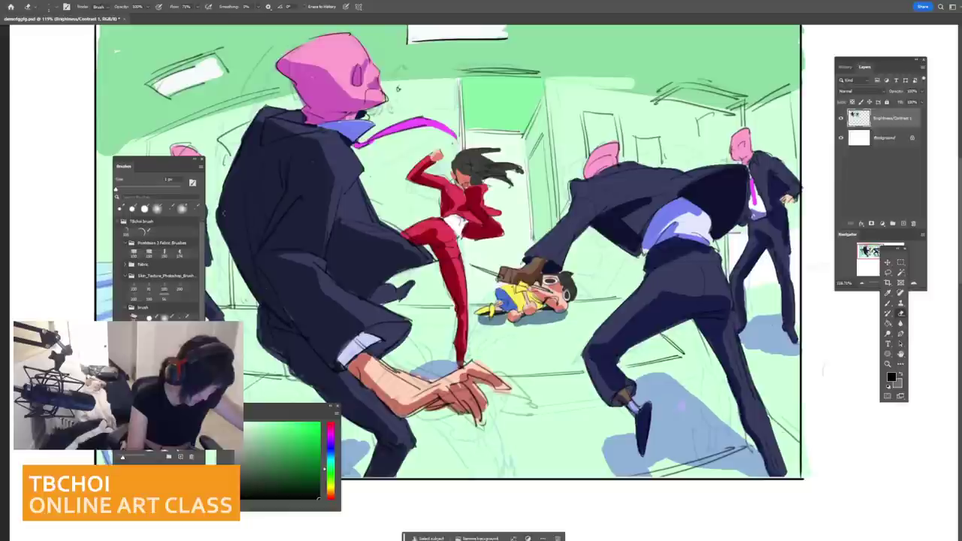
Step: Switch to a fine brush and darken the hair shadow beside the red-suited woman's face with sampled dark tones
key(b)
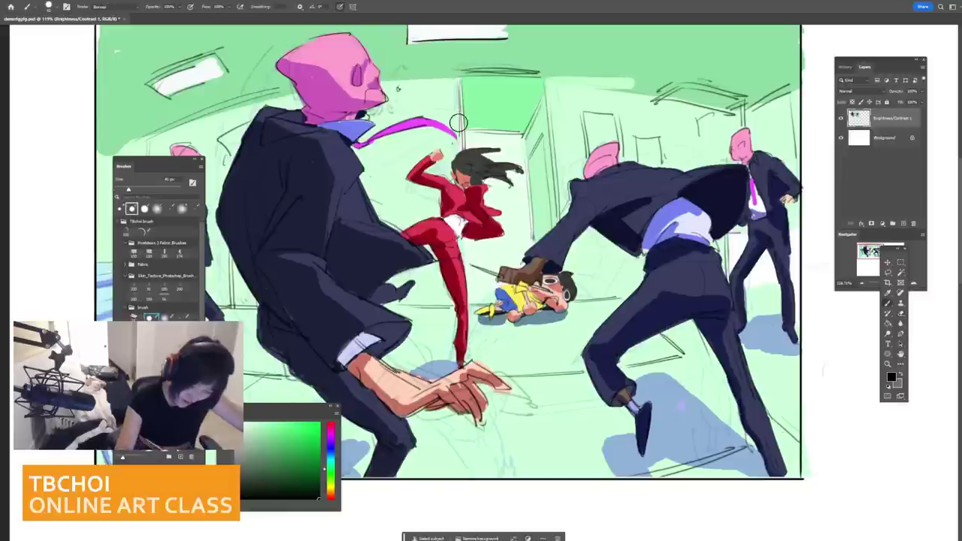
alt+click(615, 246)
key(bracketleft)
key(bracketleft)
key(bracketleft)
key(bracketleft)
key(bracketleft)
key(bracketleft)
key(bracketleft)
key(bracketleft)
key(bracketleft)
key(bracketleft)
key(bracketleft)
key(bracketleft)
alt+click(338, 368)
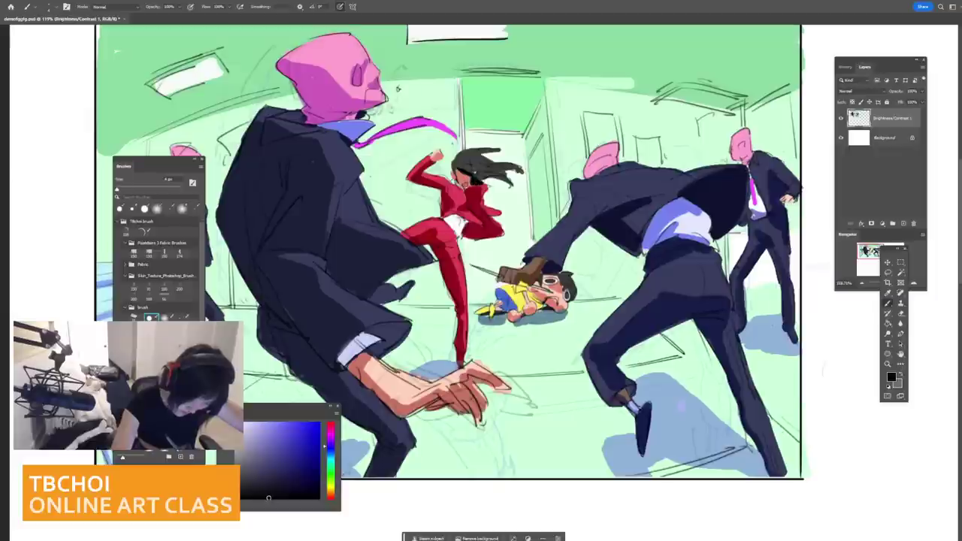
alt+click(472, 185)
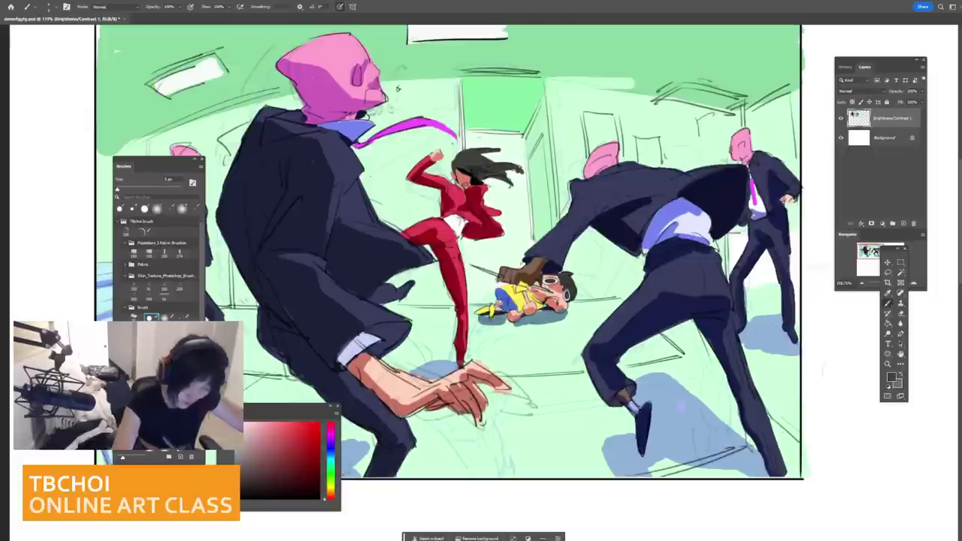
Step: Refine the flared edge of the woman's red jacket using sampled reds and the pale green of the background
scroll(553, 179, down, 5)
scroll(579, 248, up, 5)
alt+click(570, 235)
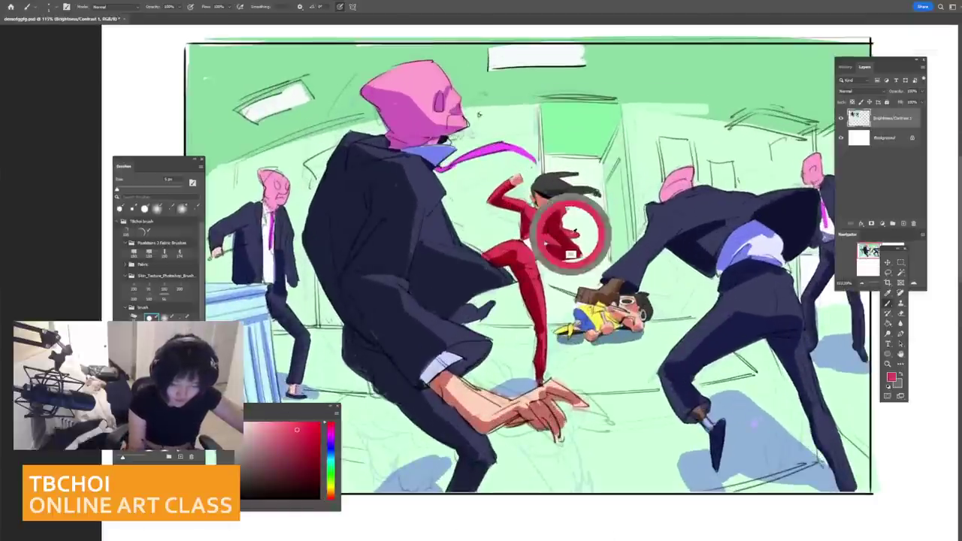
alt+click(582, 242)
mouse_move(571, 233)
mouse_down()
mouse_move(579, 238)
mouse_move(571, 245)
mouse_up()
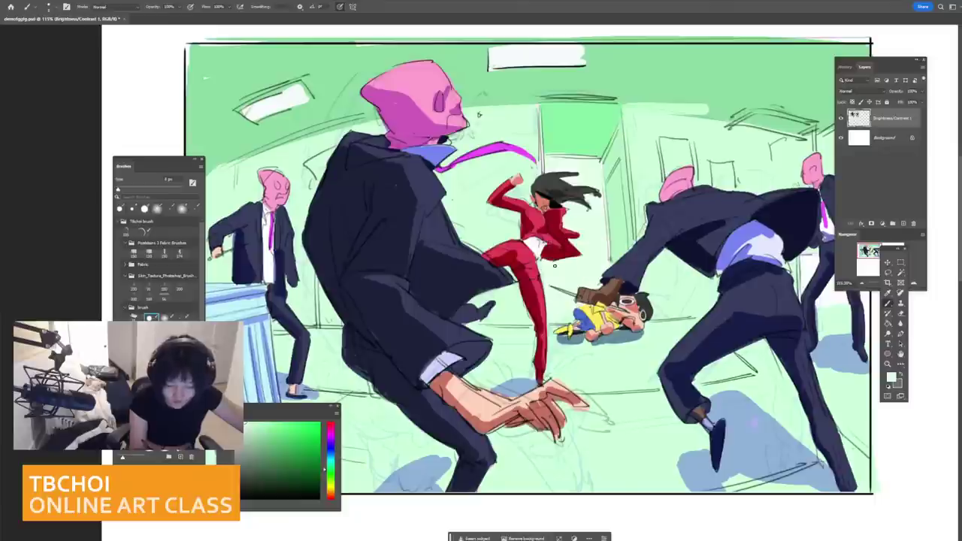
alt+click(556, 254)
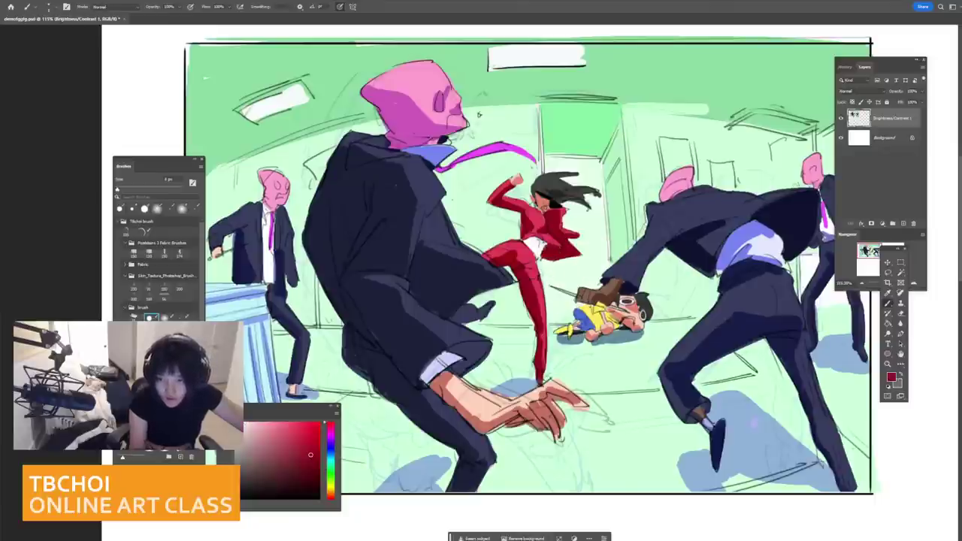
Step: Shade the woman's white shirt with sampled lavender and tidy the edges around her waist in red and pale green
alt+click(546, 250)
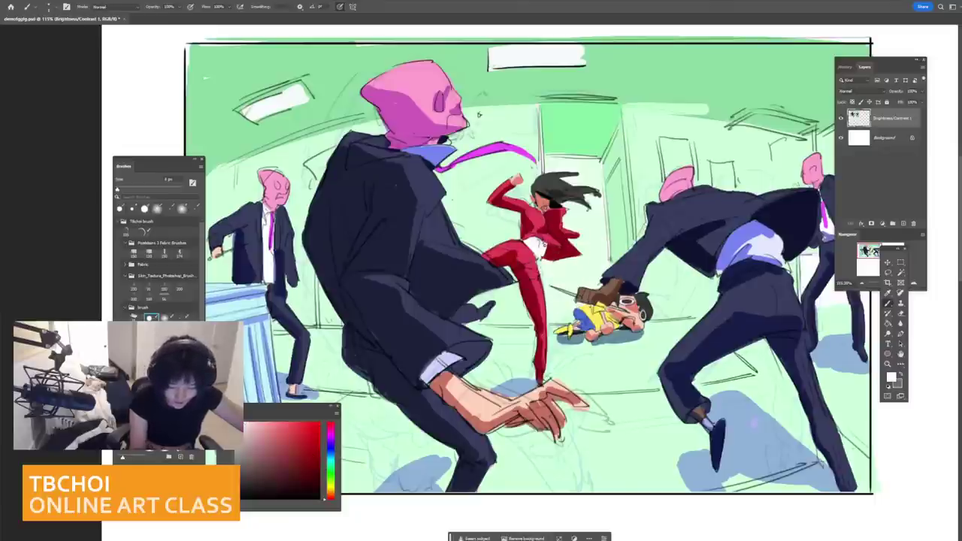
alt+click(741, 238)
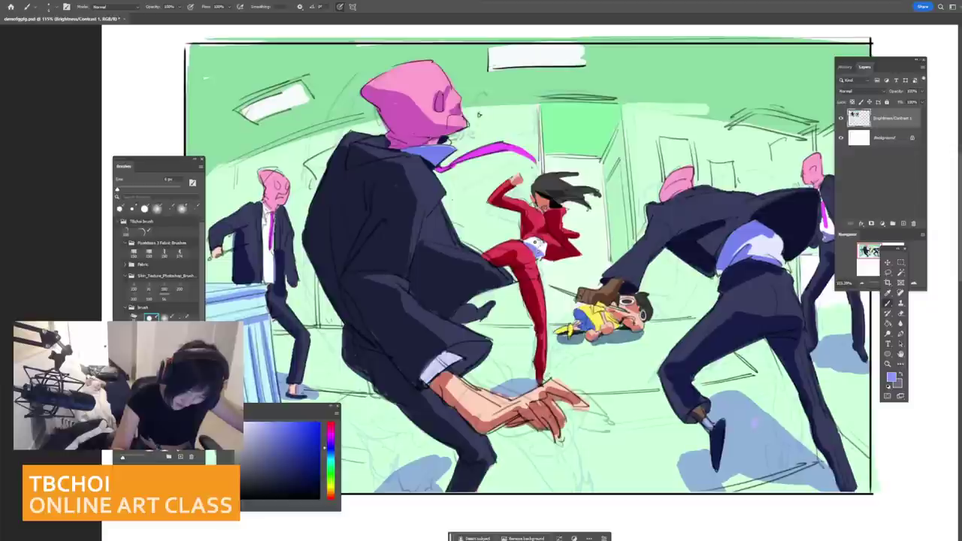
mouse_move(527, 241)
mouse_down()
mouse_move(540, 241)
mouse_move(531, 233)
mouse_up()
alt+click(552, 245)
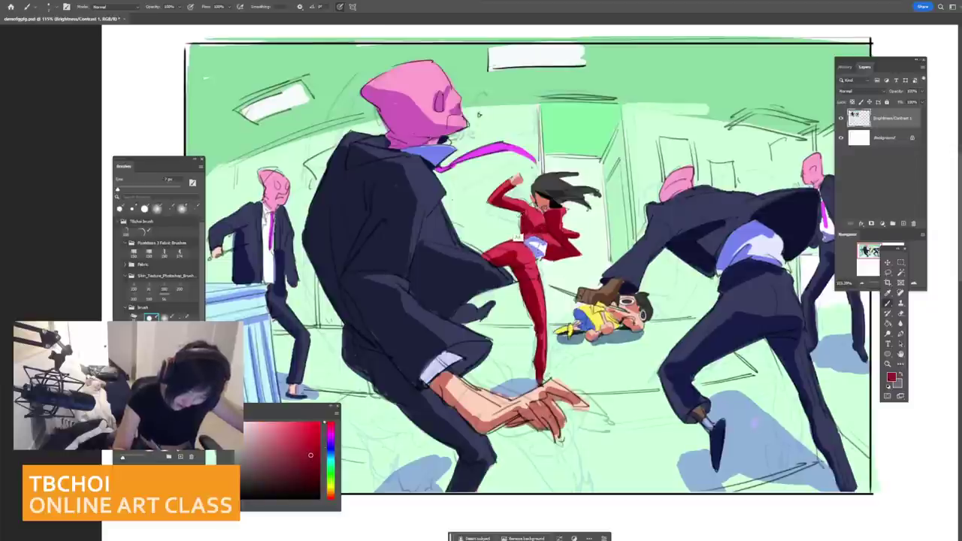
alt+click(517, 233)
scroll(564, 321, down, 3)
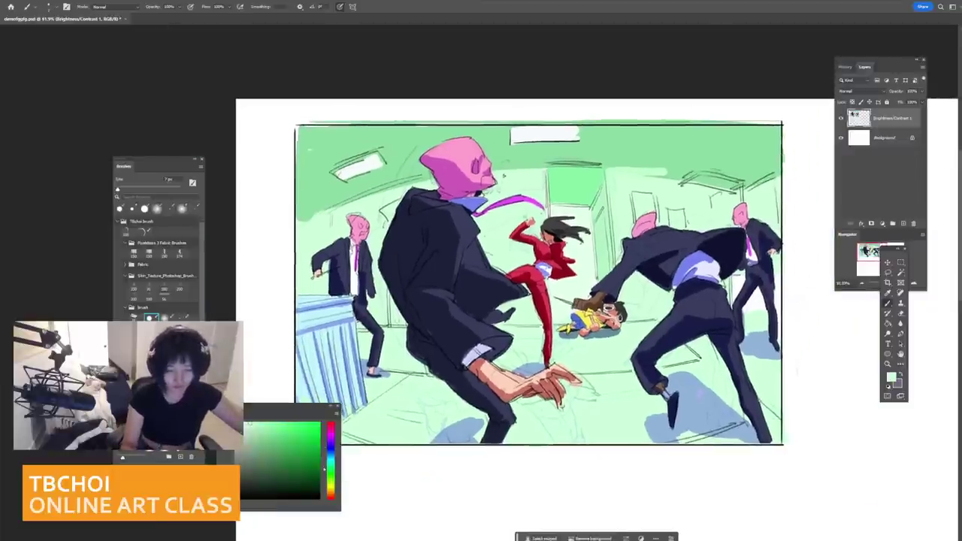
Step: Paint the woman's small far hand at the end of her red sleeve with a sampled skin tone
alt+click(533, 222)
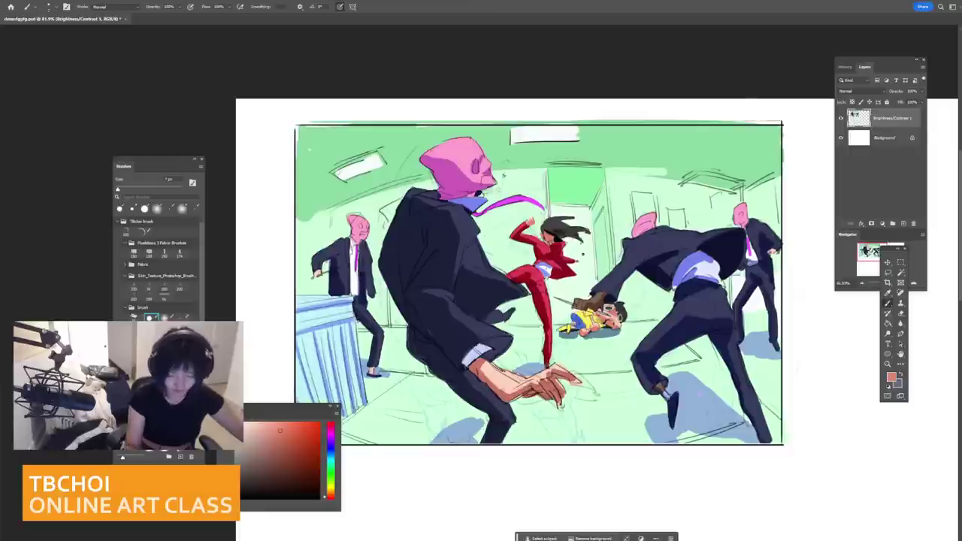
scroll(648, 235, down, 6)
scroll(676, 267, up, 6)
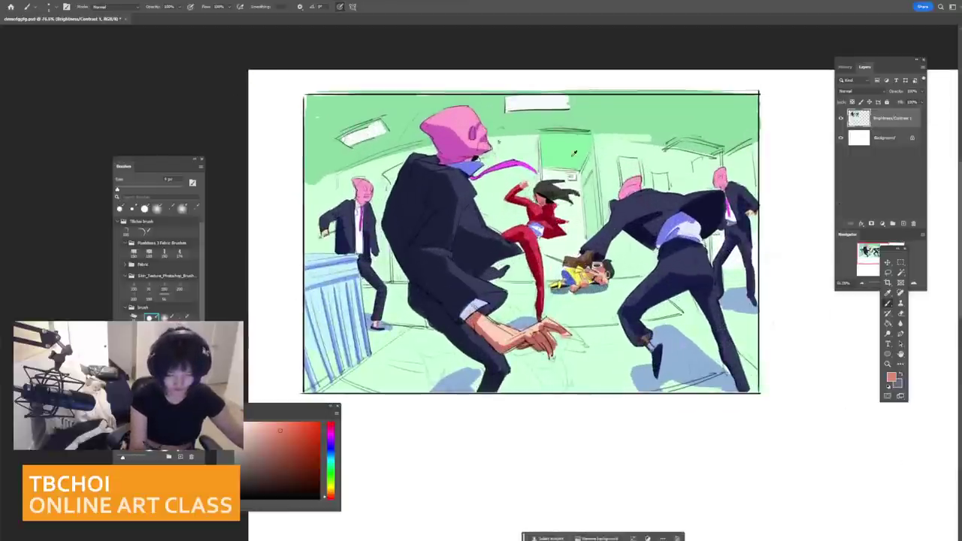
Step: Draw fine dark green shelf lines inside the open doorway and a line along the doorway's top edge
key(x)
click(263, 483)
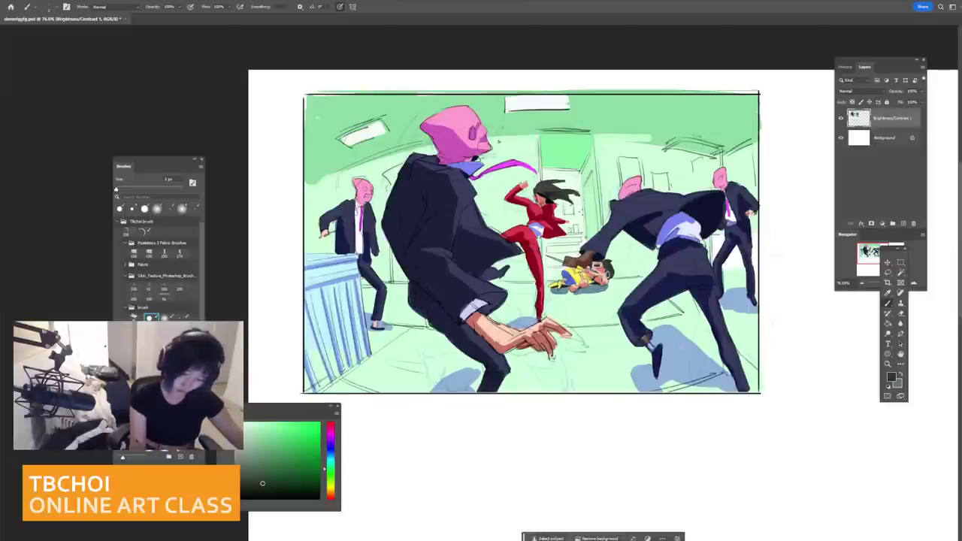
key([)
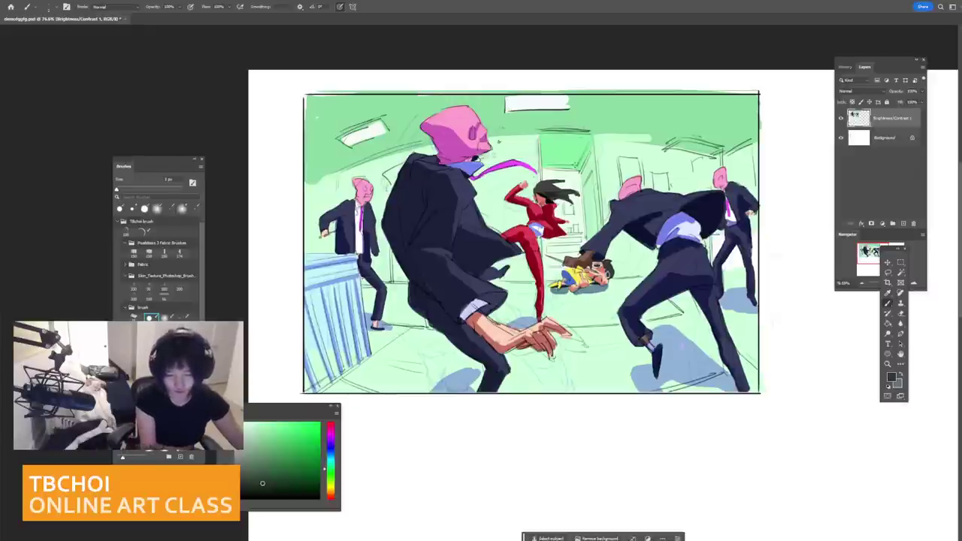
mouse_move(541, 135)
mouse_down()
mouse_move(590, 136)
mouse_move(577, 130)
mouse_up()
Step: Touch up the ceiling above the doorway with sampled green and sketch near-black frame outlines on the wall beside the woman
alt+click(584, 128)
key(])
key(])
key(])
key(])
click(250, 492)
key([)
key([)
key([)
key([)
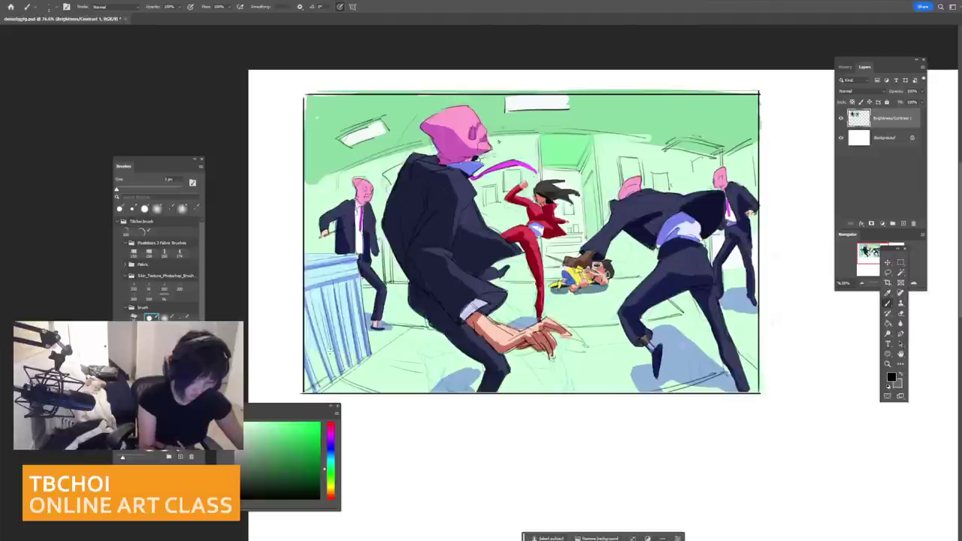
Step: Add thin dark contour lines along the slats, rim and top edge of the blue slatted box
drag(349, 355, 364, 349)
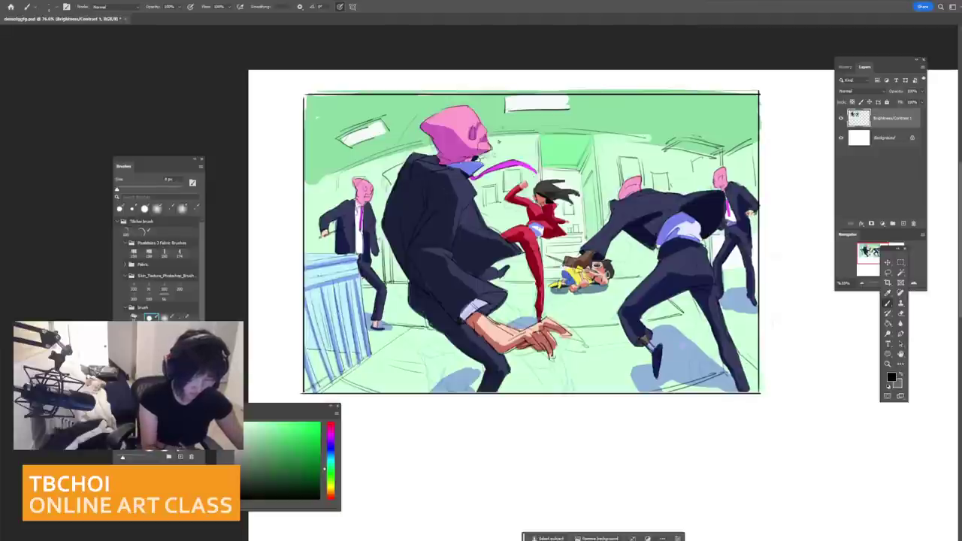
drag(307, 287, 353, 274)
drag(306, 279, 359, 267)
alt+click(328, 255)
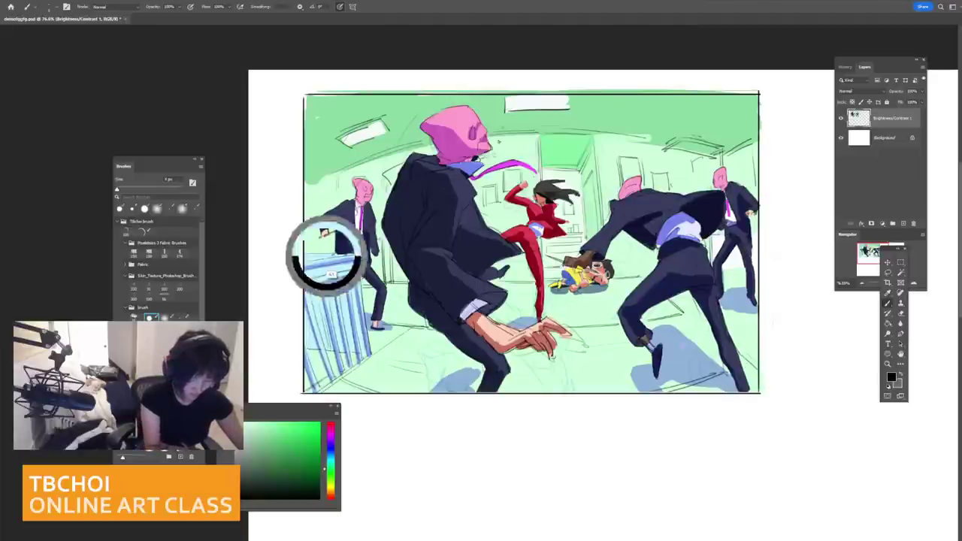
alt+click(304, 253)
key([)
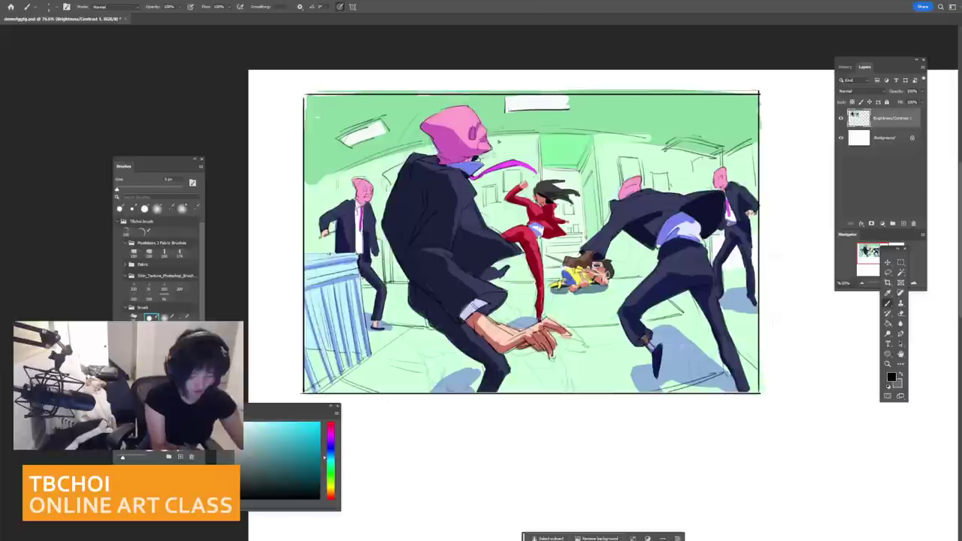
mouse_move(304, 254)
mouse_down()
mouse_move(357, 254)
mouse_move(362, 242)
mouse_move(318, 232)
mouse_up()
key(ctrl+z)
Step: Paint the fist of the suited man behind the blue box in sampled skin tones and define it with dark lines
alt+click(321, 227)
drag(317, 229, 326, 235)
alt+click(323, 231)
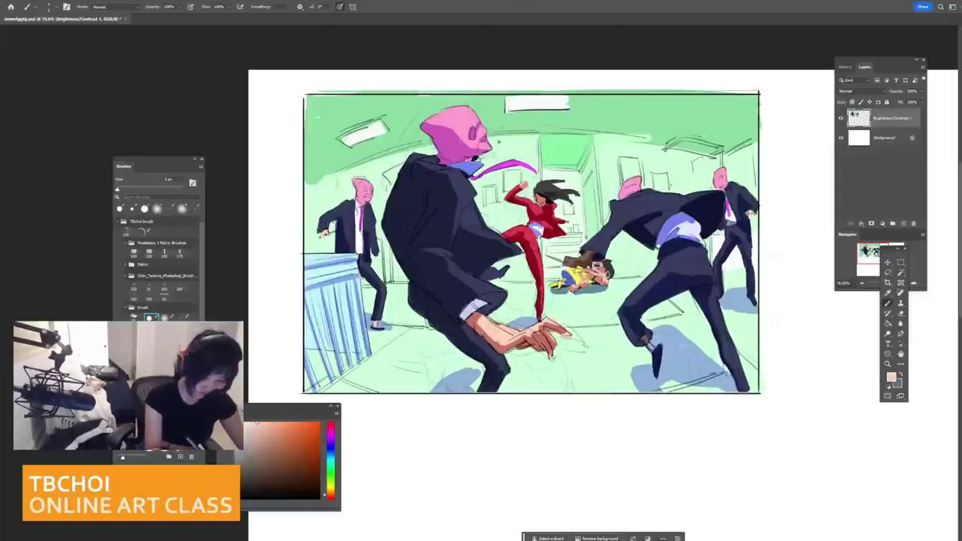
alt+click(523, 186)
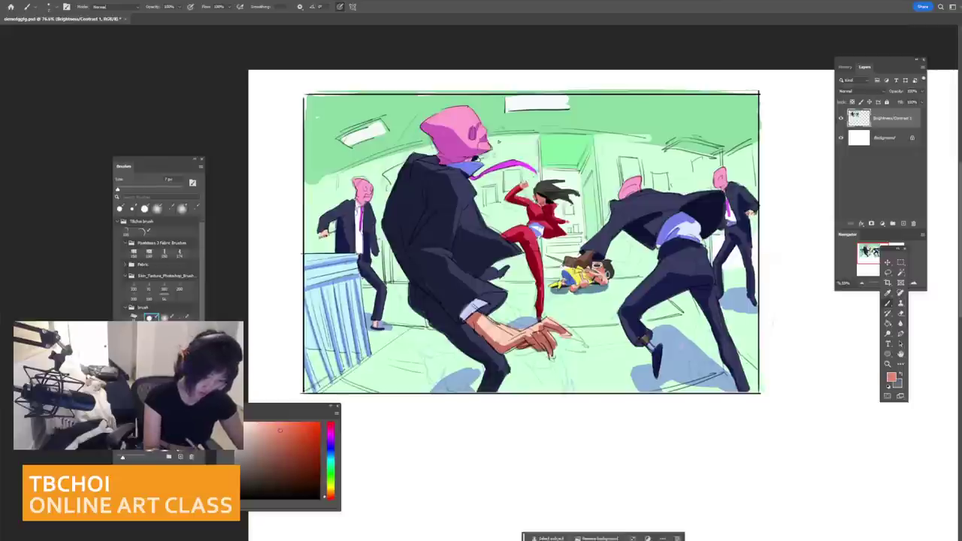
alt+click(326, 235)
drag(321, 232, 333, 242)
Step: Shade the pink head of the man behind the blue box with sampled purple and trim its outline with pale green
scroll(342, 207, up, 4)
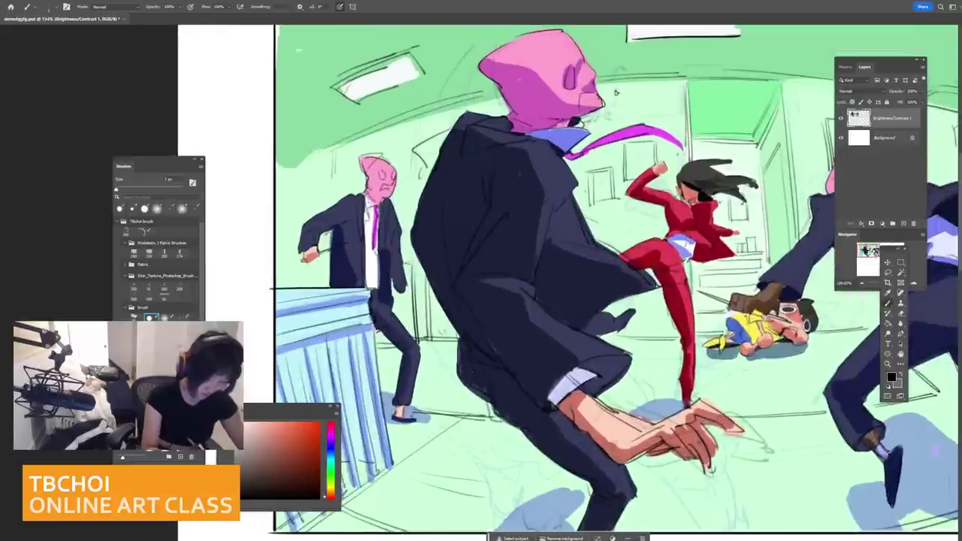
alt+click(536, 93)
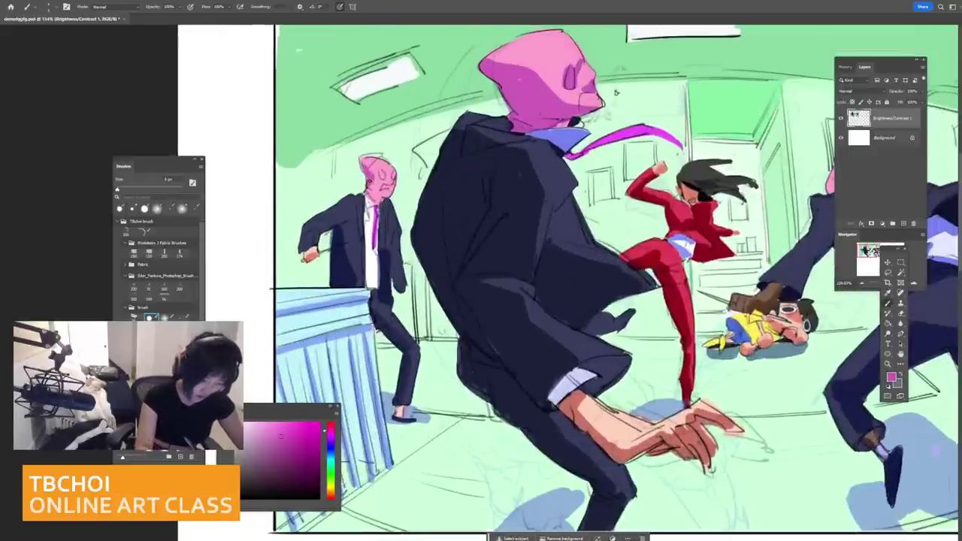
alt+click(379, 187)
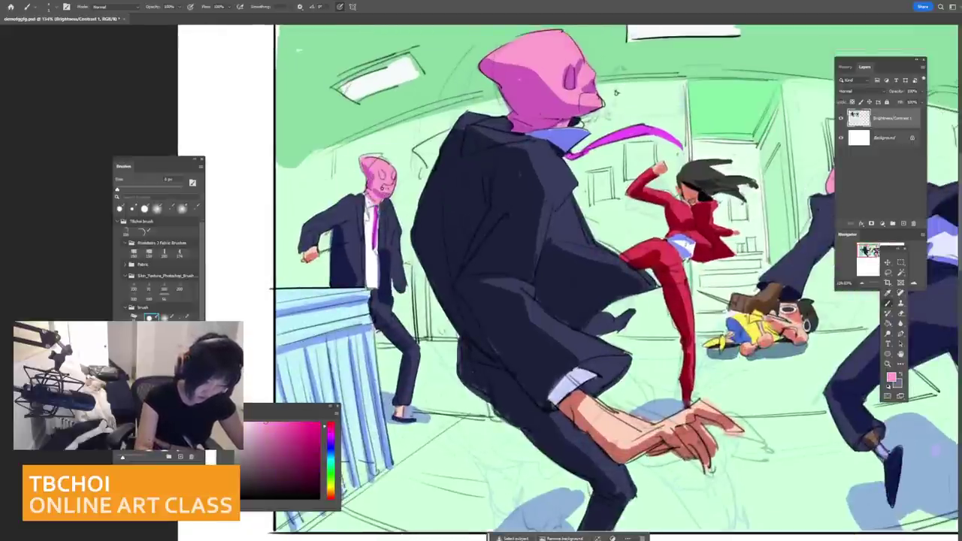
mouse_move(380, 190)
mouse_down()
mouse_move(392, 187)
mouse_move(367, 190)
mouse_up()
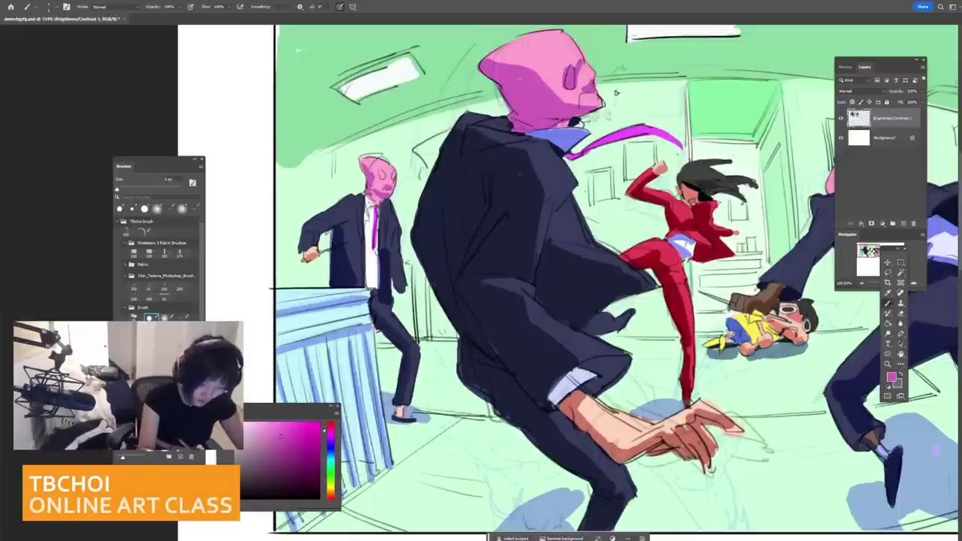
alt+click(361, 186)
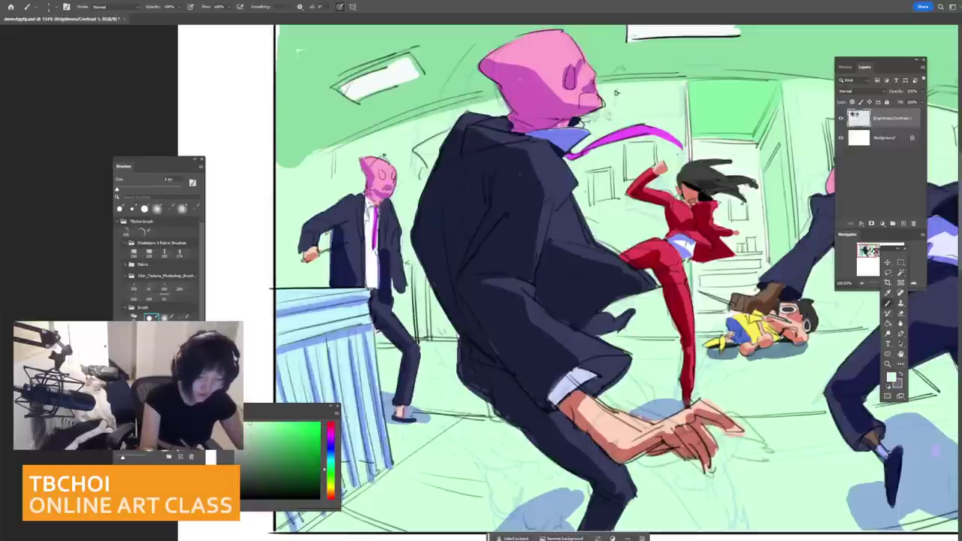
scroll(407, 145, down, 8)
scroll(562, 224, up, 8)
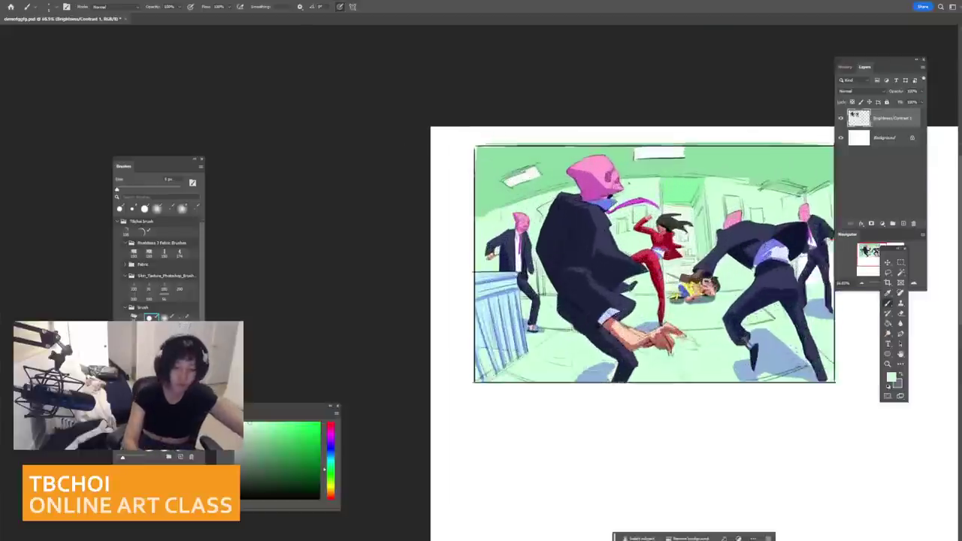
Step: Reset the brush colour to black and sketch thin detail lines around the ceiling light above the man behind the box
key(d)
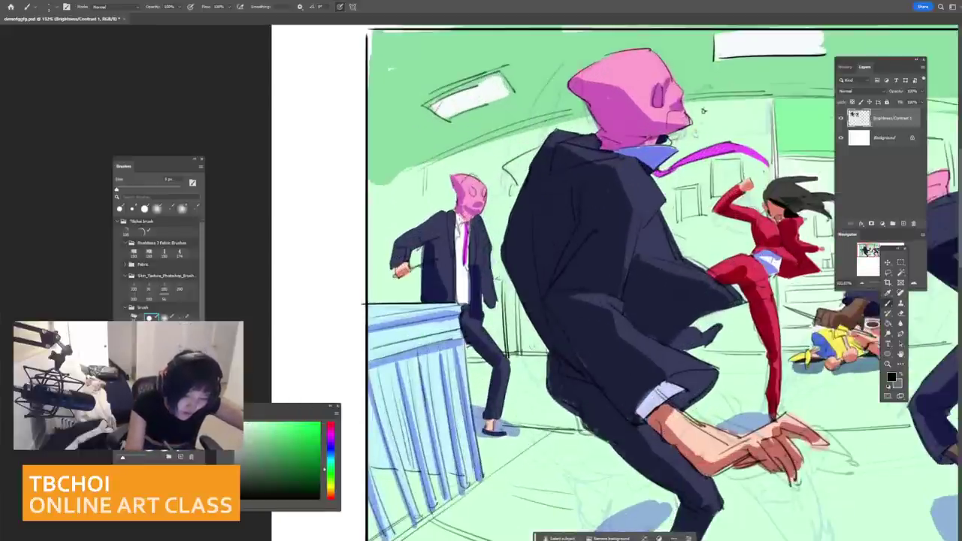
scroll(453, 187, down, 4)
drag(471, 110, 438, 133)
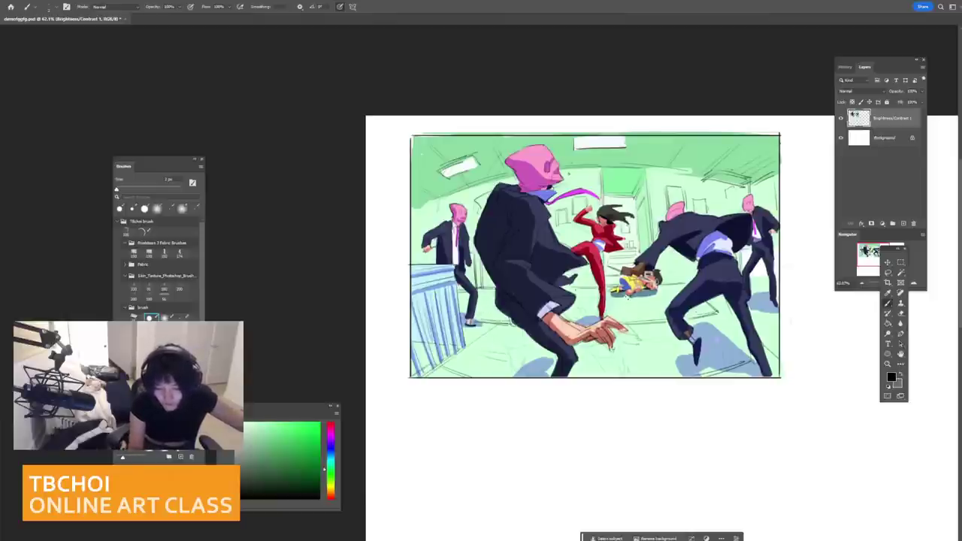
Step: Repaint the chin and cheek of the child on the floor with sampled skin tones
scroll(678, 315, up, 10)
alt+click(587, 209)
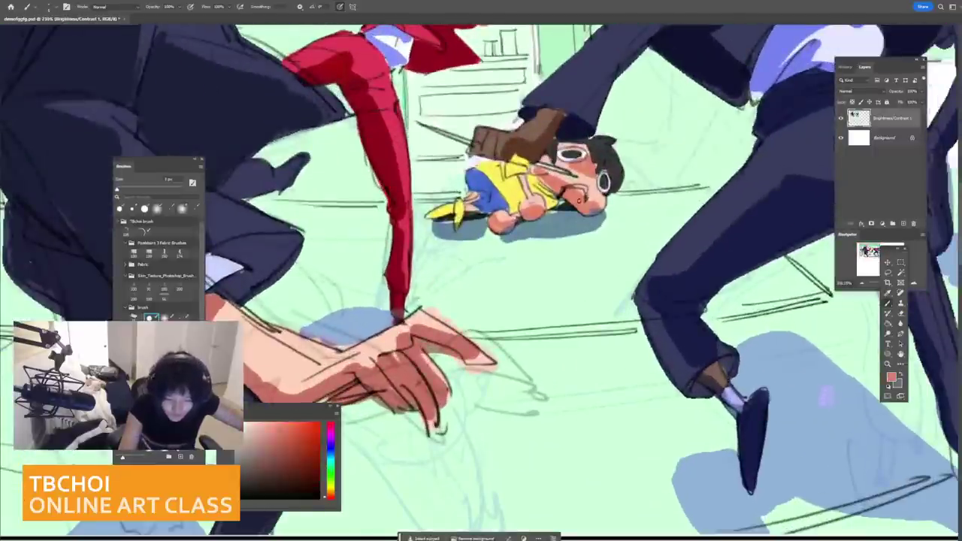
mouse_move(576, 208)
mouse_down()
mouse_move(593, 213)
mouse_move(598, 198)
mouse_up()
alt+click(594, 217)
drag(596, 66, 594, 162)
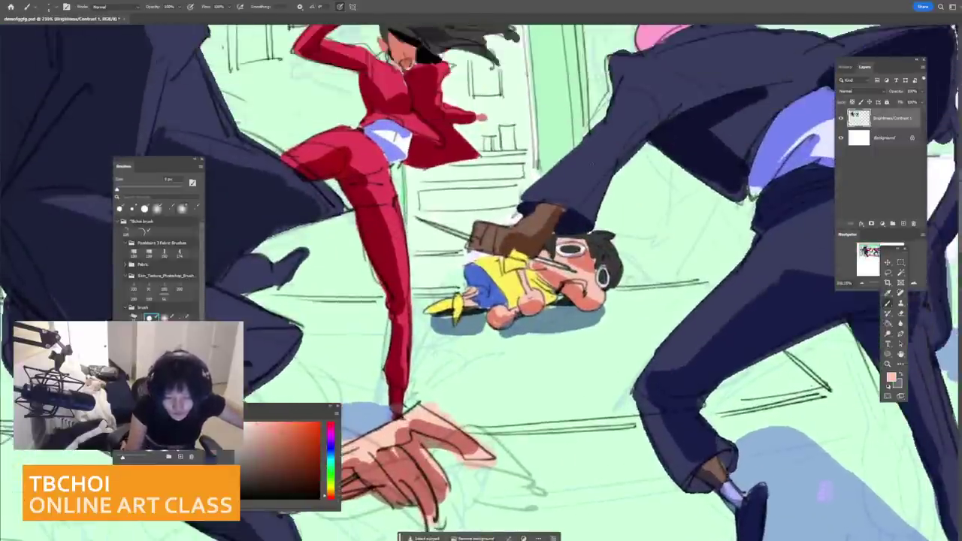
Step: Paint the fallen child's mouth with a sampled pinkish red
scroll(597, 282, up, 3)
alt+click(596, 274)
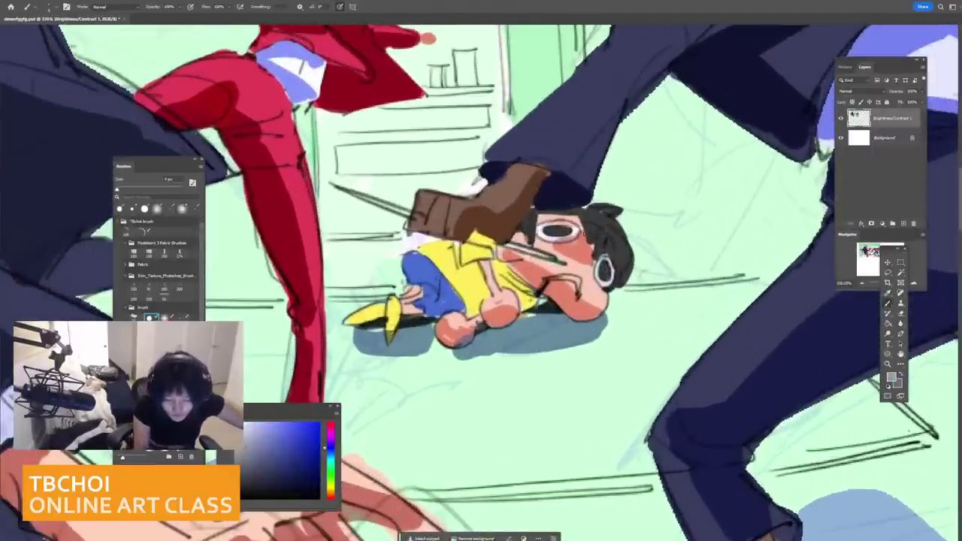
alt+click(314, 332)
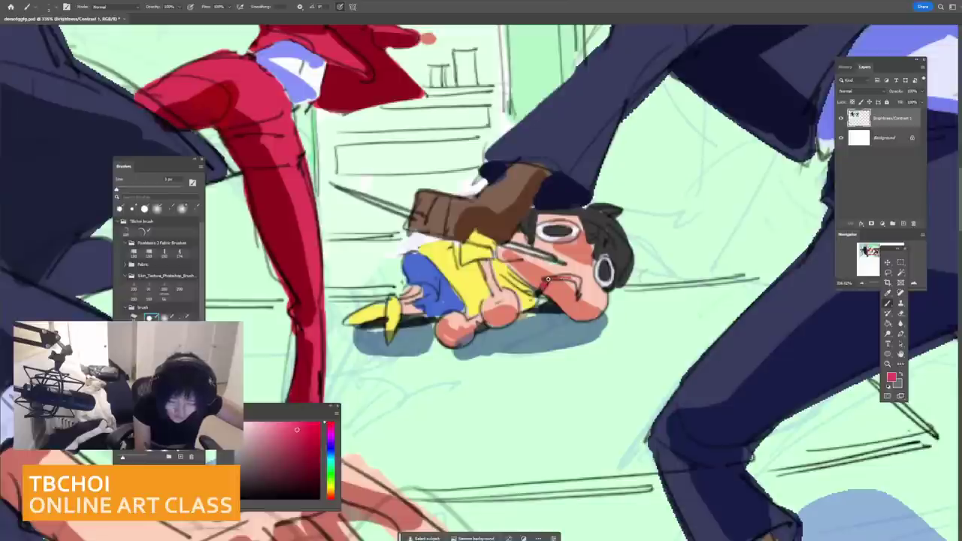
drag(546, 278, 578, 281)
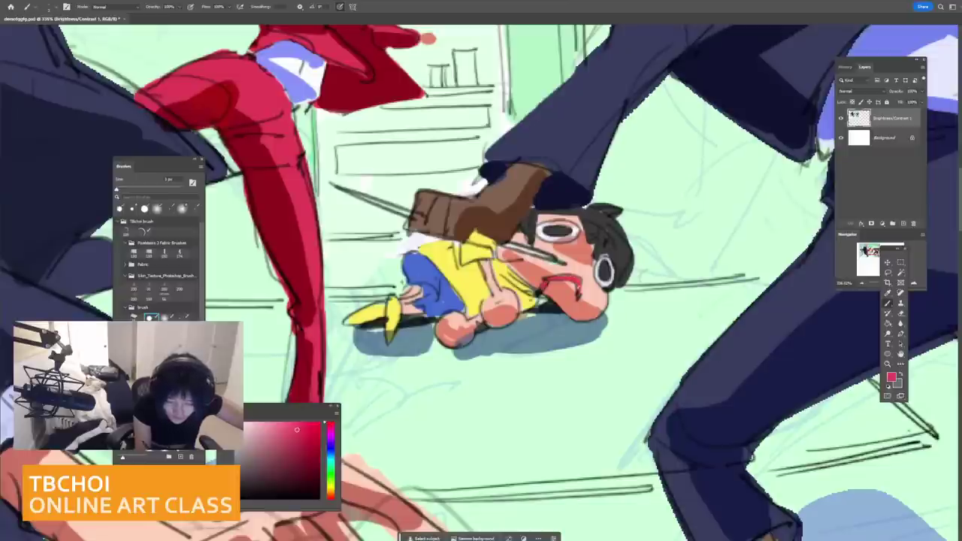
Step: Touch up the fallen child's face with a sampled tone and darken the thin stick above the child with black lines
alt+click(565, 311)
mouse_move(509, 263)
mouse_down()
mouse_move(499, 251)
mouse_move(524, 258)
mouse_up()
key(d)
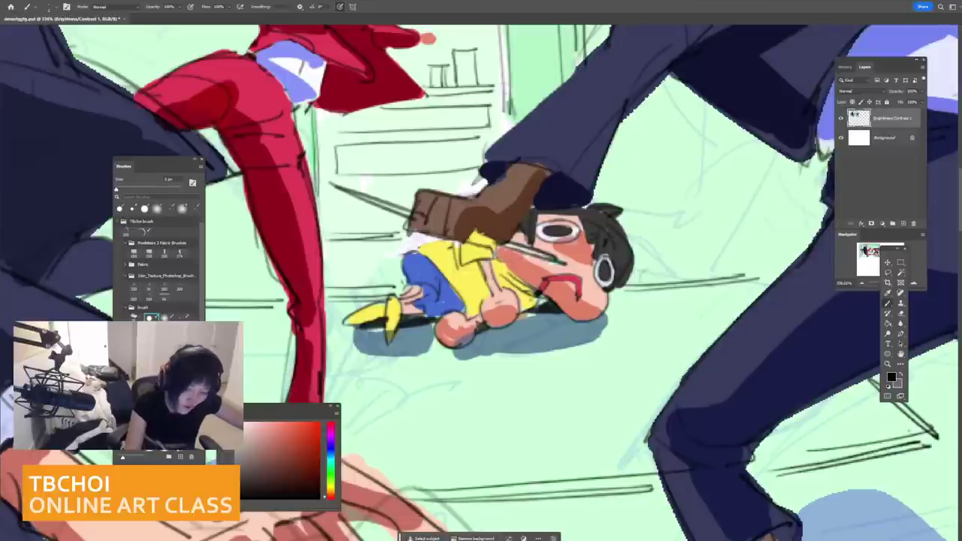
key(bracketright)
mouse_move(487, 239)
mouse_down()
mouse_move(563, 264)
mouse_move(498, 244)
mouse_up()
drag(345, 191, 410, 218)
drag(357, 196, 412, 218)
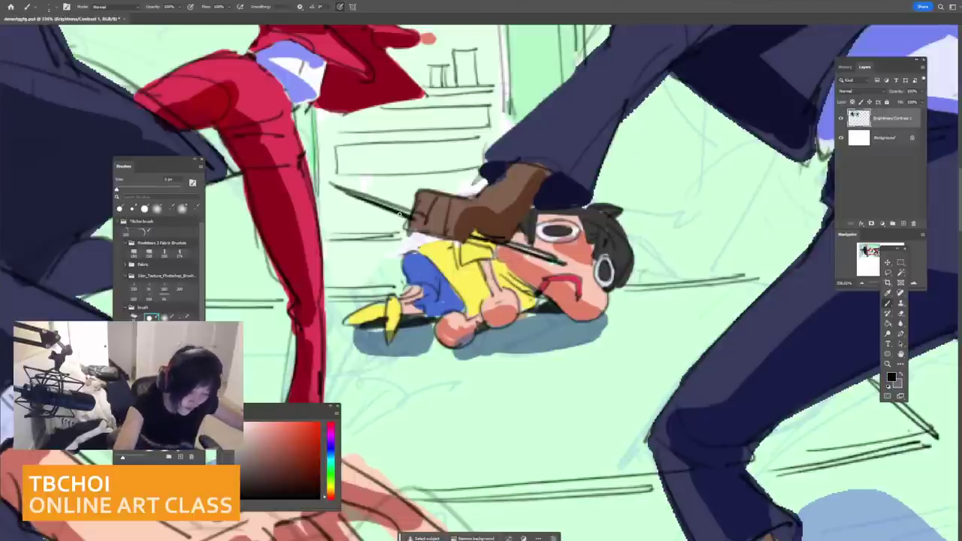
Step: Touch up the brown gloved hand and the area around the fallen child with sampled colours
scroll(524, 185, down, 10)
scroll(470, 186, up, 4)
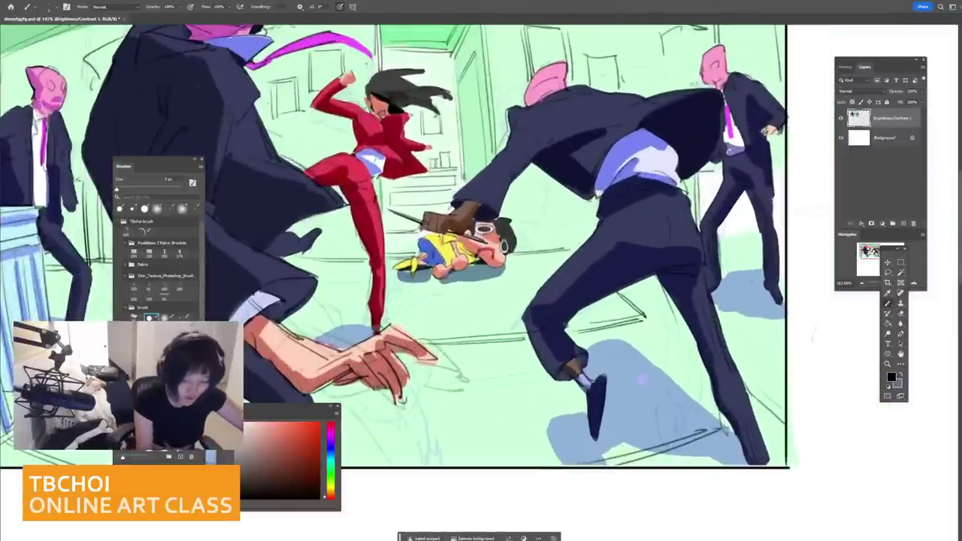
alt+click(465, 228)
mouse_move(460, 225)
mouse_down()
mouse_move(474, 233)
mouse_move(454, 199)
mouse_move(485, 163)
mouse_move(519, 166)
mouse_up()
alt+click(465, 213)
alt+click(461, 179)
alt+click(487, 252)
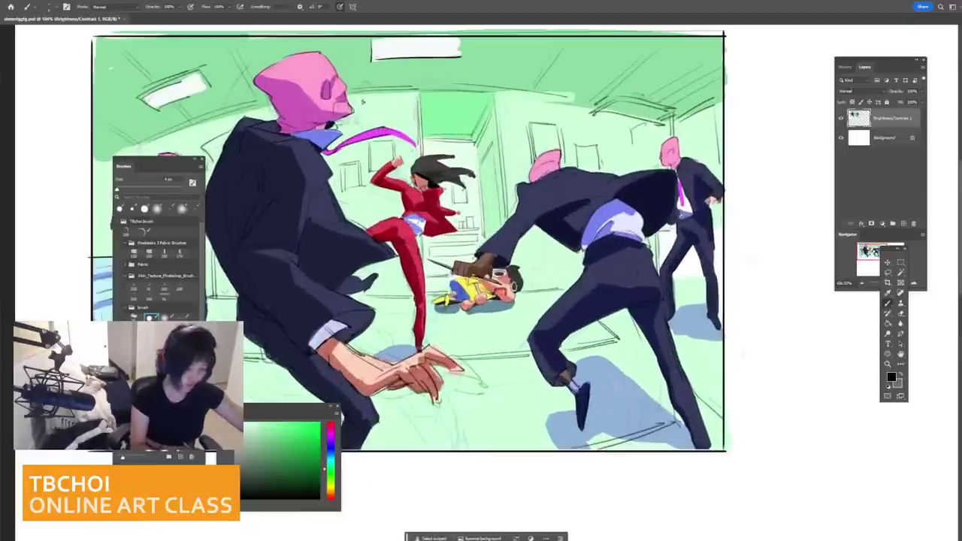
Step: Touch up the kicking woman's chin and collar with sampled crimson
scroll(481, 226, up, 4)
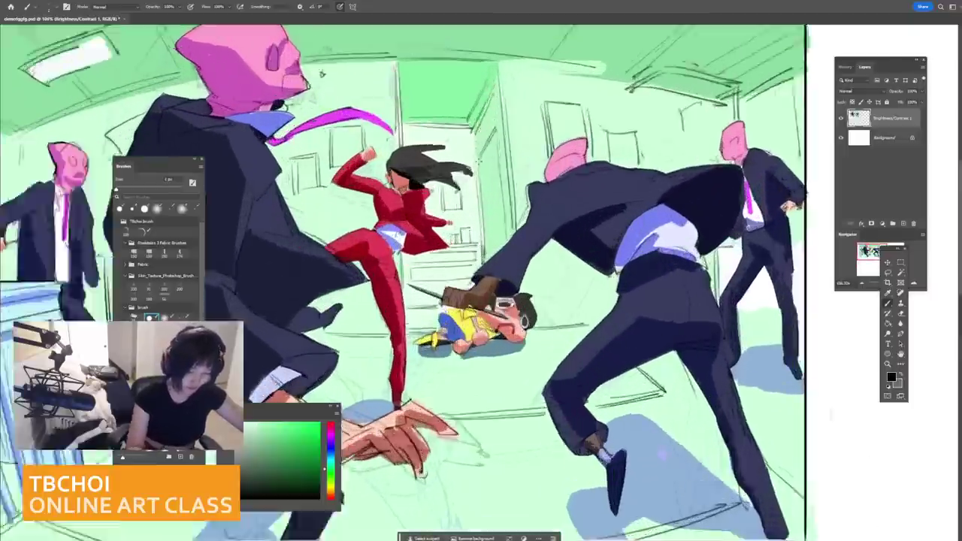
alt+click(322, 190)
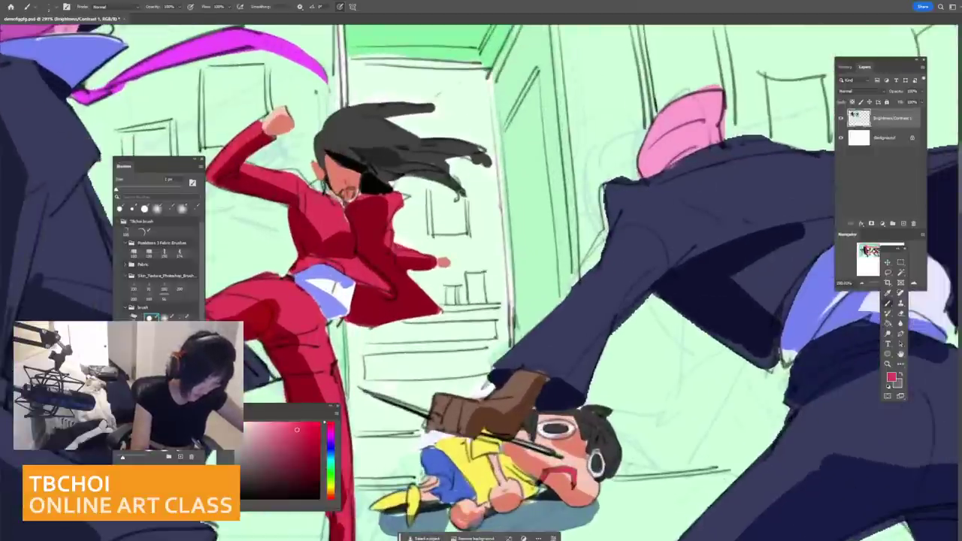
drag(327, 187, 343, 214)
alt+click(365, 181)
scroll(526, 173, down, 8)
drag(416, 119, 385, 153)
drag(687, 286, 609, 234)
drag(609, 233, 637, 252)
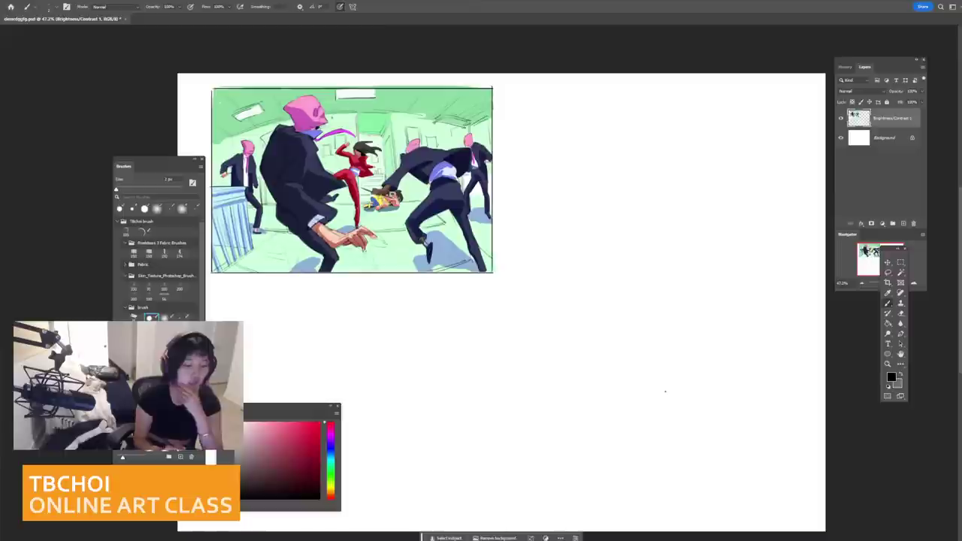
Step: Try to redraw the back edge of the pink head of the man behind the blue box with a thinner black line
scroll(319, 203, up, 5)
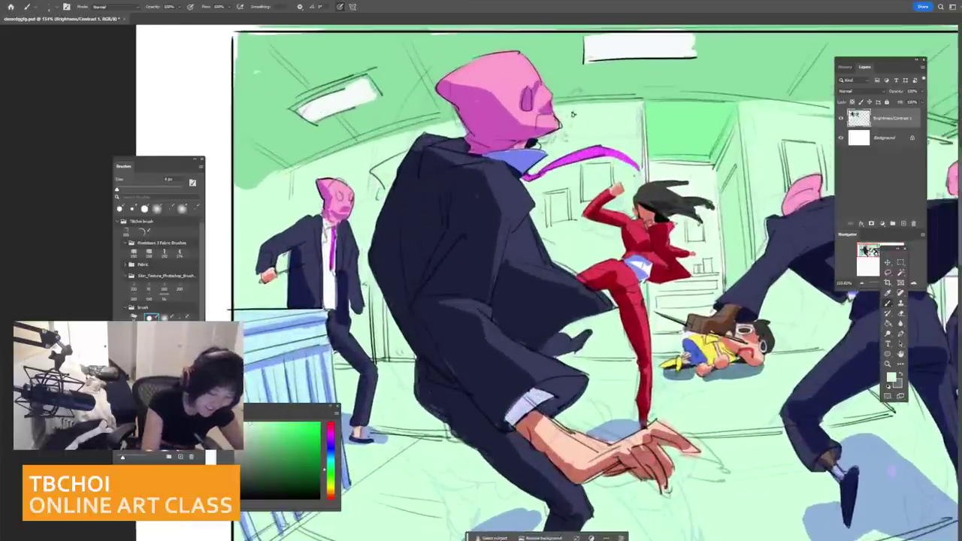
alt+click(322, 194)
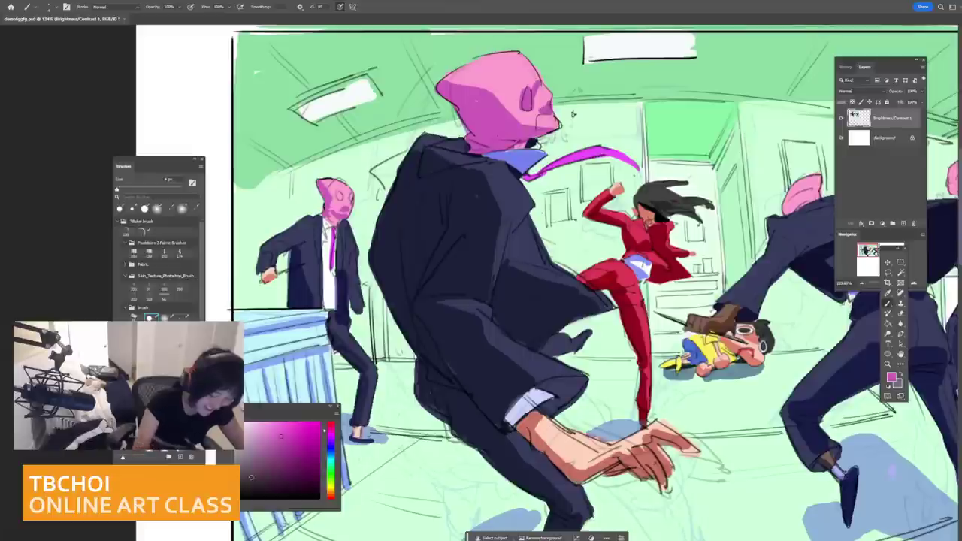
alt+click(318, 186)
key(bracketleft)
drag(316, 182, 323, 202)
key(ctrl+z)
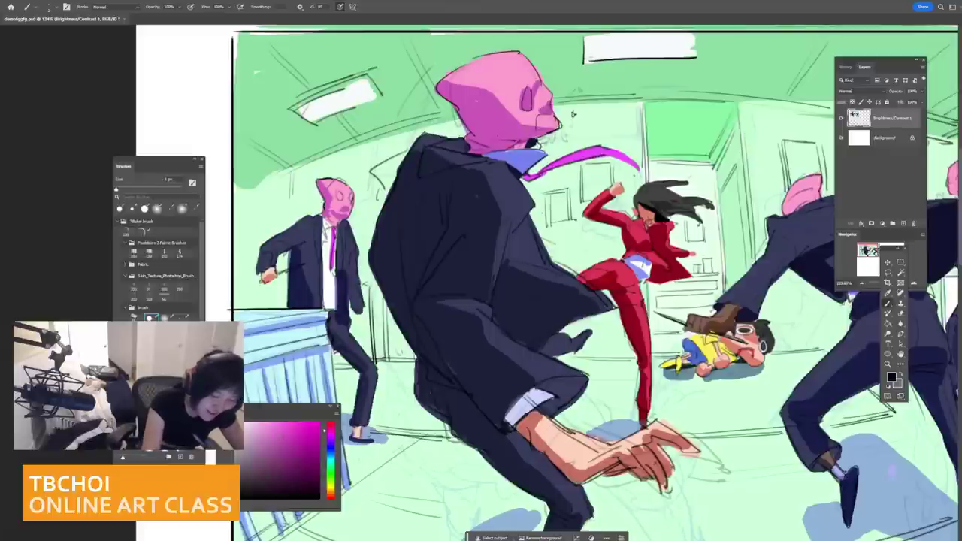
Step: Draw a fine black accent at the fist and cuff of the man behind the blue box
alt+click(330, 201)
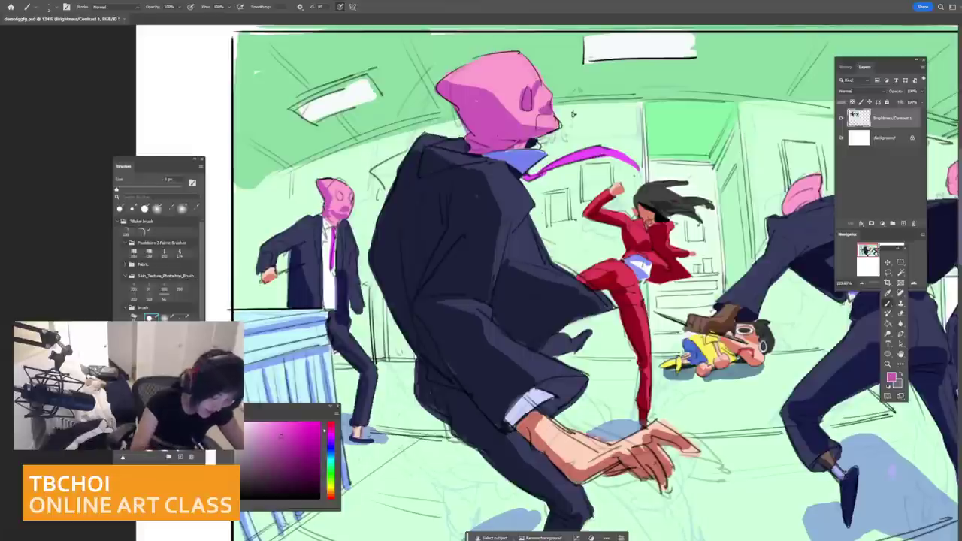
key(d)
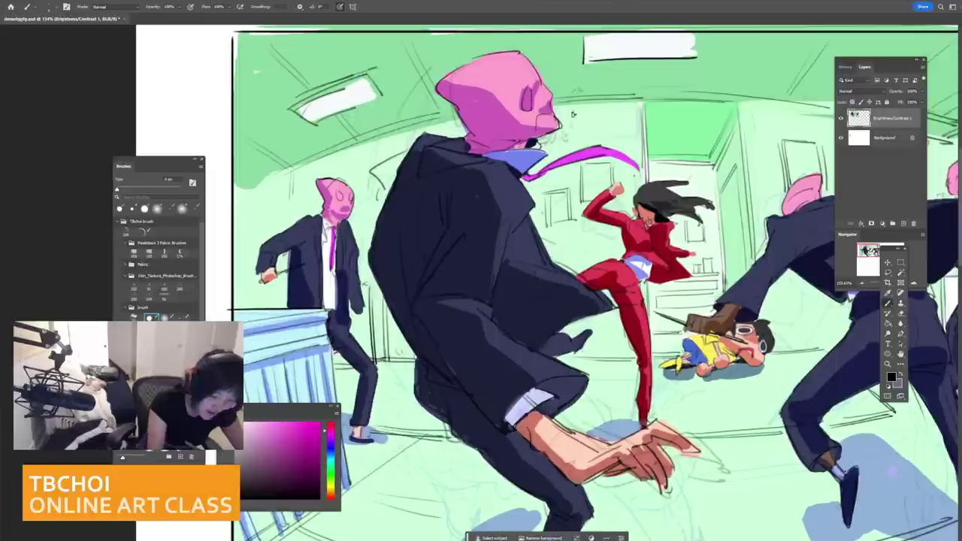
alt+click(297, 246)
alt+click(305, 219)
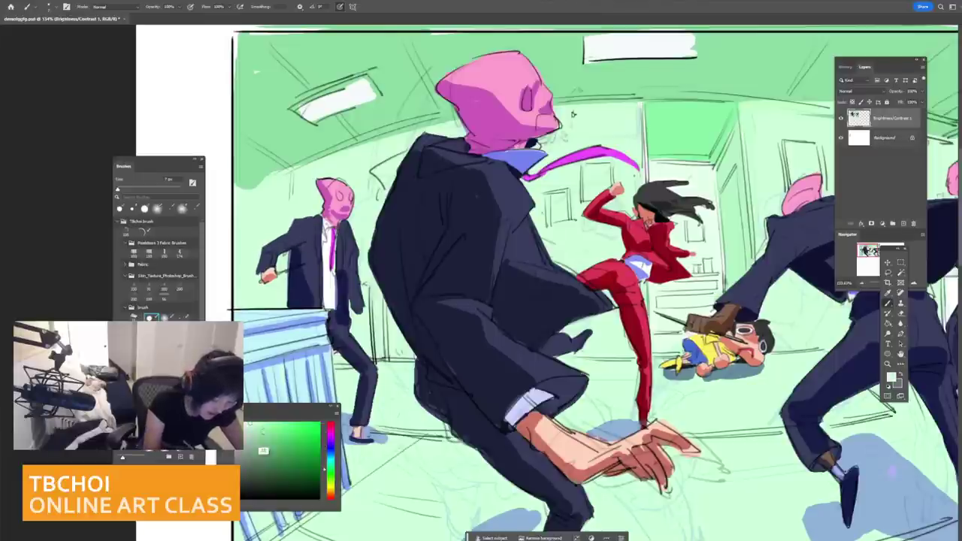
drag(267, 452, 259, 502)
key(bracketleft)
drag(258, 273, 263, 266)
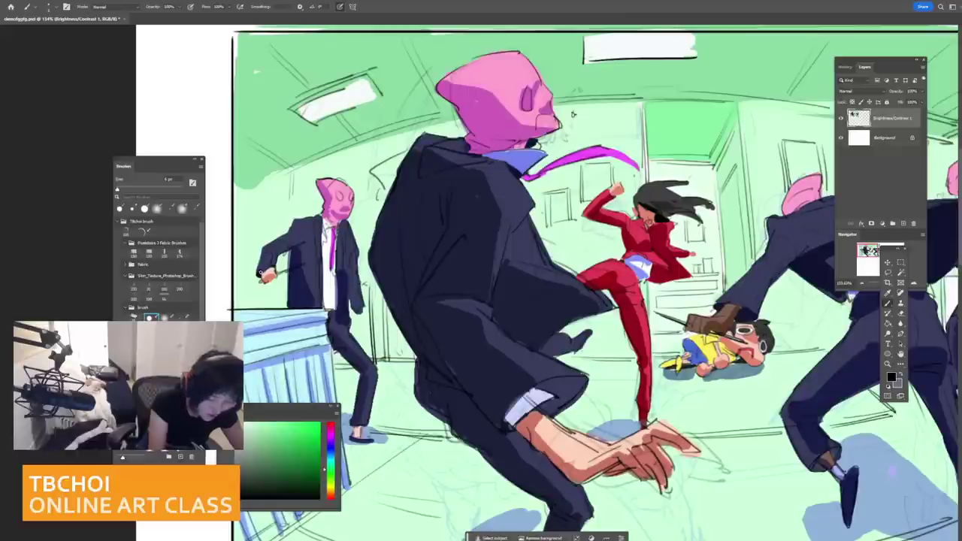
Step: Repaint the cuff and fist of the man behind the blue box with sampled navy and skin tones
alt+click(261, 260)
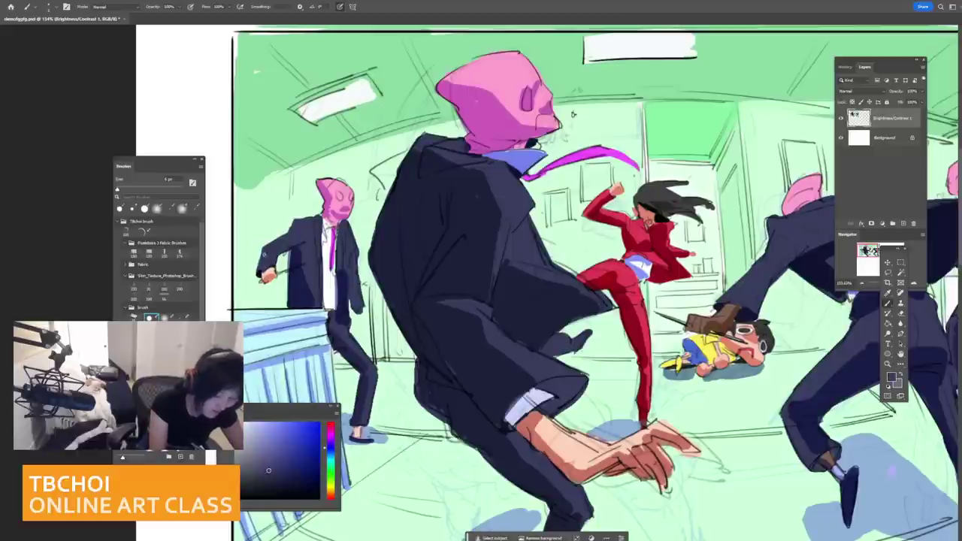
alt+click(265, 270)
drag(267, 268, 263, 267)
alt+click(264, 280)
alt+click(260, 271)
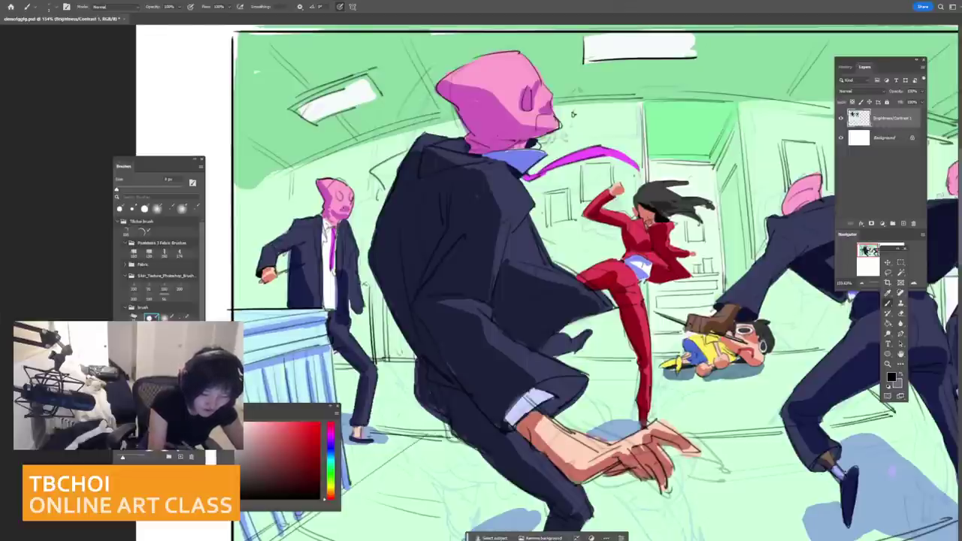
Step: Repaint the floor shadow beneath the lunging man in the right foreground with sampled light blue and a much larger brush
key(ctrl+minus)
key(ctrl+minus)
drag(608, 258, 519, 258)
drag(797, 376, 755, 379)
drag(617, 315, 632, 316)
drag(632, 331, 592, 287)
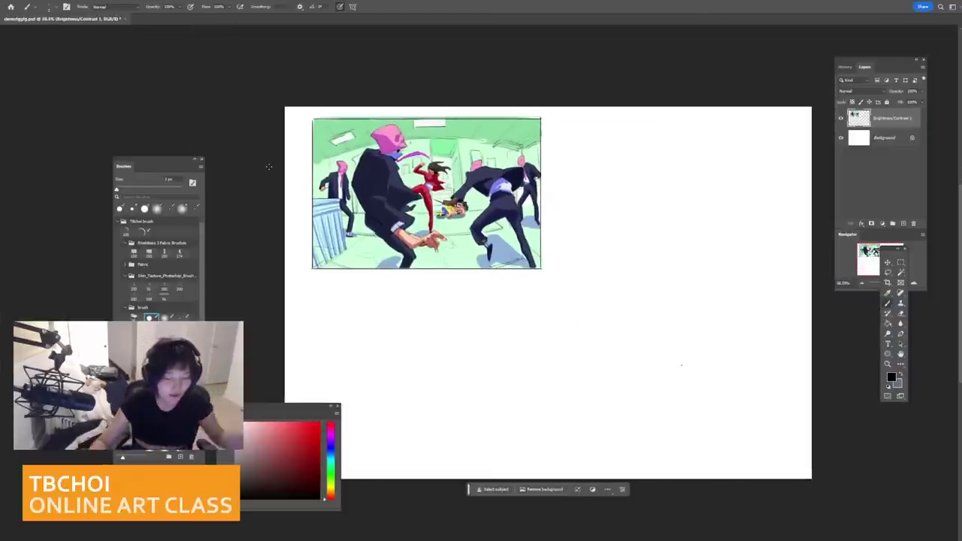
key(ctrl+plus)
alt+click(502, 224)
key(bracketright)
key(bracketright)
key(bracketright)
key(bracketright)
key(bracketright)
key(bracketright)
key(bracketright)
drag(482, 224, 514, 253)
alt+click(500, 264)
Step: Reset the brush to black, shrink it and try a short stroke on the blank canvas beside the illustration
drag(568, 205, 519, 205)
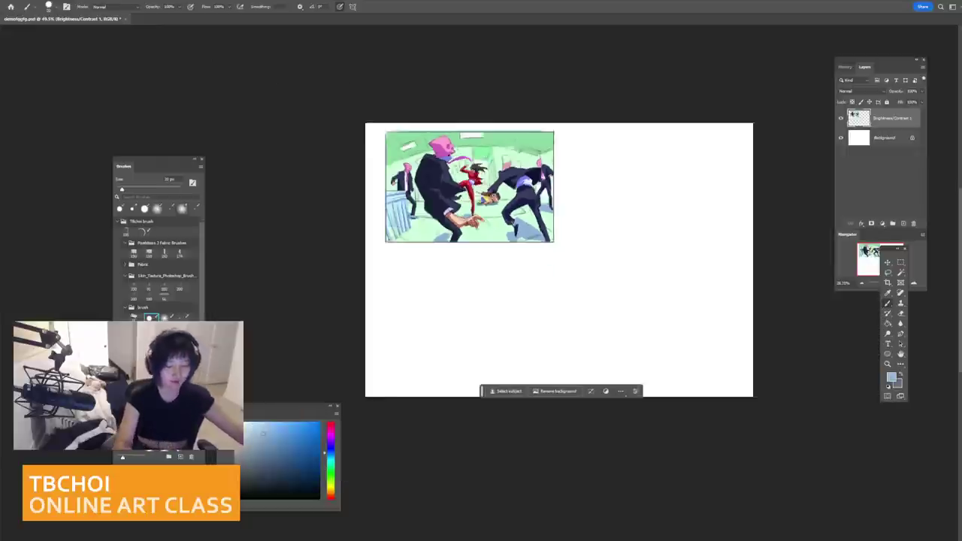
drag(568, 226, 546, 213)
drag(661, 239, 691, 241)
drag(616, 245, 619, 263)
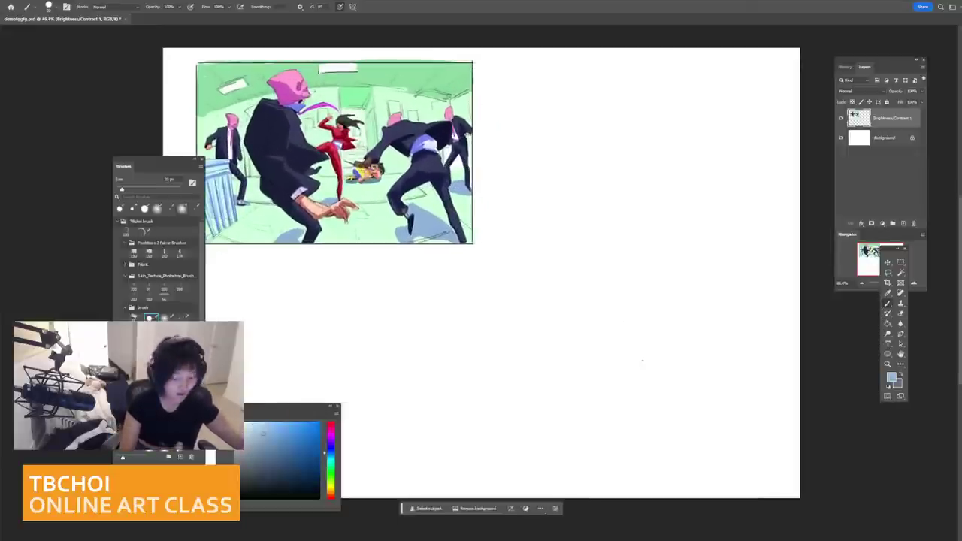
key(d)
key(ctrl+plus)
key(bracketleft)
key(bracketleft)
key(bracketleft)
key(bracketleft)
key(bracketleft)
key(bracketleft)
key(bracketleft)
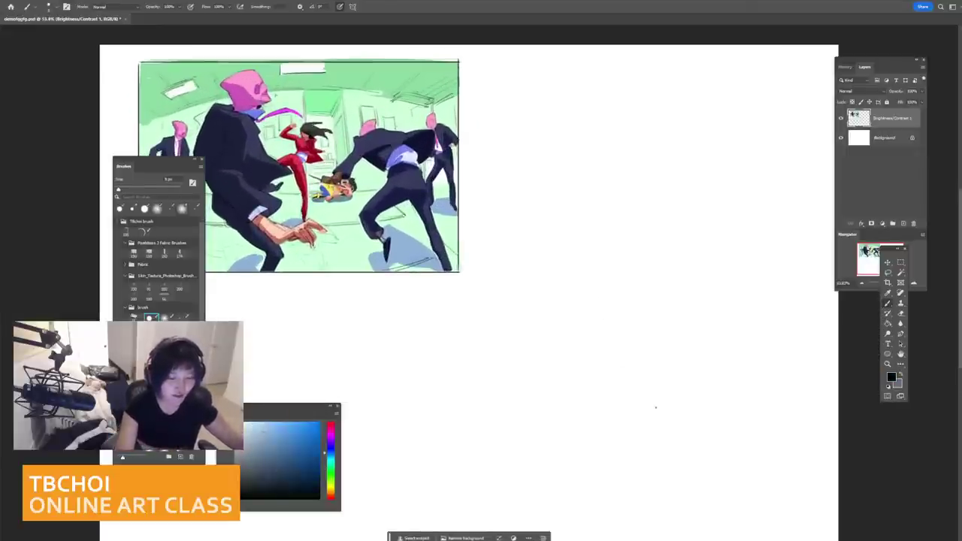
drag(563, 79, 539, 103)
key(ctrl+z)
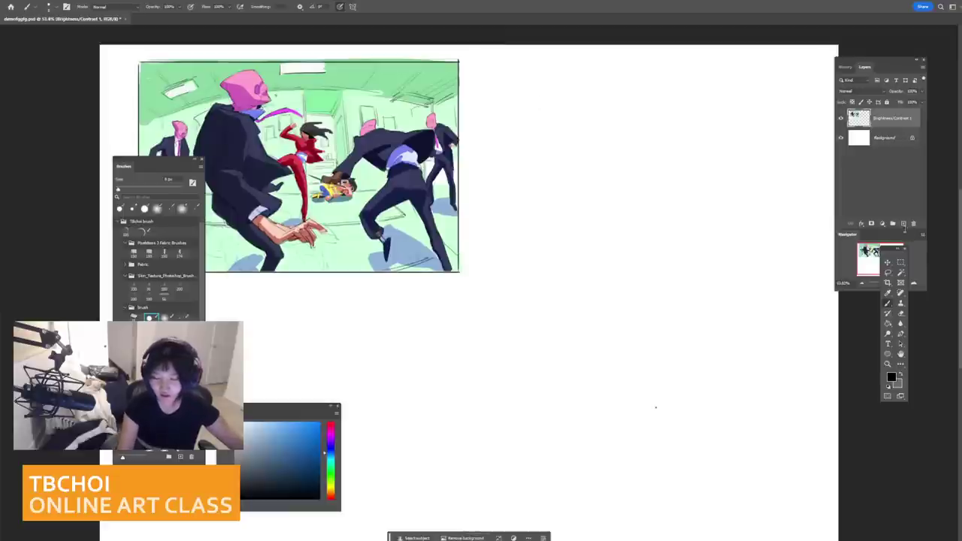
Step: Add a new empty layer above the illustration and set the brush colour to grey
click(903, 224)
click(901, 293)
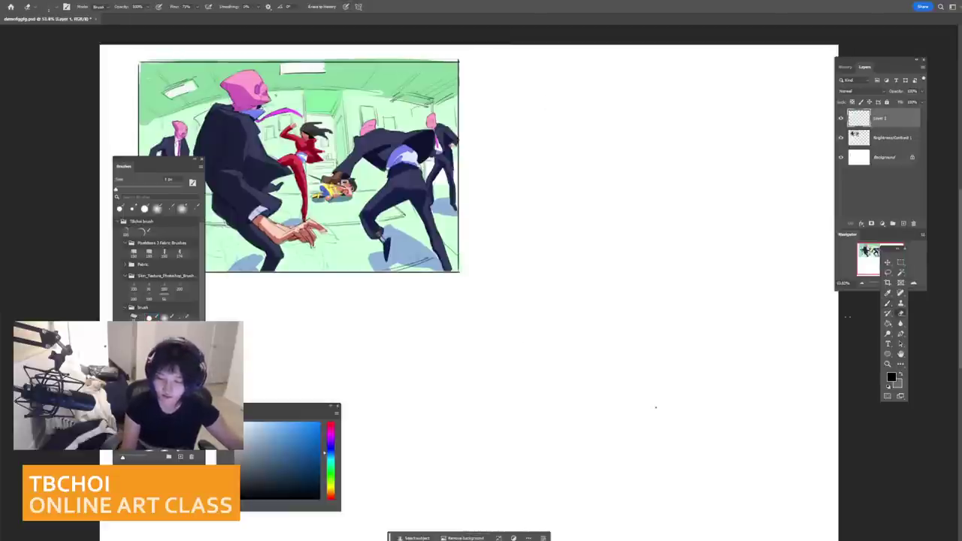
click(887, 303)
key(bracketleft)
click(234, 461)
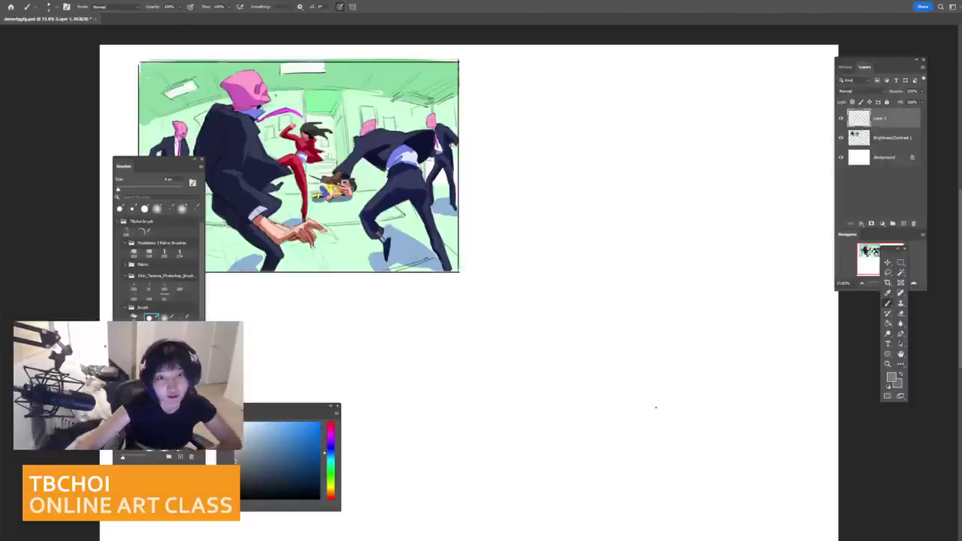
Step: Refine the lower part of the kicking woman's standing leg on the new layer with colours sampled around it
drag(656, 407, 816, 412)
drag(503, 181, 553, 180)
scroll(511, 209, up, 2)
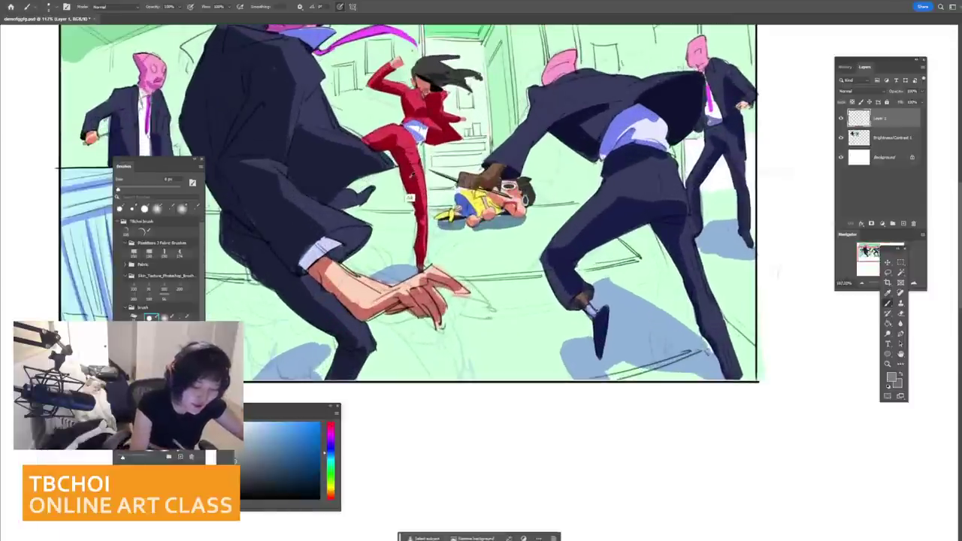
alt+click(412, 199)
mouse_move(417, 213)
mouse_down()
mouse_move(411, 197)
mouse_move(412, 211)
mouse_up()
alt+click(401, 212)
alt+click(413, 211)
Step: Trim the edge of the woman's standing leg near the knee with sampled pale green and shade the thigh with dark reds
alt+click(393, 160)
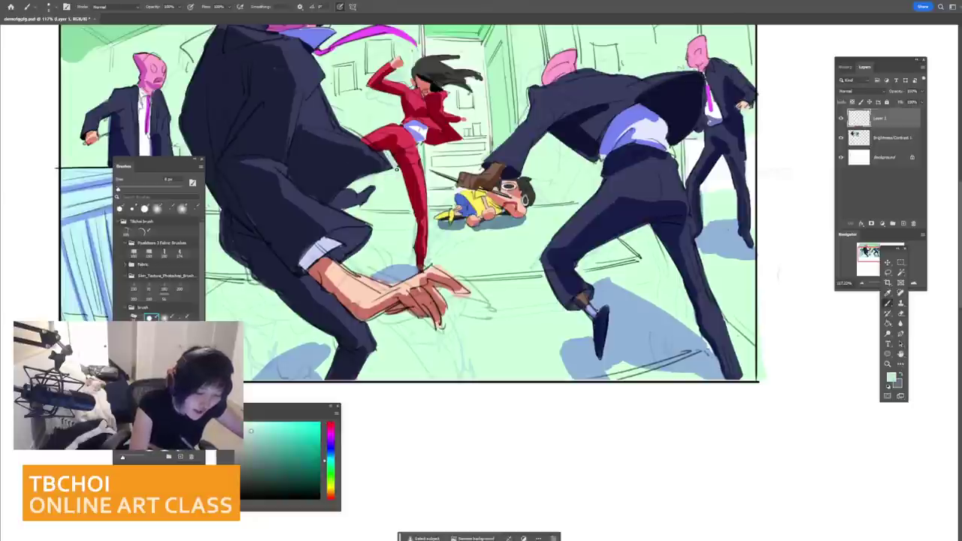
alt+click(395, 174)
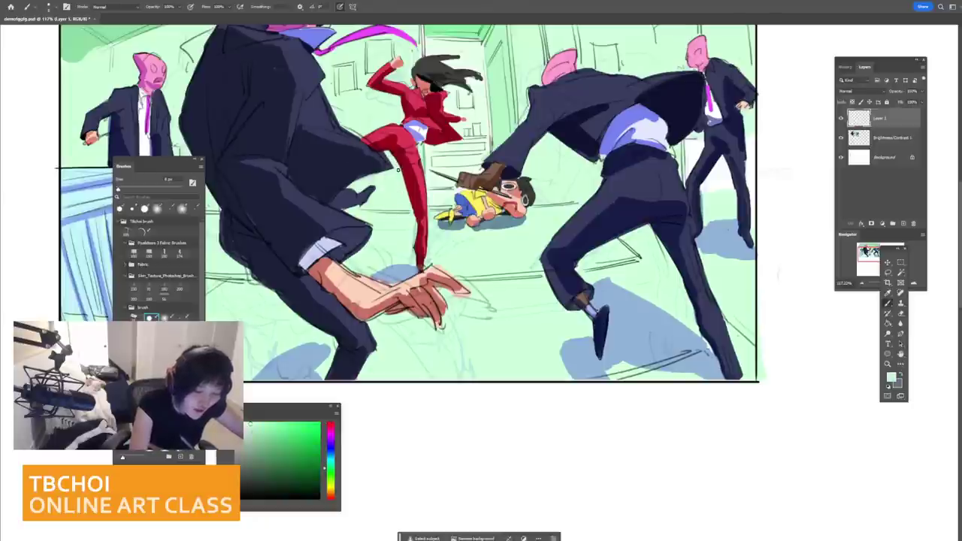
alt+click(396, 155)
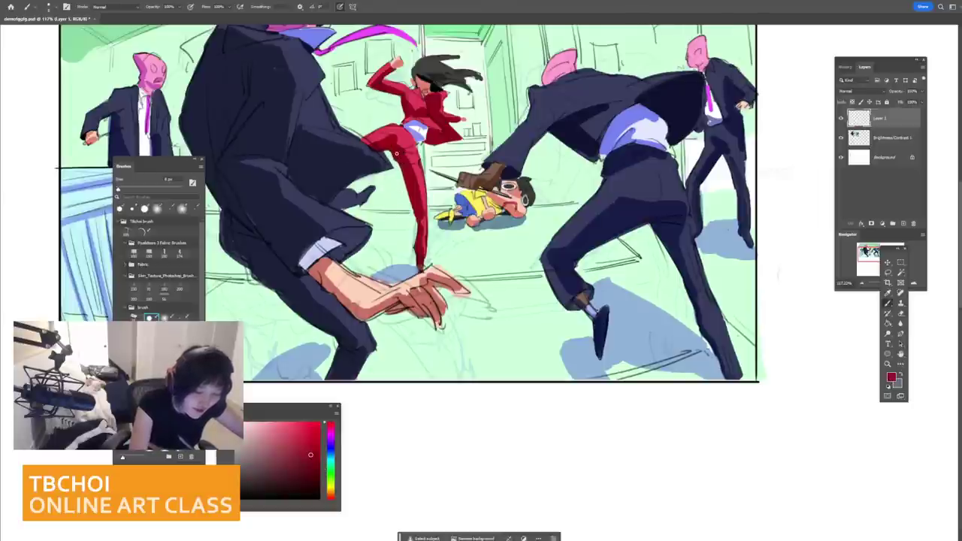
alt+click(406, 154)
alt+click(403, 174)
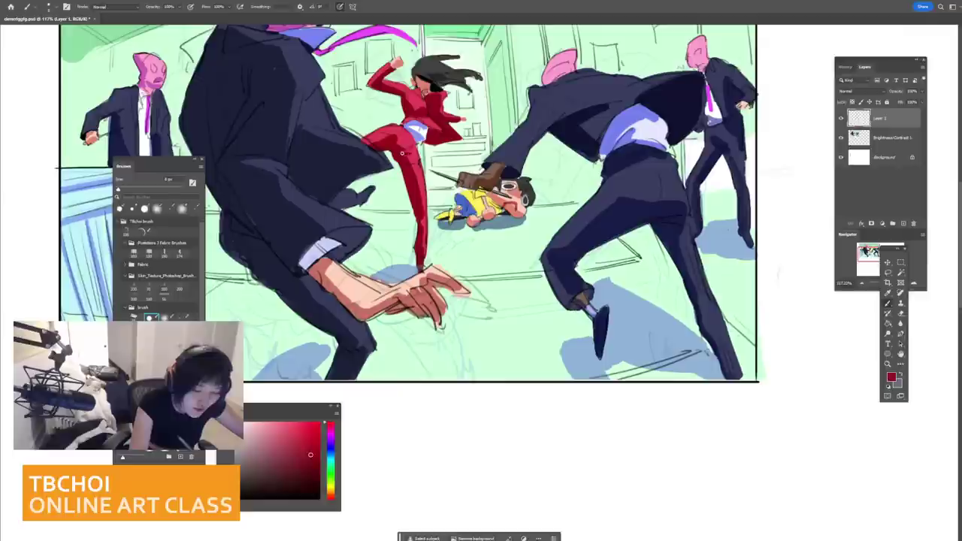
alt+click(406, 160)
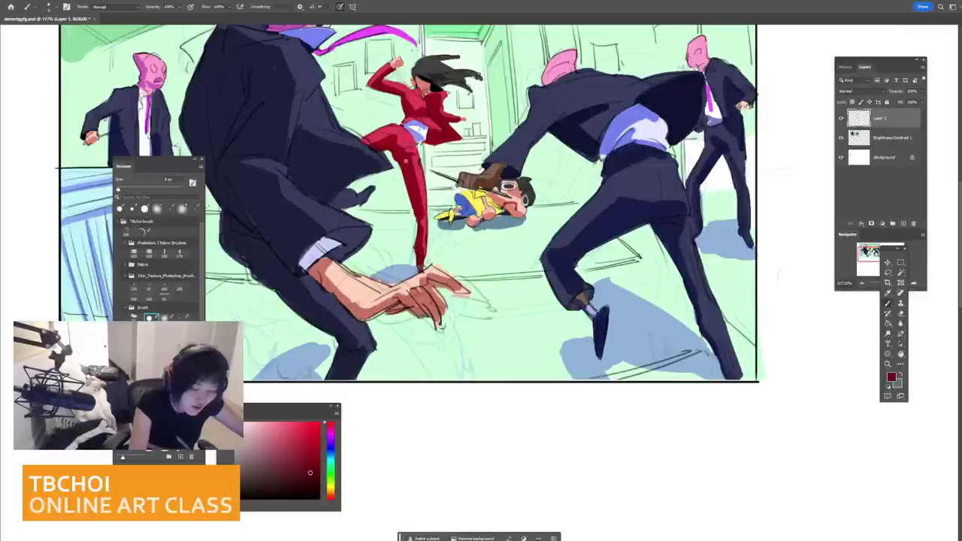
Step: Touch up the kicking woman's standing trouser leg with dark red sampled from the suit and black accents
alt+click(408, 161)
drag(408, 171, 403, 178)
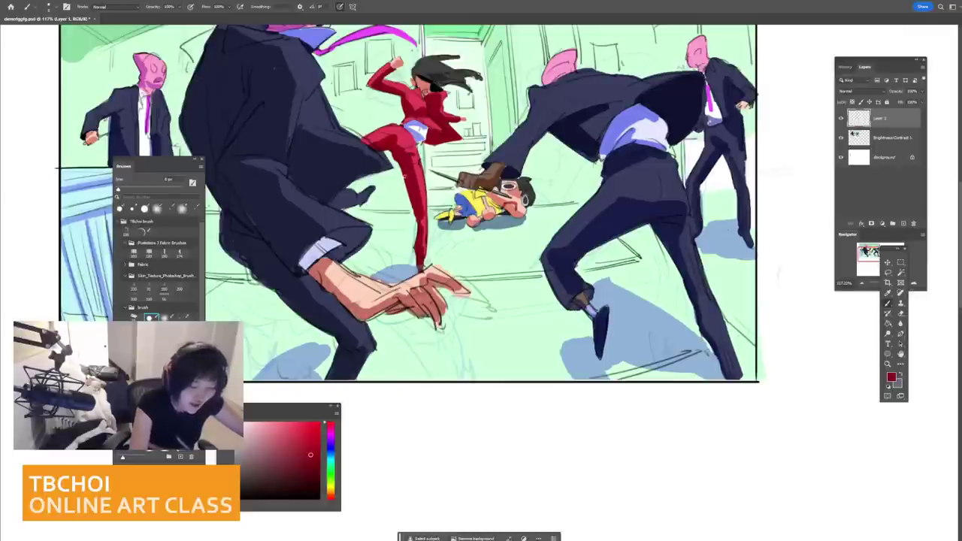
drag(219, 492, 214, 537)
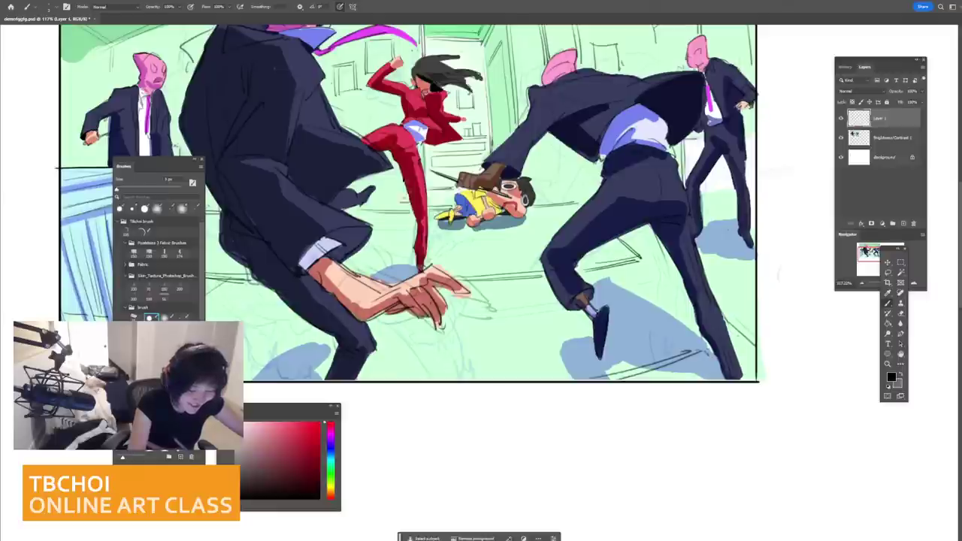
alt+click(412, 226)
alt+click(414, 207)
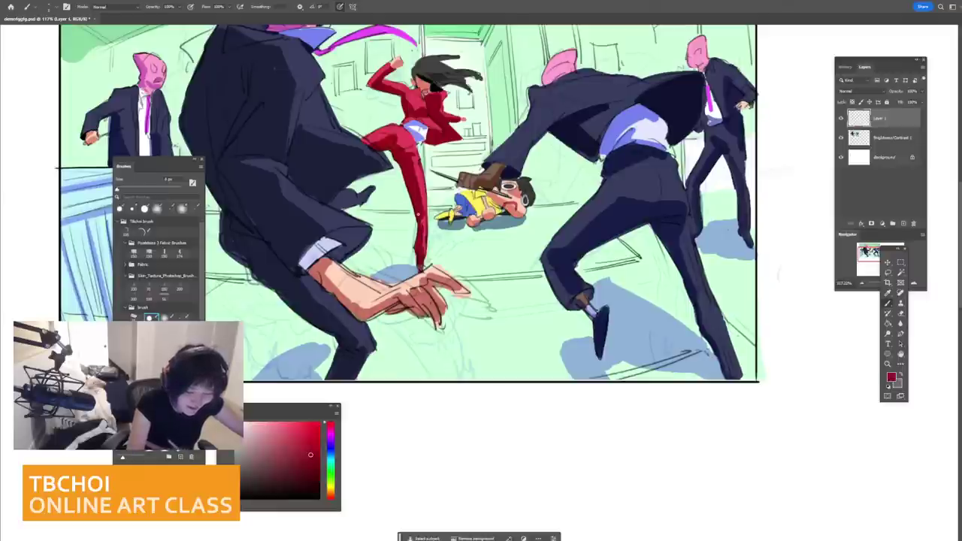
key(d)
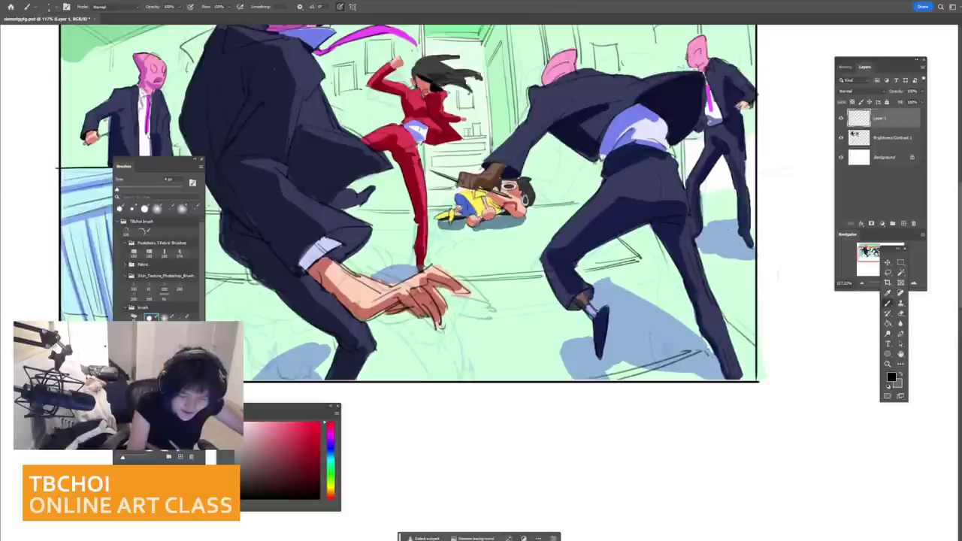
Step: Refine the woman's upper thigh just below the shirt with dark red sampled from her suit
drag(414, 180, 456, 238)
alt+click(453, 208)
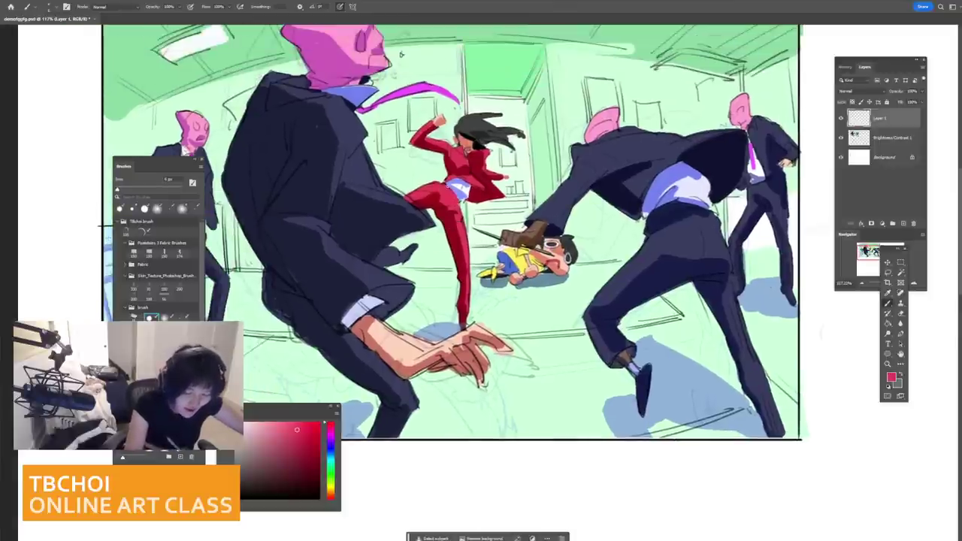
alt+click(462, 187)
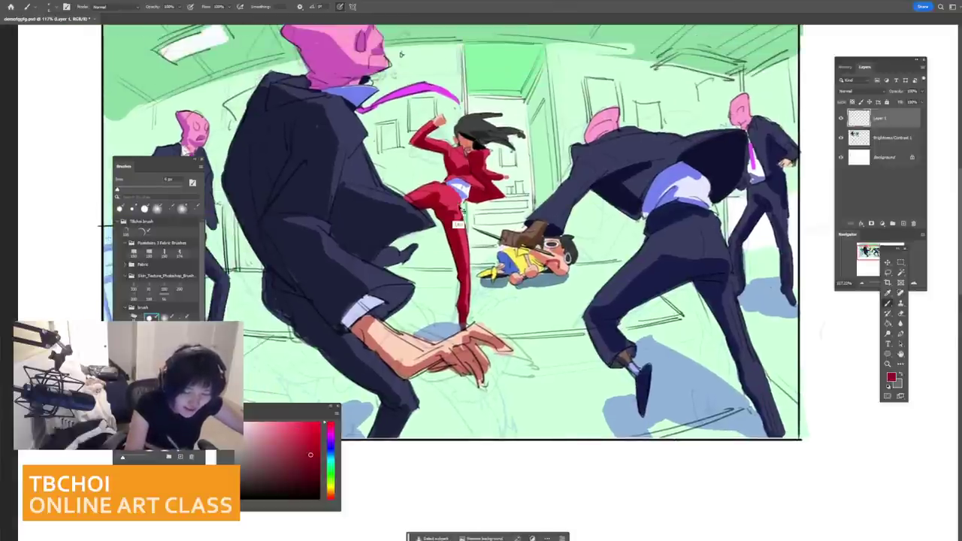
drag(456, 196, 460, 209)
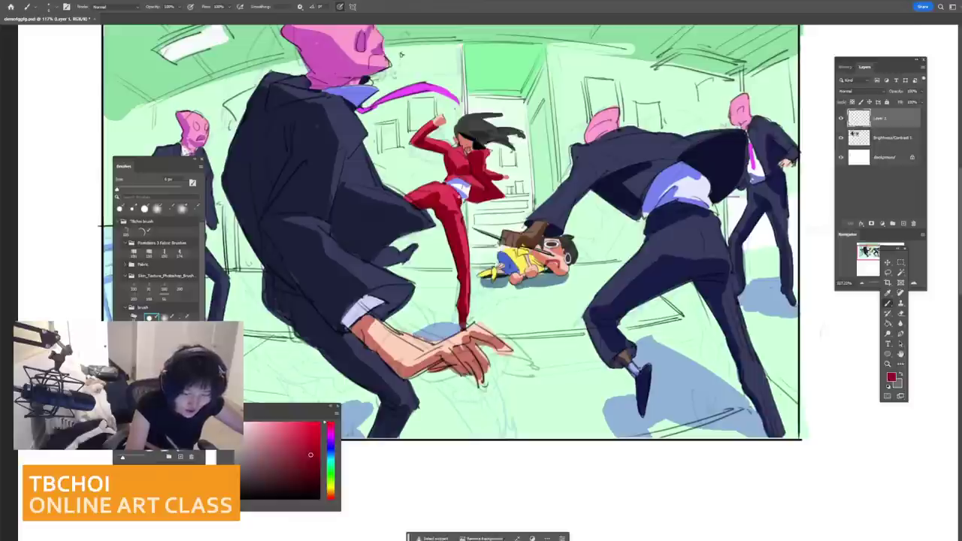
Step: Touch up the woman's jacket hem and waist around the shirt with sampled reds and fine black linework
alt+click(474, 170)
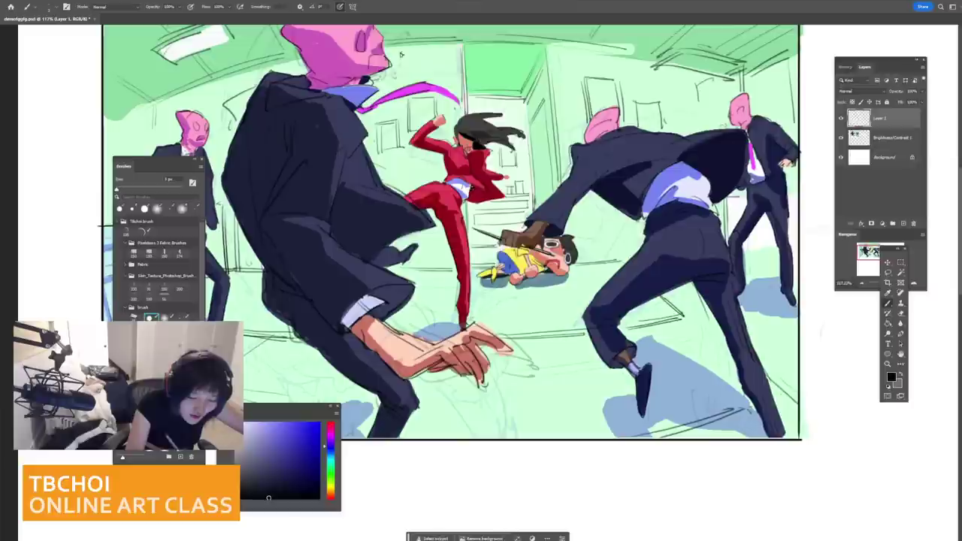
alt+click(466, 198)
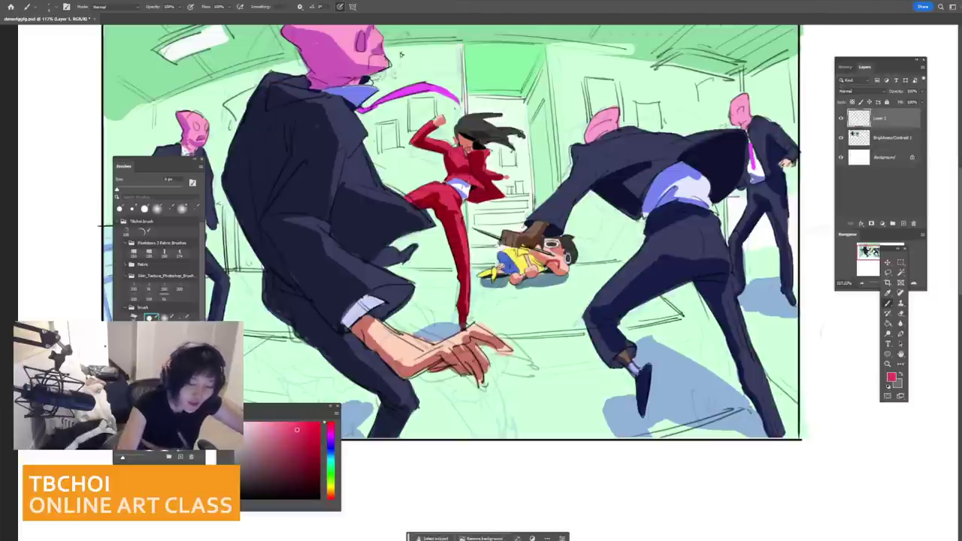
key(d)
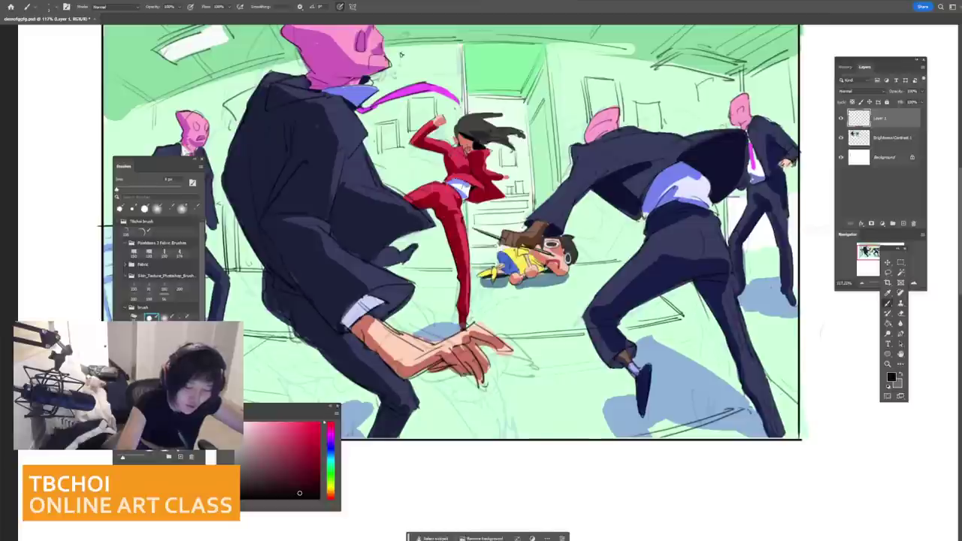
alt+click(478, 192)
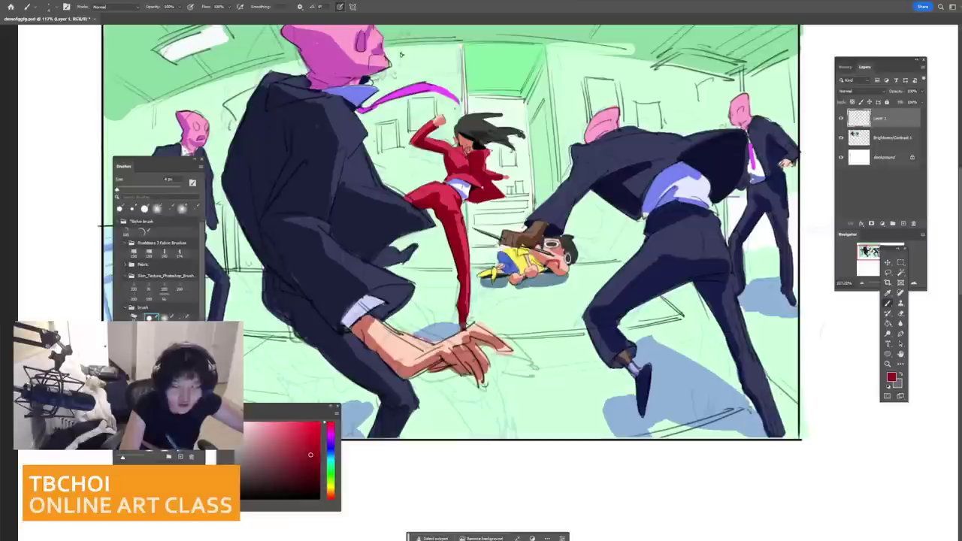
alt+click(472, 200)
key(d)
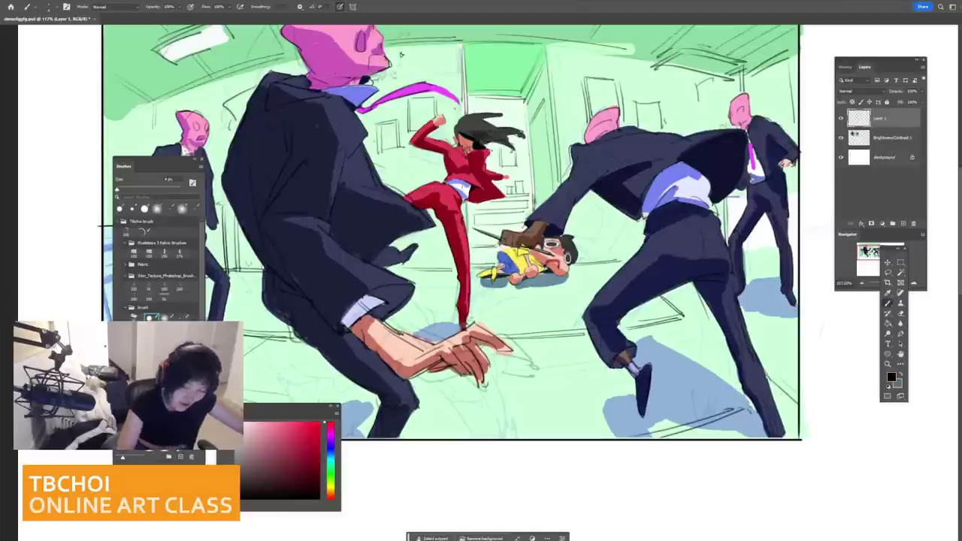
key(bracketleft)
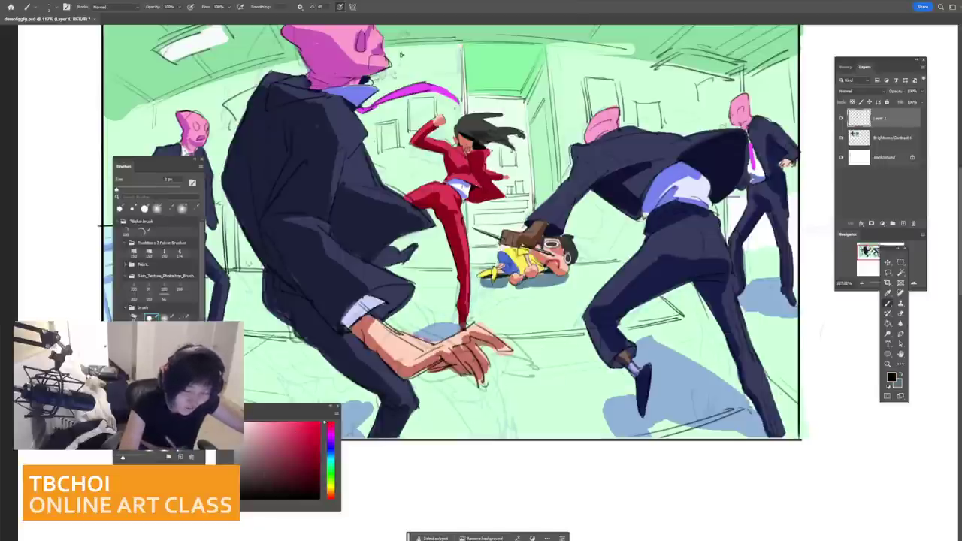
Step: Paint the woman's mouth and lower face with sampled skin tones, brownish red shadow and fine black lines
drag(467, 70, 526, 72)
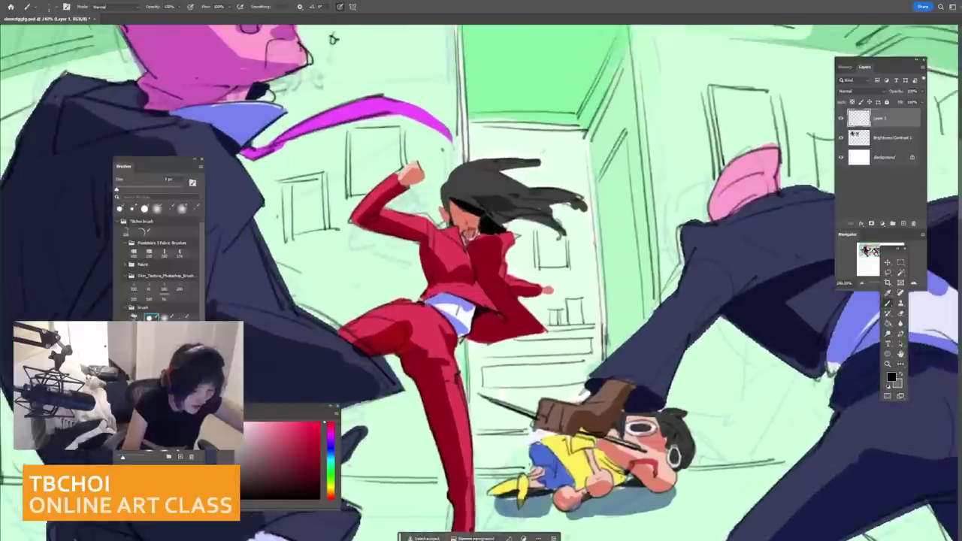
mouse_move(463, 231)
mouse_down()
mouse_move(472, 228)
mouse_move(465, 232)
mouse_up()
alt+click(462, 232)
alt+click(470, 238)
alt+click(469, 235)
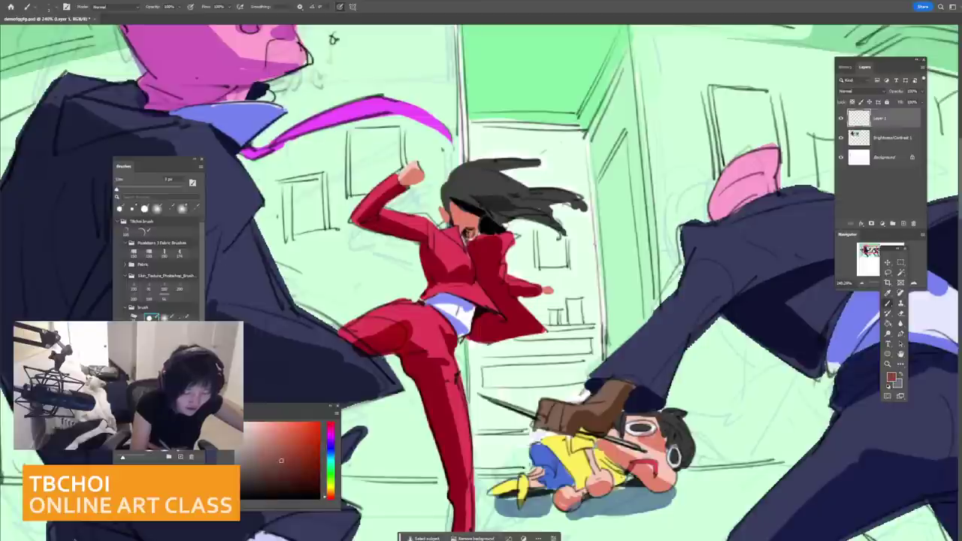
alt+click(468, 236)
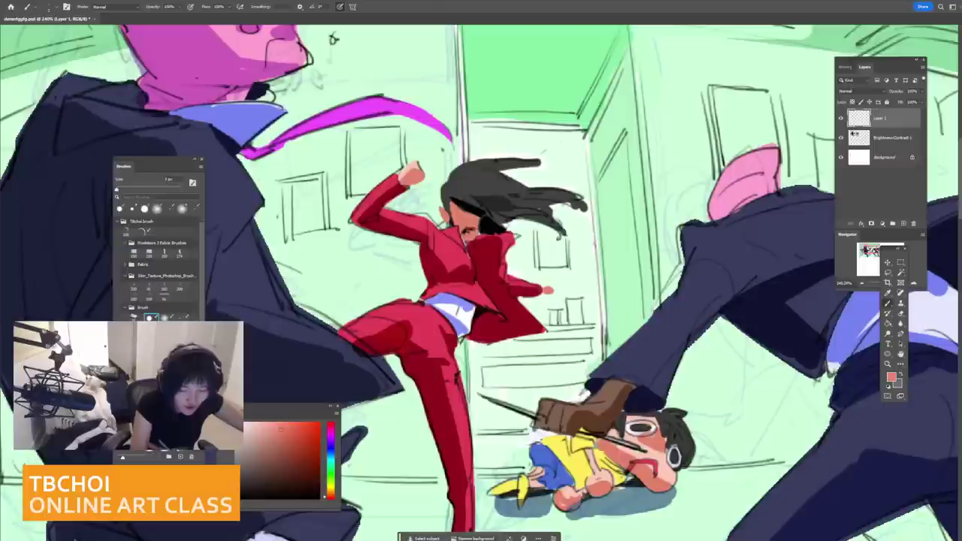
alt+click(469, 230)
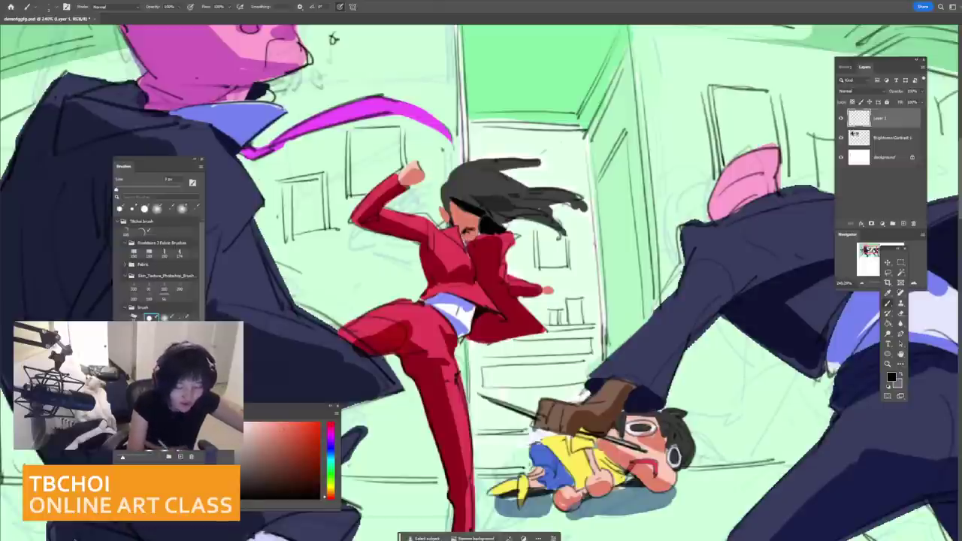
drag(471, 233, 476, 235)
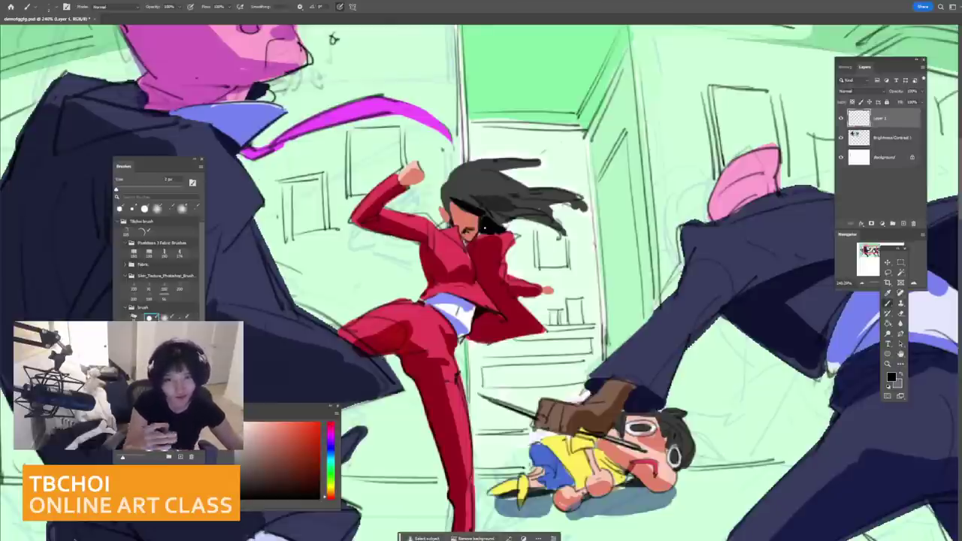
Step: Refine the woman's hair beside the ear with sampled dark tones and draw black finger lines on her raised fist
scroll(495, 225, up, 3)
alt+click(423, 187)
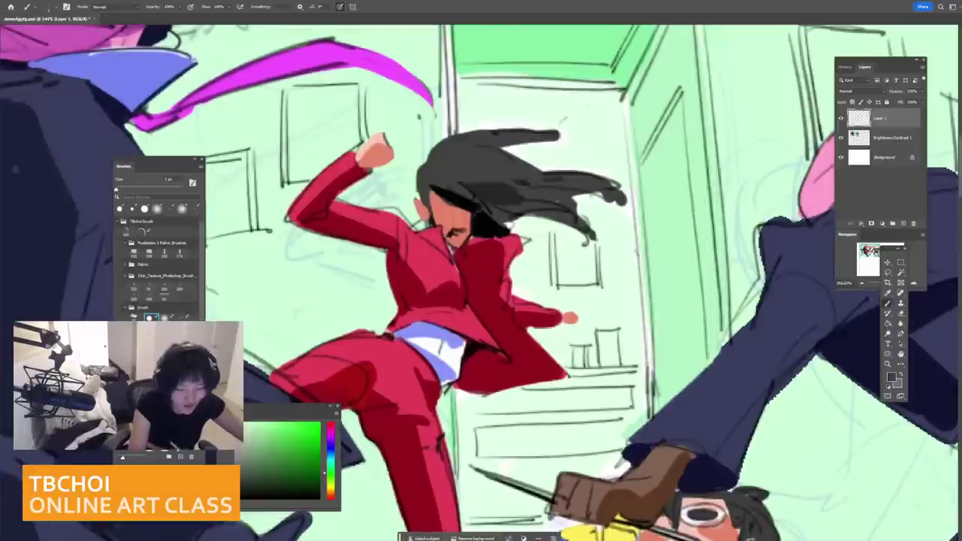
drag(418, 202, 419, 183)
alt+click(420, 190)
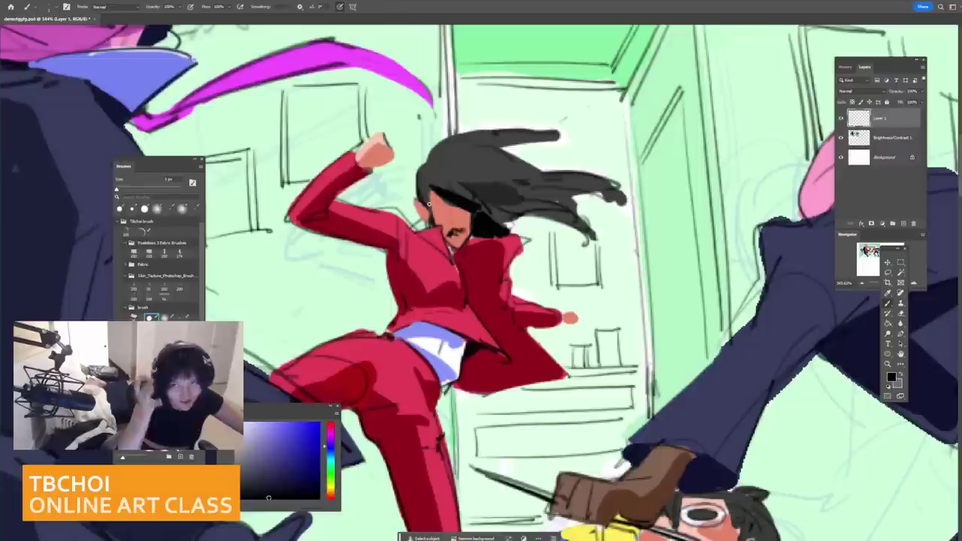
mouse_move(360, 164)
mouse_down()
mouse_move(388, 158)
mouse_move(362, 145)
mouse_up()
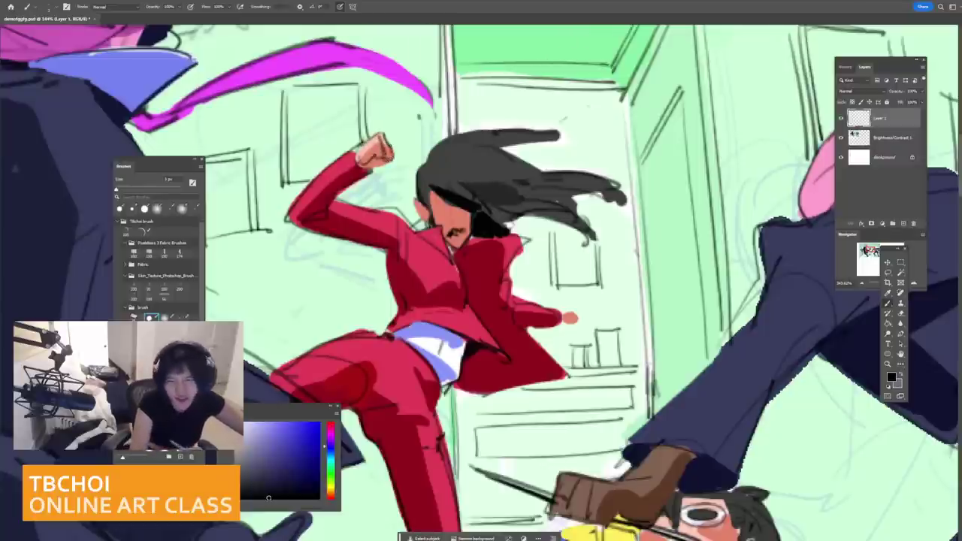
Step: Review the whole fight scene from close up and from a distance to judge the overall composition
scroll(646, 297, down, 8)
drag(665, 301, 600, 251)
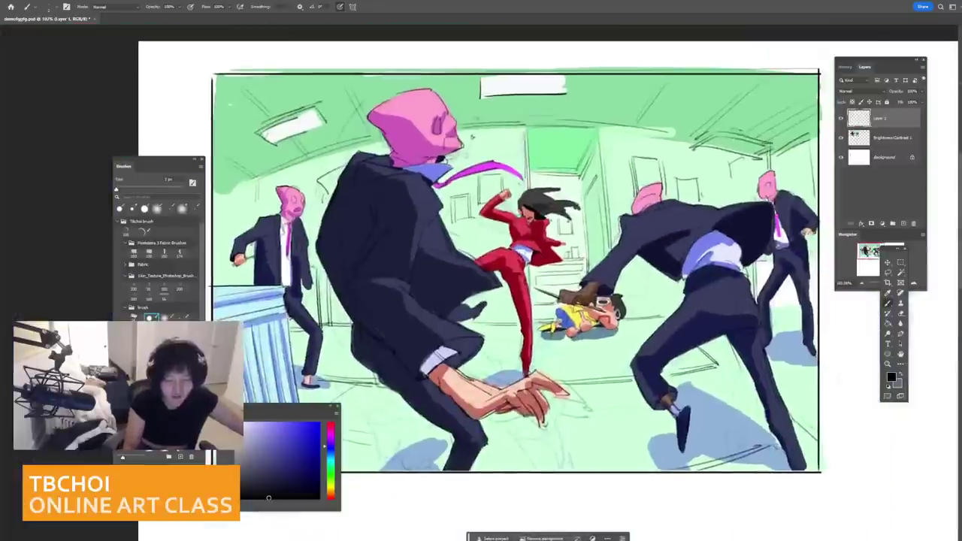
scroll(616, 289, up, 5)
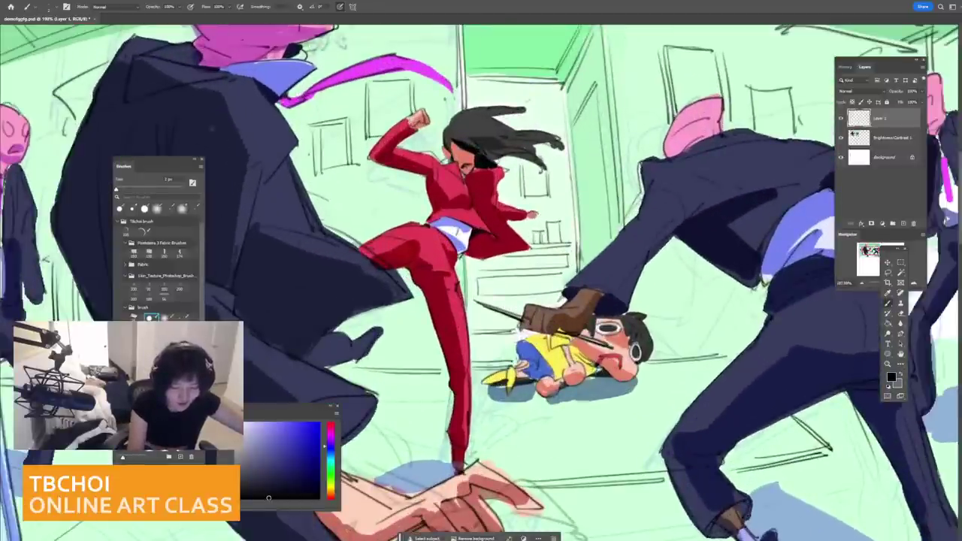
scroll(647, 228, down, 7)
drag(921, 457, 814, 492)
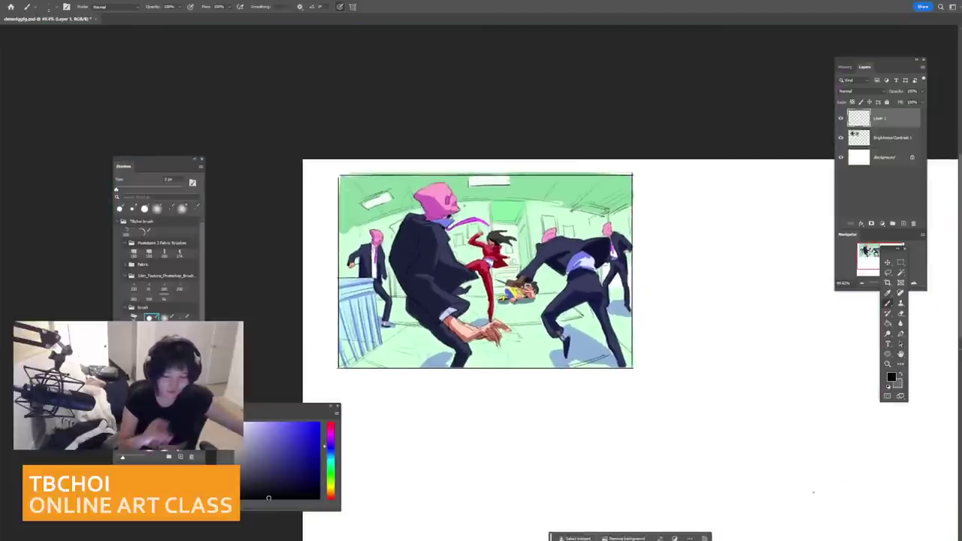
scroll(646, 278, down, 1)
scroll(624, 255, up, 3)
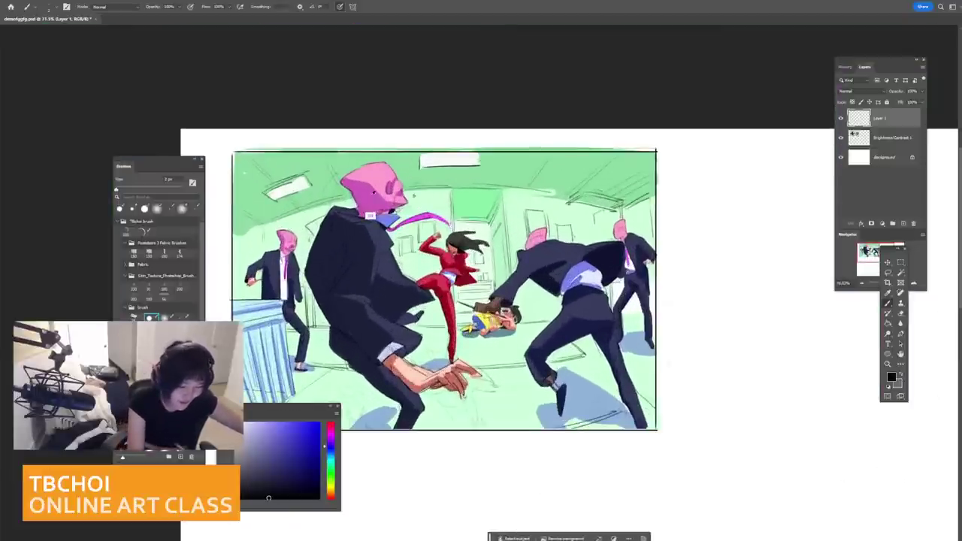
Step: Enlarge the brush to 7 px and sample the dark navy from the lunging attacker's suit
key(bracketright)
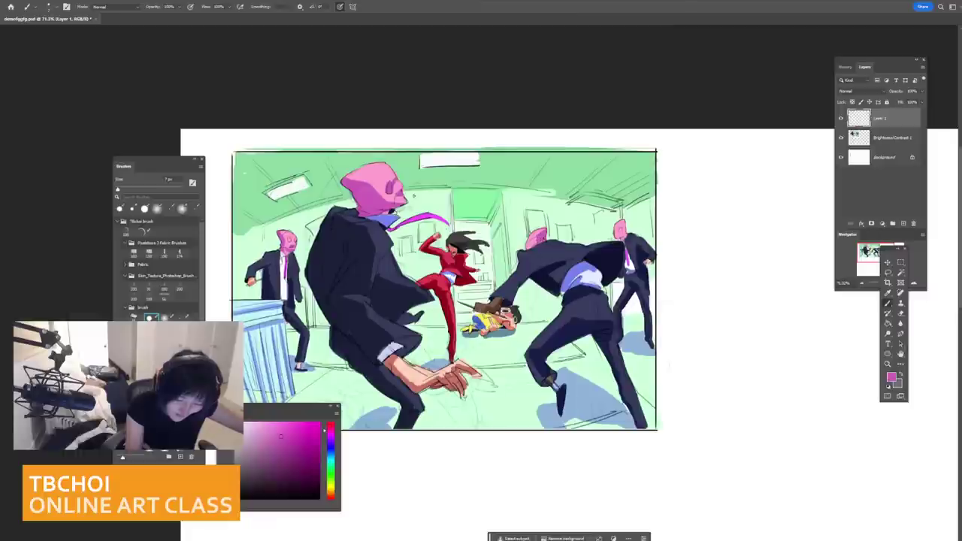
alt+click(546, 290)
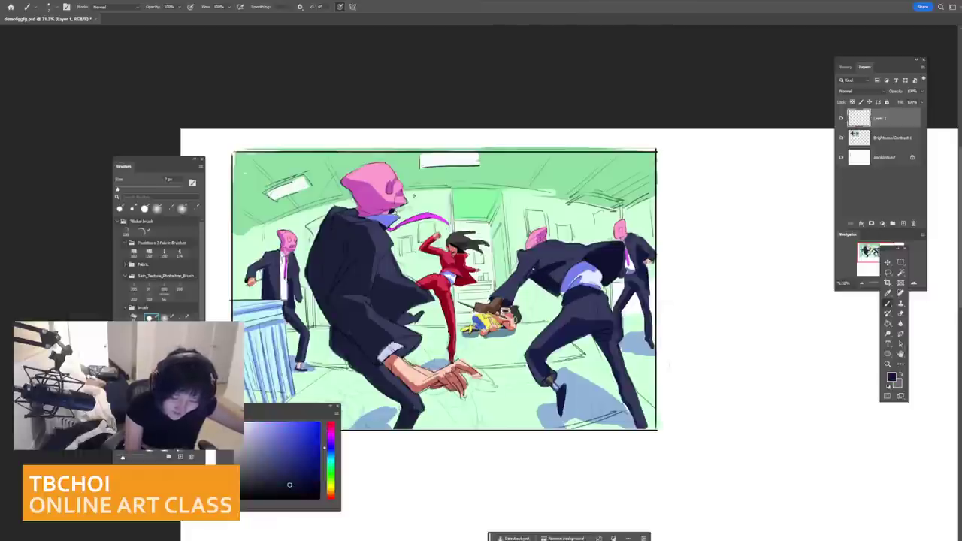
drag(710, 305, 630, 305)
mouse_move(630, 305)
mouse_down()
mouse_move(541, 243)
mouse_move(592, 221)
mouse_move(596, 229)
mouse_up()
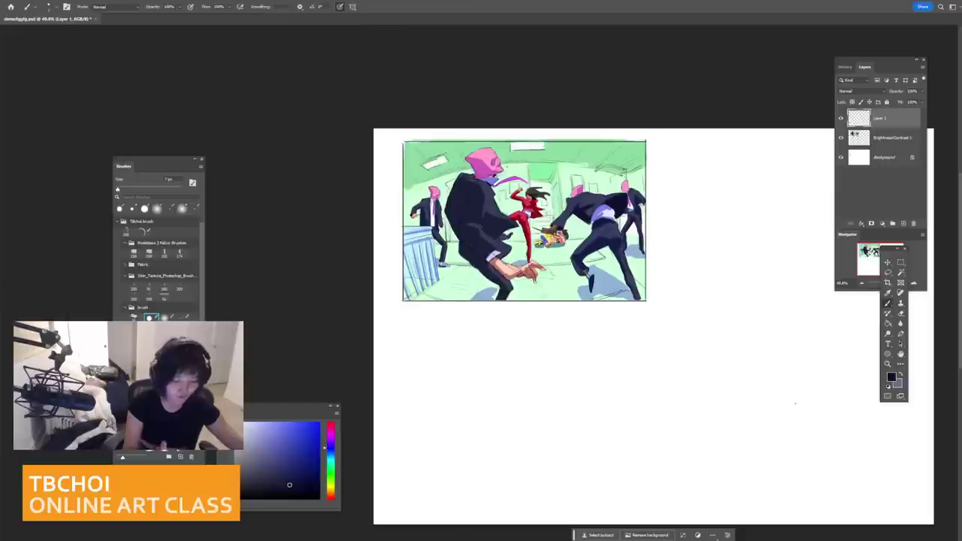
Step: Set the brush size to 4 px for sketching thin lines
key(bracketright)
key(bracketright)
key(bracketright)
key(bracketright)
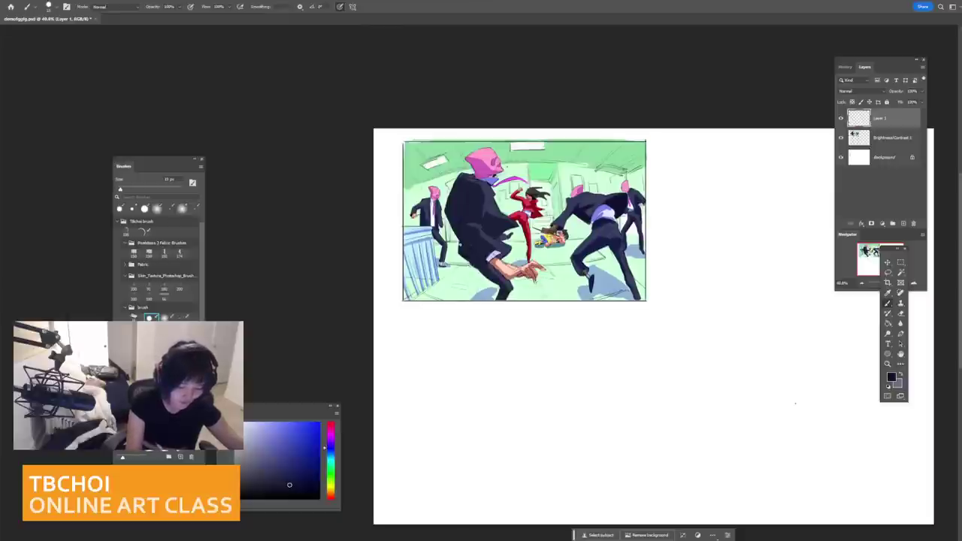
key(ctrl+1)
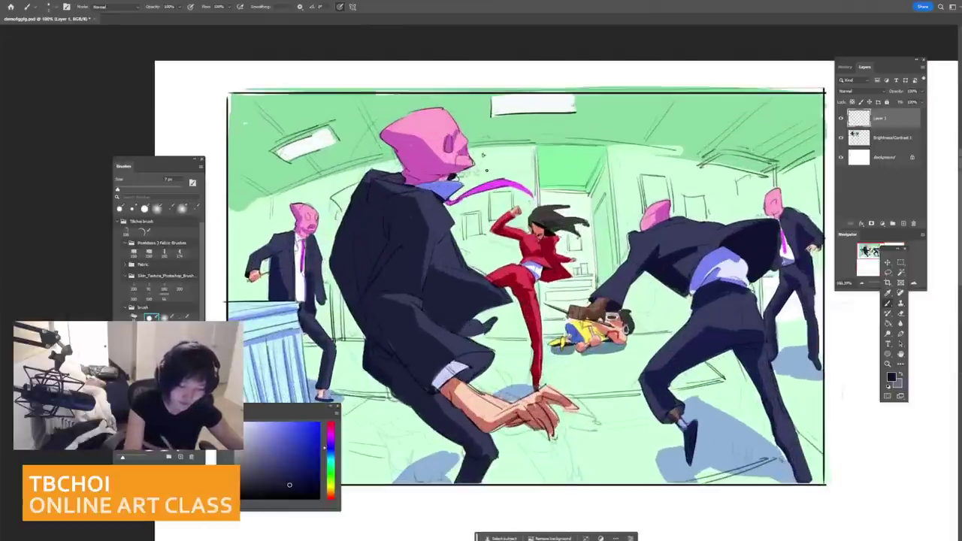
drag(533, 202, 511, 188)
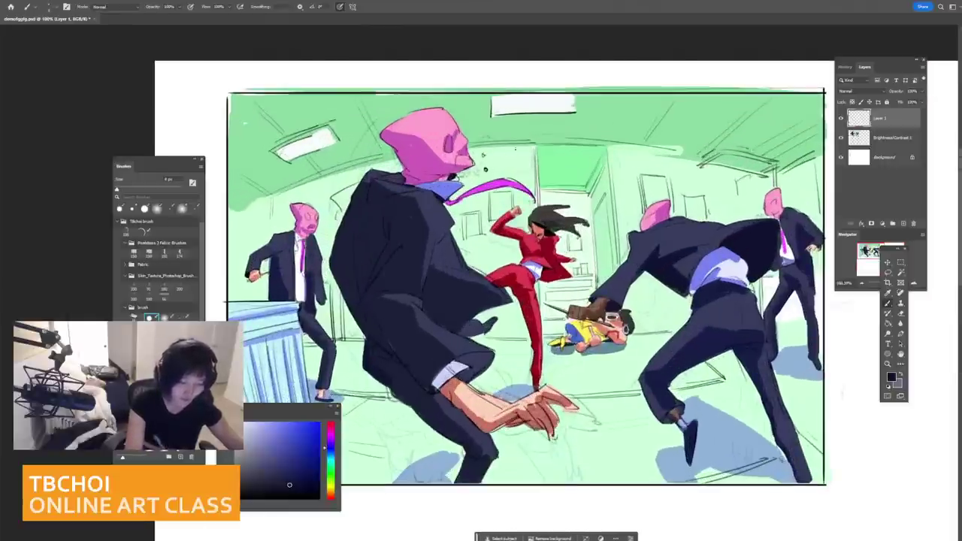
scroll(517, 151, down, 6)
scroll(671, 361, up, 2)
scroll(684, 329, up, 1)
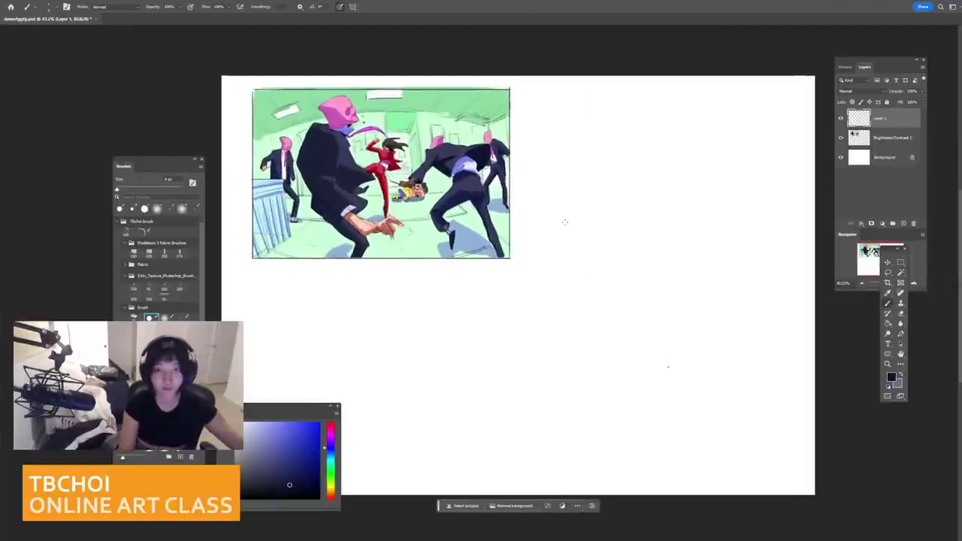
Step: Sketch the rounded upper body and waist of a new figure in thin navy lines on the blank canvas beside the panel
drag(561, 211, 654, 142)
key(ctrl+z)
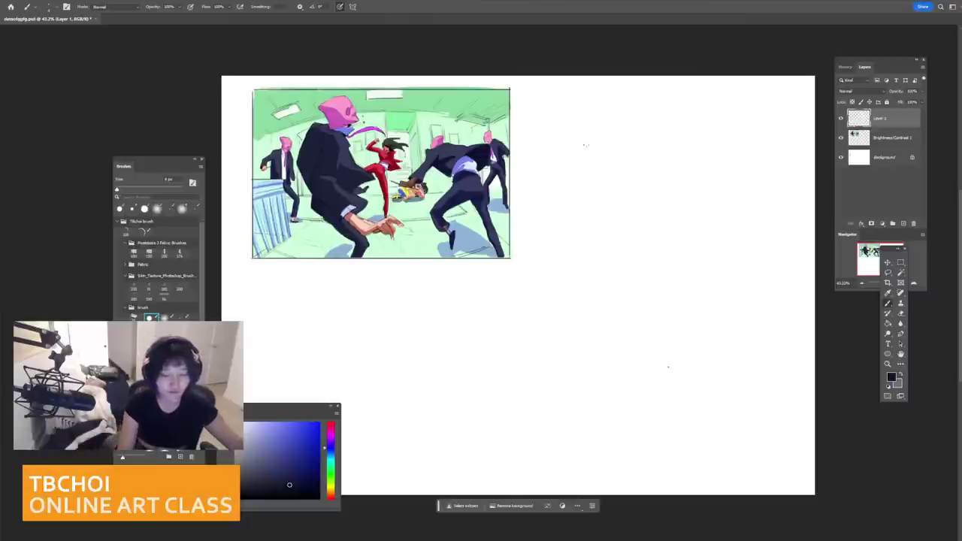
mouse_move(573, 173)
mouse_down()
mouse_move(584, 152)
mouse_move(621, 161)
mouse_move(589, 208)
mouse_up()
key(ctrl+z)
mouse_move(589, 209)
mouse_down()
mouse_move(587, 236)
mouse_move(636, 238)
mouse_up()
drag(651, 171, 640, 251)
drag(632, 197, 633, 215)
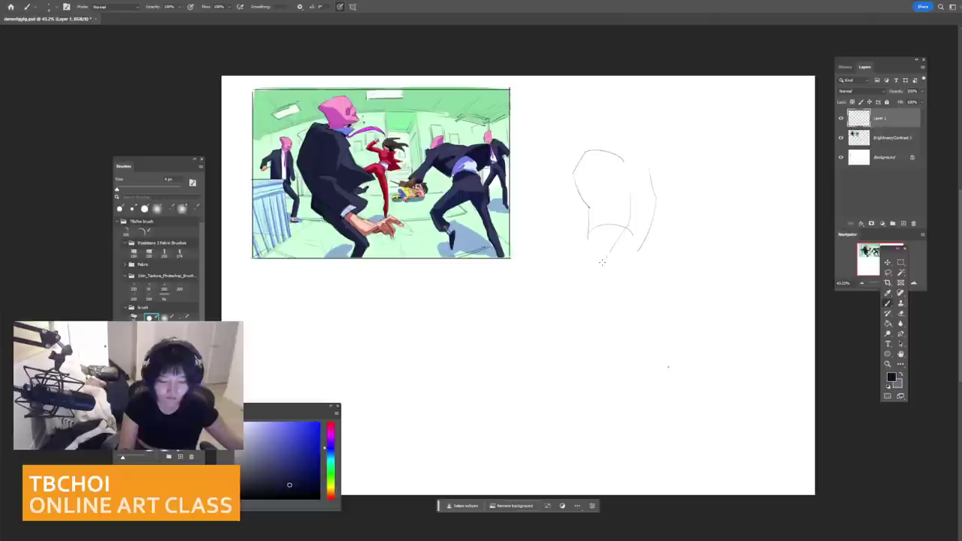
Step: Sketch the figure's pelvis, the bent leg with its raised knee and shin, and the other thigh down to the knee
mouse_move(589, 239)
mouse_down()
mouse_move(570, 281)
mouse_move(573, 264)
mouse_move(595, 317)
mouse_move(613, 276)
mouse_move(600, 247)
mouse_move(636, 243)
mouse_move(644, 252)
mouse_up()
key(ctrl+z)
drag(642, 249, 619, 271)
mouse_move(613, 277)
mouse_down()
mouse_move(623, 314)
mouse_move(676, 284)
mouse_up()
mouse_move(641, 248)
mouse_down()
mouse_move(717, 244)
mouse_move(738, 257)
mouse_up()
mouse_move(677, 281)
mouse_down()
mouse_move(681, 302)
mouse_move(659, 324)
mouse_up()
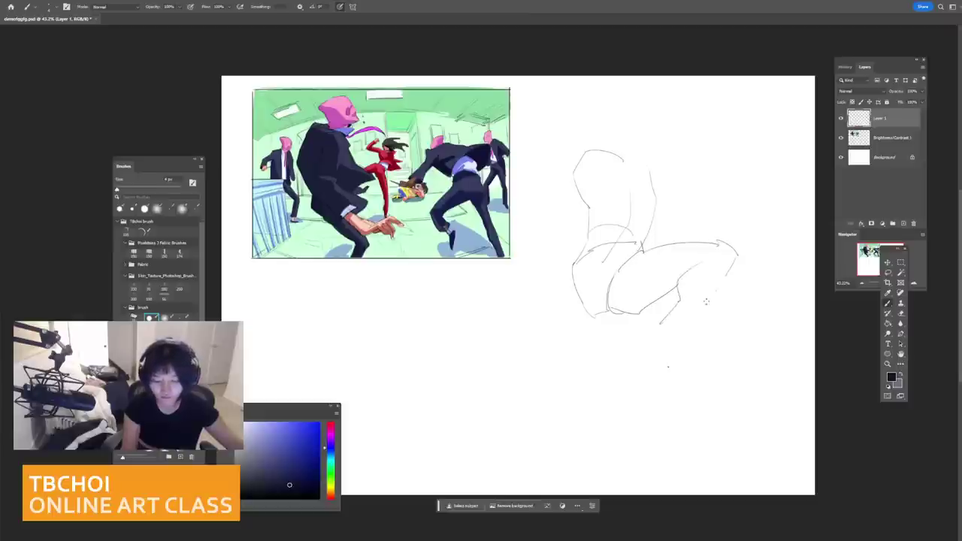
drag(723, 279, 644, 348)
mouse_move(573, 267)
mouse_down()
mouse_move(543, 313)
mouse_move(531, 361)
mouse_up()
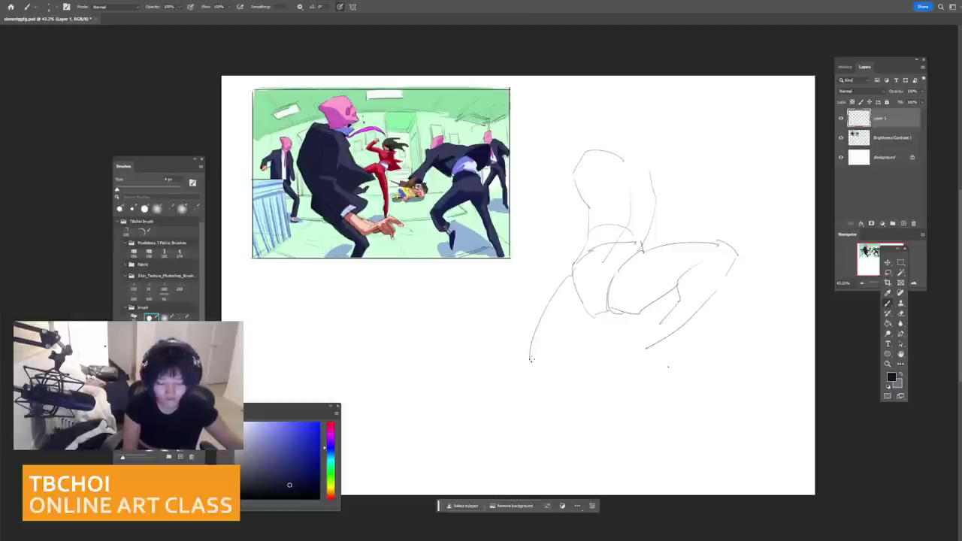
mouse_move(605, 315)
mouse_down()
mouse_move(549, 379)
mouse_move(527, 364)
mouse_move(529, 354)
mouse_move(521, 369)
mouse_move(562, 374)
mouse_move(543, 391)
mouse_up()
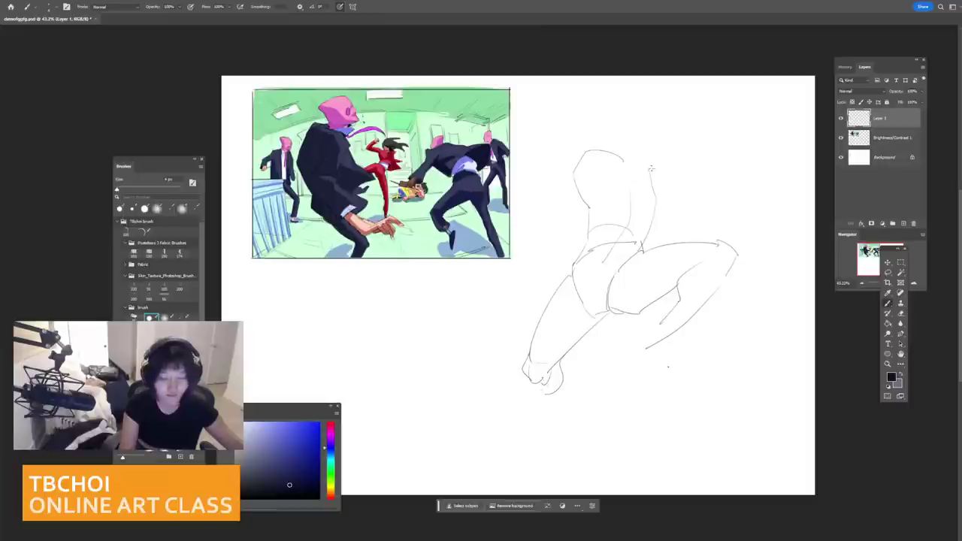
Step: Add the chest contour and torso centre line, and sketch a narrow head above the shoulders
mouse_move(589, 163)
mouse_down()
mouse_move(590, 198)
mouse_move(651, 194)
mouse_up()
drag(628, 159, 630, 210)
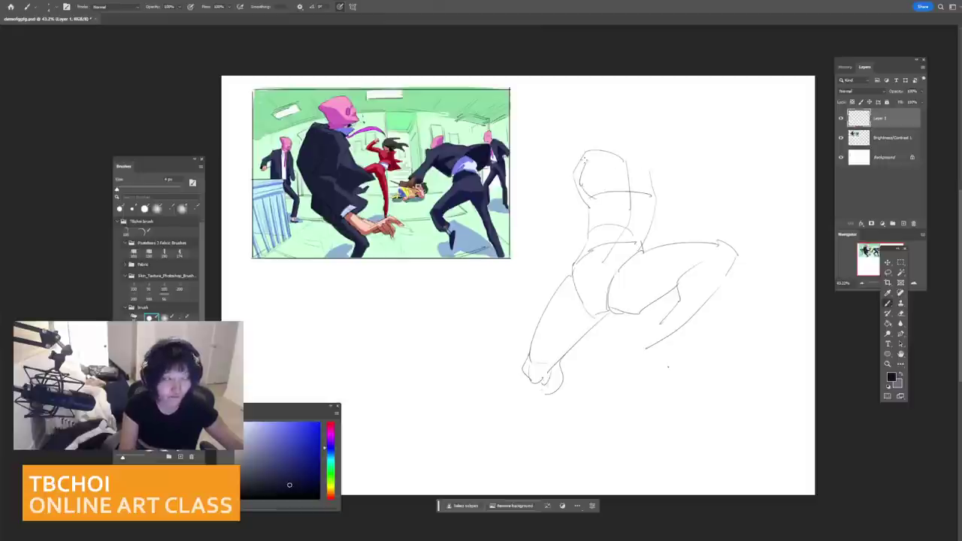
drag(583, 158, 626, 151)
mouse_move(601, 119)
mouse_down()
mouse_move(636, 140)
mouse_move(613, 106)
mouse_move(624, 92)
mouse_move(640, 103)
mouse_move(617, 104)
mouse_move(635, 93)
mouse_move(635, 140)
mouse_up()
key(ctrl+z)
key(ctrl+z)
key(ctrl+z)
key(ctrl+z)
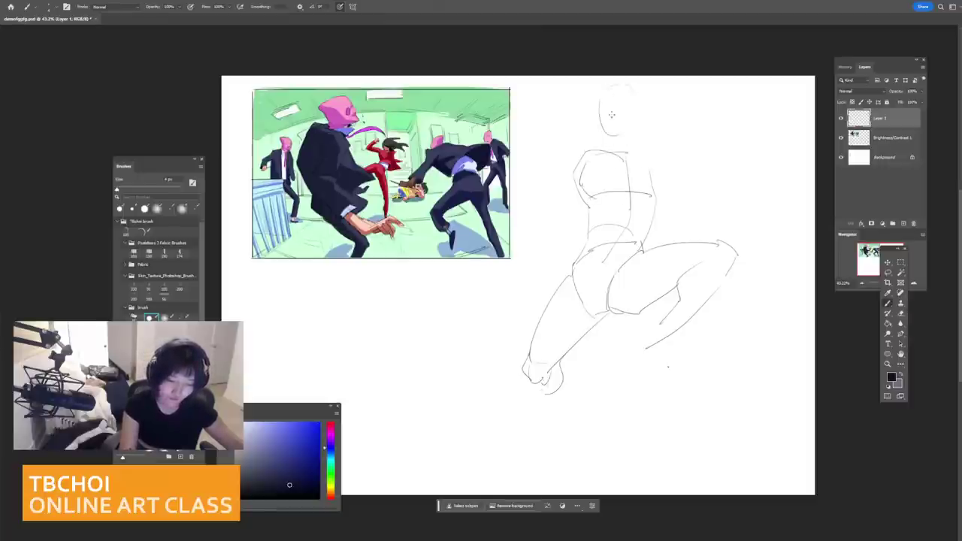
key(ctrl+z)
drag(599, 112, 602, 148)
Step: Sketch one arm folded across the chest and the other reaching down to the raised knee
mouse_move(600, 113)
mouse_down()
mouse_move(639, 114)
mouse_move(627, 147)
mouse_move(565, 152)
mouse_move(537, 176)
mouse_up()
key(ctrl+z)
mouse_move(592, 166)
mouse_down()
mouse_move(547, 166)
mouse_move(559, 181)
mouse_move(636, 159)
mouse_move(658, 138)
mouse_move(651, 154)
mouse_move(666, 173)
mouse_move(701, 194)
mouse_move(687, 195)
mouse_up()
key(ctrl+z)
key(ctrl+z)
drag(658, 185, 681, 202)
mouse_move(663, 164)
mouse_down()
mouse_move(658, 184)
mouse_move(672, 229)
mouse_move(671, 217)
mouse_move(720, 242)
mouse_up()
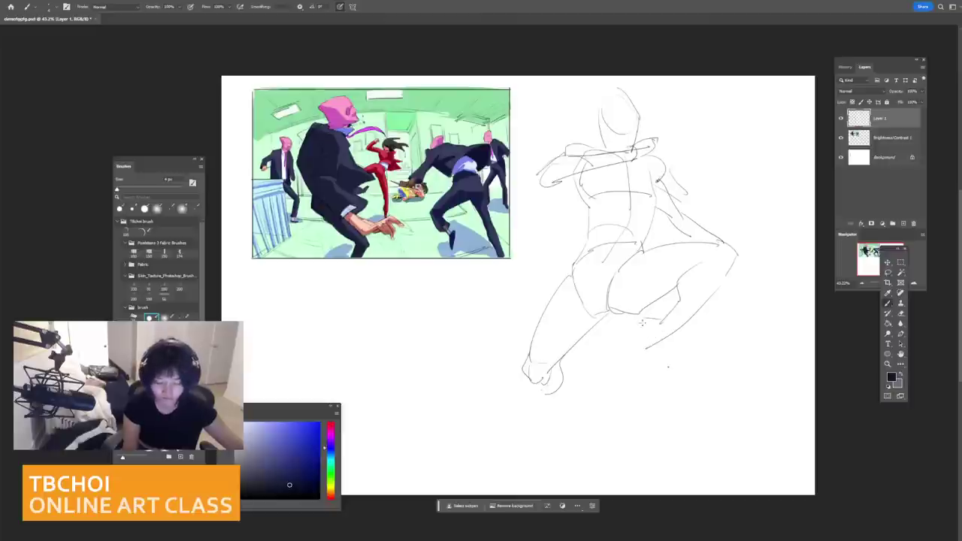
Step: Sketch the raised leg's foot and the other leg's calf and foot, and add guide lines on the face
drag(644, 318, 630, 359)
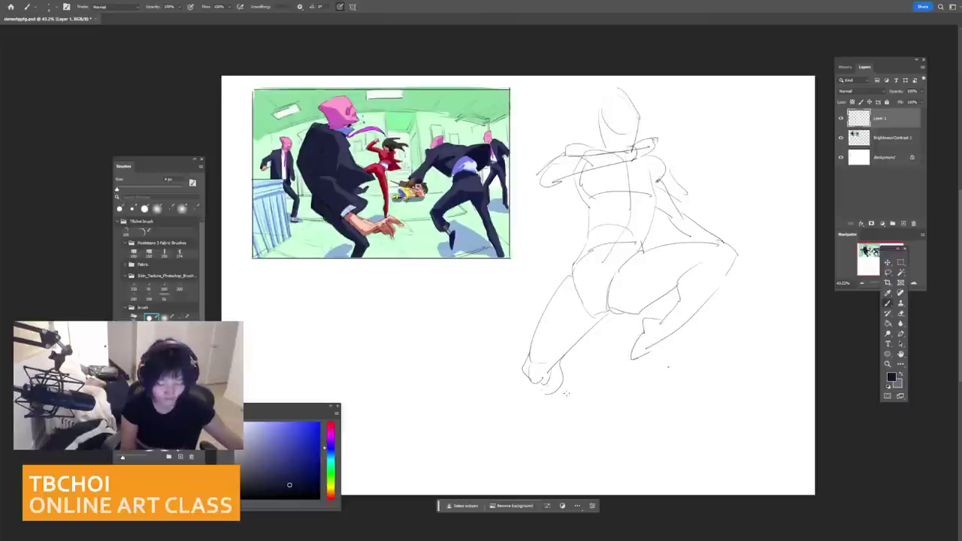
mouse_move(545, 388)
mouse_down()
mouse_move(580, 415)
mouse_move(592, 441)
mouse_move(585, 410)
mouse_move(601, 444)
mouse_up()
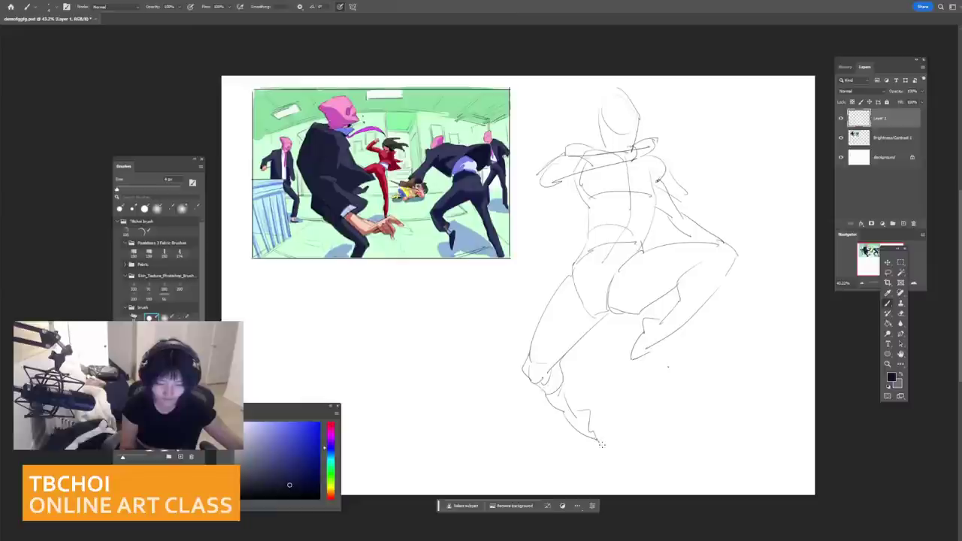
drag(695, 121, 725, 122)
mouse_move(590, 148)
mouse_down()
mouse_move(560, 189)
mouse_move(586, 175)
mouse_move(577, 200)
mouse_up()
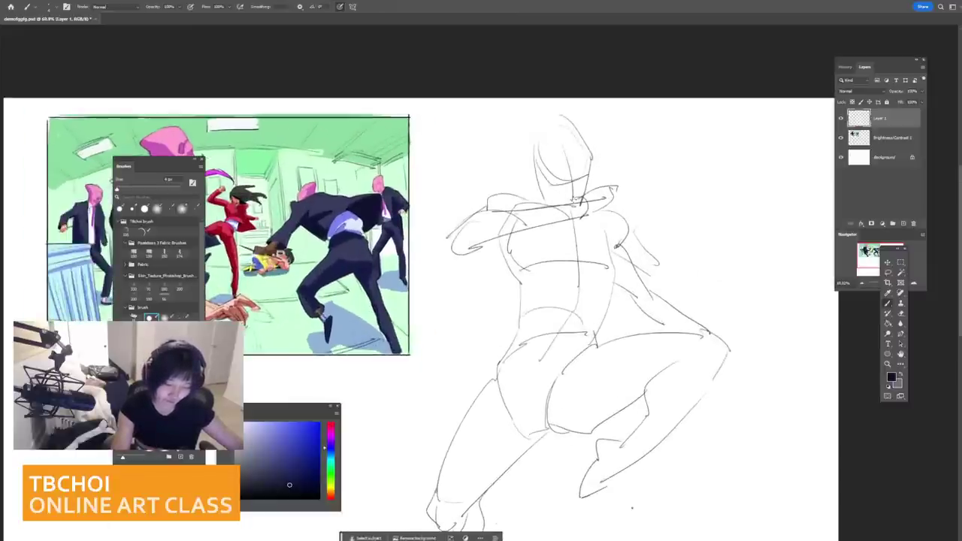
Step: Erase the lower leg, from mid-thigh through knee and foot, with a much larger eraser
scroll(592, 177, down, 3)
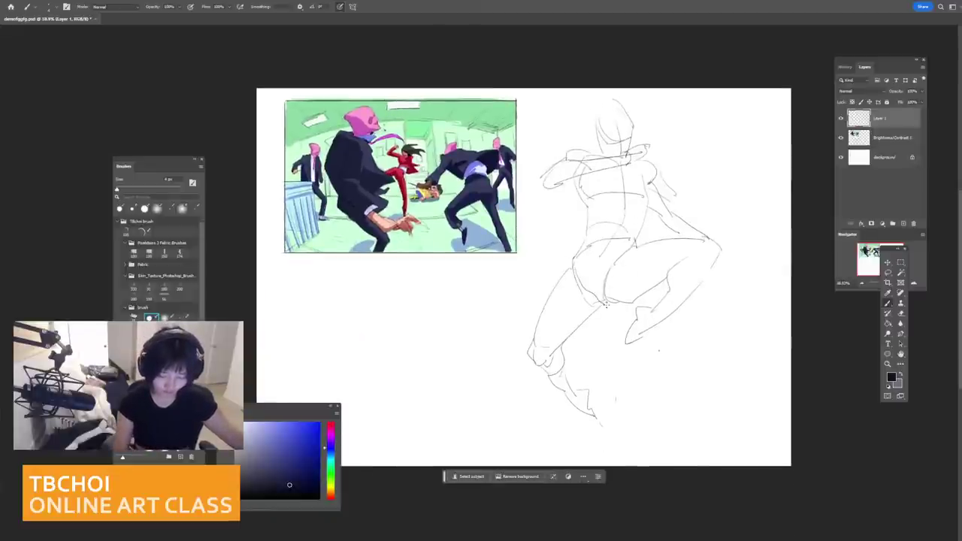
scroll(609, 237, up, 2)
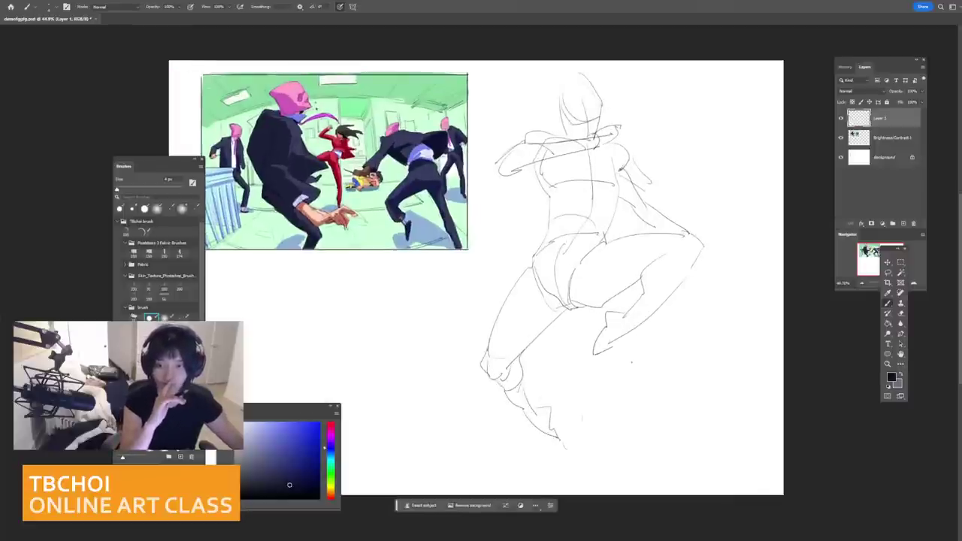
scroll(646, 229, up, 1)
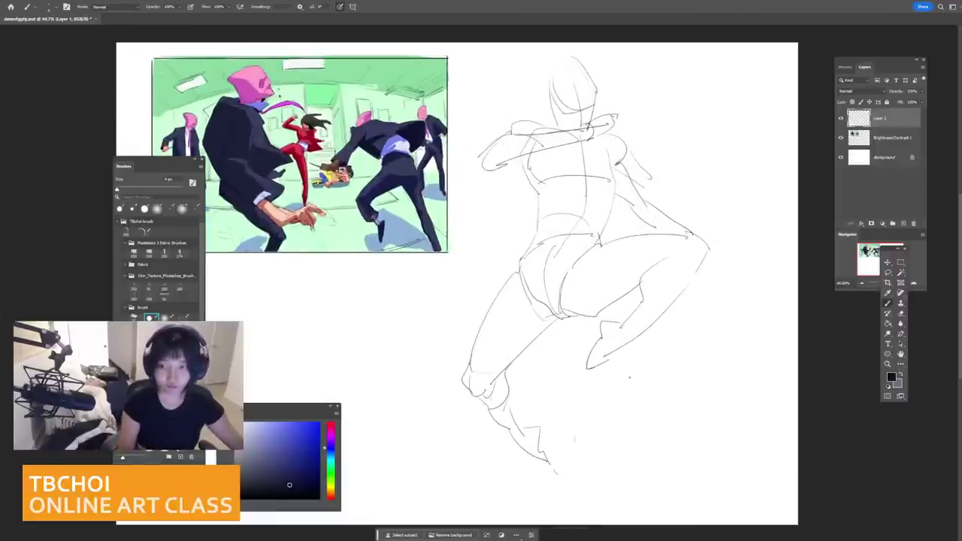
scroll(726, 250, down, 2)
drag(726, 250, 716, 206)
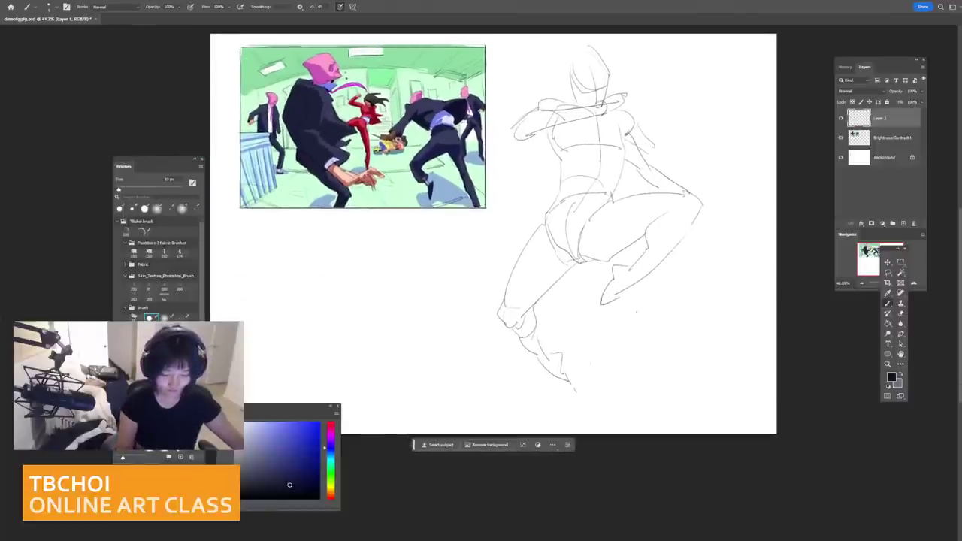
key(e)
key(bracketright)
key(bracketright)
key(bracketright)
key(bracketright)
key(bracketright)
key(bracketright)
key(bracketright)
key(bracketright)
key(bracketright)
key(bracketright)
key(bracketright)
key(bracketright)
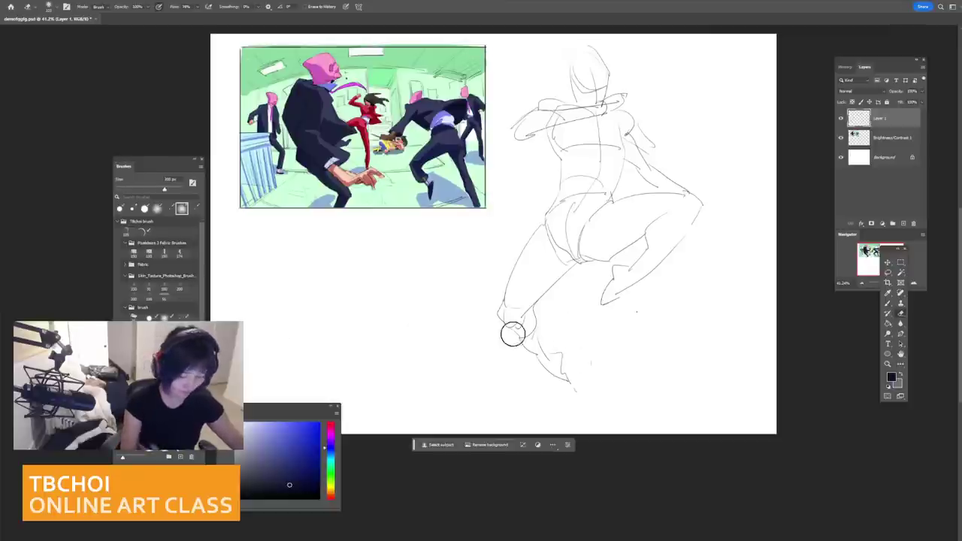
mouse_move(514, 333)
mouse_down()
mouse_move(518, 313)
mouse_move(524, 361)
mouse_up()
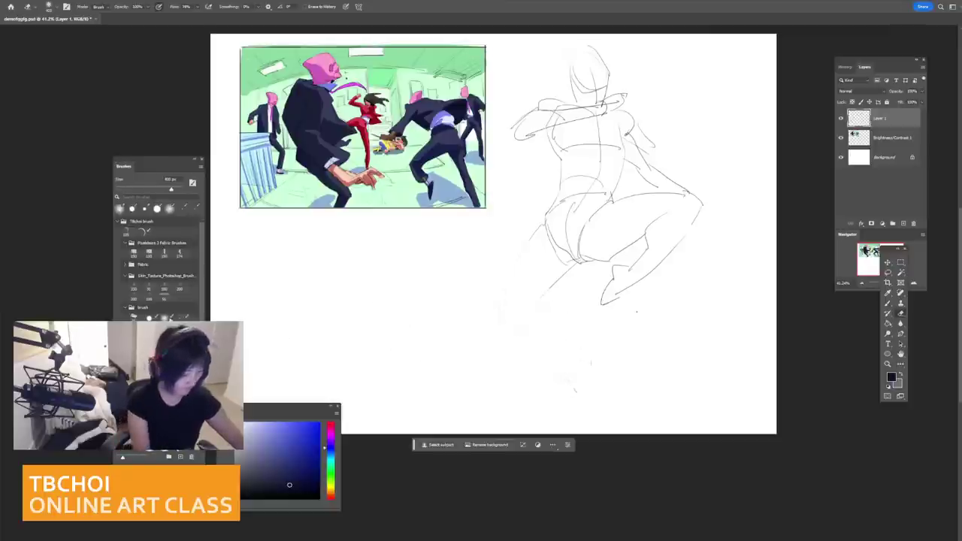
Step: Redraw the erased leg's thigh with thin brush lines, trying several angles for its outer and inner contours
key(b)
drag(548, 279, 484, 311)
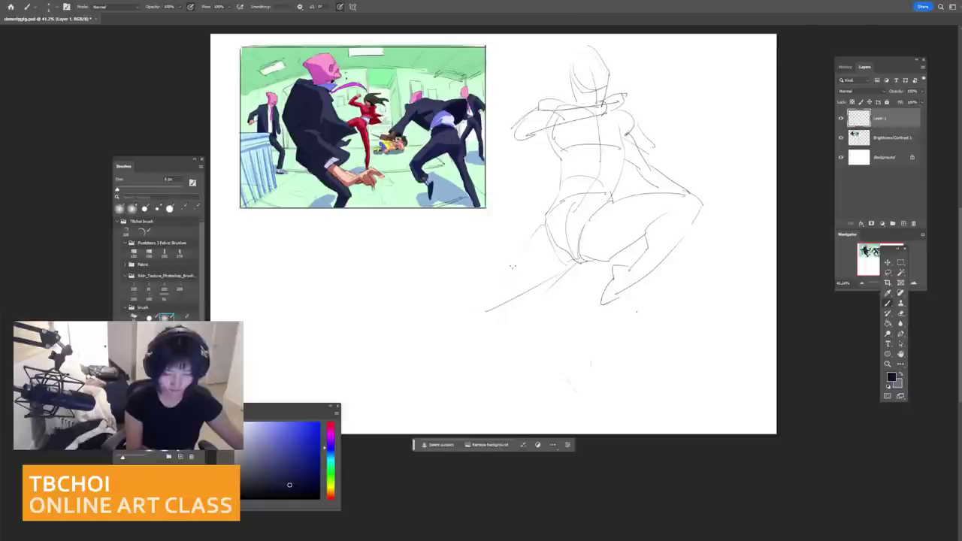
key(ctrl+z)
drag(514, 242, 446, 312)
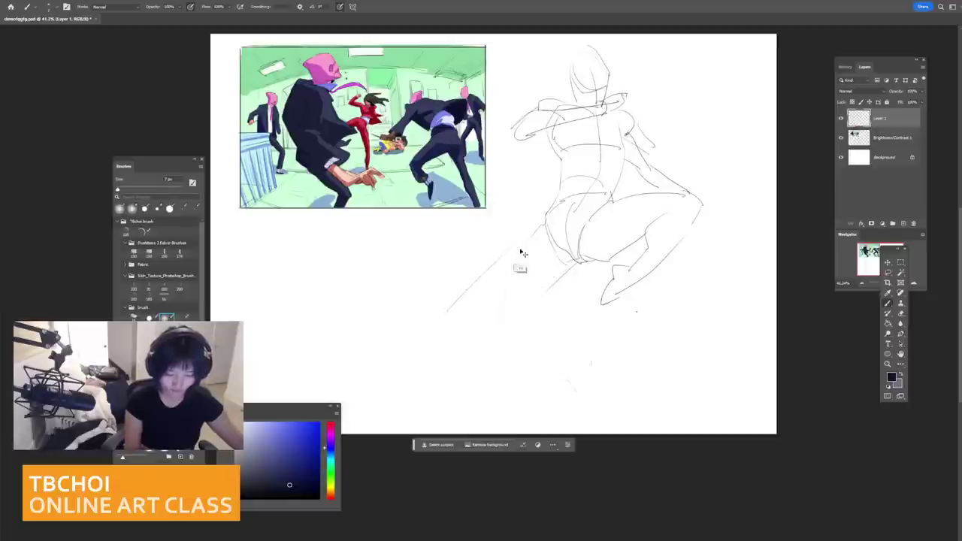
key(ctrl+z)
drag(542, 226, 490, 321)
mouse_move(577, 263)
mouse_down()
mouse_move(512, 314)
mouse_move(511, 331)
mouse_move(528, 351)
mouse_move(565, 325)
mouse_up()
key(ctrl+z)
key(ctrl+z)
key(ctrl+z)
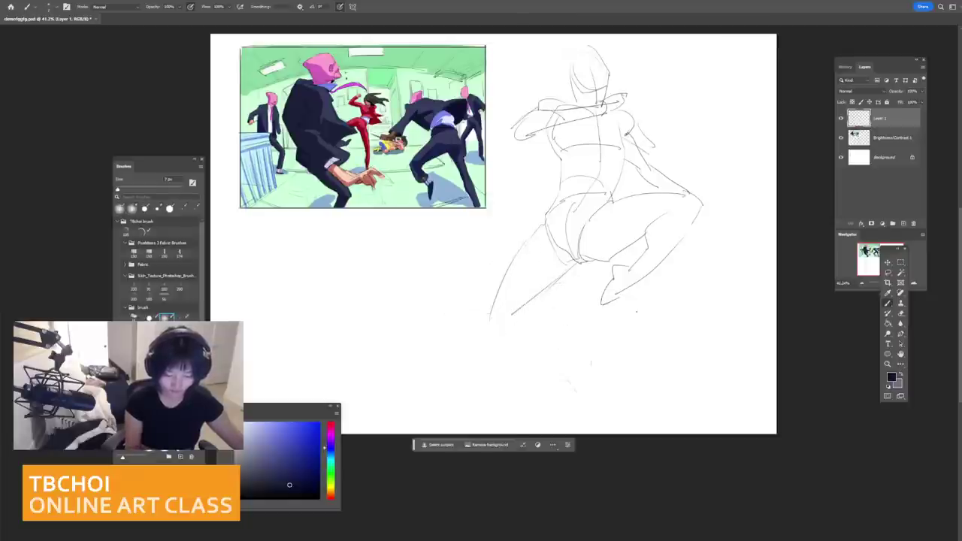
Step: Try several versions of the knee, folded calf and foot below the redrawn thigh
drag(485, 309, 433, 359)
key(ctrl+z)
mouse_move(493, 296)
mouse_down()
mouse_move(480, 335)
mouse_move(525, 343)
mouse_up()
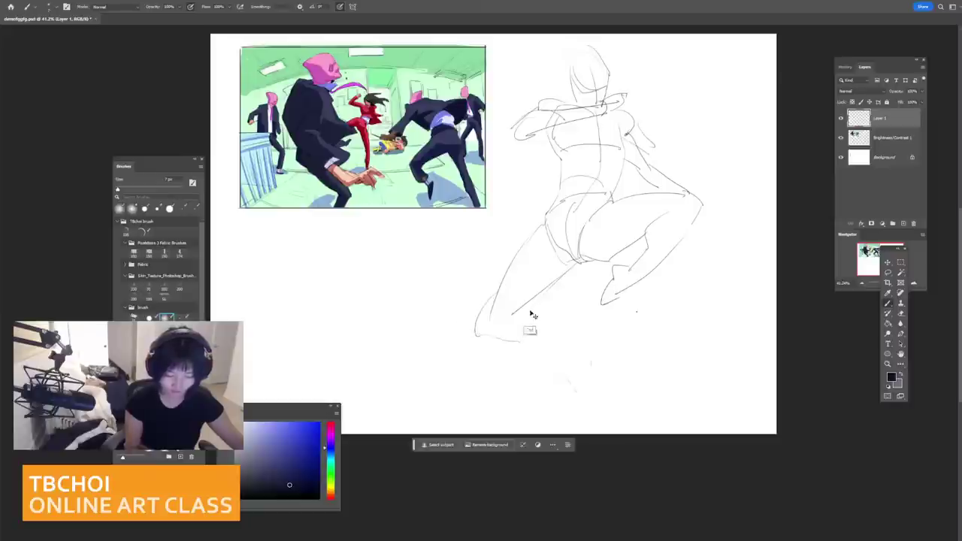
key(ctrl+z)
mouse_move(531, 303)
mouse_down()
mouse_move(543, 339)
mouse_move(566, 339)
mouse_move(539, 344)
mouse_move(558, 341)
mouse_move(569, 354)
mouse_move(593, 357)
mouse_move(573, 338)
mouse_move(537, 374)
mouse_up()
key(ctrl+z)
key(ctrl+z)
key(ctrl+z)
key(ctrl+z)
key(ctrl+z)
key(ctrl+z)
mouse_move(530, 371)
mouse_down()
mouse_move(525, 392)
mouse_move(552, 389)
mouse_move(545, 369)
mouse_up()
key(ctrl+z)
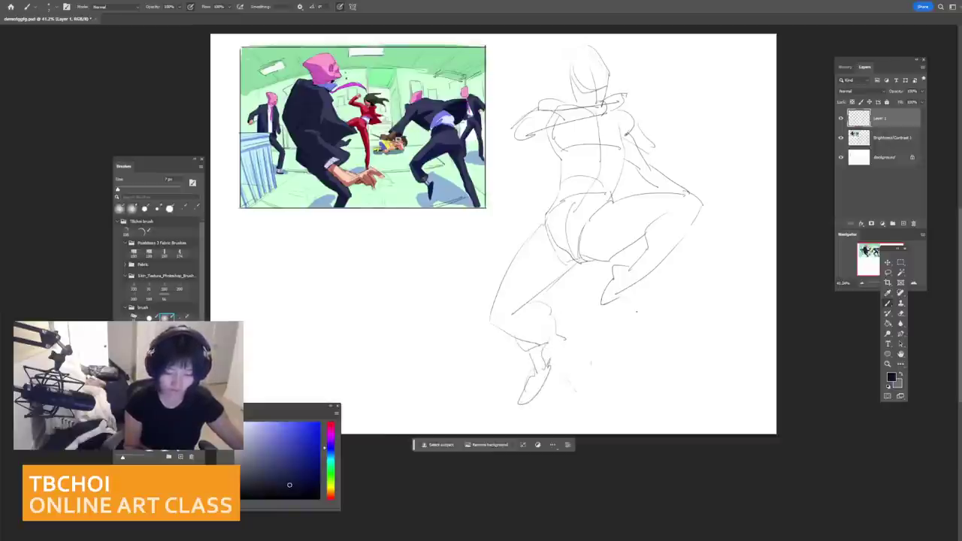
key(ctrl+z)
key(ctrl+z)
key(ctrl+z)
key(ctrl+z)
key(ctrl+z)
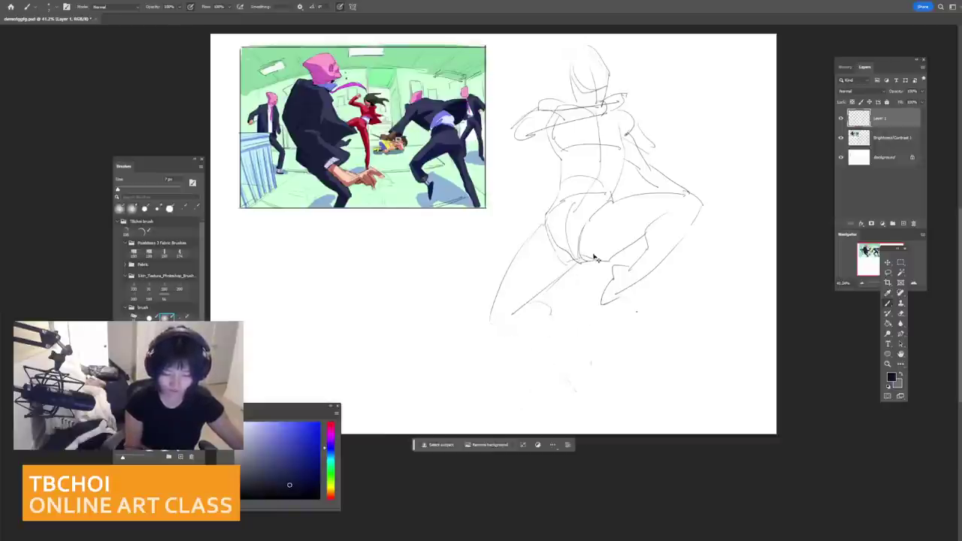
key(ctrl+z)
key(ctrl+z)
Step: Redraw the raised leg's knee and extend its shin outward, diagonally down and away from the body
mouse_move(635, 241)
mouse_down()
mouse_move(678, 246)
mouse_move(711, 298)
mouse_up()
mouse_move(685, 248)
mouse_down()
mouse_move(739, 327)
mouse_move(715, 323)
mouse_up()
key(ctrl+z)
key(ctrl+z)
key(ctrl+z)
key(ctrl+z)
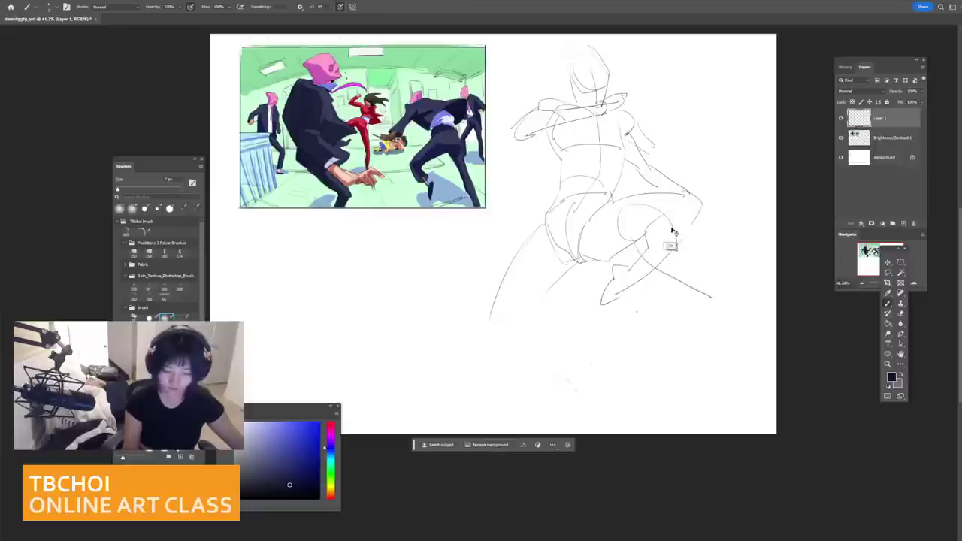
mouse_move(656, 218)
mouse_down()
mouse_move(673, 220)
mouse_move(685, 241)
mouse_move(643, 241)
mouse_up()
drag(645, 240, 676, 257)
drag(658, 201, 707, 275)
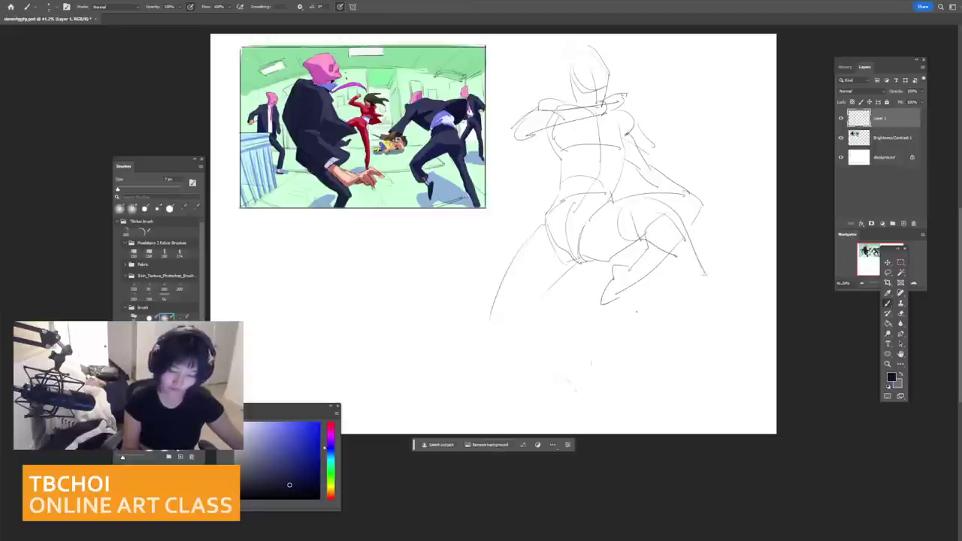
drag(652, 244, 709, 315)
mouse_move(710, 284)
mouse_down()
mouse_move(717, 342)
mouse_move(735, 340)
mouse_move(720, 317)
mouse_move(735, 328)
mouse_move(697, 349)
mouse_move(743, 347)
mouse_up()
key(ctrl+z)
key(ctrl+z)
key(ctrl+z)
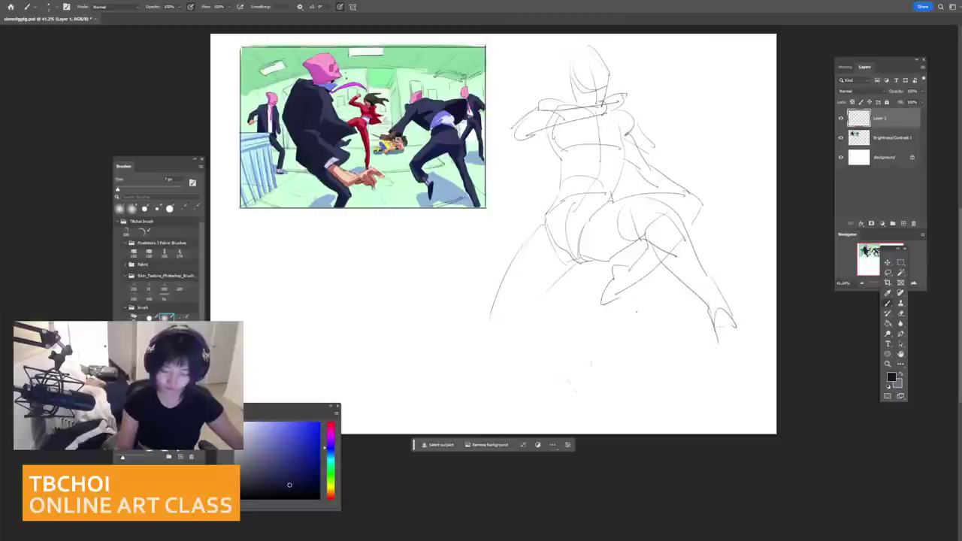
Step: Try a pointed foot at the end of the outstretched shin
drag(723, 313, 750, 319)
mouse_move(724, 307)
mouse_down()
mouse_move(724, 330)
mouse_move(741, 350)
mouse_up()
drag(735, 332, 756, 342)
key(ctrl+z)
key(ctrl+z)
key(ctrl+z)
key(ctrl+z)
mouse_move(710, 316)
mouse_down()
mouse_move(708, 341)
mouse_move(727, 334)
mouse_up()
Step: Rework the head into a rounder skull shape with curved face guide lines
mouse_move(600, 58)
mouse_down()
mouse_move(571, 98)
mouse_move(595, 110)
mouse_move(607, 82)
mouse_up()
key(ctrl+z)
key(ctrl+z)
drag(570, 85, 584, 112)
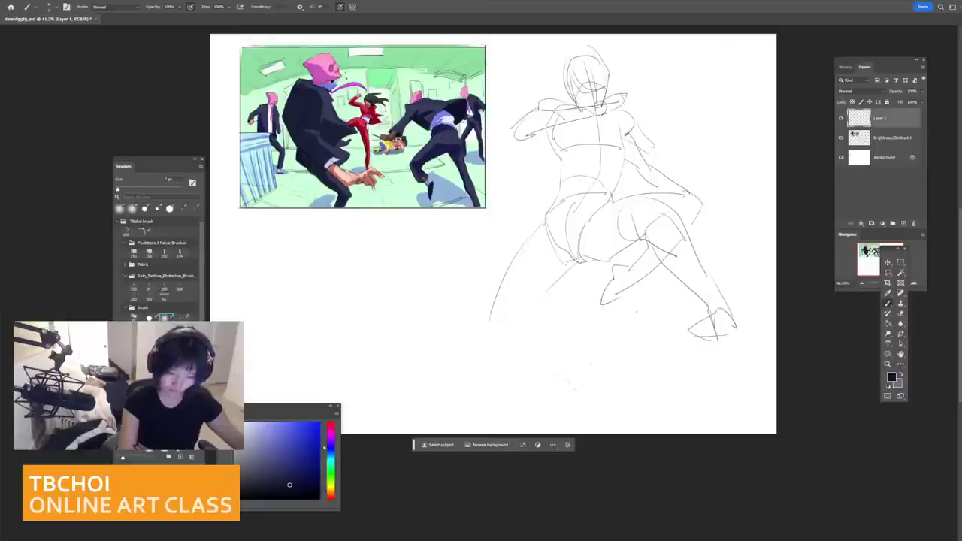
key(ctrl+z)
key(ctrl+z)
key(ctrl+z)
key(ctrl+z)
key(ctrl+z)
drag(572, 69, 599, 93)
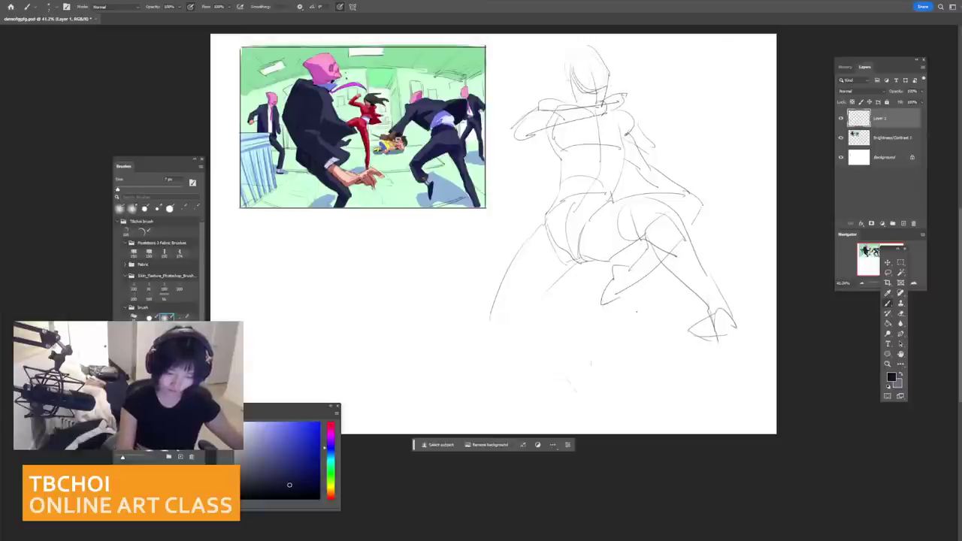
drag(572, 62, 607, 91)
mouse_move(588, 46)
mouse_down()
mouse_move(569, 63)
mouse_move(586, 107)
mouse_up()
Step: Redraw the lower leg's inner thigh, and add a calf folded back beneath it with an upturned foot
mouse_move(571, 275)
mouse_down()
mouse_move(524, 324)
mouse_move(579, 321)
mouse_move(563, 318)
mouse_up()
drag(599, 284, 562, 311)
key(ctrl+z)
key(ctrl+z)
key(ctrl+z)
key(ctrl+z)
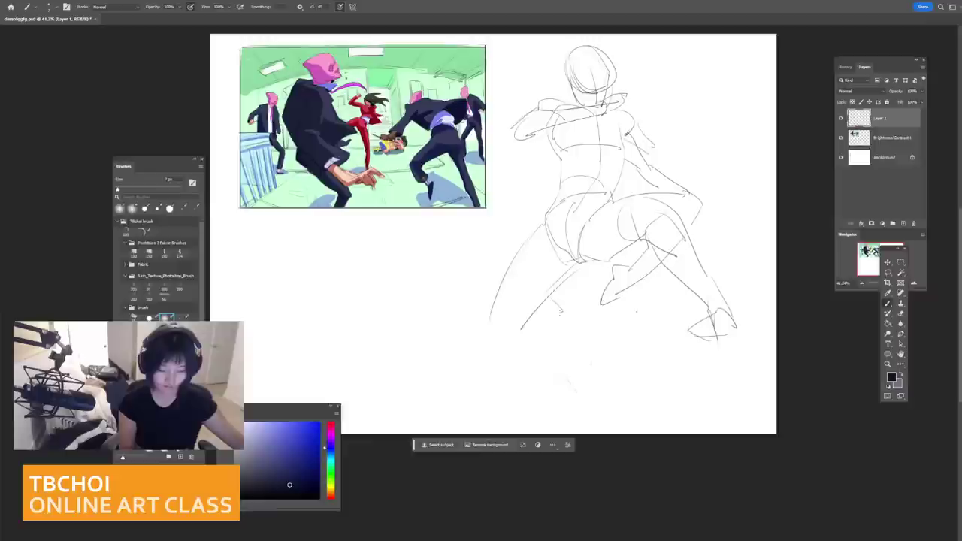
mouse_move(490, 343)
mouse_down()
mouse_move(577, 322)
mouse_move(578, 292)
mouse_up()
drag(578, 292, 576, 323)
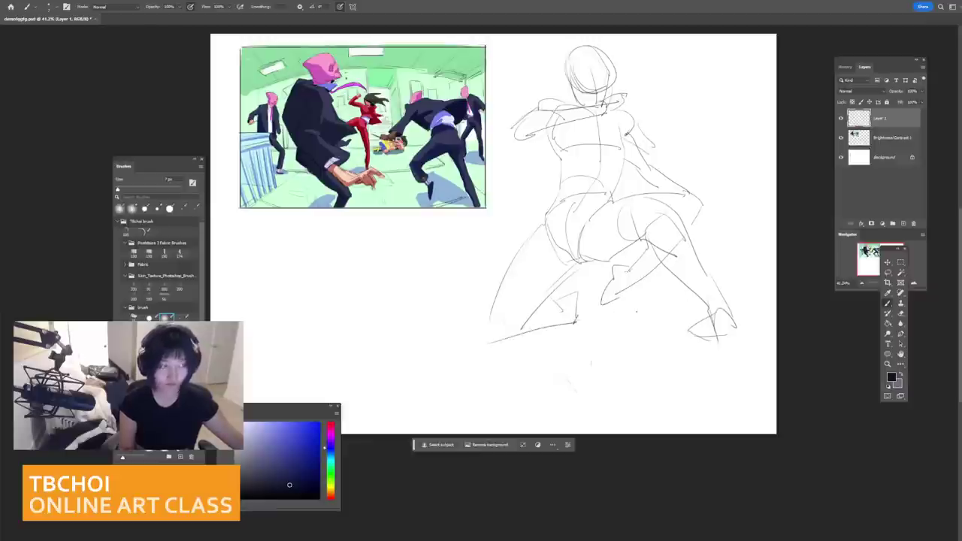
Step: Erase the raised leg's outstretched shin and foot with a large eraser
scroll(730, 264, down, 1)
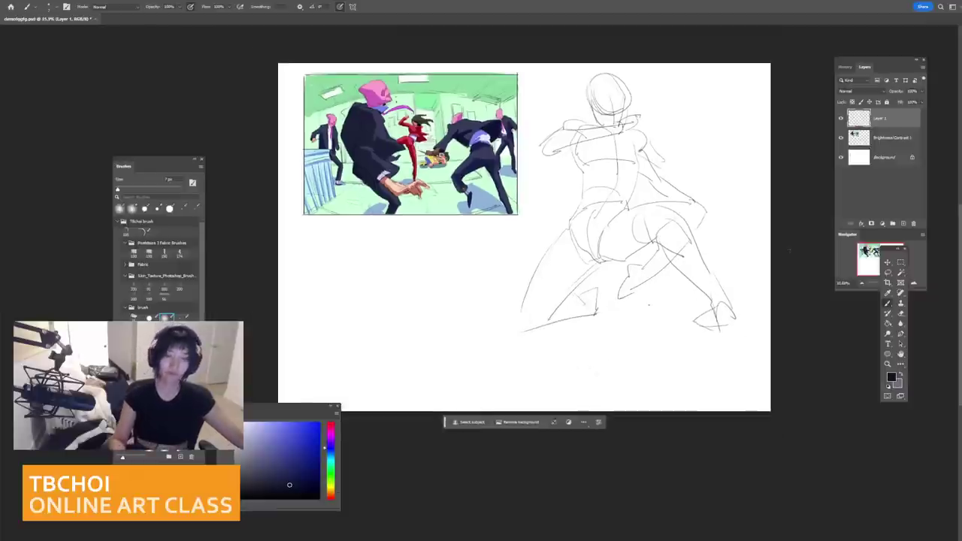
key(])
key(])
key(])
key(])
key(e)
key(])
key(])
key(])
key(])
mouse_move(707, 247)
mouse_down()
mouse_move(713, 324)
mouse_move(701, 296)
mouse_up()
scroll(723, 209, up, 2)
drag(648, 174, 662, 272)
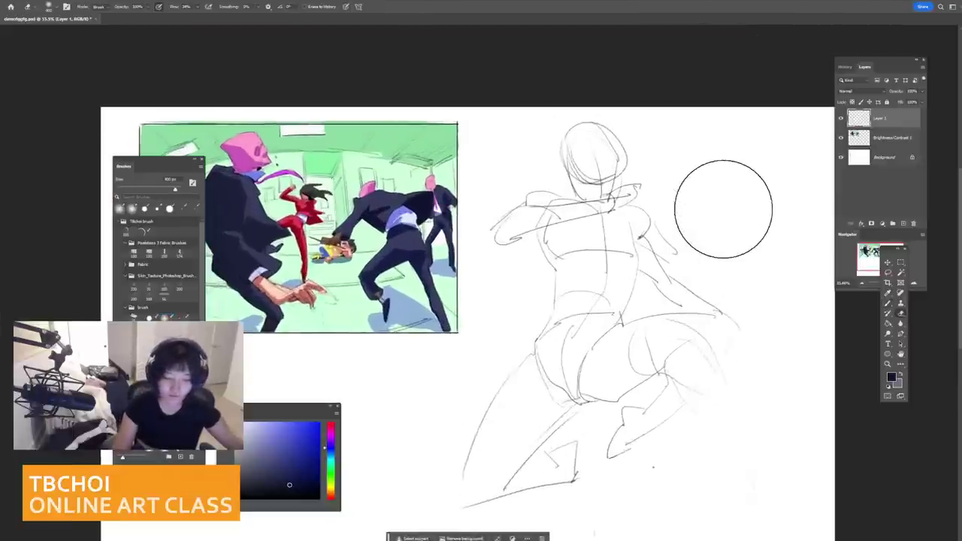
Step: Lower the sketch layer's opacity so its lines turn into a faint guide
scroll(662, 272, up, 2)
click(922, 92)
click(900, 102)
drag(898, 104, 897, 105)
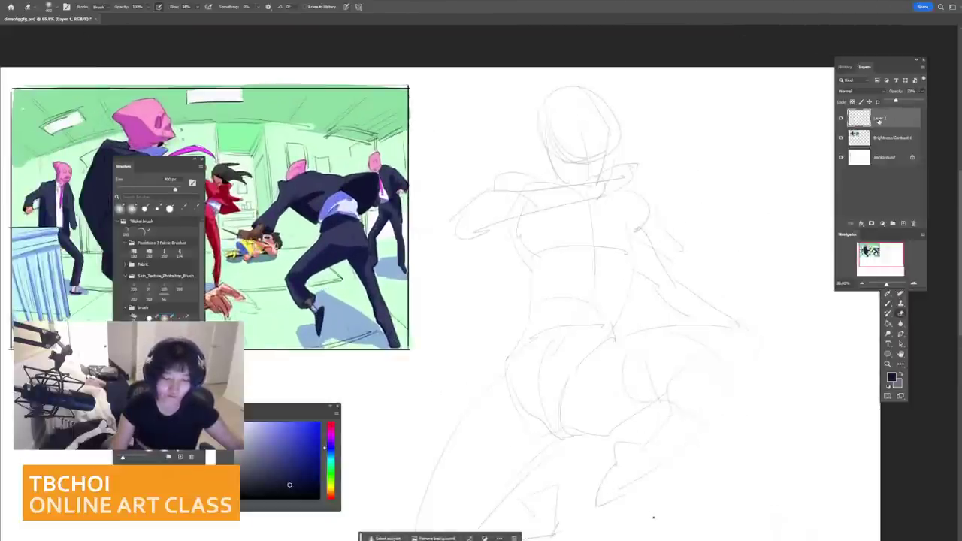
Step: Set the foreground colour to black and shrink the eraser tip to a very small size
scroll(652, 211, down, 3)
scroll(653, 195, up, 4)
click(238, 497)
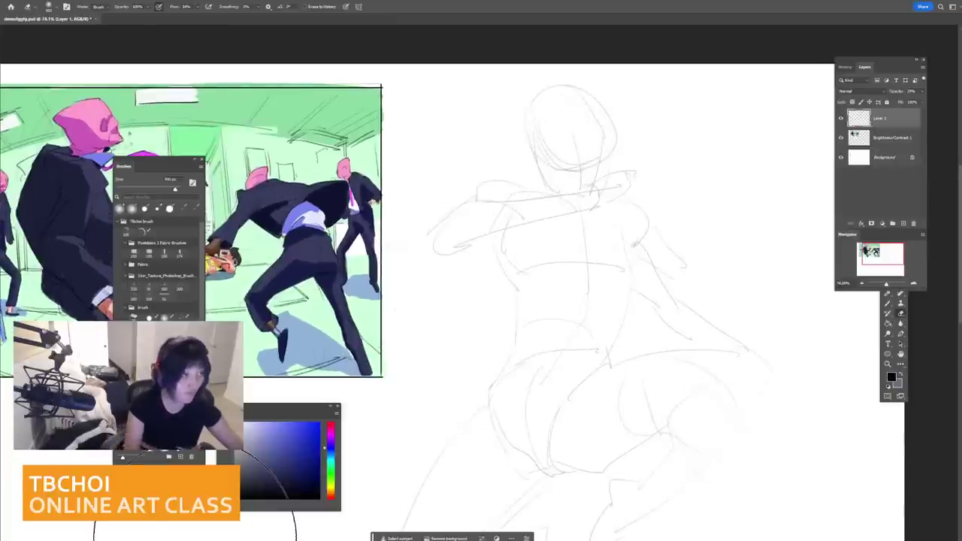
key([)
key([)
key([)
key([)
key([)
key([)
key([)
key([)
key([)
key([)
key([)
key([)
key([)
key([)
key([)
key([)
key([)
key([)
key([)
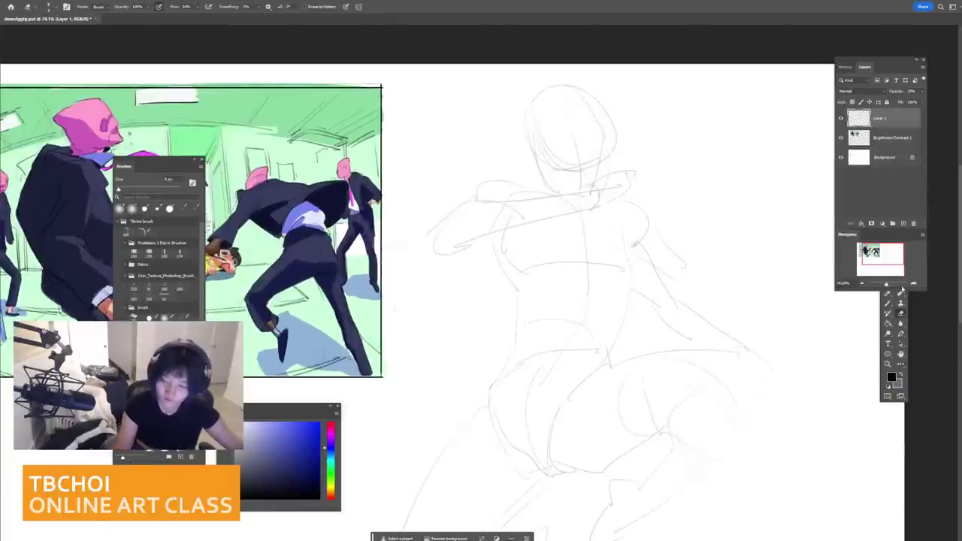
Step: Add a new layer above the faint sketch and switch to a fine brush for the line work
click(904, 224)
drag(551, 166, 534, 175)
key([)
key([)
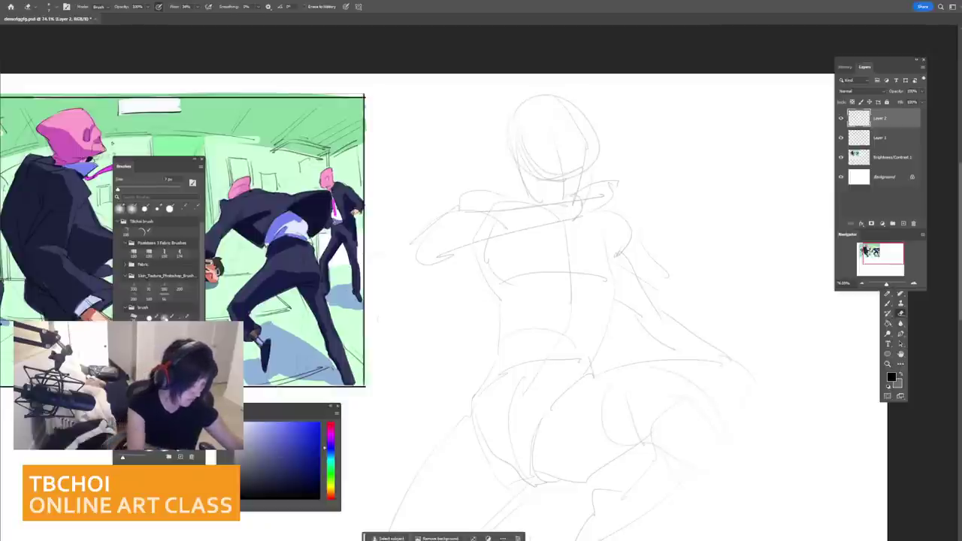
key(b)
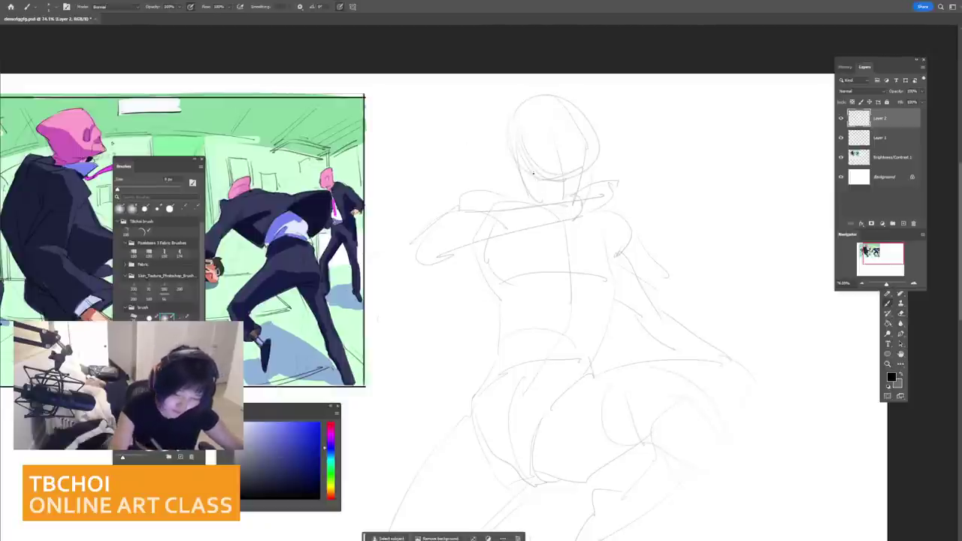
Step: Draw the figure's glaring eyes with heavy upper lids and angled eyebrows on the face guide
drag(555, 180, 558, 183)
key(ctrl+z)
key(ctrl+z)
key(ctrl+z)
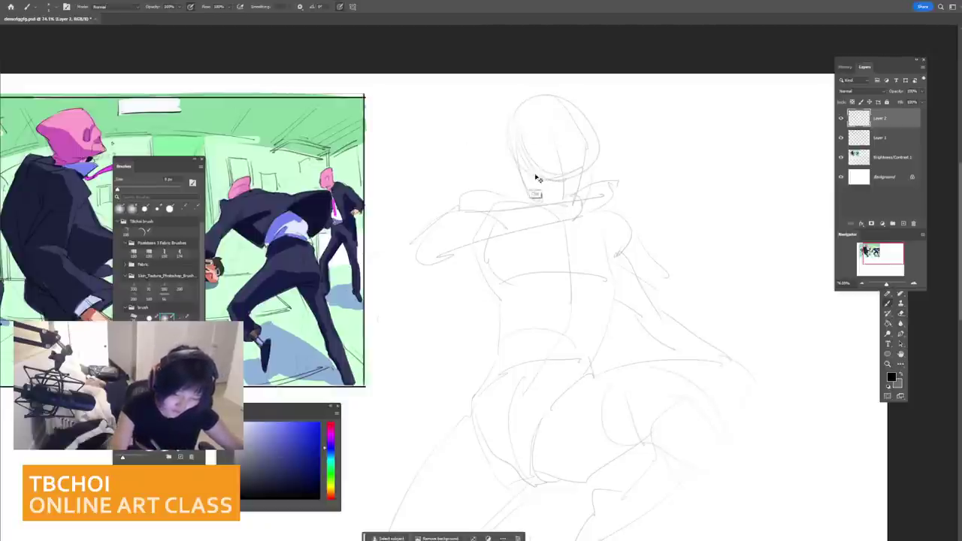
key(ctrl+shift+alt+n)
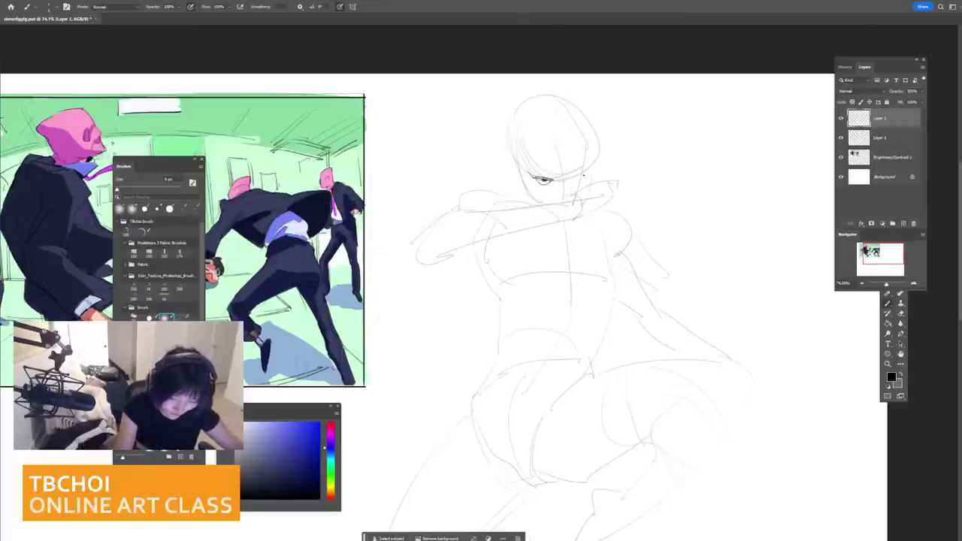
mouse_move(567, 178)
mouse_down()
mouse_move(587, 170)
mouse_move(535, 175)
mouse_move(558, 184)
mouse_up()
key(ctrl+z)
key(ctrl+z)
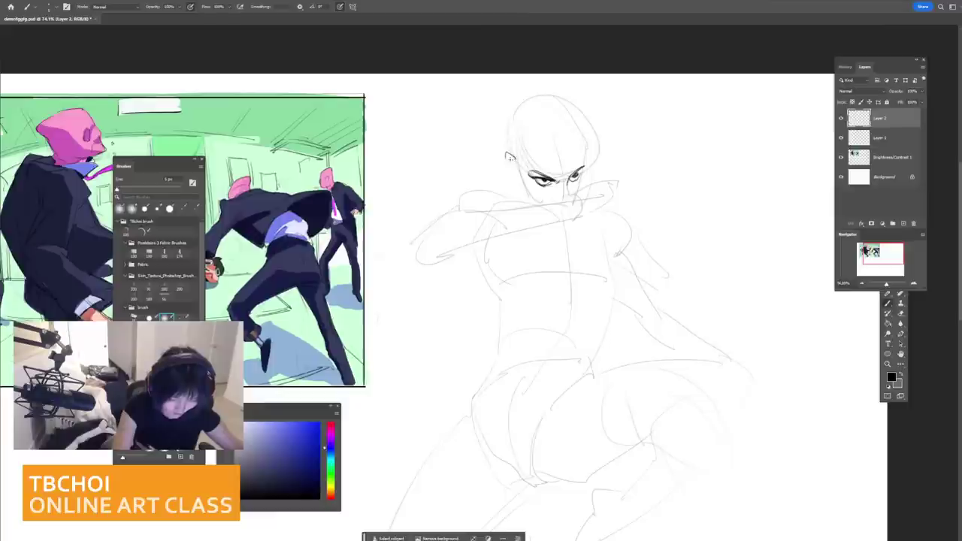
Step: Draw the ear and jaw edge, the furrow between the eyebrows, and the first swept-back hairline strokes
mouse_move(506, 155)
mouse_down()
mouse_move(518, 187)
mouse_move(539, 204)
mouse_up()
key(ctrl+z)
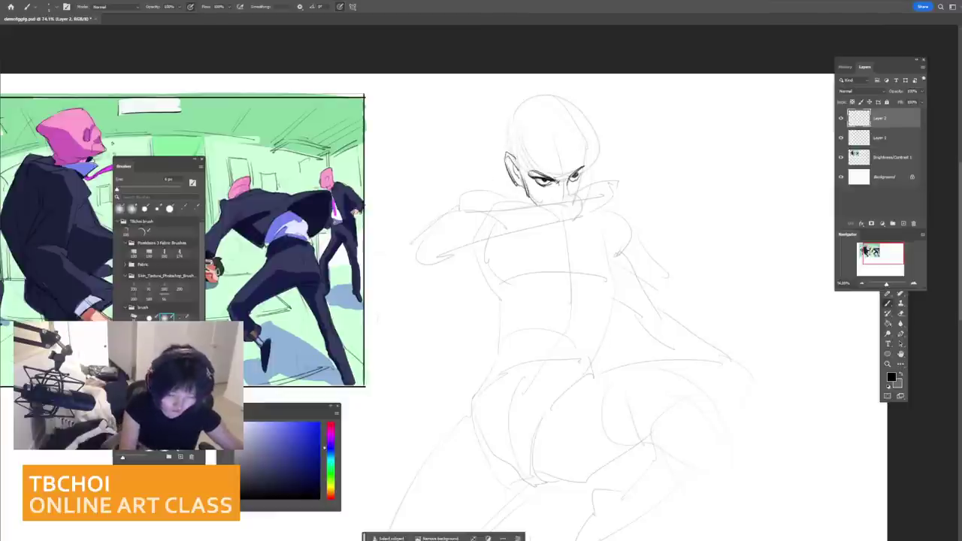
drag(563, 169, 566, 178)
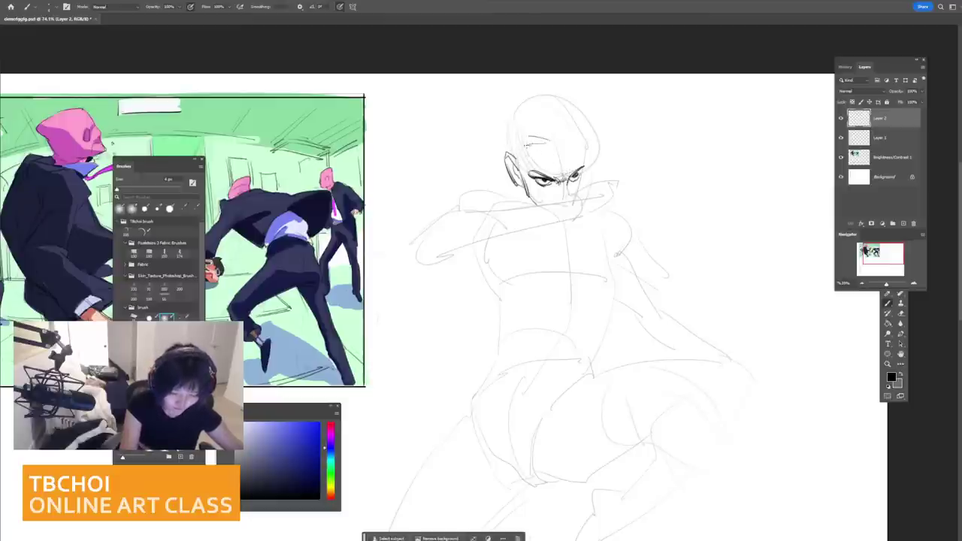
drag(530, 148, 545, 134)
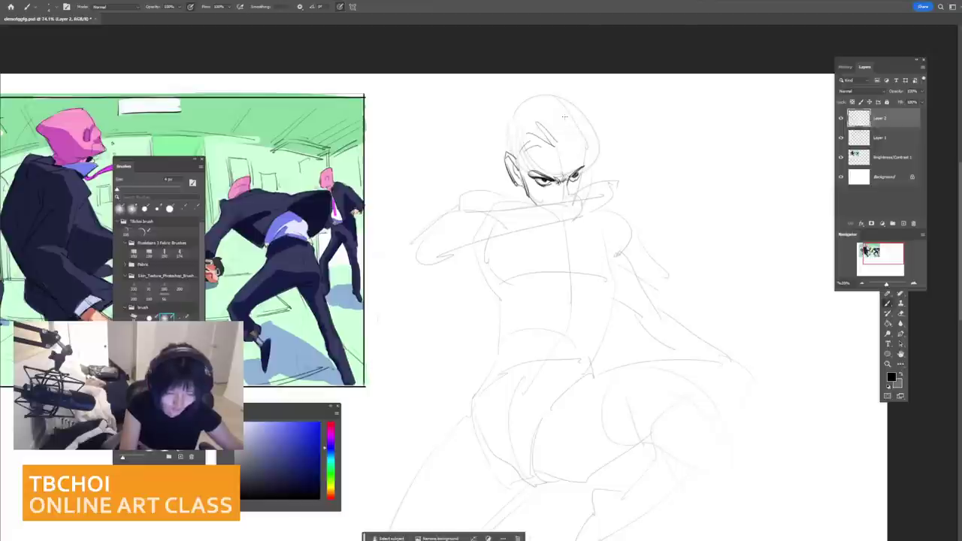
drag(563, 115, 570, 142)
drag(575, 130, 568, 144)
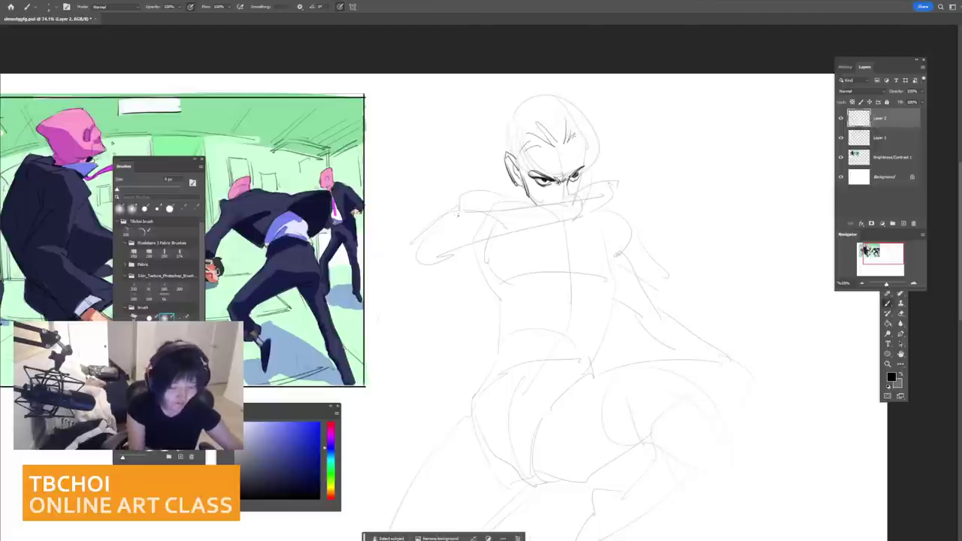
Step: Draw the raised forearm across the lower face, from the bent elbow to the wrist and hand
mouse_move(451, 212)
mouse_down()
mouse_move(428, 234)
mouse_move(424, 260)
mouse_move(452, 252)
mouse_up()
key(ctrl+z)
drag(437, 256, 585, 214)
mouse_move(474, 214)
mouse_down()
mouse_move(575, 197)
mouse_move(577, 219)
mouse_move(603, 216)
mouse_move(600, 179)
mouse_move(620, 176)
mouse_move(603, 199)
mouse_move(616, 183)
mouse_move(591, 188)
mouse_move(606, 179)
mouse_up()
key(ctrl+z)
key(ctrl+z)
key(ctrl+z)
key(ctrl+z)
key(ctrl+z)
key(ctrl+z)
key(ctrl+z)
key(ctrl+z)
key(ctrl+z)
key(ctrl+z)
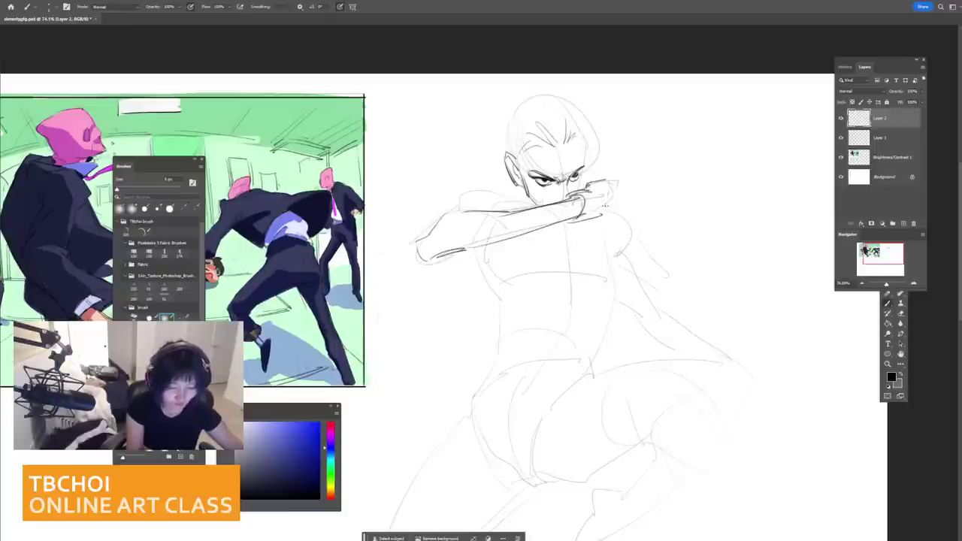
Step: Draw the shoulder and upper-arm contour behind the raised forearm, joining it to the neck
key(ctrl+z)
mouse_move(457, 211)
mouse_down()
mouse_move(514, 201)
mouse_move(520, 216)
mouse_move(514, 203)
mouse_move(529, 202)
mouse_move(532, 221)
mouse_up()
key(ctrl+z)
key(ctrl+z)
key(ctrl+z)
key(ctrl+z)
key(ctrl+z)
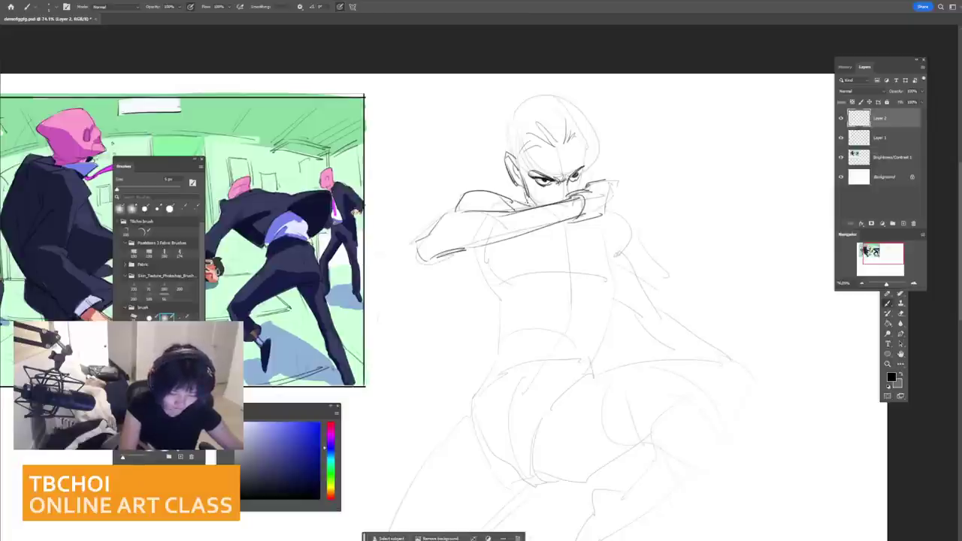
Step: Refine the fist at the end of the raised forearm with knuckle and finger lines
scroll(632, 169, down, 6)
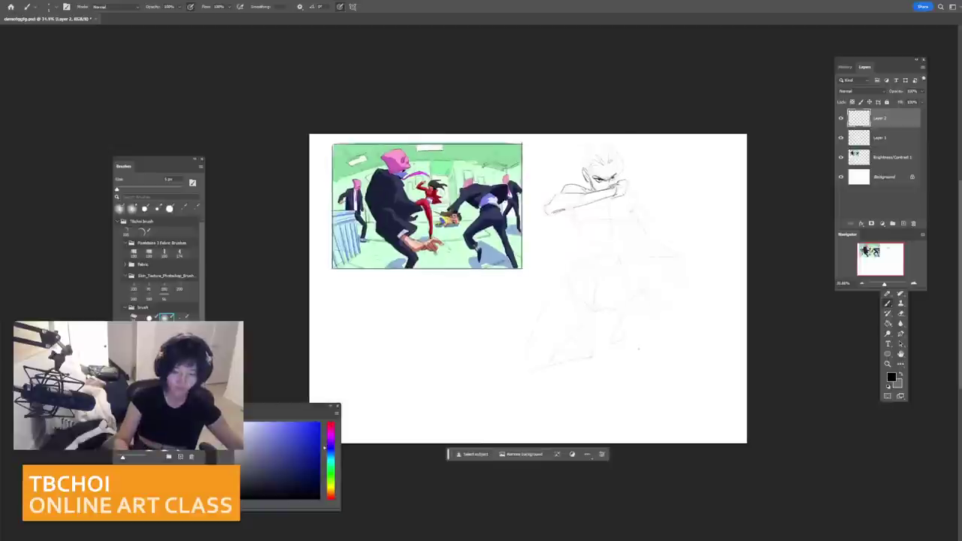
scroll(618, 150, up, 8)
drag(553, 166, 543, 198)
key(ctrl+z)
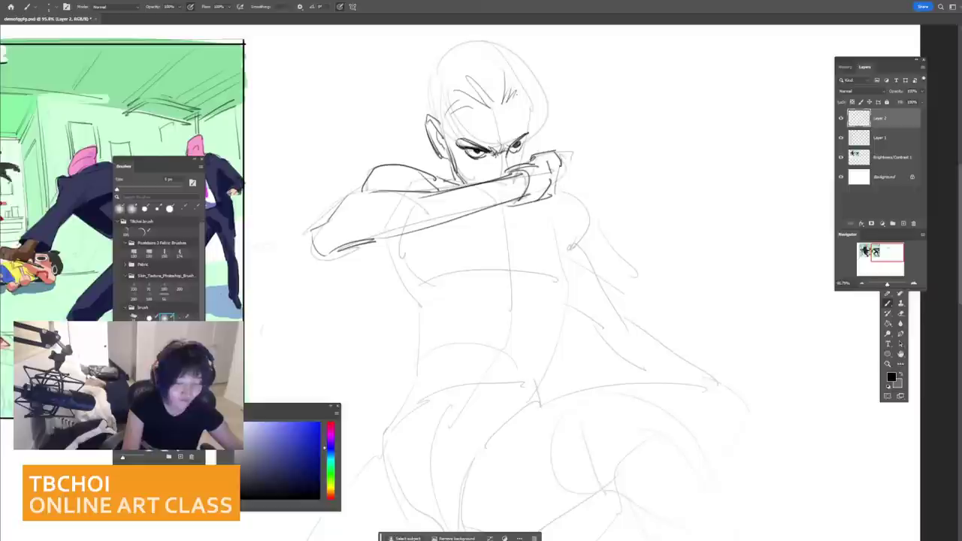
key(ctrl+z)
mouse_move(558, 154)
mouse_down()
mouse_move(555, 188)
mouse_move(559, 161)
mouse_move(568, 171)
mouse_move(550, 170)
mouse_up()
key(ctrl+z)
key(ctrl+z)
key(ctrl+0)
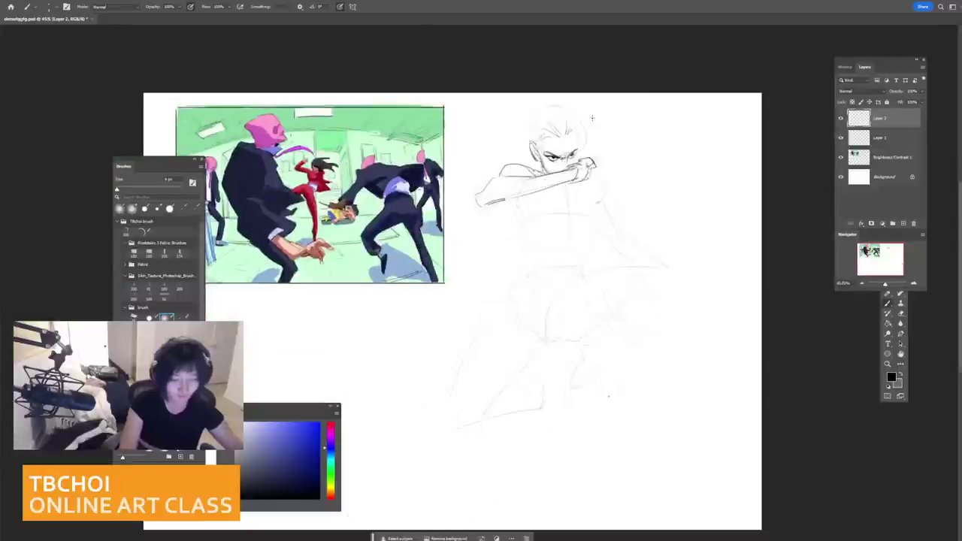
Step: Outline the chest beneath the raised forearm with a slightly thicker 7 px brush, including its curved underside
scroll(640, 226, up, 1)
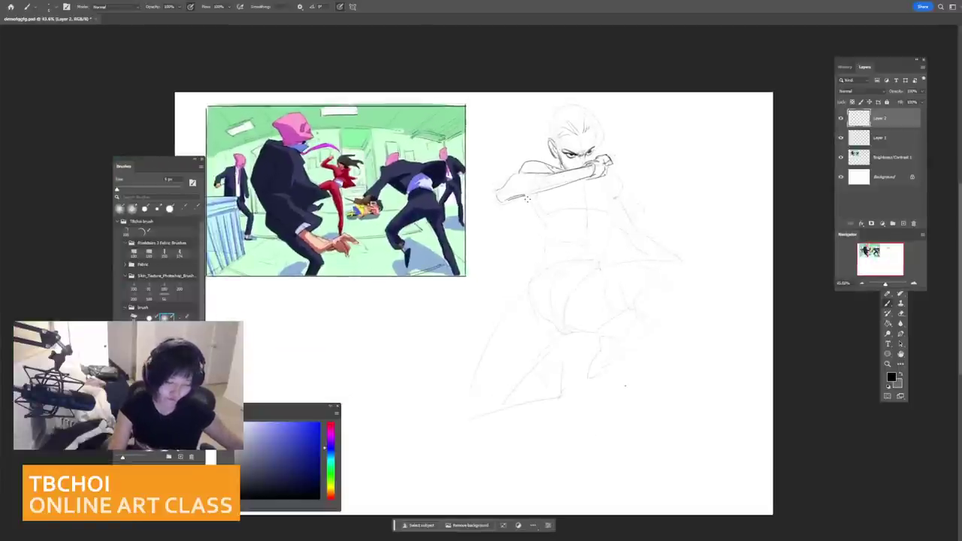
key(ctrl+z)
mouse_move(517, 199)
mouse_down()
mouse_move(537, 200)
mouse_move(544, 227)
mouse_move(595, 189)
mouse_move(540, 219)
mouse_move(605, 203)
mouse_up()
key(bracketright)
key(bracketright)
key(ctrl+z)
key(ctrl+z)
key(ctrl+z)
key(ctrl+z)
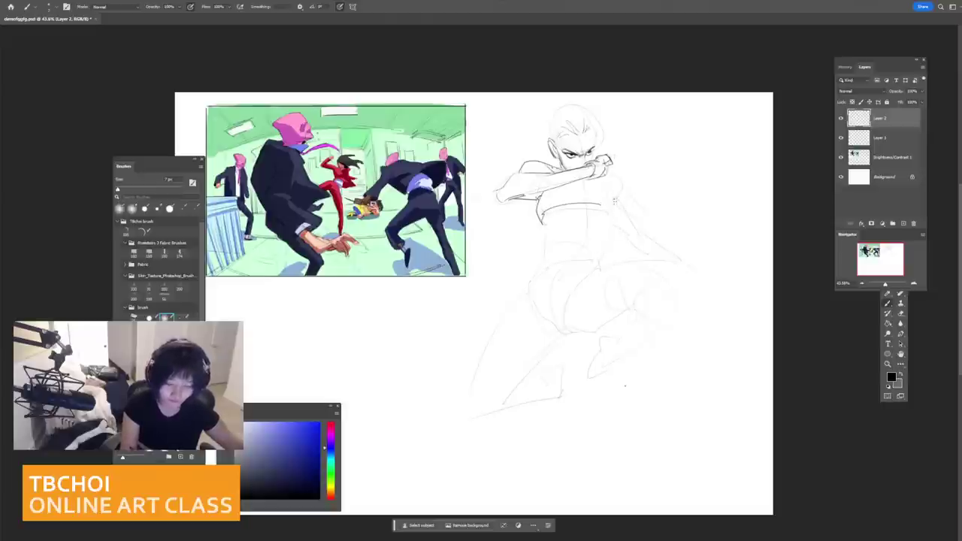
key(ctrl+z)
key(ctrl+z)
mouse_move(539, 196)
mouse_down()
mouse_move(546, 224)
mouse_move(564, 210)
mouse_move(618, 216)
mouse_move(617, 227)
mouse_up()
key(ctrl+z)
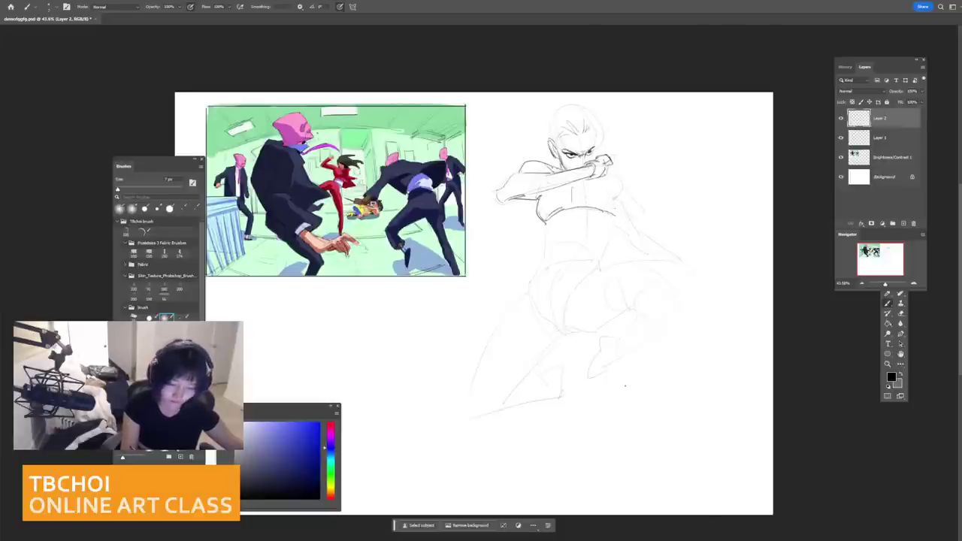
Step: Draw both sides of the torso tapering from the chest down to the waist
drag(612, 200, 600, 261)
key(ctrl+z)
drag(614, 197, 600, 267)
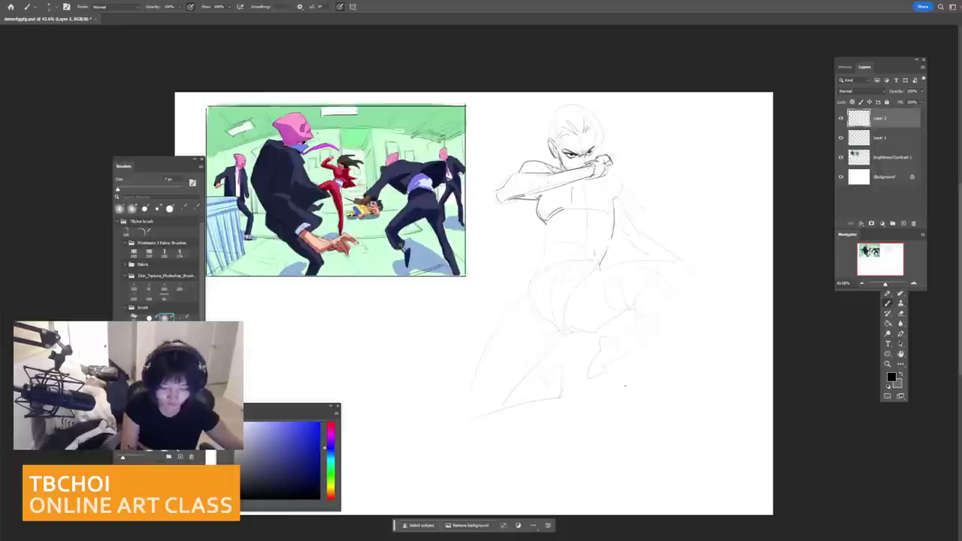
drag(545, 222, 545, 251)
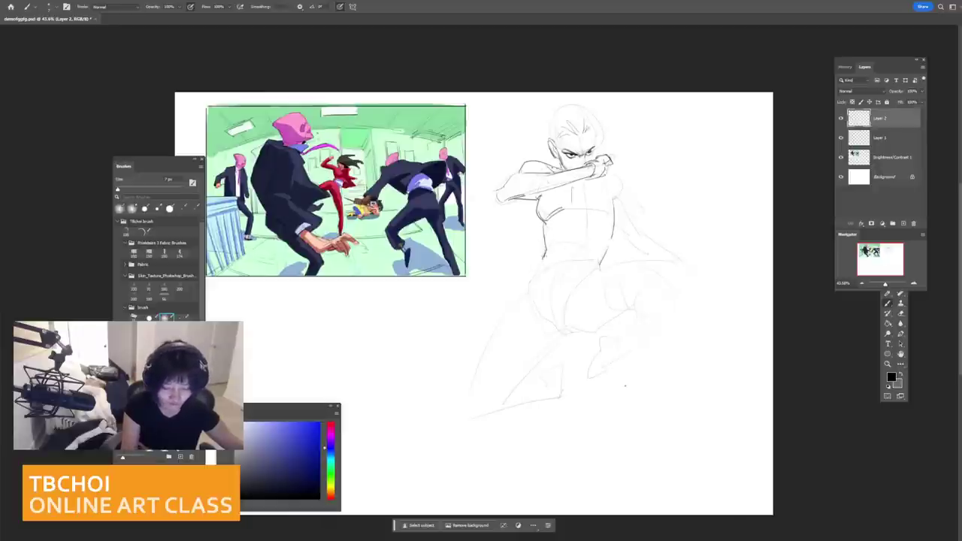
Step: Add the chest's centre line, the rib cage arch and the abdominal contour lines inside the torso
drag(581, 201, 579, 234)
drag(572, 238, 564, 254)
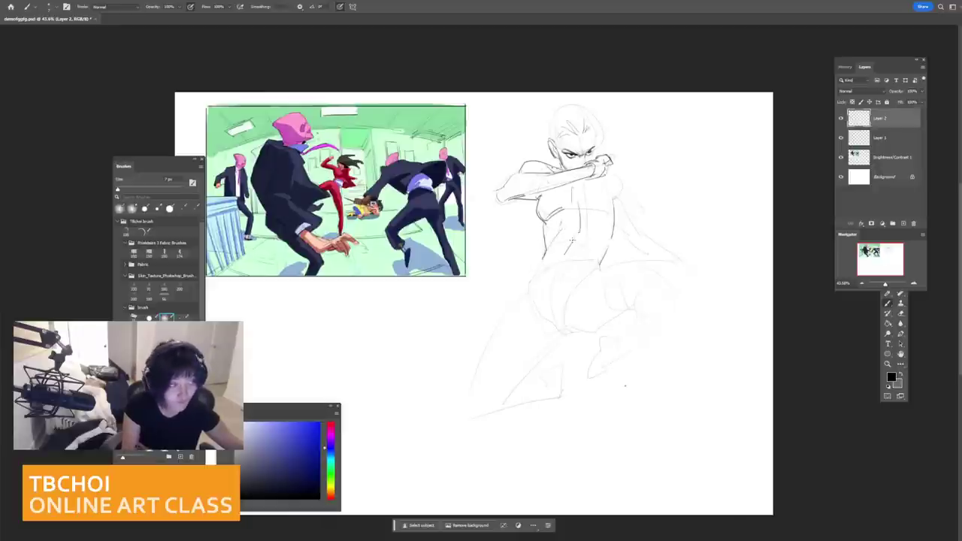
key(ctrl+z)
key(ctrl+z)
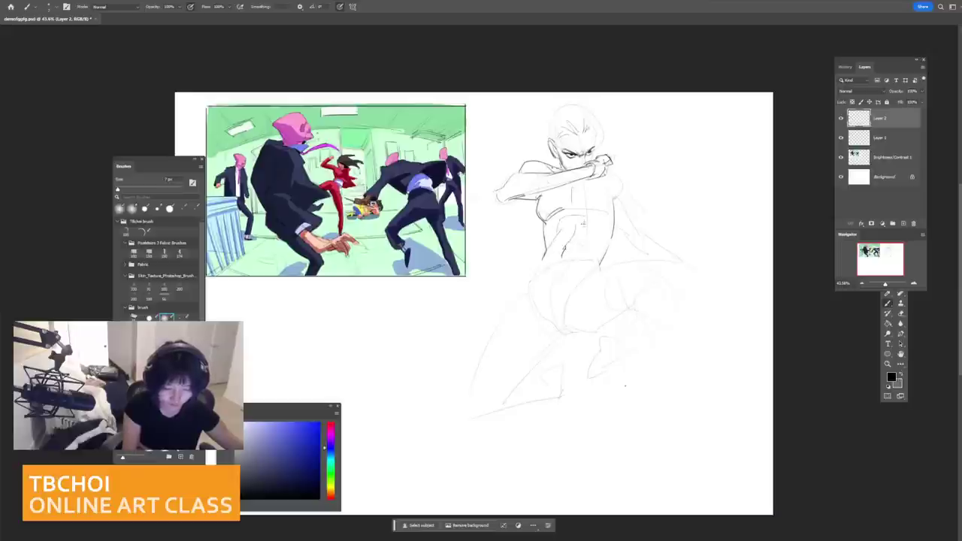
drag(582, 222, 587, 257)
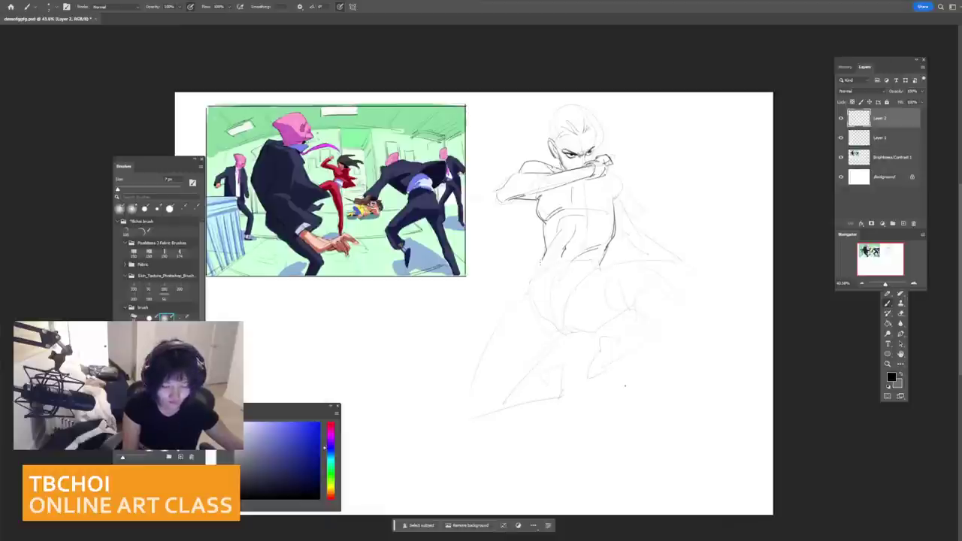
Step: Draw the outer hip and the curved waistband line, and complete the underside of the chest
drag(527, 275, 520, 297)
drag(552, 269, 602, 262)
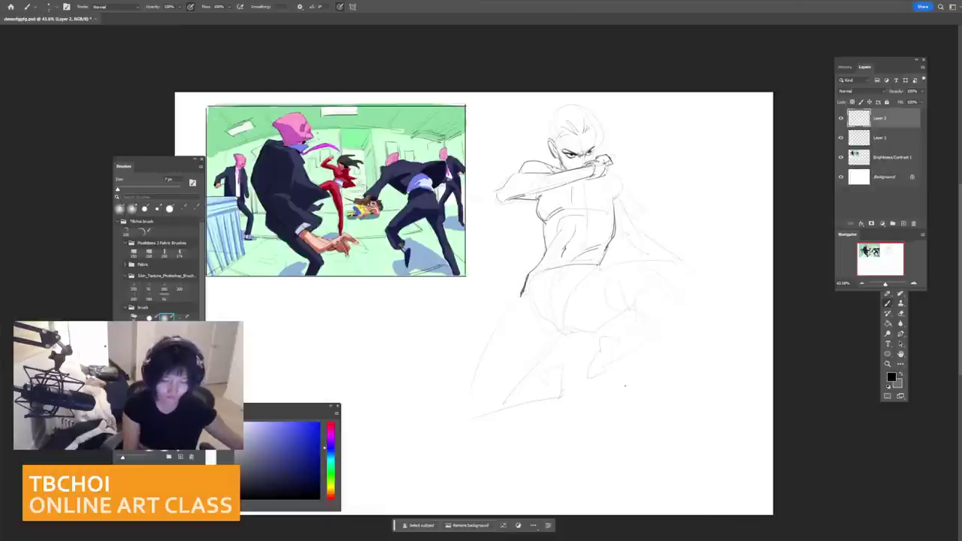
scroll(636, 285, up, 2)
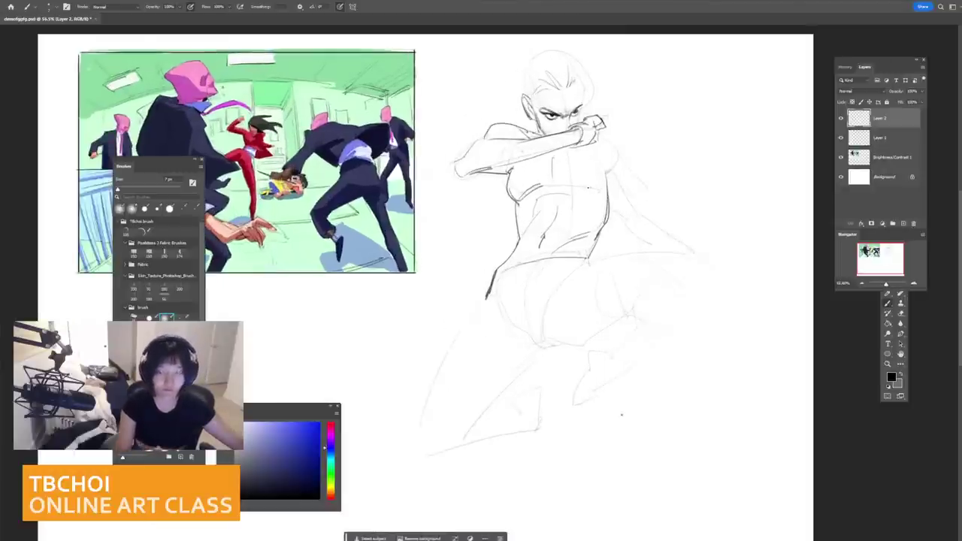
drag(563, 180, 600, 193)
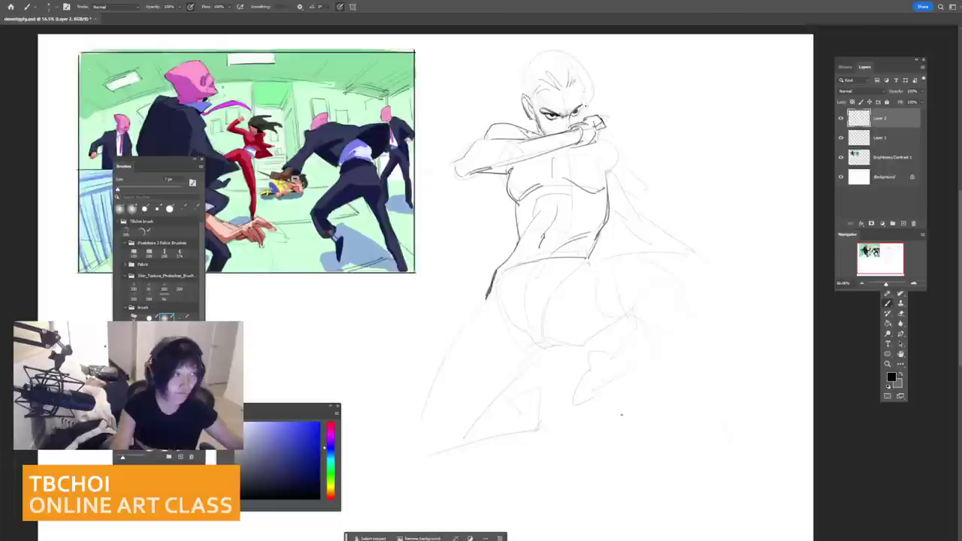
Step: Draw hair strands flying back from the hairline and from behind the ear
scroll(425, 285, up, 2)
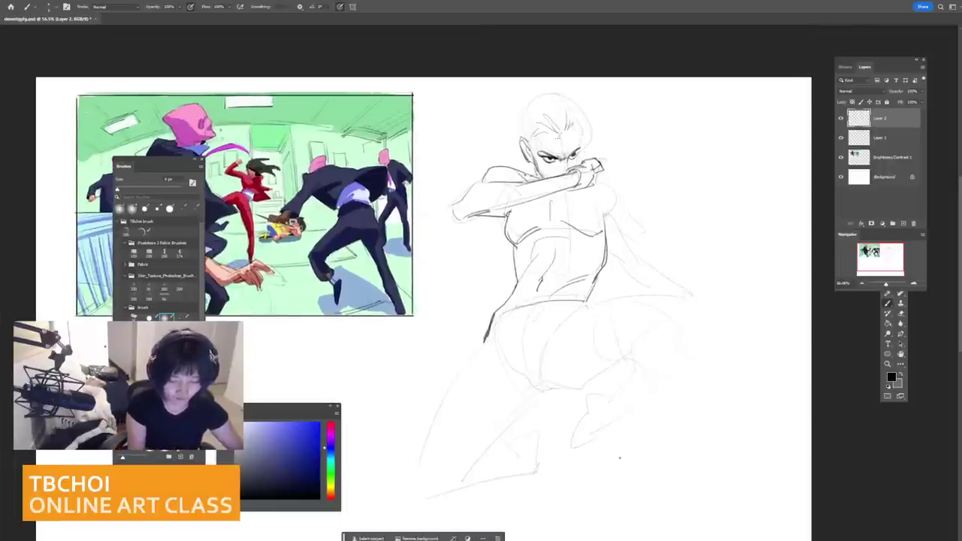
drag(557, 137, 466, 170)
key(ctrl+z)
mouse_move(537, 141)
mouse_down()
mouse_move(497, 157)
mouse_move(513, 153)
mouse_up()
drag(553, 112, 465, 112)
mouse_move(479, 121)
mouse_down()
mouse_move(502, 129)
mouse_move(484, 105)
mouse_up()
key(ctrl+z)
key(ctrl+z)
drag(485, 116, 508, 136)
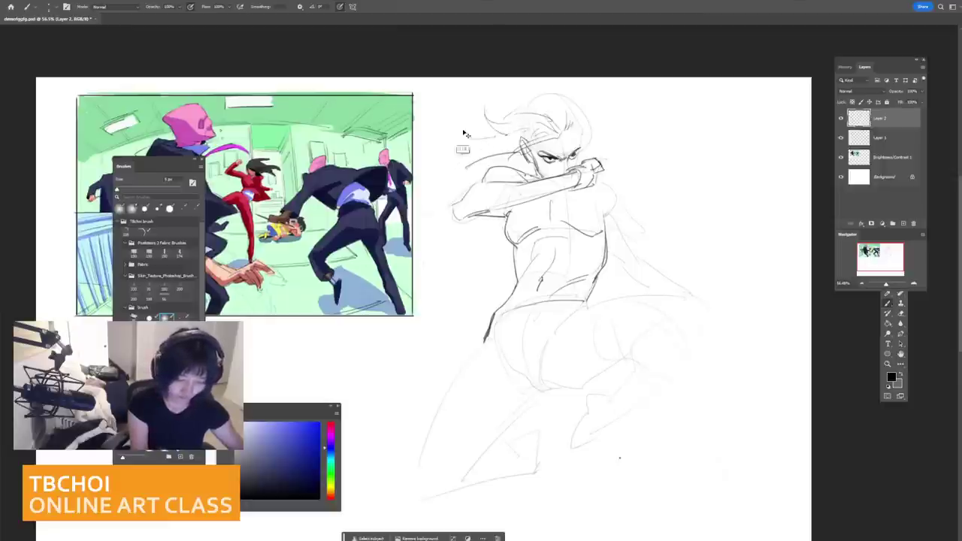
Step: Extend the flying hair with longer outer locks and contour the hair over the crown and far temple
mouse_move(478, 104)
mouse_down()
mouse_move(435, 128)
mouse_move(502, 143)
mouse_move(563, 118)
mouse_up()
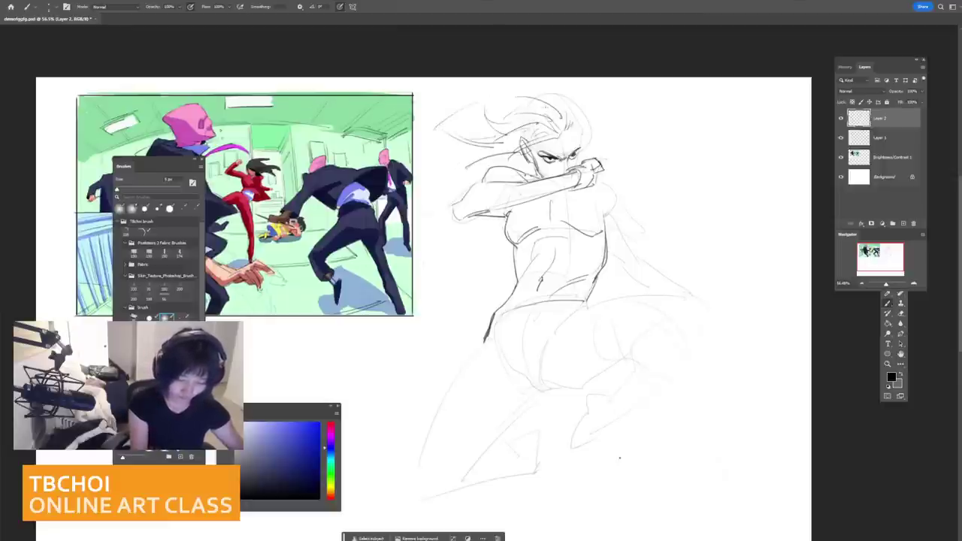
drag(490, 83, 463, 109)
mouse_move(516, 94)
mouse_down()
mouse_move(585, 99)
mouse_move(585, 137)
mouse_up()
key(ctrl+z)
drag(586, 121, 583, 150)
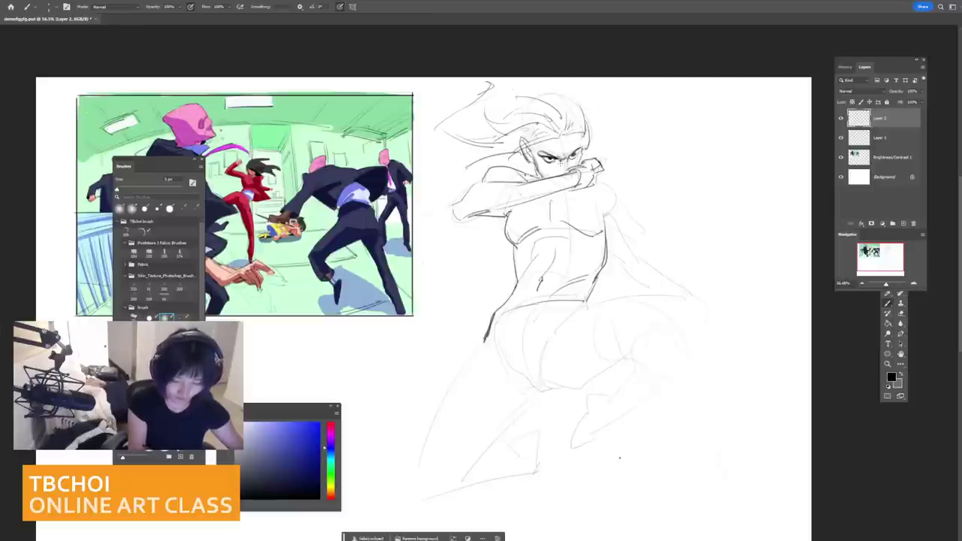
Step: Draw the lower pelvis contour running from the hip down to the crotch, and thicken the brush to 7 px
mouse_move(543, 175)
mouse_down()
mouse_move(566, 173)
mouse_move(535, 175)
mouse_up()
drag(646, 197, 586, 226)
mouse_move(586, 278)
mouse_down()
mouse_move(547, 187)
mouse_move(535, 194)
mouse_move(547, 209)
mouse_up()
key(ctrl+z)
key(bracketright)
key(bracketright)
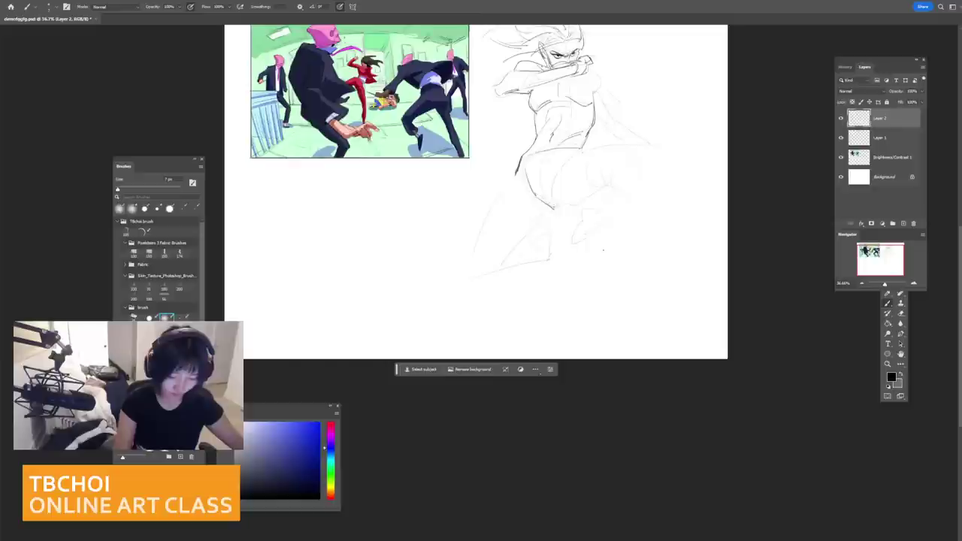
Step: Draw the raised thigh with its hip crease, long upper edge and curved underside
drag(557, 199, 561, 167)
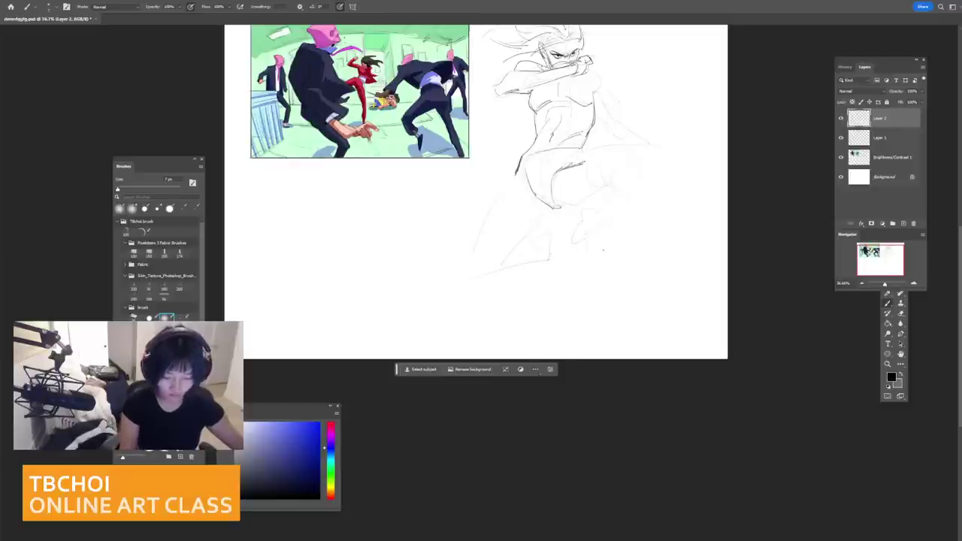
mouse_move(573, 161)
mouse_down()
mouse_move(587, 149)
mouse_move(668, 148)
mouse_up()
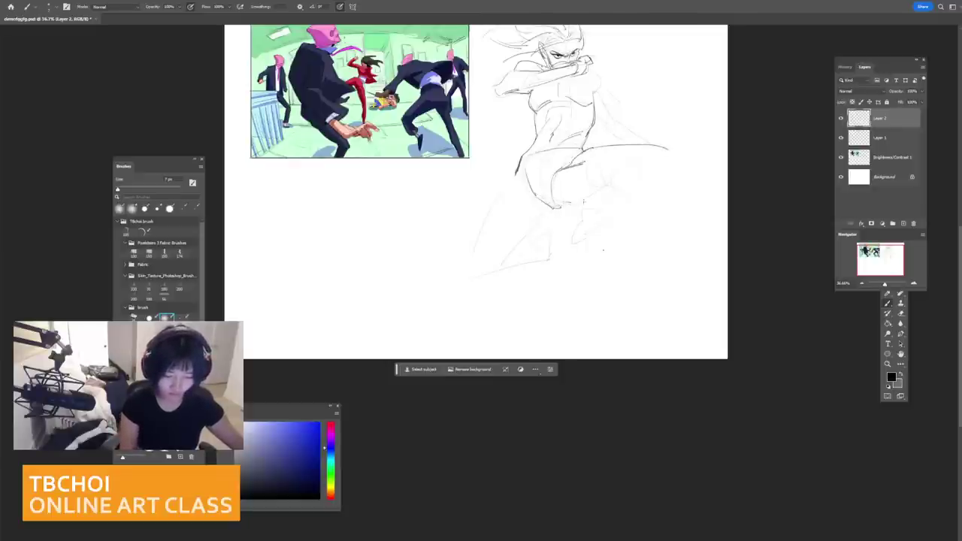
drag(555, 205, 620, 179)
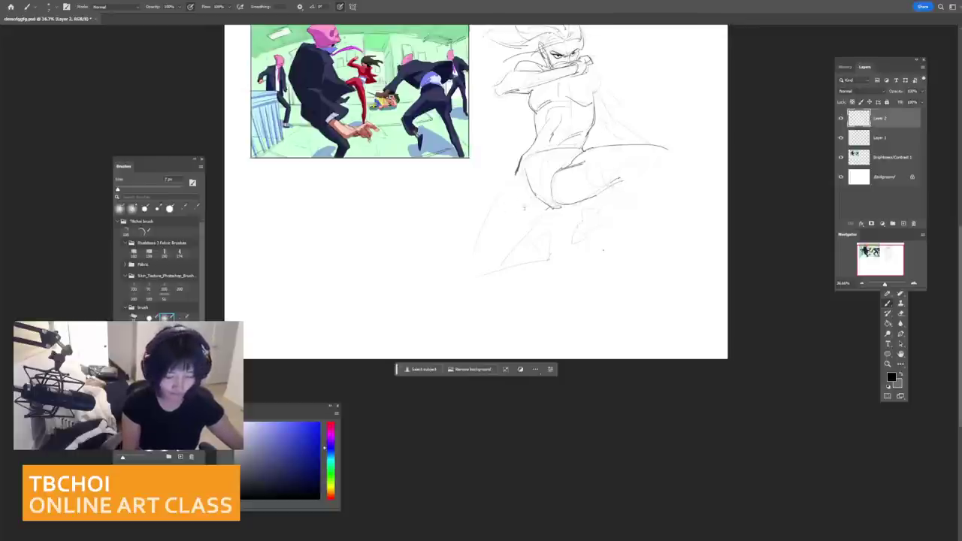
Step: Draw the supporting leg's inner and outer thigh contours from the hip down to the rounded knee
mouse_move(535, 198)
mouse_down()
mouse_move(520, 231)
mouse_move(534, 227)
mouse_move(494, 270)
mouse_up()
key(ctrl+z)
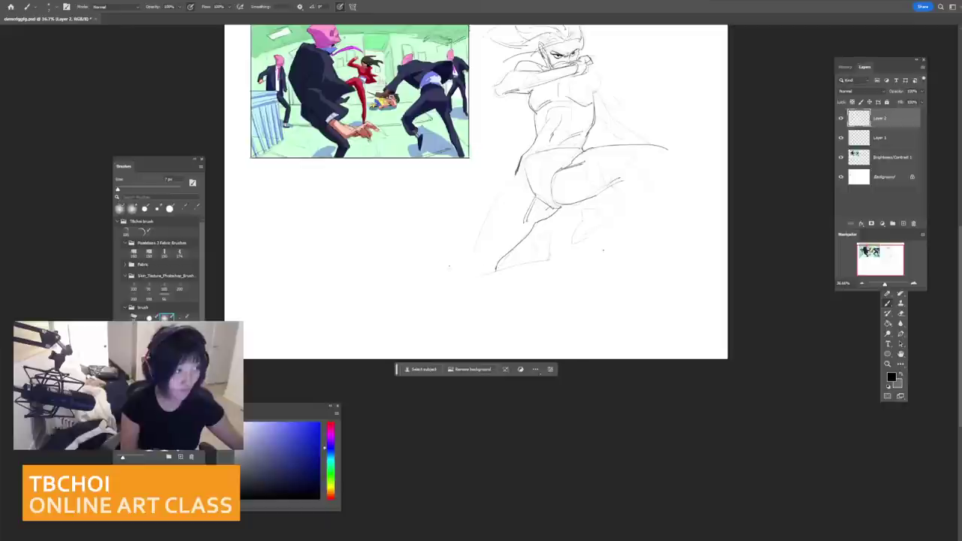
mouse_move(515, 174)
mouse_down()
mouse_move(467, 280)
mouse_move(488, 281)
mouse_up()
drag(471, 284, 493, 282)
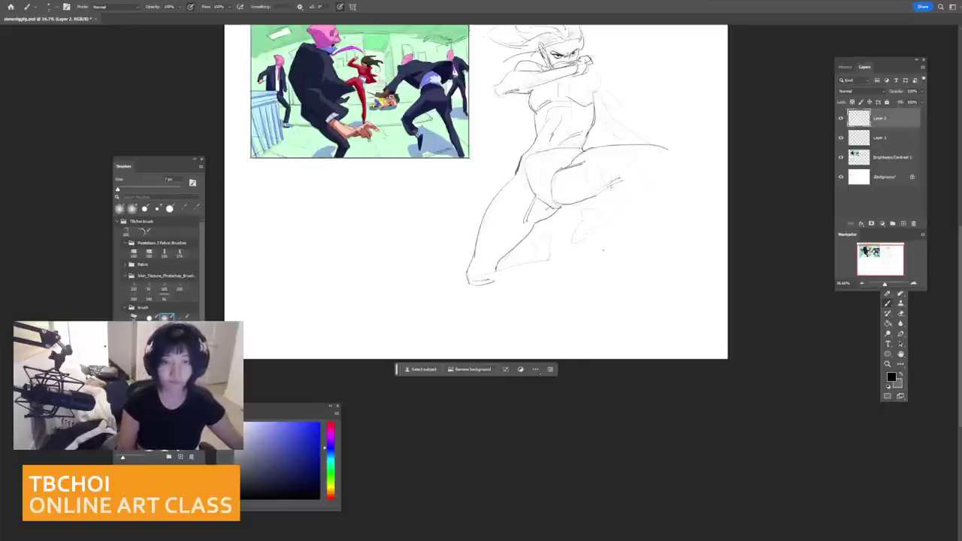
Step: Draw the raised leg's bent knee with its inner crease and the long outer edge of the shin
mouse_move(638, 215)
mouse_down()
mouse_move(655, 261)
mouse_move(666, 261)
mouse_up()
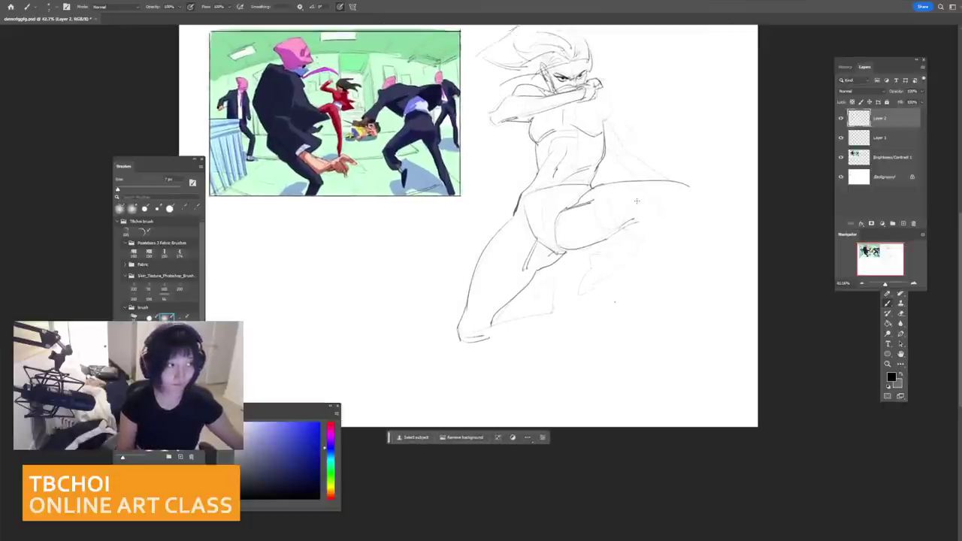
mouse_move(643, 212)
mouse_down()
mouse_move(655, 201)
mouse_move(629, 229)
mouse_up()
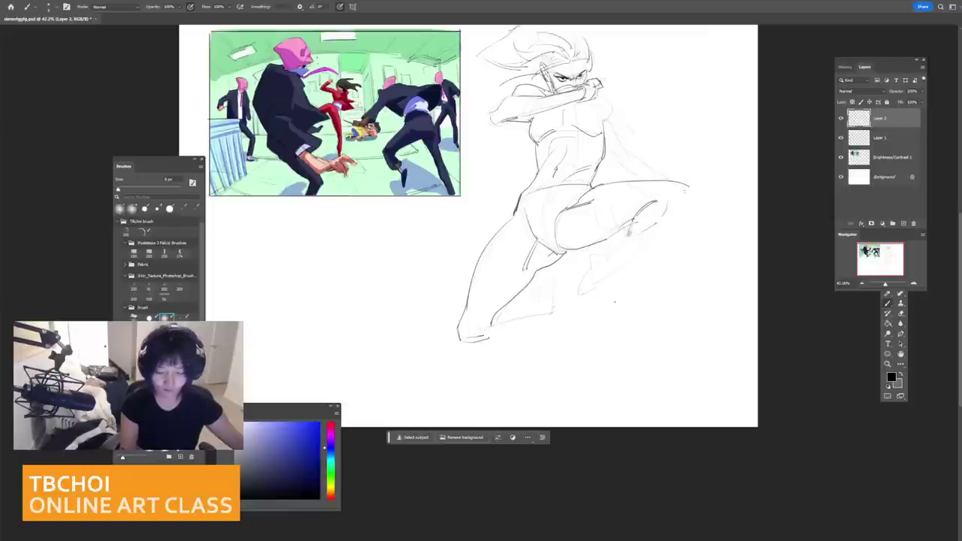
drag(685, 187, 662, 226)
key(ctrl+z)
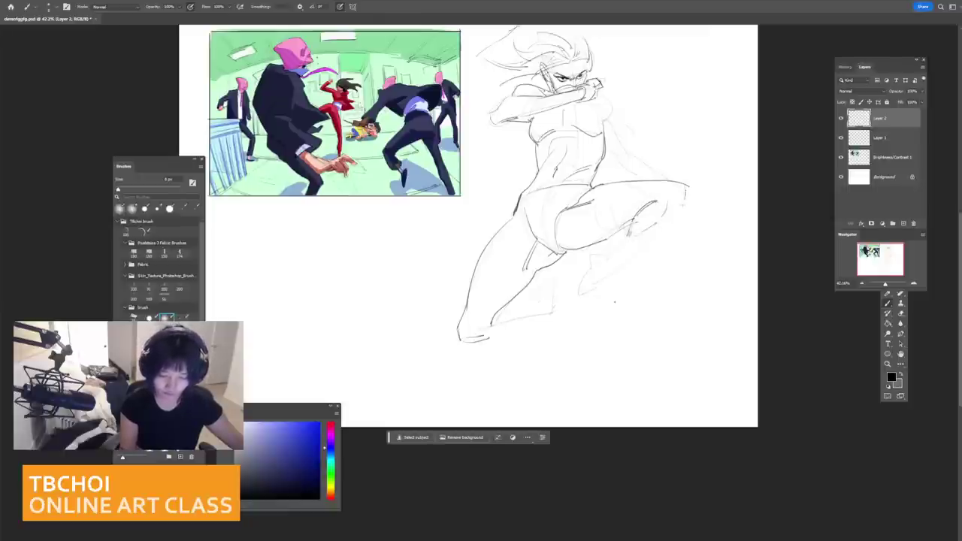
mouse_move(687, 185)
mouse_down()
mouse_move(668, 233)
mouse_move(601, 281)
mouse_up()
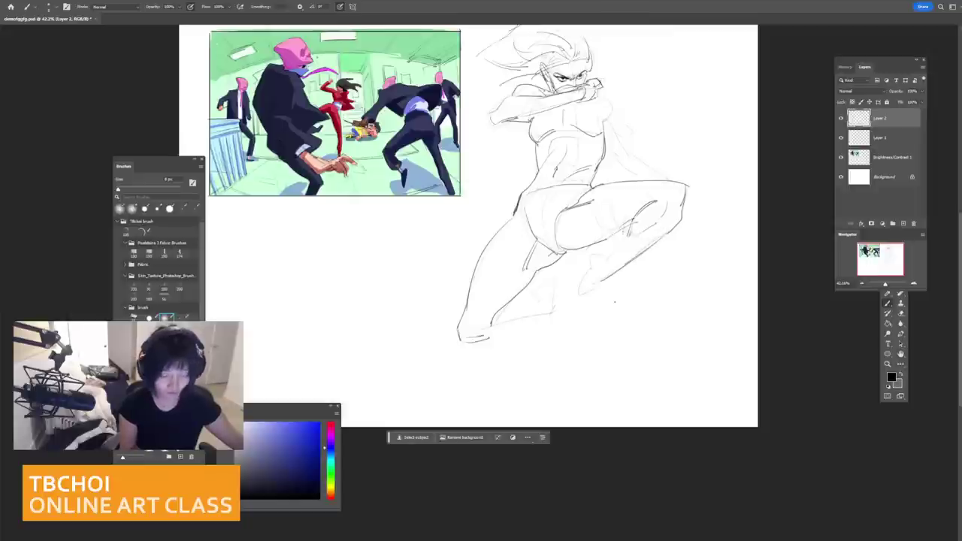
Step: Draw the raised leg's calf and pointed foot, and reinforce the shin with a parallel line
mouse_move(605, 257)
mouse_down()
mouse_move(590, 254)
mouse_move(586, 280)
mouse_move(610, 292)
mouse_move(574, 291)
mouse_move(566, 306)
mouse_move(595, 296)
mouse_move(677, 220)
mouse_up()
key(ctrl+z)
key(ctrl+z)
key(ctrl+z)
key(ctrl+z)
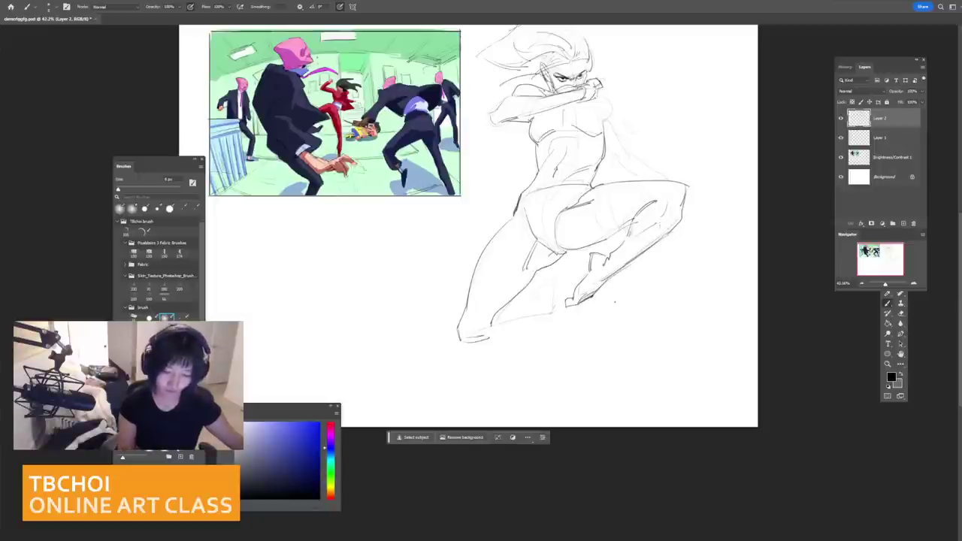
drag(598, 278, 668, 227)
drag(619, 265, 634, 253)
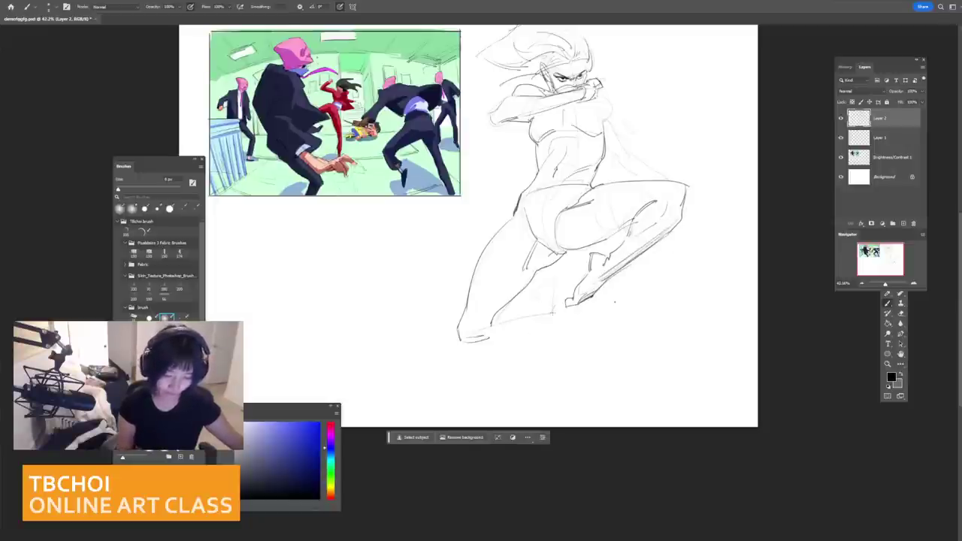
Step: Try several directions for the lower leg below the supporting knee
mouse_move(503, 318)
mouse_down()
mouse_move(497, 351)
mouse_move(521, 353)
mouse_up()
drag(517, 342, 561, 360)
key(ctrl+z)
key(ctrl+z)
key(ctrl+z)
key(ctrl+z)
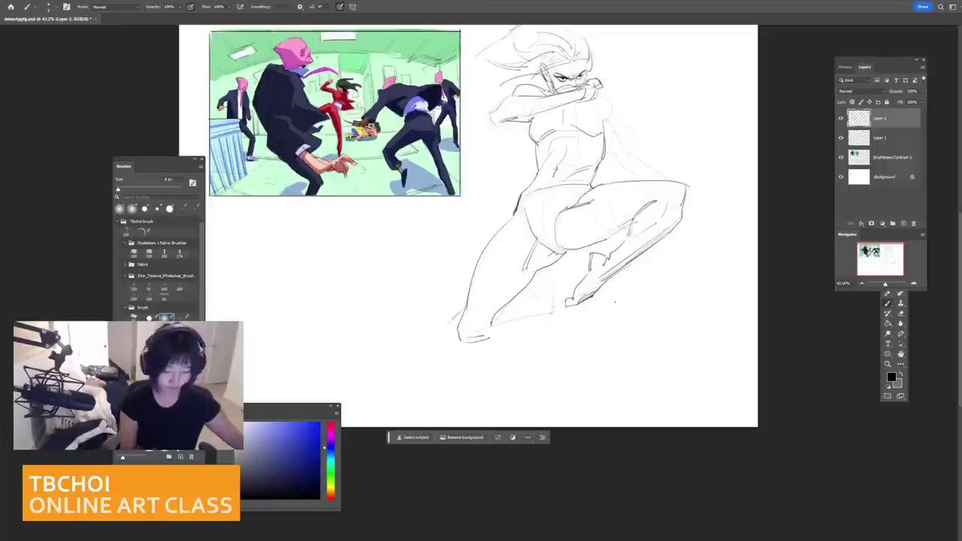
mouse_move(457, 320)
mouse_down()
mouse_move(441, 346)
mouse_move(472, 347)
mouse_move(447, 351)
mouse_move(450, 370)
mouse_up()
key(ctrl+z)
key(ctrl+z)
key(ctrl+z)
key(ctrl+z)
drag(484, 342, 470, 361)
key(ctrl+z)
key(ctrl+z)
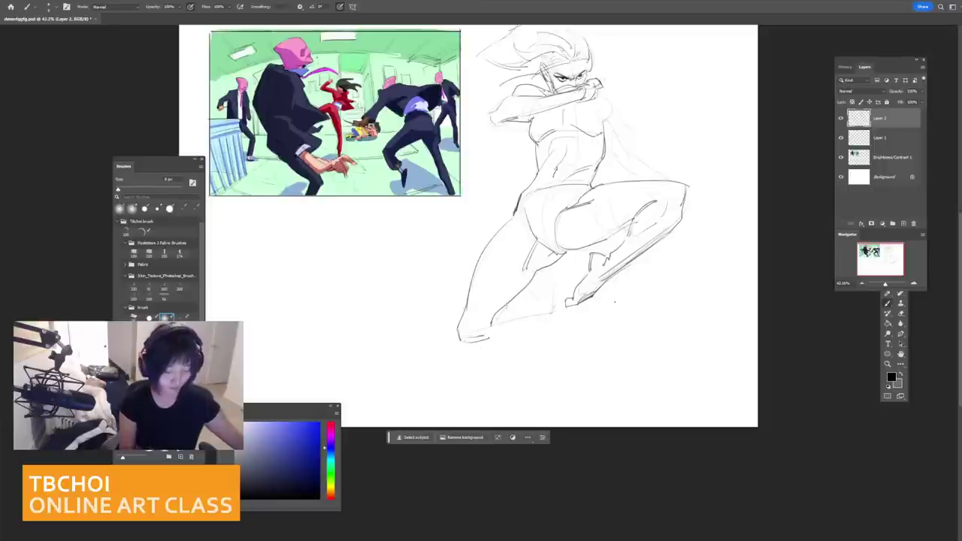
key(ctrl+z)
Step: Try a lower leg and foot sweeping diagonally down and outward from the supporting knee
mouse_move(506, 307)
mouse_down()
mouse_move(489, 338)
mouse_move(433, 359)
mouse_move(425, 378)
mouse_up()
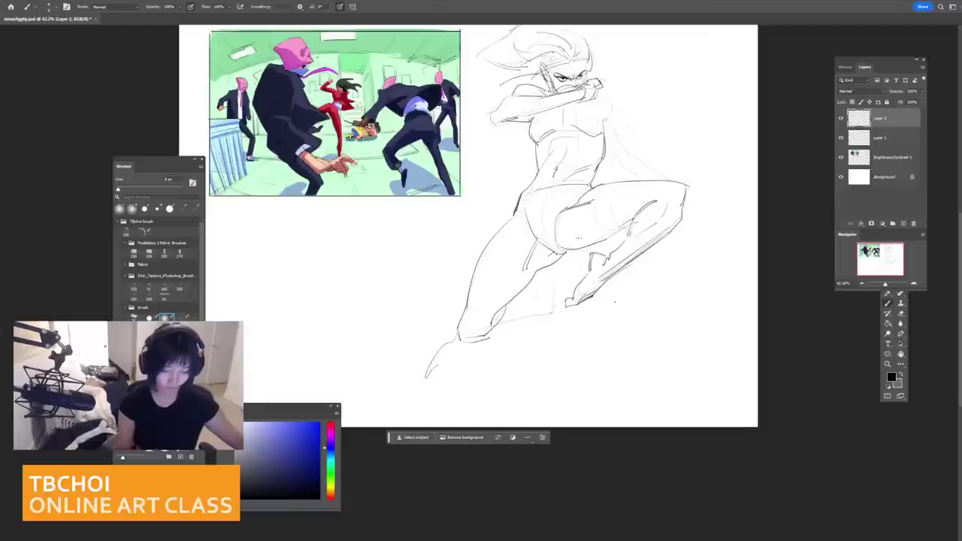
key(ctrl+z)
key(ctrl+z)
key(ctrl+z)
key(ctrl+z)
Step: Draw the foreshortened lower leg and foot hanging below the supporting knee, and reinforce the groin contours
mouse_move(505, 305)
mouse_down()
mouse_move(512, 312)
mouse_move(487, 337)
mouse_move(492, 327)
mouse_up()
key(ctrl+z)
key(ctrl+z)
mouse_move(488, 337)
mouse_down()
mouse_move(505, 323)
mouse_move(494, 366)
mouse_move(504, 375)
mouse_up()
key(ctrl+z)
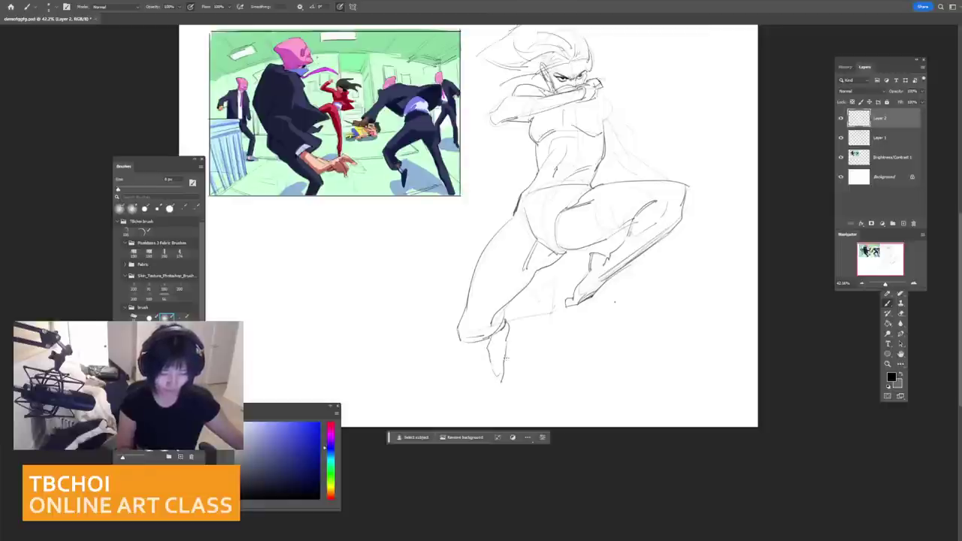
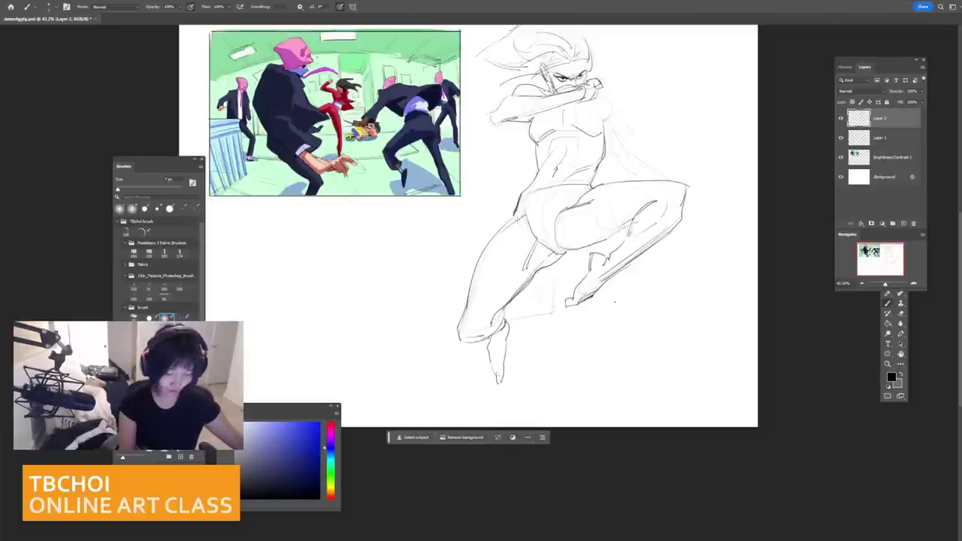
key(ctrl+z)
mouse_move(525, 221)
mouse_down()
mouse_move(539, 263)
mouse_move(569, 254)
mouse_up()
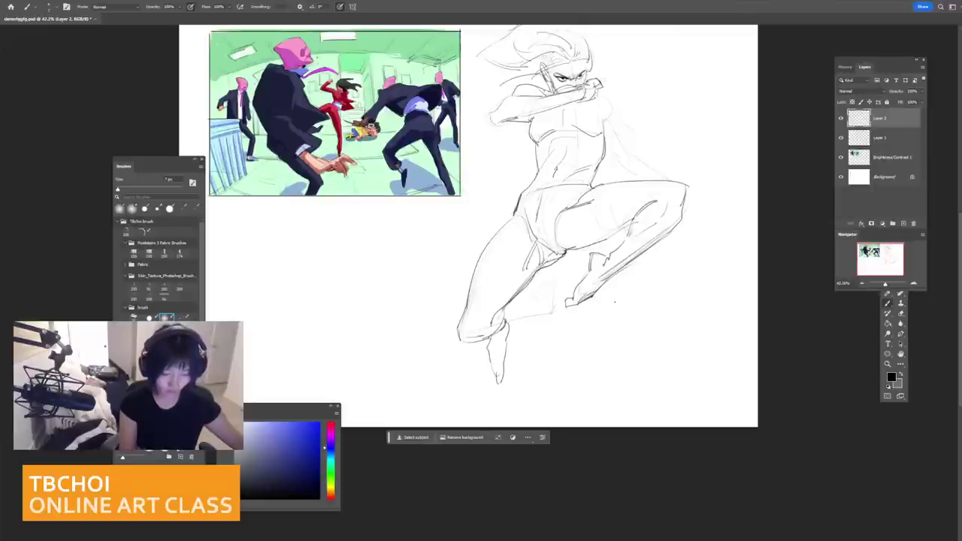
Step: Draw the rounded far shoulder beside the chest, below the raised fist
mouse_move(615, 301)
mouse_down()
mouse_move(674, 326)
mouse_move(671, 336)
mouse_up()
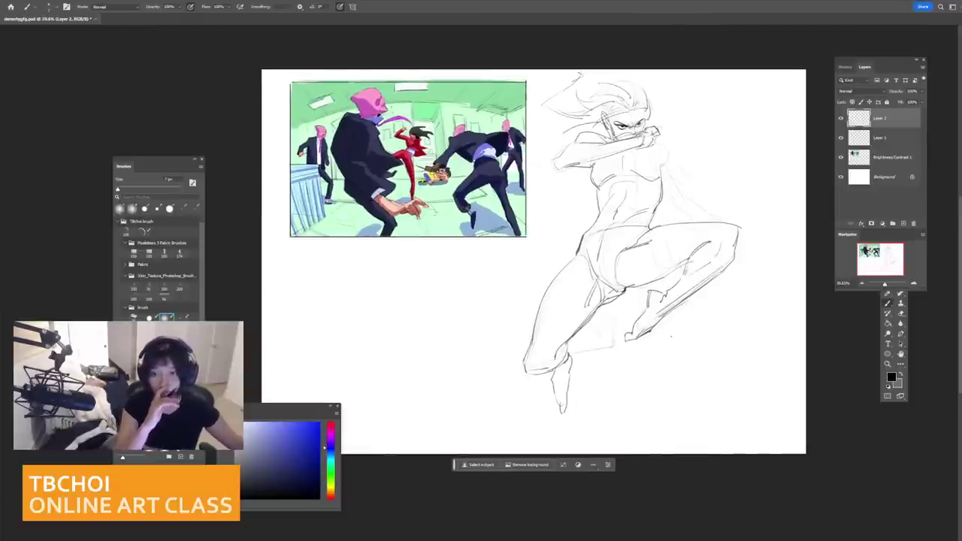
drag(710, 211, 662, 215)
scroll(661, 356, down, 1)
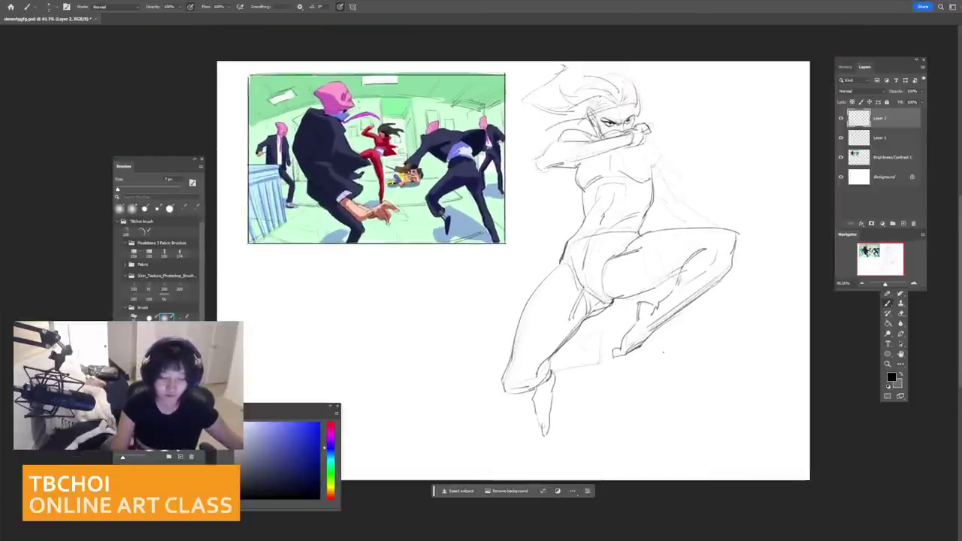
drag(653, 140, 665, 163)
drag(663, 160, 658, 173)
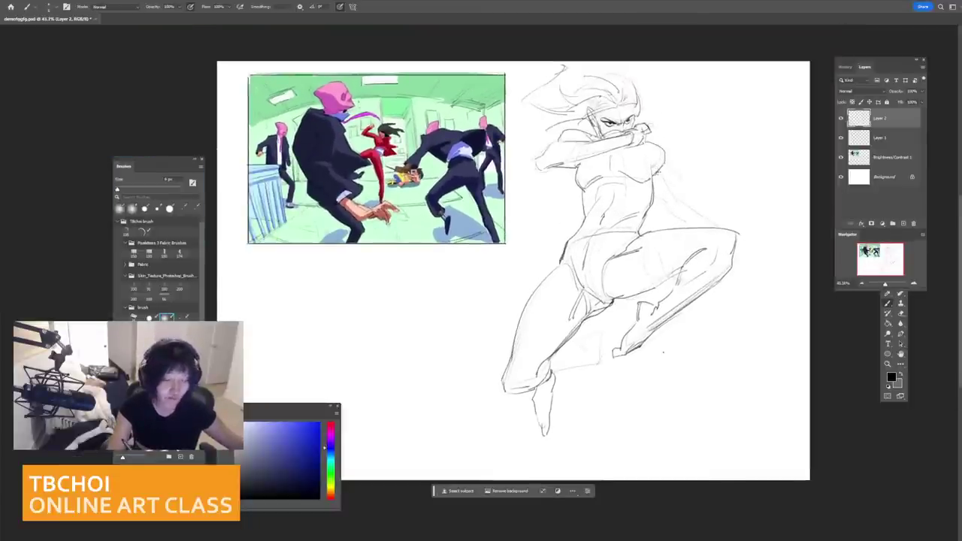
key(ctrl+z)
mouse_move(650, 142)
mouse_down()
mouse_move(667, 162)
mouse_move(660, 147)
mouse_move(654, 174)
mouse_up()
key(ctrl+z)
key(ctrl+z)
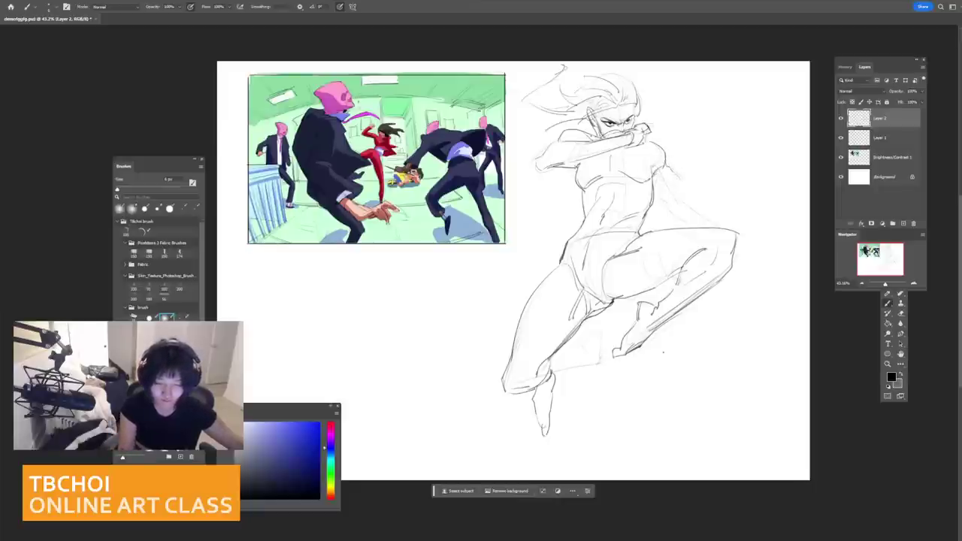
Step: Draw the far arm reaching down to a hand over the raised knee, and reinforce the thigh's upper edge
mouse_move(662, 170)
mouse_down()
mouse_move(679, 186)
mouse_move(672, 201)
mouse_move(708, 206)
mouse_move(681, 204)
mouse_move(699, 224)
mouse_move(726, 223)
mouse_up()
key(ctrl+z)
key(ctrl+z)
mouse_move(700, 200)
mouse_down()
mouse_move(731, 226)
mouse_move(746, 244)
mouse_move(725, 181)
mouse_move(744, 259)
mouse_up()
mouse_move(691, 228)
mouse_down()
mouse_move(742, 242)
mouse_move(741, 251)
mouse_up()
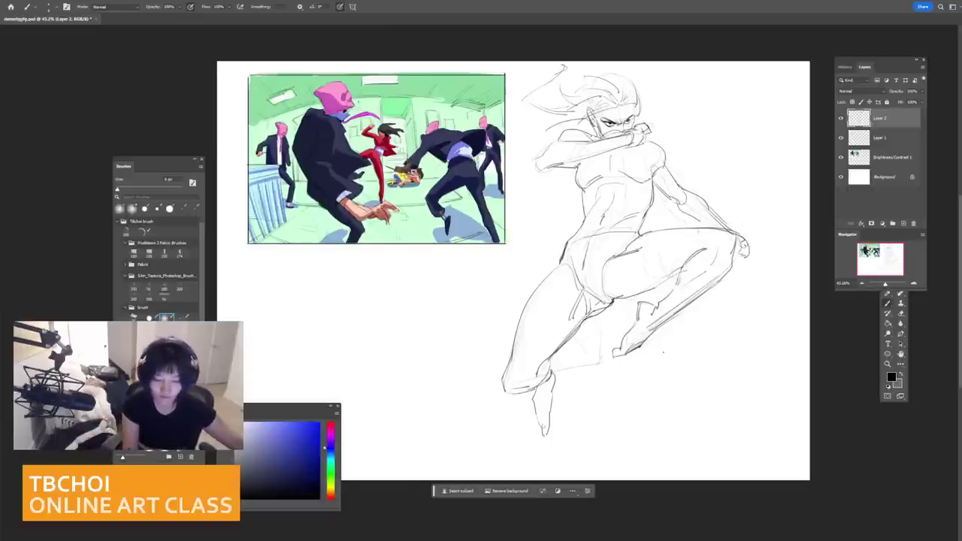
drag(657, 239, 721, 230)
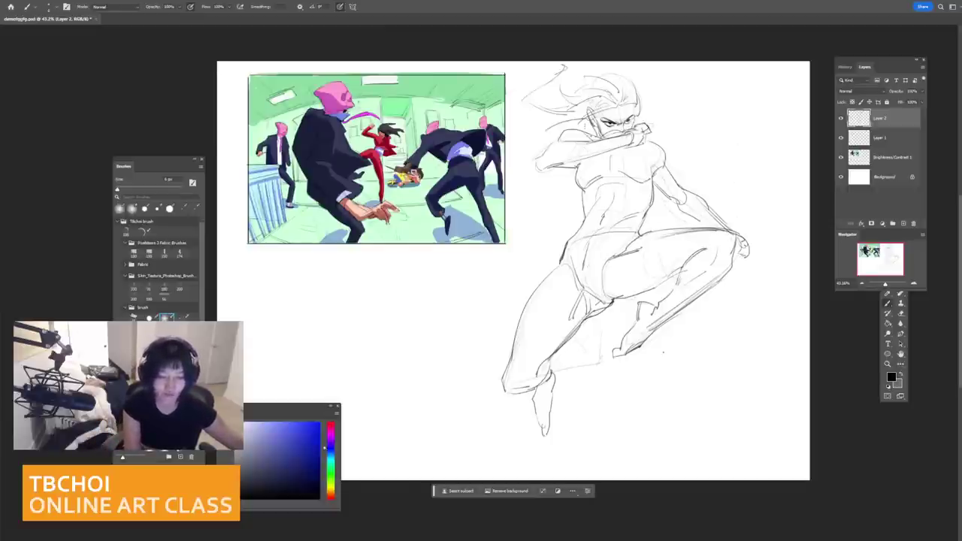
Step: Add long locks of hair streaming out behind the head and strengthen the hair contour over the crown
drag(541, 123, 518, 137)
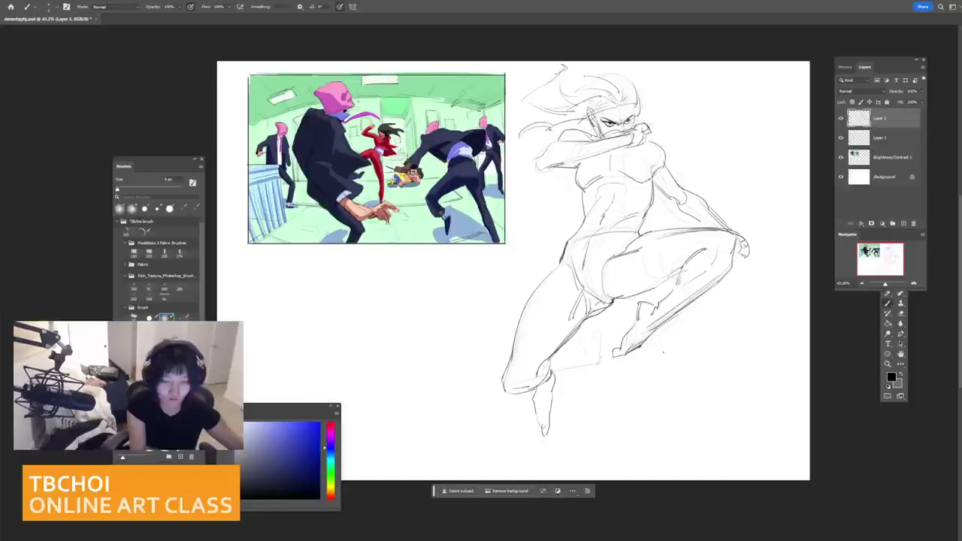
drag(585, 131, 547, 122)
drag(549, 118, 520, 115)
key(ctrl+z)
key(ctrl+z)
mouse_move(585, 119)
mouse_down()
mouse_move(530, 106)
mouse_move(513, 128)
mouse_move(577, 142)
mouse_move(523, 118)
mouse_move(506, 125)
mouse_move(517, 119)
mouse_up()
key(ctrl+z)
key(ctrl+z)
key(ctrl+z)
key(ctrl+z)
key(ctrl+z)
key(ctrl+z)
drag(626, 82, 641, 95)
drag(618, 76, 645, 95)
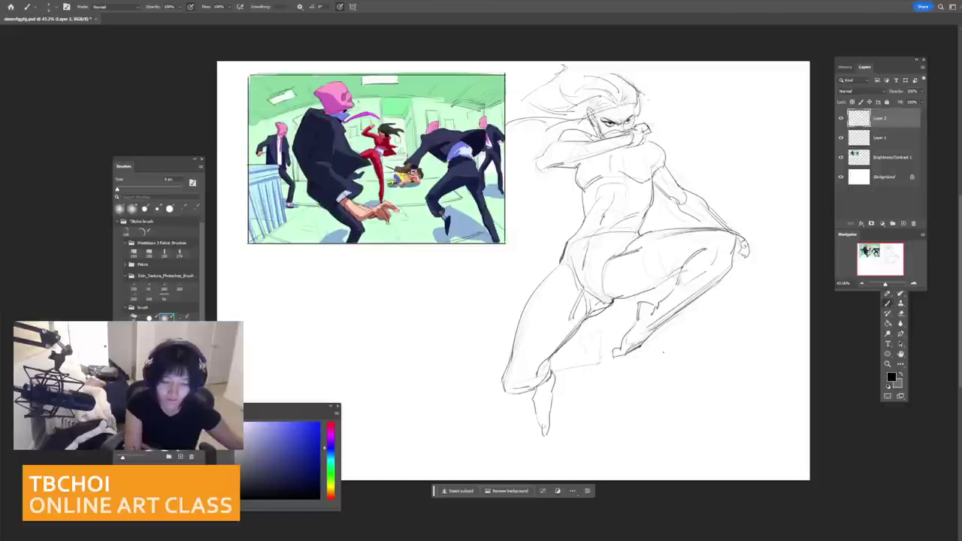
Step: Define the underside of the bust and the rib cage, and add an inner muscle line along the raised thigh
drag(602, 178, 648, 164)
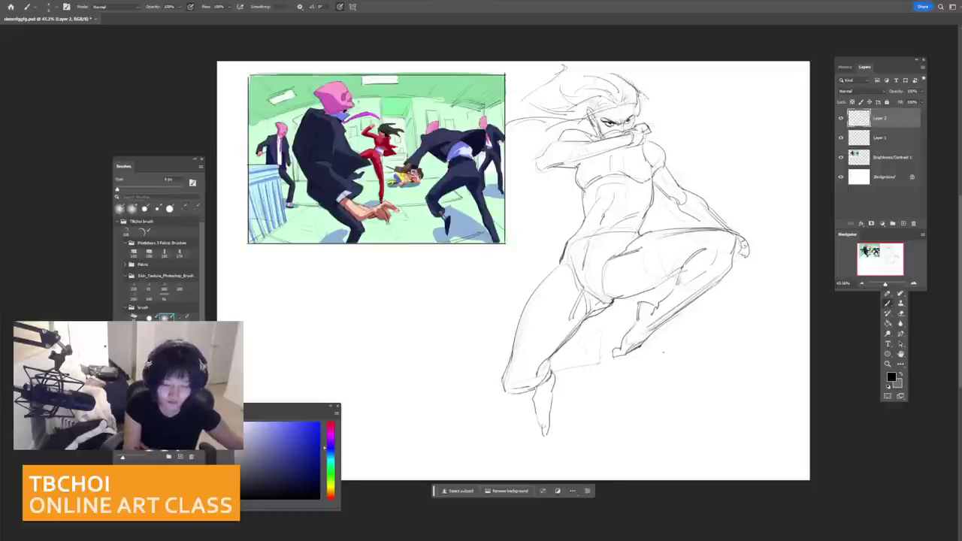
key(ctrl+z)
mouse_move(584, 197)
mouse_down()
mouse_move(633, 185)
mouse_move(610, 185)
mouse_move(648, 200)
mouse_up()
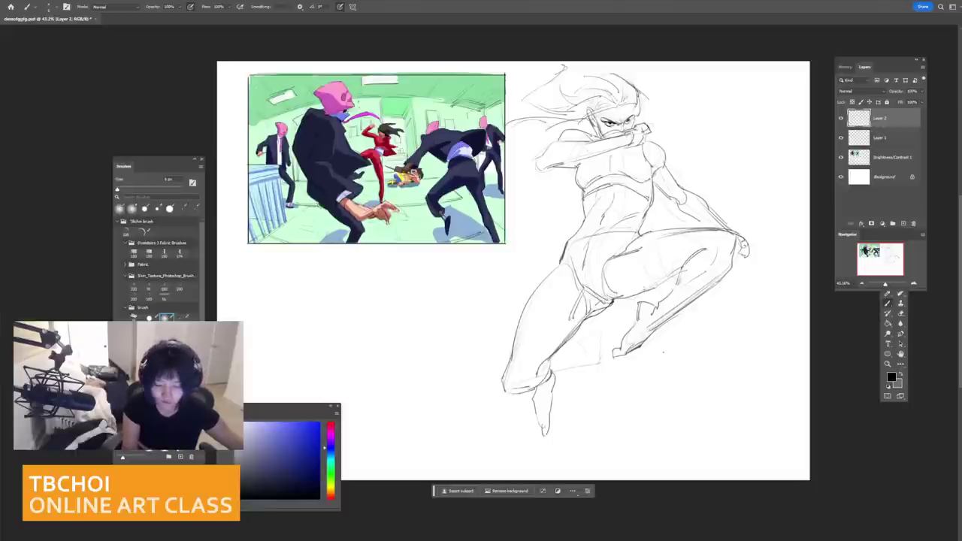
mouse_move(639, 295)
mouse_down()
mouse_move(684, 267)
mouse_move(675, 236)
mouse_up()
key(ctrl+z)
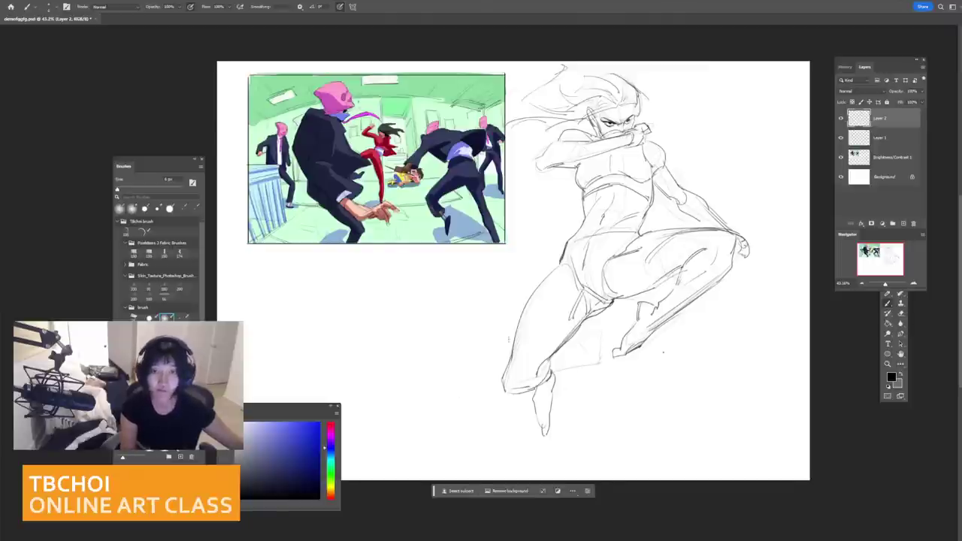
Step: Reinforce the supporting knee with a short trailing line below it, and strengthen the raised forearm's underside at the elbow
drag(526, 384, 545, 359)
drag(678, 312, 646, 319)
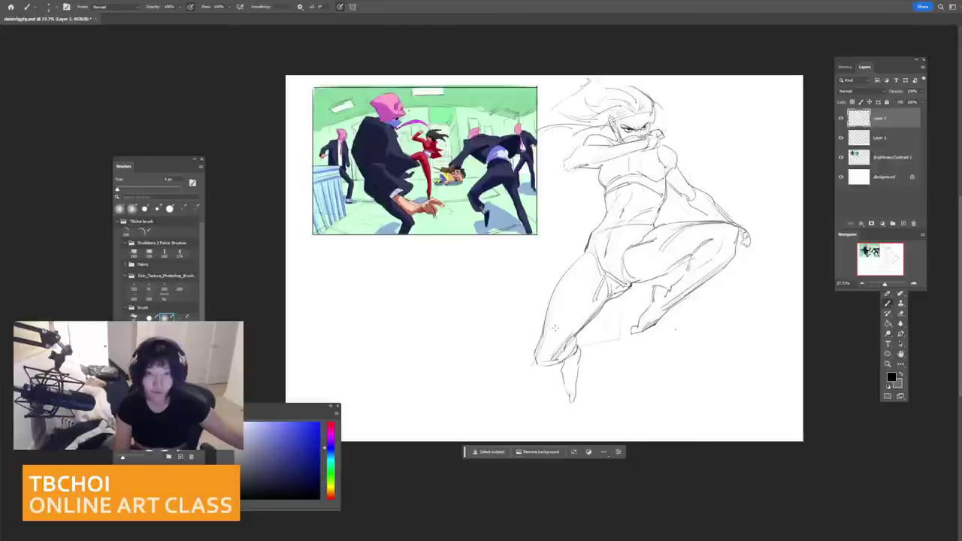
drag(538, 364, 527, 383)
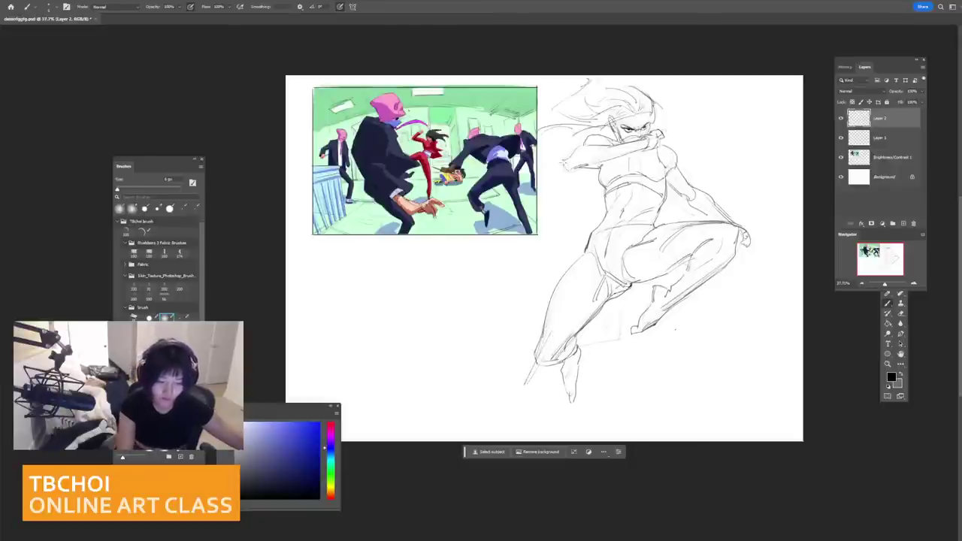
drag(564, 164, 604, 165)
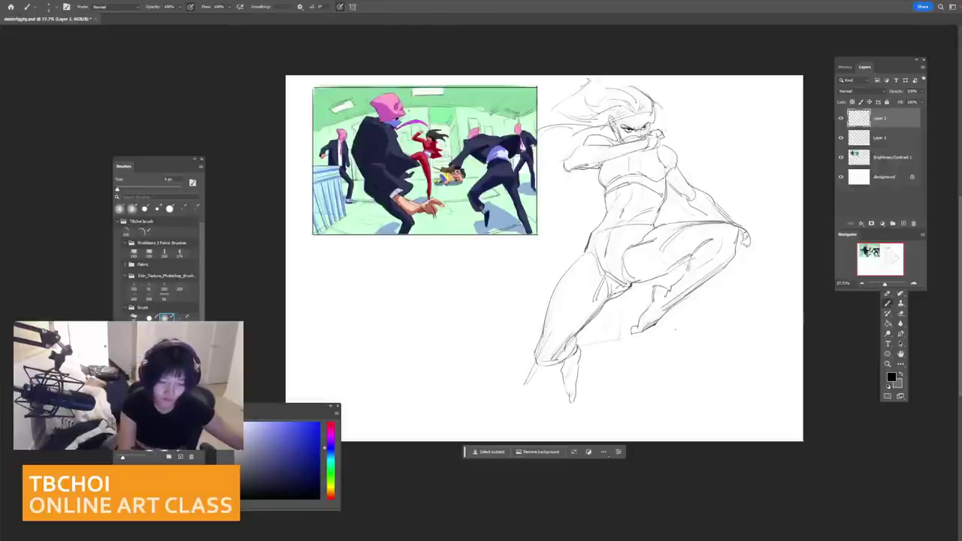
Step: Erase the far arm and its hand over the raised knee with an enlarged Eraser
drag(778, 282, 748, 283)
drag(779, 241, 685, 218)
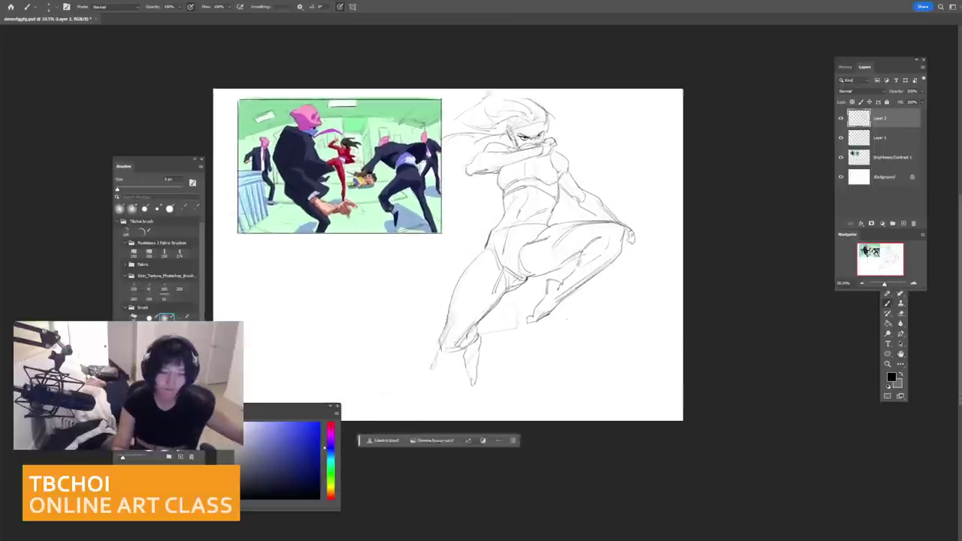
scroll(577, 92, up, 1)
key(e)
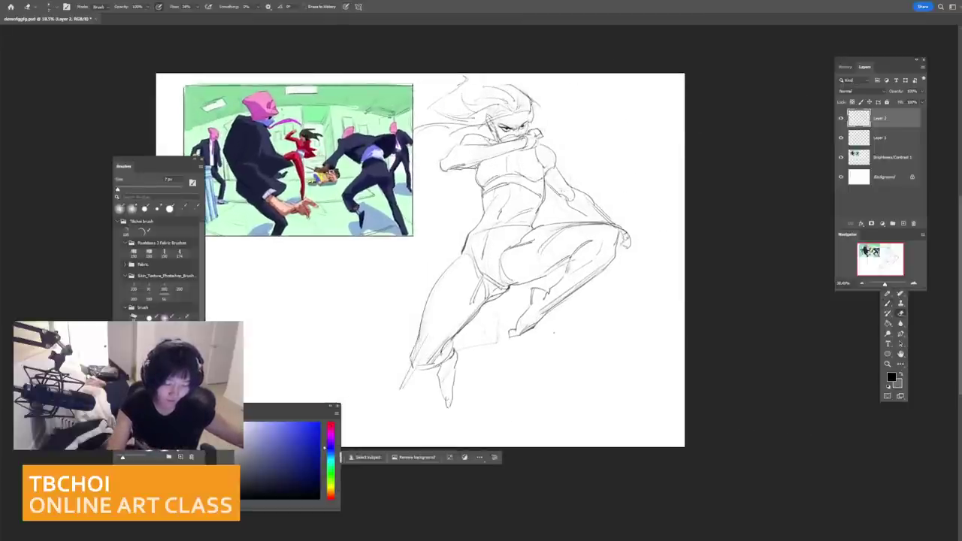
key(bracketright)
key(bracketright)
key(bracketright)
key(bracketright)
key(bracketright)
key(bracketright)
key(bracketright)
mouse_move(559, 194)
mouse_down()
mouse_move(594, 218)
mouse_move(599, 204)
mouse_move(615, 208)
mouse_move(628, 254)
mouse_move(550, 148)
mouse_up()
Step: Shrink the brush to 7 px and redraw the far arm from the shoulder down to the raised thigh
key(b)
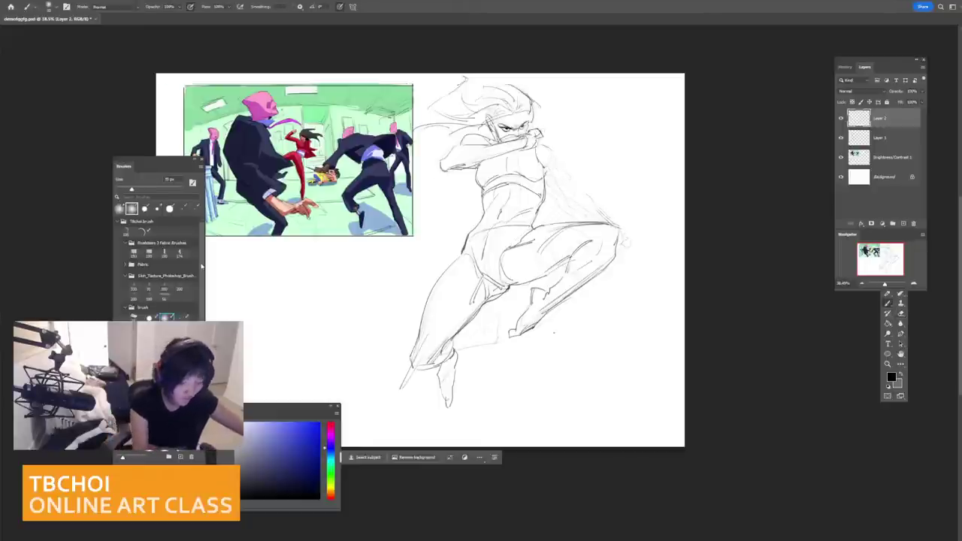
key(bracketleft)
key(bracketleft)
key(bracketleft)
key(bracketleft)
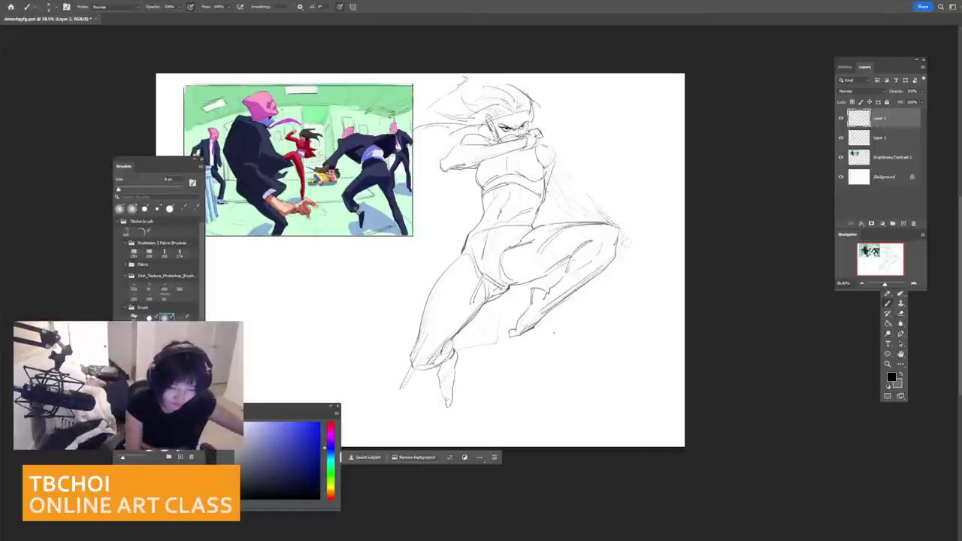
key(bracketleft)
drag(554, 157, 553, 187)
key(ctrl+z)
mouse_move(550, 149)
mouse_down()
mouse_move(546, 172)
mouse_move(573, 210)
mouse_move(547, 195)
mouse_move(561, 215)
mouse_move(604, 215)
mouse_up()
key(ctrl+z)
key(ctrl+z)
key(ctrl+z)
key(ctrl+z)
key(ctrl+z)
key(ctrl+z)
drag(589, 213, 605, 218)
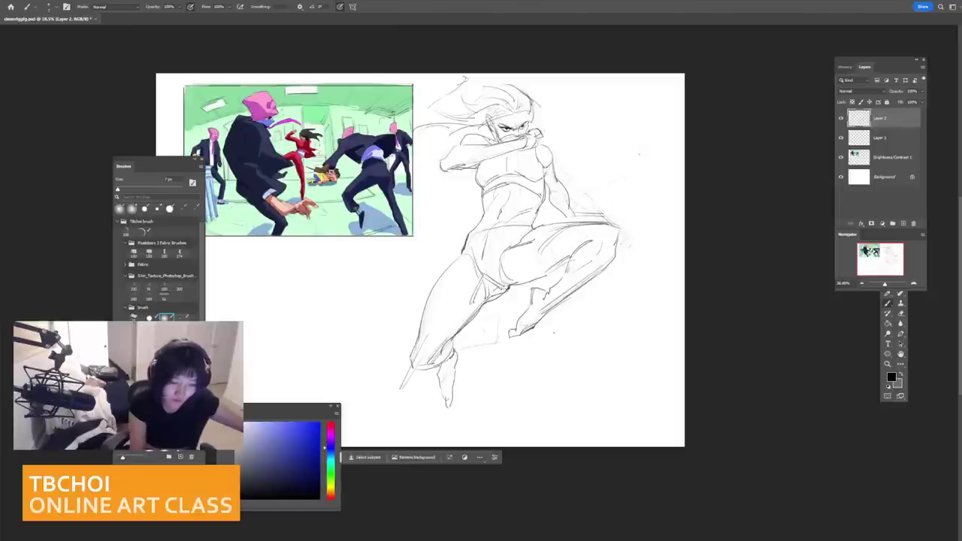
Step: Try long diagonal lines running past the far hand and across the hip
drag(651, 172, 531, 214)
key(ctrl+z)
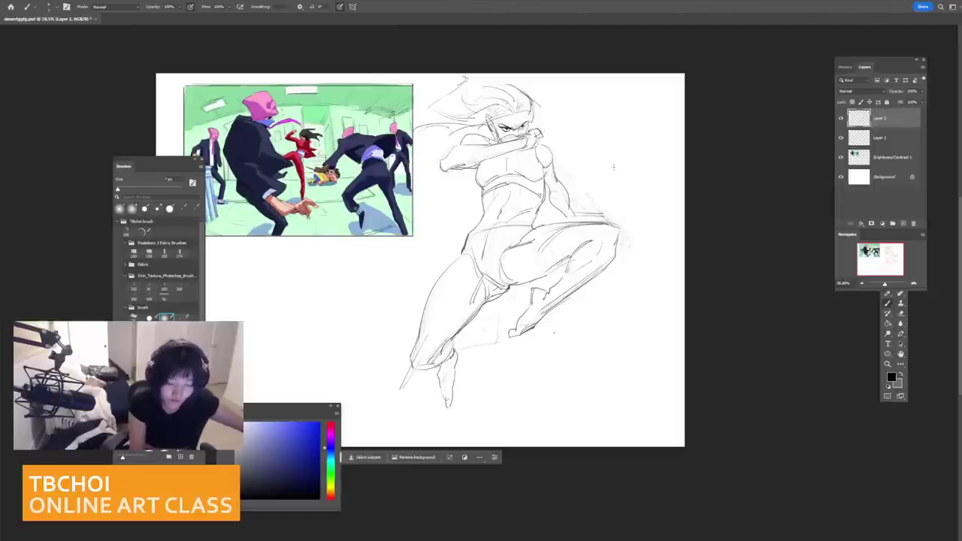
drag(621, 191, 570, 216)
key(ctrl+z)
mouse_move(484, 254)
mouse_down()
mouse_move(434, 286)
mouse_move(505, 250)
mouse_up()
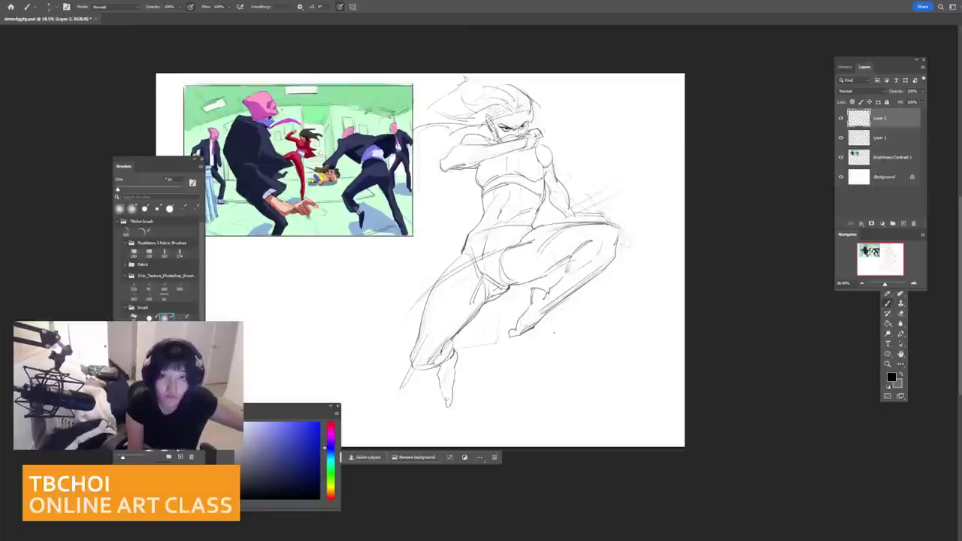
key(ctrl+z)
key(ctrl+z)
key(ctrl+z)
key(ctrl+z)
key(ctrl+z)
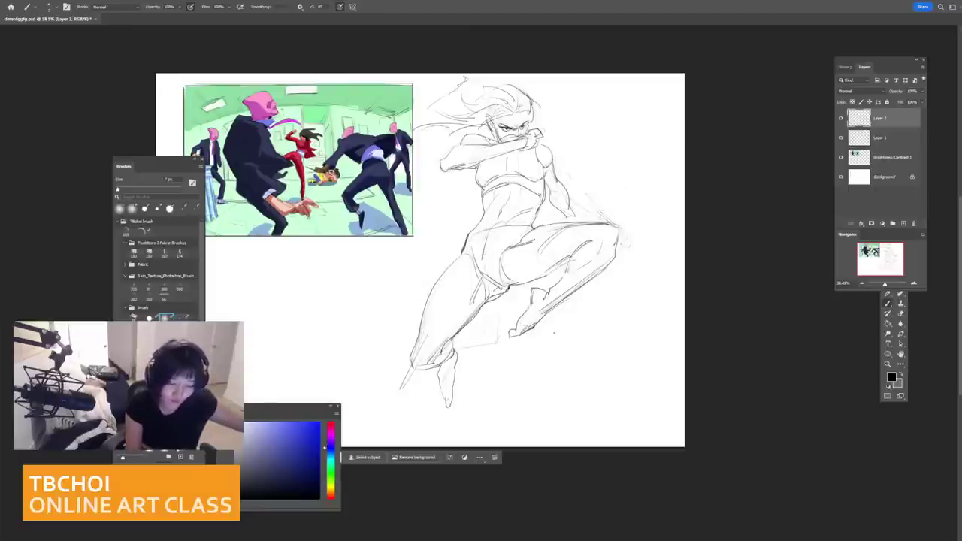
Step: Try a long stroke across the figure's hips, undo it, and draw a shorter waistband line from the near hip
drag(472, 245, 543, 226)
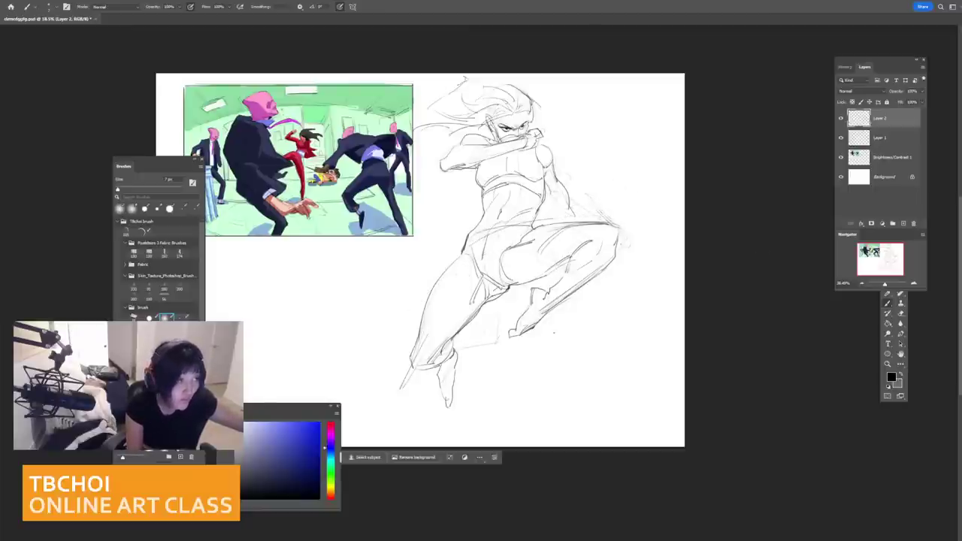
key(ctrl+z)
key(ctrl+z)
drag(469, 240, 510, 224)
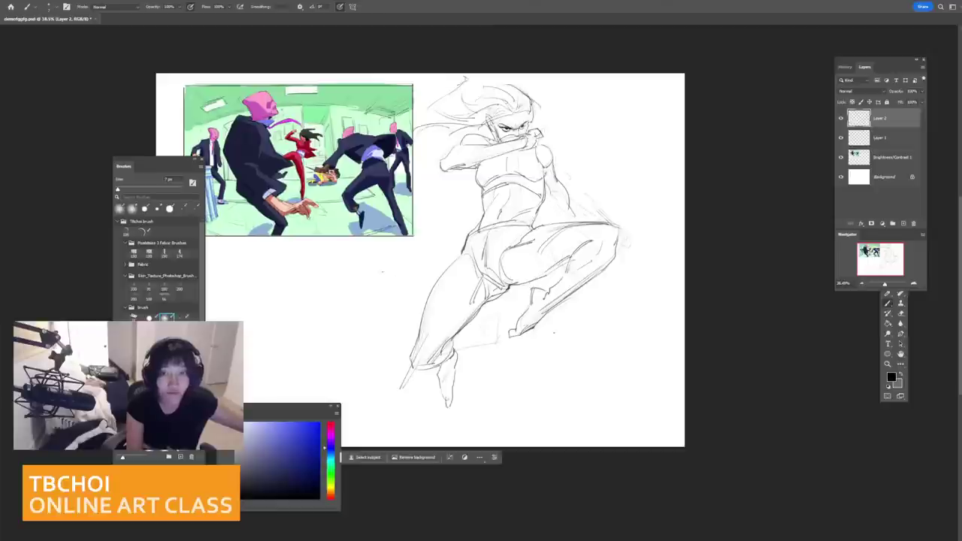
Step: Clean up the far shoulder with the Eraser and a reduced tip, and try a new outer contour with the brush
key(e)
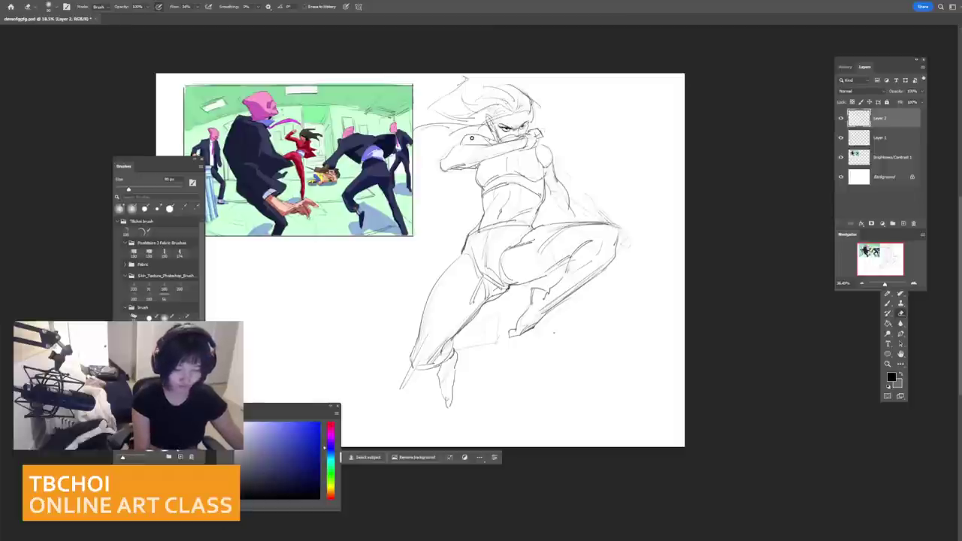
key(bracketleft)
key(bracketleft)
key(bracketleft)
key(bracketleft)
key(bracketleft)
key(b)
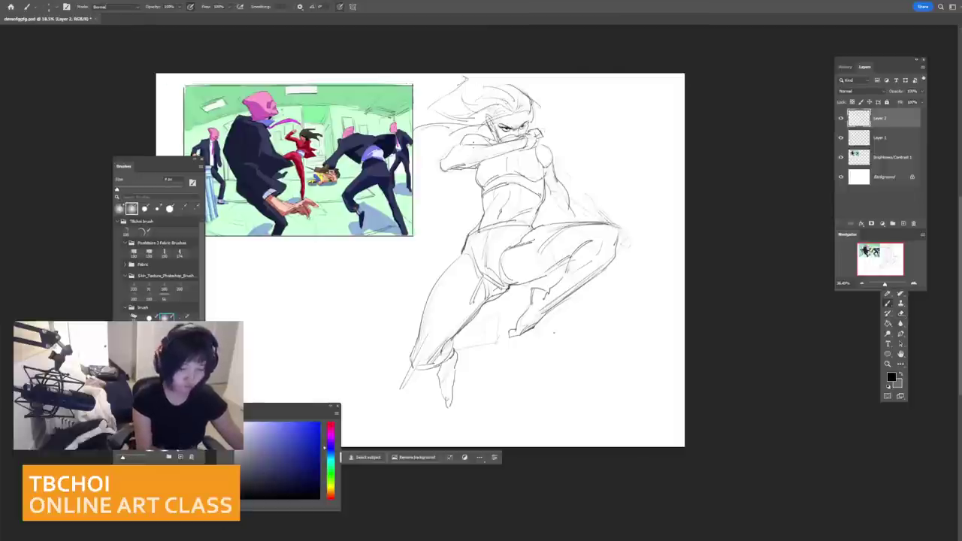
mouse_move(548, 148)
mouse_down()
mouse_move(558, 156)
mouse_move(557, 180)
mouse_move(561, 157)
mouse_move(555, 170)
mouse_up()
key(ctrl+z)
key(ctrl+z)
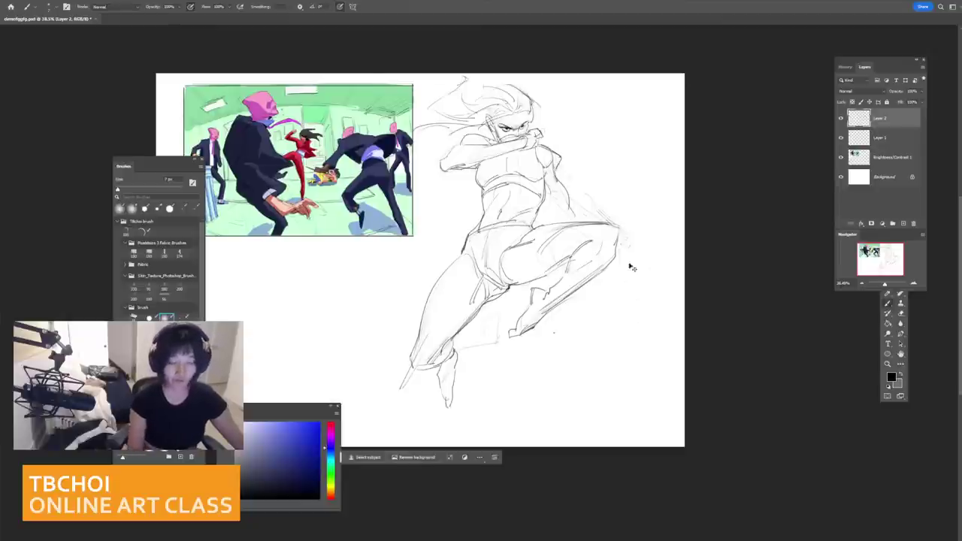
Step: Erase the old outer edge of the far arm and redraw it down to the raised thigh with a 9 px brush
key(bracketright)
key(bracketright)
mouse_move(558, 156)
mouse_down()
mouse_move(555, 181)
mouse_move(552, 155)
mouse_move(559, 167)
mouse_up()
key(e)
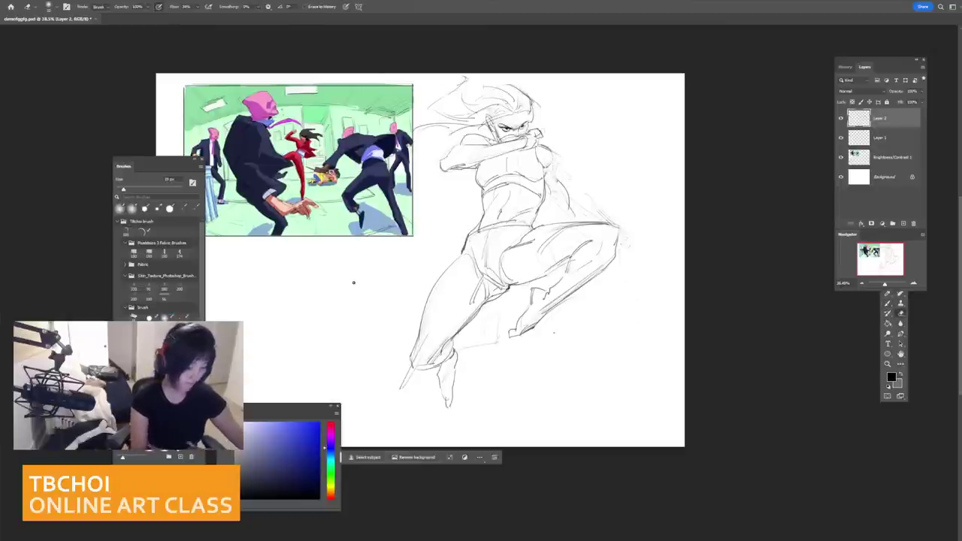
key(b)
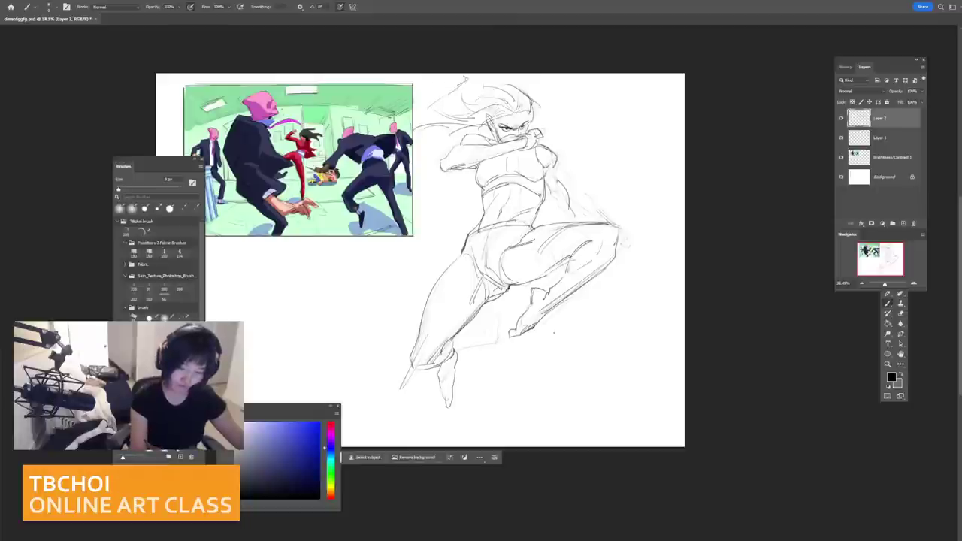
mouse_move(557, 157)
mouse_down()
mouse_move(552, 174)
mouse_move(579, 195)
mouse_move(567, 221)
mouse_up()
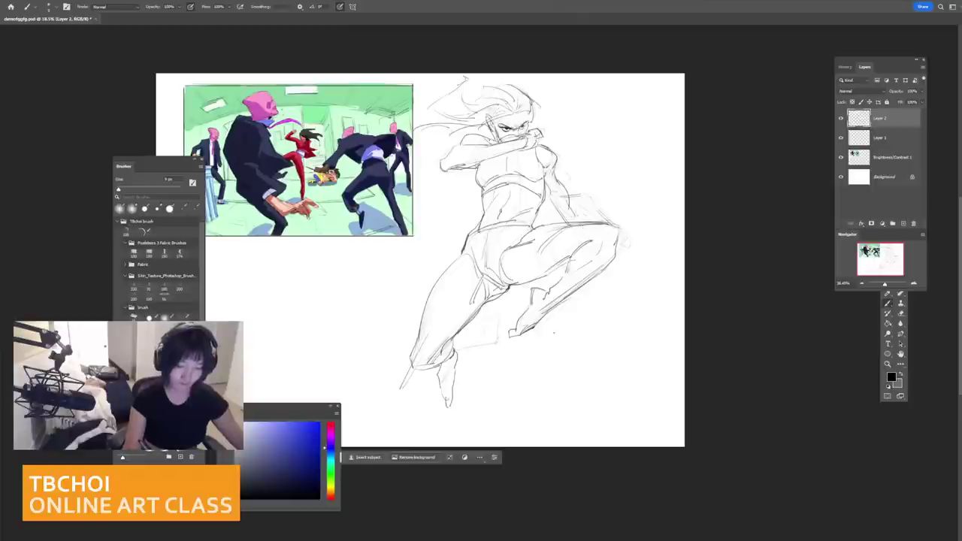
Step: Widen the canvas on the side beyond the raised knee by about half its width with the Crop tool
scroll(672, 280, down, 1)
drag(671, 279, 620, 238)
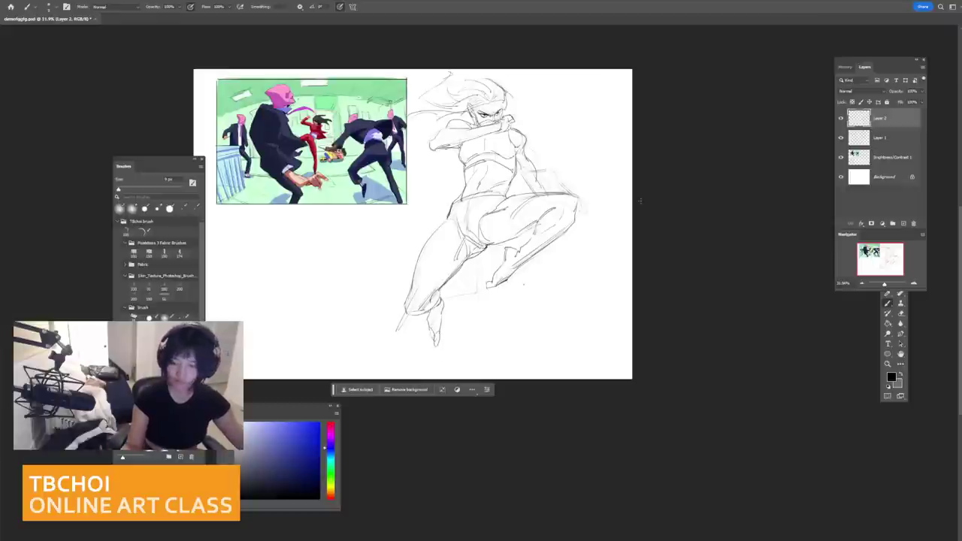
key(alt+bracketleft)
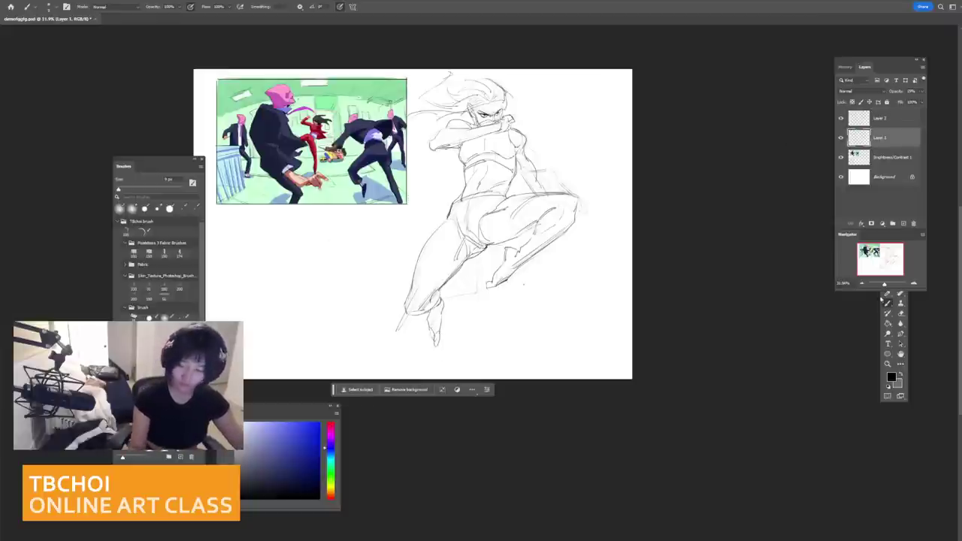
click(883, 301)
click(887, 283)
drag(634, 222, 734, 217)
key(Return)
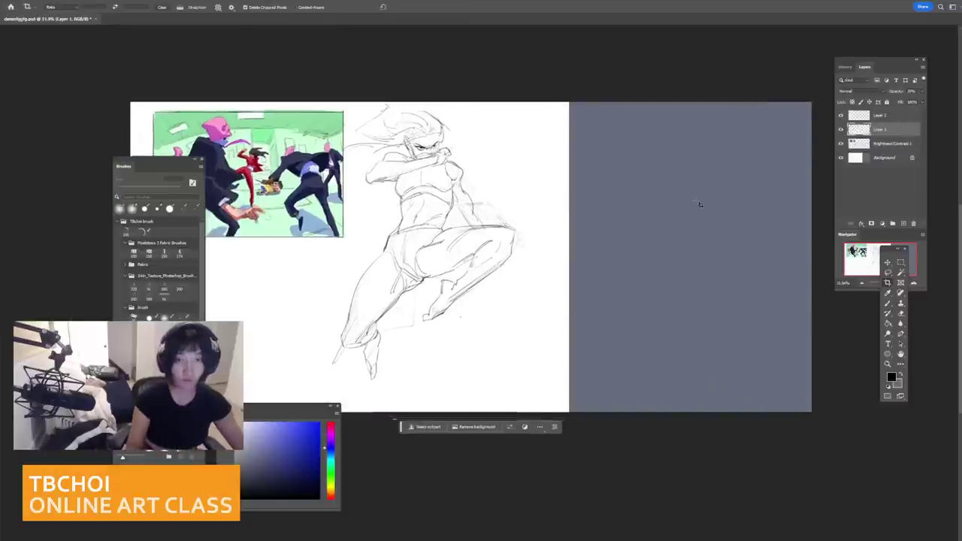
Step: Fill the new grey-blue strip on the Background layer with white using the Paint Bucket
click(881, 161)
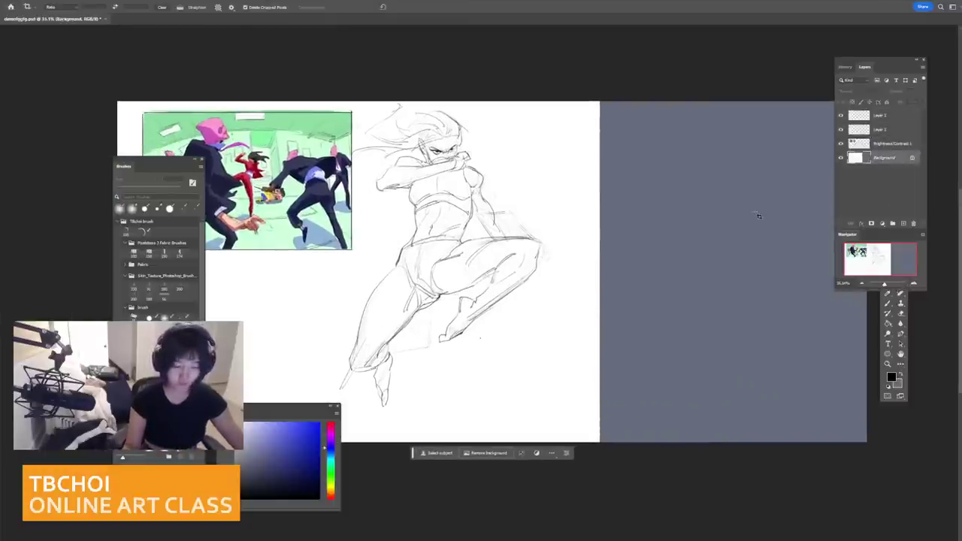
click(900, 303)
click(890, 314)
key(g)
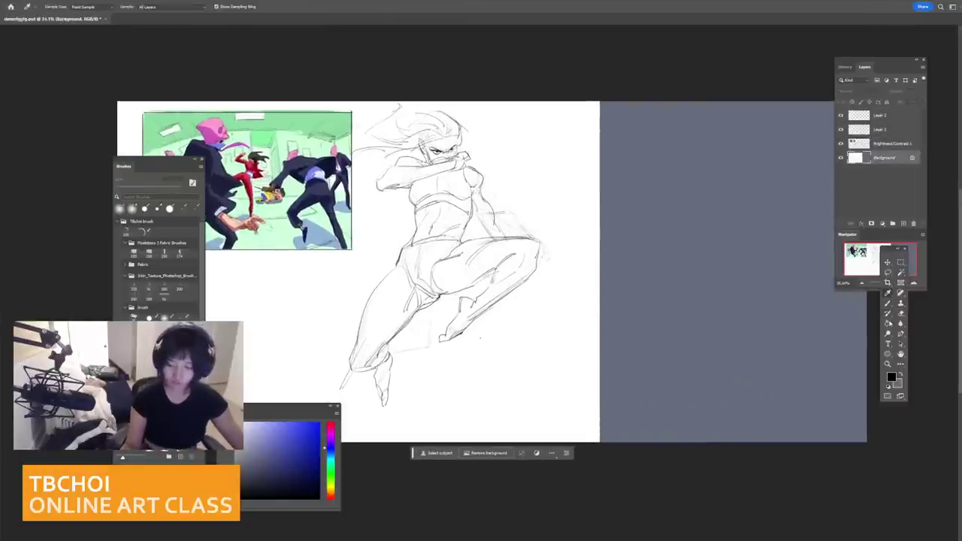
key(x)
click(682, 288)
drag(720, 289, 702, 279)
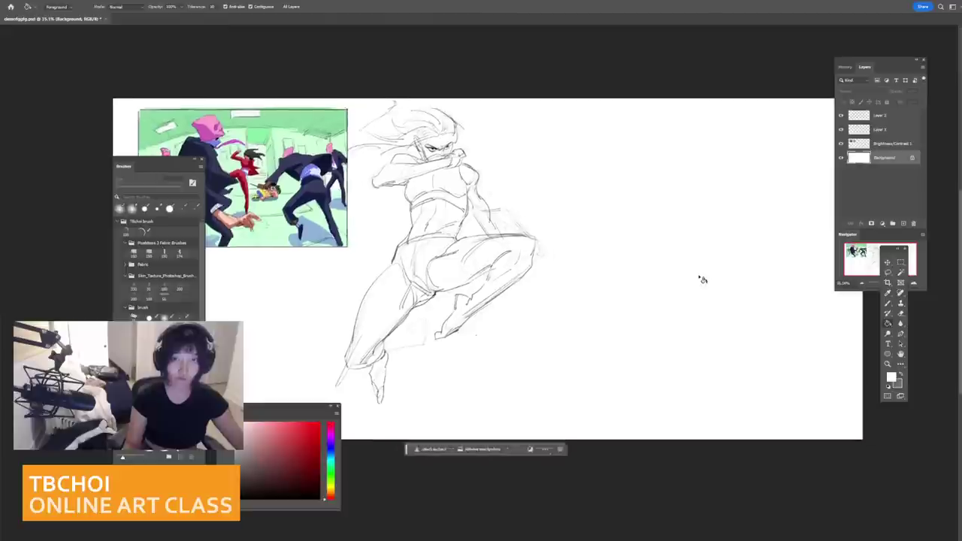
Step: Paint white over the supporting foot and lower shin on Layer 2 with a greatly enlarged brush
click(885, 138)
click(878, 117)
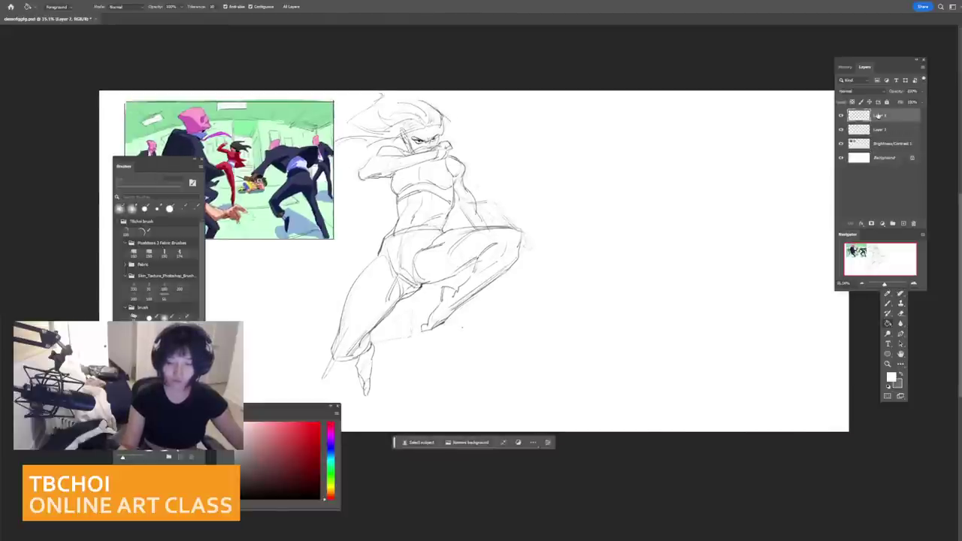
drag(591, 196, 518, 240)
drag(475, 284, 529, 261)
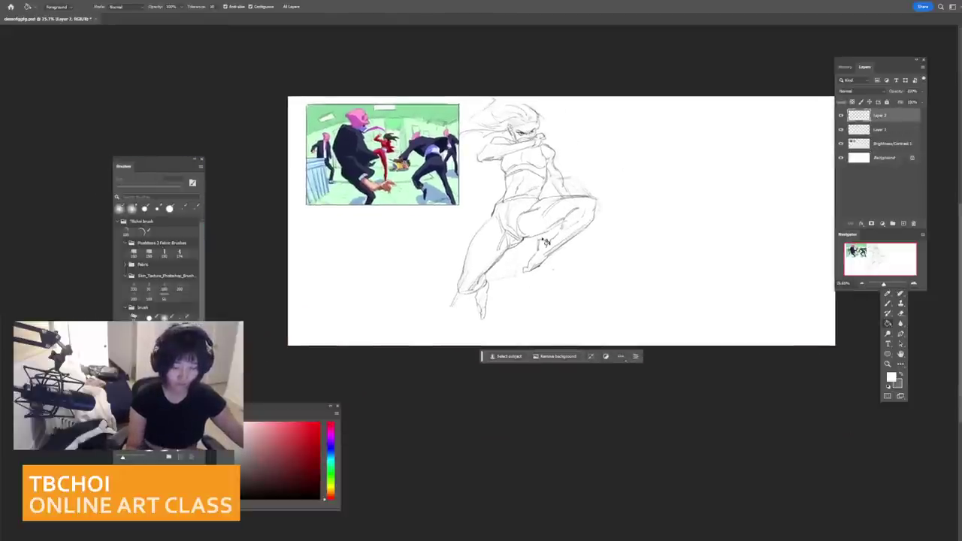
key(alt+bracketleft)
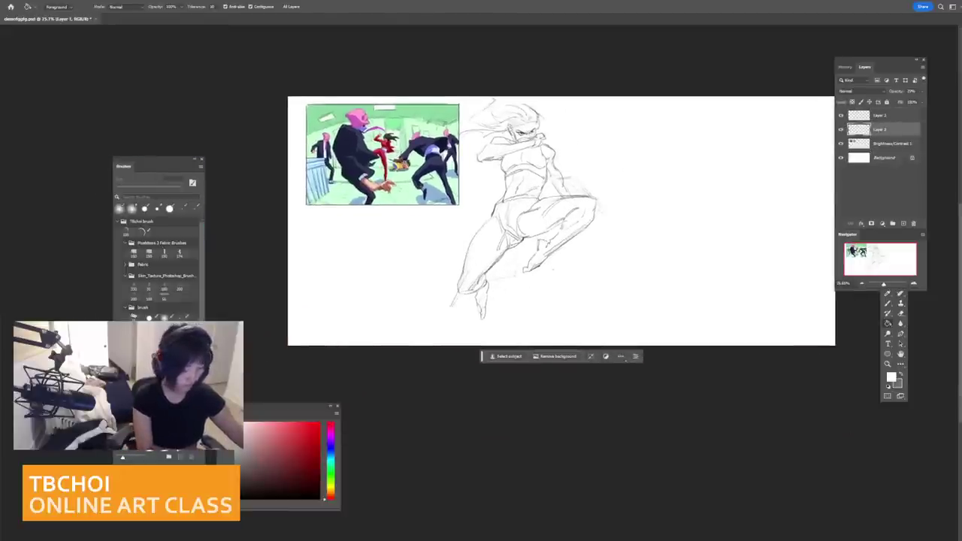
key(b)
drag(484, 291, 485, 314)
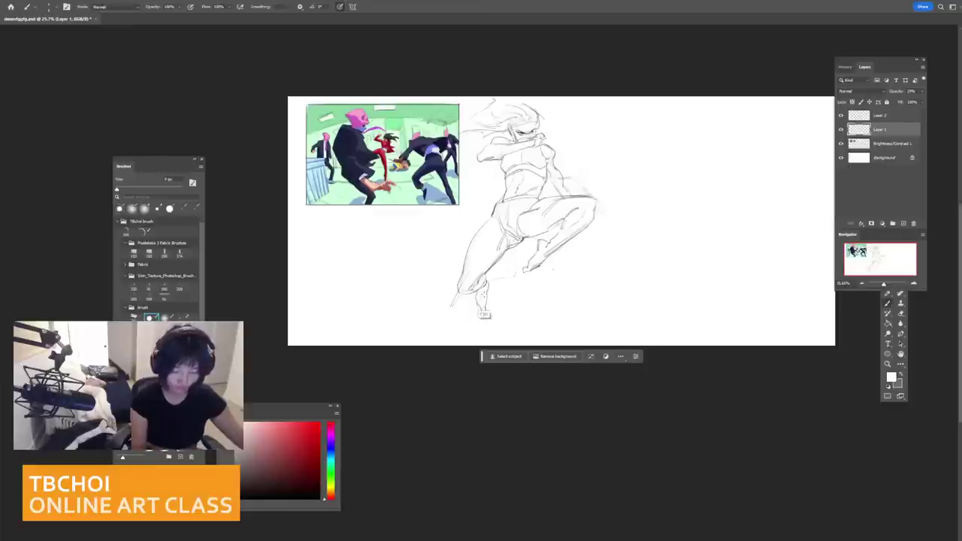
key(bracketright)
key(bracketright)
key(bracketright)
key(bracketright)
key(bracketright)
key(bracketright)
key(bracketright)
key(alt+bracketright)
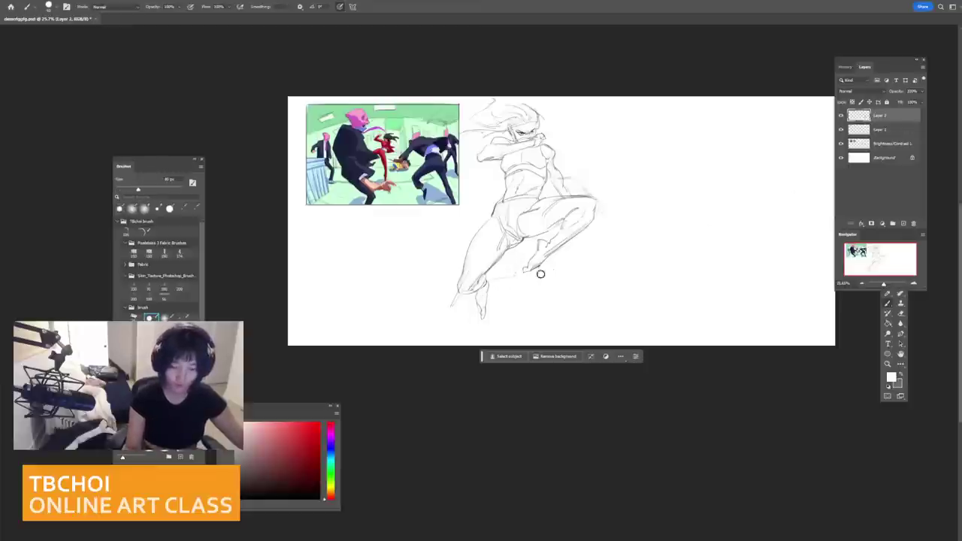
key(bracketright)
key(bracketright)
key(bracketright)
key(bracketright)
key(bracketright)
key(bracketright)
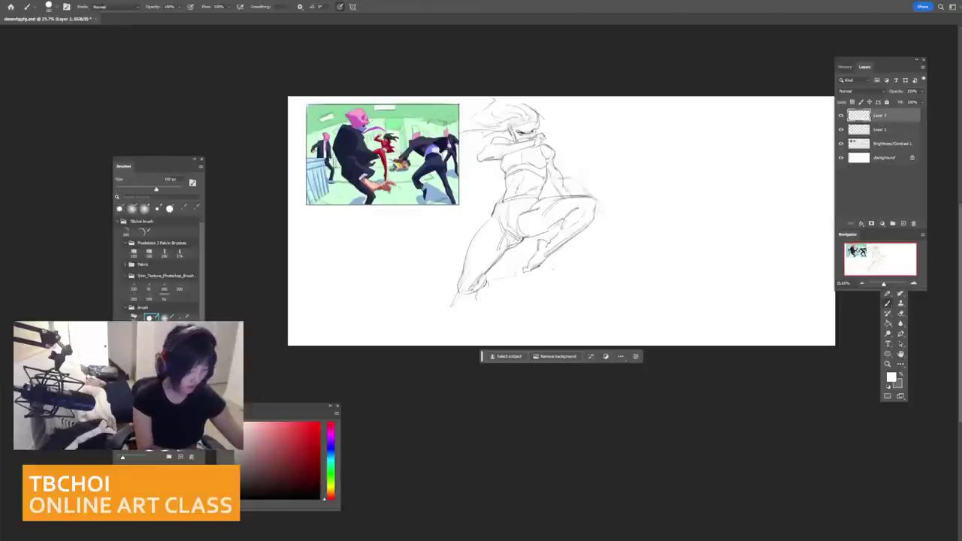
Step: Return to the black sketching brush at 9 px and try a diagonal lower-leg line below the supporting knee
click(165, 317)
key(bracketleft)
key(bracketleft)
key(bracketleft)
key(bracketleft)
key(bracketleft)
key(bracketleft)
key(bracketleft)
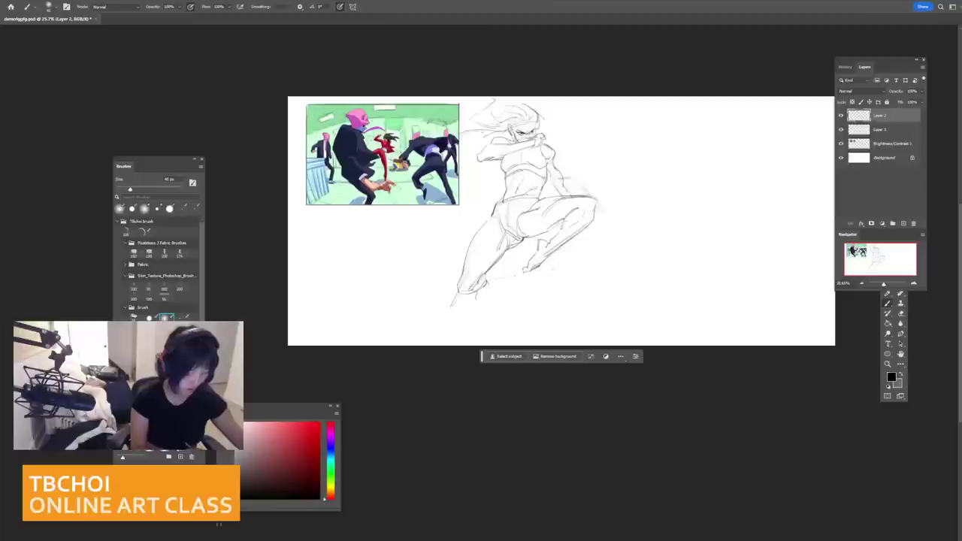
key(bracketright)
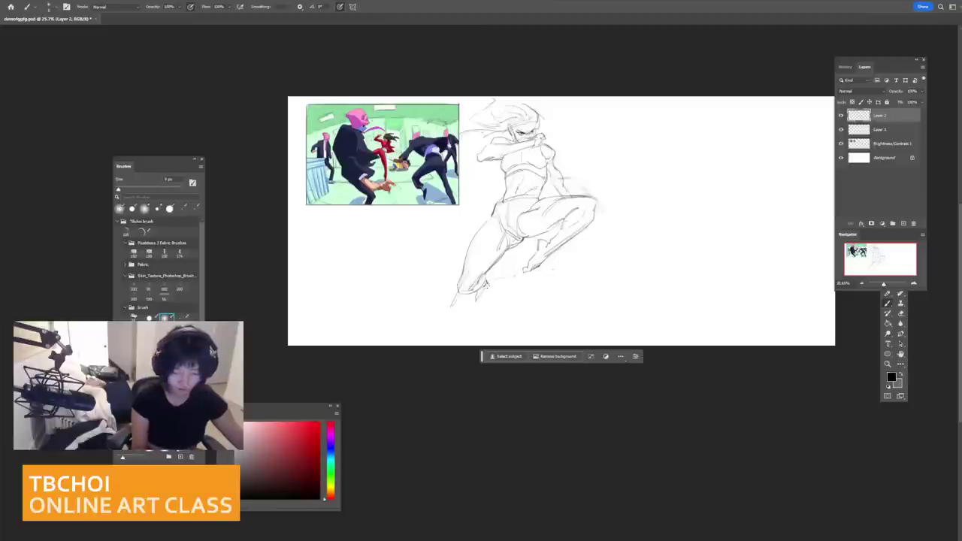
drag(488, 284, 465, 314)
key(ctrl+z)
key(ctrl+z)
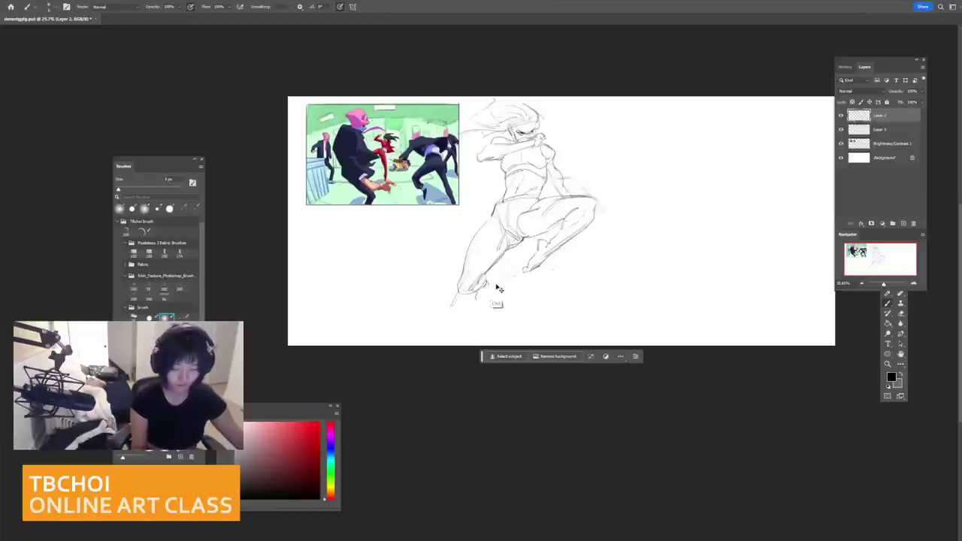
Step: Redraw the supporting lower leg below the knee, try a line toward the other foot, and erase the leg's lower end
drag(482, 285, 482, 319)
mouse_move(489, 283)
mouse_down()
mouse_move(485, 319)
mouse_move(514, 276)
mouse_up()
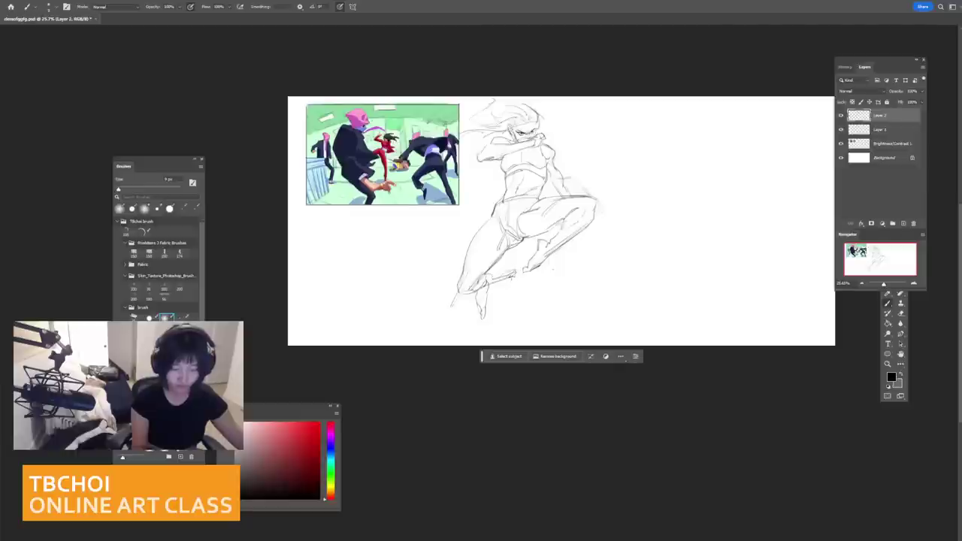
key(ctrl+z)
key(bracketright)
key(e)
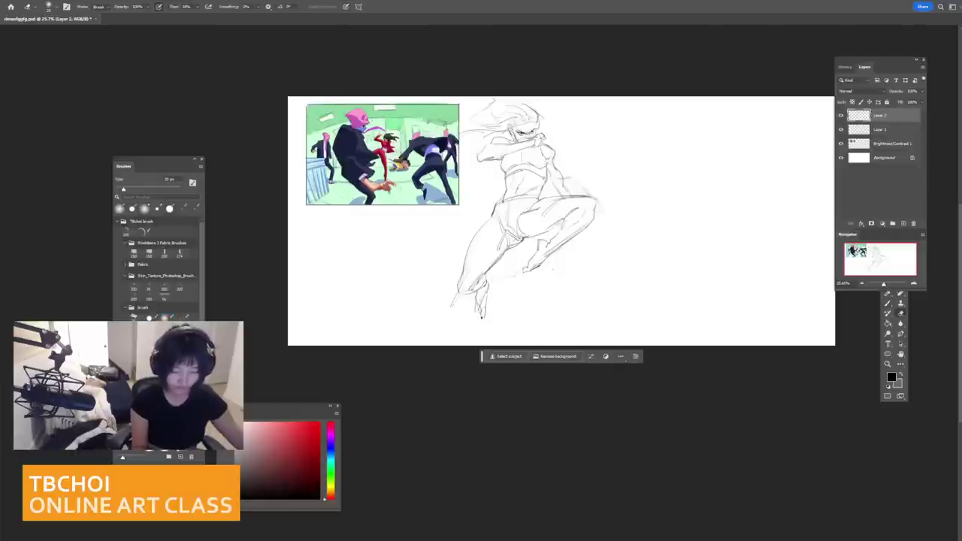
drag(480, 331, 516, 277)
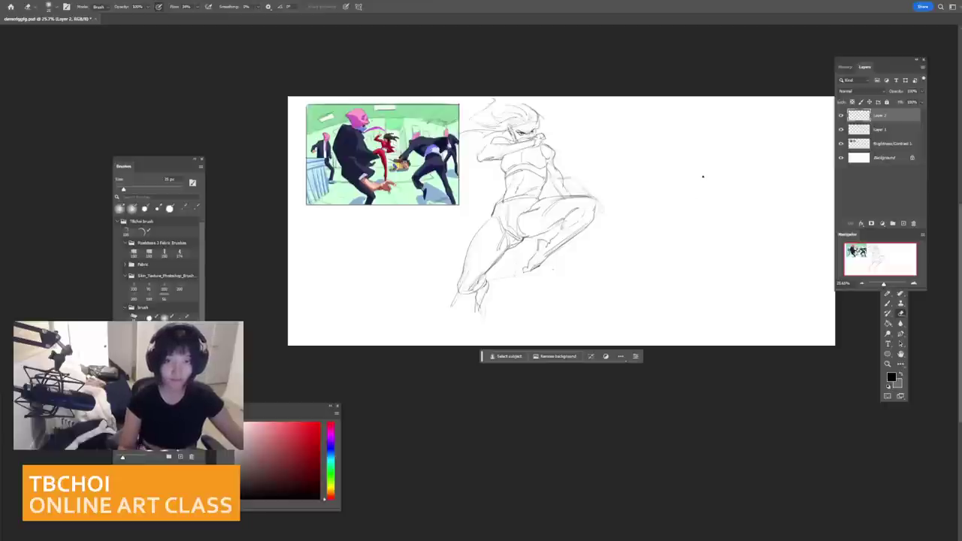
key(bracketright)
key(bracketright)
key(bracketright)
key(bracketright)
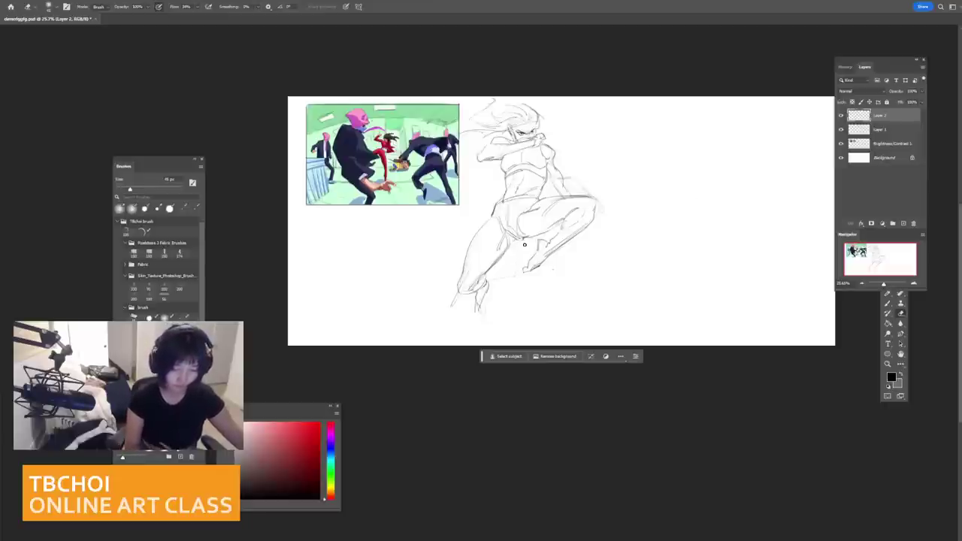
Step: Try loose curved strokes with a 10 px brush for a new form in the empty area beyond the raised knee
key(b)
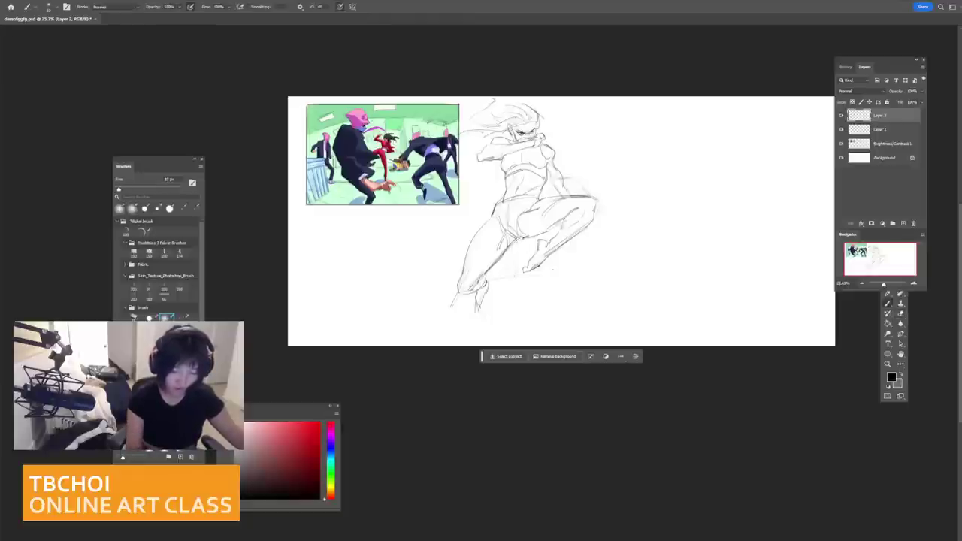
scroll(571, 229, up, 2)
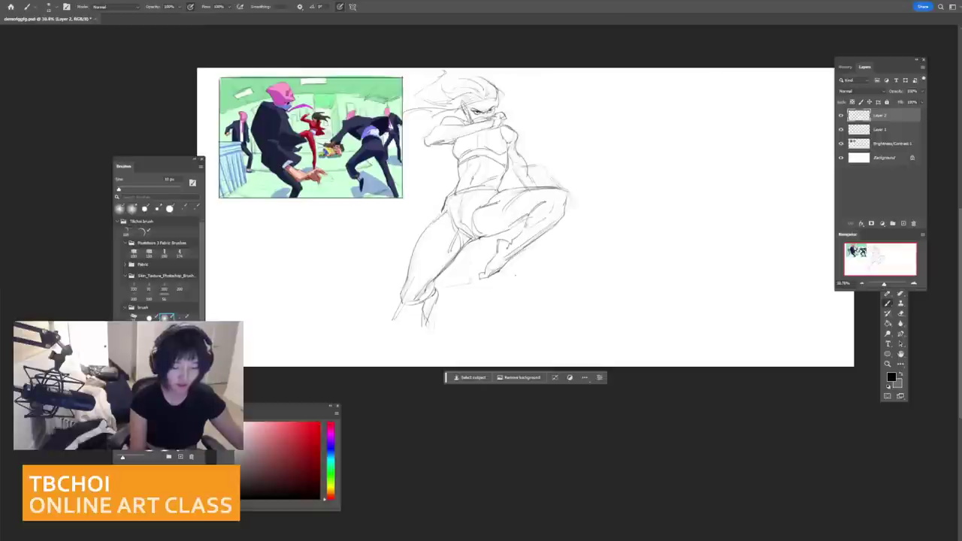
drag(683, 232, 635, 232)
drag(704, 226, 722, 239)
key(ctrl+z)
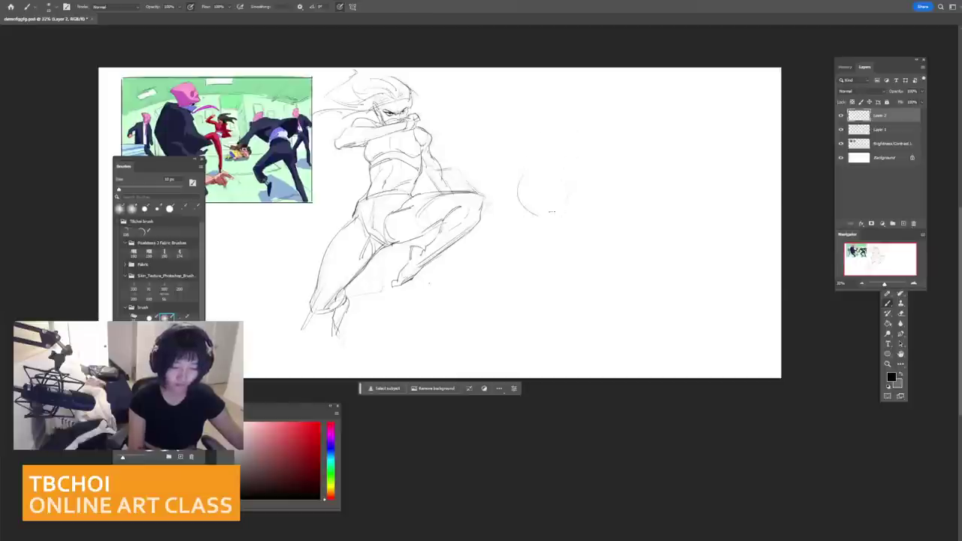
mouse_move(547, 188)
mouse_down()
mouse_move(551, 236)
mouse_move(530, 214)
mouse_move(557, 246)
mouse_up()
key(ctrl+z)
mouse_move(598, 174)
mouse_down()
mouse_move(599, 216)
mouse_move(579, 246)
mouse_up()
mouse_move(575, 207)
mouse_down()
mouse_move(554, 219)
mouse_move(552, 251)
mouse_move(531, 257)
mouse_move(579, 257)
mouse_up()
key(ctrl+z)
mouse_move(543, 169)
mouse_down()
mouse_move(599, 197)
mouse_move(572, 141)
mouse_up()
key(ctrl+z)
key(ctrl+z)
key(ctrl+z)
key(ctrl+z)
key(ctrl+z)
key(ctrl+z)
key(ctrl+z)
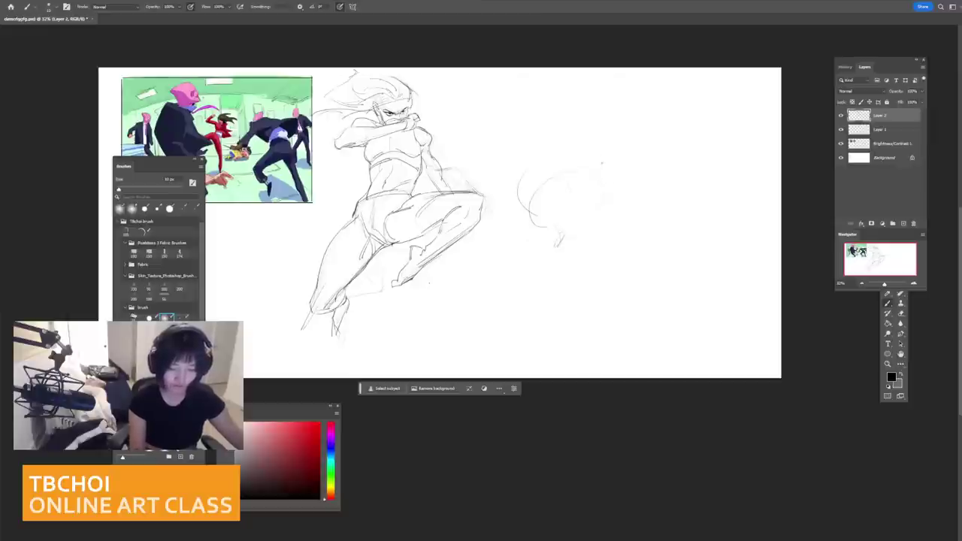
Step: Try a large rounded form with a tapering, downward-pointing lower part in the empty area beside the figure
mouse_move(567, 193)
mouse_down()
mouse_move(597, 165)
mouse_move(544, 213)
mouse_move(583, 233)
mouse_up()
key(ctrl+z)
mouse_move(558, 200)
mouse_down()
mouse_move(598, 245)
mouse_move(636, 263)
mouse_up()
mouse_move(603, 191)
mouse_down()
mouse_move(555, 180)
mouse_move(510, 195)
mouse_move(529, 203)
mouse_move(576, 179)
mouse_move(541, 216)
mouse_up()
key(ctrl+z)
drag(552, 172, 544, 216)
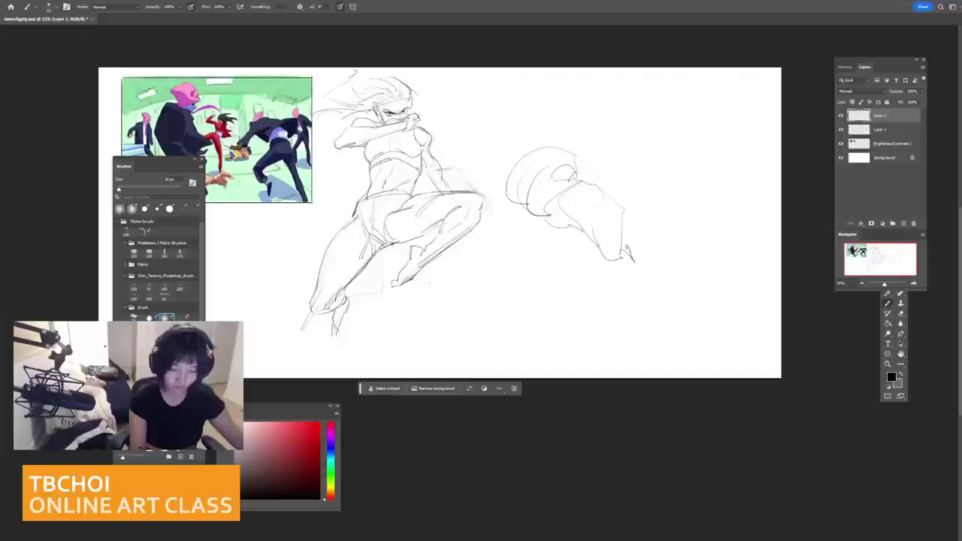
key(ctrl+z)
key(ctrl+z)
drag(541, 169, 529, 204)
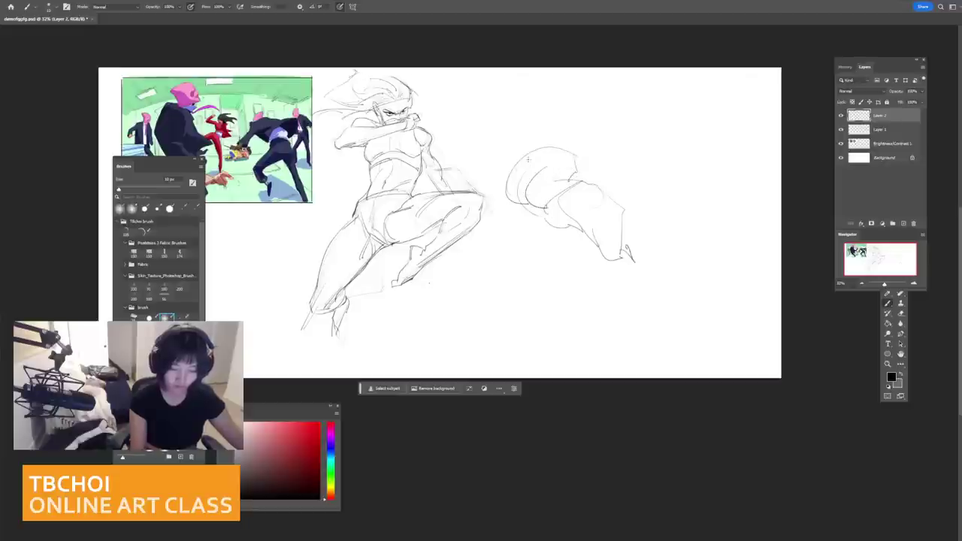
drag(567, 125, 508, 179)
Step: Undo the large rounded form and its tapering lower part beside the raised knee
key(ctrl+z)
key(ctrl+z)
key(ctrl+z)
key(ctrl+z)
key(ctrl+z)
key(ctrl+z)
key(ctrl+z)
key(ctrl+z)
key(ctrl+z)
key(ctrl+z)
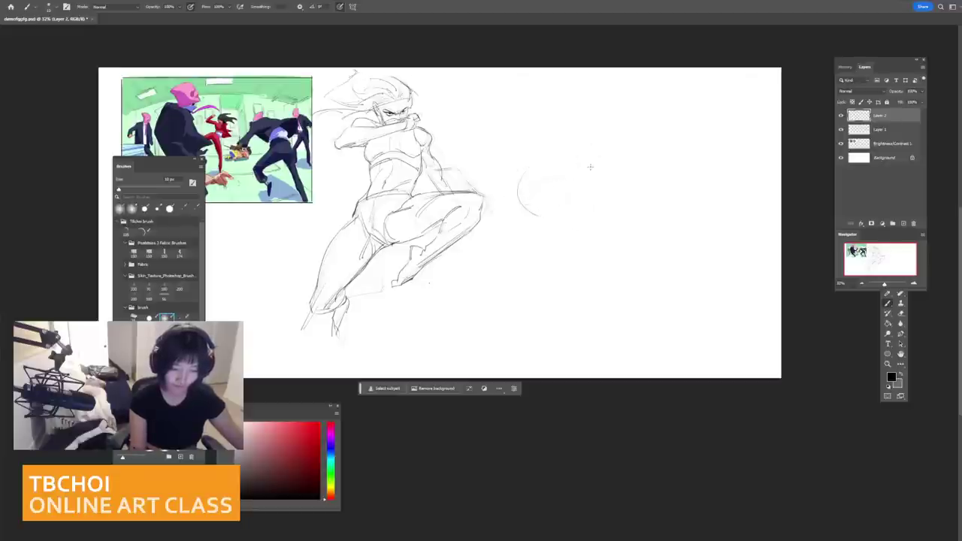
key(ctrl+z)
Step: Redraw the new form's outer curve as a light arc beyond the raised knee, trying a connecting lower stroke
mouse_move(544, 178)
mouse_down()
mouse_move(552, 200)
mouse_move(577, 214)
mouse_up()
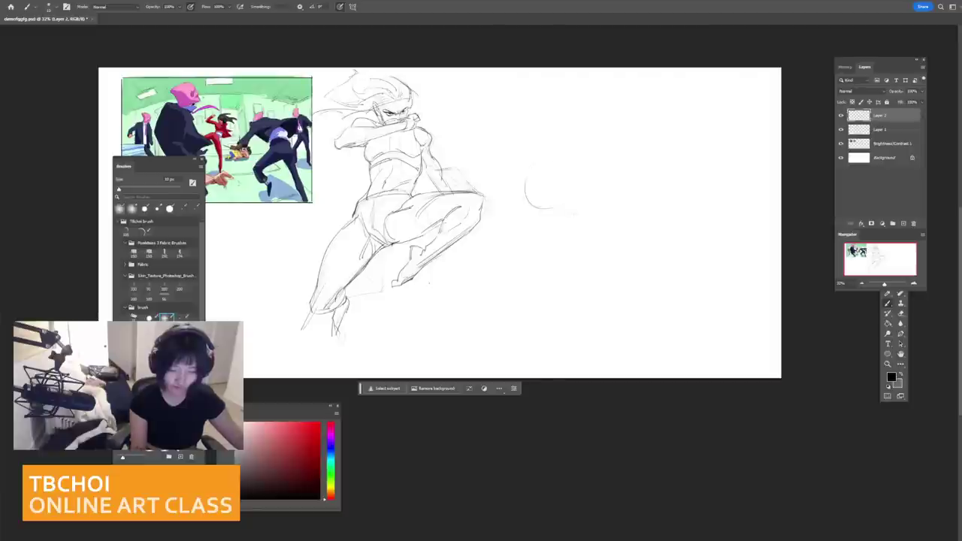
key(ctrl+z)
drag(532, 172, 552, 214)
mouse_move(586, 161)
mouse_down()
mouse_move(573, 219)
mouse_move(605, 222)
mouse_up()
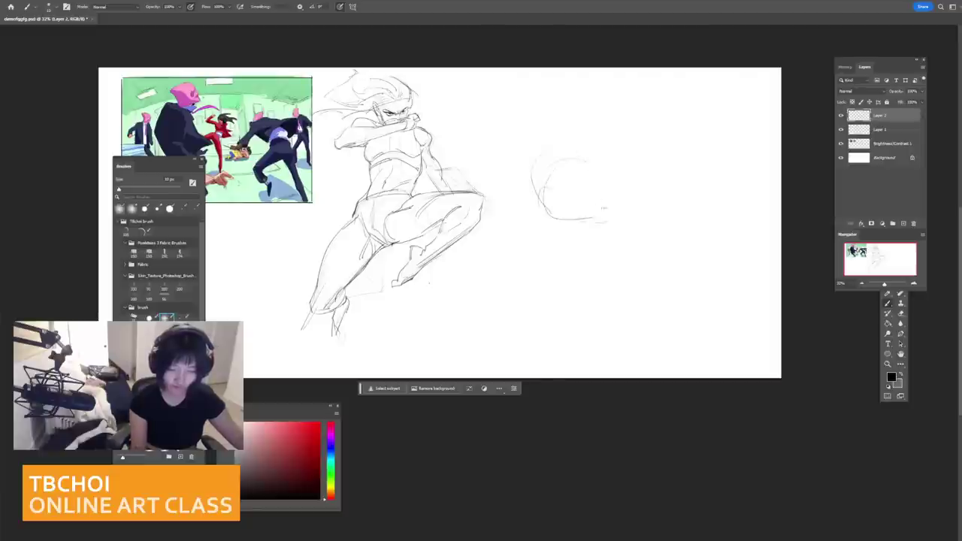
key(ctrl+z)
Step: Sketch a curved inner contour sweeping downward and a forked pair of limb curves beside it
drag(551, 182, 582, 236)
mouse_move(552, 192)
mouse_down()
mouse_move(581, 235)
mouse_move(593, 173)
mouse_move(617, 248)
mouse_up()
mouse_move(598, 203)
mouse_down()
mouse_move(616, 245)
mouse_move(626, 199)
mouse_move(674, 243)
mouse_up()
key(ctrl+z)
key(ctrl+z)
key(ctrl+z)
drag(593, 213, 614, 263)
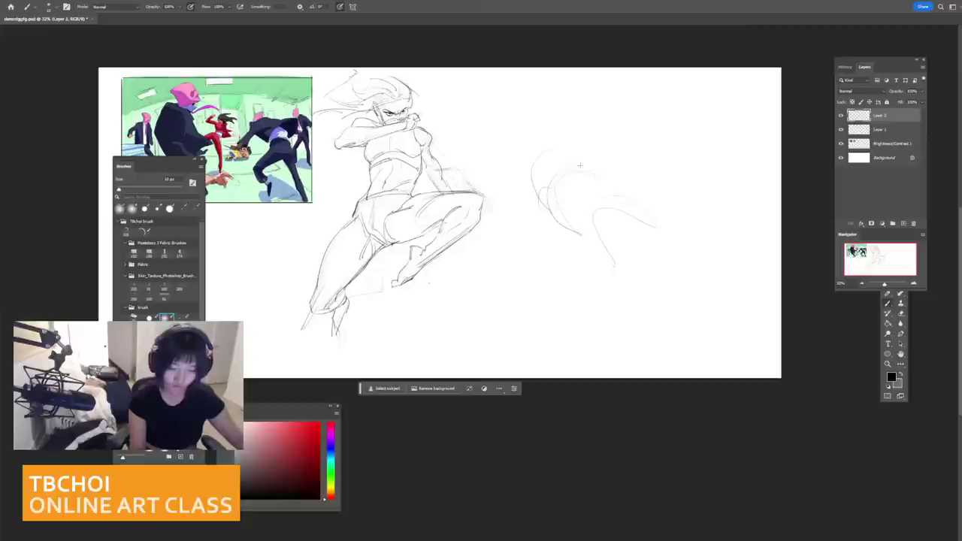
Step: Try overlapping shoulder arcs and a short upright neck line above the new form's curves
drag(562, 151, 528, 179)
drag(542, 134, 518, 169)
mouse_move(559, 135)
mouse_down()
mouse_move(602, 171)
mouse_move(604, 131)
mouse_up()
mouse_move(555, 126)
mouse_down()
mouse_move(605, 129)
mouse_move(590, 122)
mouse_move(550, 138)
mouse_up()
key(ctrl+z)
key(ctrl+z)
key(ctrl+z)
drag(553, 143, 597, 172)
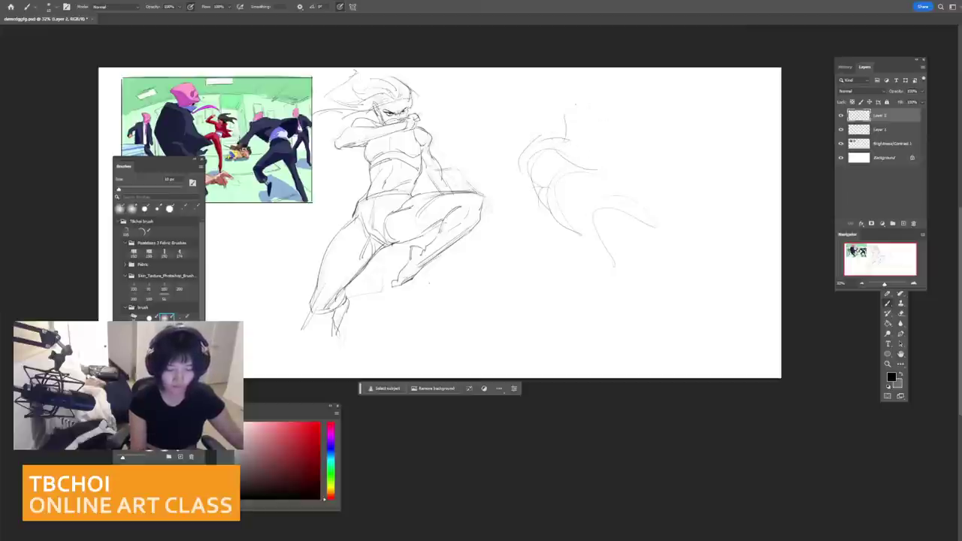
key(ctrl+z)
Step: Try several long curved strokes rising from the shoulder arcs toward the canvas's upper edge
mouse_move(579, 115)
mouse_down()
mouse_move(635, 88)
mouse_move(616, 125)
mouse_up()
key(ctrl+z)
key(ctrl+z)
key(ctrl+z)
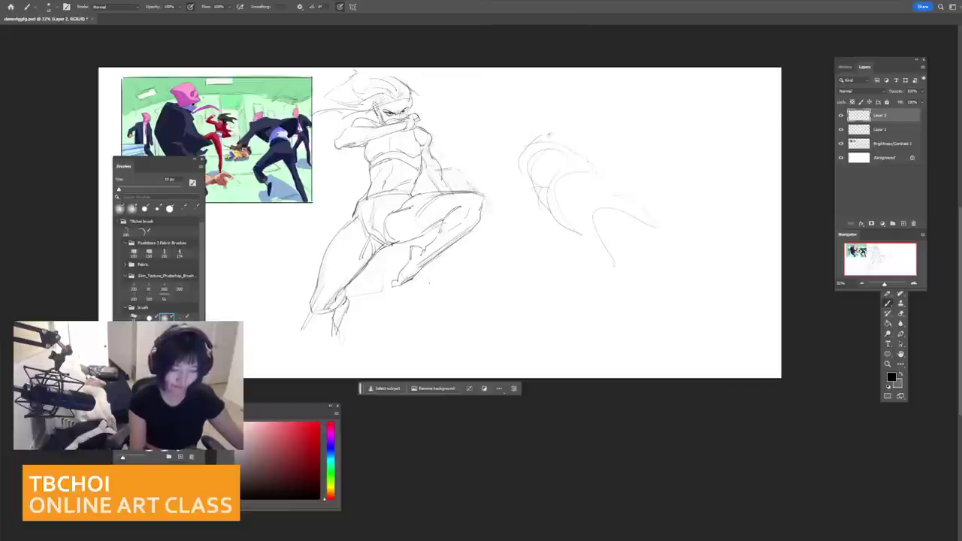
mouse_move(551, 139)
mouse_down()
mouse_move(574, 78)
mouse_move(562, 113)
mouse_move(631, 107)
mouse_move(643, 81)
mouse_up()
key(ctrl+z)
key(ctrl+z)
key(ctrl+z)
drag(572, 109, 650, 91)
key(ctrl+z)
key(ctrl+z)
Step: Try a large curved back with an inner body contour and a sweeping leg line, and undo the lower-body strokes
drag(548, 155, 597, 99)
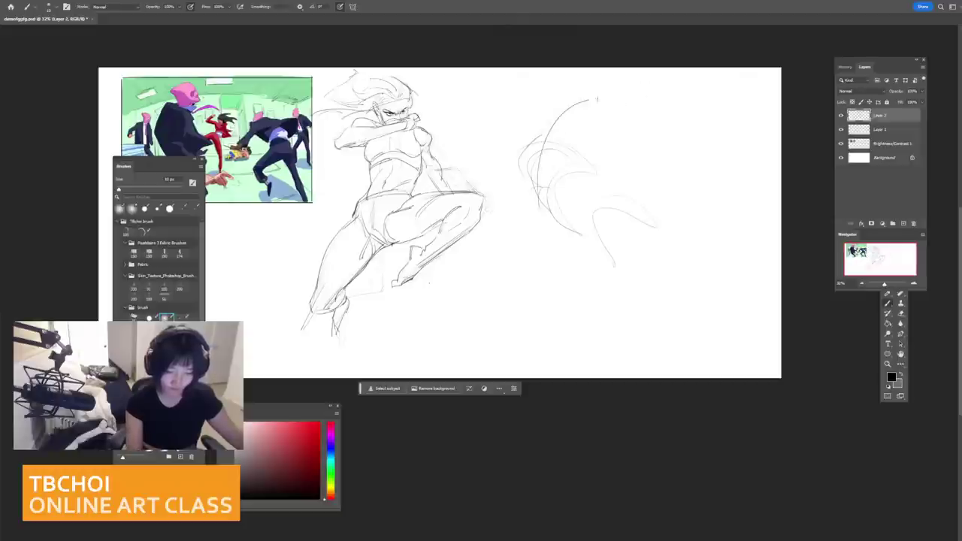
drag(625, 134, 532, 235)
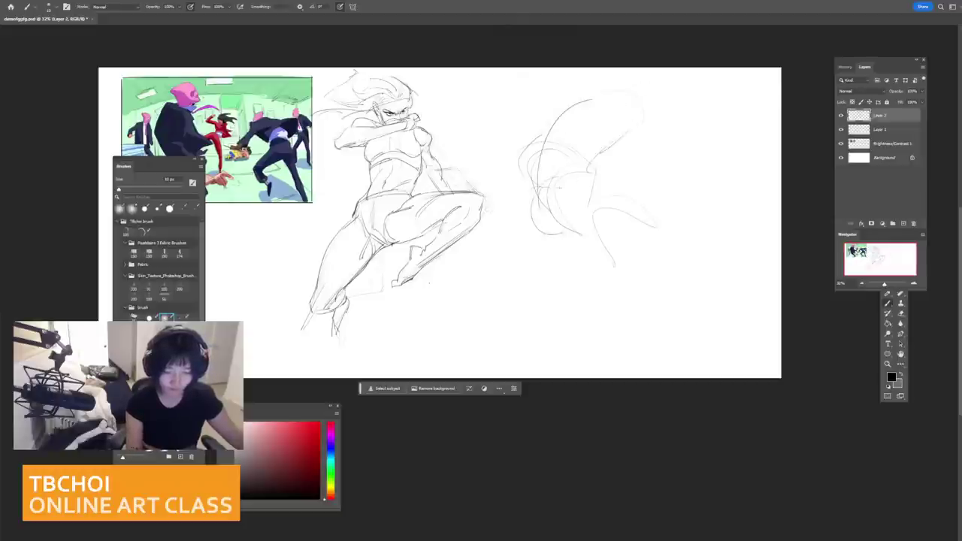
mouse_move(595, 201)
mouse_down()
mouse_move(556, 239)
mouse_move(609, 226)
mouse_up()
drag(577, 218, 660, 293)
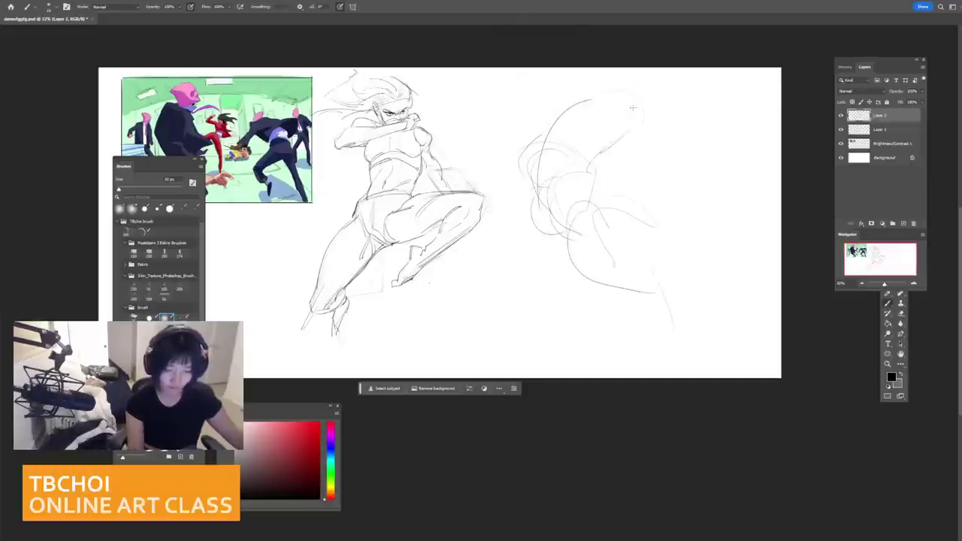
drag(600, 79, 635, 79)
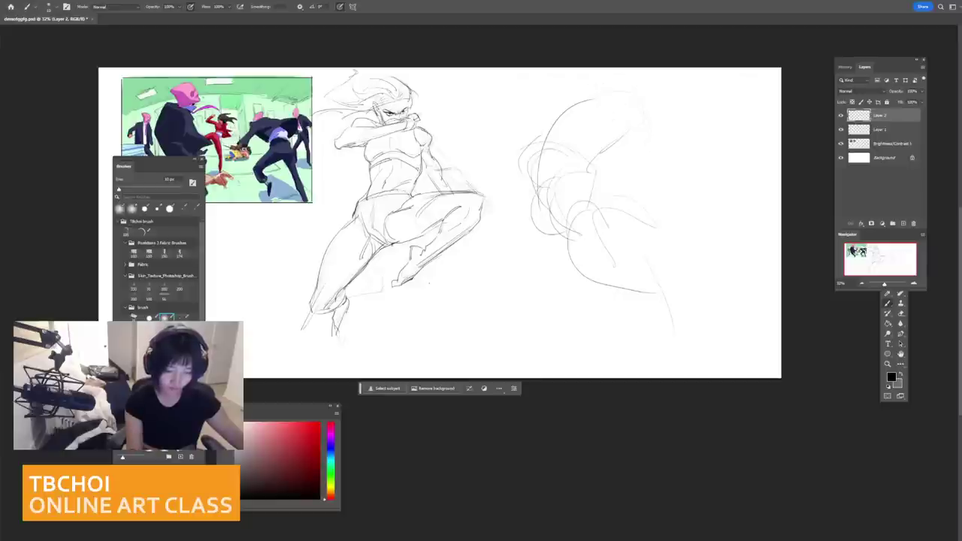
key(ctrl+z)
key(ctrl+z)
key(ctrl+z)
key(ctrl+z)
key(ctrl+z)
key(ctrl+z)
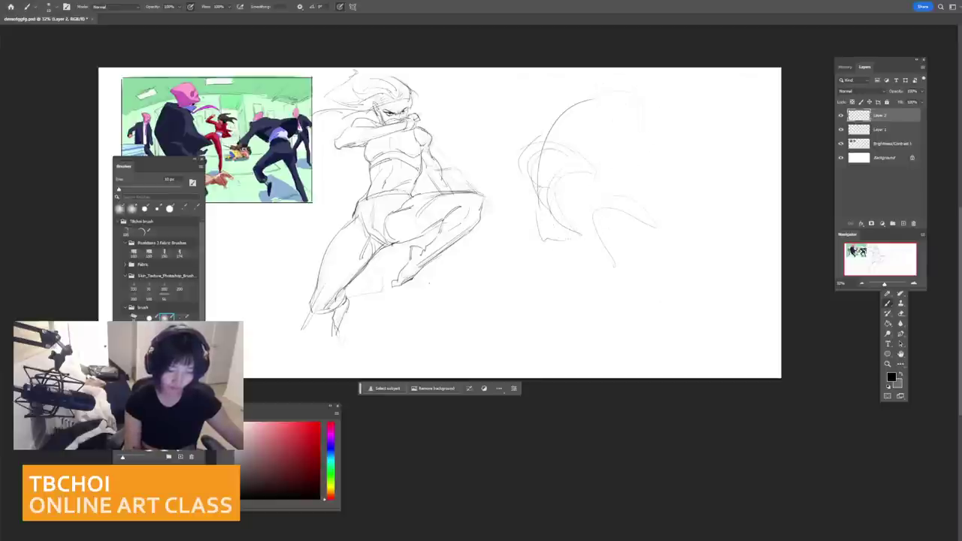
key(ctrl+z)
Step: Try a hanging upper arm with a narrow forearm below the curved body form
drag(530, 199, 579, 238)
key(ctrl+z)
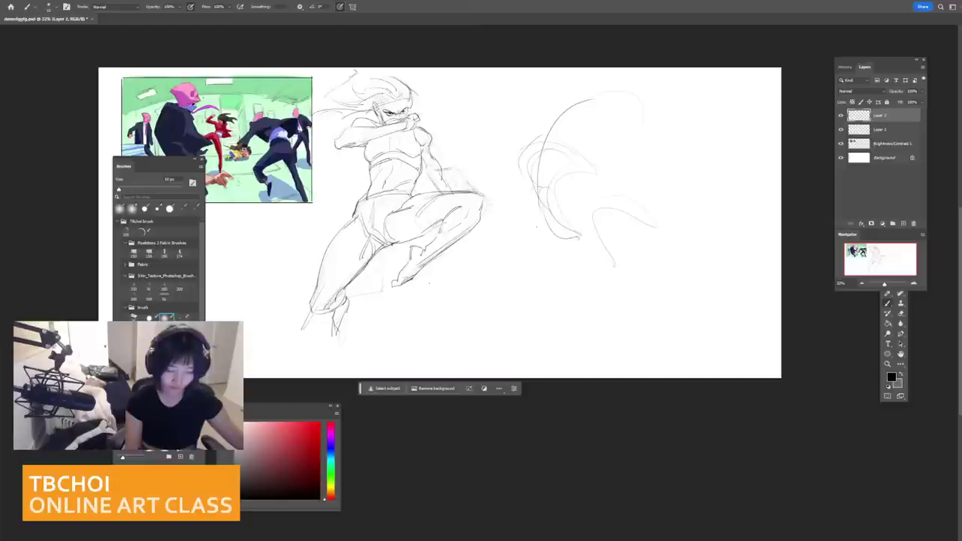
key(ctrl+z)
mouse_move(539, 204)
mouse_down()
mouse_move(532, 255)
mouse_move(574, 231)
mouse_move(553, 259)
mouse_up()
drag(576, 233, 551, 284)
mouse_move(540, 262)
mouse_down()
mouse_move(543, 300)
mouse_move(543, 291)
mouse_up()
drag(555, 265, 552, 299)
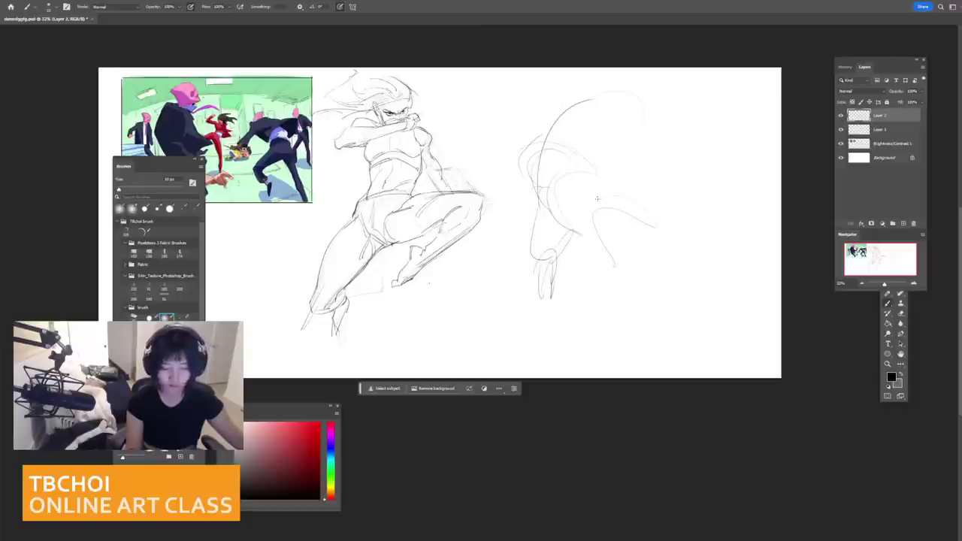
Step: Try a round form with a tapering limb beside the hanging arm, plus a contour above it
mouse_move(605, 205)
mouse_down()
mouse_move(637, 248)
mouse_move(651, 226)
mouse_up()
drag(617, 189, 708, 272)
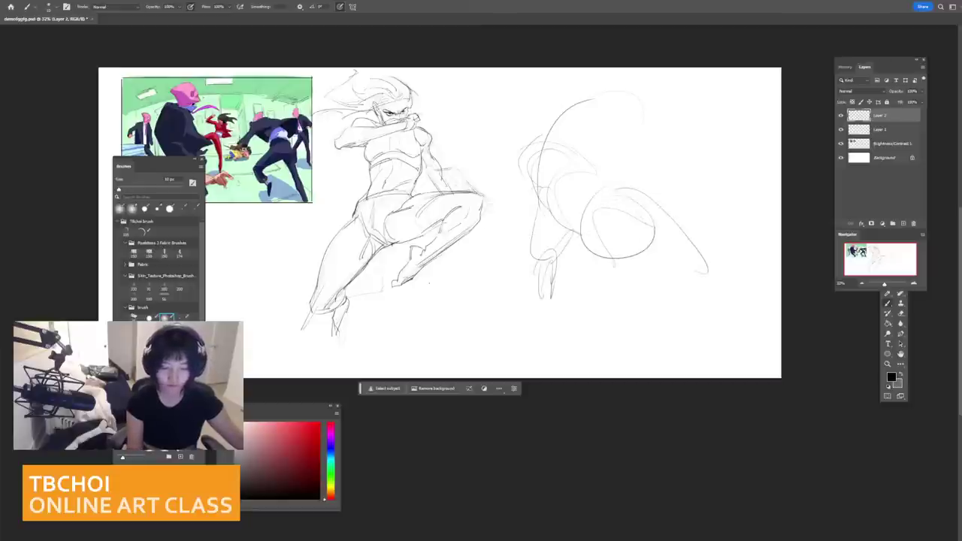
drag(598, 175, 602, 151)
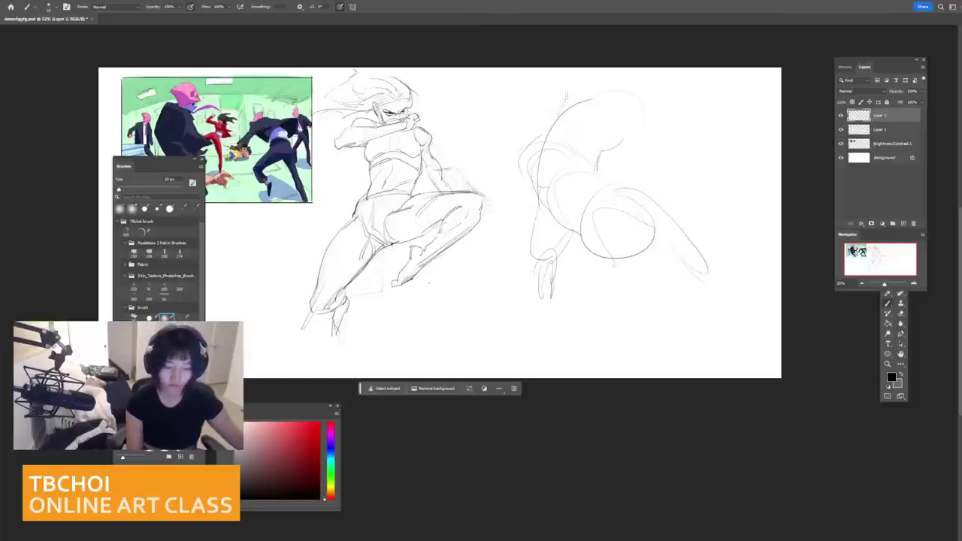
mouse_move(567, 96)
mouse_down()
mouse_move(614, 86)
mouse_move(640, 94)
mouse_up()
key(ctrl+z)
key(ctrl+z)
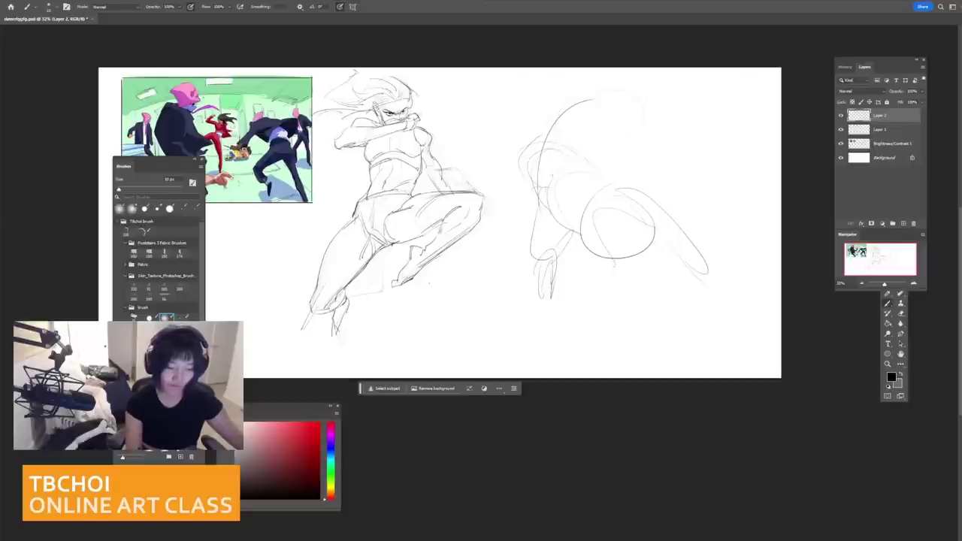
key(ctrl+z)
key(ctrl+z)
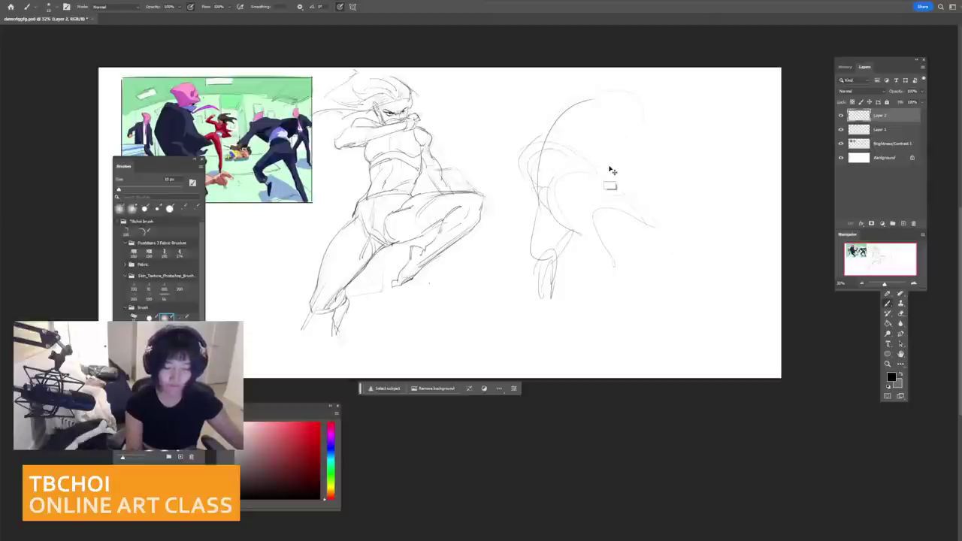
Step: Undo the hanging arm, the large back curve and the overlapping shoulder arcs
key(ctrl+z)
key(ctrl+z)
key(ctrl+z)
key(ctrl+z)
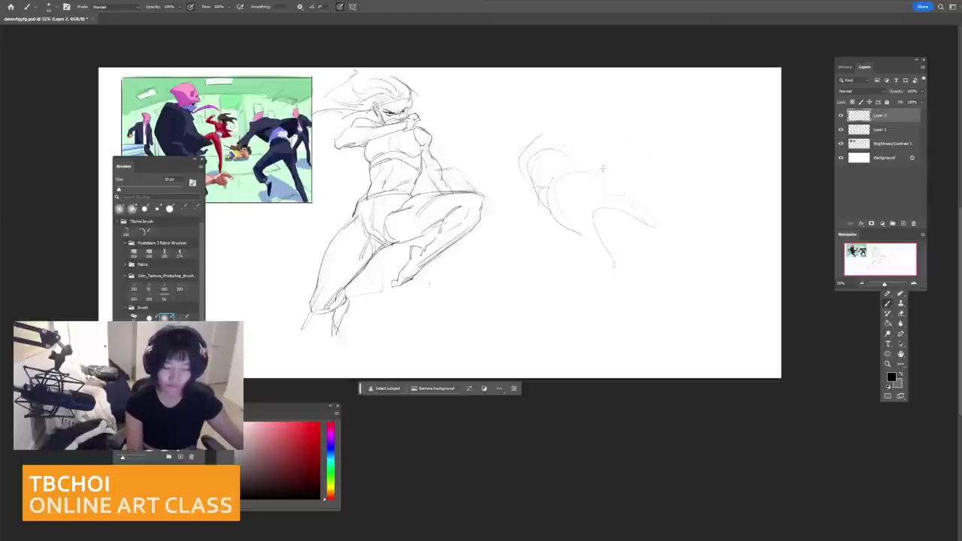
key(ctrl+z)
key(ctrl+z)
Step: Try a back contour rising from the outer arc into a rounded top with a curved inner line
drag(553, 150, 589, 125)
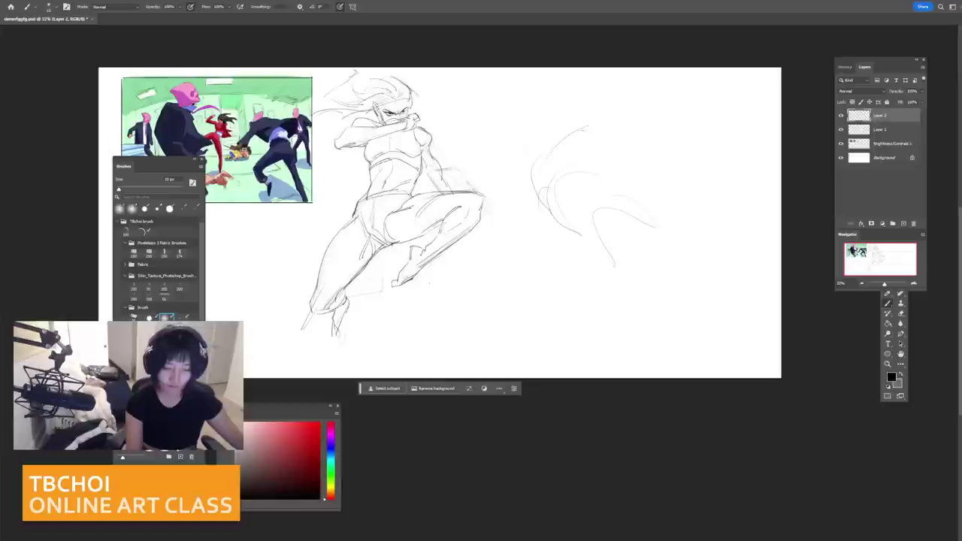
key(ctrl+z)
drag(542, 187, 581, 138)
mouse_move(578, 135)
mouse_down()
mouse_move(608, 100)
mouse_move(536, 185)
mouse_move(631, 99)
mouse_move(623, 163)
mouse_up()
key(ctrl+z)
key(ctrl+z)
drag(630, 98, 737, 163)
key(ctrl+z)
key(ctrl+z)
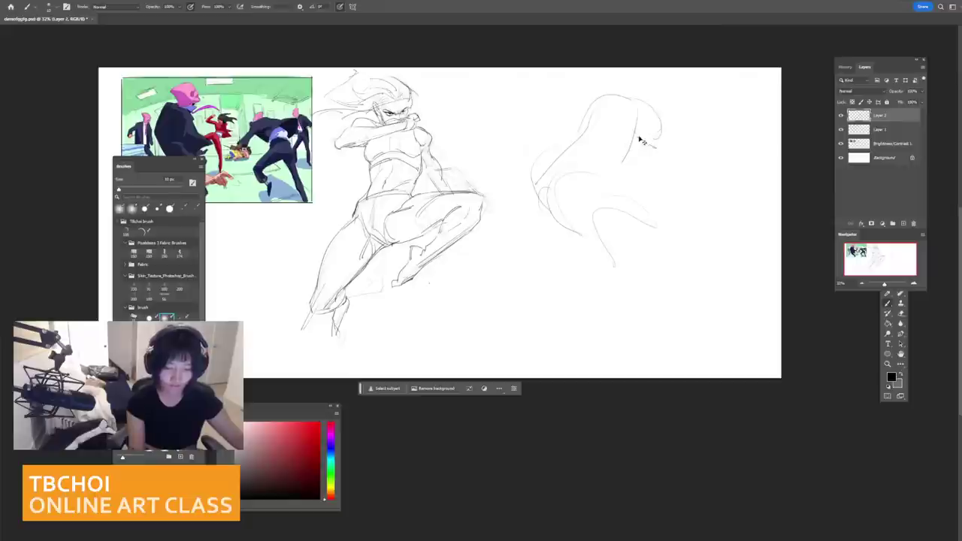
key(ctrl+z)
key(ctrl+z)
key(ctrl+z)
key(ctrl+z)
Step: Try crossing contours and a long limb extending downward from the outer arc
drag(582, 158, 548, 233)
key(ctrl+z)
drag(585, 163, 550, 239)
drag(544, 245, 596, 194)
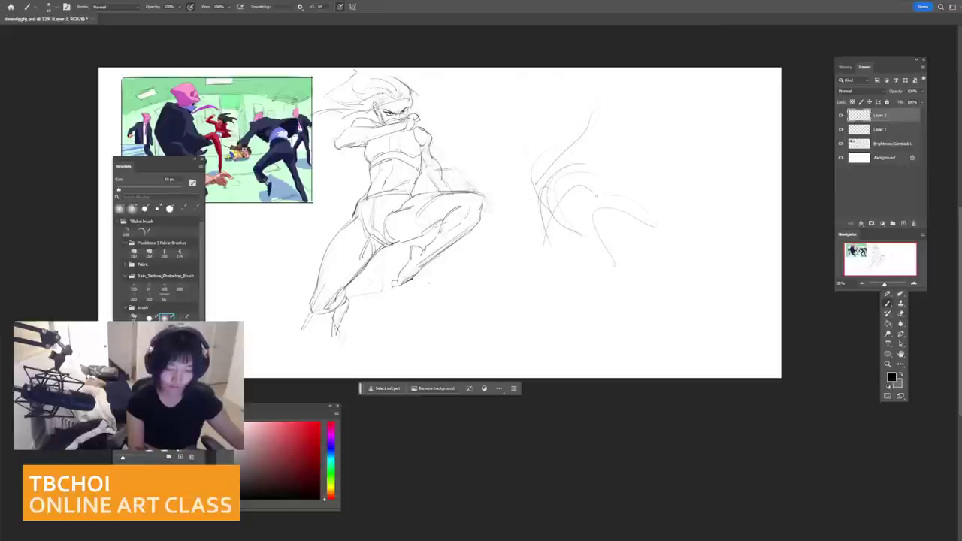
drag(544, 212, 519, 315)
drag(525, 259, 521, 315)
drag(551, 253, 576, 199)
key(ctrl+z)
key(ctrl+z)
key(ctrl+z)
key(ctrl+z)
key(ctrl+z)
key(ctrl+z)
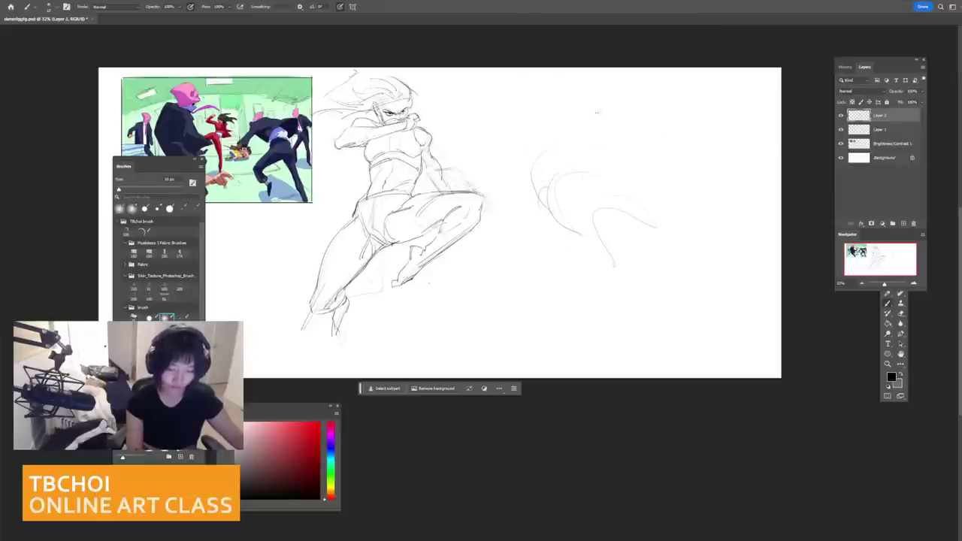
Step: Sketch a small round shoulder form and a tapering arm reaching diagonally down from it
mouse_move(586, 148)
mouse_down()
mouse_move(613, 143)
mouse_move(652, 168)
mouse_move(639, 161)
mouse_move(680, 159)
mouse_up()
key(ctrl+z)
key(ctrl+z)
key(ctrl+z)
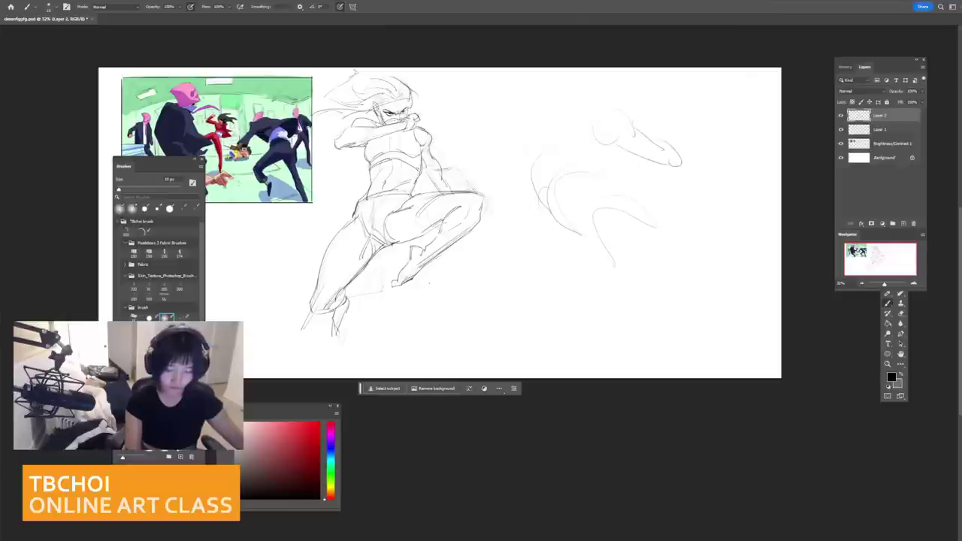
key(ctrl+z)
Step: Sketch a rough head with curved facial guidelines above the round shoulder, and try a long back contour
drag(656, 76, 611, 113)
key(ctrl+z)
key(ctrl+z)
mouse_move(633, 73)
mouse_down()
mouse_move(626, 108)
mouse_move(539, 156)
mouse_up()
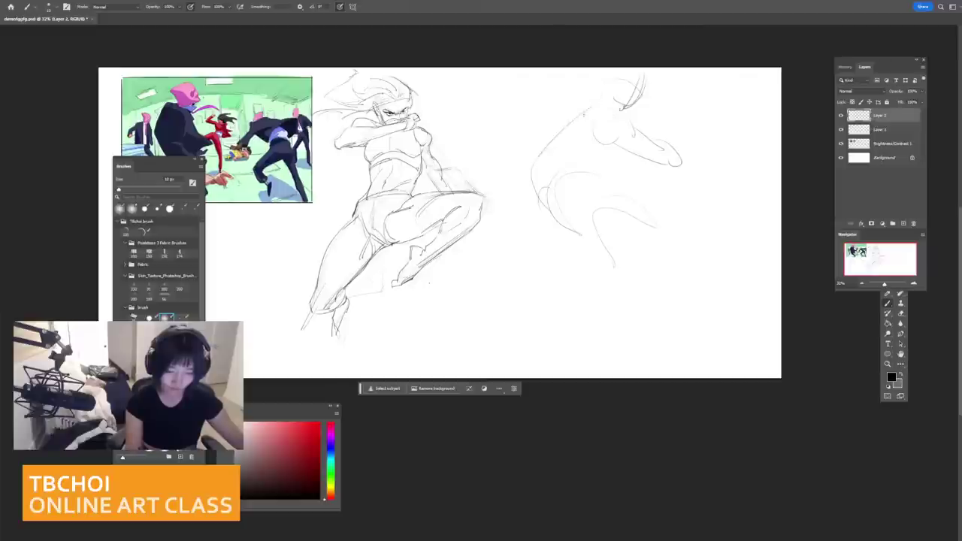
key(ctrl+z)
Step: Try torso and waist contours linking the shoulder to the lower curved form
drag(577, 118, 542, 203)
drag(622, 140, 598, 164)
drag(573, 187, 542, 229)
mouse_move(556, 160)
mouse_down()
mouse_move(512, 218)
mouse_move(528, 197)
mouse_up()
key(ctrl+z)
key(ctrl+z)
key(ctrl+z)
key(ctrl+z)
key(ctrl+z)
key(ctrl+z)
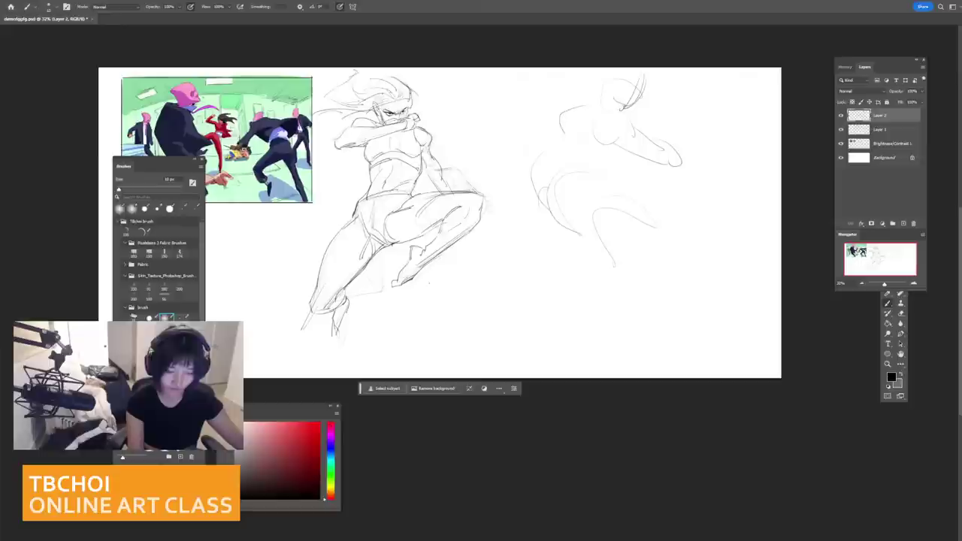
Step: Try a line extending behind the shoulder, and redraw the upper shoulder contour across below the head
mouse_move(577, 103)
mouse_down()
mouse_move(556, 101)
mouse_move(552, 119)
mouse_move(519, 117)
mouse_up()
key(ctrl+z)
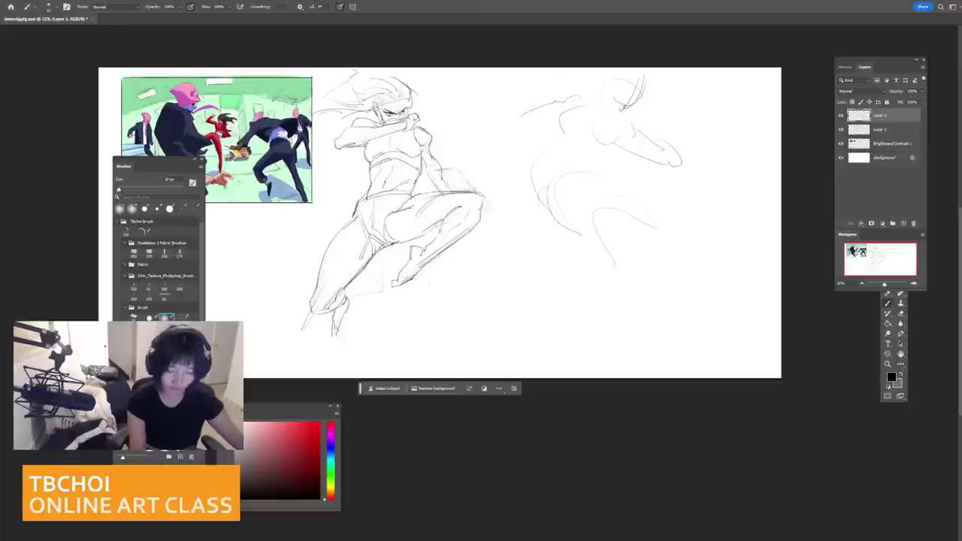
key(ctrl+z)
key(ctrl+z)
mouse_move(575, 101)
mouse_down()
mouse_move(553, 142)
mouse_move(687, 114)
mouse_up()
key(ctrl+z)
key(ctrl+z)
Step: Try a long outstretched arm reaching horizontally forward from the shoulder
drag(609, 142, 711, 119)
key(ctrl+z)
drag(654, 125, 682, 130)
mouse_move(683, 110)
mouse_down()
mouse_move(704, 138)
mouse_move(727, 110)
mouse_up()
key(ctrl+z)
key(ctrl+z)
key(ctrl+z)
key(ctrl+z)
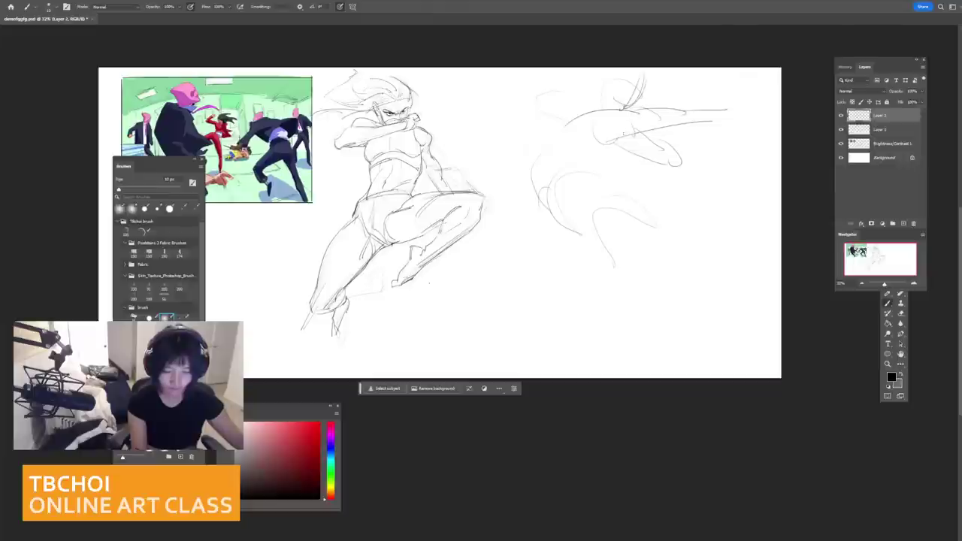
key(ctrl+z)
key(ctrl+z)
key(ctrl+z)
Step: Draw a shorter forward arm with a bent hand, and sweep the back contour down from the shoulder
drag(635, 133, 676, 134)
mouse_move(642, 113)
mouse_down()
mouse_move(689, 121)
mouse_move(662, 106)
mouse_up()
mouse_move(584, 114)
mouse_down()
mouse_move(529, 192)
mouse_move(526, 231)
mouse_up()
mouse_move(540, 199)
mouse_down()
mouse_move(592, 202)
mouse_move(481, 291)
mouse_move(479, 309)
mouse_up()
key(ctrl+z)
key(ctrl+z)
Step: Sketch overlapping curves for the waist, hip and rear thigh at the base of the back contour
mouse_move(574, 189)
mouse_down()
mouse_move(533, 197)
mouse_move(547, 255)
mouse_up()
mouse_move(542, 224)
mouse_down()
mouse_move(607, 191)
mouse_move(613, 199)
mouse_up()
mouse_move(527, 205)
mouse_down()
mouse_move(537, 277)
mouse_move(620, 136)
mouse_move(595, 236)
mouse_up()
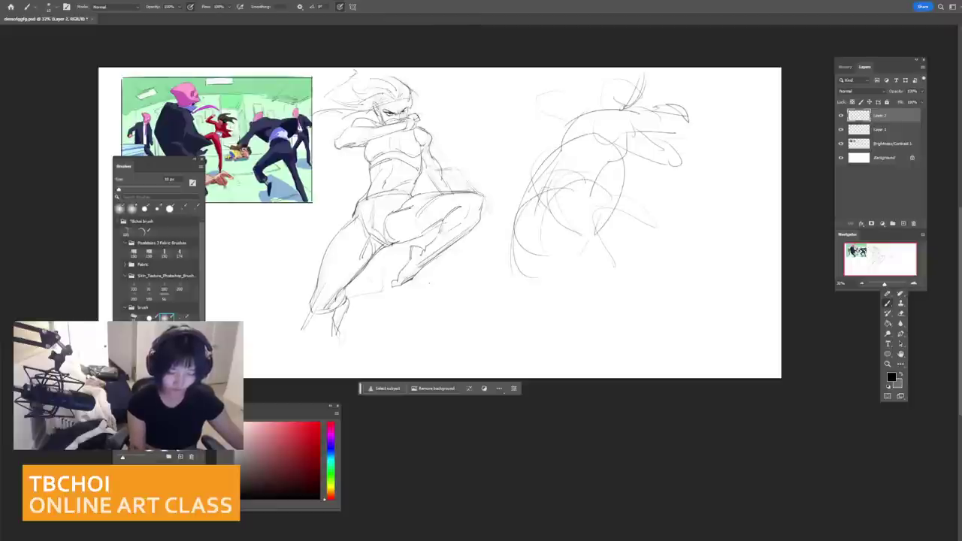
drag(548, 192, 571, 245)
Step: Draw the raised thigh with a rounded knee and a large lower-leg form folding back down beneath it
mouse_move(581, 177)
mouse_down()
mouse_move(674, 208)
mouse_move(662, 212)
mouse_up()
mouse_move(625, 160)
mouse_down()
mouse_move(590, 260)
mouse_move(685, 183)
mouse_up()
mouse_move(643, 143)
mouse_down()
mouse_move(710, 158)
mouse_move(632, 196)
mouse_move(625, 265)
mouse_move(609, 268)
mouse_up()
drag(593, 216, 605, 248)
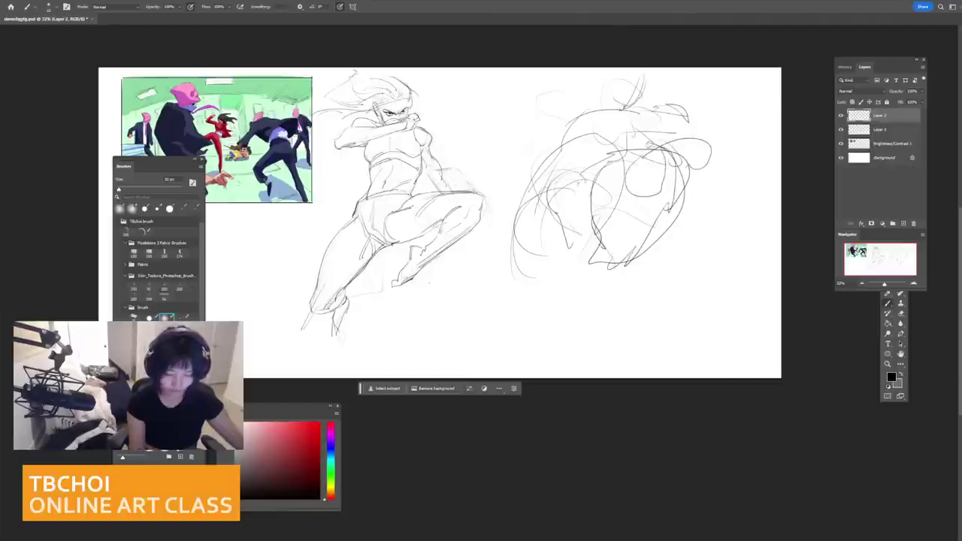
Step: Round off the hip's underside and add a small pointed foot below the folded leg
drag(571, 183, 597, 229)
drag(594, 230, 591, 252)
drag(526, 202, 617, 287)
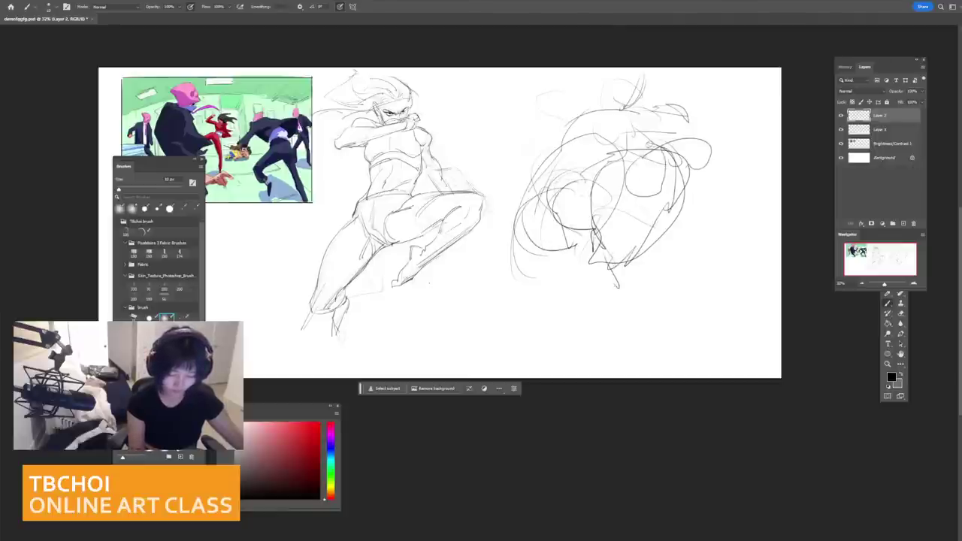
Step: Try curved lower-leg contours sweeping down from the underside of the second figure's hip
drag(542, 248, 488, 303)
key(ctrl+z)
drag(552, 247, 614, 291)
drag(543, 192, 588, 254)
key(ctrl+z)
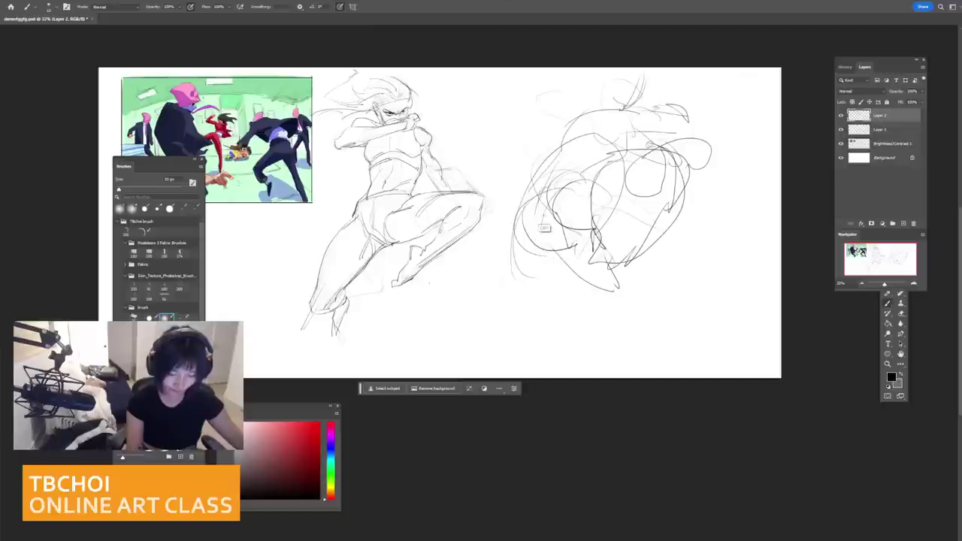
key(ctrl+z)
mouse_move(524, 206)
mouse_down()
mouse_move(608, 301)
mouse_move(599, 322)
mouse_up()
key(ctrl+z)
Step: Try long diagonal lines below the second figure's hip for an extended supporting leg
drag(576, 265, 532, 331)
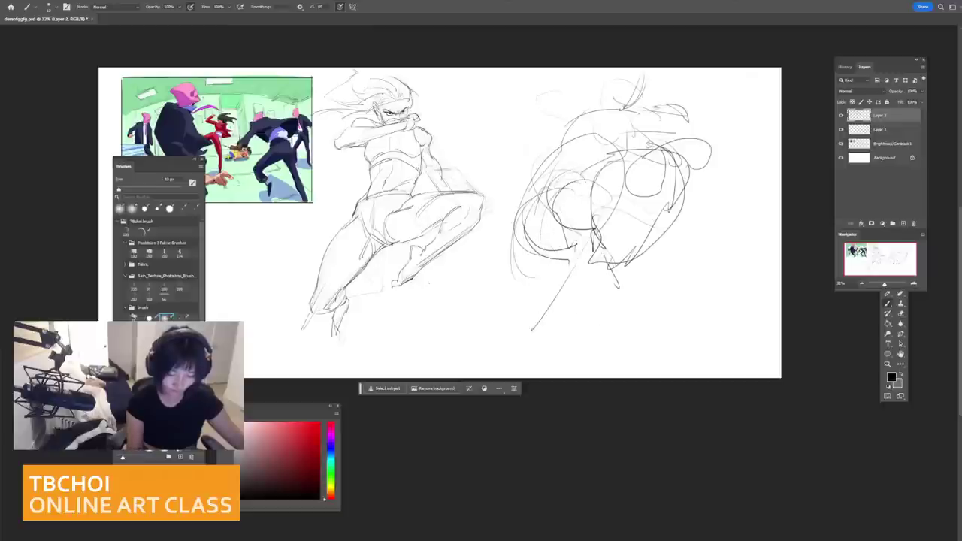
drag(524, 258, 498, 315)
drag(517, 297, 535, 347)
key(ctrl+z)
key(ctrl+z)
key(ctrl+z)
key(ctrl+z)
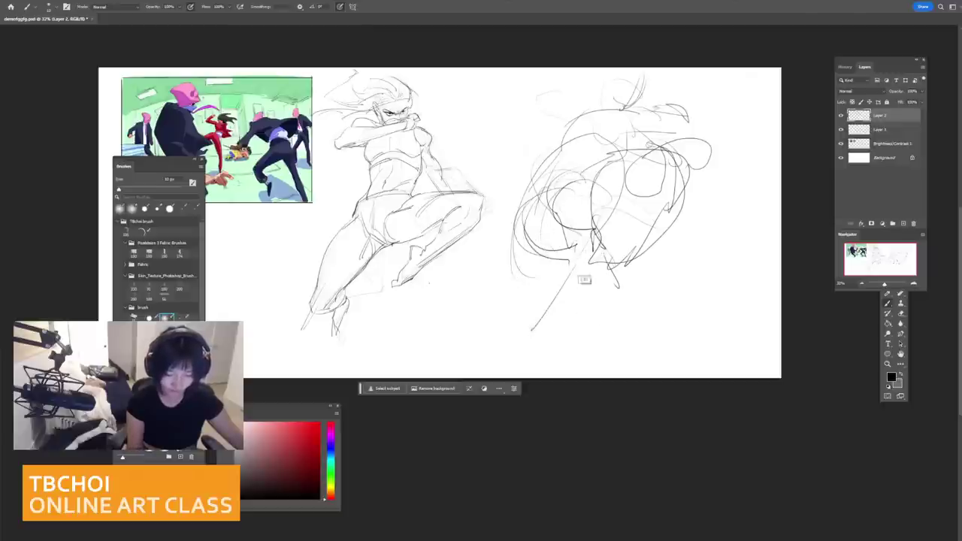
drag(584, 256, 544, 312)
key(ctrl+z)
key(ctrl+z)
Step: Try two converging lines beneath the hip for a tapering lower leg
drag(551, 262, 589, 322)
mouse_move(606, 260)
mouse_down()
mouse_move(610, 314)
mouse_move(598, 299)
mouse_move(588, 320)
mouse_up()
key(ctrl+z)
key(ctrl+z)
key(ctrl+z)
key(ctrl+z)
Step: Try a straighter supporting leg with a foot angled off its lower end
drag(548, 264, 570, 337)
mouse_move(560, 329)
mouse_down()
mouse_move(587, 293)
mouse_move(591, 321)
mouse_up()
drag(576, 306, 530, 361)
key(ctrl+z)
key(ctrl+z)
key(ctrl+z)
key(ctrl+z)
Step: Try an alternative bent leg below the second figure's folded leg
mouse_move(643, 264)
mouse_down()
mouse_move(610, 316)
mouse_move(583, 327)
mouse_move(624, 305)
mouse_up()
key(ctrl+z)
key(ctrl+z)
key(ctrl+z)
key(ctrl+z)
key(ctrl+z)
key(ctrl+z)
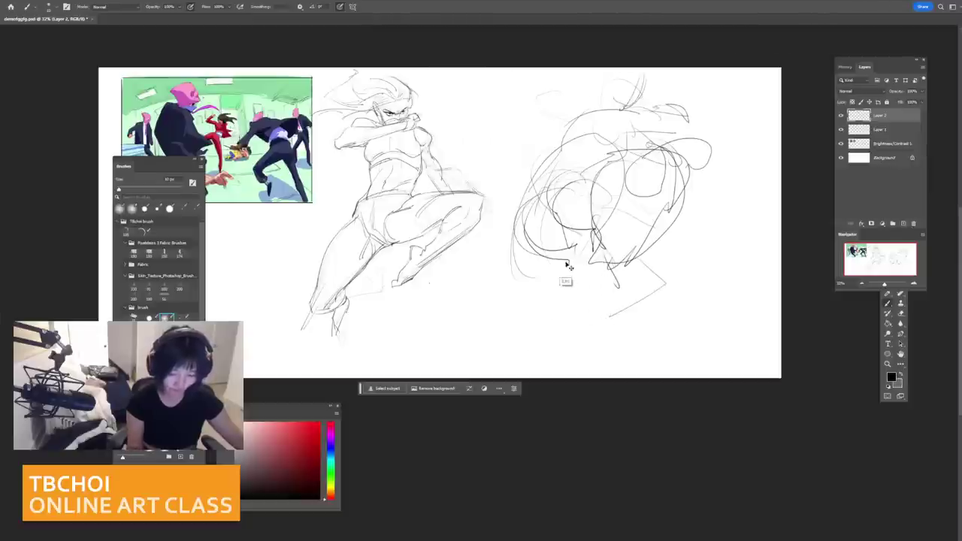
Step: Try a shorter diagonal shin with a small foot beneath the hip
mouse_move(609, 266)
mouse_down()
mouse_move(588, 302)
mouse_move(559, 312)
mouse_move(571, 323)
mouse_move(574, 311)
mouse_up()
drag(562, 323, 548, 358)
drag(565, 325, 578, 319)
key(ctrl+z)
key(ctrl+z)
key(ctrl+z)
key(ctrl+z)
key(ctrl+z)
key(ctrl+z)
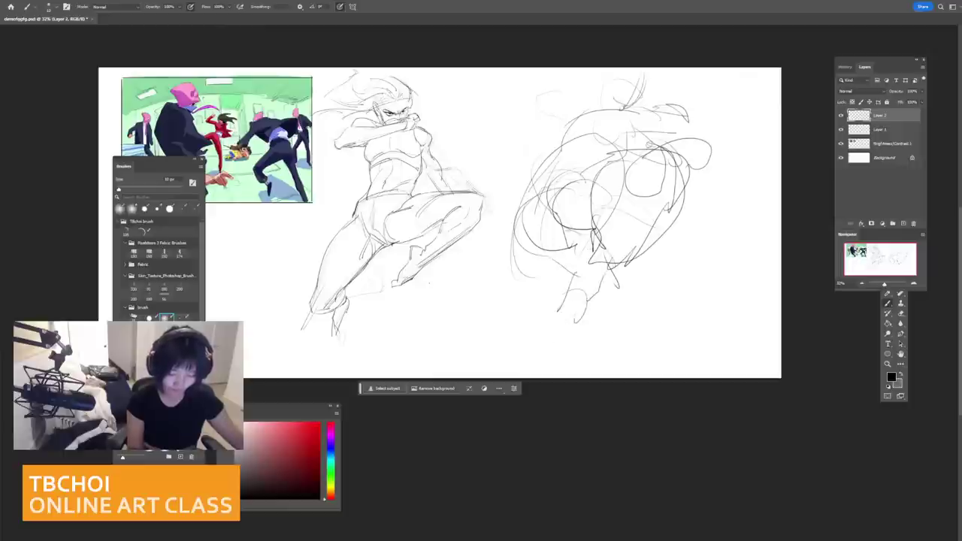
Step: Restate the second figure's hip curve and sweep its back contour up to the shoulder
mouse_move(539, 178)
mouse_down()
mouse_move(538, 244)
mouse_move(569, 261)
mouse_up()
drag(536, 225, 580, 106)
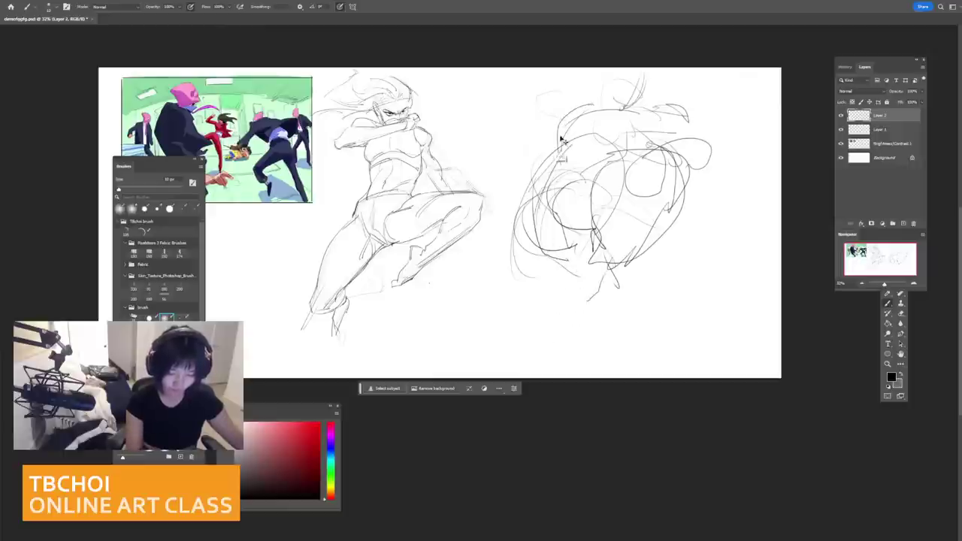
key(ctrl+z)
mouse_move(544, 187)
mouse_down()
mouse_move(565, 119)
mouse_move(610, 104)
mouse_up()
scroll(692, 152, up, 2)
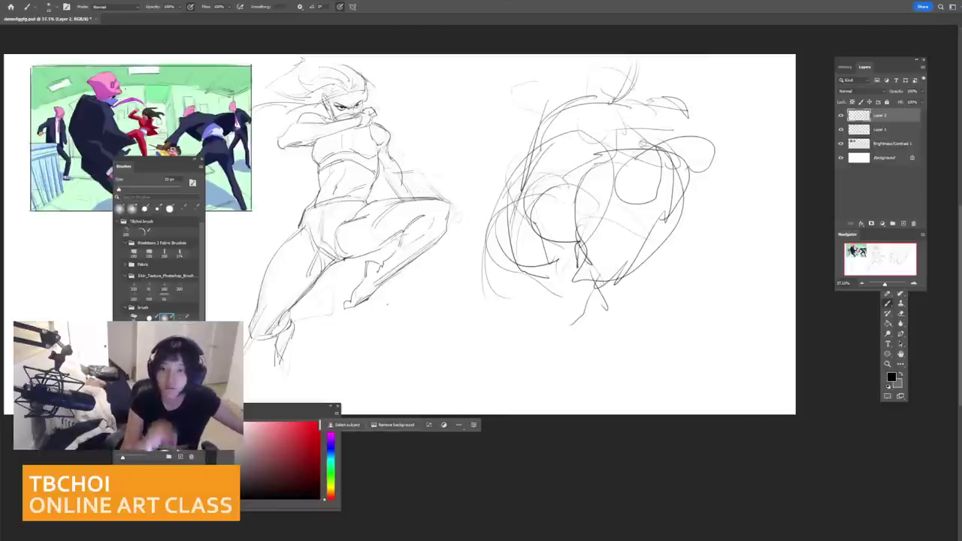
Step: Lasso the whole rough second figure, delete it, and deselect
drag(387, 303, 360, 343)
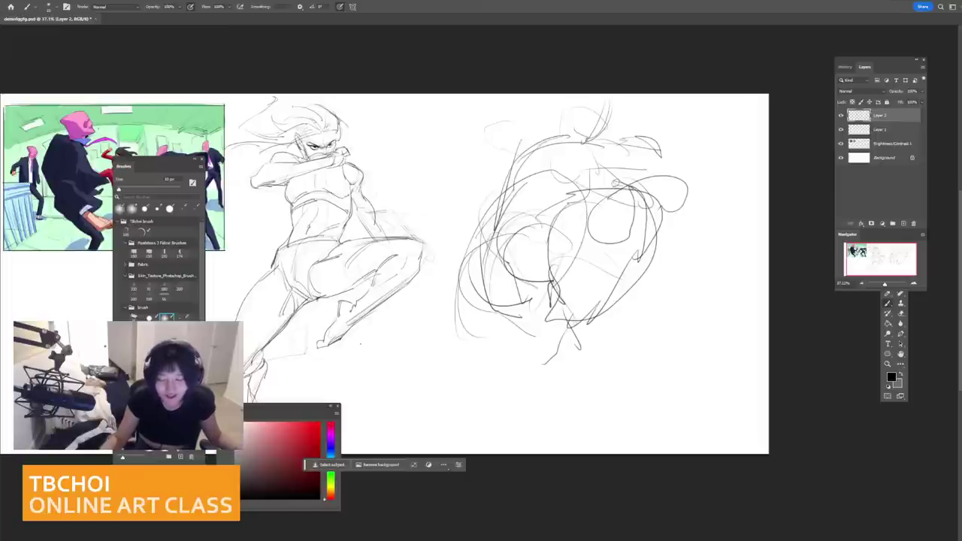
click(888, 293)
click(888, 282)
click(888, 272)
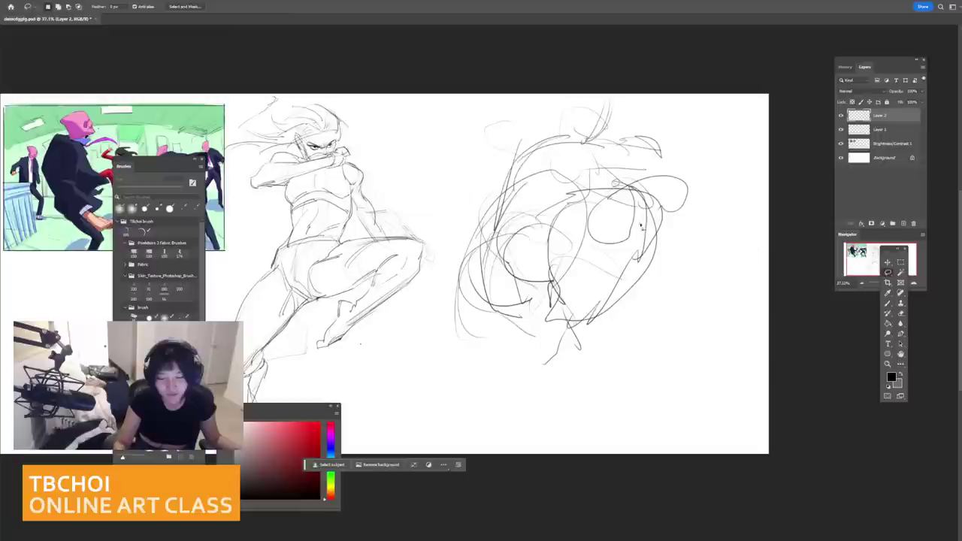
mouse_move(564, 99)
mouse_down()
mouse_move(476, 133)
mouse_move(576, 404)
mouse_move(669, 63)
mouse_move(818, 37)
mouse_up()
key(Delete)
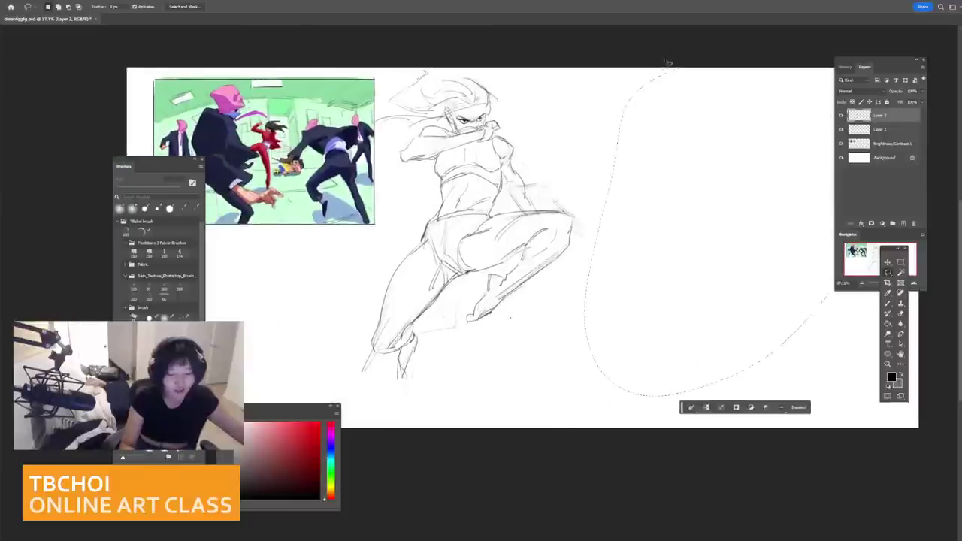
key(ctrl+d)
scroll(638, 280, up, 1)
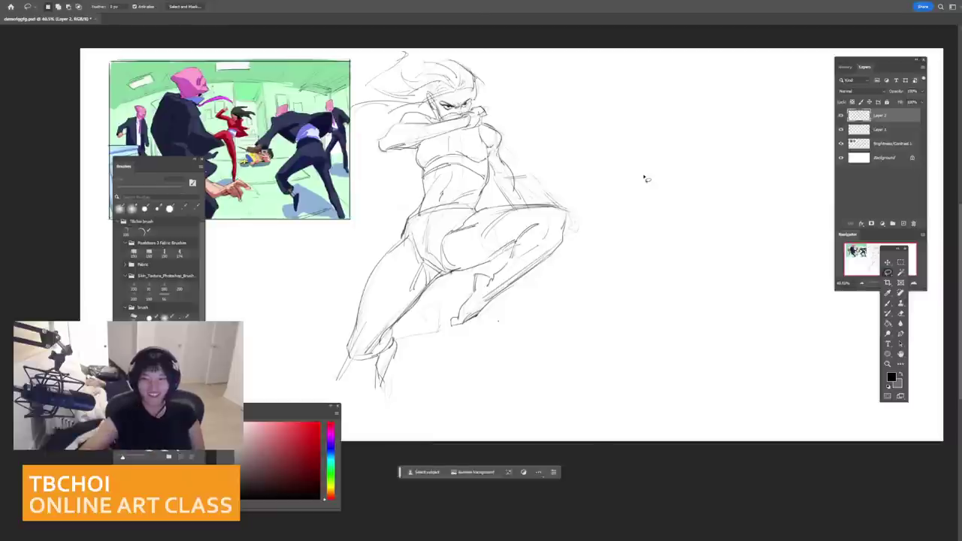
Step: Add two new empty layers at the top of the layer stack
scroll(645, 178, up, 3)
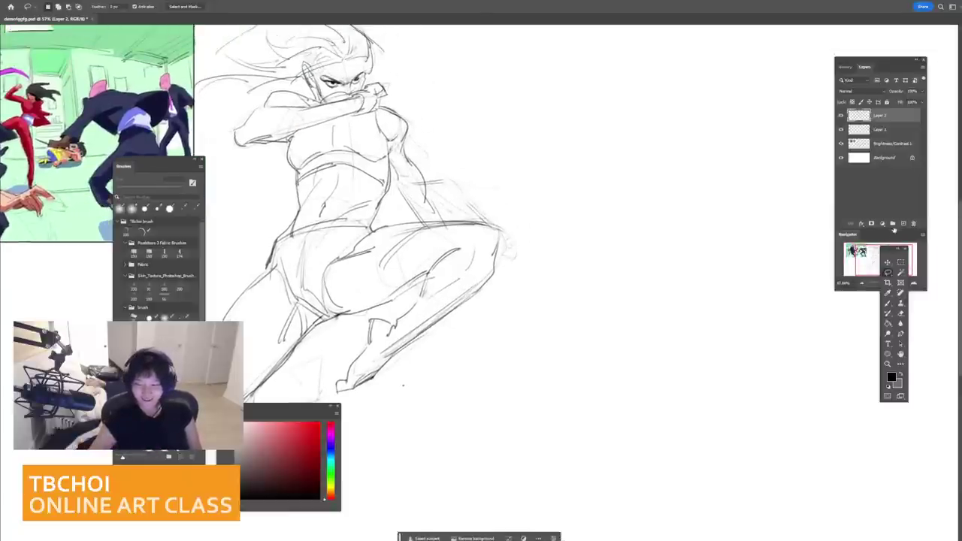
click(891, 271)
click(903, 223)
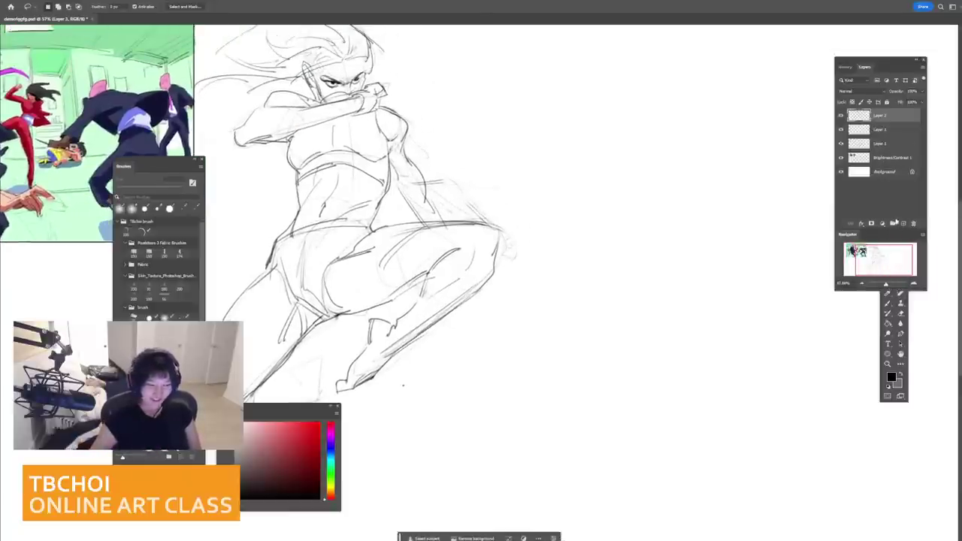
scroll(571, 255, down, 5)
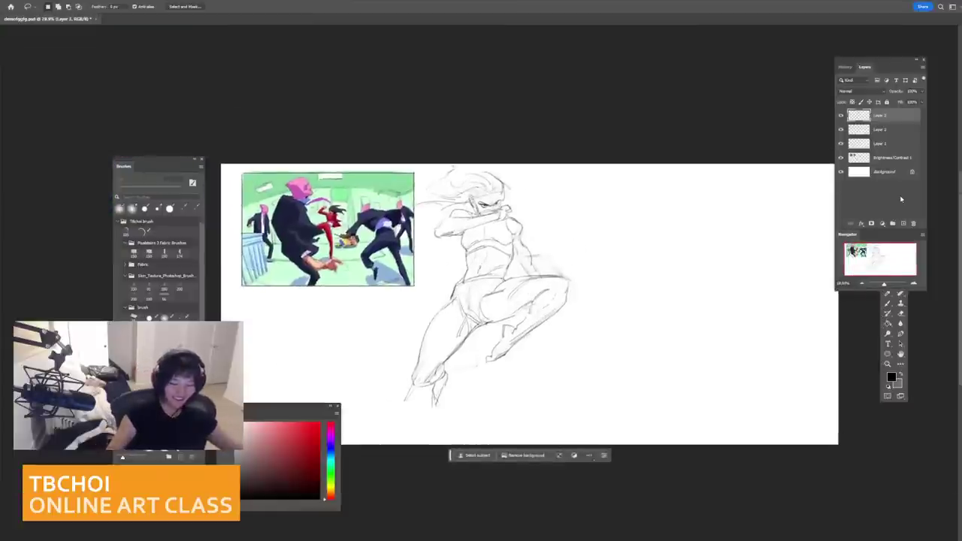
scroll(571, 270, up, 2)
scroll(571, 271, right, 1)
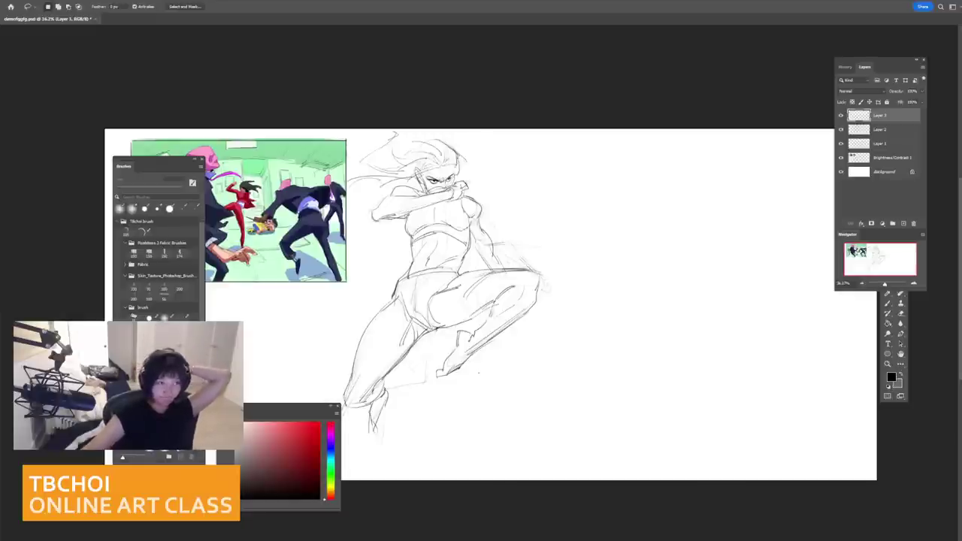
scroll(679, 260, up, 2)
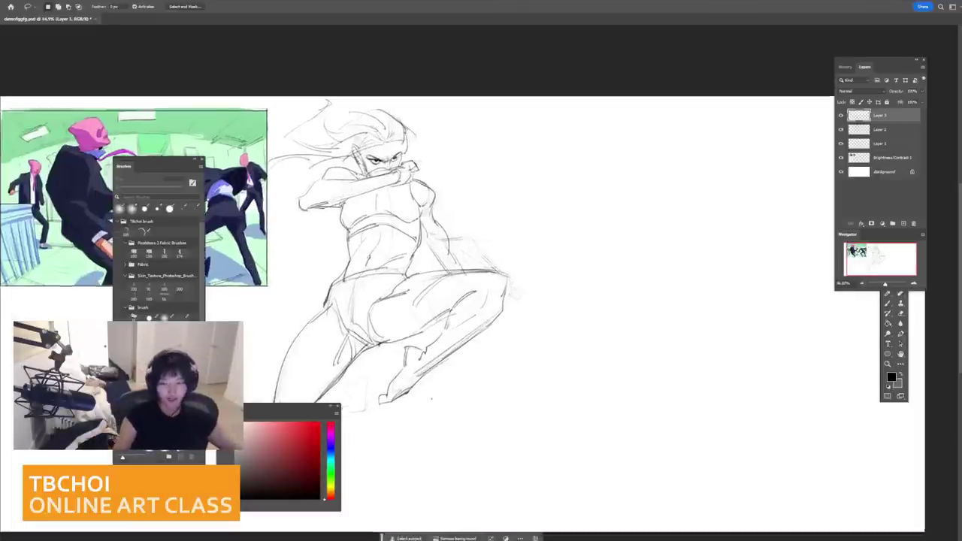
click(903, 223)
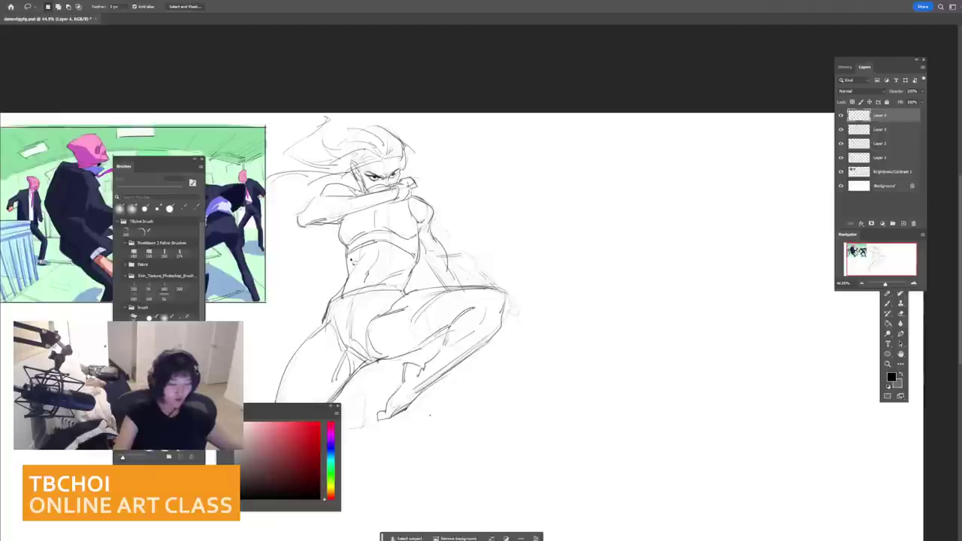
Step: Switch to the brush, enlarge its tip slightly, and test strokes in the blank area beside the finished figure
key(b)
mouse_move(539, 243)
mouse_down()
mouse_move(607, 167)
mouse_move(661, 184)
mouse_up()
key(ctrl+z)
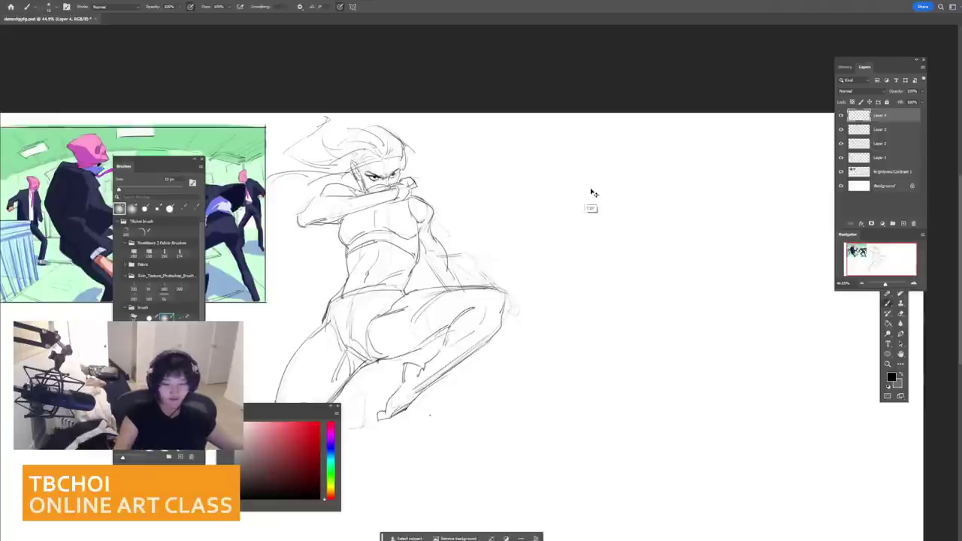
scroll(592, 189, up, 1)
scroll(592, 188, right, 1)
key(bracketright)
mouse_move(474, 184)
mouse_down()
mouse_move(544, 131)
mouse_move(583, 149)
mouse_move(466, 213)
mouse_up()
key(ctrl+z)
Step: Try a large oval head with a curved vertical centre line beside the finished figure
mouse_move(544, 143)
mouse_down()
mouse_move(557, 268)
mouse_move(509, 134)
mouse_move(605, 172)
mouse_up()
drag(495, 167, 522, 298)
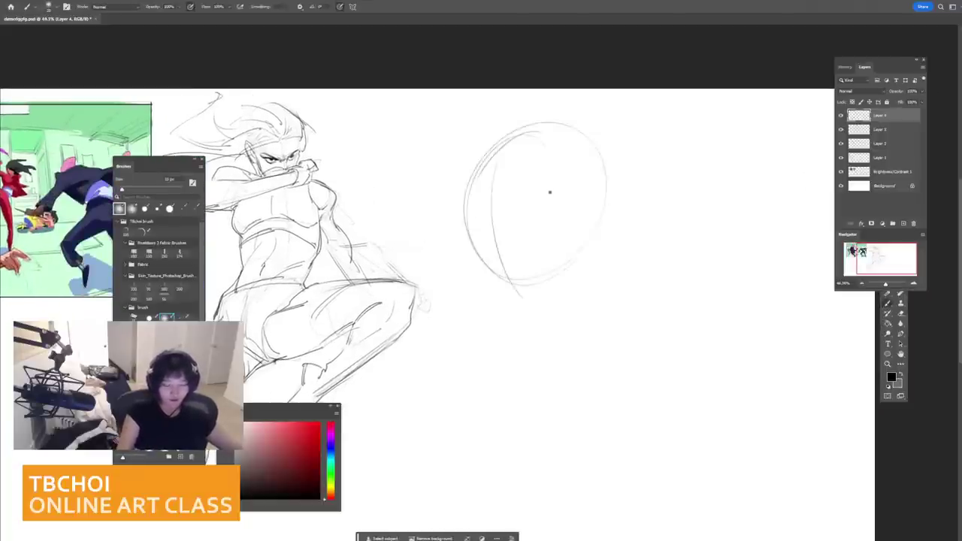
key(ctrl+z)
key(ctrl+z)
drag(565, 133, 473, 237)
key(ctrl+z)
key(ctrl+z)
Step: Sketch the front curve of a large head with a curved facial centre line and a slanted lower guideline
drag(583, 127, 487, 225)
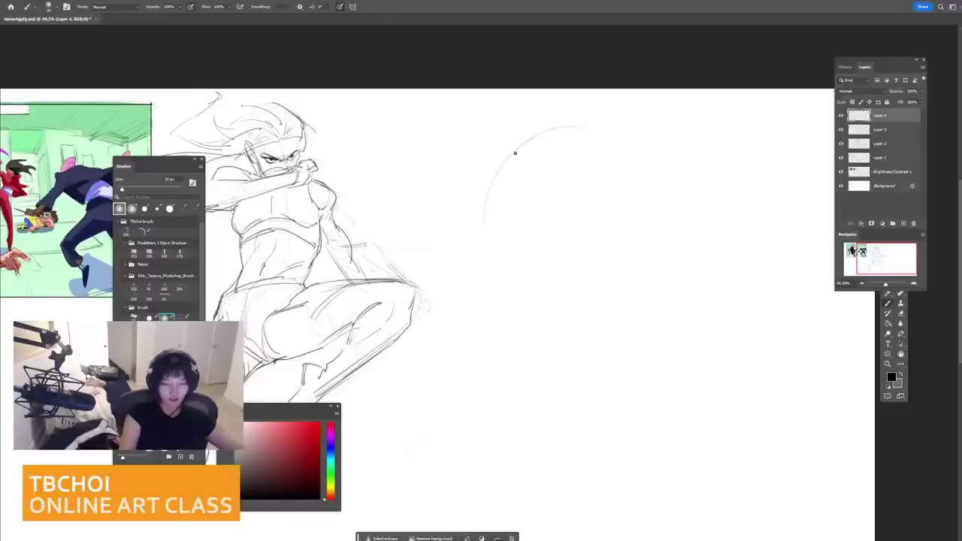
mouse_move(516, 153)
mouse_down()
mouse_move(496, 288)
mouse_move(532, 329)
mouse_up()
mouse_move(493, 257)
mouse_down()
mouse_move(531, 307)
mouse_move(640, 249)
mouse_up()
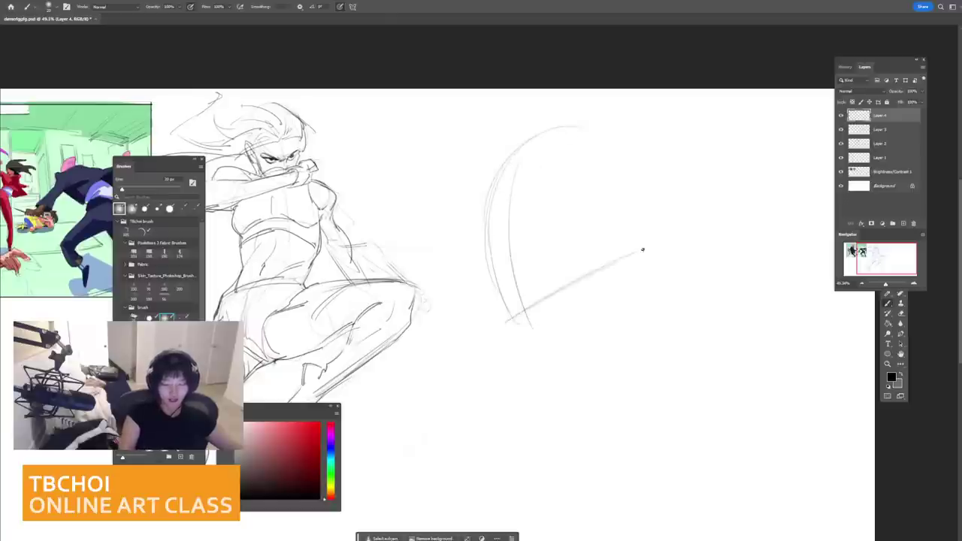
drag(508, 312, 655, 233)
Step: Extend the head's back contour down into a thick neck, adding the throat lines and a slanted shoulder line
drag(575, 129, 718, 329)
drag(645, 181, 741, 398)
mouse_move(551, 316)
mouse_down()
mouse_move(567, 449)
mouse_move(562, 472)
mouse_move(553, 472)
mouse_move(764, 398)
mouse_up()
drag(519, 468, 803, 390)
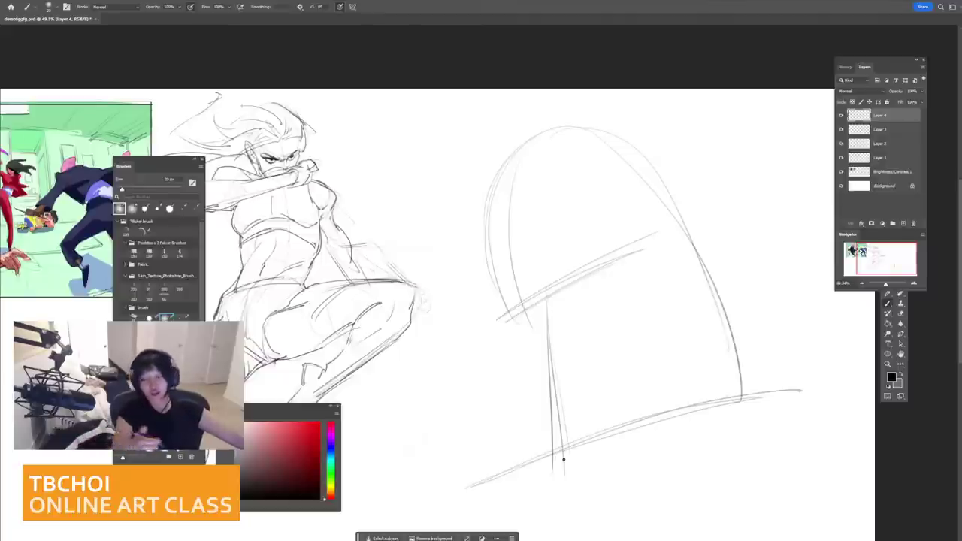
Step: Try darker forehead and nose contours along the front edge of the large head
key(ctrl+z)
mouse_move(520, 141)
mouse_down()
mouse_move(486, 211)
mouse_move(484, 202)
mouse_move(495, 218)
mouse_move(473, 290)
mouse_up()
key(ctrl+z)
drag(492, 214, 480, 282)
key(ctrl+z)
key(ctrl+z)
key(ctrl+z)
key(ctrl+z)
mouse_move(524, 142)
mouse_down()
mouse_move(483, 223)
mouse_move(498, 221)
mouse_move(490, 280)
mouse_up()
key(ctrl+z)
Step: Draw the nose, nostril, narrowed eye and angled brows, and darken the top contour of the skull
mouse_move(496, 228)
mouse_down()
mouse_move(494, 274)
mouse_move(522, 282)
mouse_move(549, 268)
mouse_up()
drag(536, 249, 548, 262)
mouse_move(531, 206)
mouse_down()
mouse_move(529, 221)
mouse_move(570, 203)
mouse_move(537, 221)
mouse_move(550, 221)
mouse_move(553, 187)
mouse_up()
mouse_move(527, 217)
mouse_down()
mouse_move(567, 183)
mouse_move(592, 192)
mouse_up()
mouse_move(481, 217)
mouse_down()
mouse_move(499, 227)
mouse_move(493, 194)
mouse_move(571, 129)
mouse_move(638, 143)
mouse_up()
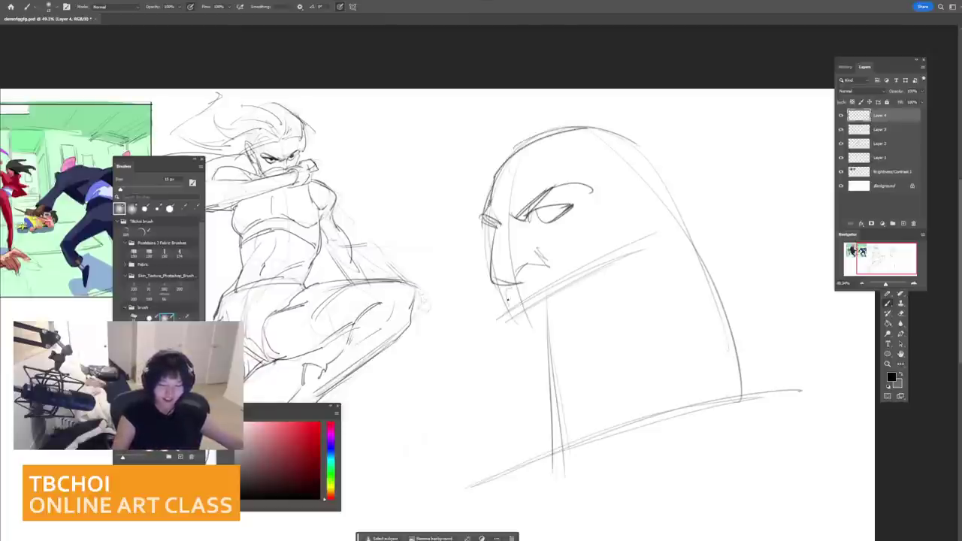
Step: Draw the lips below the nose and a slanted mouth line running back to a cheek crease
key(ctrl+z)
mouse_move(506, 286)
mouse_down()
mouse_move(497, 311)
mouse_move(502, 304)
mouse_up()
key(ctrl+z)
mouse_move(504, 303)
mouse_down()
mouse_move(524, 307)
mouse_move(534, 293)
mouse_up()
drag(534, 294, 581, 272)
drag(521, 302, 627, 240)
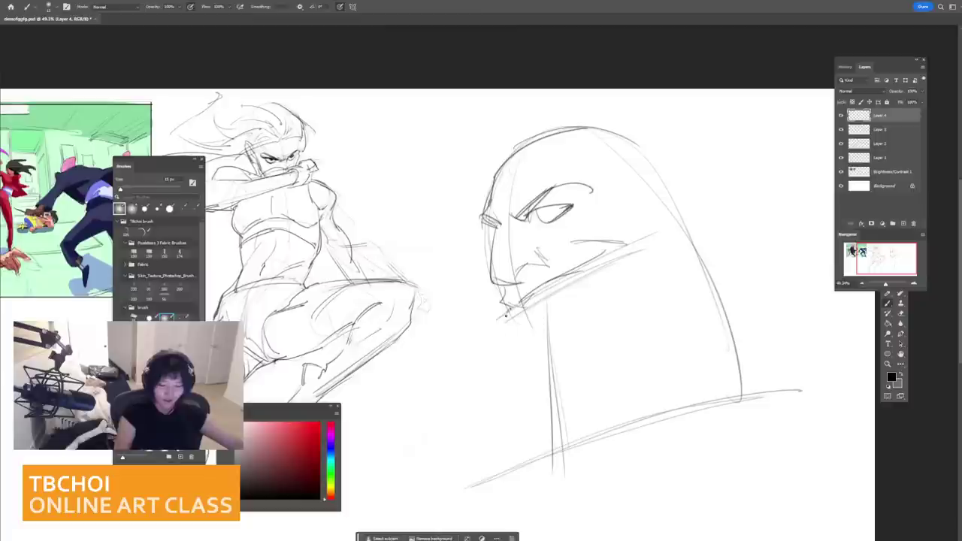
Step: Draw a heavy square chin and a strong jawline slanting up toward the back of the head
mouse_move(506, 313)
mouse_down()
mouse_move(499, 341)
mouse_move(554, 344)
mouse_up()
key(ctrl+z)
key(ctrl+z)
drag(504, 309, 501, 372)
mouse_move(501, 365)
mouse_down()
mouse_move(537, 361)
mouse_move(561, 369)
mouse_up()
mouse_move(502, 373)
mouse_down()
mouse_move(537, 361)
mouse_move(568, 362)
mouse_move(656, 317)
mouse_up()
mouse_move(542, 374)
mouse_down()
mouse_move(681, 292)
mouse_move(704, 283)
mouse_up()
drag(547, 372, 677, 287)
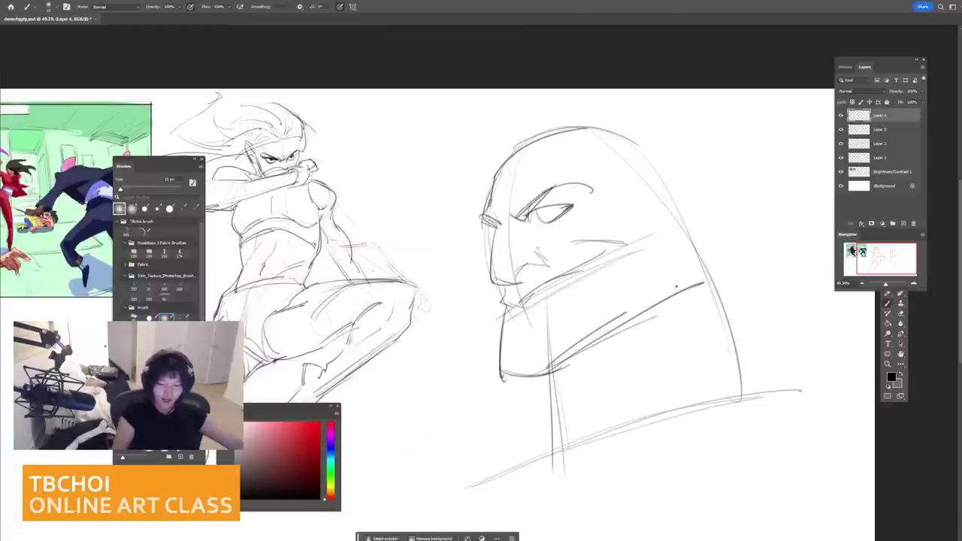
drag(627, 311, 707, 280)
Step: Darken the rear edge of the jaw and add a rounded ear behind it
drag(657, 189, 690, 284)
drag(683, 250, 690, 279)
mouse_move(679, 202)
mouse_down()
mouse_move(722, 218)
mouse_move(699, 257)
mouse_up()
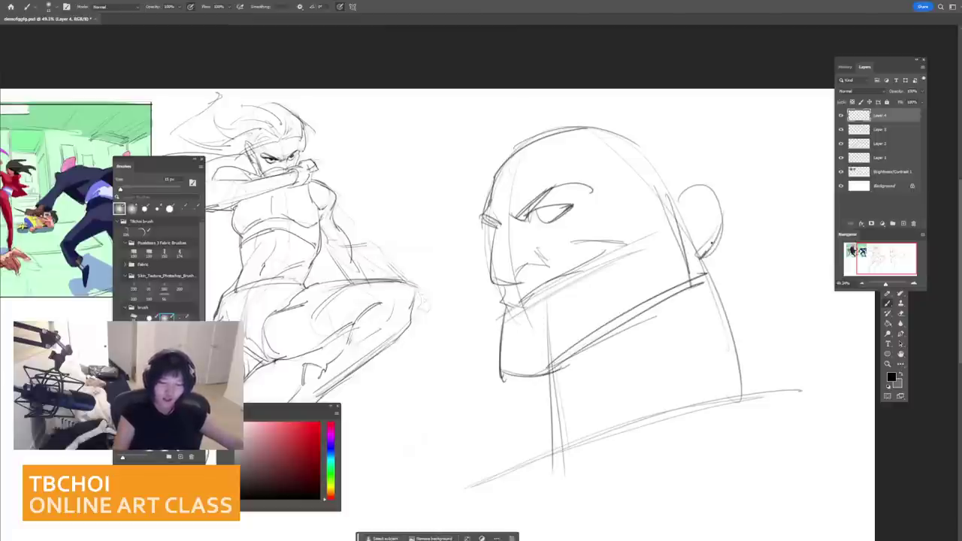
drag(722, 206, 704, 252)
key(ctrl+z)
Step: Add a flatter slanted skull top and sweep long contours behind the ear down the back of the neck
drag(494, 185, 641, 113)
mouse_move(490, 200)
mouse_down()
mouse_move(584, 133)
mouse_move(641, 123)
mouse_move(779, 275)
mouse_up()
drag(633, 142, 816, 340)
drag(678, 165, 804, 328)
Step: Draw the throat contour, the diagonal neck muscle and the collarbone lines at the base of the neck
mouse_move(555, 369)
mouse_down()
mouse_move(588, 415)
mouse_move(551, 375)
mouse_move(577, 463)
mouse_up()
key(ctrl+z)
drag(677, 308, 574, 485)
drag(572, 418, 546, 490)
key(ctrl+z)
drag(572, 420, 550, 496)
drag(552, 490, 638, 447)
drag(722, 359, 617, 460)
drag(761, 323, 637, 481)
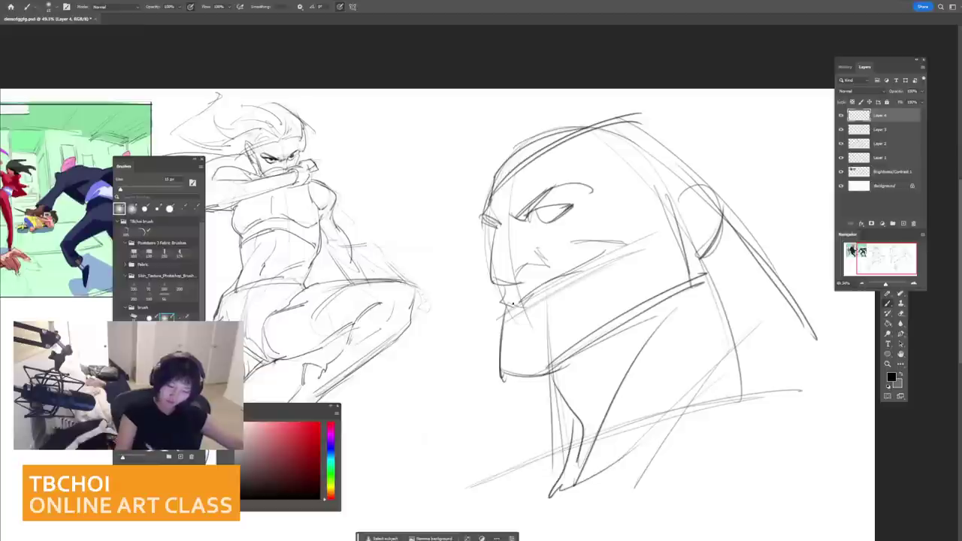
Step: Darken the mouth line up to the cheek crease, and try a new front contour for the nose
drag(520, 299, 610, 252)
drag(490, 277, 507, 284)
key(ctrl+z)
key([)
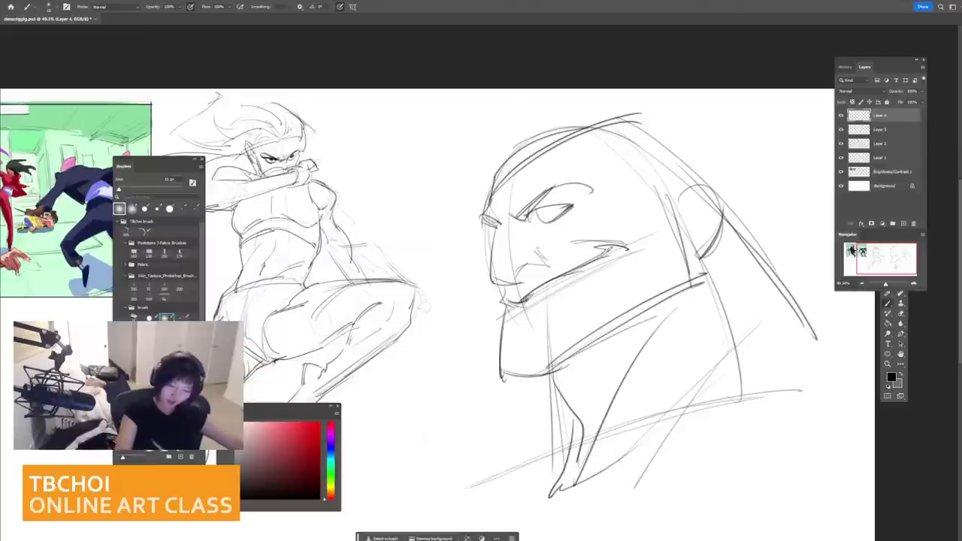
key(ctrl+z)
mouse_move(495, 220)
mouse_down()
mouse_move(492, 283)
mouse_move(485, 279)
mouse_up()
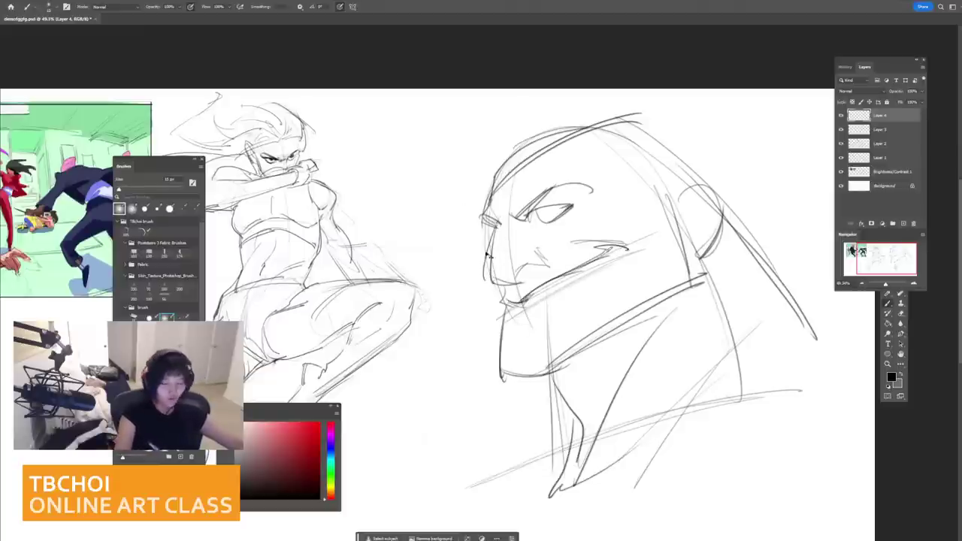
key(ctrl+z)
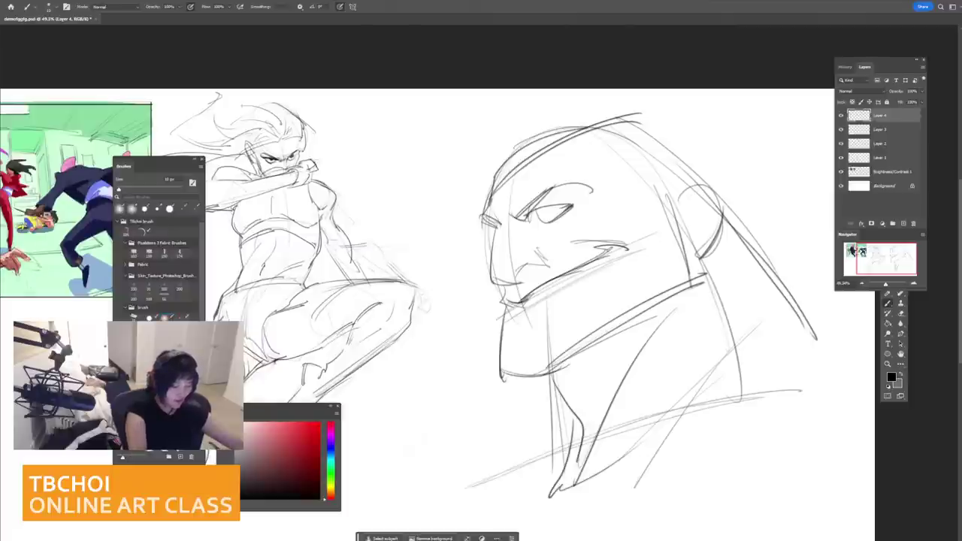
Step: Erase the dark nose contour down to a faint trace, and return to the brush
key(e)
drag(495, 223, 489, 284)
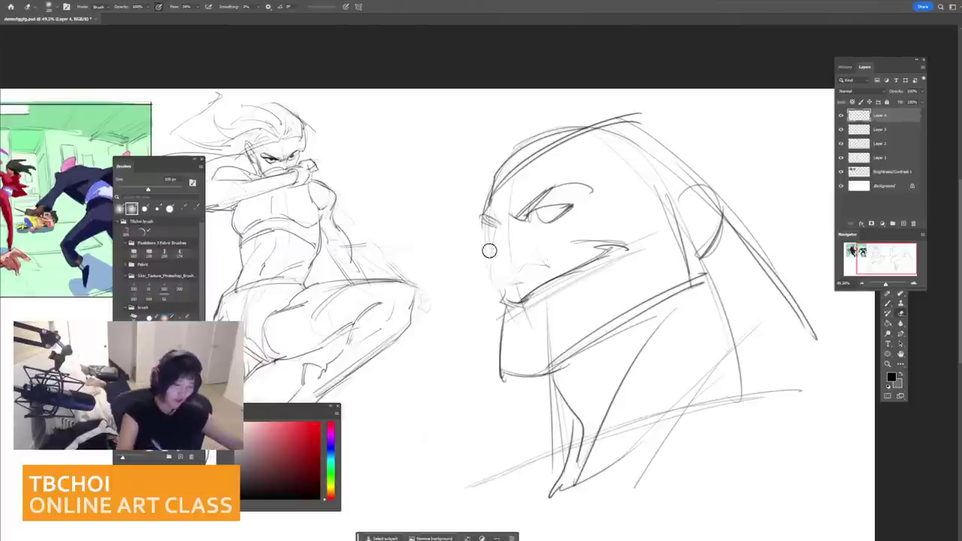
key(b)
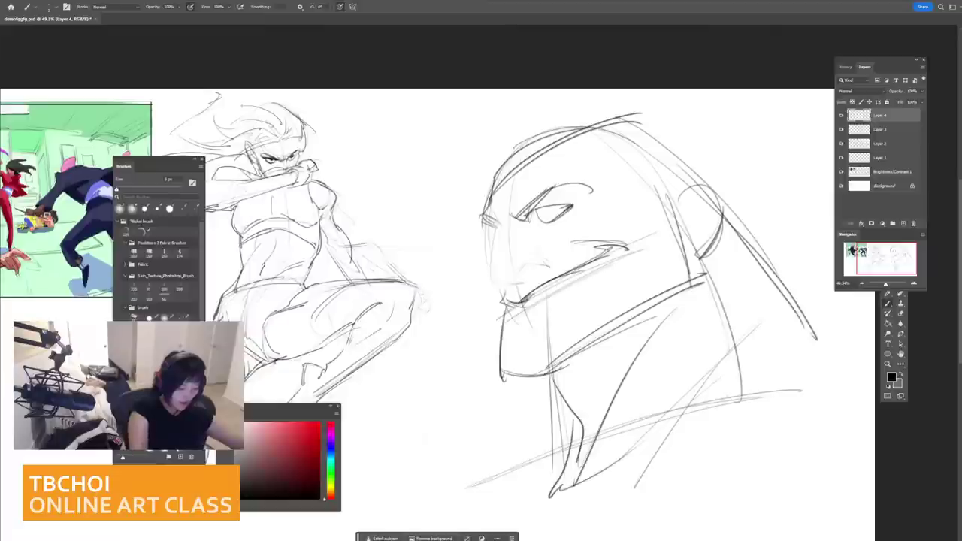
Step: Redraw the front contour of the large head's nose and sketch the nostril wing
mouse_move(491, 230)
mouse_down()
mouse_move(496, 292)
mouse_move(485, 269)
mouse_move(482, 279)
mouse_move(512, 284)
mouse_move(531, 266)
mouse_move(510, 285)
mouse_move(507, 276)
mouse_move(612, 237)
mouse_up()
key(ctrl+z)
key(ctrl+z)
key(bracketright)
key(ctrl+z)
key(ctrl+z)
key(bracketright)
key(ctrl+z)
drag(737, 247, 647, 285)
drag(656, 282, 594, 284)
drag(656, 253, 626, 251)
Step: Fade the chin, jaw and lower face lines with an enlarged eraser, and return to a smaller brush
key(bracketright)
key(bracketright)
key(bracketright)
key(bracketright)
key(bracketright)
key(bracketright)
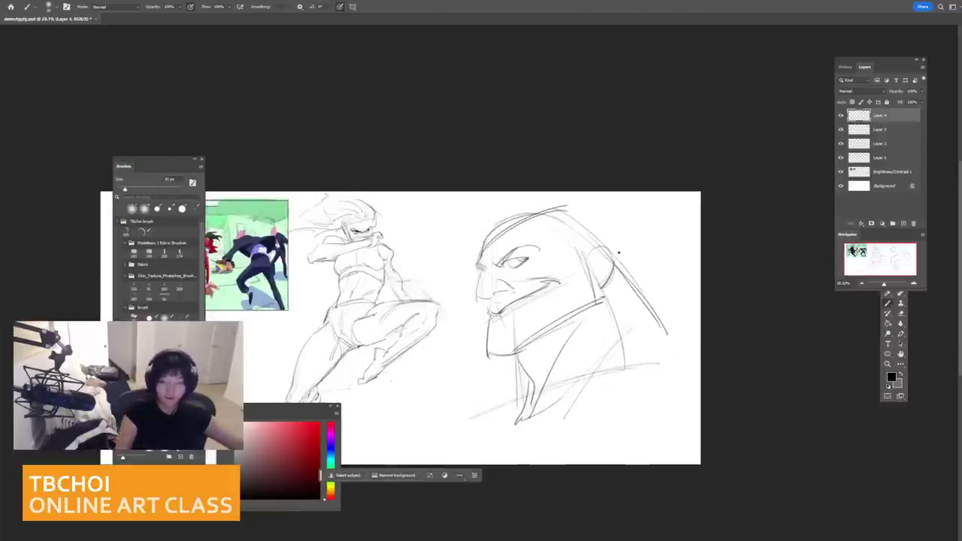
scroll(618, 253, up, 2)
key(e)
mouse_move(489, 305)
mouse_down()
mouse_move(548, 278)
mouse_move(461, 327)
mouse_move(529, 282)
mouse_move(505, 260)
mouse_move(521, 246)
mouse_move(492, 244)
mouse_move(508, 234)
mouse_up()
key(b)
key(bracketleft)
key(bracketleft)
Step: Darken the slanted eyebrow and brow ridge, and define the eye with an iris and creases beneath it
key(ctrl+z)
drag(480, 260, 526, 236)
mouse_move(472, 260)
mouse_down()
mouse_move(483, 263)
mouse_move(460, 263)
mouse_move(455, 248)
mouse_up()
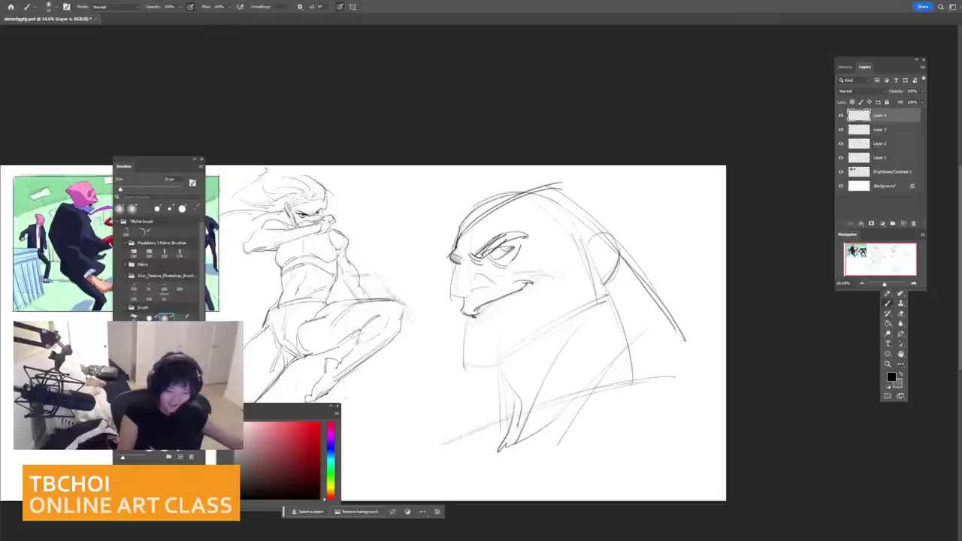
Step: Turn the closed mouth into an open grin with a lower lip curve and rows of teeth
mouse_move(476, 321)
mouse_down()
mouse_move(524, 290)
mouse_move(506, 323)
mouse_up()
key(ctrl+z)
key(ctrl+z)
key(ctrl+z)
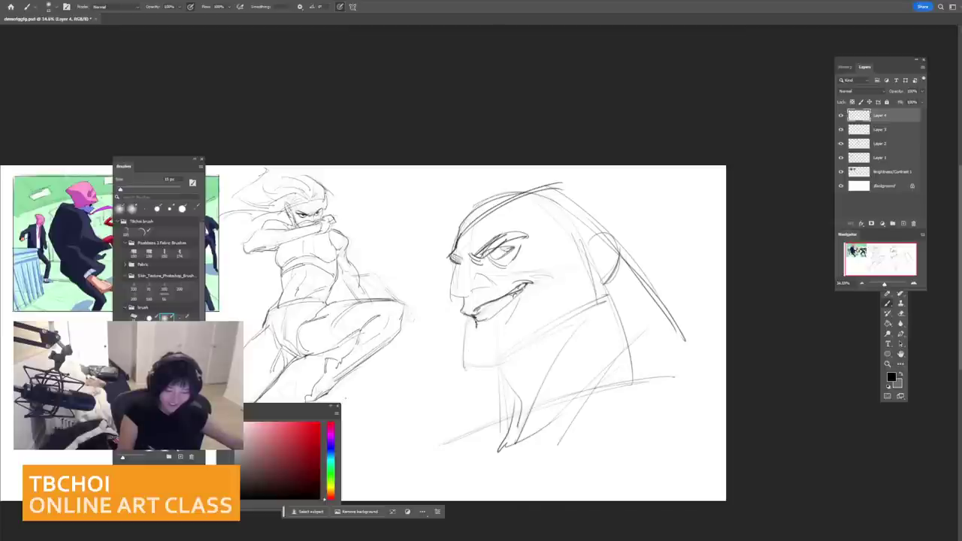
mouse_move(474, 325)
mouse_down()
mouse_move(471, 344)
mouse_move(495, 330)
mouse_move(498, 301)
mouse_move(530, 281)
mouse_up()
key(ctrl+z)
key(ctrl+z)
drag(450, 294, 536, 272)
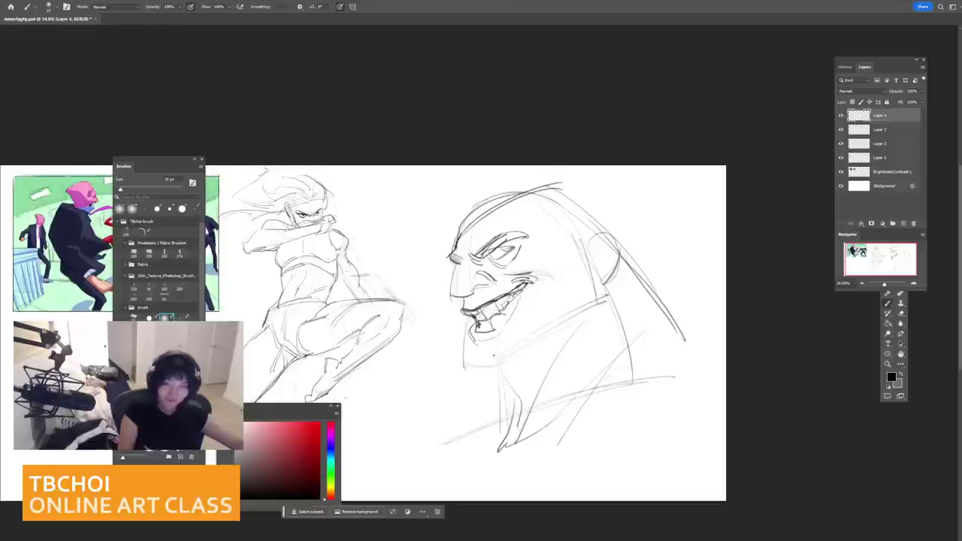
Step: Redraw the square chin and the jawline up to the ear, and shade the iris dark
mouse_move(466, 337)
mouse_down()
mouse_move(469, 372)
mouse_move(514, 368)
mouse_move(535, 354)
mouse_up()
drag(526, 358, 605, 303)
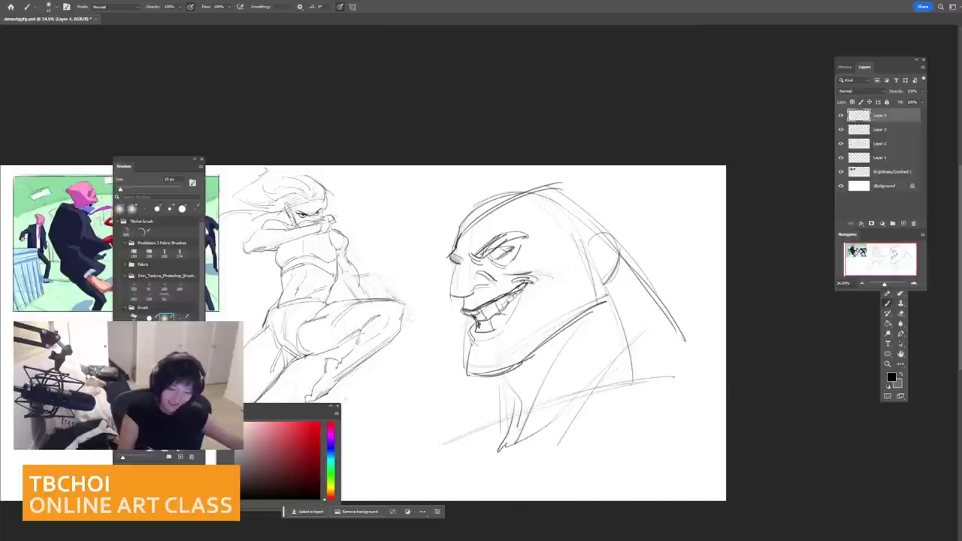
drag(491, 259, 516, 248)
drag(493, 255, 517, 246)
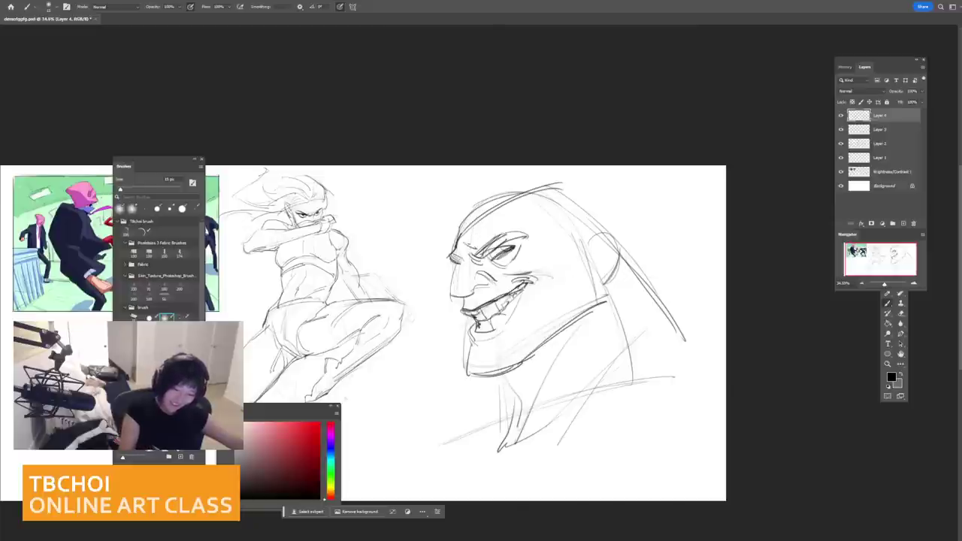
mouse_move(467, 227)
mouse_down()
mouse_move(519, 207)
mouse_move(572, 203)
mouse_up()
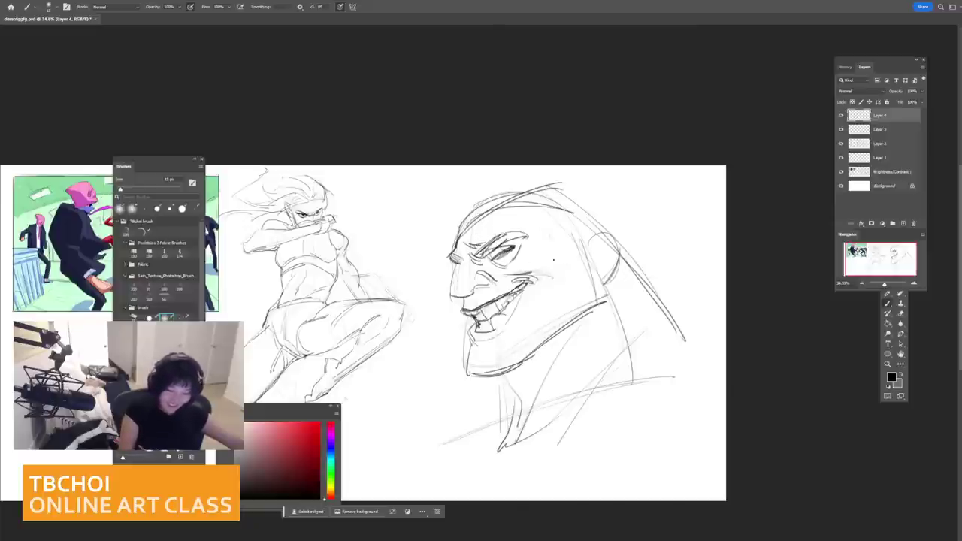
key(ctrl+z)
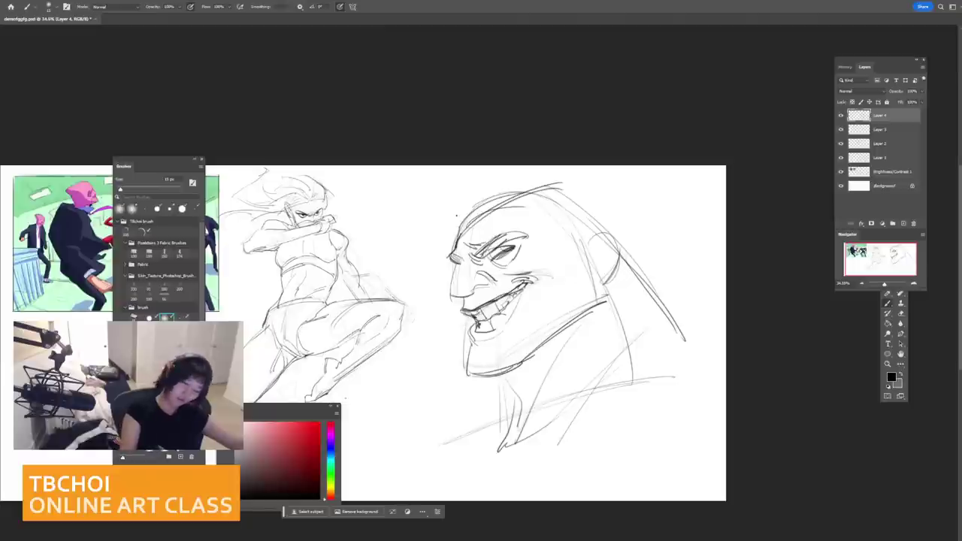
drag(434, 246, 462, 215)
key(ctrl+z)
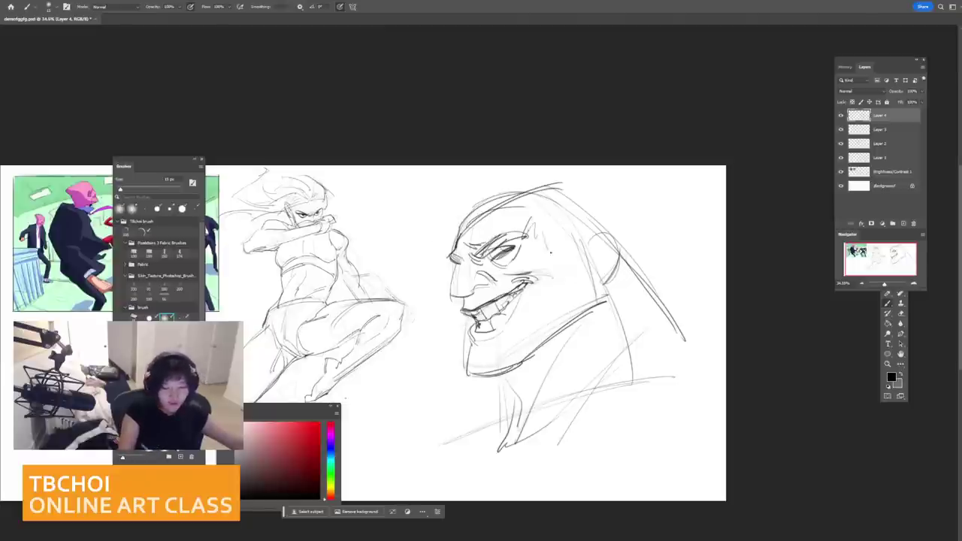
Step: Draw the hairline around the temple and a jagged sideburn running down the cheek
mouse_move(536, 227)
mouse_down()
mouse_move(557, 291)
mouse_move(551, 311)
mouse_move(568, 327)
mouse_move(610, 297)
mouse_up()
key(ctrl+z)
key(ctrl+z)
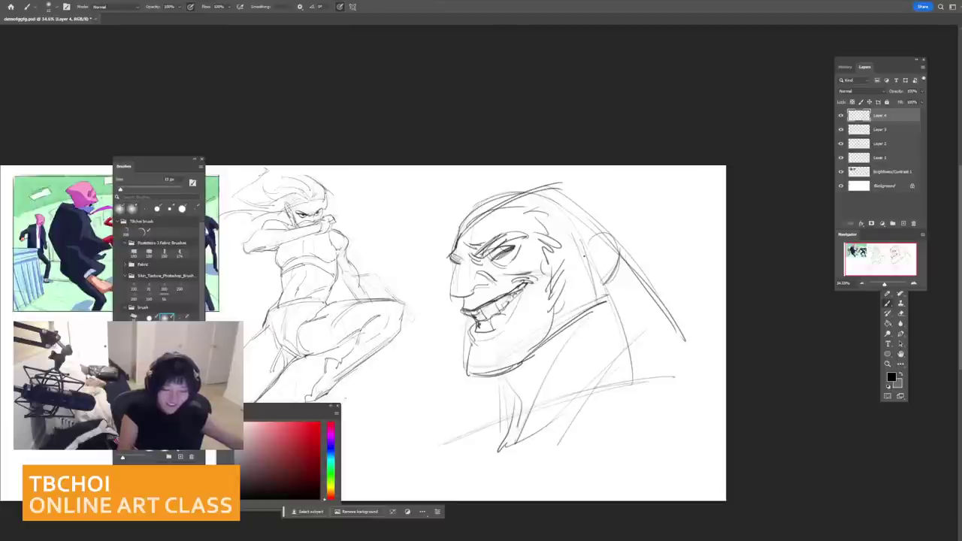
Step: Define the ear with inner folds, a lobe and a darker outline, and reinforce the jawline below it
drag(580, 251, 594, 277)
mouse_move(594, 276)
mouse_down()
mouse_move(606, 304)
mouse_move(586, 329)
mouse_up()
mouse_move(564, 326)
mouse_down()
mouse_move(525, 360)
mouse_move(530, 365)
mouse_up()
drag(574, 239, 599, 285)
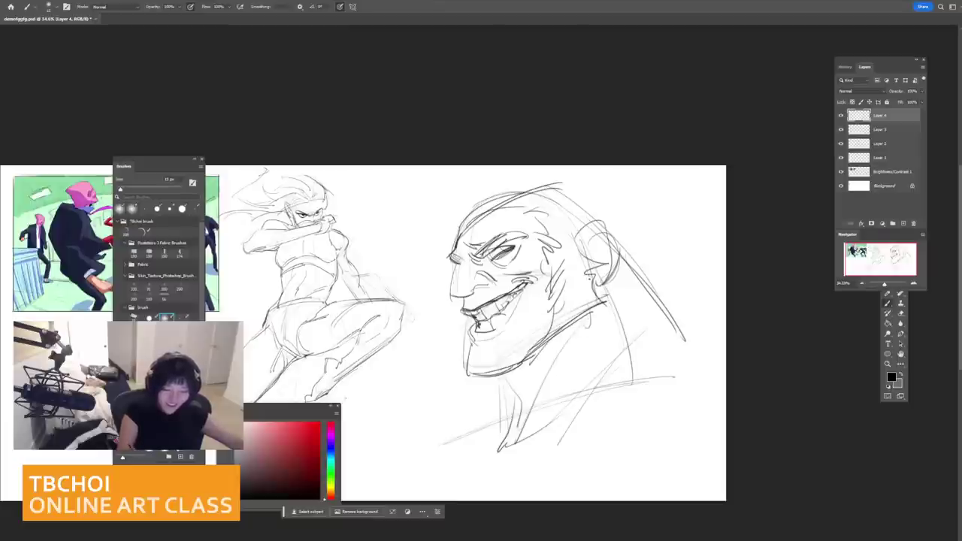
drag(612, 250, 589, 285)
key(ctrl+z)
key(ctrl+z)
mouse_move(574, 239)
mouse_down()
mouse_move(584, 225)
mouse_move(593, 285)
mouse_up()
Step: Sweep a bolder contour down the back of the skull, and darken the nose, nostril and cheek fold
mouse_move(542, 188)
mouse_down()
mouse_move(642, 248)
mouse_move(648, 264)
mouse_up()
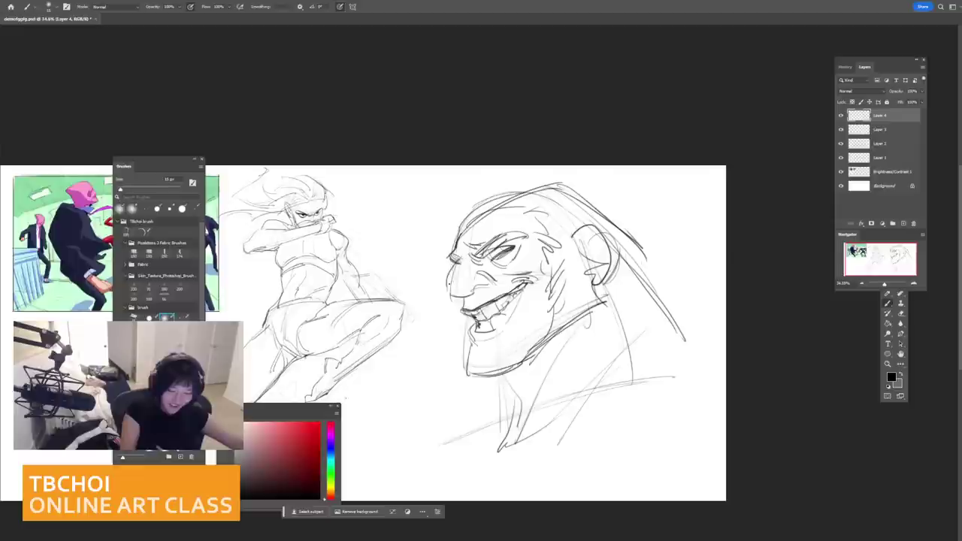
mouse_move(454, 266)
mouse_down()
mouse_move(447, 299)
mouse_move(490, 287)
mouse_move(496, 270)
mouse_move(527, 280)
mouse_up()
Step: Rework the grin with a lower tooth row, a full lower lip curve and a dark mouth corner
key(])
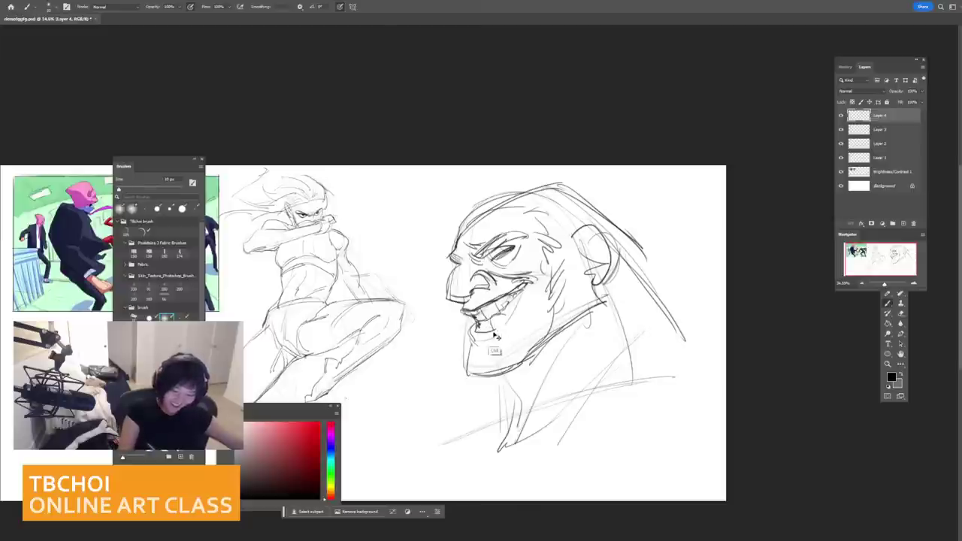
key(])
mouse_move(488, 329)
mouse_down()
mouse_move(511, 323)
mouse_move(524, 297)
mouse_up()
mouse_move(509, 336)
mouse_down()
mouse_move(523, 328)
mouse_move(501, 330)
mouse_move(519, 298)
mouse_up()
key(ctrl+z)
key(ctrl+z)
key(ctrl+z)
key(ctrl+z)
key(ctrl+z)
drag(494, 316, 523, 295)
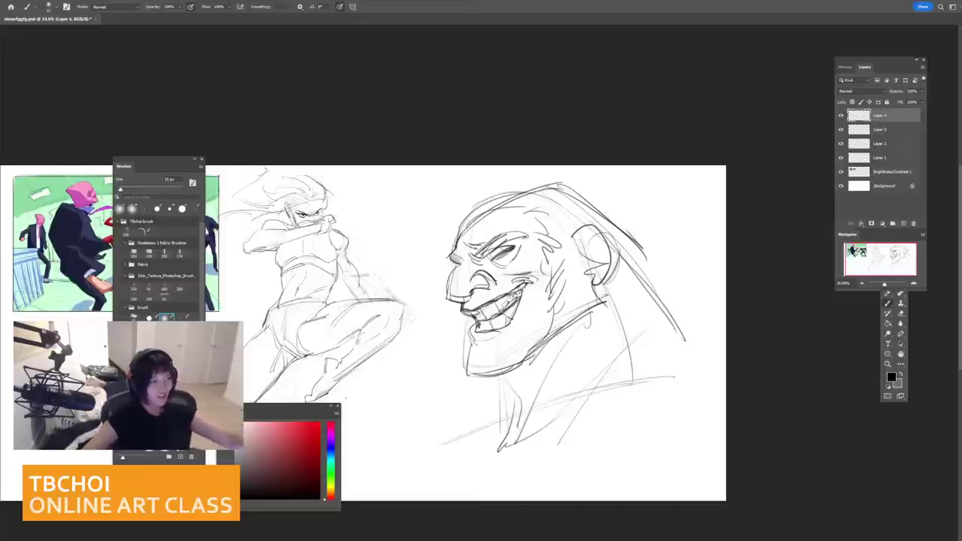
Step: Fade the jaw, throat and neck lines to light traces with a very large eraser
mouse_move(600, 248)
mouse_down()
mouse_move(560, 249)
mouse_move(586, 249)
mouse_up()
drag(559, 288, 582, 287)
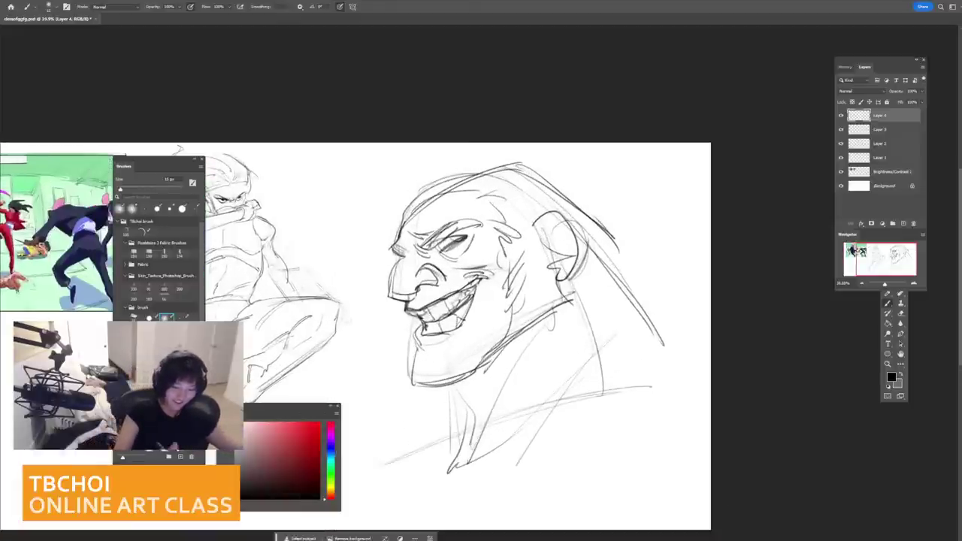
key(bracketright)
key(bracketright)
key(bracketright)
key(bracketright)
key(bracketright)
key(bracketright)
key(bracketright)
key(bracketright)
key(bracketright)
key(bracketright)
key(bracketright)
key(bracketright)
key(bracketright)
key(bracketright)
key(bracketright)
key(bracketright)
key(bracketright)
key(bracketright)
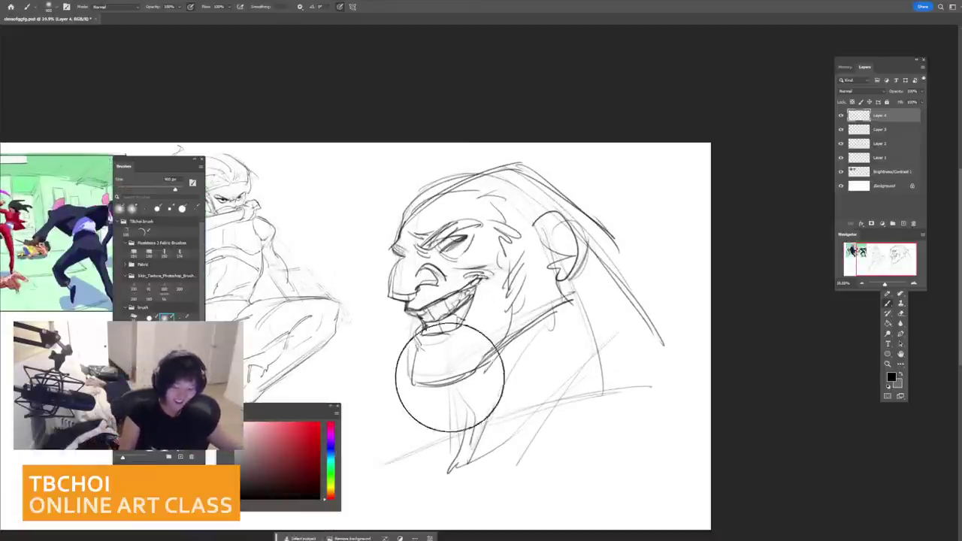
key(e)
mouse_move(453, 379)
mouse_down()
mouse_move(474, 440)
mouse_move(426, 320)
mouse_up()
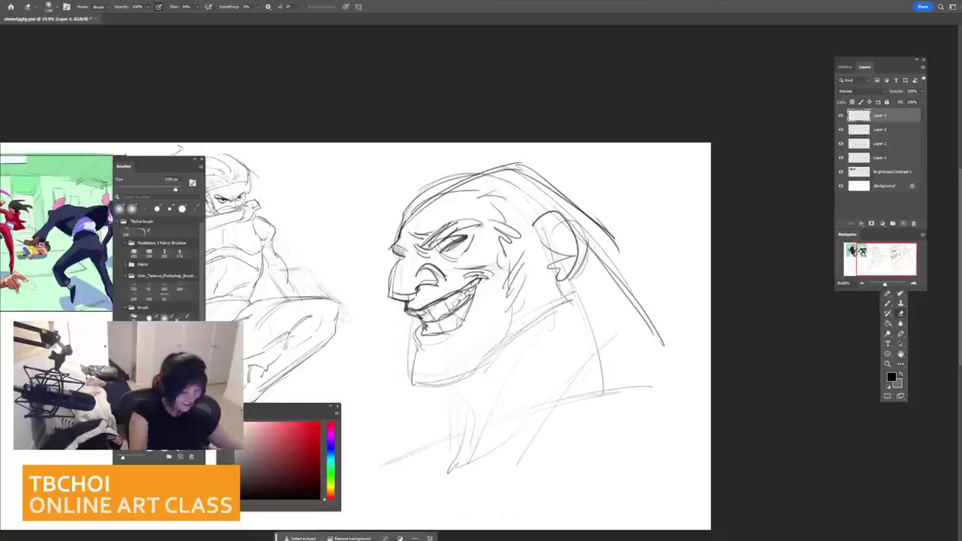
Step: Draw a pointed goatee on the chin with a small brush and add the lower lip line above it
key(b)
key(bracketleft)
key(bracketleft)
key(bracketleft)
key(bracketleft)
key(bracketleft)
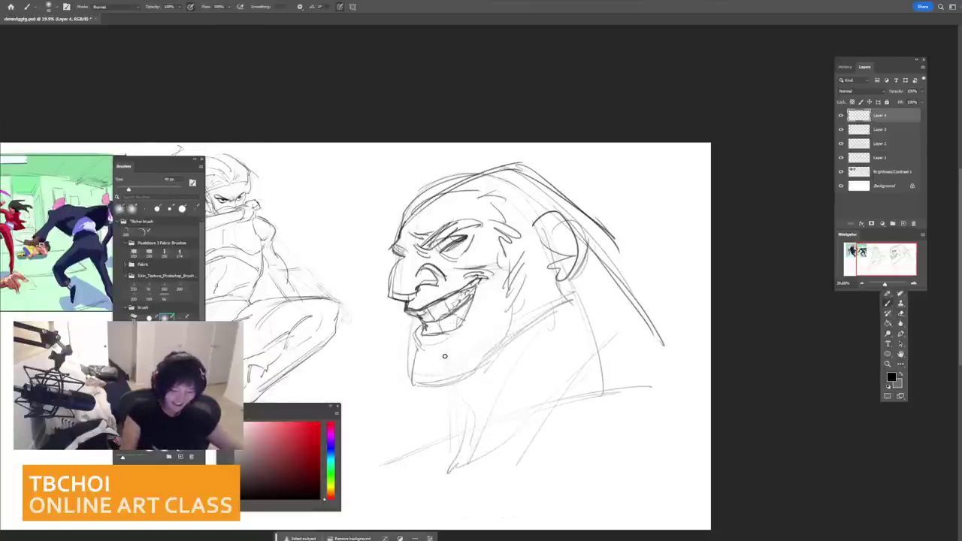
mouse_move(457, 346)
mouse_down()
mouse_move(434, 373)
mouse_move(425, 360)
mouse_move(414, 374)
mouse_move(419, 362)
mouse_move(417, 393)
mouse_move(458, 381)
mouse_move(448, 389)
mouse_move(444, 348)
mouse_move(456, 370)
mouse_move(422, 379)
mouse_up()
key(ctrl+z)
key(bracketleft)
key(bracketleft)
key(bracketleft)
key(ctrl+z)
mouse_move(420, 346)
mouse_down()
mouse_move(453, 344)
mouse_move(461, 327)
mouse_up()
key(ctrl+z)
drag(423, 335, 465, 325)
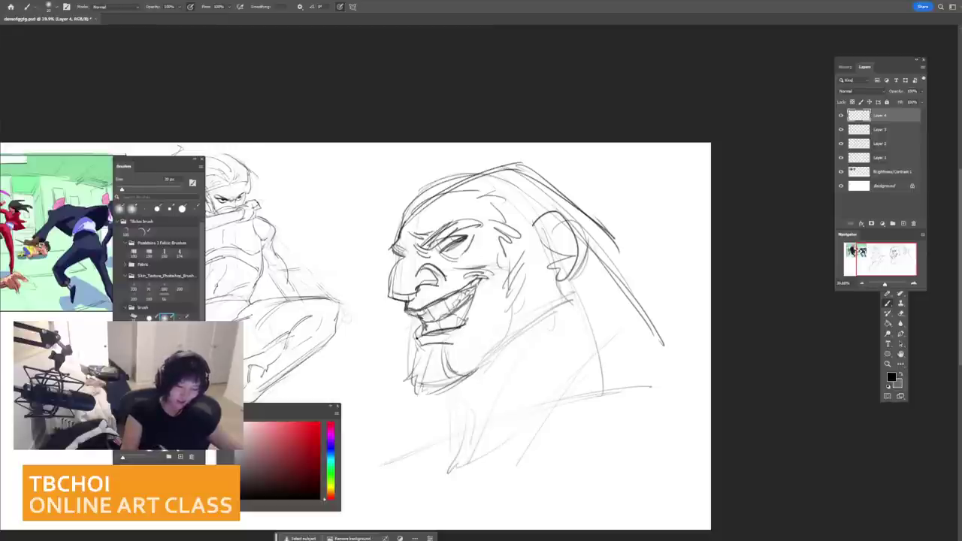
Step: Refine the contour of the grin from the lower lip up to the mouth corner
key(bracketleft)
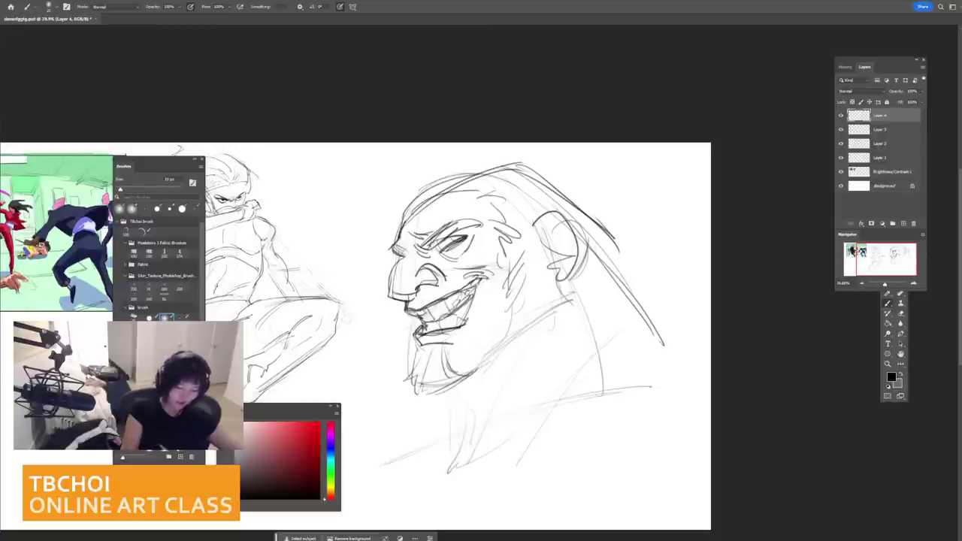
mouse_move(418, 335)
mouse_down()
mouse_move(466, 323)
mouse_move(415, 343)
mouse_move(466, 325)
mouse_move(476, 285)
mouse_up()
key(ctrl+z)
key(ctrl+z)
key(ctrl+z)
key(bracketright)
key(bracketright)
key(bracketright)
key(bracketright)
key(bracketright)
key(bracketright)
key(bracketright)
key(bracketright)
key(bracketright)
key(bracketright)
key(bracketright)
key(bracketright)
key(ctrl+z)
Step: Clean up the lines around the mouth and chin with a smaller eraser, and return to the brush
key(e)
key(bracketleft)
key(bracketleft)
key(bracketleft)
key(bracketleft)
key(bracketleft)
key(bracketleft)
key(bracketleft)
key(bracketleft)
key(bracketleft)
key(bracketleft)
key(bracketleft)
key(bracketleft)
key(bracketleft)
key(bracketleft)
key(bracketleft)
key(bracketleft)
key(bracketleft)
key(bracketleft)
key(b)
Step: Undo the last strokes around the goatee and enlarge the brush slightly for bolder lines
key(ctrl+z)
key(bracketright)
key(bracketright)
key(bracketright)
key(ctrl+z)
scroll(542, 294, down, 2)
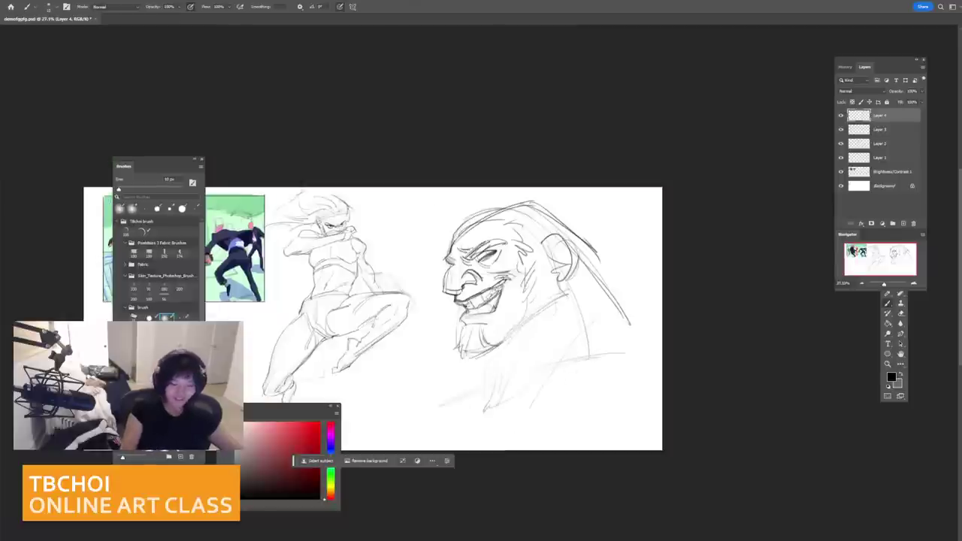
scroll(594, 307, up, 3)
key(bracketright)
key(bracketright)
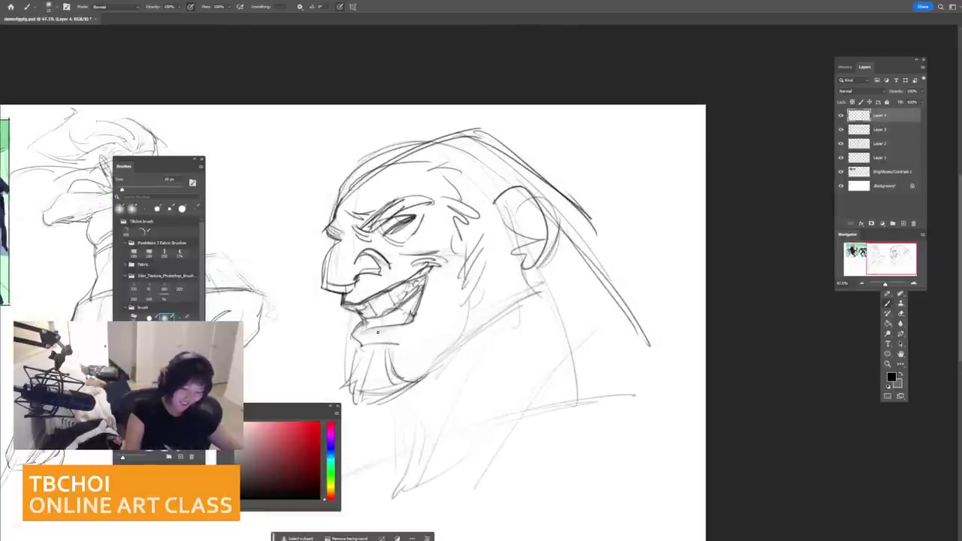
Step: Try redrawing the lower lip line beneath the teeth, and undo the strokes
mouse_move(363, 332)
mouse_down()
mouse_move(400, 329)
mouse_move(412, 317)
mouse_move(416, 273)
mouse_move(428, 264)
mouse_move(415, 315)
mouse_up()
key(ctrl+z)
key(ctrl+z)
key(ctrl+z)
key(ctrl+z)
key(ctrl+z)
Step: Add short accent strokes at the mouth corner, the ear and the back of the head
mouse_move(426, 277)
mouse_down()
mouse_move(410, 324)
mouse_move(439, 254)
mouse_up()
drag(539, 228, 493, 230)
mouse_move(567, 207)
mouse_down()
mouse_move(573, 181)
mouse_move(600, 259)
mouse_up()
drag(483, 302, 491, 327)
key(ctrl+z)
key(ctrl+z)
Step: Draw bolder throat, neck and collar lines below the goatee with a slightly larger brush
key(bracketright)
drag(474, 289, 489, 319)
drag(474, 289, 481, 343)
drag(512, 271, 488, 343)
drag(496, 304, 483, 352)
drag(490, 335, 586, 306)
mouse_move(579, 215)
mouse_down()
mouse_move(619, 308)
mouse_move(610, 286)
mouse_up()
key(ctrl+z)
key(ctrl+z)
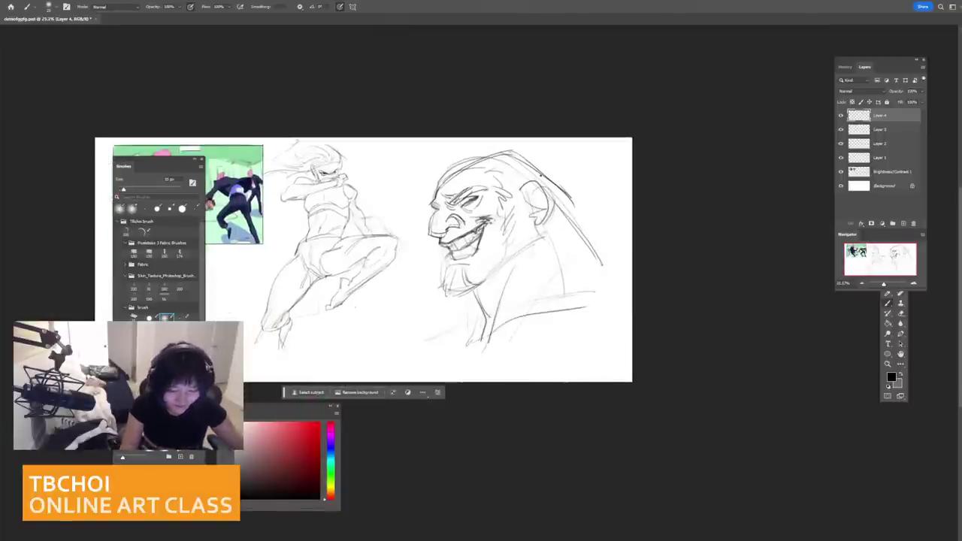
Step: Reinforce the long sloping line running down from the back of the head behind the ear
drag(542, 178, 632, 318)
drag(586, 236, 624, 308)
drag(542, 230, 573, 231)
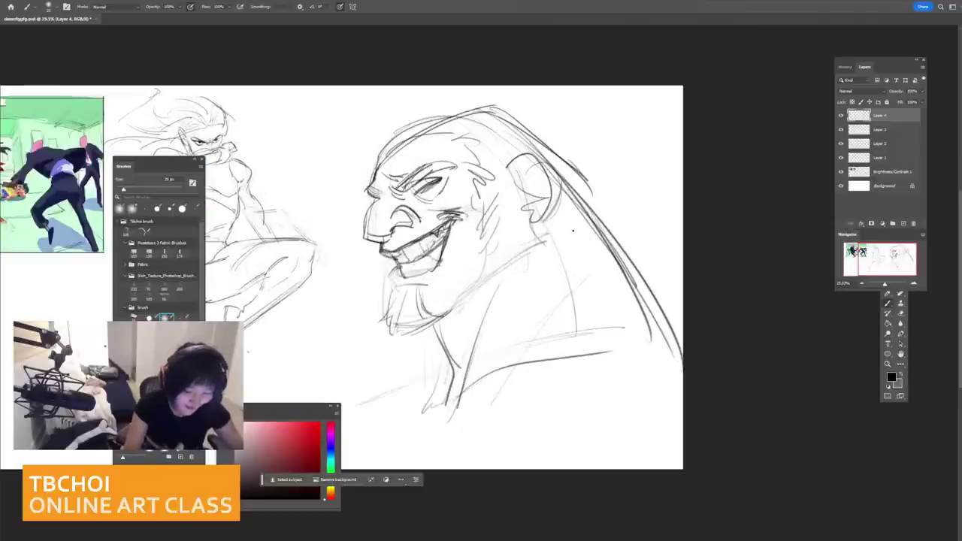
Step: Sketch spiky hair tufts sticking out over the front of the forehead
mouse_move(398, 115)
mouse_down()
mouse_move(393, 150)
mouse_move(380, 138)
mouse_up()
key(ctrl+z)
key(ctrl+z)
drag(366, 144, 368, 161)
key(ctrl+z)
key(ctrl+z)
mouse_move(393, 130)
mouse_down()
mouse_move(365, 121)
mouse_move(378, 140)
mouse_up()
mouse_move(377, 139)
mouse_down()
mouse_move(344, 159)
mouse_move(373, 157)
mouse_up()
mouse_move(373, 157)
mouse_down()
mouse_move(374, 175)
mouse_move(404, 165)
mouse_up()
mouse_move(404, 165)
mouse_down()
mouse_move(411, 145)
mouse_move(411, 155)
mouse_up()
Step: Extend the spiky hair from the forehead tufts towards the crown of the head
mouse_move(393, 121)
mouse_down()
mouse_move(436, 104)
mouse_move(419, 98)
mouse_up()
drag(417, 98, 453, 115)
key(ctrl+z)
key(ctrl+z)
key(ctrl+z)
mouse_move(394, 124)
mouse_down()
mouse_move(383, 112)
mouse_move(416, 117)
mouse_up()
drag(416, 118, 439, 107)
drag(455, 172, 454, 195)
key(ctrl+z)
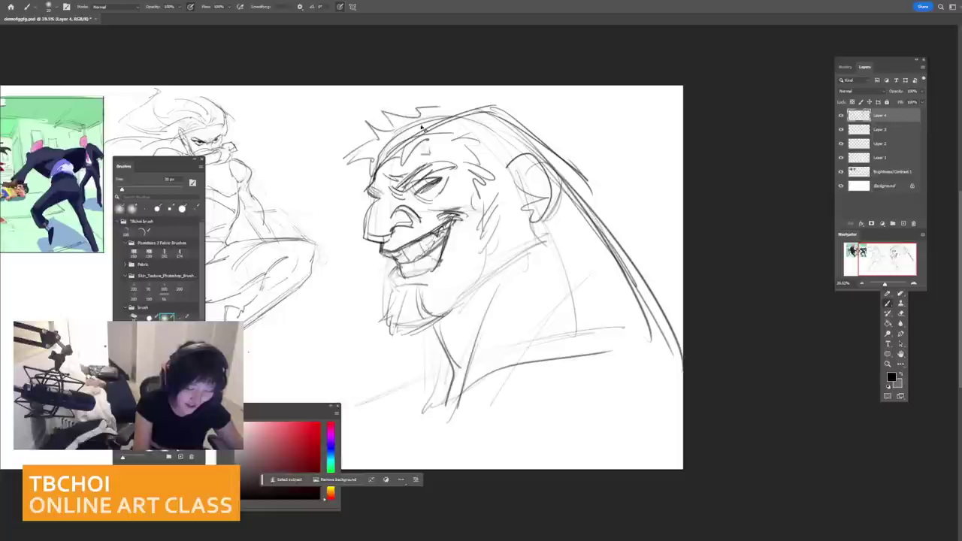
Step: Rework the hairline over the forehead and draw long hair strokes across the crown to the back
key(ctrl+z)
key(ctrl+z)
key(ctrl+z)
key(ctrl+z)
mouse_move(377, 109)
mouse_down()
mouse_move(431, 111)
mouse_move(406, 162)
mouse_up()
mouse_move(406, 162)
mouse_down()
mouse_move(434, 133)
mouse_move(449, 135)
mouse_up()
drag(449, 134, 468, 140)
drag(439, 106, 506, 98)
drag(414, 103, 509, 99)
mouse_move(495, 96)
mouse_down()
mouse_move(541, 143)
mouse_move(530, 143)
mouse_up()
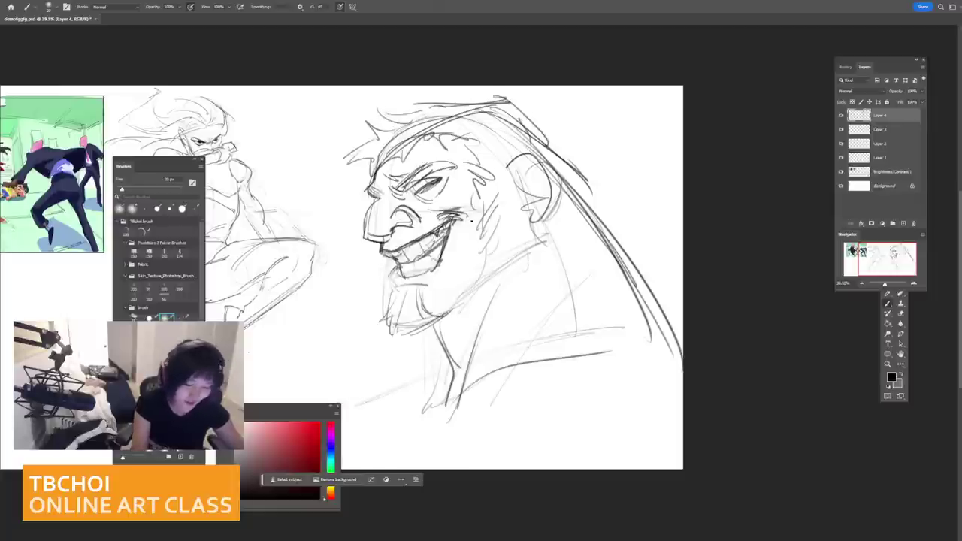
Step: Draw the cheek crease curving down beside the grin from below the eye
mouse_move(448, 177)
mouse_down()
mouse_move(462, 195)
mouse_move(463, 242)
mouse_up()
drag(464, 218, 446, 275)
mouse_move(461, 254)
mouse_down()
mouse_move(444, 280)
mouse_move(455, 277)
mouse_up()
Step: Draw the neck muscle sweeping down to the collar and the shoulder line across its base
mouse_move(590, 267)
mouse_down()
mouse_move(352, 293)
mouse_move(519, 345)
mouse_up()
drag(558, 314, 517, 371)
drag(536, 335, 509, 373)
mouse_move(518, 347)
mouse_down()
mouse_move(501, 369)
mouse_move(466, 378)
mouse_move(537, 362)
mouse_move(616, 325)
mouse_up()
scroll(553, 287, up, 3)
Step: Fade the whole male head, neck and shoulder sketch to light traces with a very large eraser
key(bracketright)
key(bracketright)
key(bracketright)
key(bracketright)
key(bracketright)
key(bracketright)
key(bracketright)
key(bracketright)
key(bracketright)
key(bracketright)
key(bracketright)
key(bracketright)
key(bracketright)
key(bracketright)
key(bracketright)
key(bracketright)
key(bracketright)
key(bracketright)
key(bracketright)
key(bracketright)
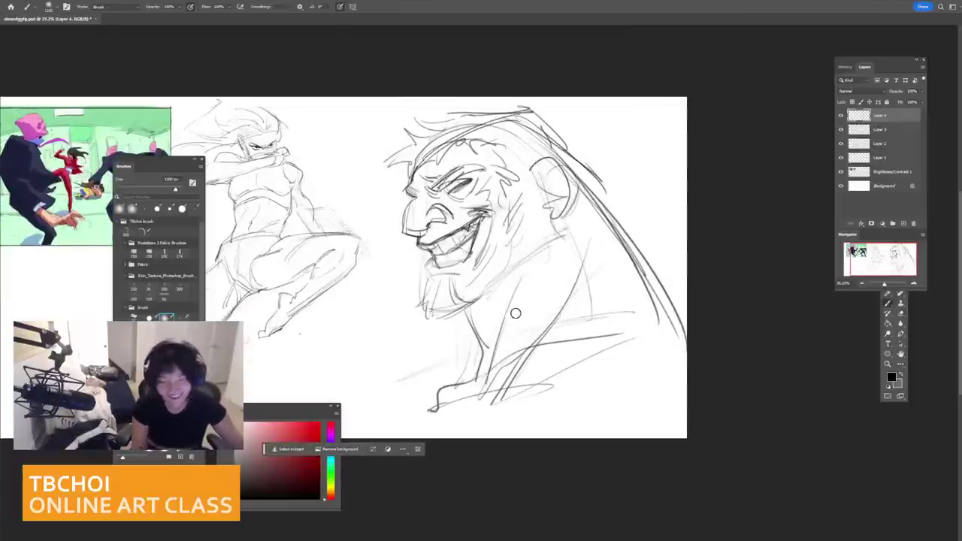
key(e)
click(632, 188)
key(Return)
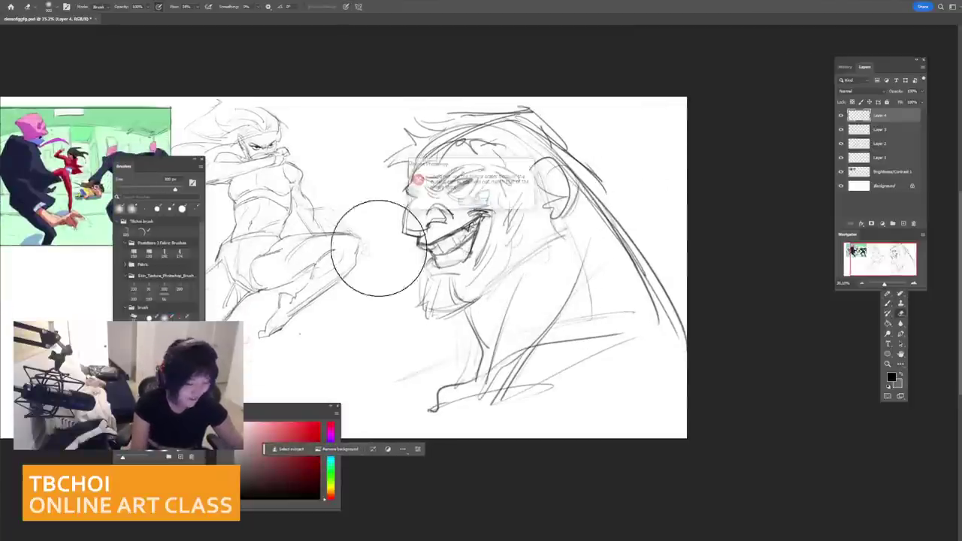
key(b)
key(e)
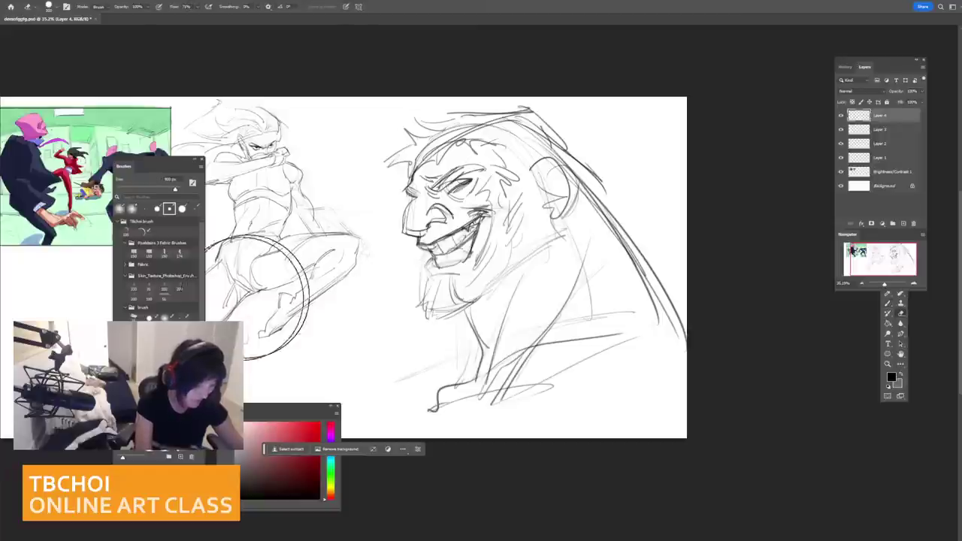
mouse_move(423, 202)
mouse_down()
mouse_move(458, 204)
mouse_move(441, 383)
mouse_move(645, 301)
mouse_move(479, 194)
mouse_up()
scroll(480, 194, up, 2)
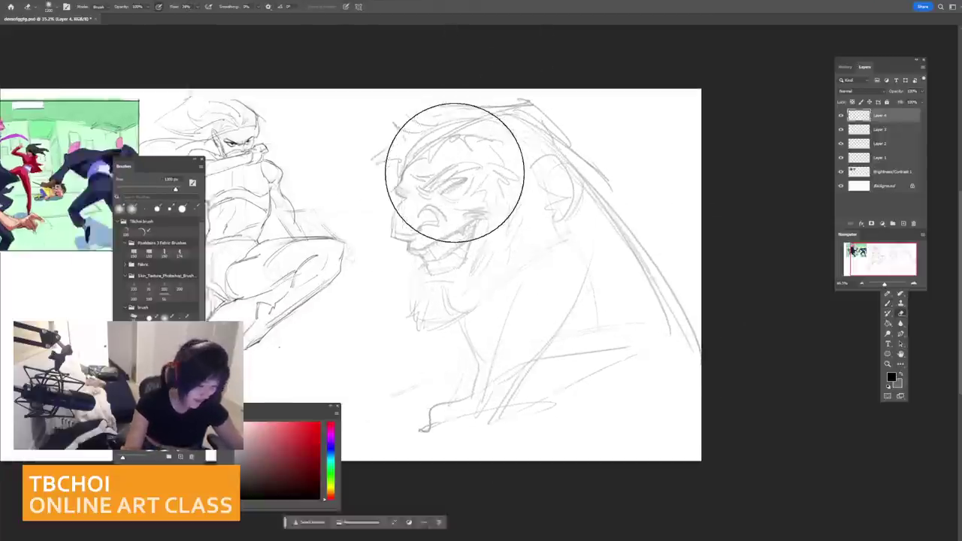
Step: Redraw the forehead and brow ridge contour in darker line with a small brush
key(b)
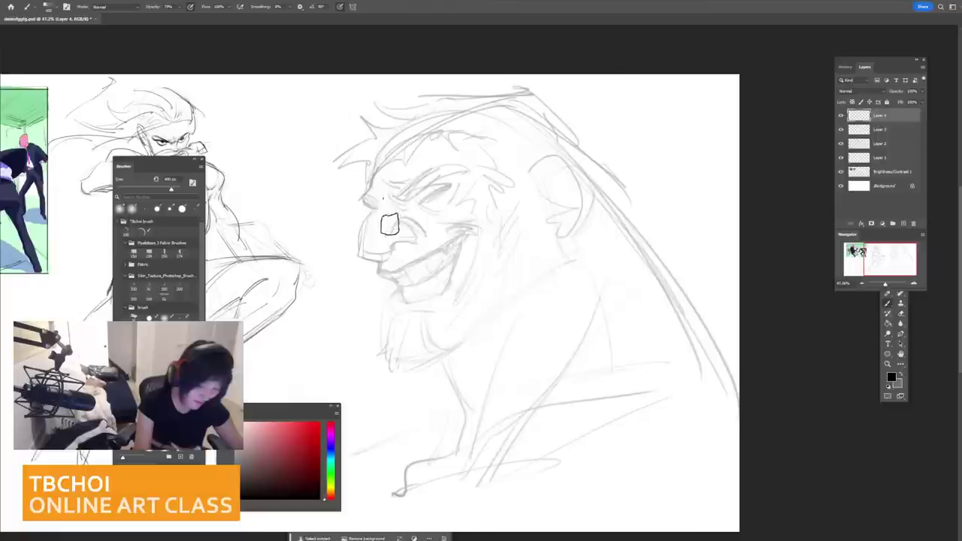
key(bracketright)
mouse_move(384, 155)
mouse_down()
mouse_move(361, 200)
mouse_move(376, 211)
mouse_move(389, 148)
mouse_up()
key(ctrl+z)
key(ctrl+z)
key(ctrl+z)
key(bracketright)
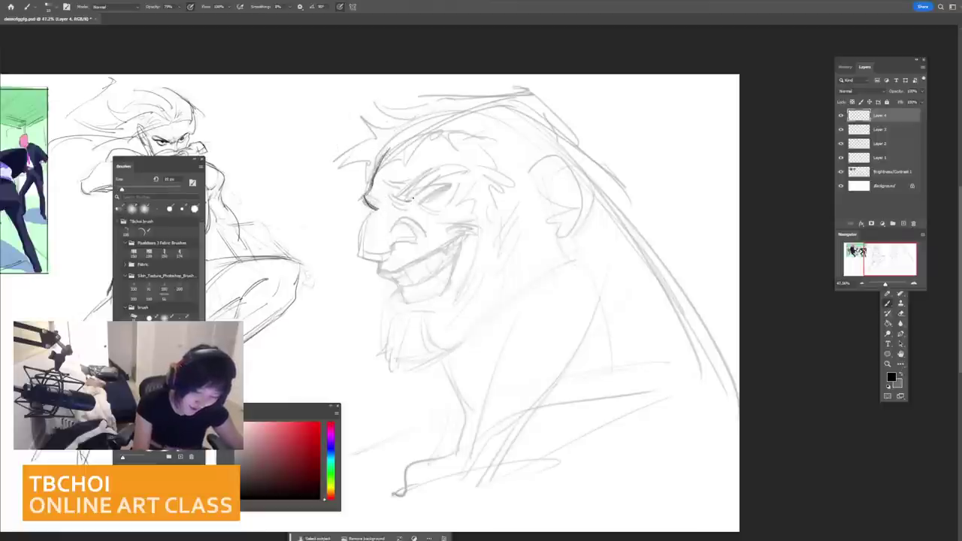
Step: Darken the slanted eye outline and fill in the pupil over the faded sketch
drag(416, 192, 445, 185)
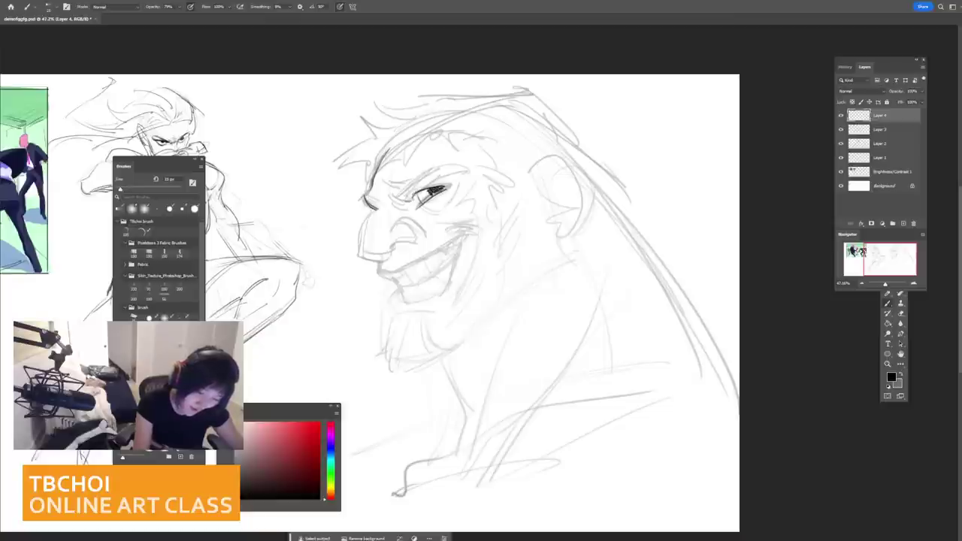
mouse_move(429, 190)
mouse_down()
mouse_move(411, 201)
mouse_move(443, 195)
mouse_up()
key(ctrl+z)
key(bracketright)
key(ctrl+z)
key(bracketleft)
mouse_move(446, 192)
mouse_down()
mouse_move(427, 217)
mouse_move(425, 203)
mouse_move(419, 208)
mouse_up()
Step: Undo the last eye strokes and redraw the narrowed eye with a dark pupil under the upper lid
key(ctrl+z)
key(ctrl+z)
key(ctrl+z)
key(ctrl+z)
key(ctrl+z)
key(ctrl+z)
key(ctrl+z)
key(ctrl+z)
key(ctrl+z)
right_click(417, 209)
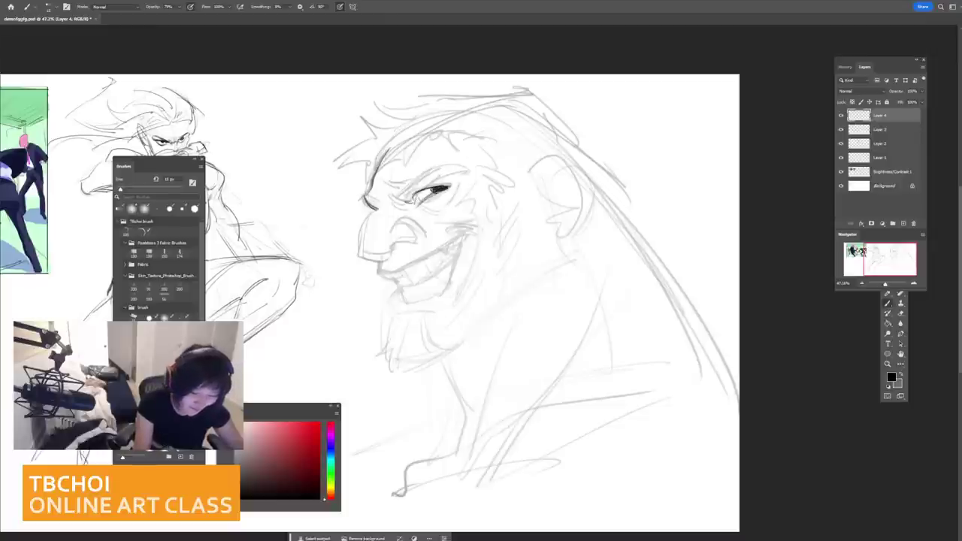
Step: Draw a thick, black, angry eyebrow above the eye and add the crease line beneath it
mouse_move(393, 200)
mouse_down()
mouse_move(428, 172)
mouse_move(475, 159)
mouse_move(443, 161)
mouse_up()
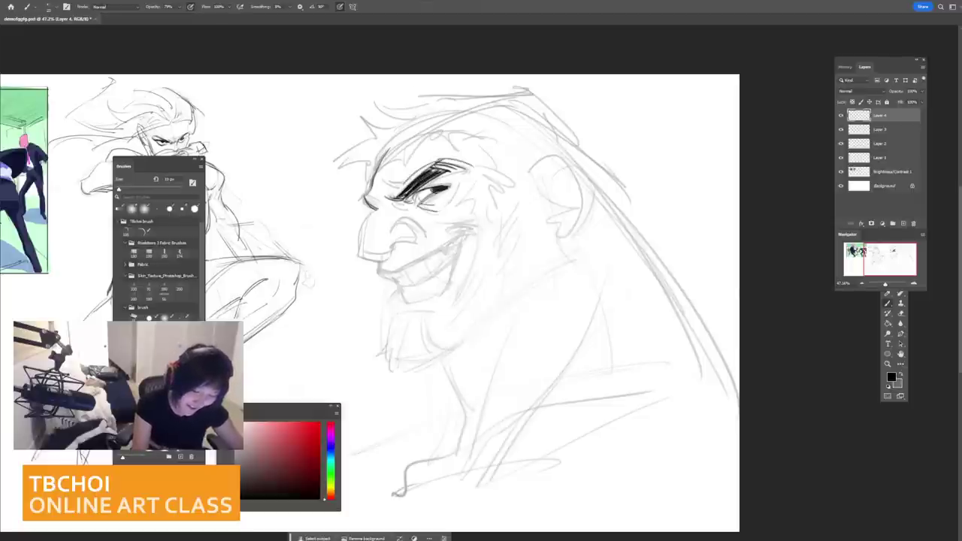
mouse_move(450, 199)
mouse_down()
mouse_move(448, 218)
mouse_move(427, 228)
mouse_up()
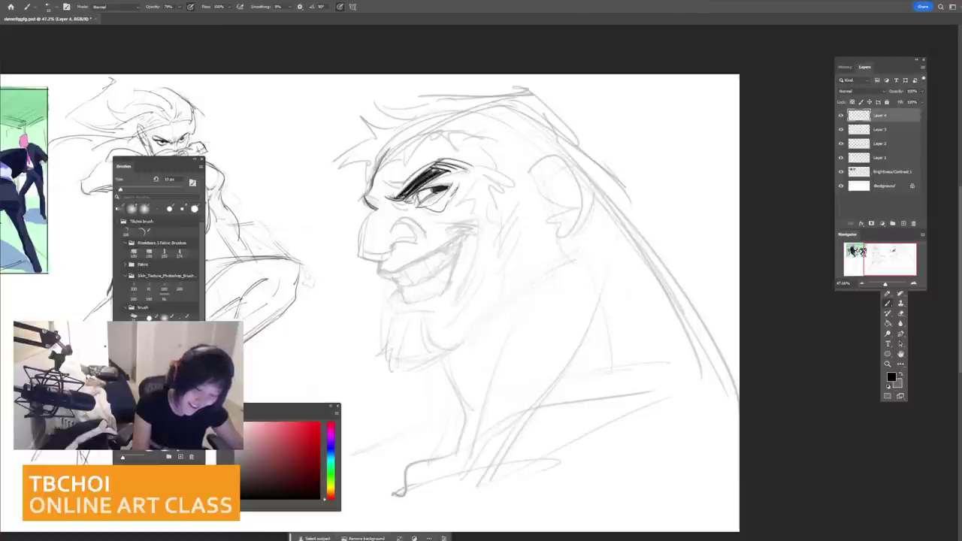
Step: Redraw the nose profile, tip and nostril in darker line over the faded sketch
drag(411, 199, 438, 190)
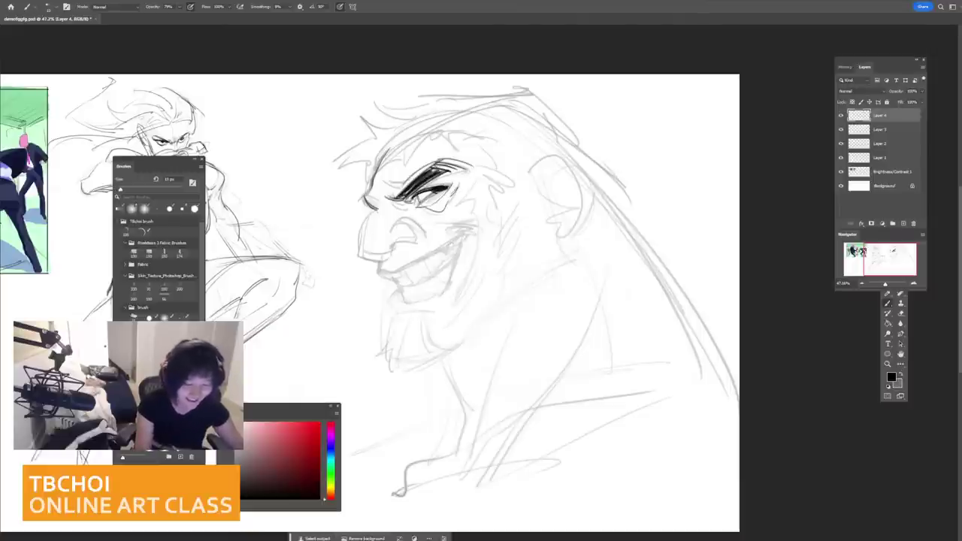
key(ctrl+z)
key([)
mouse_move(379, 208)
mouse_down()
mouse_move(361, 223)
mouse_move(358, 256)
mouse_up()
mouse_move(359, 257)
mouse_down()
mouse_move(378, 262)
mouse_move(413, 243)
mouse_move(397, 231)
mouse_move(382, 260)
mouse_up()
key(ctrl+z)
key(ctrl+z)
key(ctrl+z)
key(ctrl+z)
key(ctrl+z)
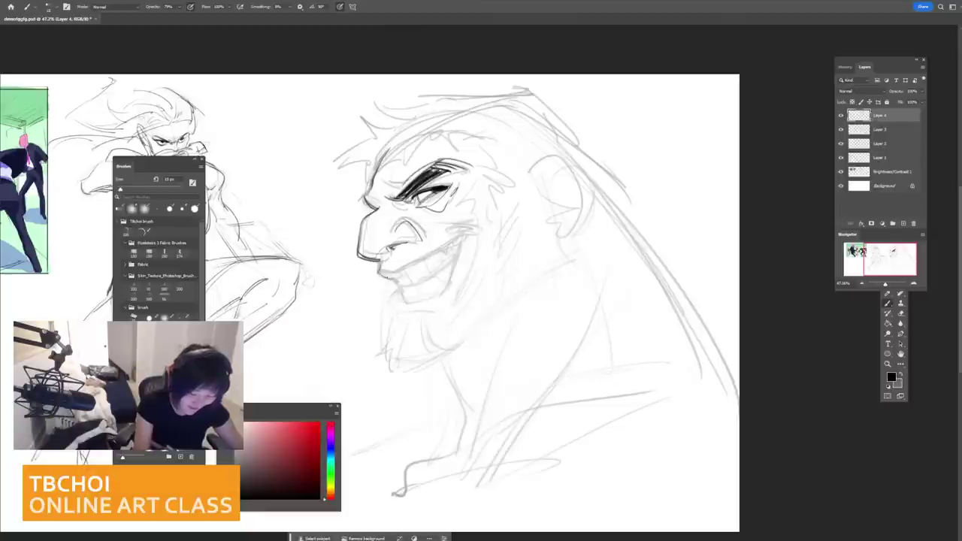
Step: Draw the dark upper line of the grin up to the cheek and rework the teeth beneath it
drag(385, 277, 469, 229)
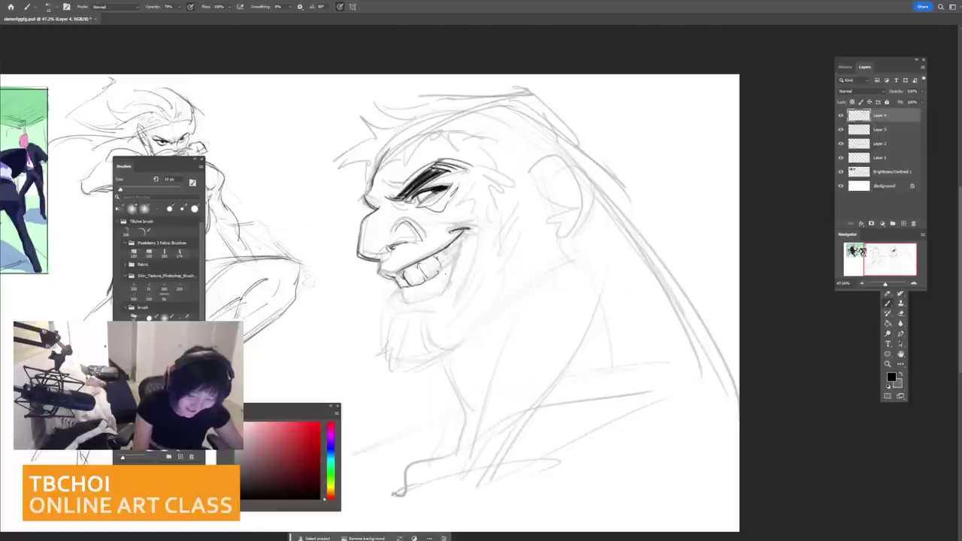
mouse_move(452, 263)
mouse_down()
mouse_move(425, 298)
mouse_move(418, 285)
mouse_move(440, 275)
mouse_up()
key(ctrl+z)
key(ctrl+z)
key(ctrl+z)
key(ctrl+z)
key(ctrl+z)
key(ctrl+z)
key(ctrl+z)
key(ctrl+z)
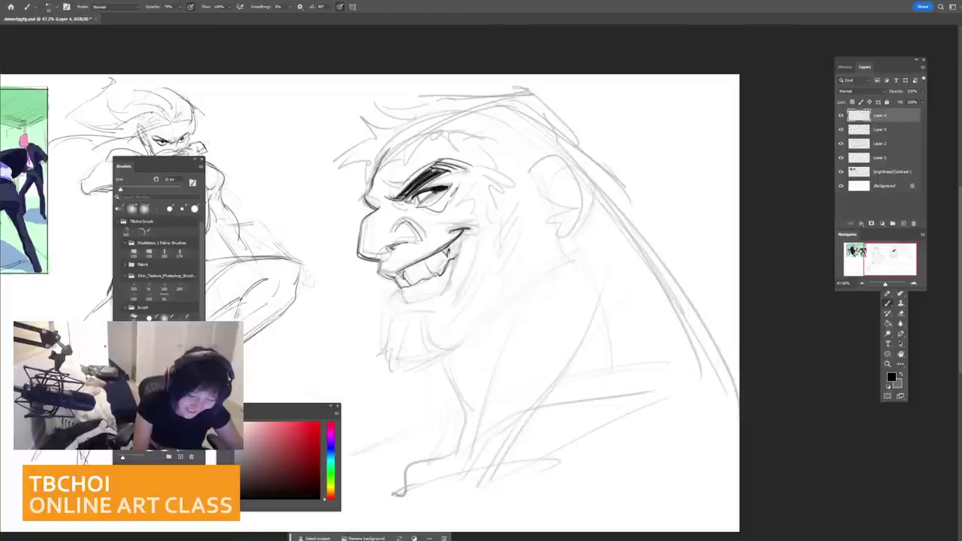
Step: Add the cheek crease at the corner of the grin and draw the rear curve closing the open mouth
drag(423, 220, 455, 230)
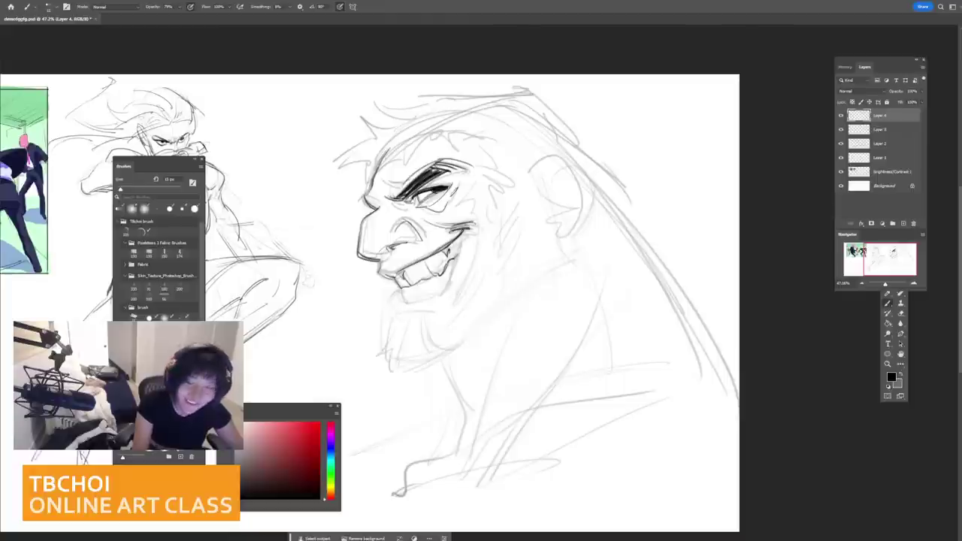
drag(460, 242, 436, 297)
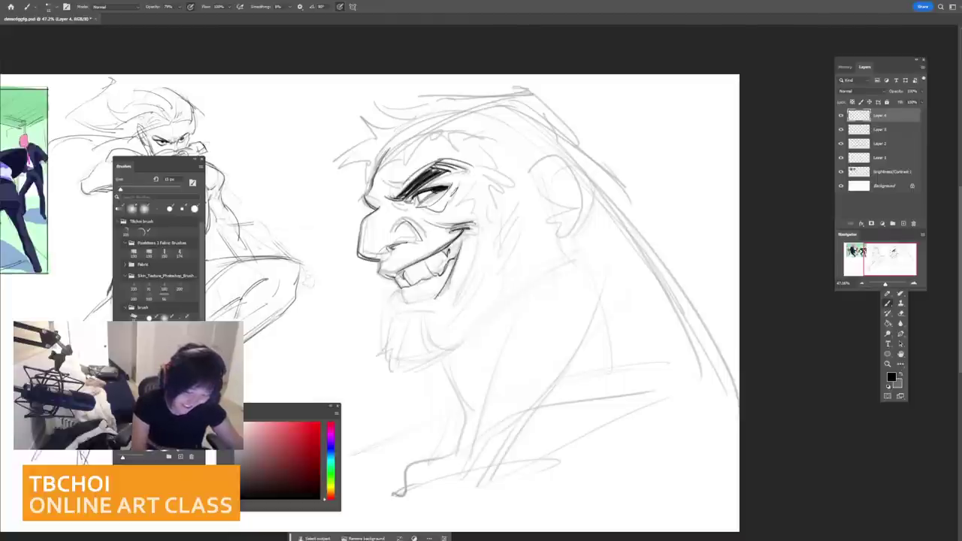
scroll(592, 233, down, 2)
scroll(599, 309, up, 3)
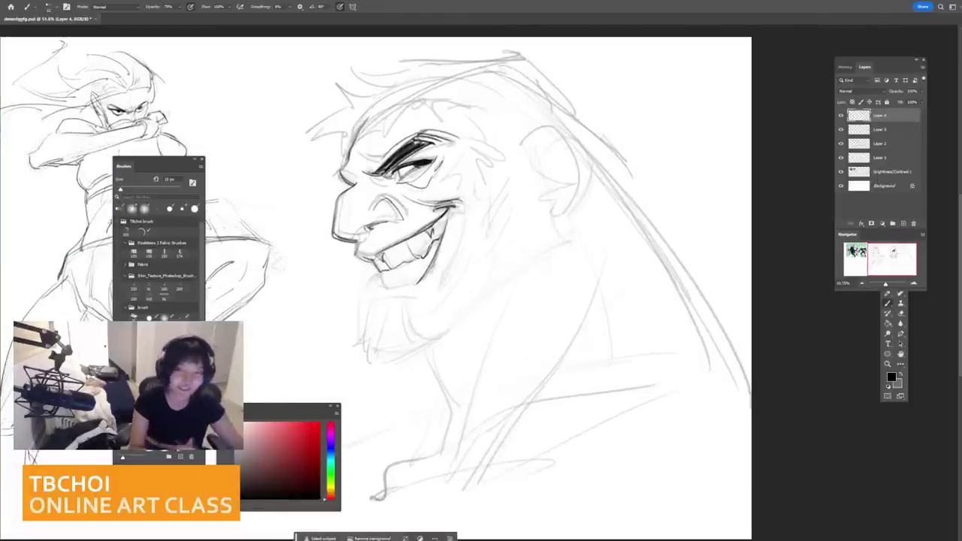
Step: Switch to another brush from the brush folder, adjust its size, and outline the lower lip beneath the teeth
click(164, 316)
key(bracketleft)
key(bracketleft)
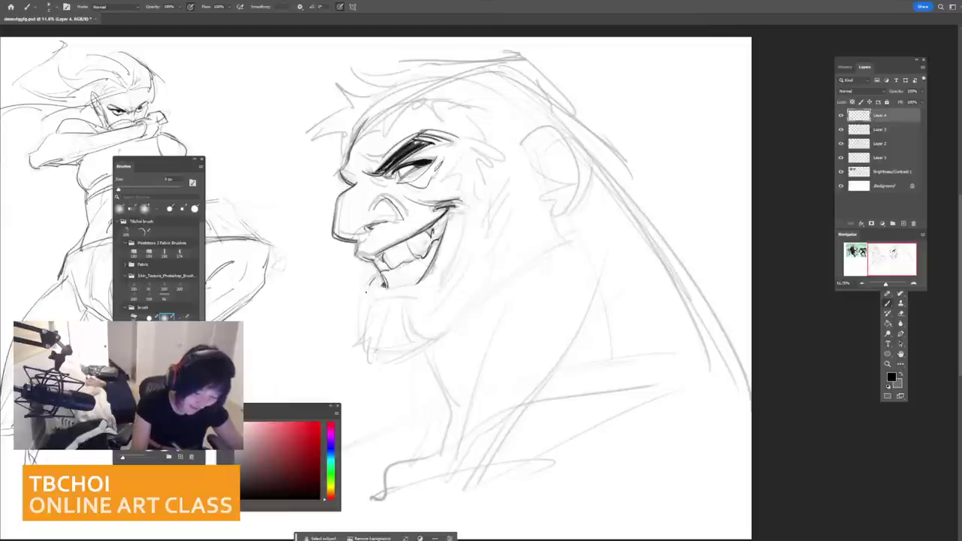
mouse_move(366, 293)
mouse_down()
mouse_move(369, 285)
mouse_move(416, 299)
mouse_move(425, 270)
mouse_move(391, 288)
mouse_move(390, 276)
mouse_up()
key(bracketright)
key(ctrl+z)
key(ctrl+z)
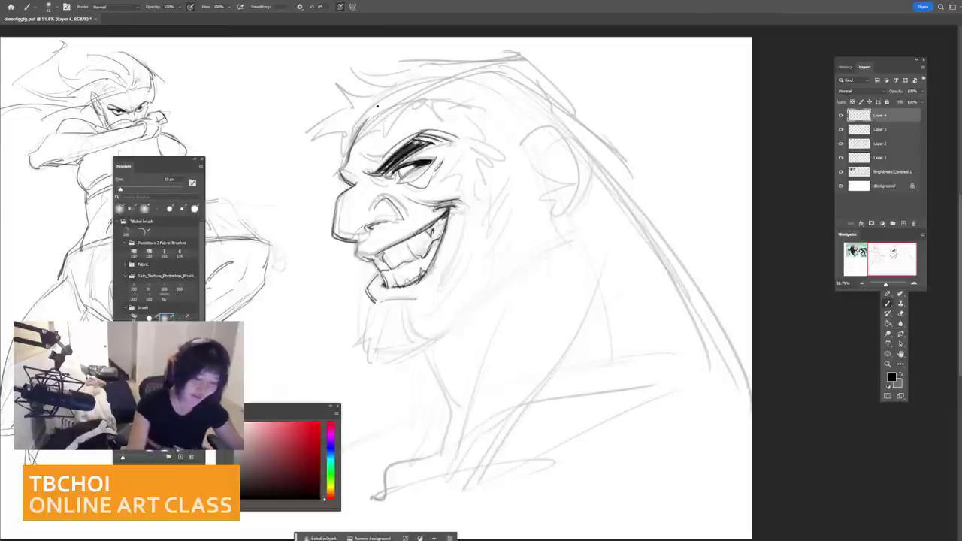
Step: Outline the spiky front hair tufts and the top edge of the hair in darker line
scroll(377, 107, down, 2)
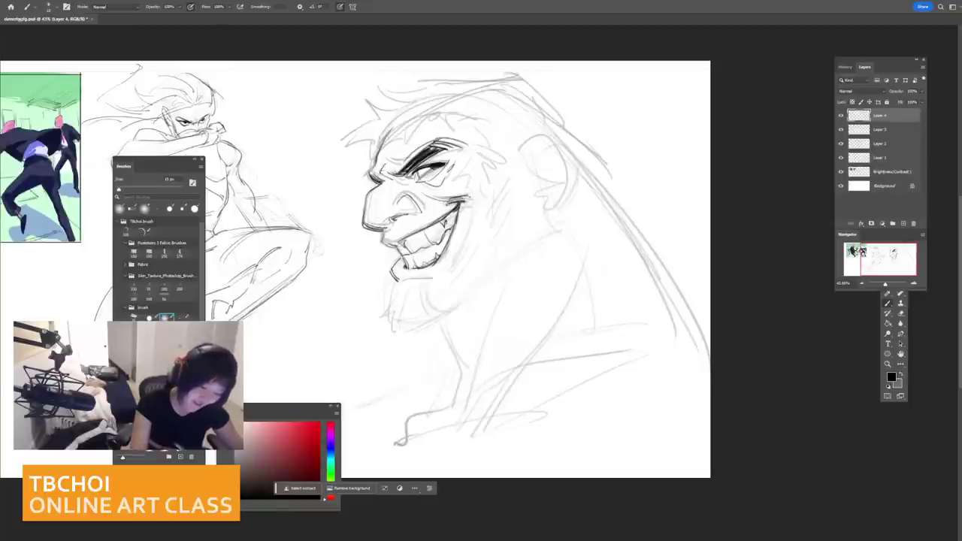
drag(383, 167, 398, 134)
mouse_move(374, 166)
mouse_down()
mouse_move(380, 139)
mouse_move(372, 140)
mouse_up()
key(ctrl+z)
mouse_move(346, 142)
mouse_down()
mouse_move(376, 122)
mouse_move(357, 132)
mouse_move(365, 103)
mouse_up()
key(ctrl+z)
mouse_move(365, 104)
mouse_down()
mouse_move(397, 112)
mouse_move(395, 105)
mouse_move(382, 116)
mouse_up()
key(ctrl+z)
key(ctrl+z)
key(ctrl+z)
mouse_move(385, 98)
mouse_down()
mouse_move(398, 103)
mouse_move(481, 73)
mouse_up()
key(ctrl+z)
Step: Draw the forehead hairline in darker line, undoing the trial strokes around the temple
mouse_move(426, 130)
mouse_down()
mouse_move(452, 111)
mouse_move(402, 145)
mouse_up()
key(ctrl+z)
drag(402, 143, 436, 113)
mouse_move(431, 118)
mouse_down()
mouse_move(456, 114)
mouse_move(454, 126)
mouse_up()
mouse_move(463, 125)
mouse_down()
mouse_move(486, 146)
mouse_move(462, 105)
mouse_move(479, 160)
mouse_move(467, 196)
mouse_up()
key(ctrl+z)
key(ctrl+z)
key(ctrl+z)
key(ctrl+z)
key(ctrl+z)
mouse_move(481, 159)
mouse_down()
mouse_move(472, 190)
mouse_move(494, 213)
mouse_up()
key(ctrl+z)
key(ctrl+z)
key(ctrl+z)
key(ctrl+z)
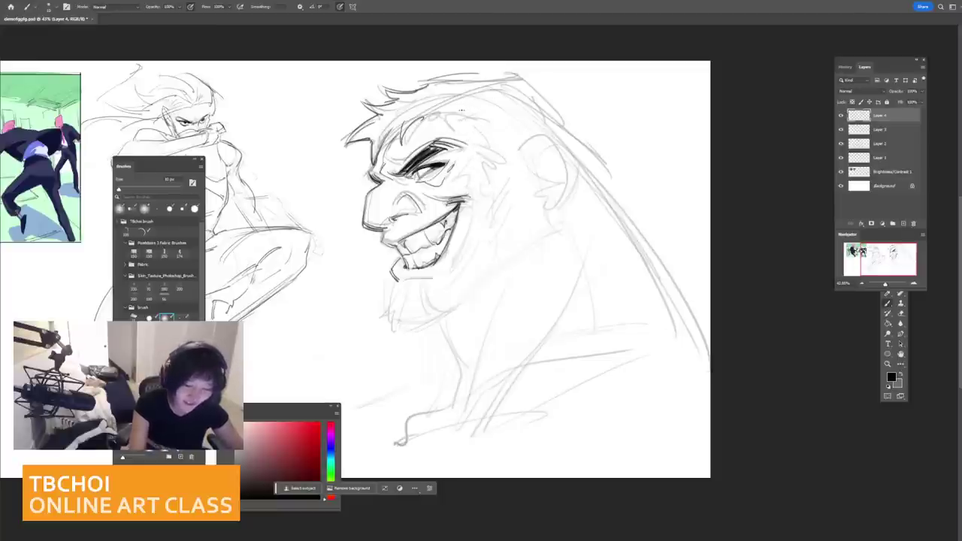
Step: Rework the pointed hair tuft above the eyebrow and carry the hairline back to the temple
key(ctrl+z)
mouse_move(427, 120)
mouse_down()
mouse_move(460, 110)
mouse_move(459, 122)
mouse_up()
mouse_move(462, 111)
mouse_down()
mouse_move(481, 152)
mouse_move(469, 147)
mouse_up()
key(bracketright)
key(ctrl+z)
key(ctrl+z)
key(bracketleft)
drag(461, 111, 478, 151)
key(ctrl+z)
key(ctrl+z)
key(ctrl+z)
key(ctrl+z)
mouse_move(463, 109)
mouse_down()
mouse_move(451, 125)
mouse_move(425, 118)
mouse_up()
mouse_move(423, 107)
mouse_down()
mouse_move(522, 95)
mouse_move(593, 187)
mouse_up()
key(])
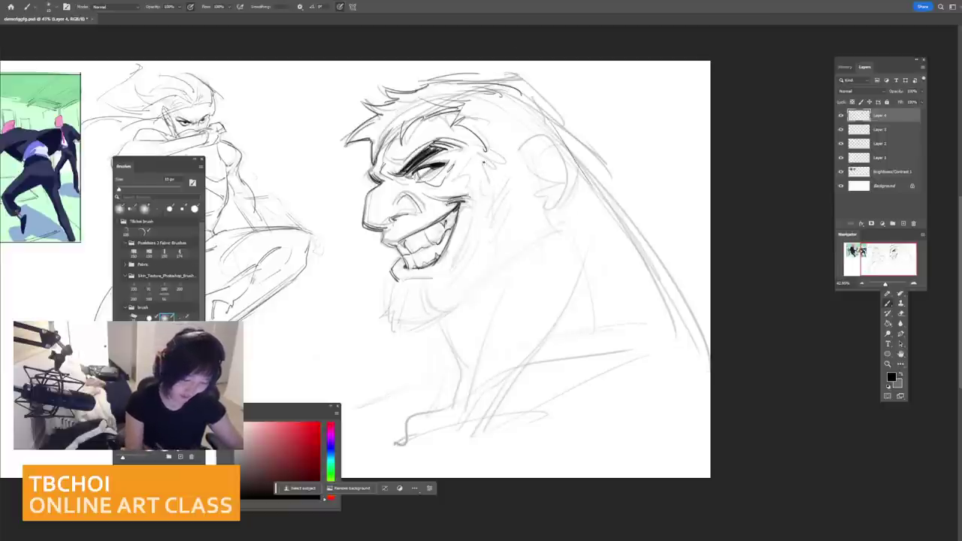
Step: Draw the jagged sideburn and beard edge from the temple down the cheek toward the chin
mouse_move(477, 155)
mouse_down()
mouse_move(497, 180)
mouse_move(499, 159)
mouse_move(496, 242)
mouse_move(444, 306)
mouse_up()
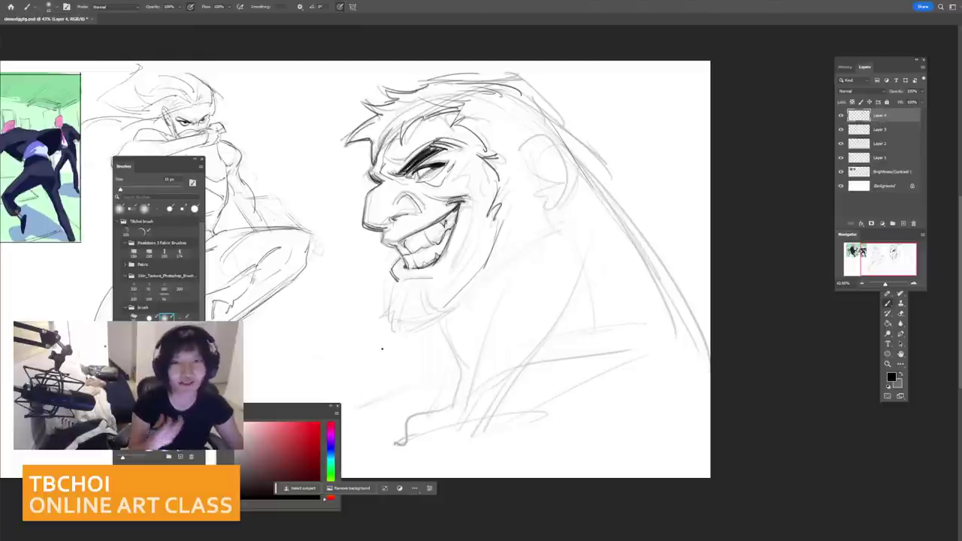
key([)
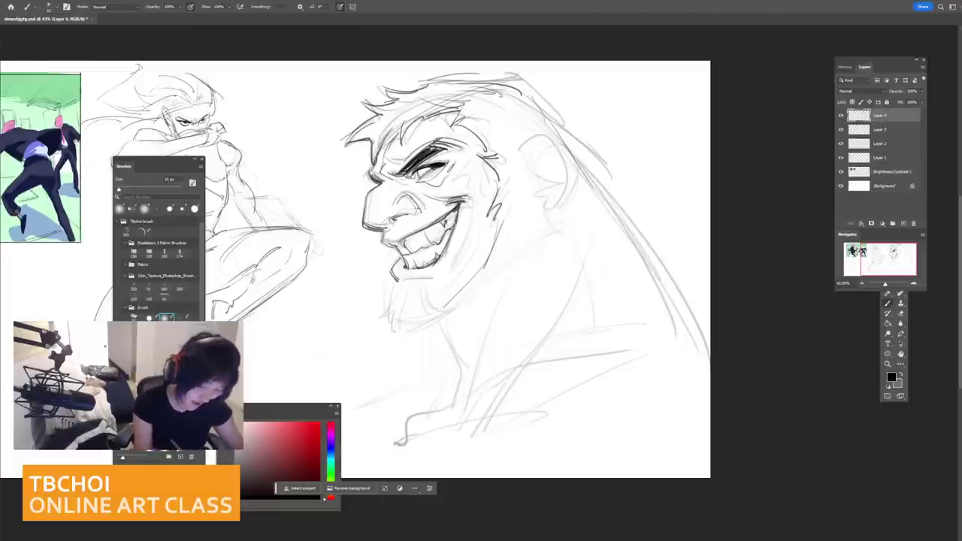
drag(383, 234, 401, 250)
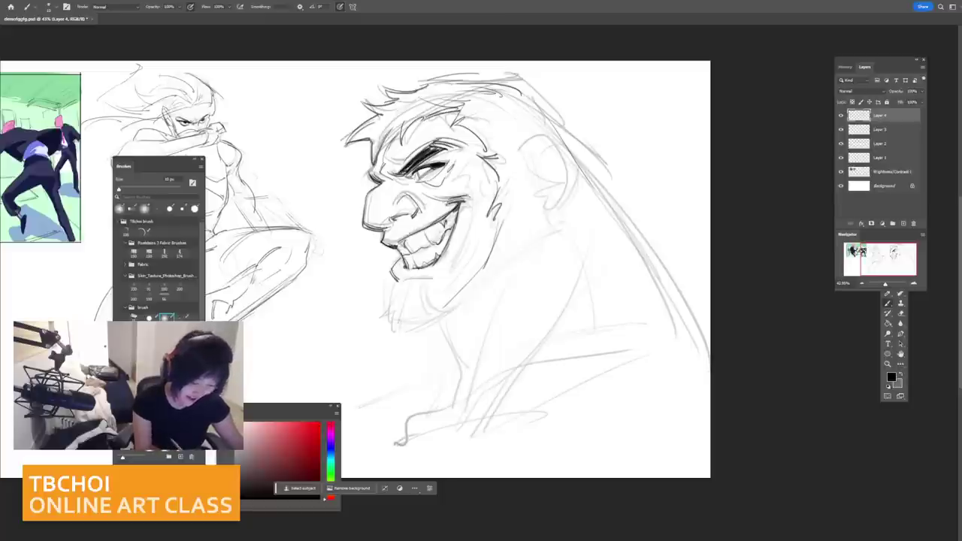
key(ctrl+z)
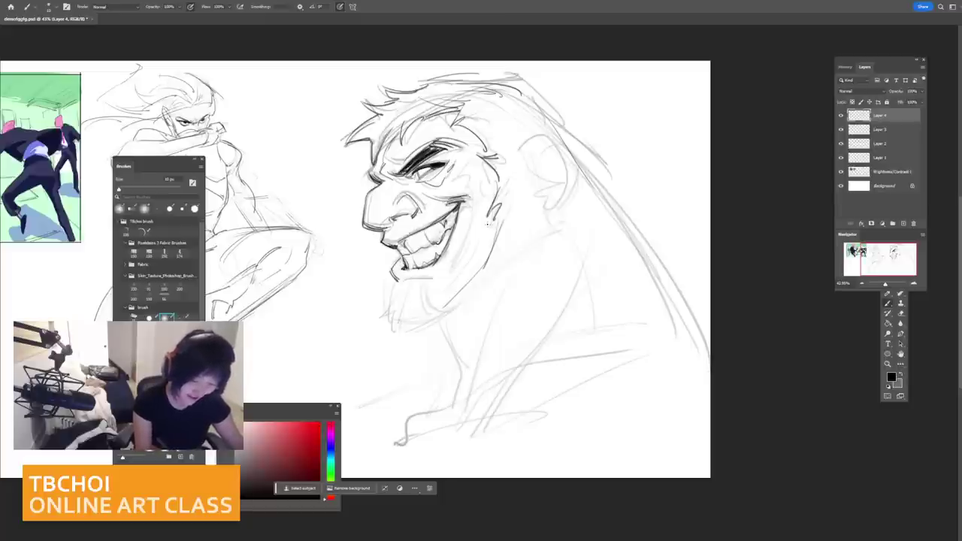
Step: Outline the pointed chin beard and draw the underside of the jaw back toward the ear
mouse_move(394, 280)
mouse_down()
mouse_move(397, 327)
mouse_move(393, 305)
mouse_move(391, 330)
mouse_up()
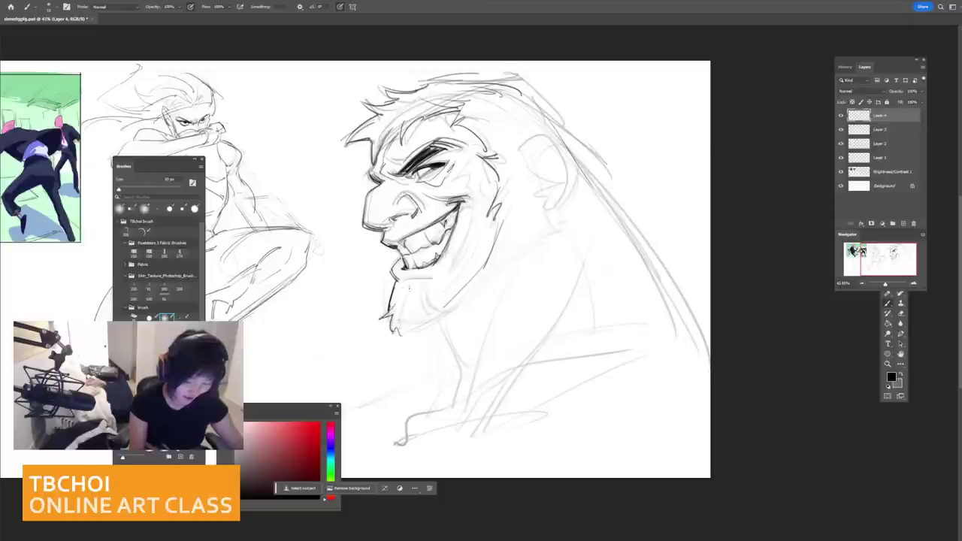
drag(405, 280, 390, 311)
mouse_move(409, 284)
mouse_down()
mouse_move(395, 302)
mouse_move(437, 307)
mouse_move(536, 261)
mouse_up()
key(bracketright)
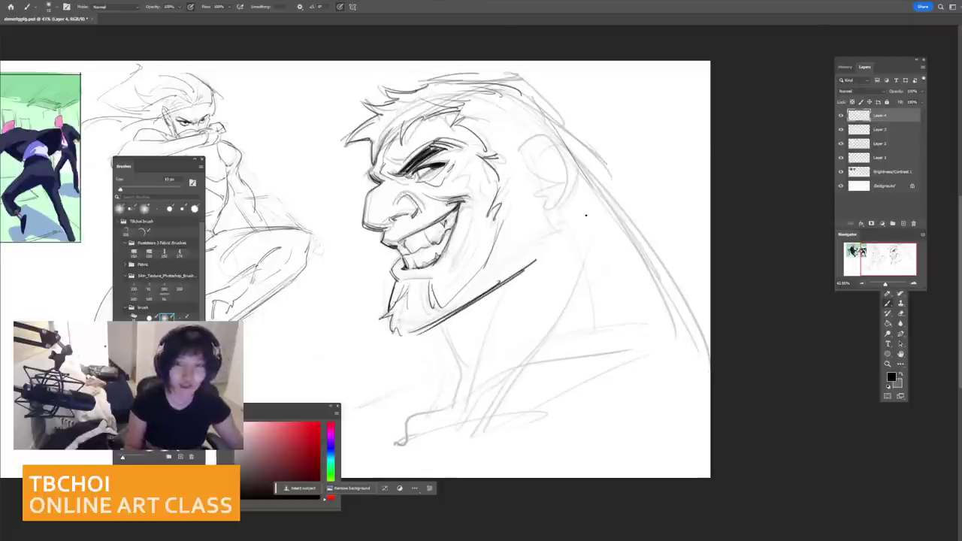
Step: Redraw the underside of the jaw as a bold line from the chin beard to below the ear
scroll(586, 216, down, 1)
key(ctrl+z)
key(ctrl+z)
key(ctrl+z)
mouse_move(422, 321)
mouse_down()
mouse_move(497, 277)
mouse_move(425, 328)
mouse_up()
key(ctrl+z)
key(ctrl+z)
key(ctrl+z)
drag(425, 328, 572, 230)
key(ctrl+z)
key(ctrl+z)
Step: Draw the curve from behind the earlobe to the jaw corner and add sideburn strokes in front of the ear
mouse_move(558, 187)
mouse_down()
mouse_move(547, 197)
mouse_move(562, 197)
mouse_up()
key(ctrl+z)
key(ctrl+z)
drag(523, 160, 574, 244)
key(ctrl+z)
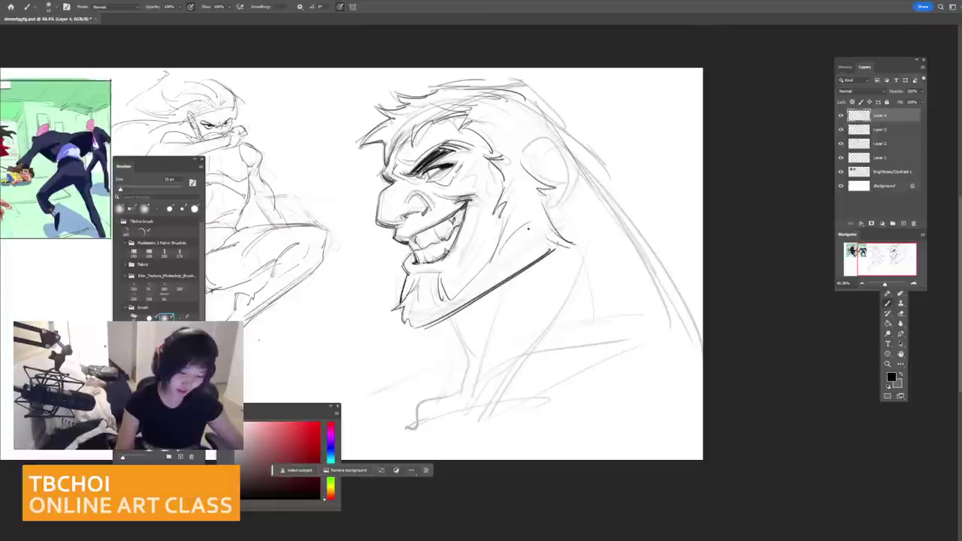
drag(506, 172, 523, 197)
drag(511, 169, 532, 198)
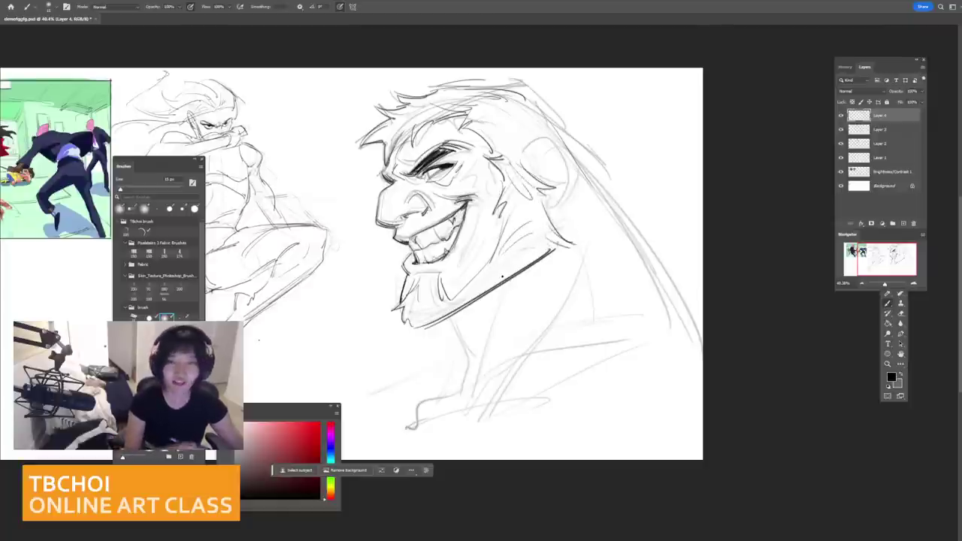
Step: Darken the ear outline and add the inner ear folds
mouse_move(524, 156)
mouse_down()
mouse_move(538, 136)
mouse_move(563, 166)
mouse_move(557, 204)
mouse_move(544, 208)
mouse_move(554, 208)
mouse_move(566, 169)
mouse_move(534, 137)
mouse_move(535, 161)
mouse_move(550, 151)
mouse_move(540, 176)
mouse_up()
key(ctrl+z)
key([)
key(ctrl+z)
key(])
drag(525, 90, 568, 155)
drag(522, 84, 592, 179)
key(ctrl+z)
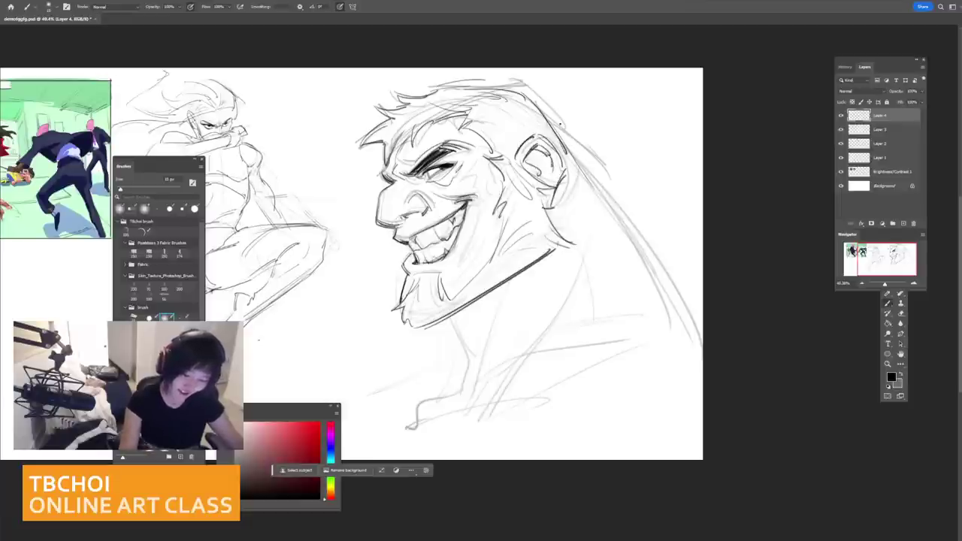
drag(529, 85, 572, 162)
drag(534, 87, 600, 208)
key(ctrl+z)
key(ctrl+z)
key(ctrl+z)
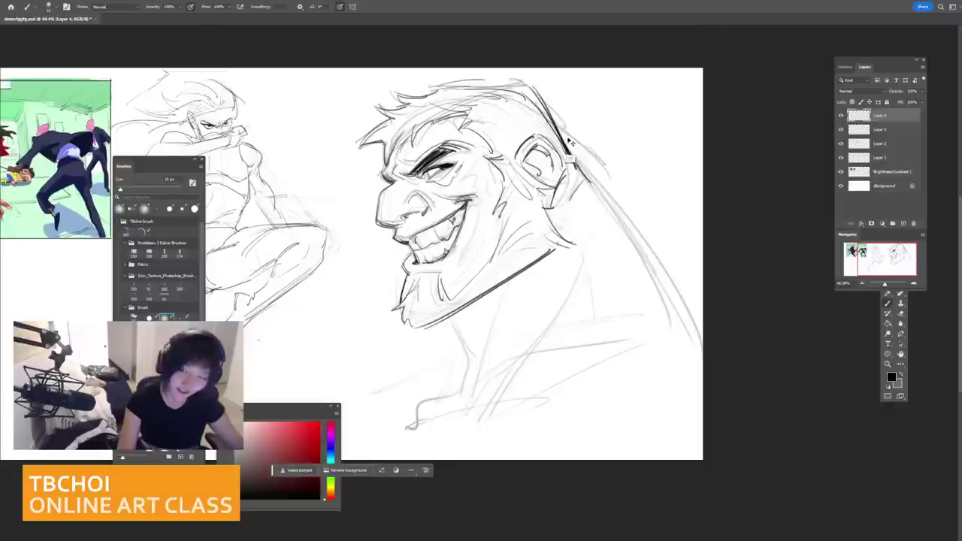
key(ctrl+z)
key(ctrl+z)
key(ctrl+z)
Step: Draw the back of the head and extend it in dark line down the thick neck to the shoulder
drag(530, 88, 578, 156)
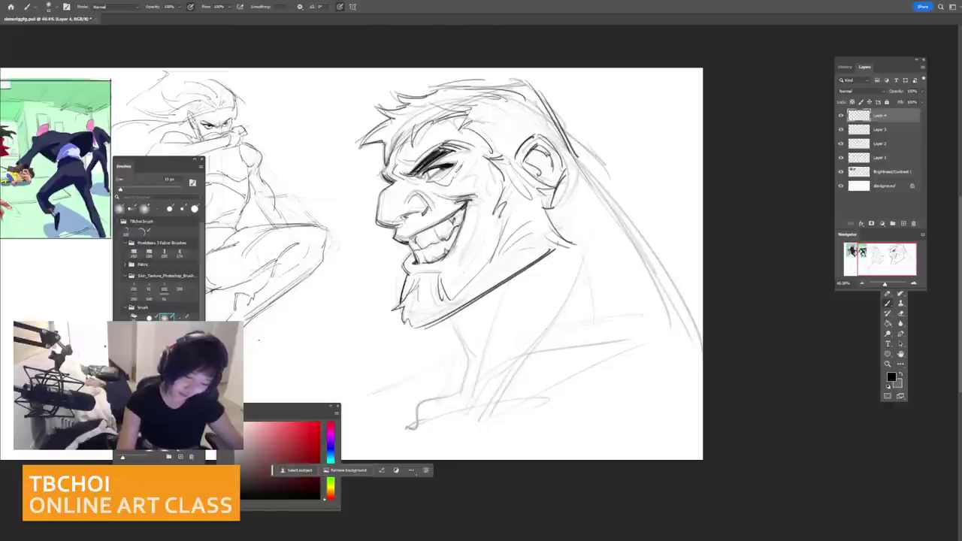
mouse_move(542, 96)
mouse_down()
mouse_move(579, 134)
mouse_move(601, 191)
mouse_up()
drag(569, 146, 664, 300)
mouse_move(588, 169)
mouse_down()
mouse_move(685, 347)
mouse_move(638, 239)
mouse_move(689, 343)
mouse_up()
key(ctrl+z)
drag(618, 212, 700, 353)
key([)
Step: Reinforce the underside and bridge of the nose and touch up the lines around the eye
drag(378, 220, 399, 226)
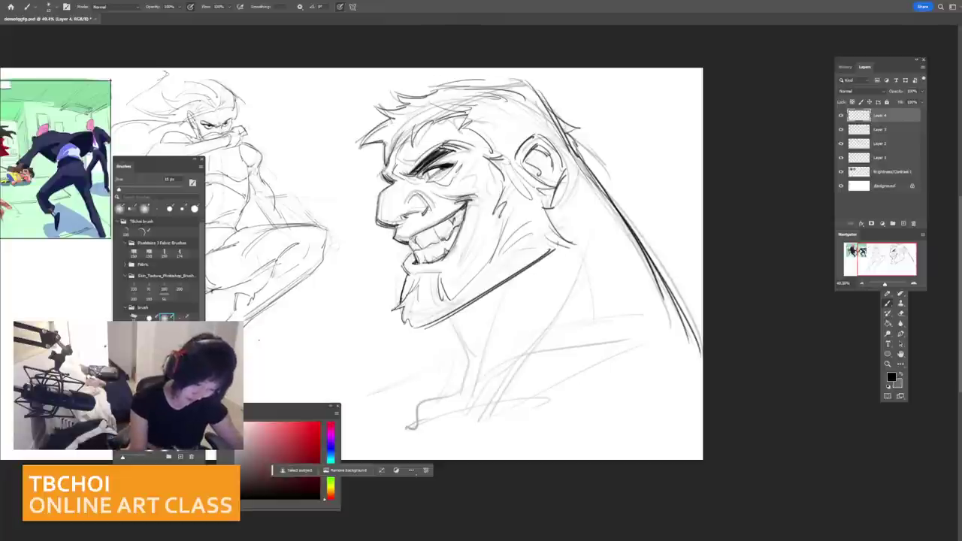
key(ctrl+z)
drag(385, 194, 377, 220)
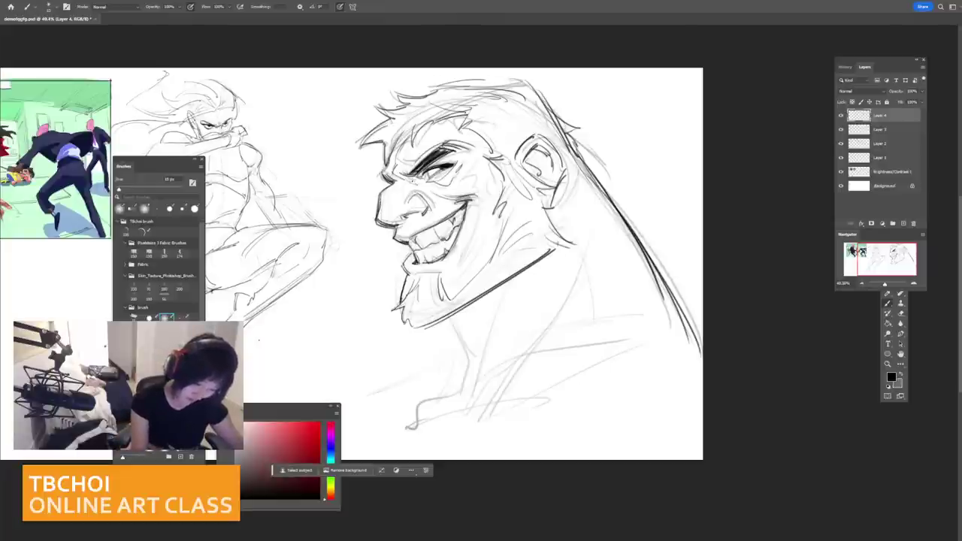
mouse_move(412, 180)
mouse_down()
mouse_move(449, 177)
mouse_move(479, 155)
mouse_up()
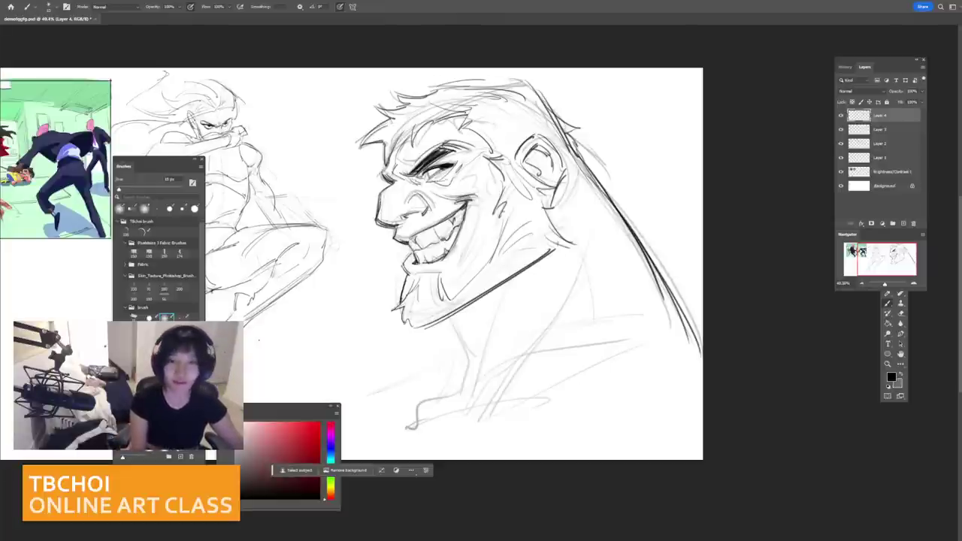
Step: Draw the throat contour and the long neck muscle lines running from the jaw down to the collarbone
mouse_move(453, 315)
mouse_down()
mouse_move(477, 379)
mouse_move(526, 272)
mouse_up()
drag(503, 333, 469, 402)
drag(517, 371, 598, 218)
drag(587, 255, 502, 398)
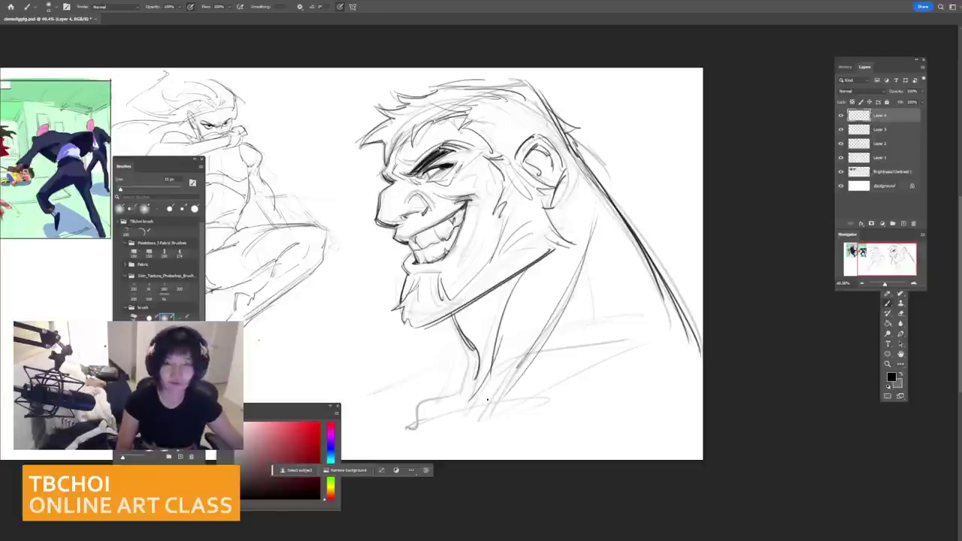
drag(569, 302, 532, 360)
mouse_move(475, 368)
mouse_down()
mouse_move(459, 400)
mouse_move(421, 411)
mouse_up()
drag(406, 264, 419, 210)
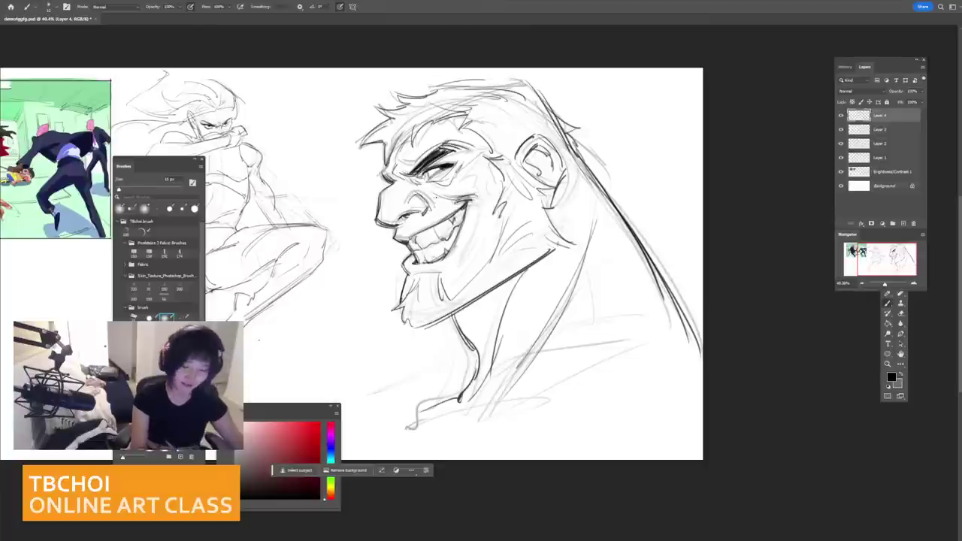
Step: Vary the brush size and reinforce the jaw corner, beard underside, throat and neck lines
key(bracketright)
key(bracketright)
key(bracketright)
key(bracketright)
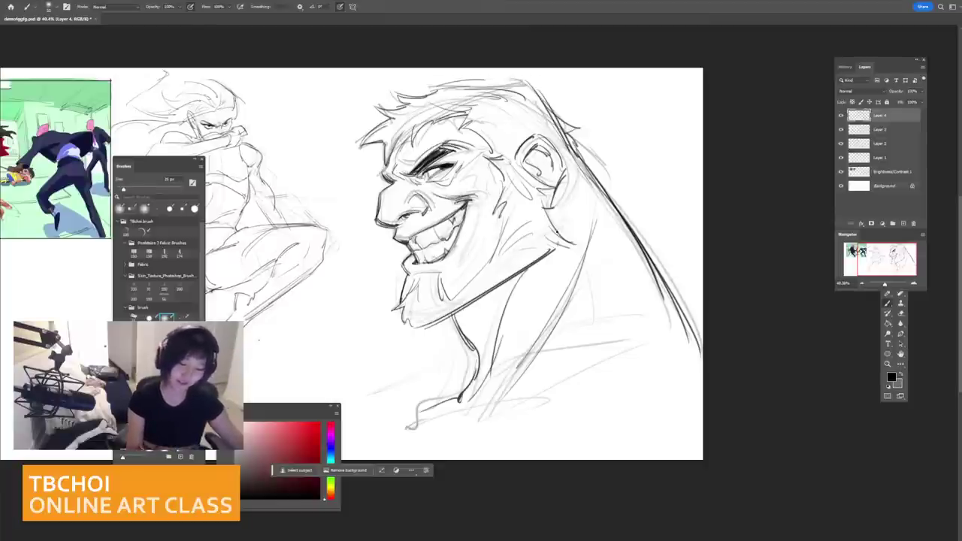
drag(534, 264, 560, 256)
key(bracketleft)
key(bracketleft)
key(bracketleft)
drag(504, 291, 490, 359)
drag(453, 314, 479, 353)
drag(461, 310, 412, 326)
drag(616, 209, 692, 375)
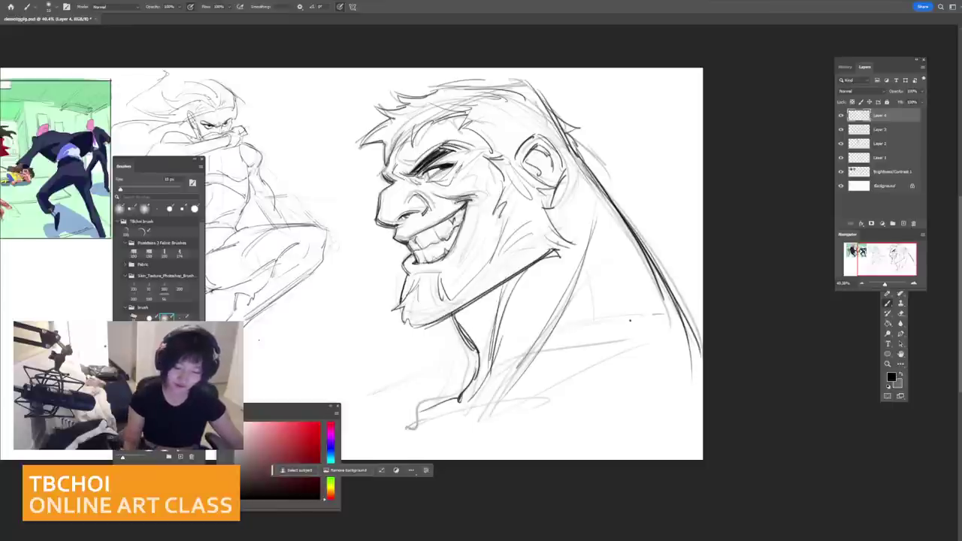
drag(639, 295, 451, 406)
drag(608, 311, 485, 395)
drag(419, 419, 593, 343)
mouse_move(523, 372)
mouse_down()
mouse_move(658, 344)
mouse_move(680, 366)
mouse_up()
key(ctrl+z)
key(ctrl+z)
key(ctrl+z)
key(ctrl+z)
key(ctrl+z)
key(ctrl+z)
key(ctrl+z)
Step: Draw sweeping dark collar lines from the shoulder down to the base of the throat
drag(629, 291, 460, 400)
drag(609, 299, 469, 402)
drag(577, 324, 478, 390)
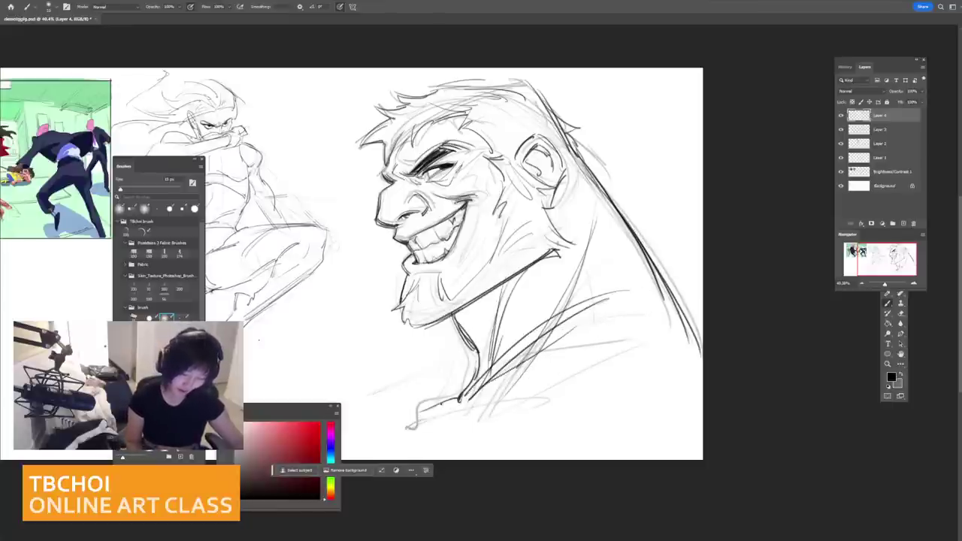
drag(540, 355, 468, 391)
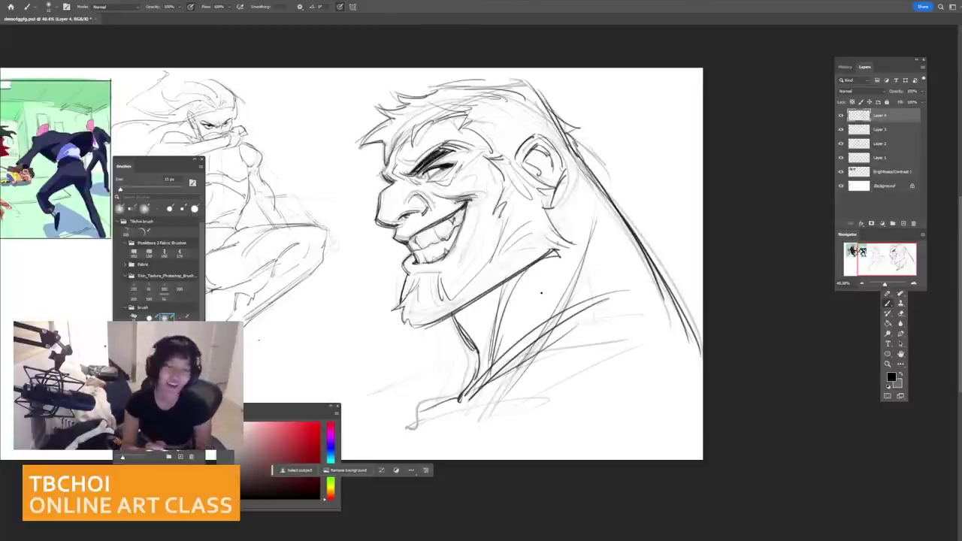
Step: Adjust the brush size and reinforce the top contour of the villain's hair with a darker stroke toward the back of the head
mouse_move(463, 223)
mouse_down()
mouse_move(452, 251)
mouse_move(416, 264)
mouse_up()
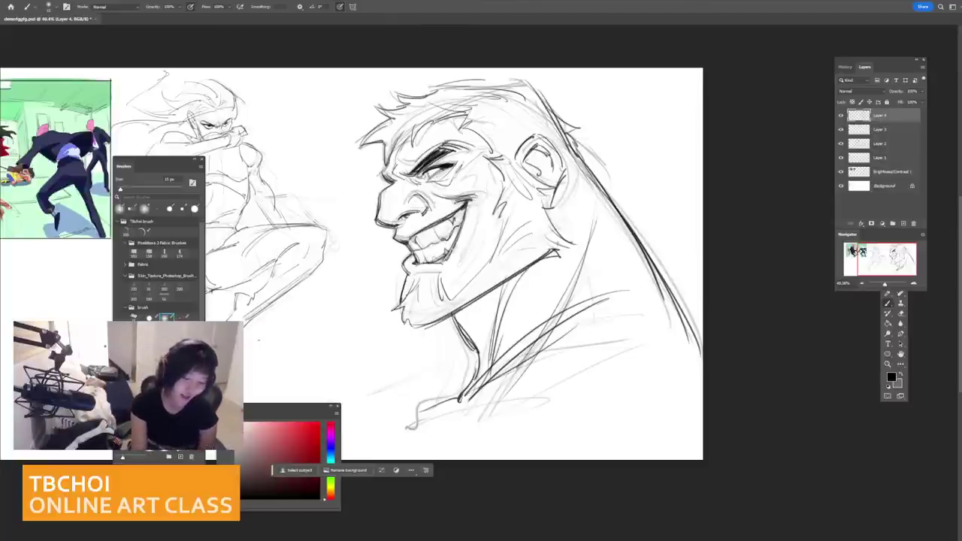
scroll(584, 269, down, 2)
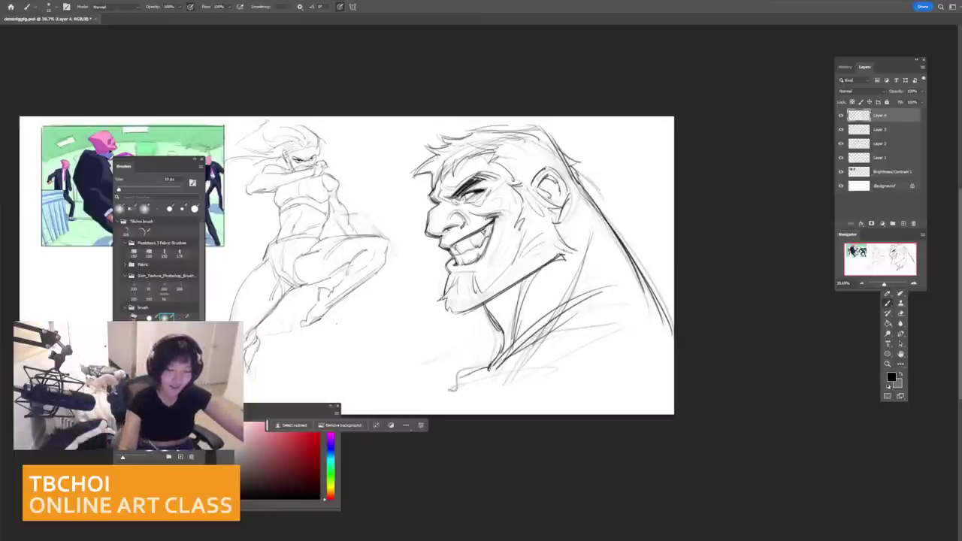
drag(502, 128, 551, 137)
key(ctrl+z)
key(])
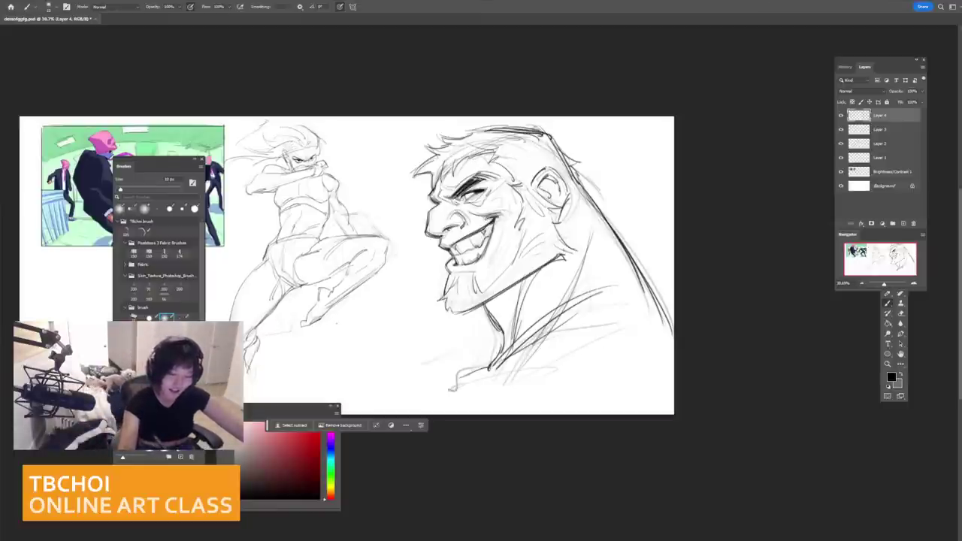